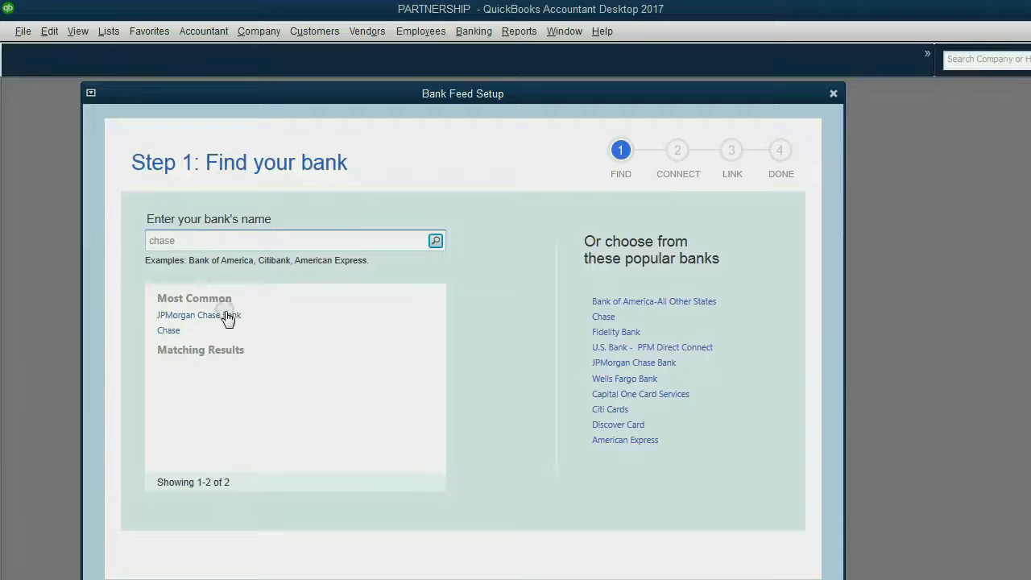
# Pick Chase from the matching bank search results as the bank to connect
pyautogui.click(175, 333)
pyautogui.click(173, 317)
pyautogui.click(169, 332)
pyautogui.click(177, 332)
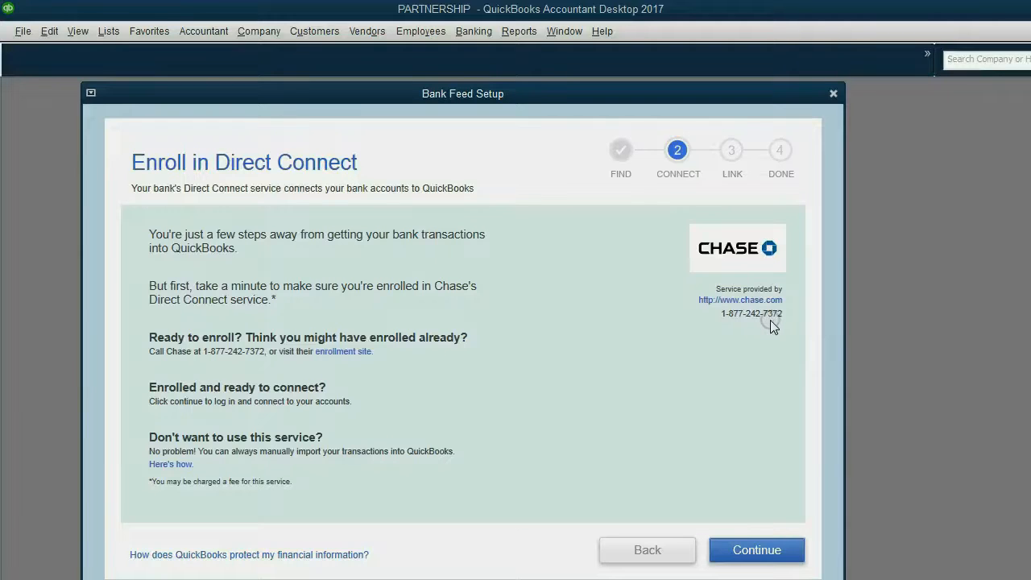
# Sign in to Chase with the Chase.com user ID and password to list its accounts
pyautogui.click(759, 550)
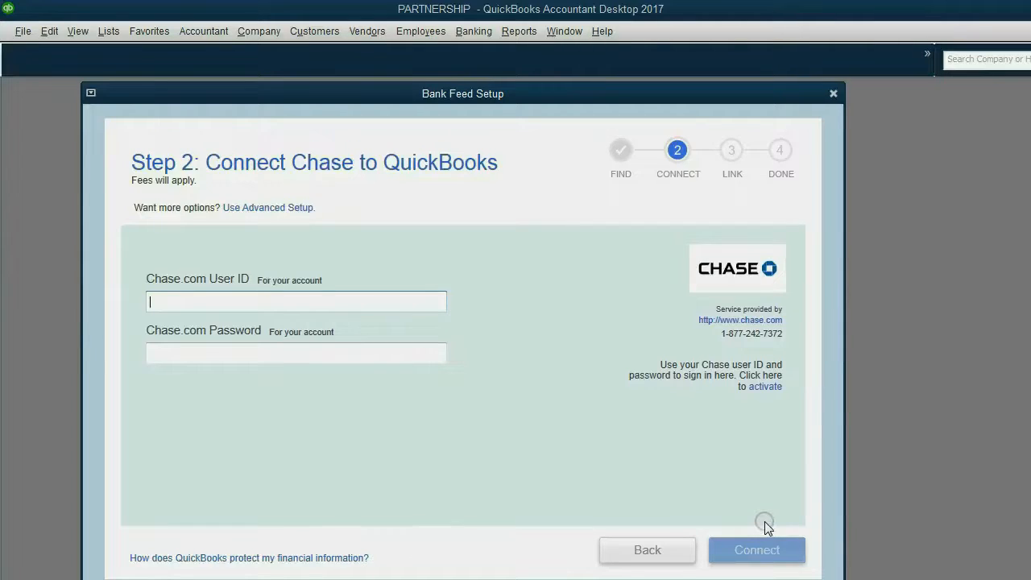
pyautogui.write('computapes1')
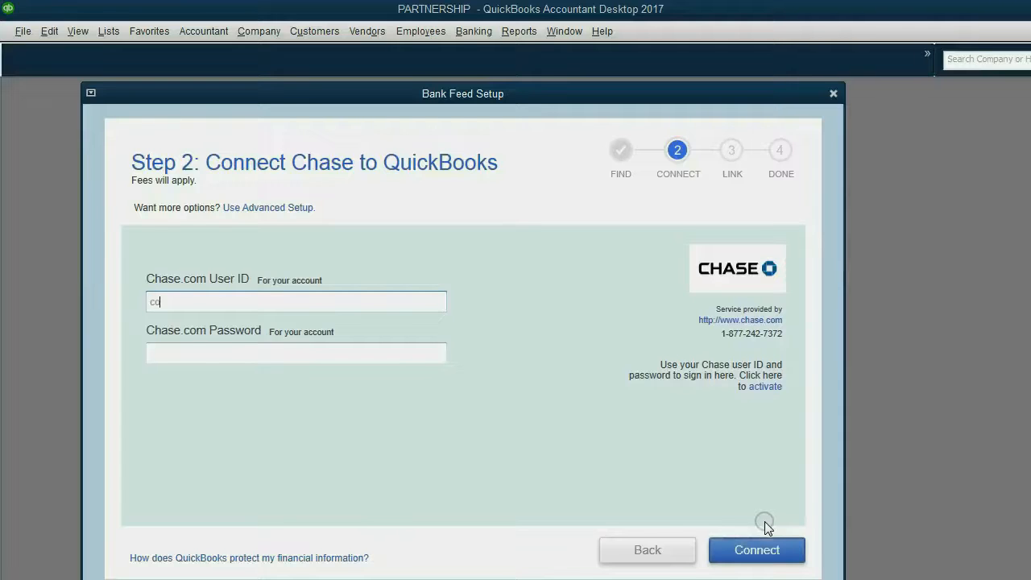
pyautogui.press('Tab')
pyautogui.write('********')
pyautogui.click(776, 555)
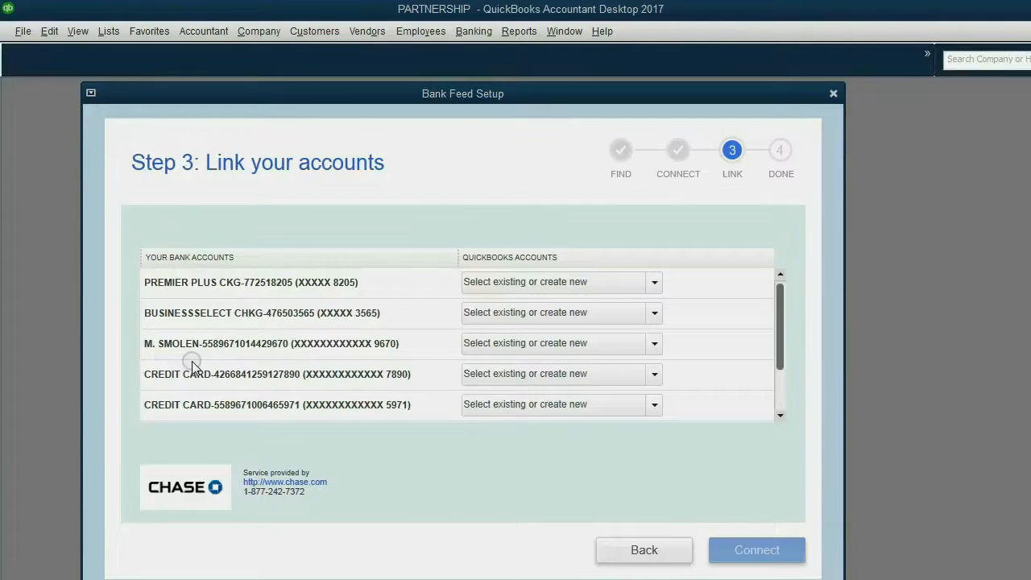
# Link the first Chase account to Premium checking 8205 and the second to Buz Checking 3565, leaving the third unlinked
pyautogui.click(558, 286)
pyautogui.click(528, 284)
pyautogui.click(649, 284)
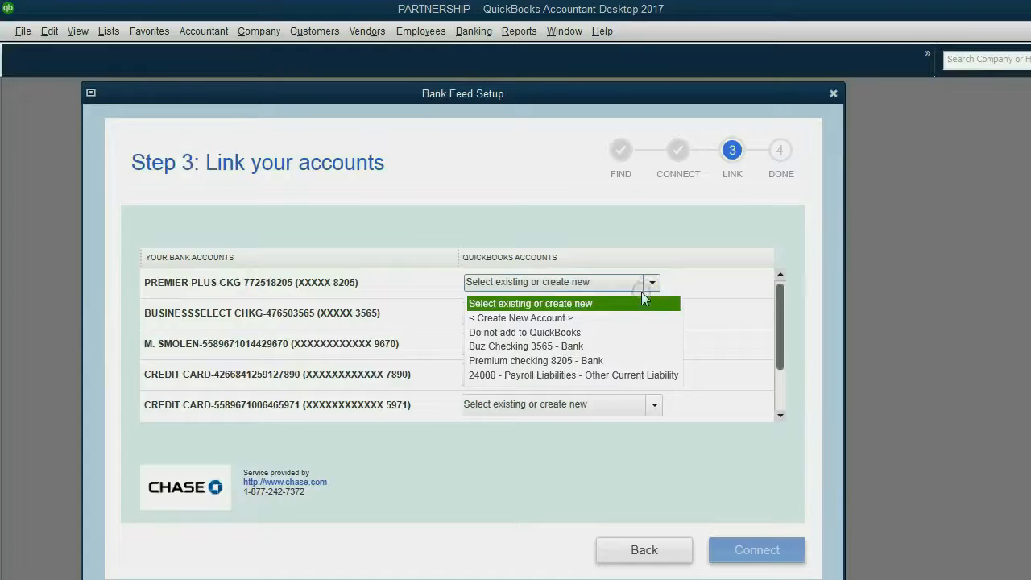
pyautogui.click(600, 360)
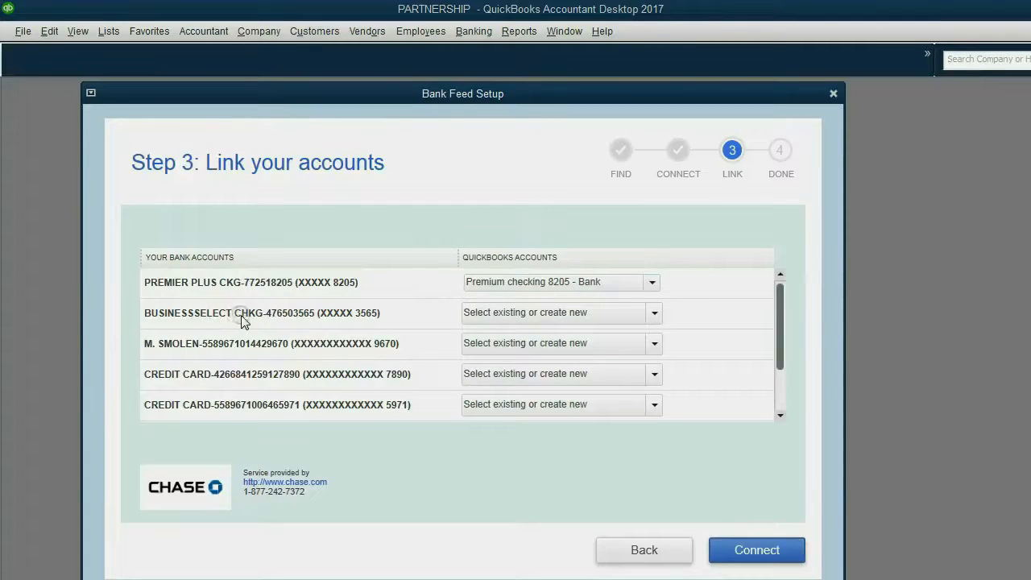
pyautogui.click(655, 313)
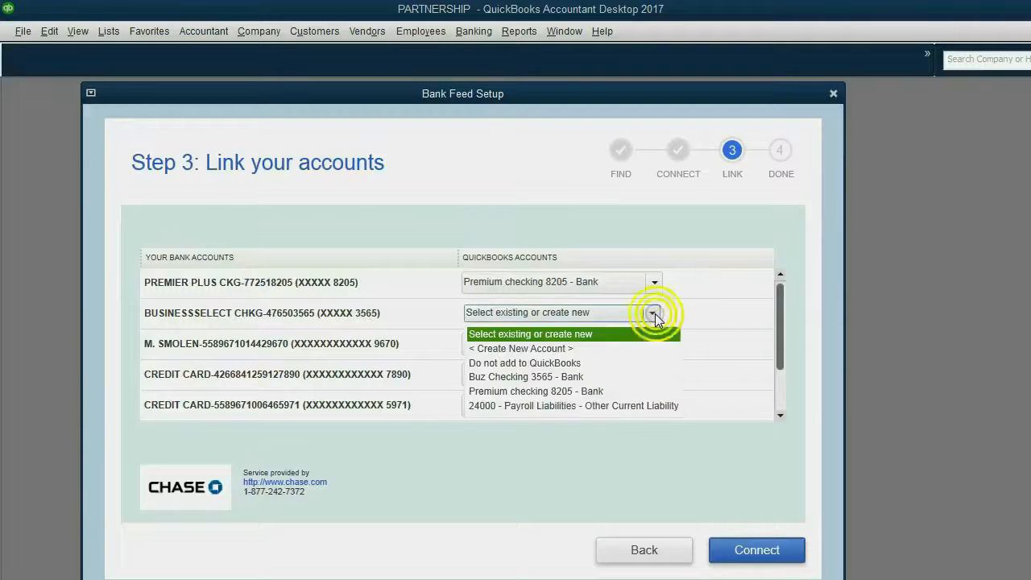
pyautogui.click(617, 377)
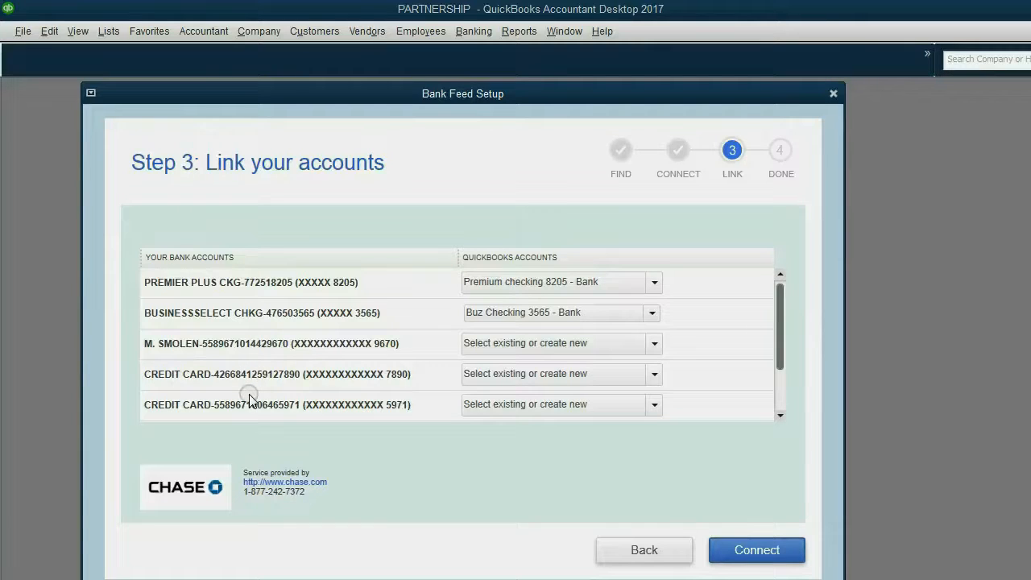
pyautogui.click(652, 344)
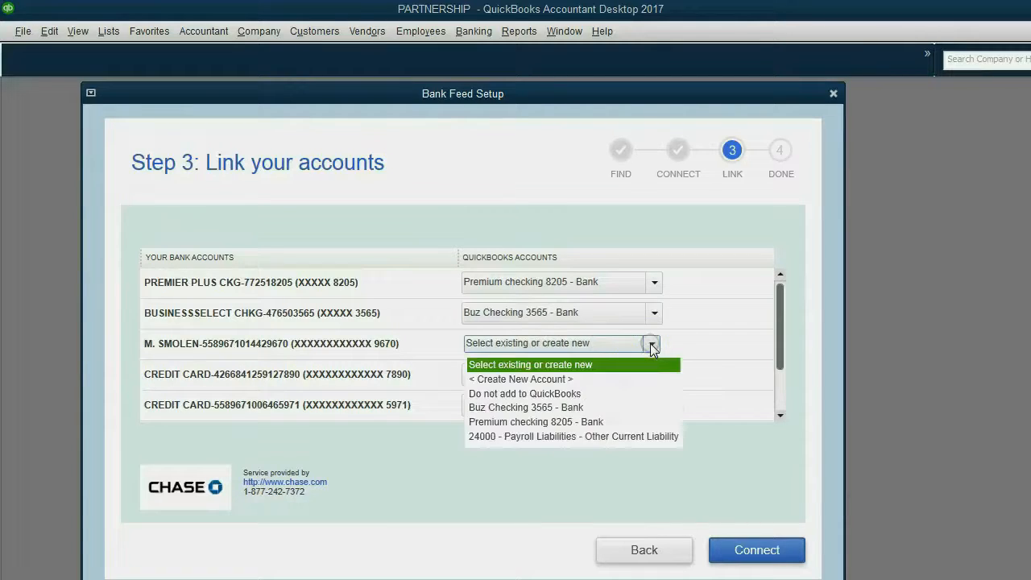
pyautogui.click(652, 344)
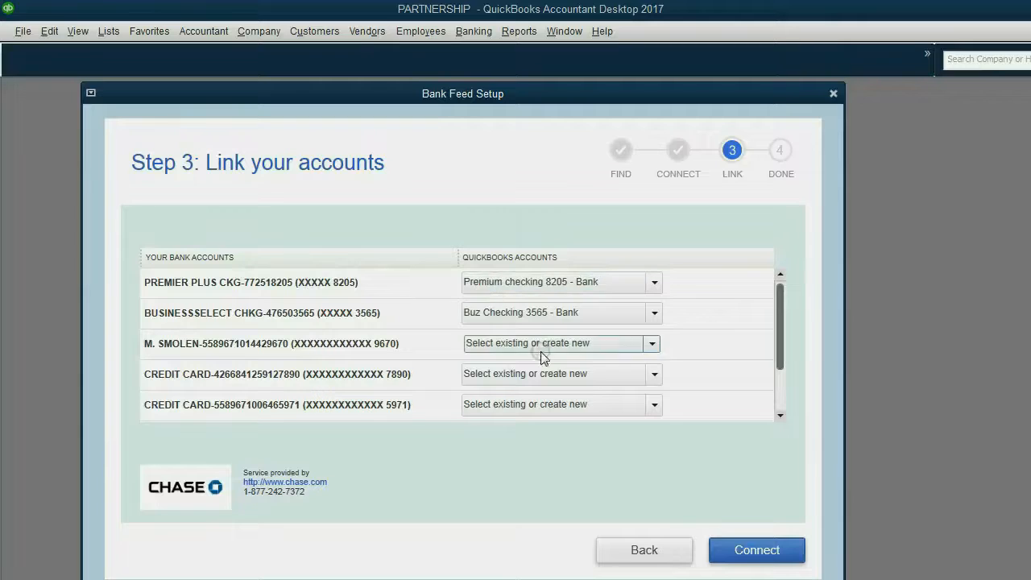
pyautogui.click(749, 551)
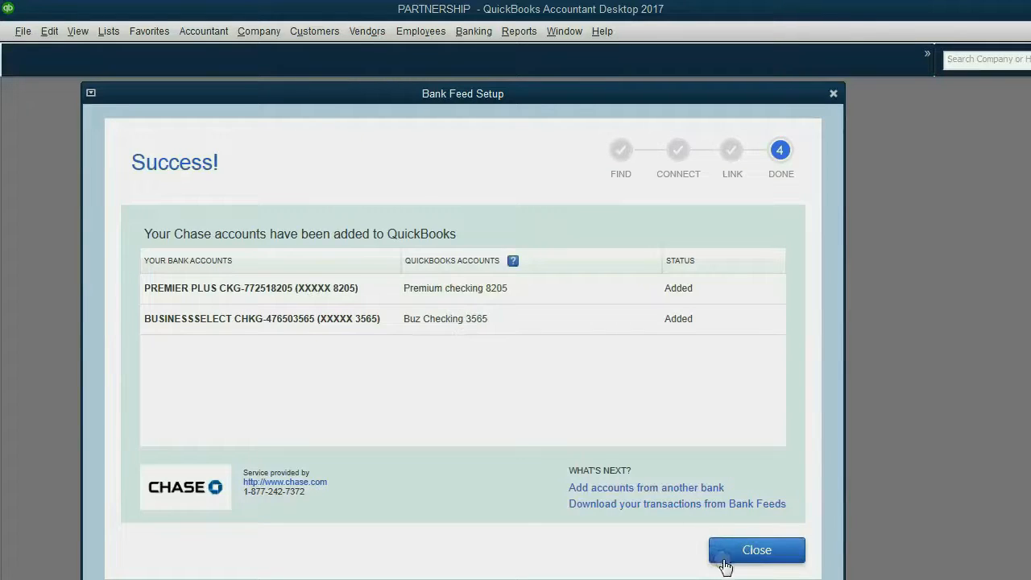
# Close the completed Bank Feed Setup and return to QuickBooks from the slide show
pyautogui.click(726, 561)
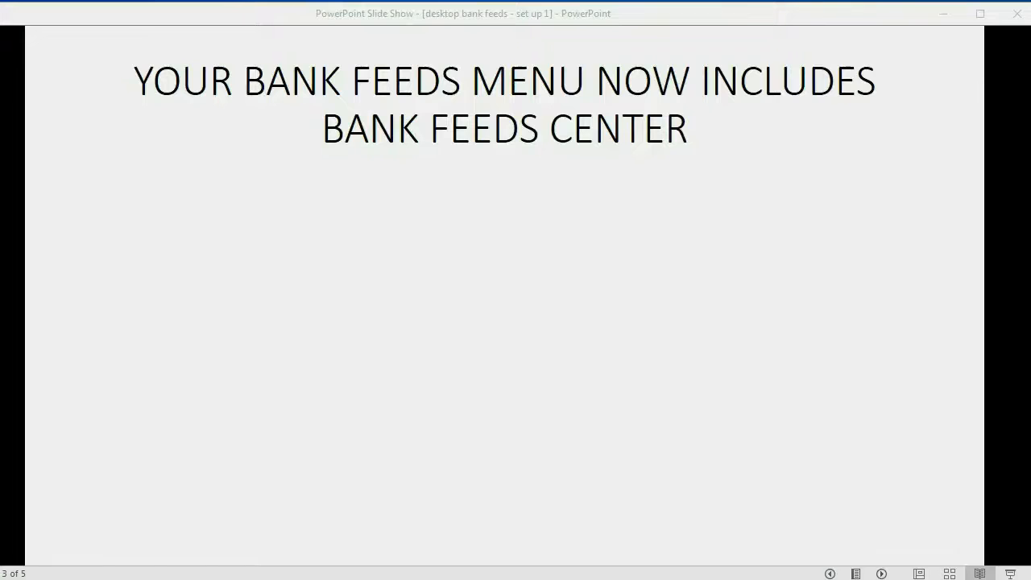
pyautogui.click(691, 507)
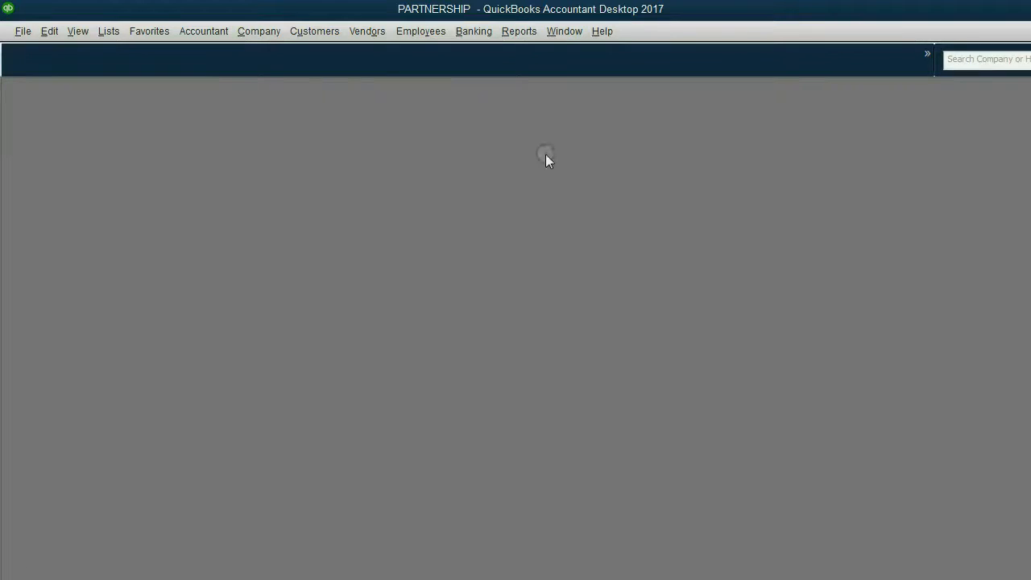
# Open the Bank Feeds Center, try downloading Premium checking 8205 transactions, then advance the slide
pyautogui.click(482, 31)
pyautogui.moveTo(520, 183)
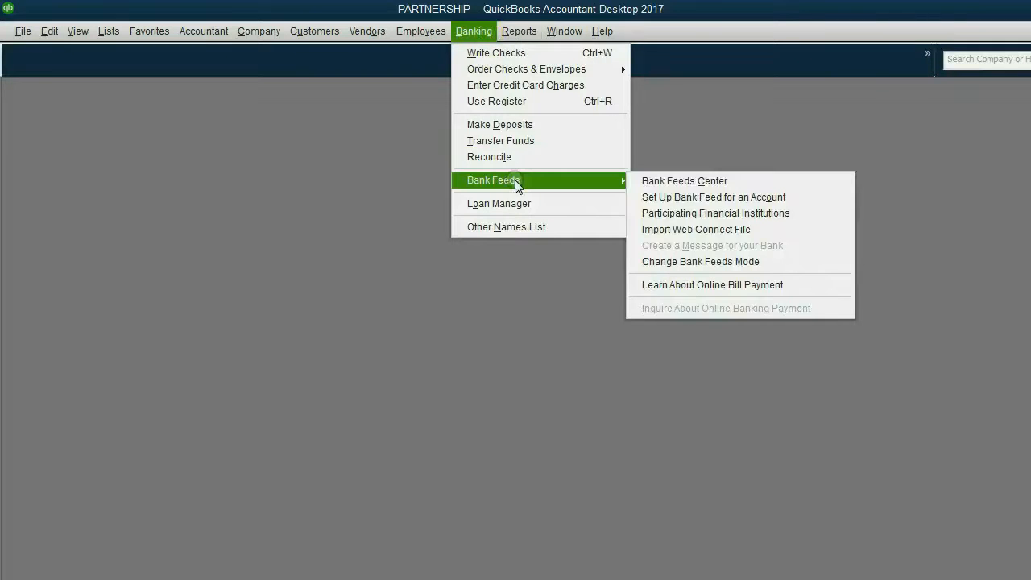
pyautogui.click(690, 187)
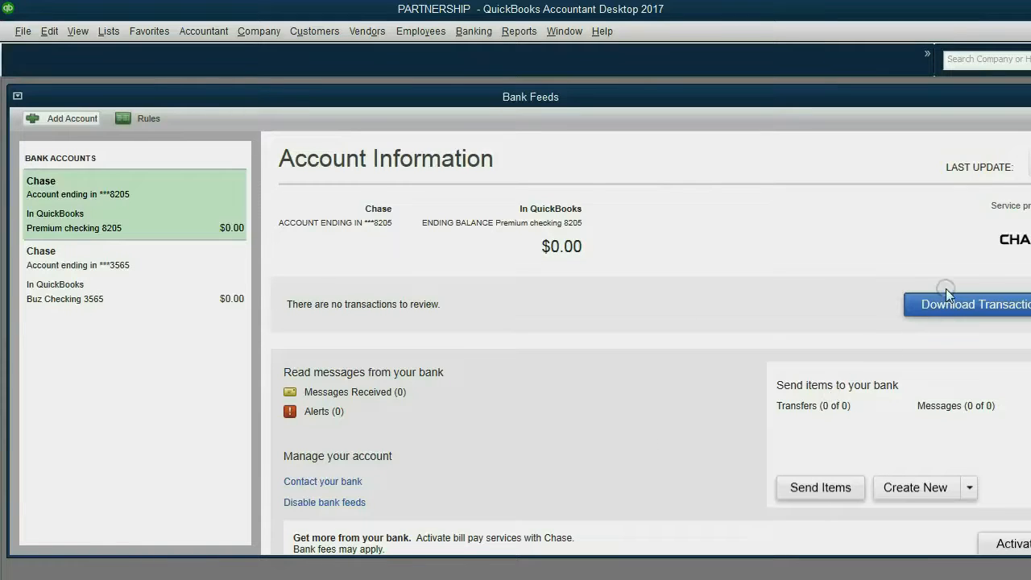
pyautogui.click(944, 310)
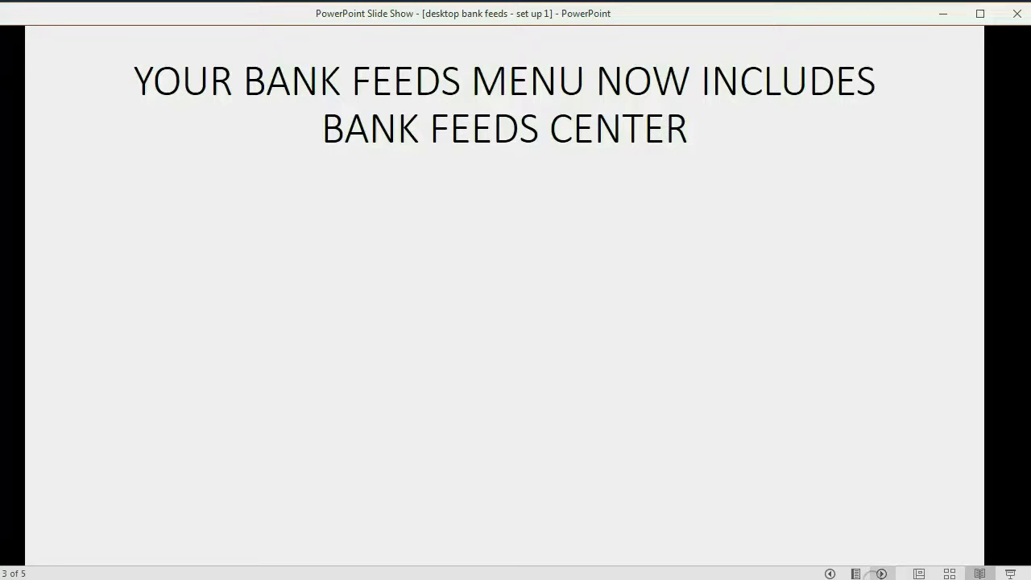
pyautogui.click(876, 574)
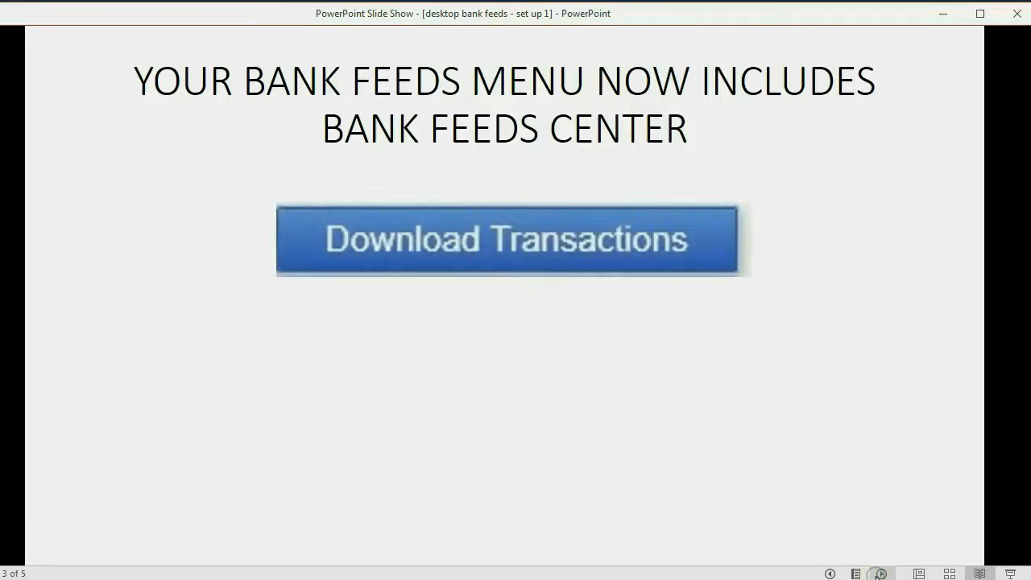
# Reveal the slide's points on the empty review list and Transaction List, then return to QuickBooks
pyautogui.click(879, 574)
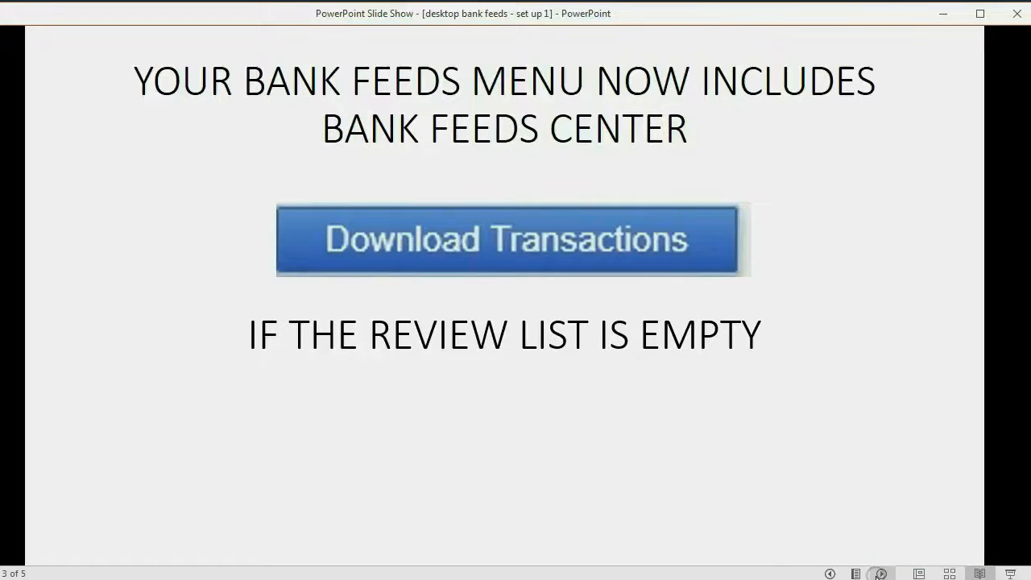
pyautogui.click(878, 576)
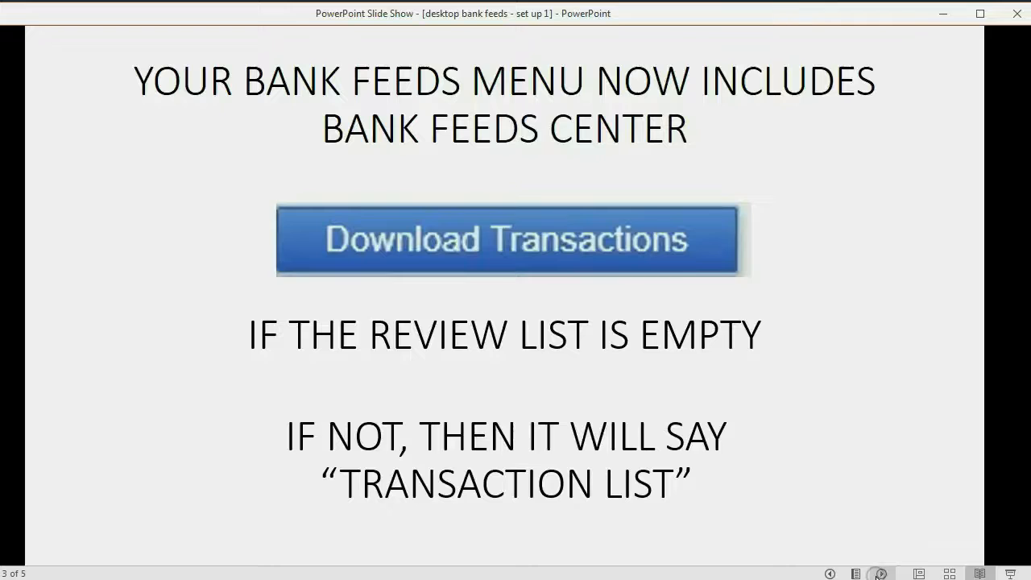
pyautogui.hotkey('alt', 'Tab')
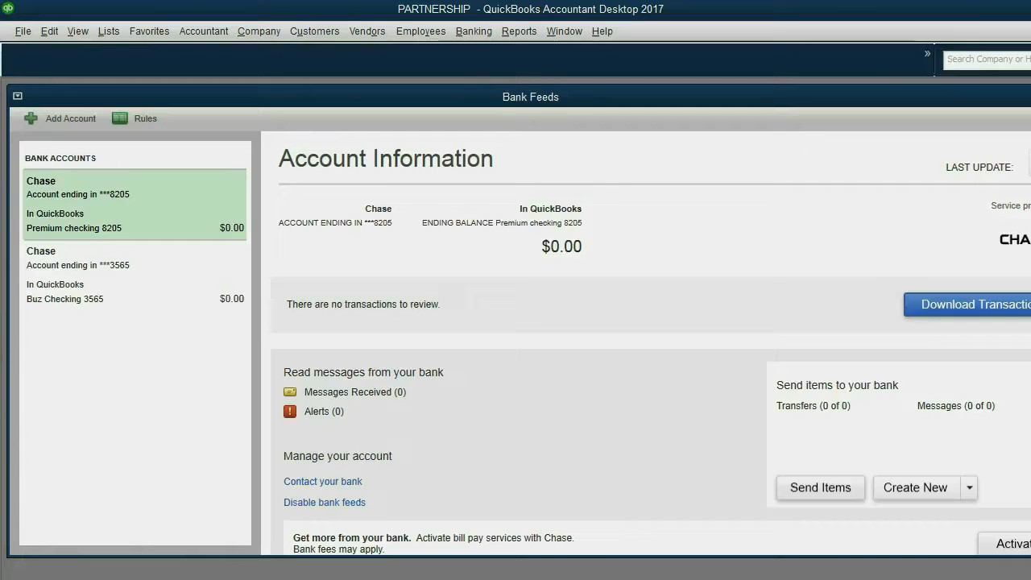
# Select the Buz Checking 3565 account in the Bank Feeds window
pyautogui.click(609, 97)
pyautogui.click(135, 289)
pyautogui.click(133, 212)
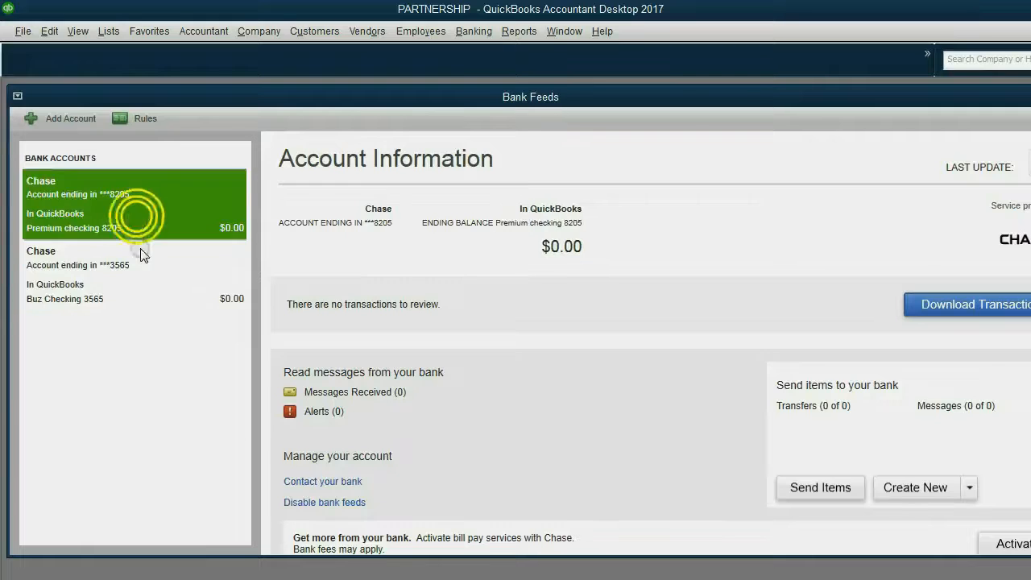
pyautogui.click(143, 266)
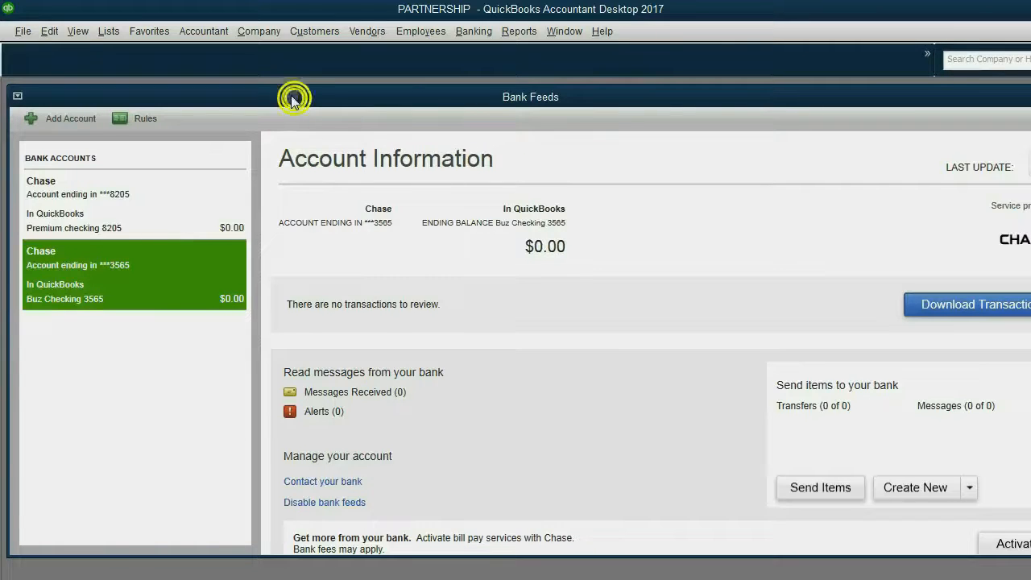
pyautogui.moveTo(295, 98); pyautogui.dragTo(288, 96)
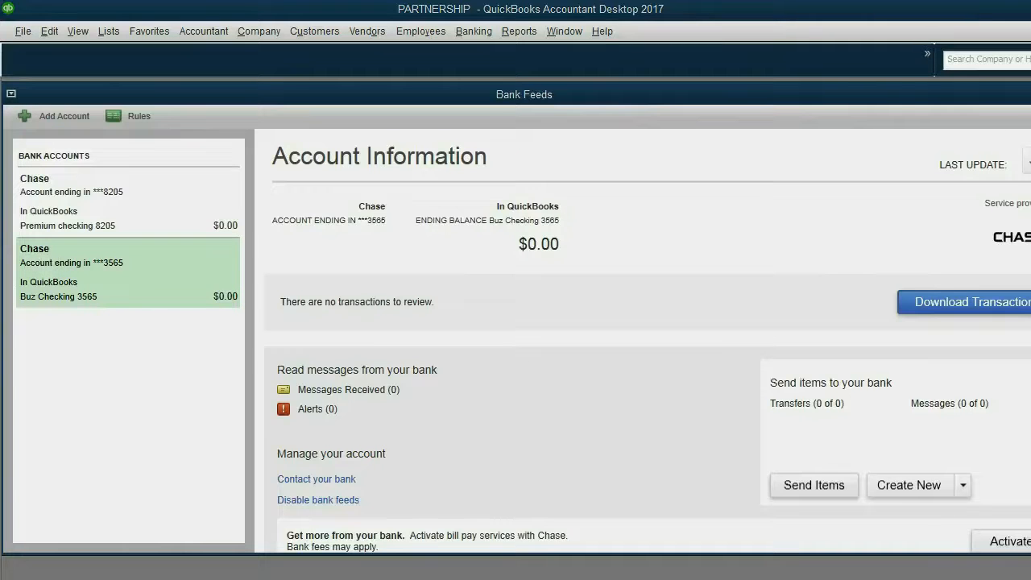
pyautogui.moveTo(843, 95); pyautogui.dragTo(788, 97)
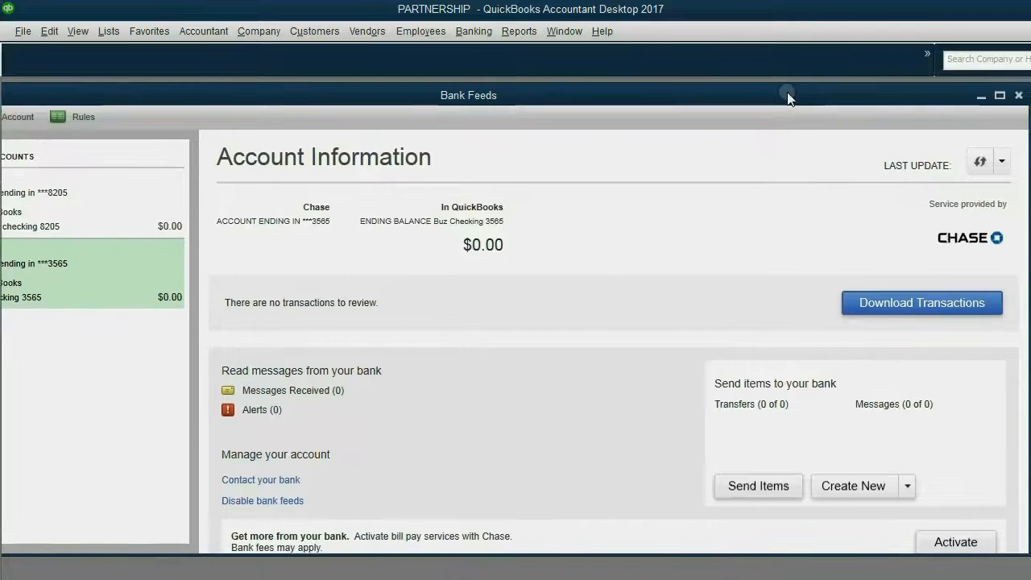
# Download 138 new Chase transactions for Buz Checking 3565 using the bank PIN
pyautogui.click(914, 306)
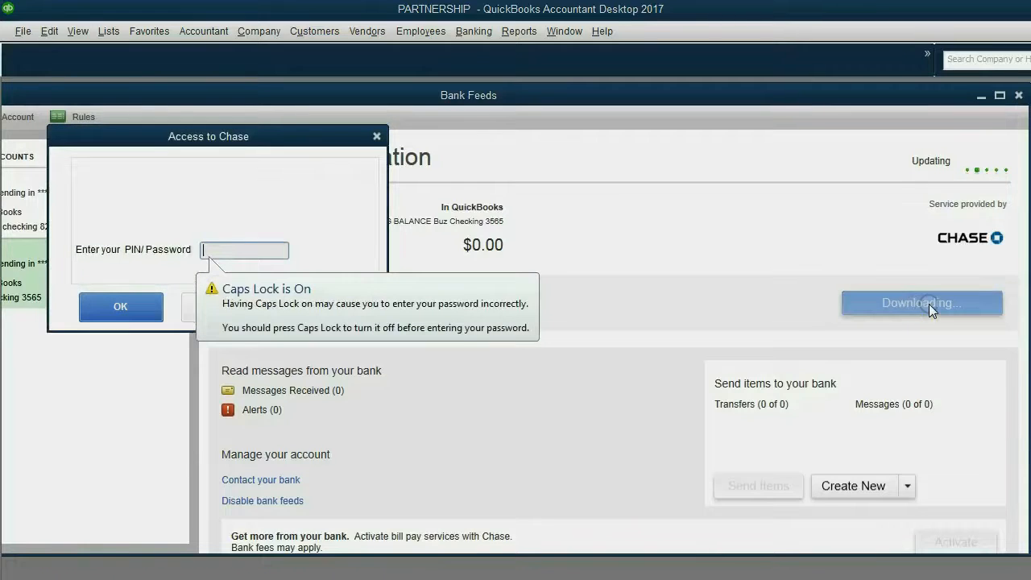
pyautogui.press('capslock')
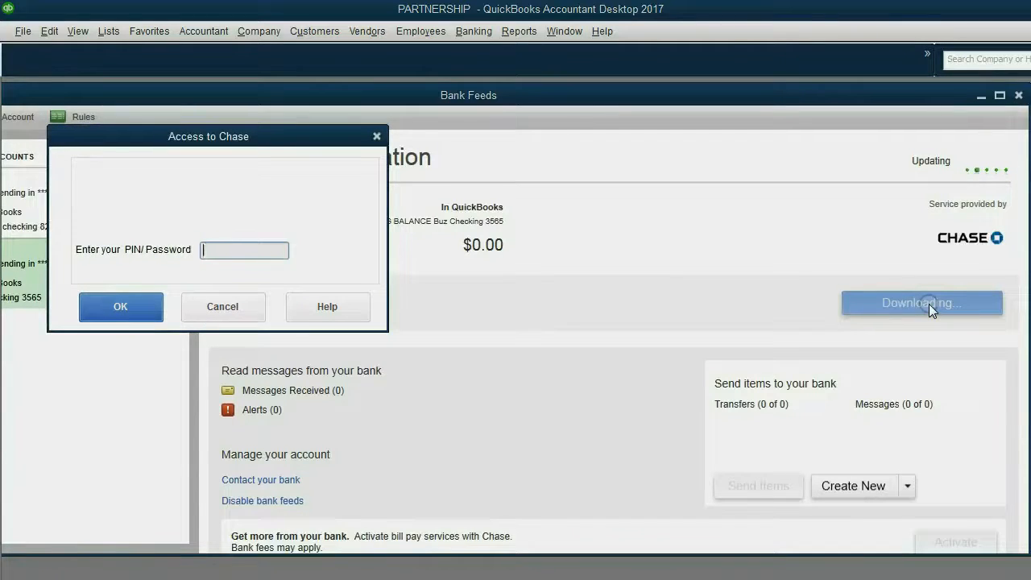
pyautogui.write('****')
pyautogui.click(137, 310)
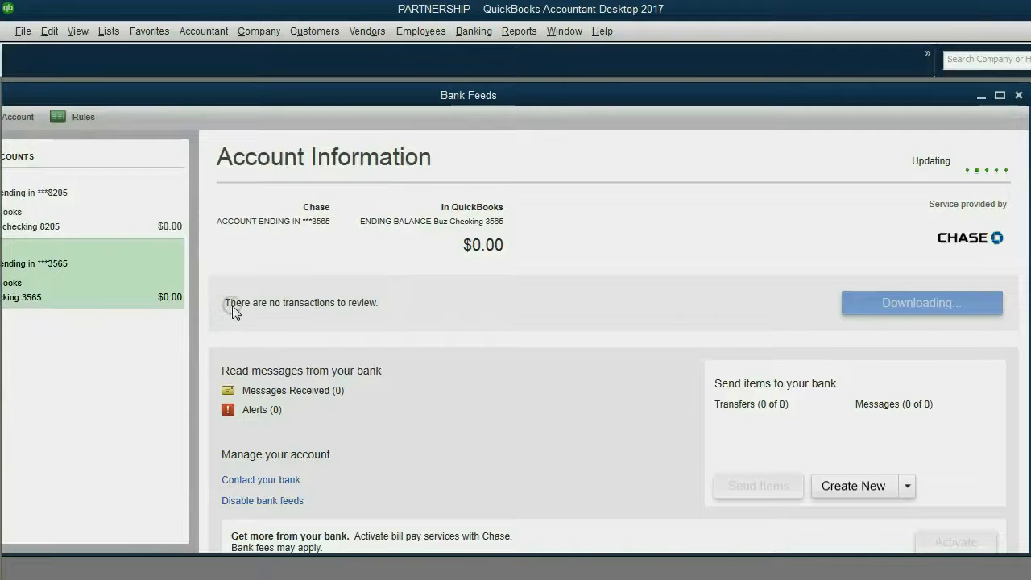
pyautogui.moveTo(287, 100)
pyautogui.mouseDown()
pyautogui.moveTo(339, 95)
pyautogui.moveTo(300, 95)
pyautogui.mouseUp()
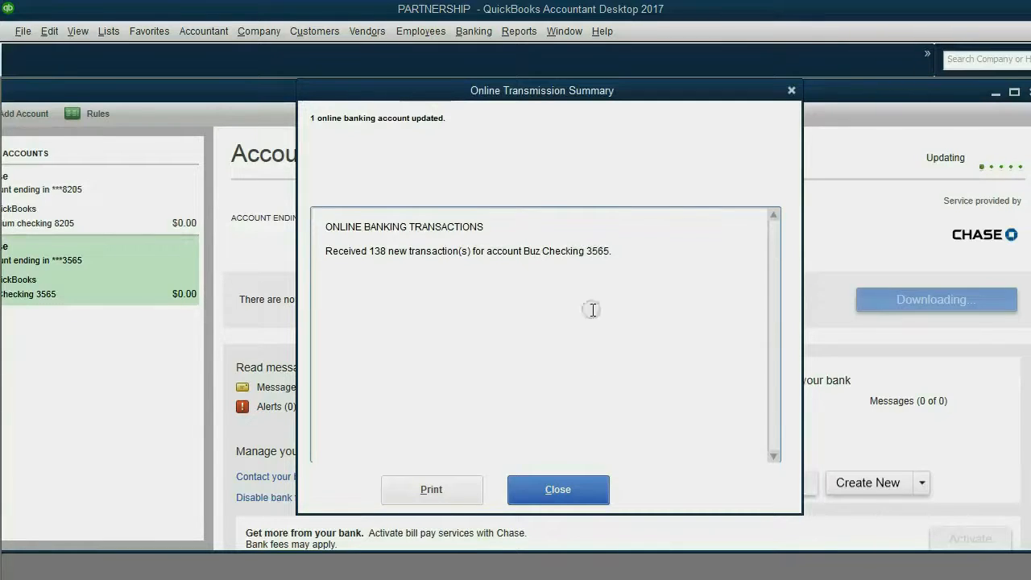
pyautogui.click(564, 490)
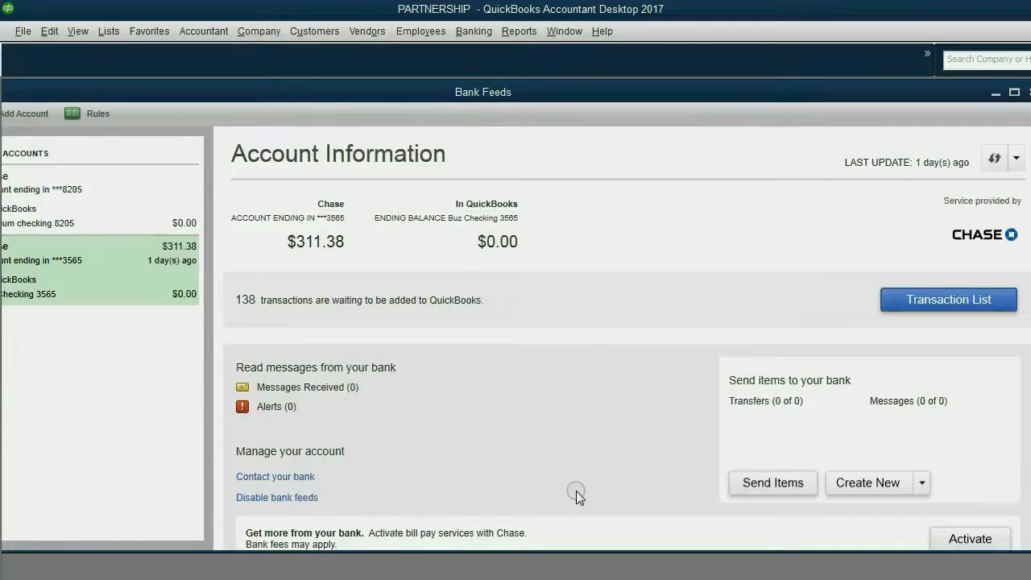
pyautogui.moveTo(676, 92); pyautogui.dragTo(649, 94)
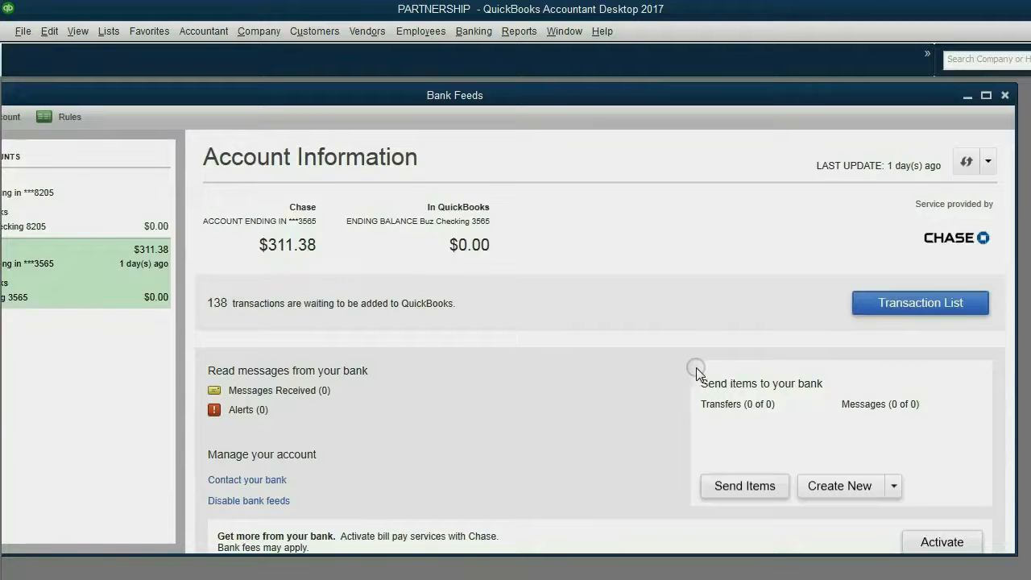
# Open the Buz Checking 3565 Transaction List and scroll through the 134 transactions needing review
pyautogui.click(880, 309)
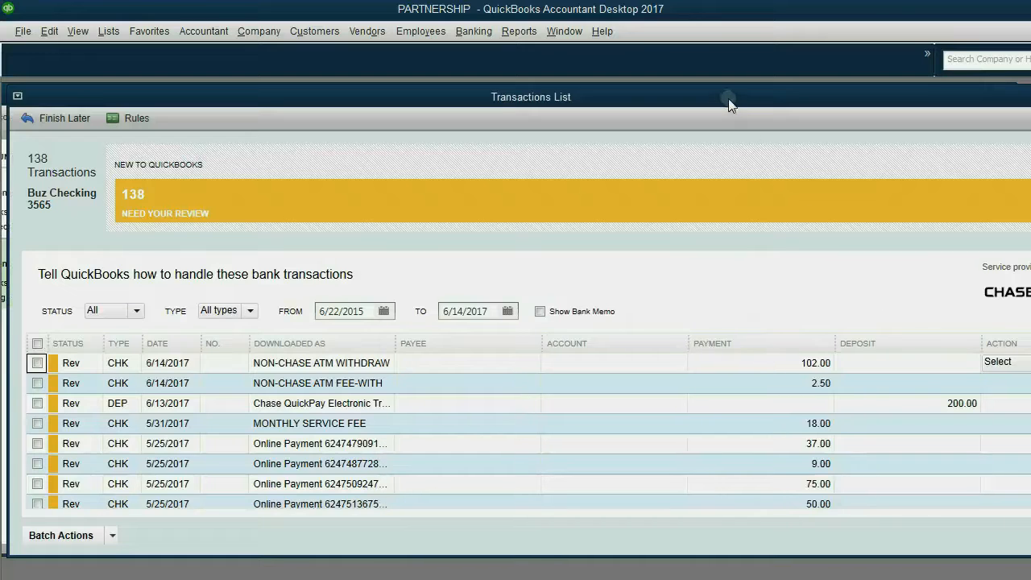
pyautogui.moveTo(728, 99)
pyautogui.mouseDown()
pyautogui.moveTo(712, 100)
pyautogui.moveTo(735, 96)
pyautogui.mouseUp()
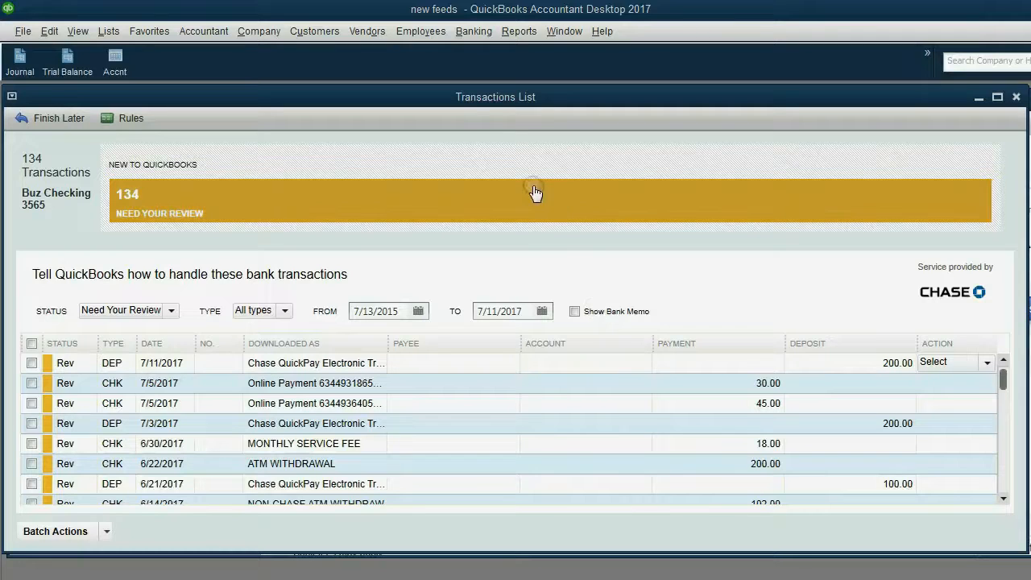
pyautogui.moveTo(451, 99); pyautogui.dragTo(454, 100)
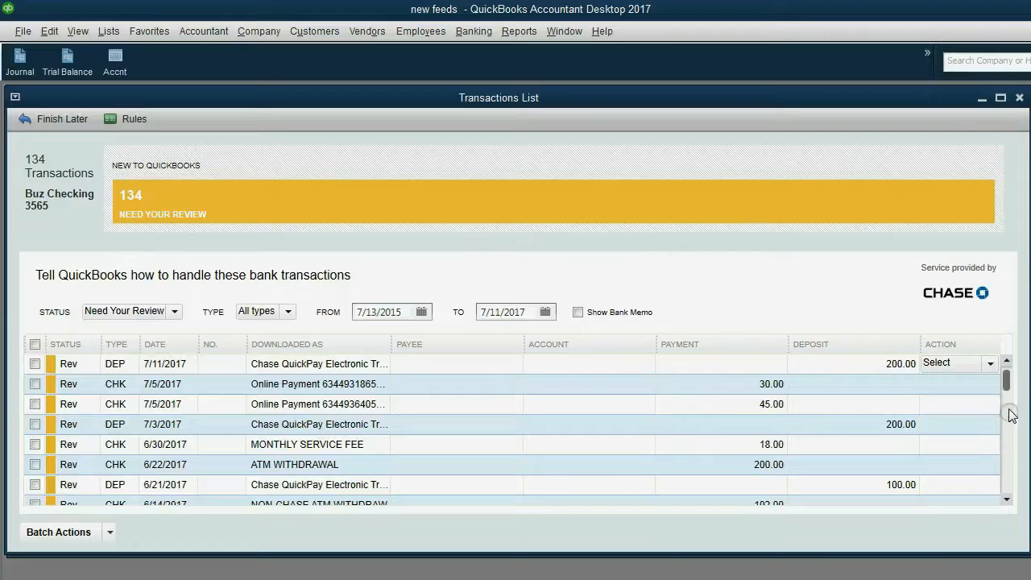
pyautogui.moveTo(1007, 384); pyautogui.dragTo(1009, 496)
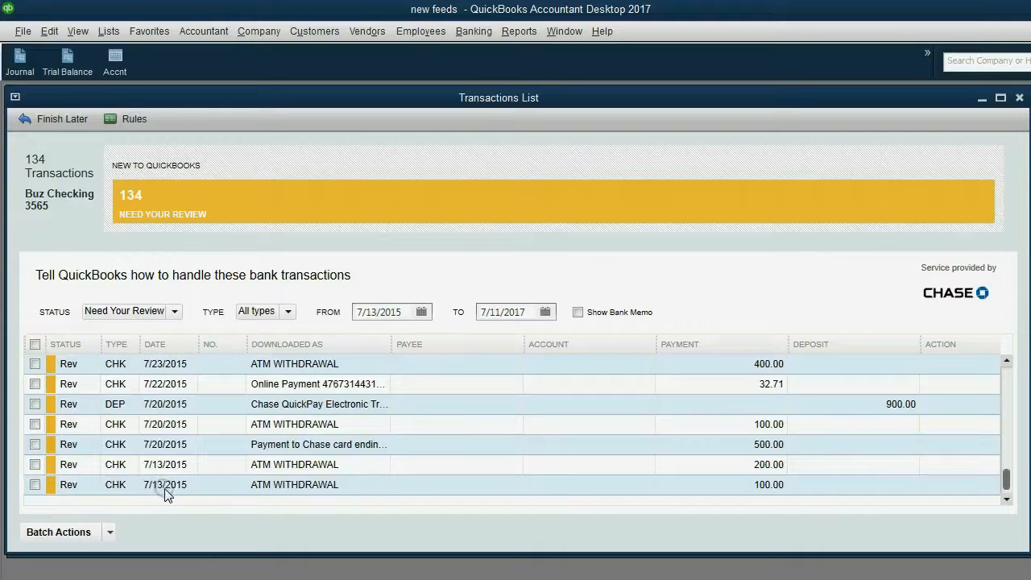
pyautogui.click(1006, 481)
pyautogui.moveTo(1006, 486); pyautogui.dragTo(1014, 382)
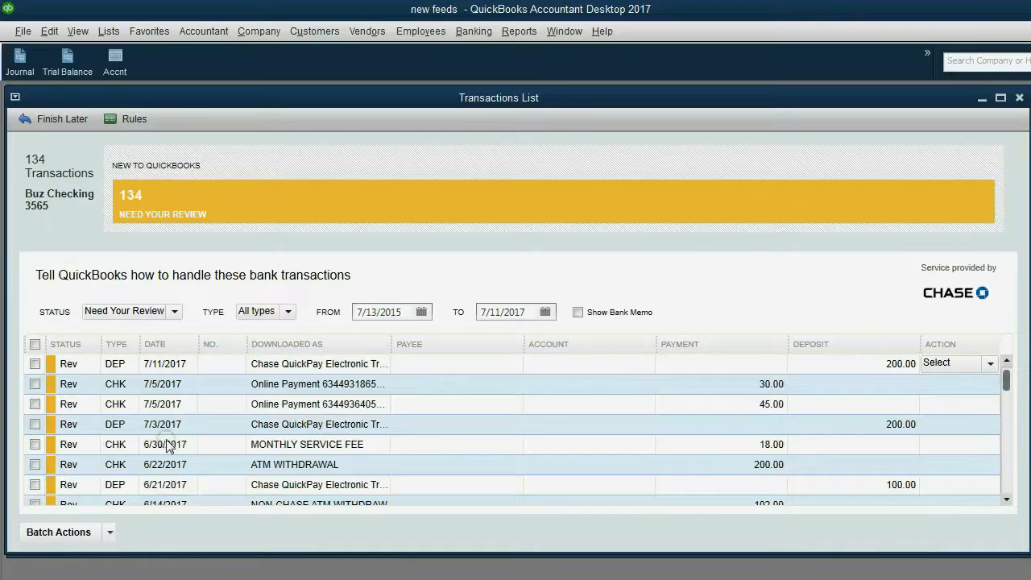
# Sort the review list by Date oldest first, then newest first with the 7/11/2017 deposit on top
pyautogui.moveTo(1005, 377)
pyautogui.mouseDown()
pyautogui.moveTo(997, 485)
pyautogui.moveTo(1006, 362)
pyautogui.mouseUp()
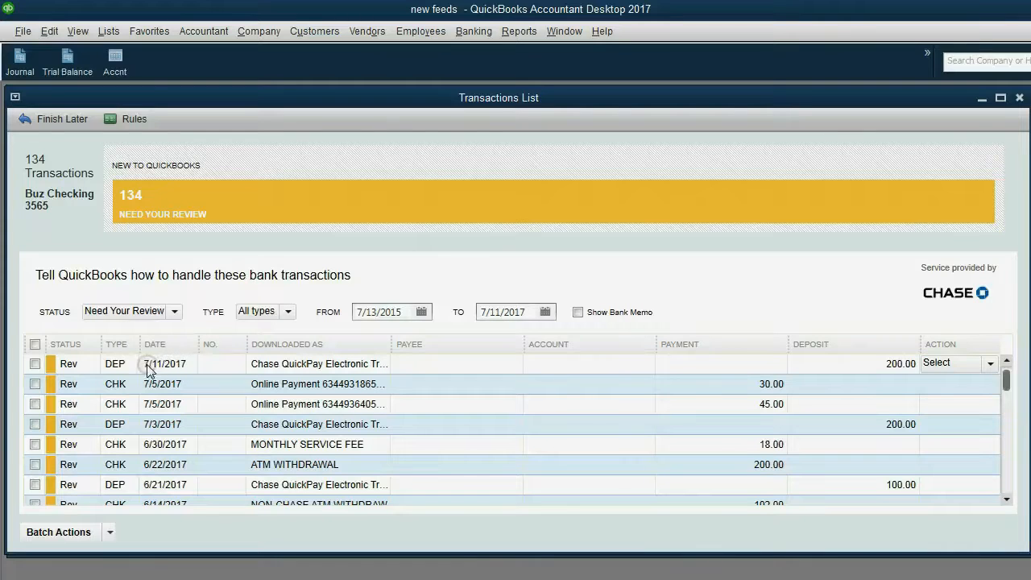
pyautogui.click(169, 347)
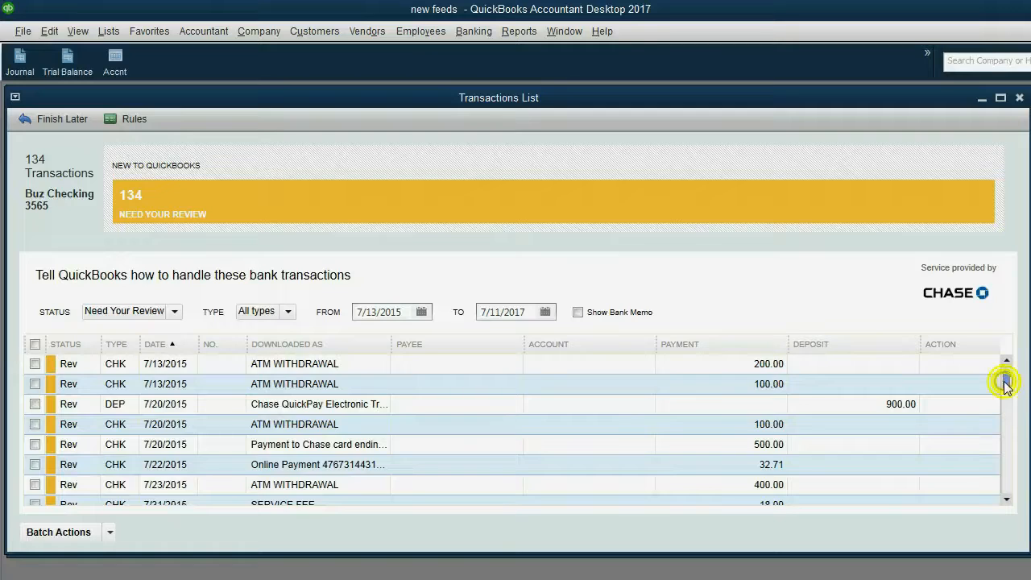
pyautogui.moveTo(1006, 379)
pyautogui.mouseDown()
pyautogui.moveTo(1005, 498)
pyautogui.moveTo(1007, 366)
pyautogui.mouseUp()
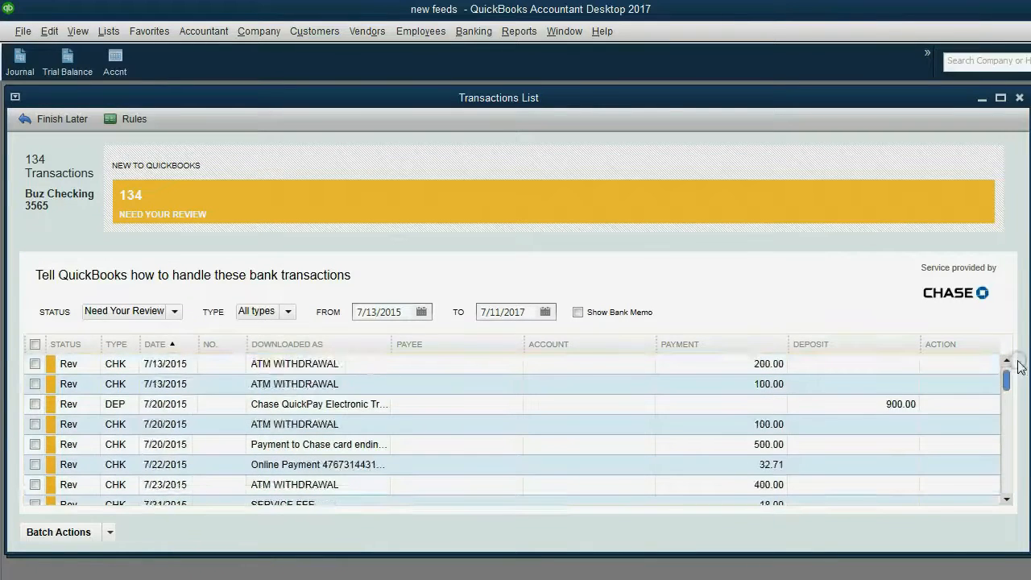
pyautogui.click(174, 346)
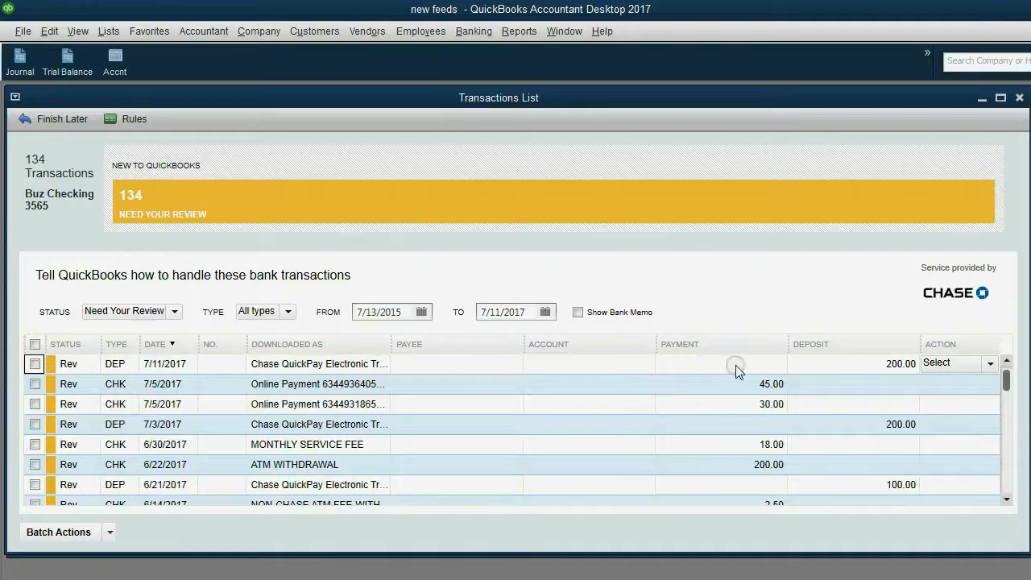
pyautogui.click(286, 313)
pyautogui.click(271, 360)
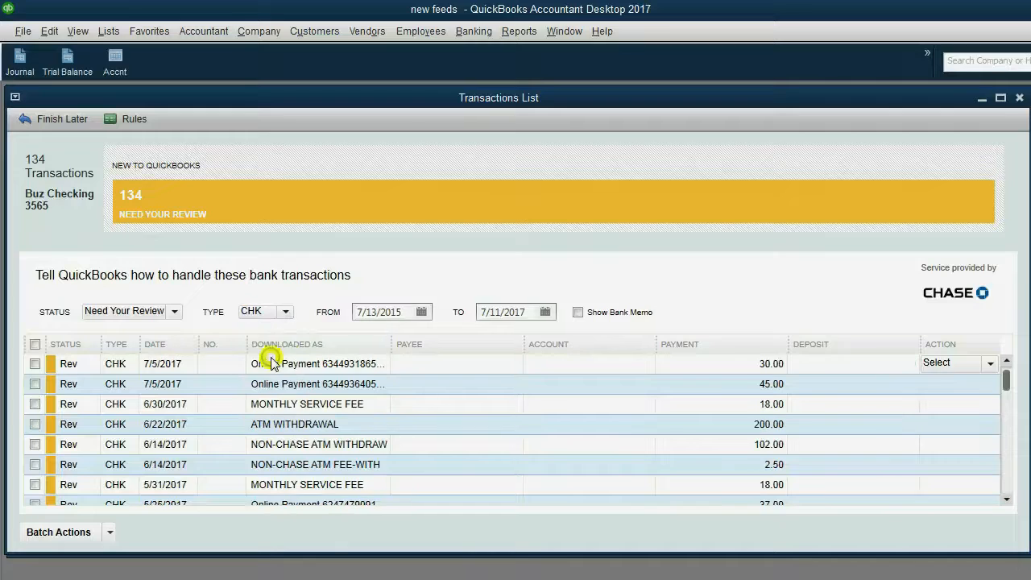
pyautogui.scroll(-20, 751, 378)
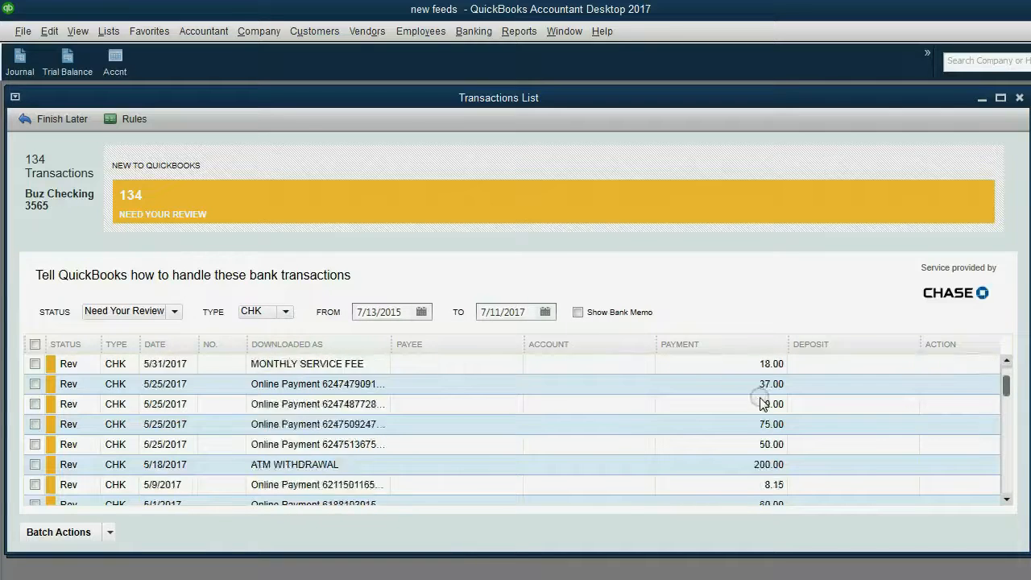
pyautogui.scroll(-6, 762, 405)
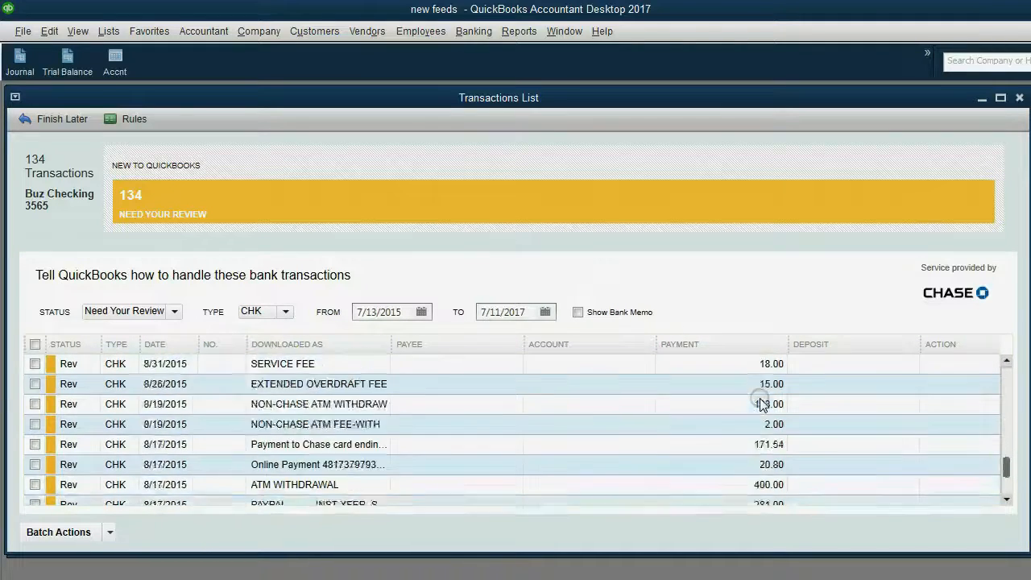
pyautogui.scroll(10, 759, 410)
pyautogui.scroll(10, 758, 410)
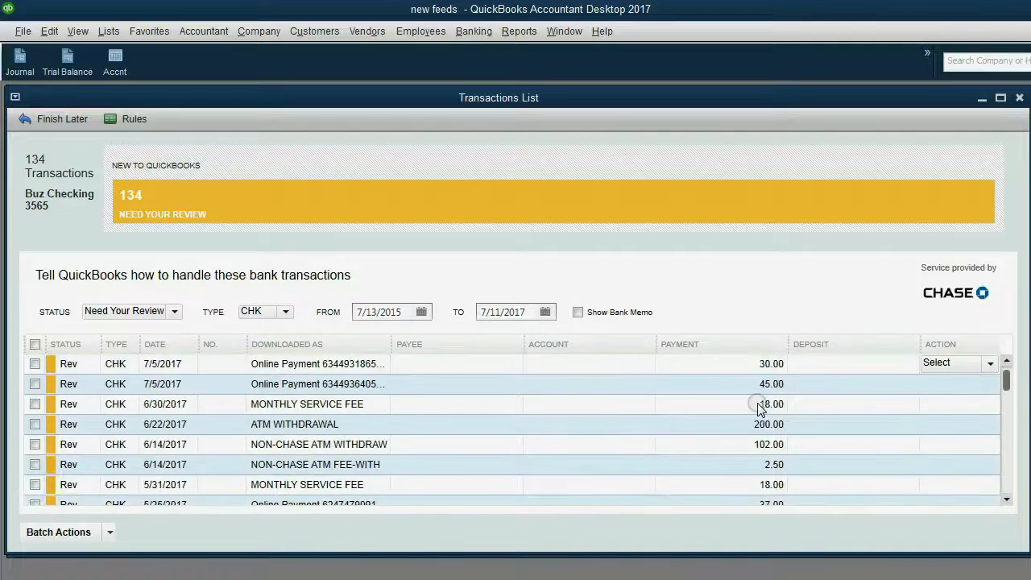
pyautogui.click(283, 313)
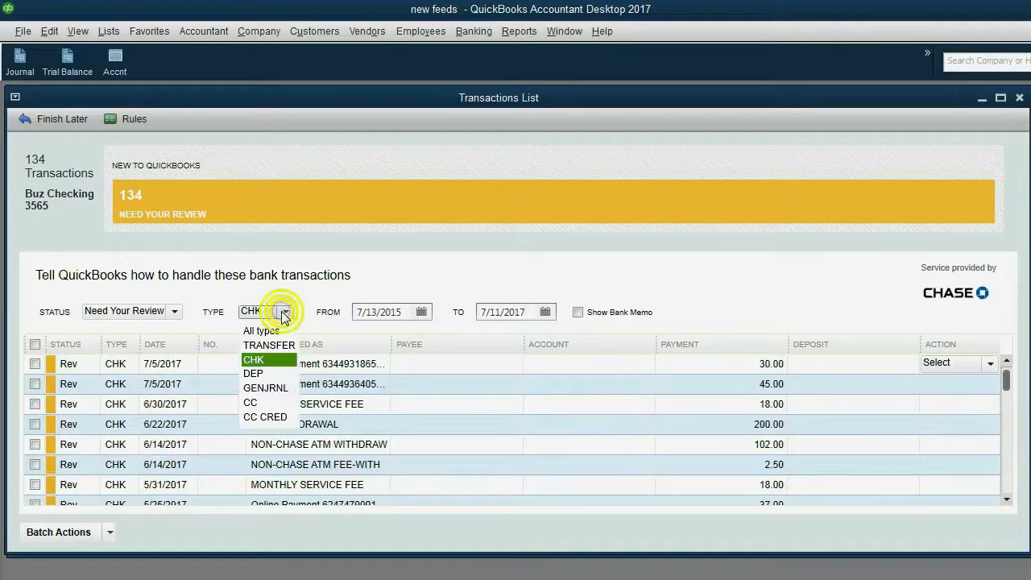
pyautogui.click(273, 372)
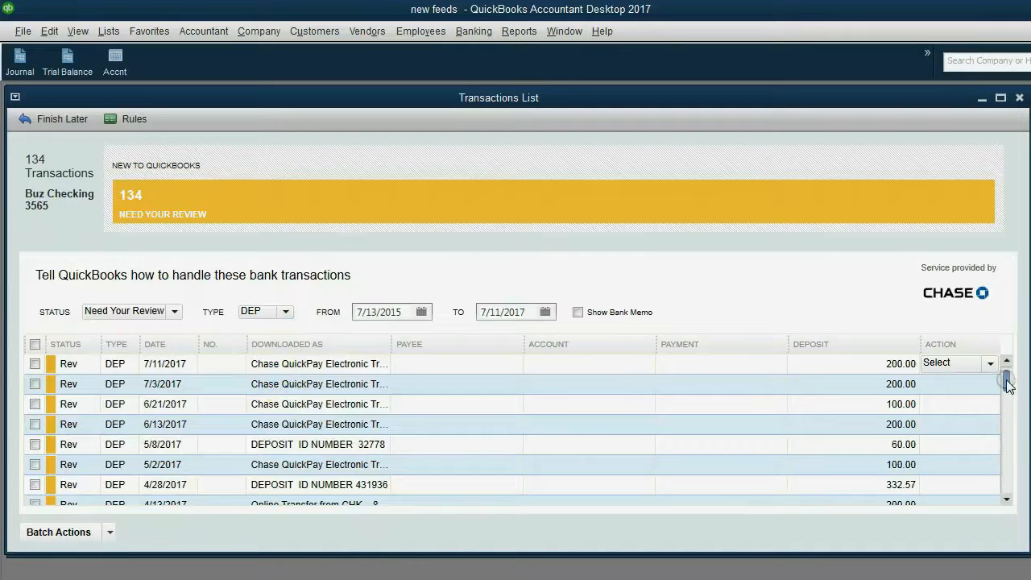
pyautogui.moveTo(1006, 382)
pyautogui.mouseDown()
pyautogui.moveTo(1000, 526)
pyautogui.moveTo(993, 387)
pyautogui.mouseUp()
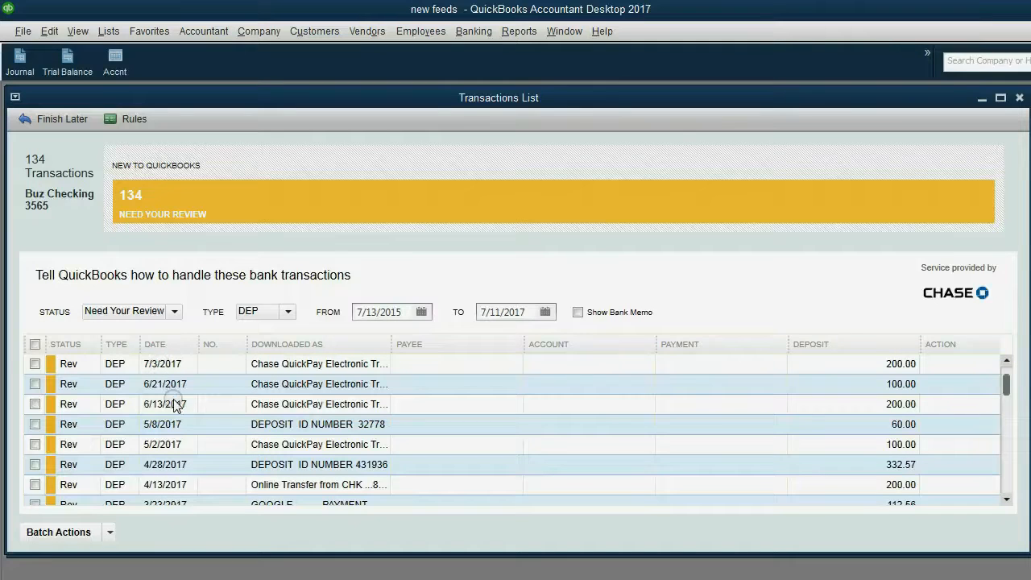
pyautogui.click(282, 314)
pyautogui.click(273, 330)
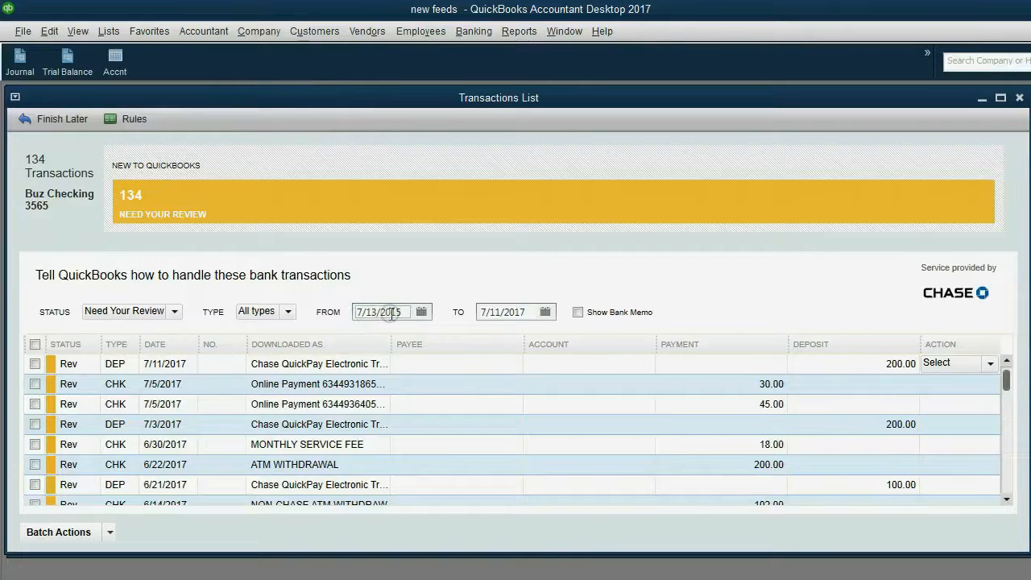
# Set the From date of the review list to June 1, 2016
pyautogui.click(513, 315)
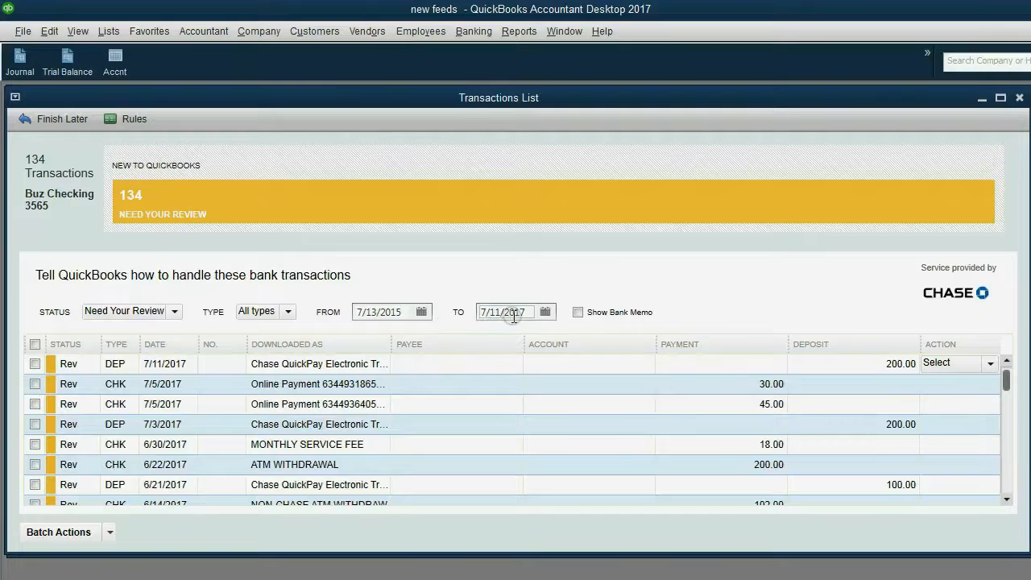
pyautogui.click(422, 314)
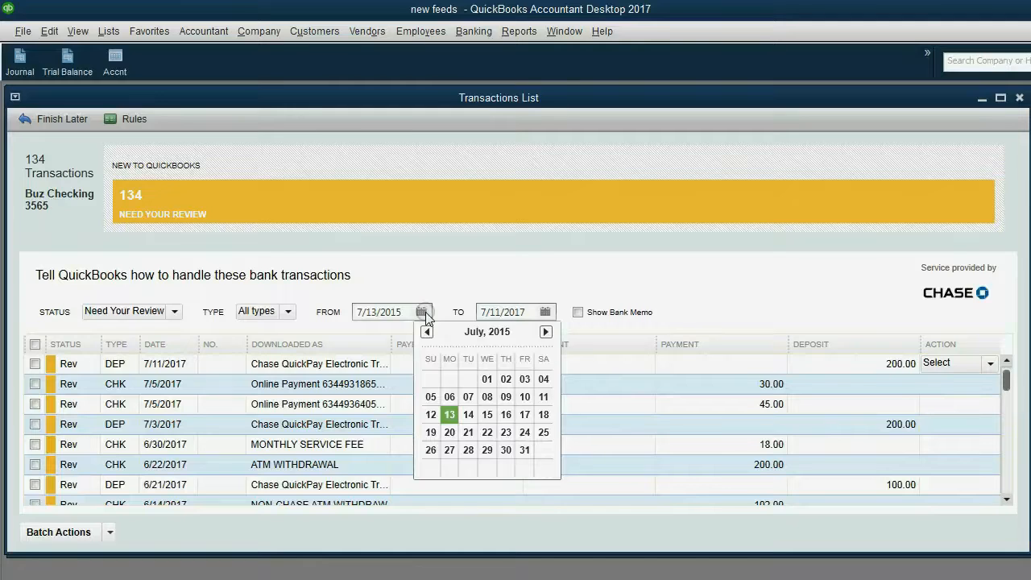
pyautogui.click(545, 332)
pyautogui.click(546, 332)
pyautogui.click(545, 332)
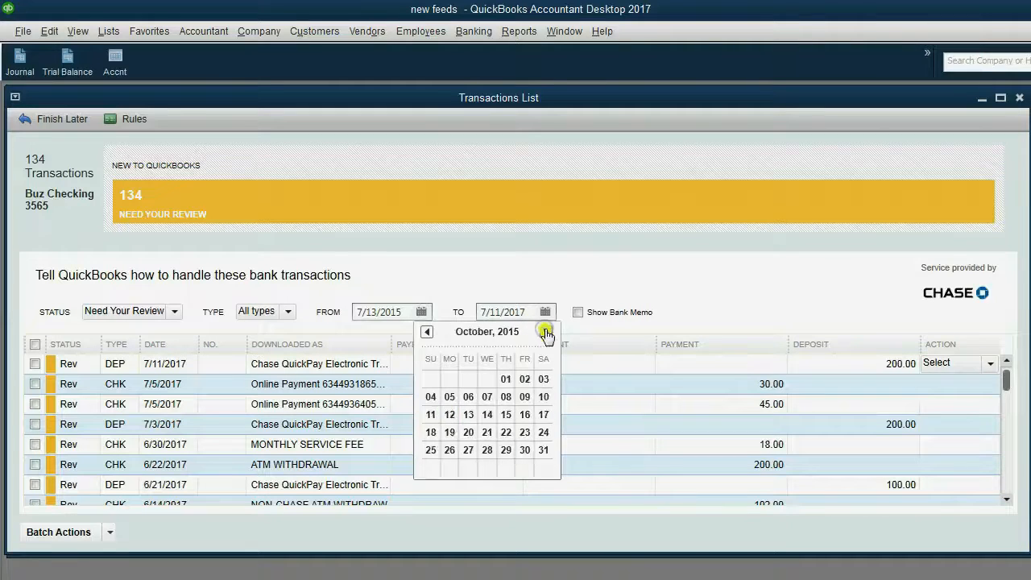
pyautogui.click(545, 332)
pyautogui.click(546, 332)
pyautogui.click(545, 332)
pyautogui.click(546, 332)
pyautogui.click(546, 332)
pyautogui.click(546, 332)
pyautogui.click(545, 332)
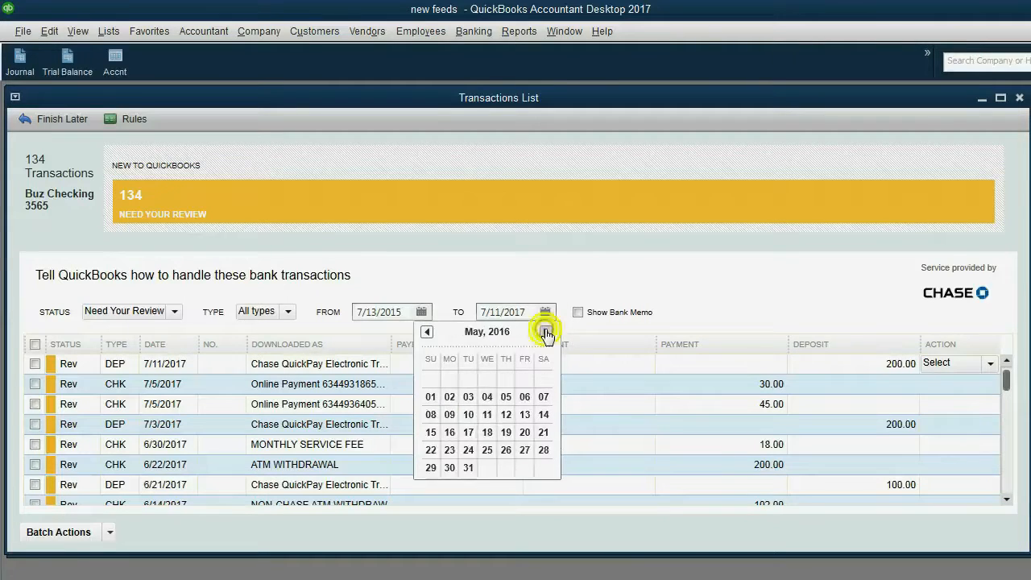
pyautogui.click(546, 332)
pyautogui.click(545, 332)
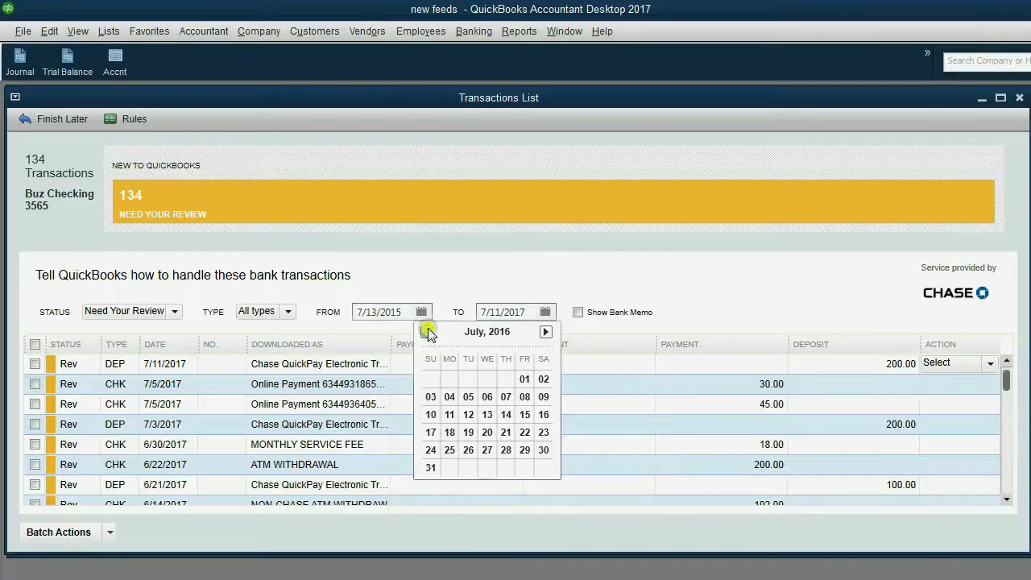
pyautogui.click(430, 332)
pyautogui.click(487, 379)
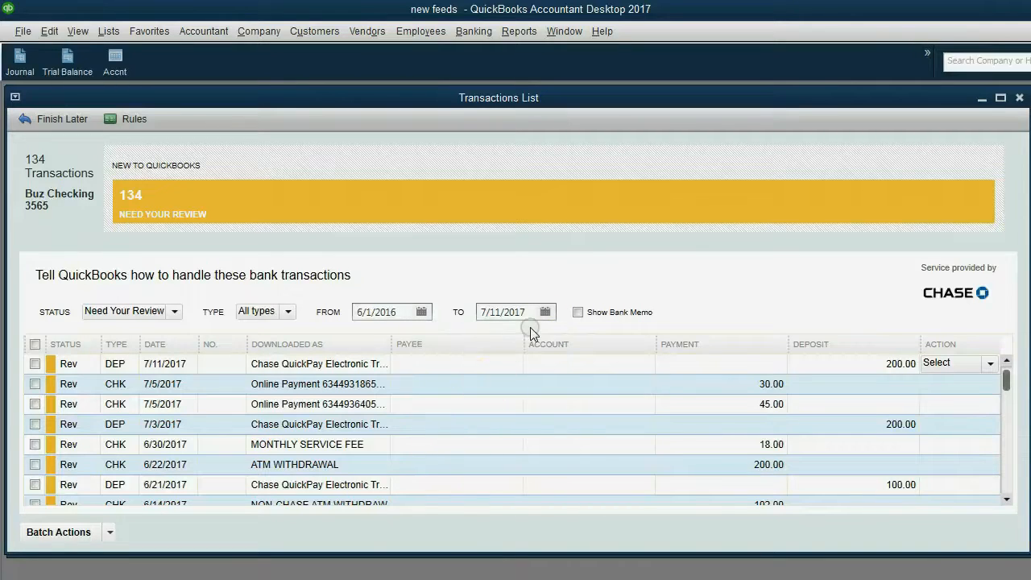
# Set the To date to June 30, 2016, leaving the $18.00 and $100.00 checks
pyautogui.click(545, 312)
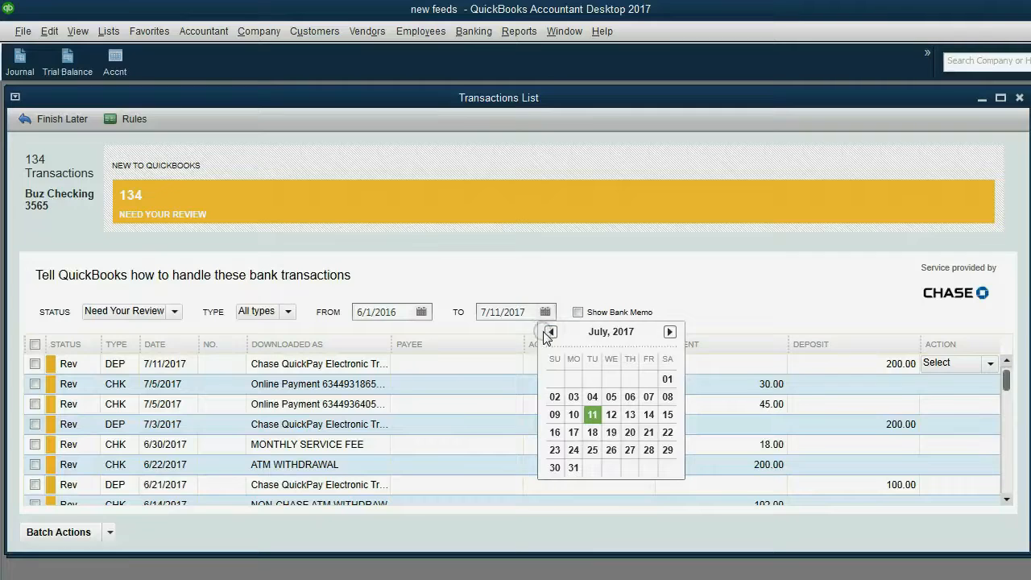
pyautogui.click(550, 332)
pyautogui.click(550, 332)
pyautogui.click(550, 332)
pyautogui.click(549, 332)
pyautogui.click(549, 332)
pyautogui.click(550, 332)
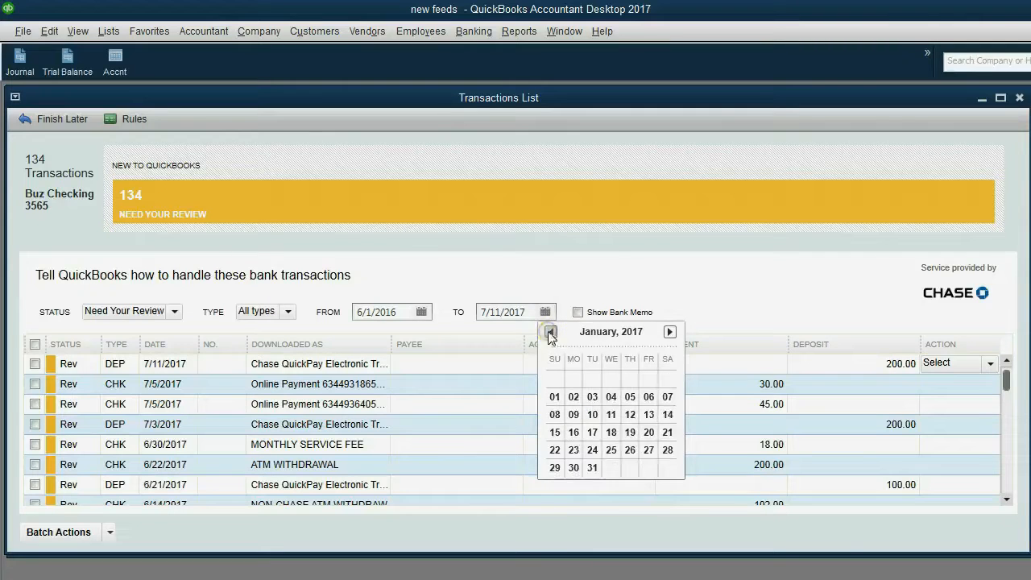
pyautogui.click(551, 332)
pyautogui.click(551, 332)
pyautogui.click(550, 332)
pyautogui.click(550, 332)
pyautogui.click(550, 332)
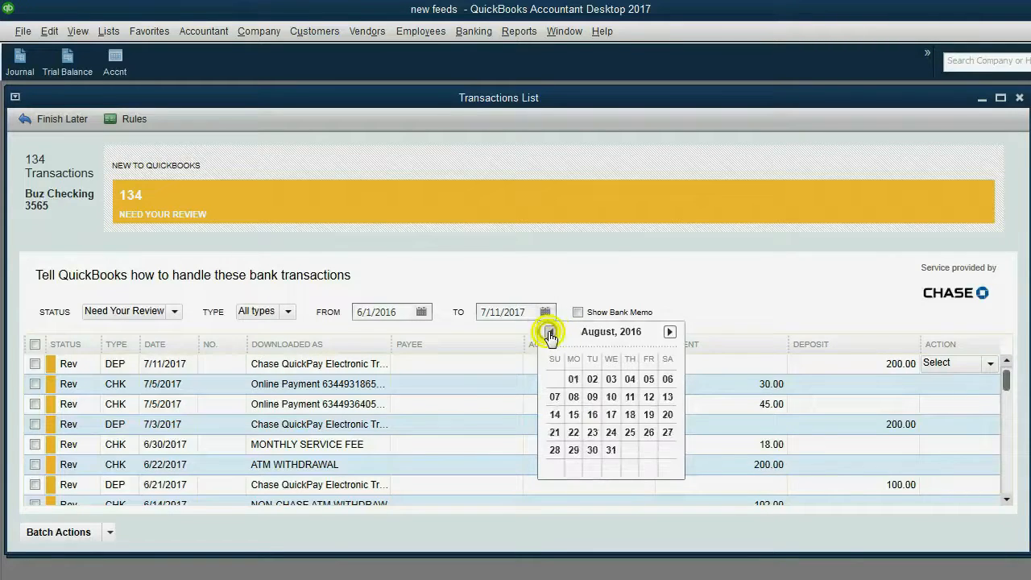
pyautogui.click(550, 332)
pyautogui.click(550, 332)
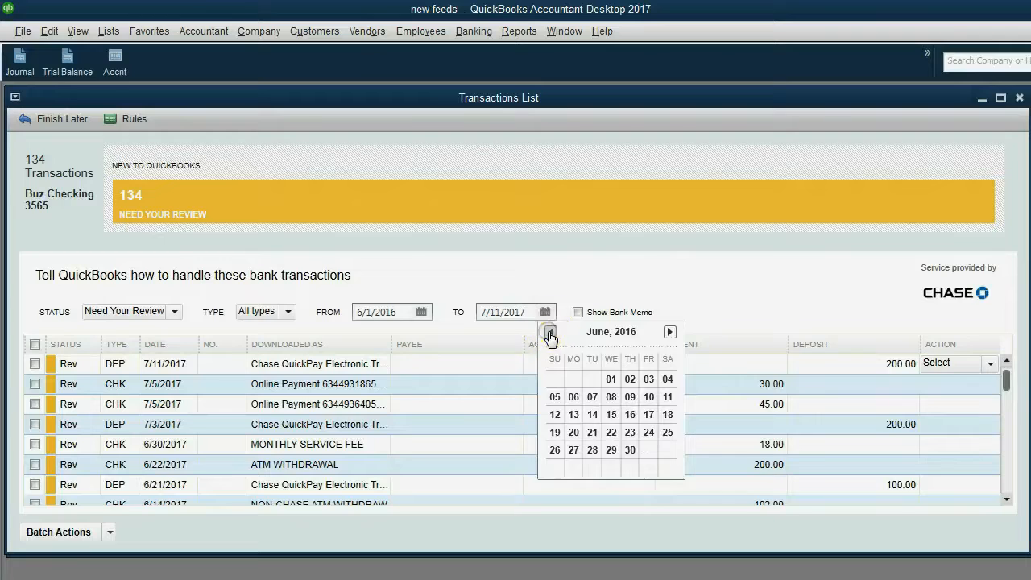
pyautogui.click(630, 451)
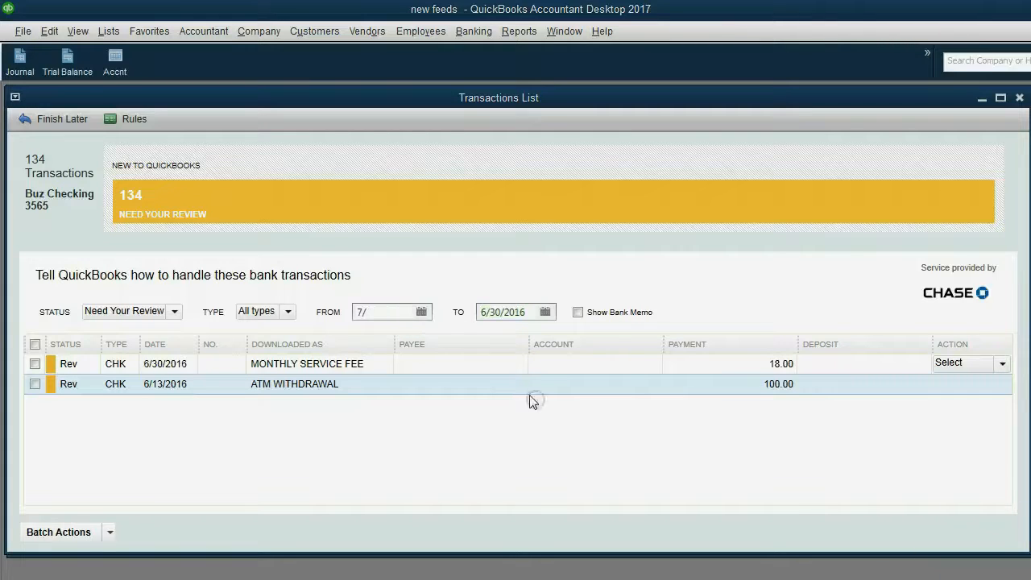
# Set the From date to 7/1/2015 using the start-date calendar
pyautogui.click(422, 311)
pyautogui.click(427, 332)
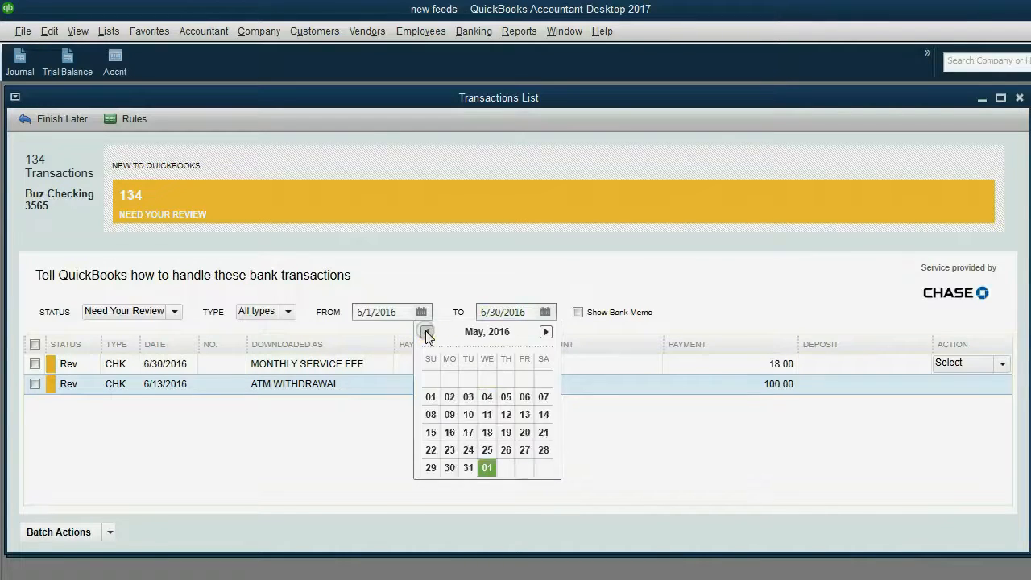
pyautogui.click(427, 332)
pyautogui.click(427, 332)
pyautogui.click(427, 332)
pyautogui.click(427, 332)
pyautogui.click(427, 332)
pyautogui.click(427, 332)
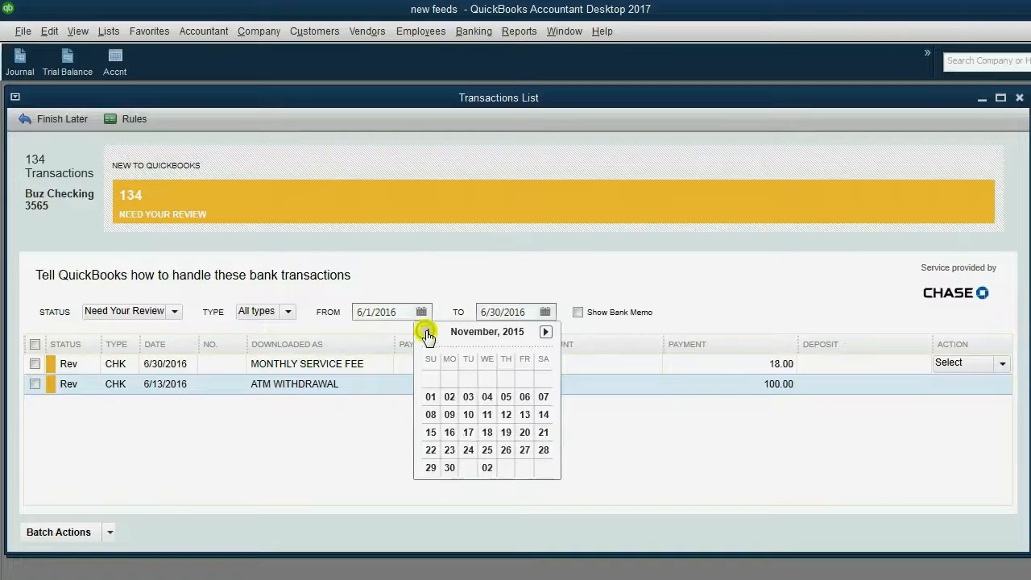
pyautogui.click(427, 332)
pyautogui.click(427, 332)
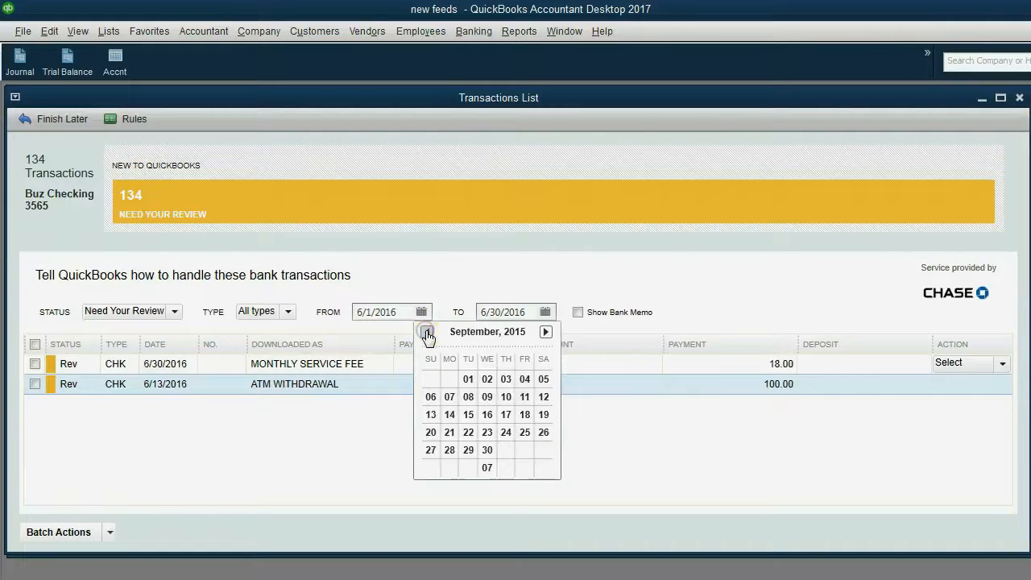
pyautogui.click(427, 332)
pyautogui.click(427, 332)
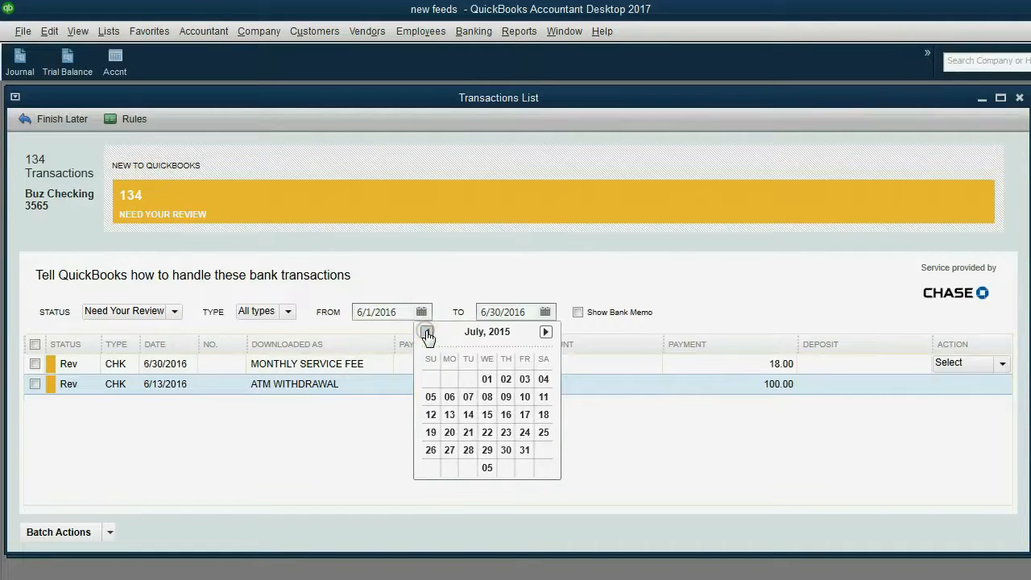
pyautogui.click(487, 378)
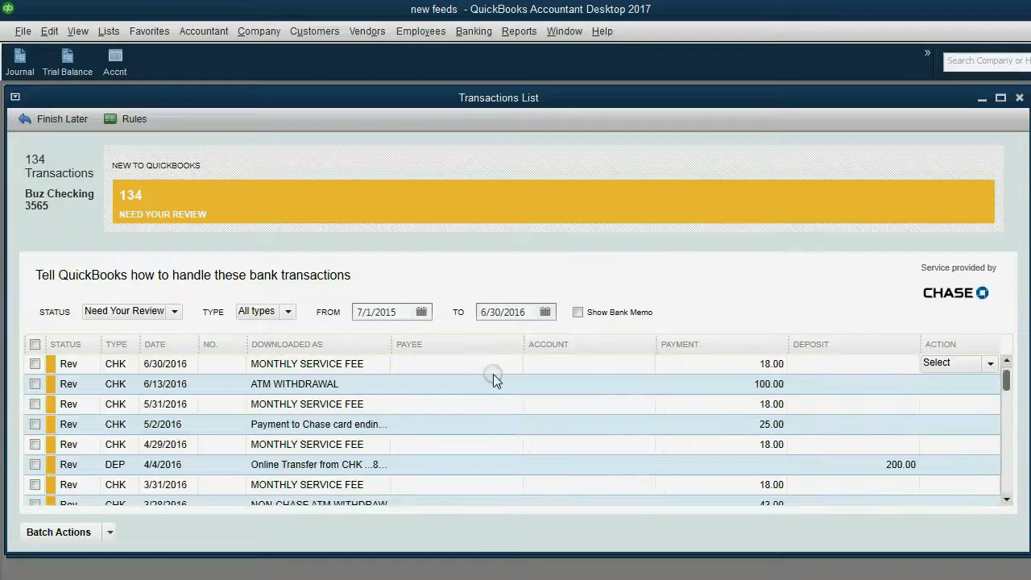
# Set the To date to 7/31/2017 and the Status filter to All
pyautogui.click(545, 313)
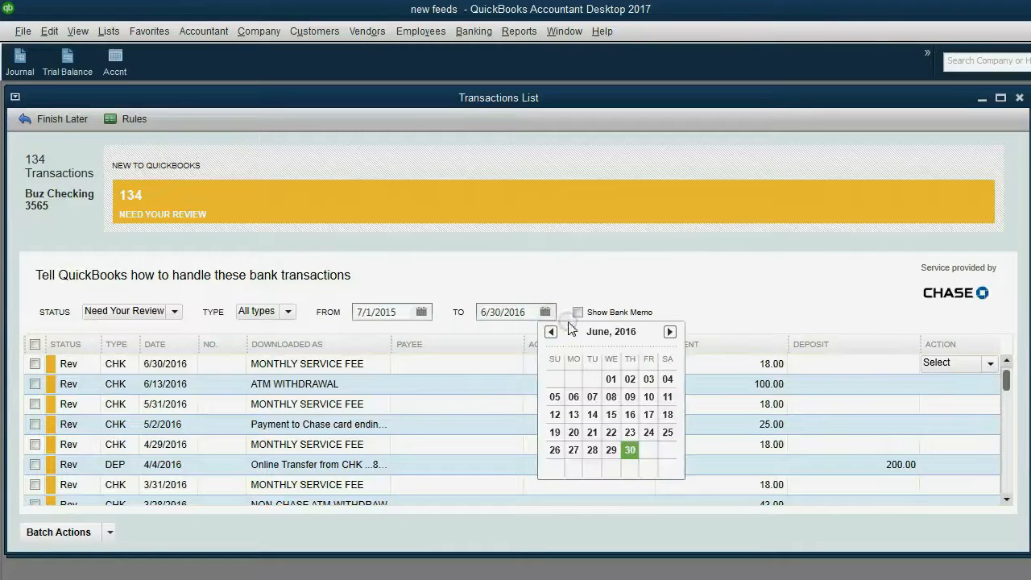
pyautogui.click(671, 332)
pyautogui.click(671, 333)
pyautogui.click(671, 333)
pyautogui.click(671, 333)
pyautogui.click(670, 333)
pyautogui.click(671, 333)
pyautogui.click(671, 333)
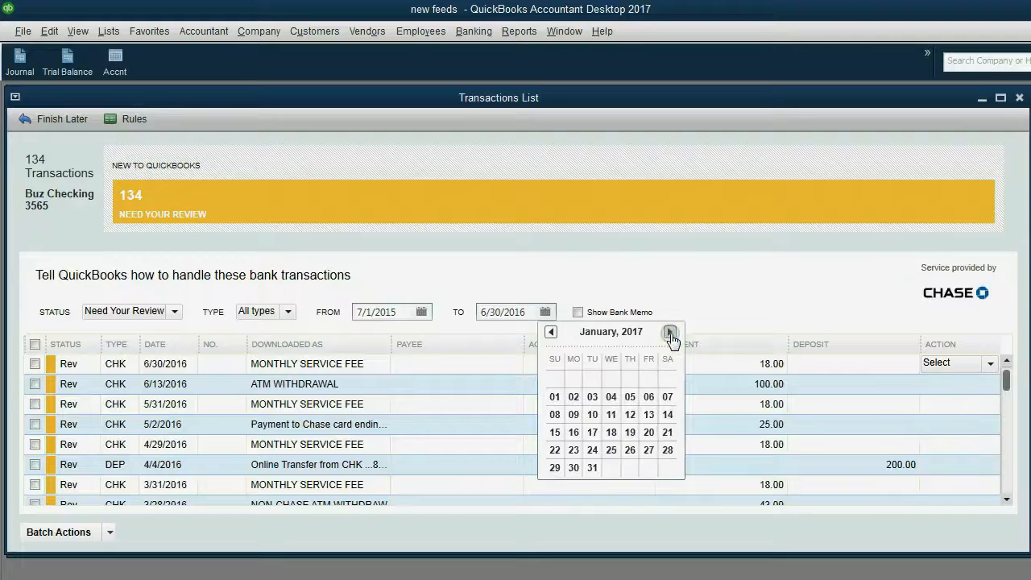
pyautogui.click(671, 333)
pyautogui.click(670, 333)
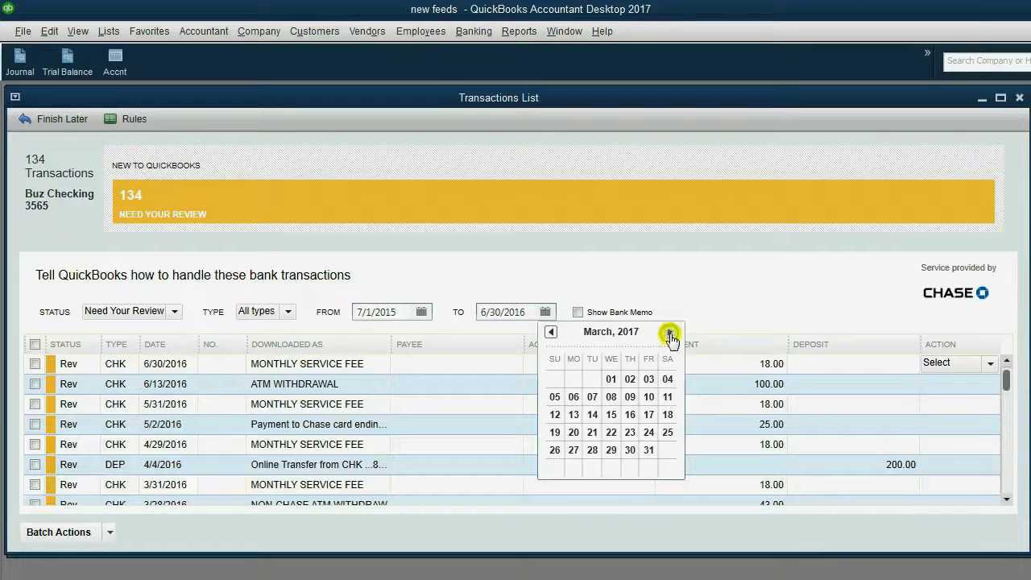
pyautogui.click(671, 333)
pyautogui.click(671, 333)
pyautogui.click(671, 333)
pyautogui.click(671, 333)
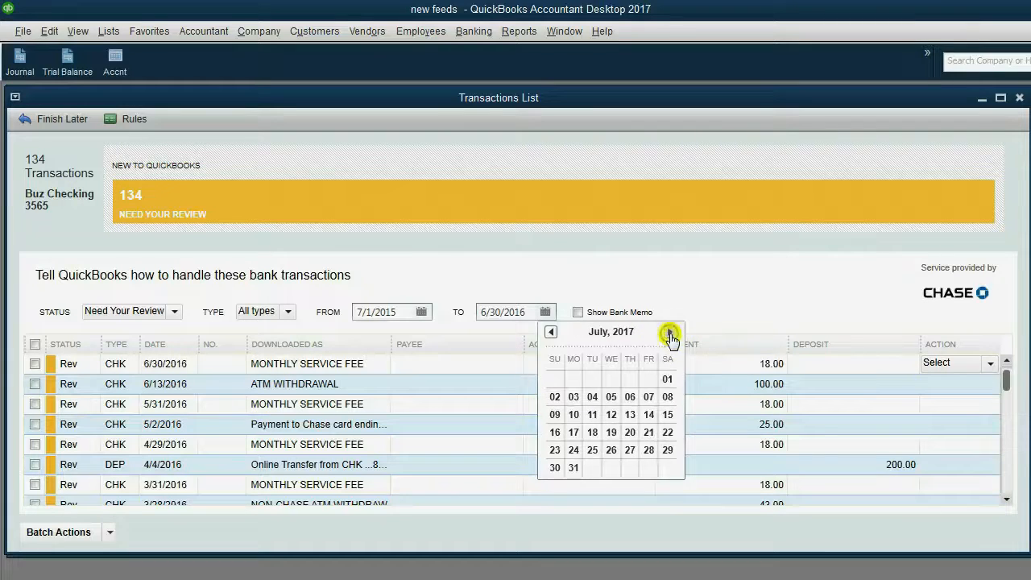
pyautogui.click(574, 468)
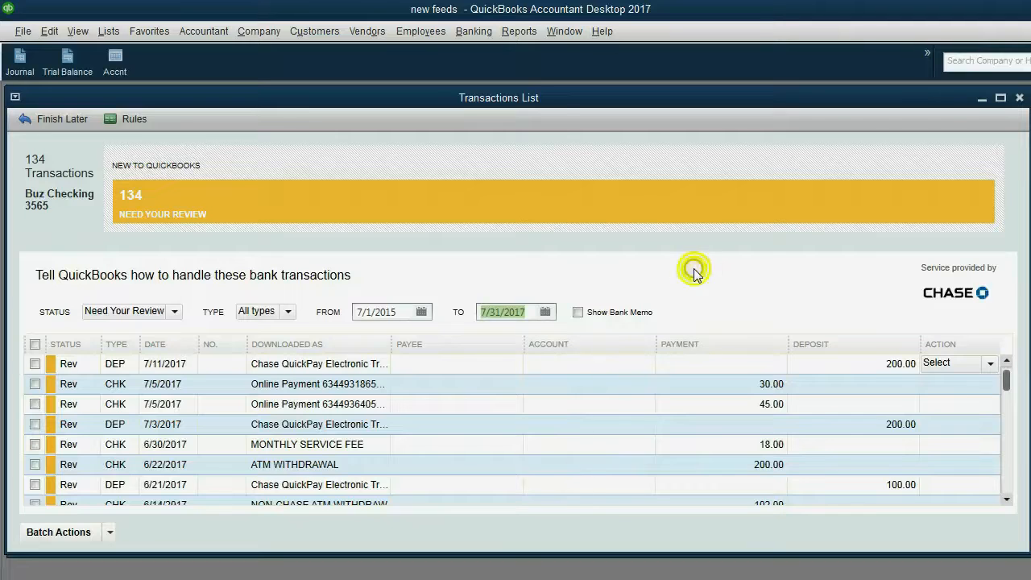
pyautogui.moveTo(1006, 378); pyautogui.dragTo(980, 378)
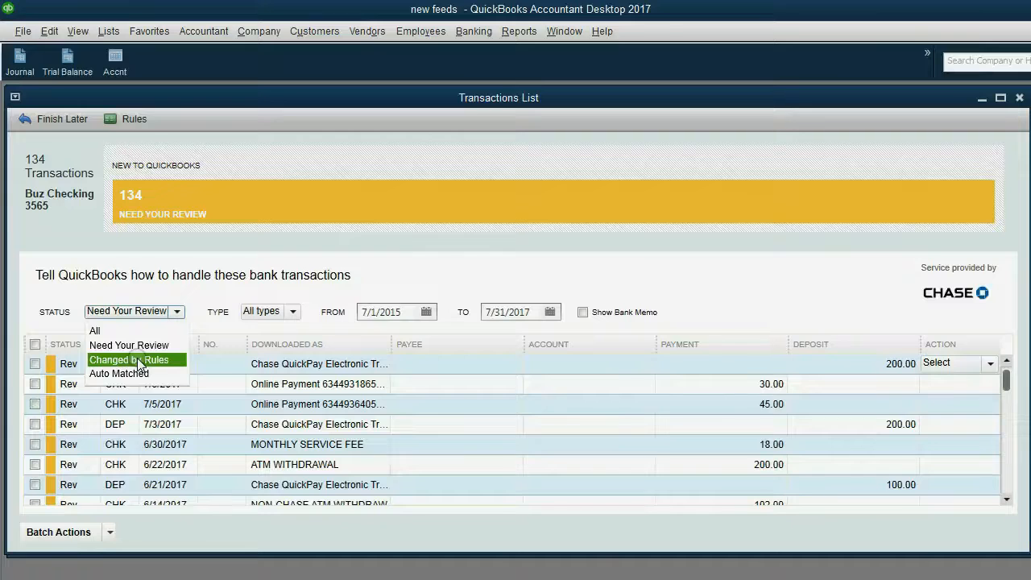
pyautogui.click(133, 331)
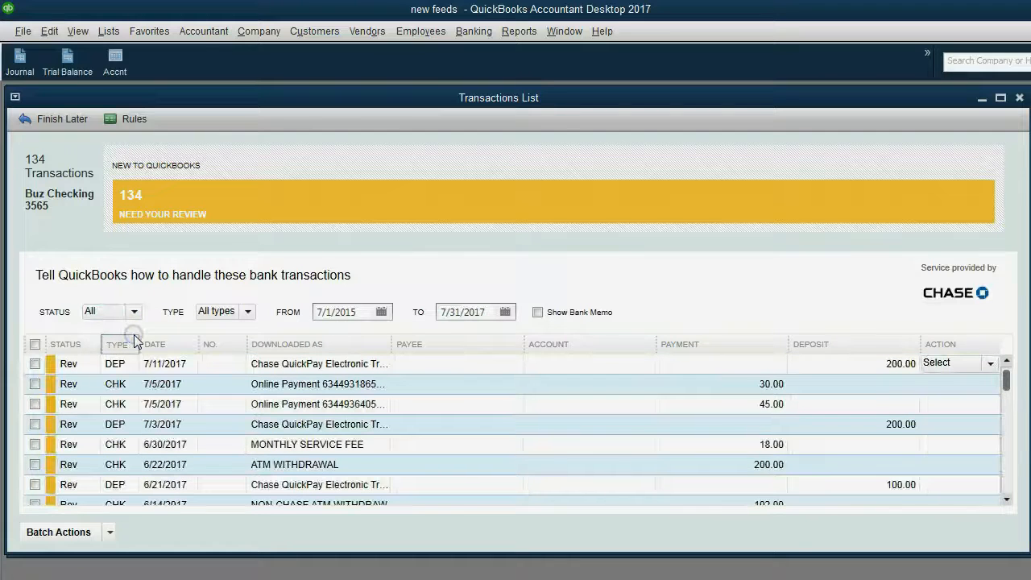
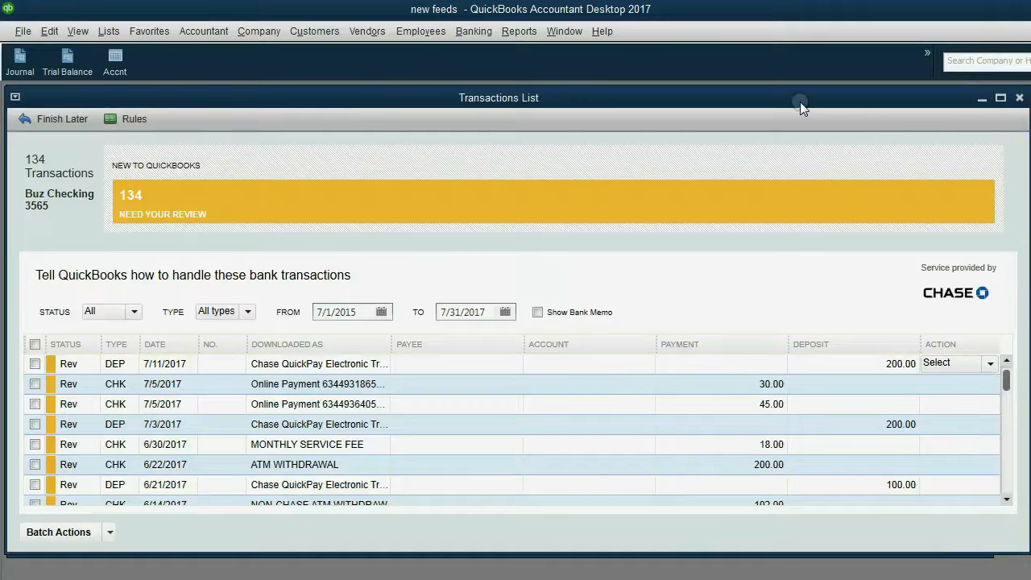
pyautogui.click(453, 386)
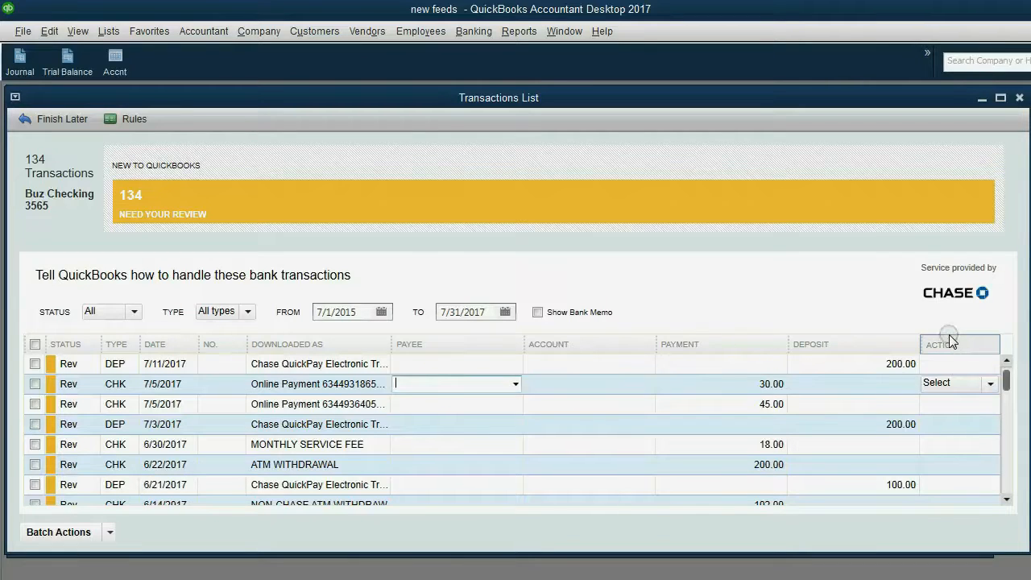
pyautogui.click(991, 385)
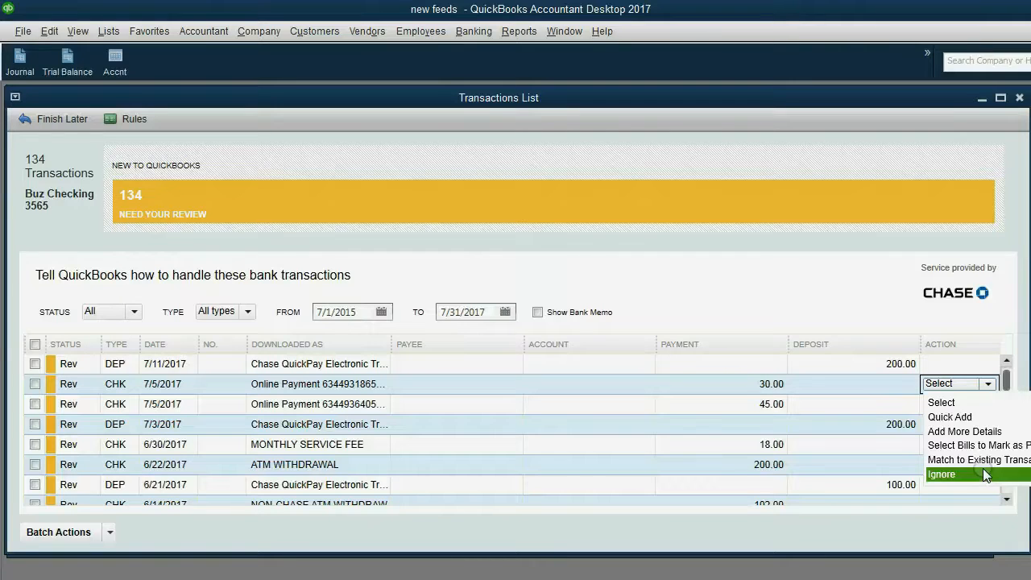
pyautogui.click(963, 384)
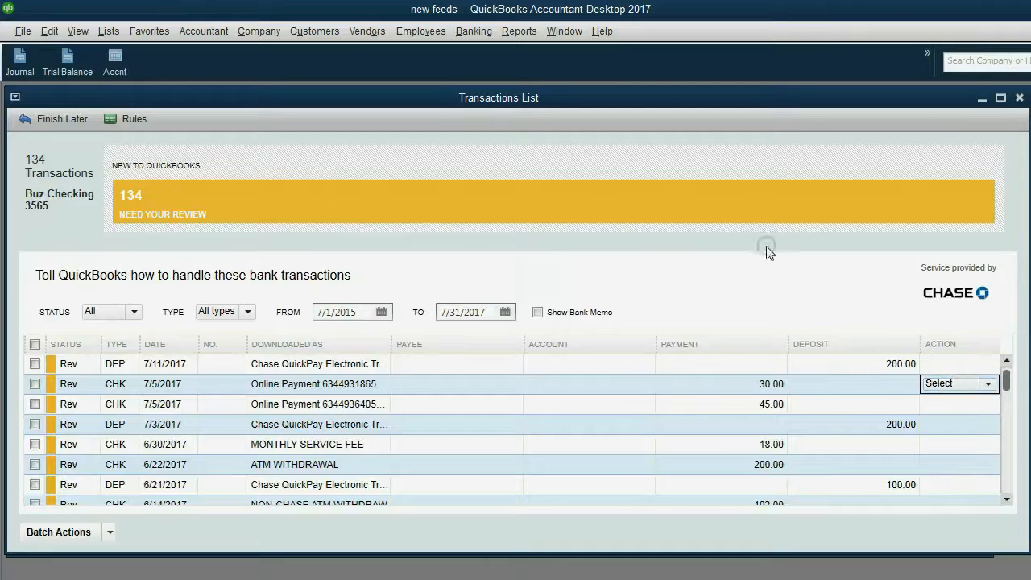
pyautogui.moveTo(567, 97); pyautogui.dragTo(569, 97)
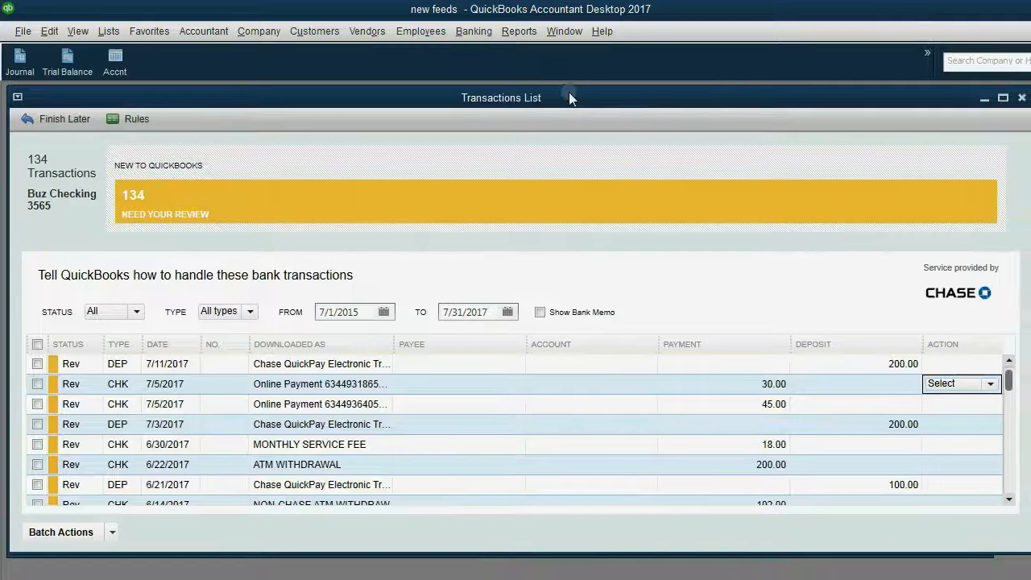
pyautogui.click(468, 193)
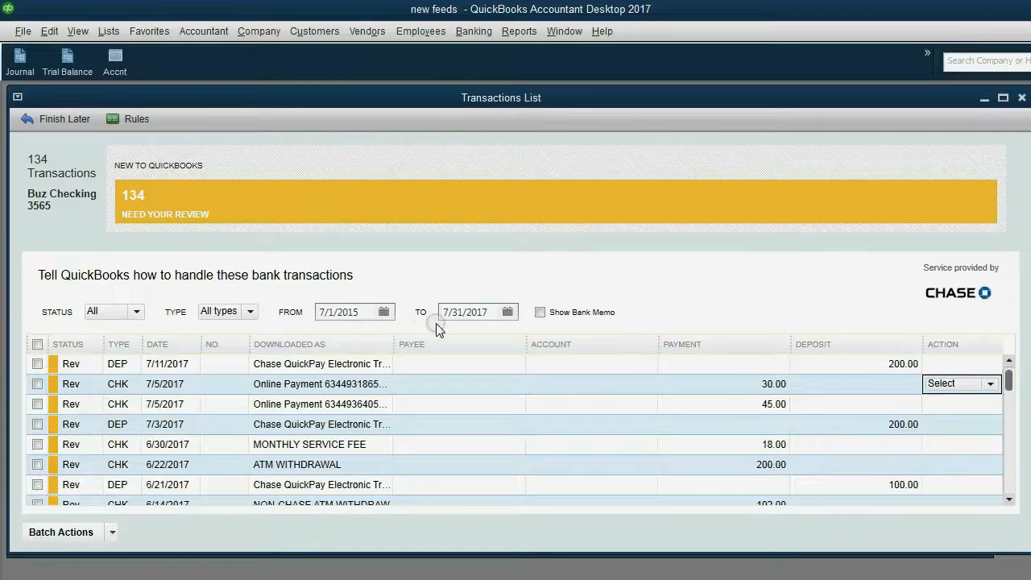
pyautogui.click(420, 342)
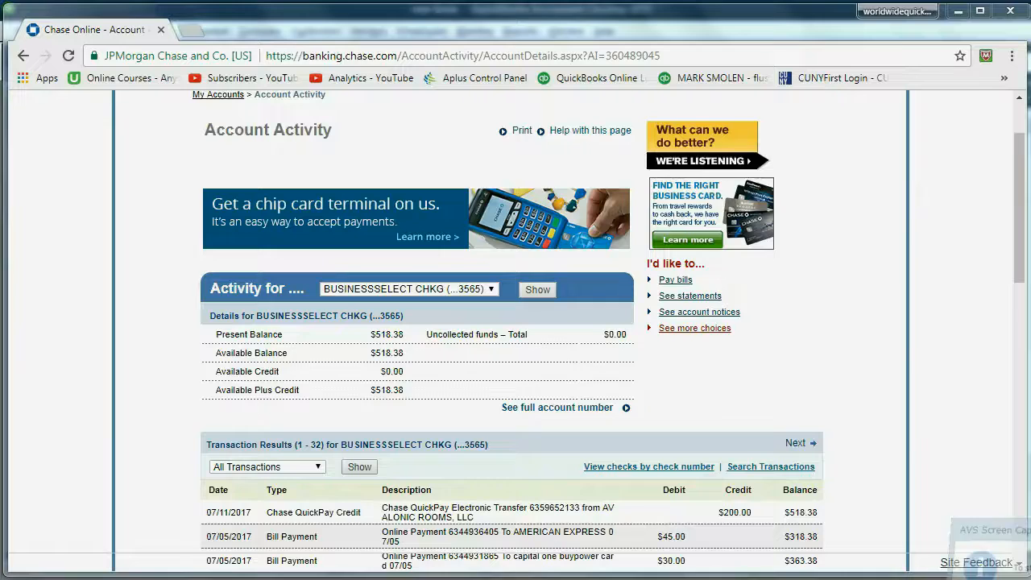
pyautogui.moveTo(1010, 274); pyautogui.dragTo(1019, 356)
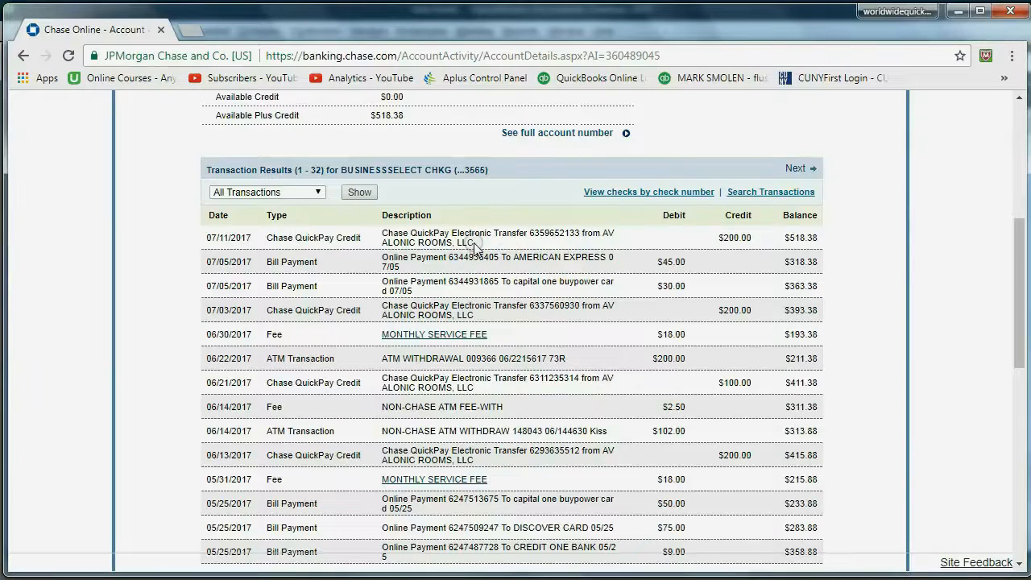
pyautogui.moveTo(475, 244)
pyautogui.mouseDown()
pyautogui.moveTo(383, 235)
pyautogui.moveTo(479, 235)
pyautogui.moveTo(486, 246)
pyautogui.mouseUp()
pyautogui.moveTo(475, 242); pyautogui.dragTo(380, 233)
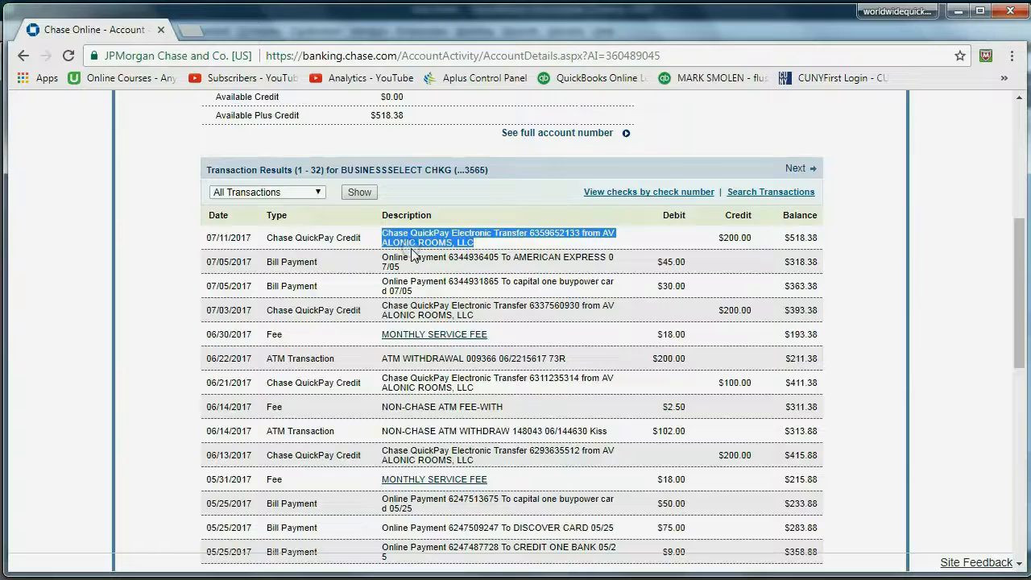
# Widen the Downloaded As column in the Buz Checking Transactions List to show fuller bank descriptions
pyautogui.hotkey('alt', 'Tab')
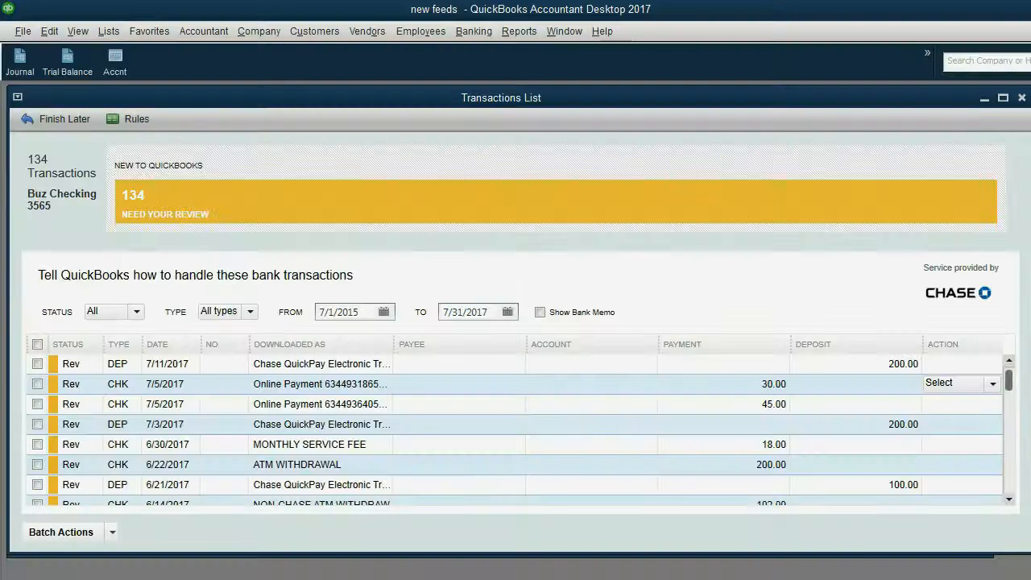
pyautogui.click(413, 98)
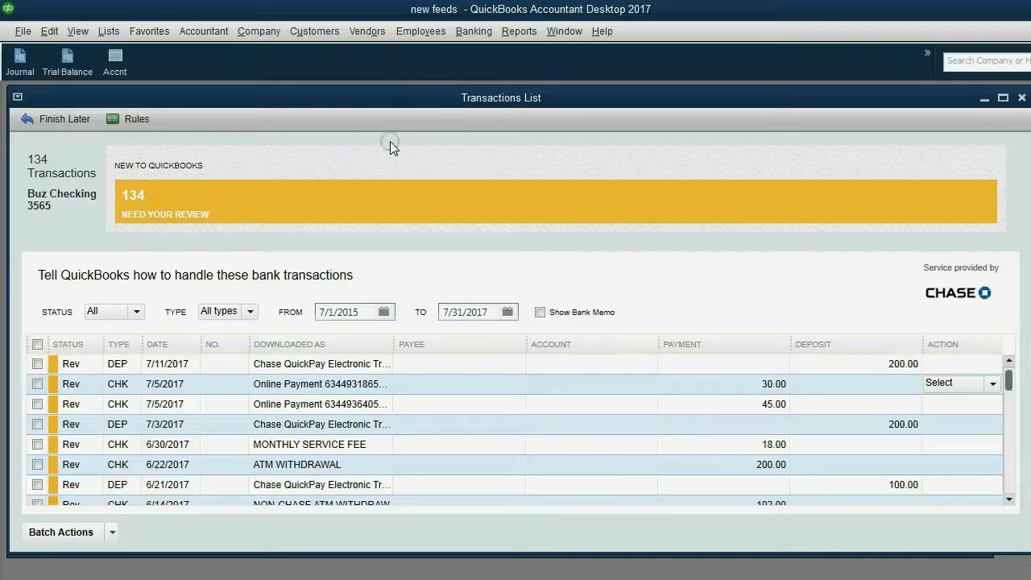
pyautogui.click(271, 352)
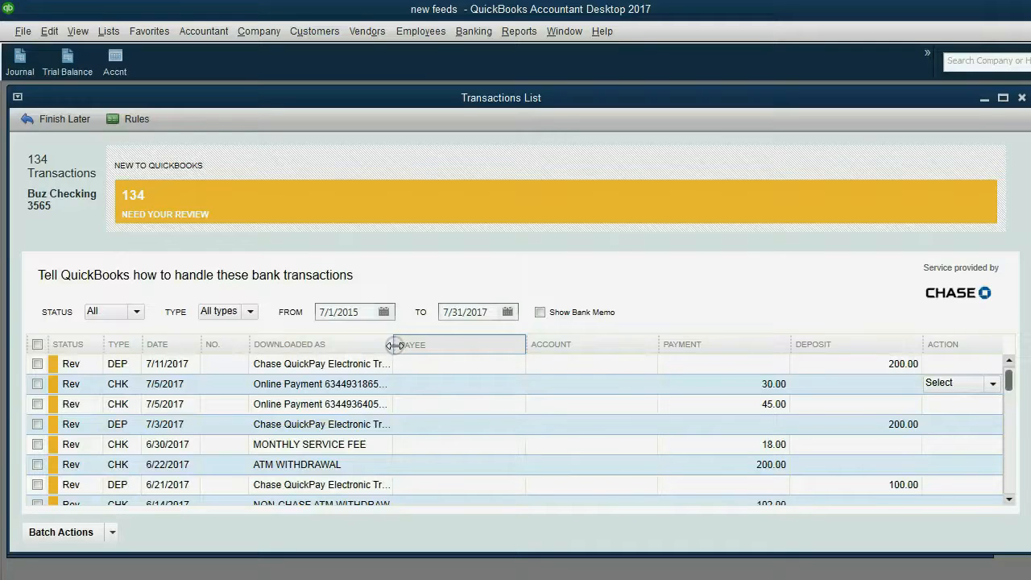
pyautogui.moveTo(395, 346); pyautogui.dragTo(445, 350)
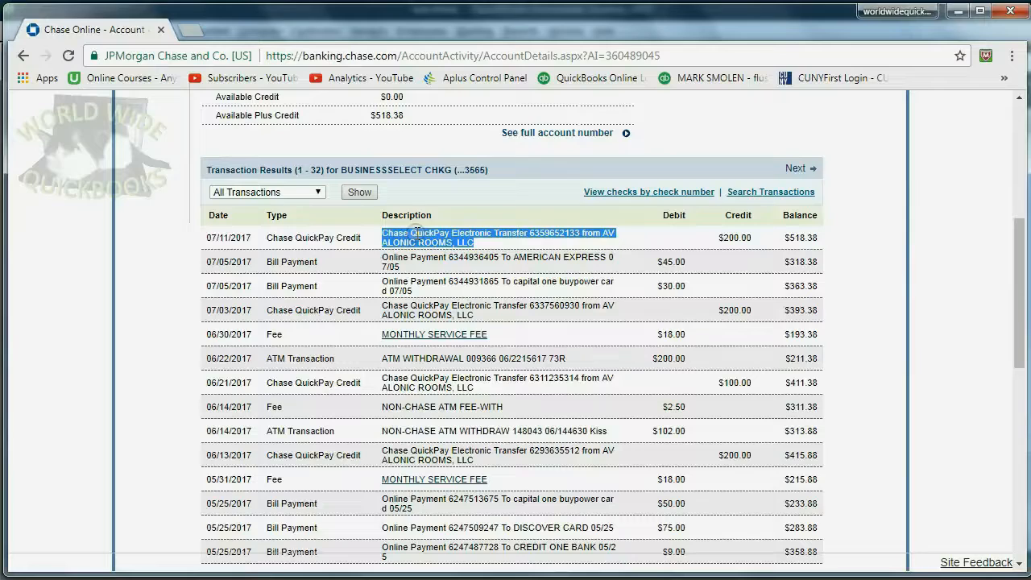
pyautogui.click(415, 234)
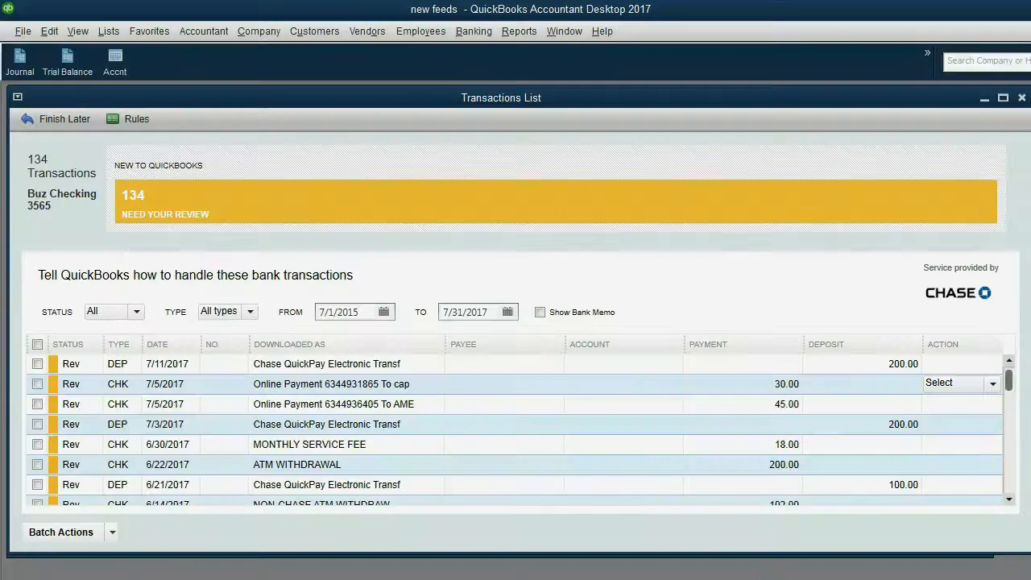
# Show the Bank Memo column and adjust the Downloaded As and Bank Memo column widths
pyautogui.click(541, 312)
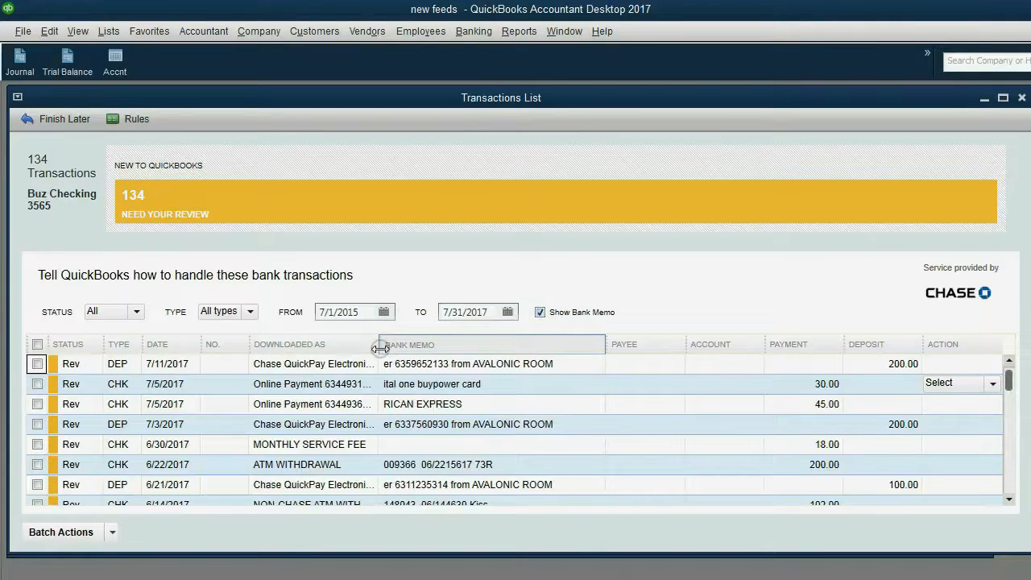
pyautogui.moveTo(379, 347); pyautogui.dragTo(437, 347)
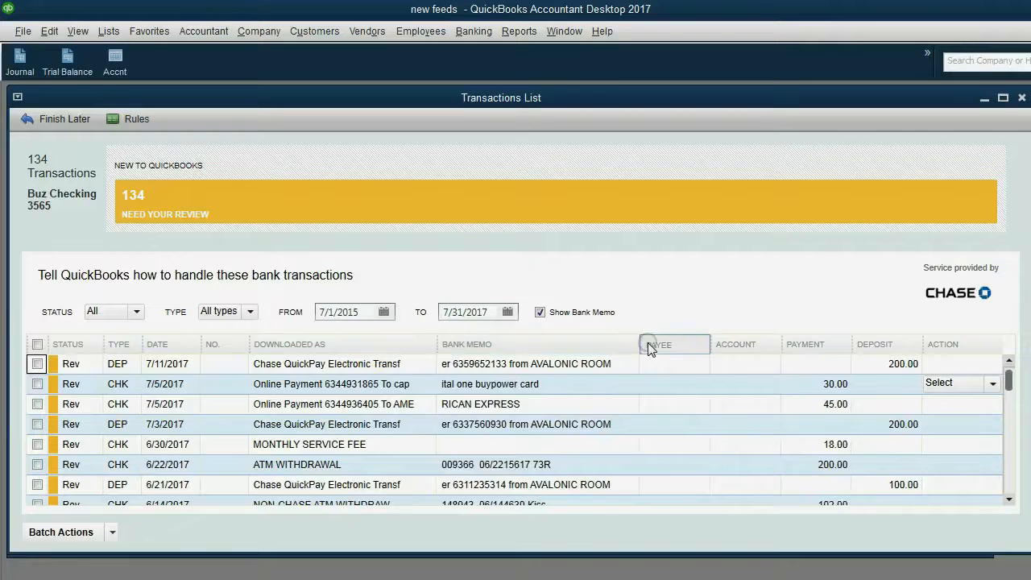
pyautogui.moveTo(641, 344)
pyautogui.mouseDown()
pyautogui.moveTo(669, 344)
pyautogui.moveTo(651, 344)
pyautogui.mouseUp()
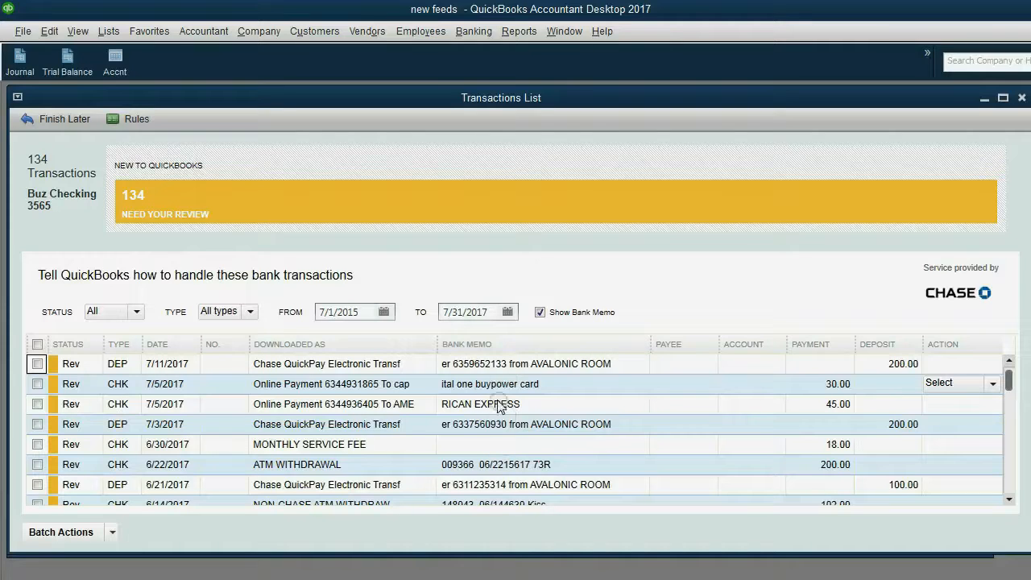
pyautogui.moveTo(435, 352); pyautogui.dragTo(419, 350)
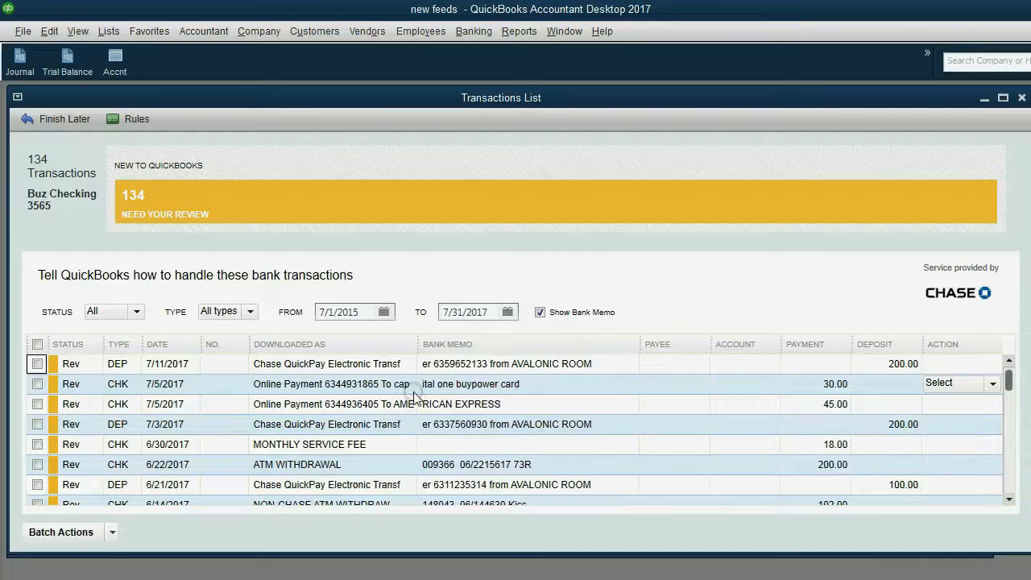
# Toggle Bank Memo off and on, widen Downloaded As slightly, then bring up the Chase activity page
pyautogui.click(540, 313)
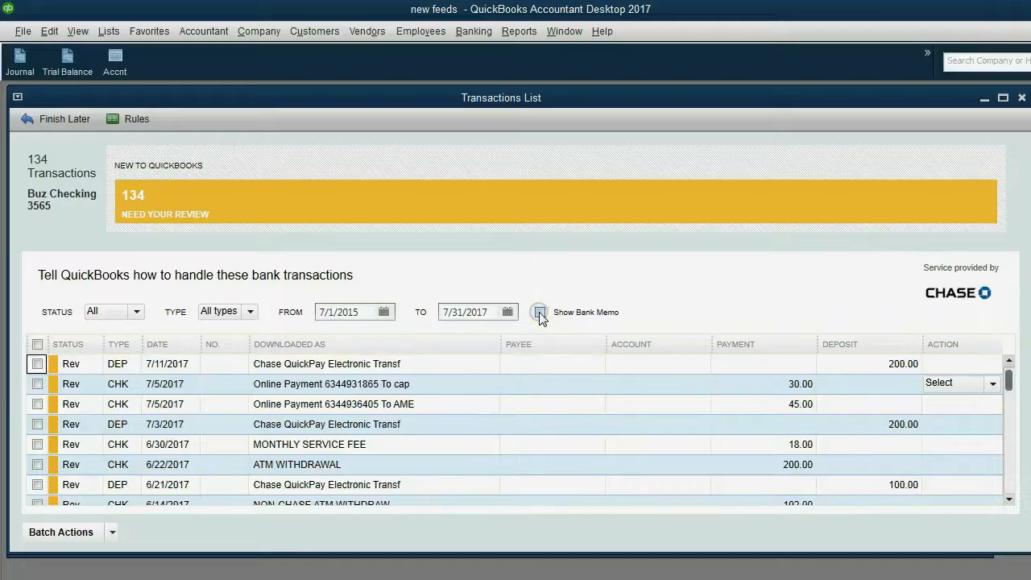
pyautogui.click(540, 313)
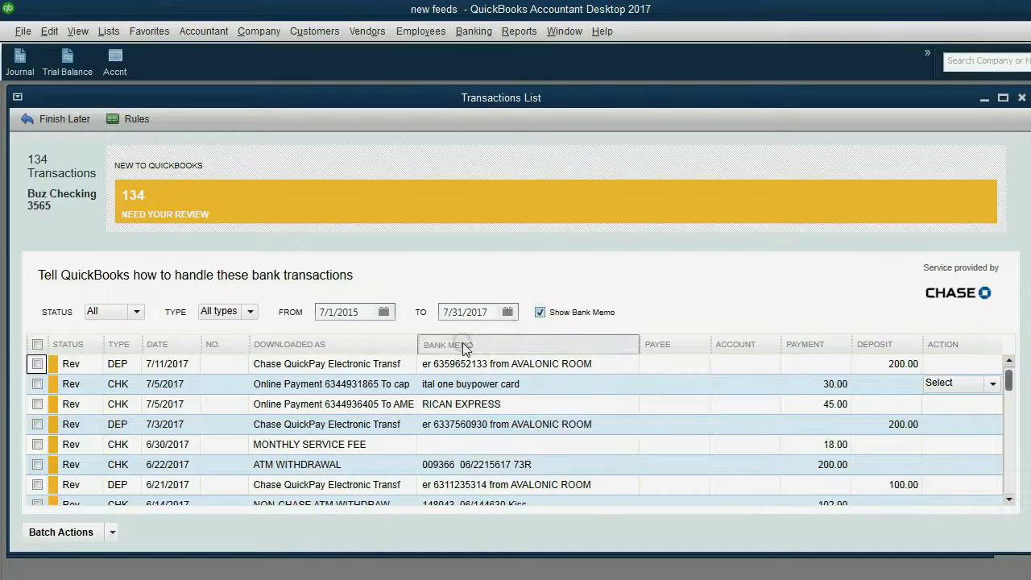
pyautogui.moveTo(420, 337); pyautogui.dragTo(426, 338)
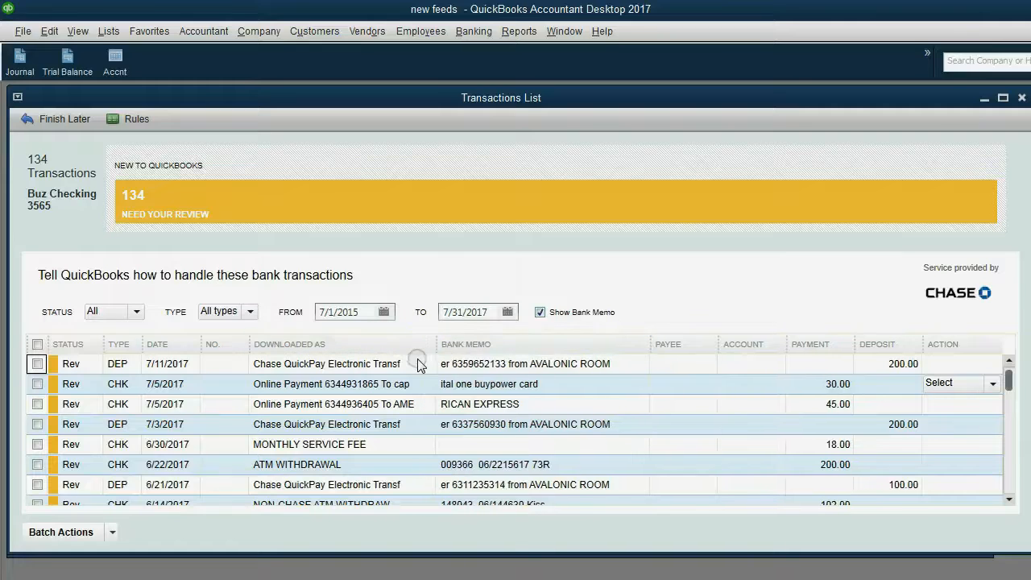
pyautogui.moveTo(424, 350); pyautogui.dragTo(429, 346)
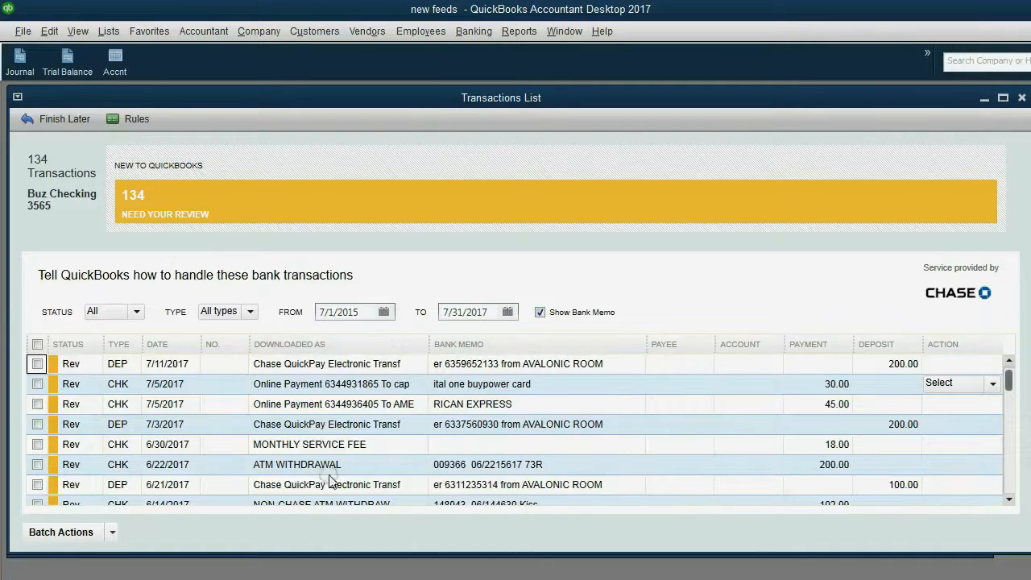
pyautogui.click(303, 579)
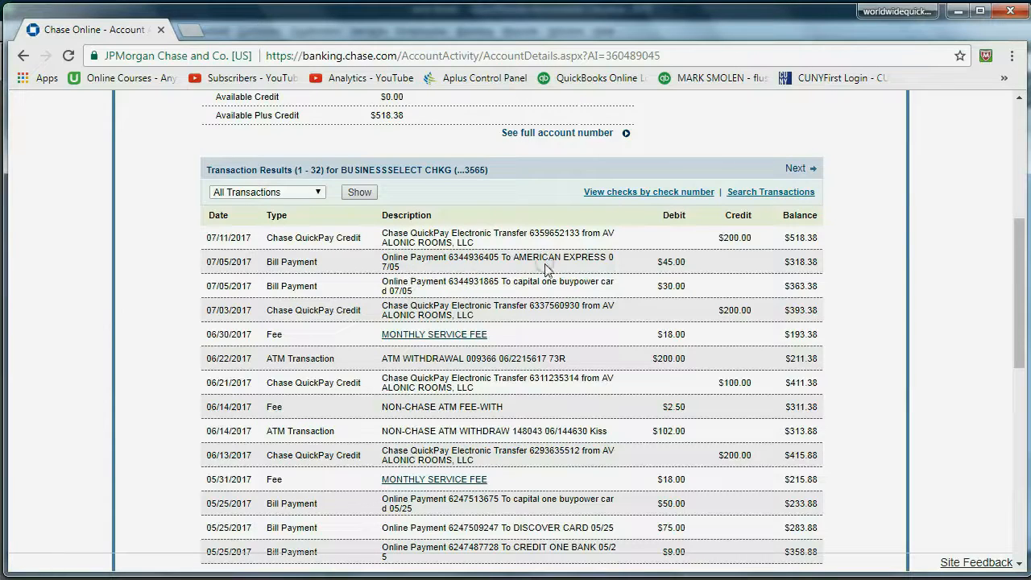
# Select the full 07/05/2017 American Express online payment description on Chase, then clear the selection
pyautogui.click(404, 266)
pyautogui.tripleClick(404, 266)
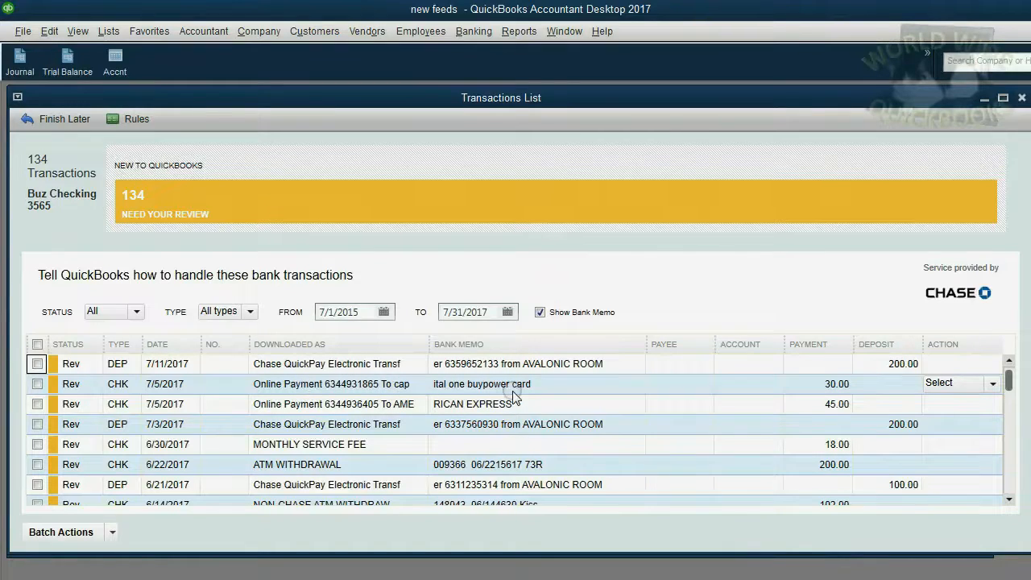
pyautogui.click(273, 579)
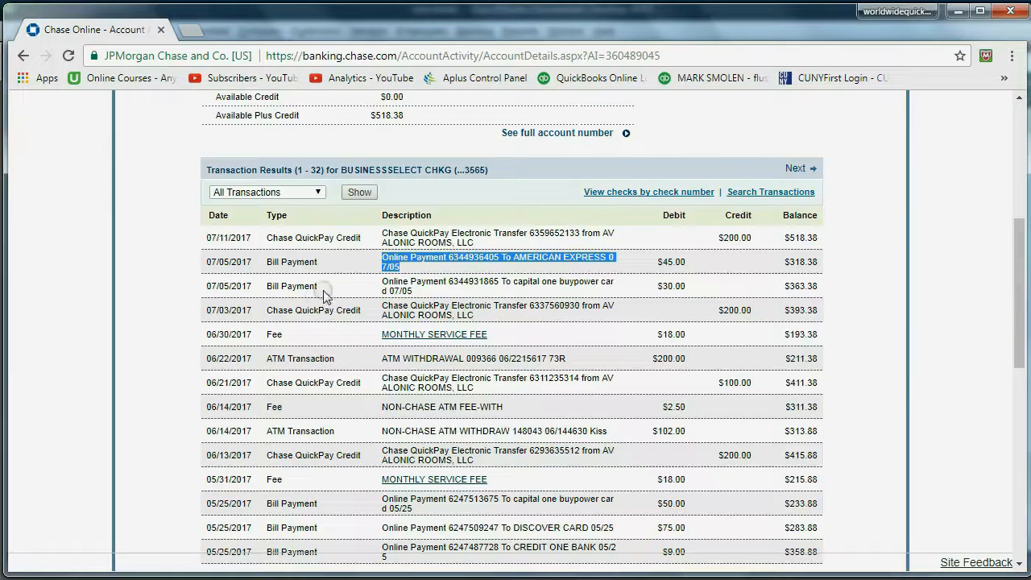
pyautogui.click(637, 290)
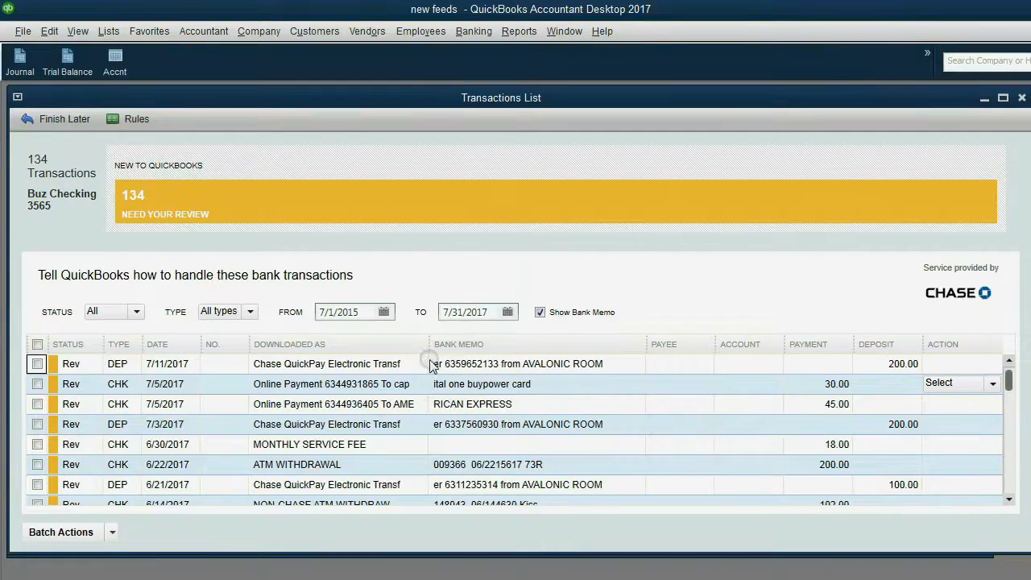
# Flip to the Chase activity page and back to the QuickBooks Buz Checking list with bank memos
pyautogui.click(302, 579)
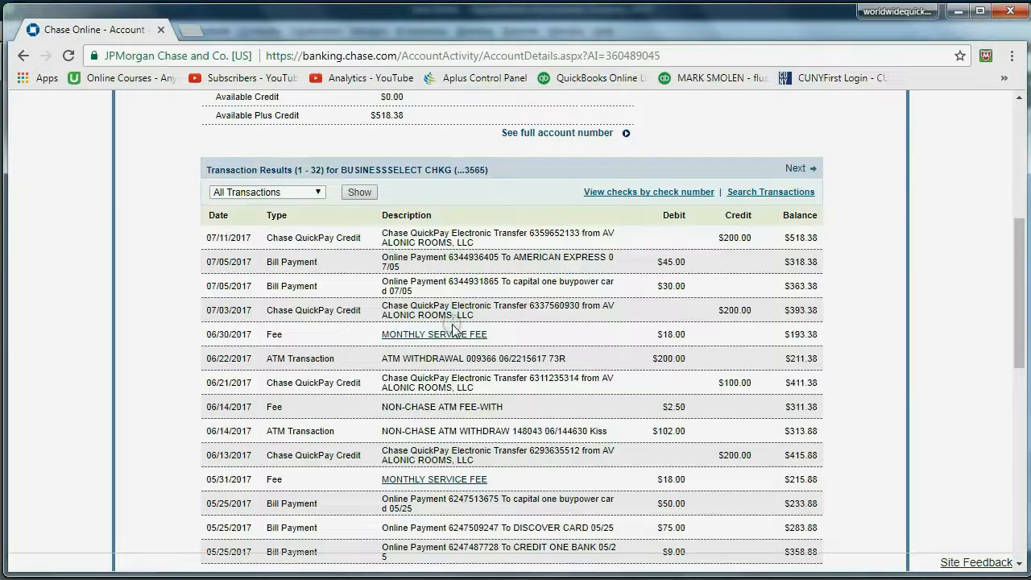
pyautogui.click(764, 579)
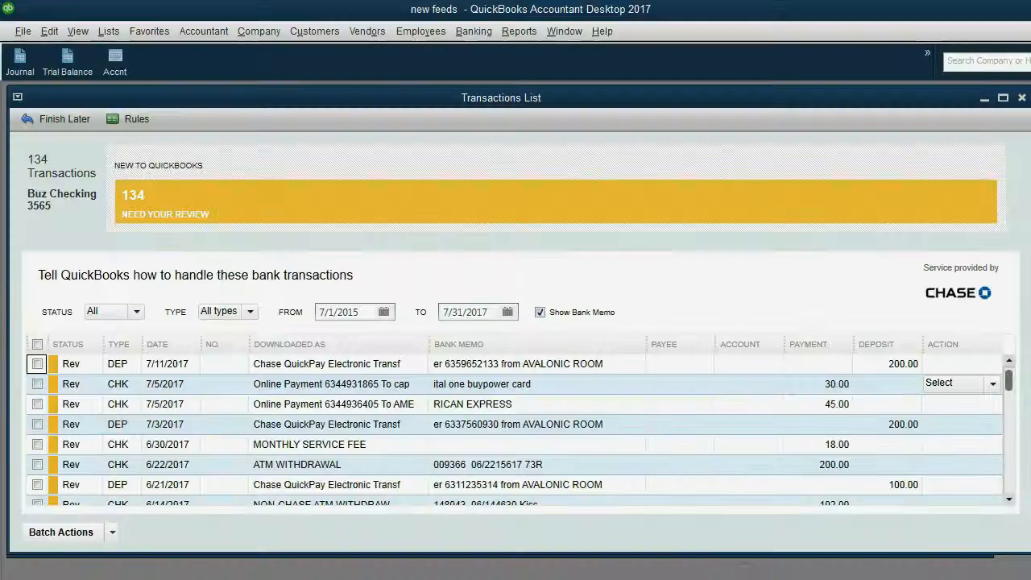
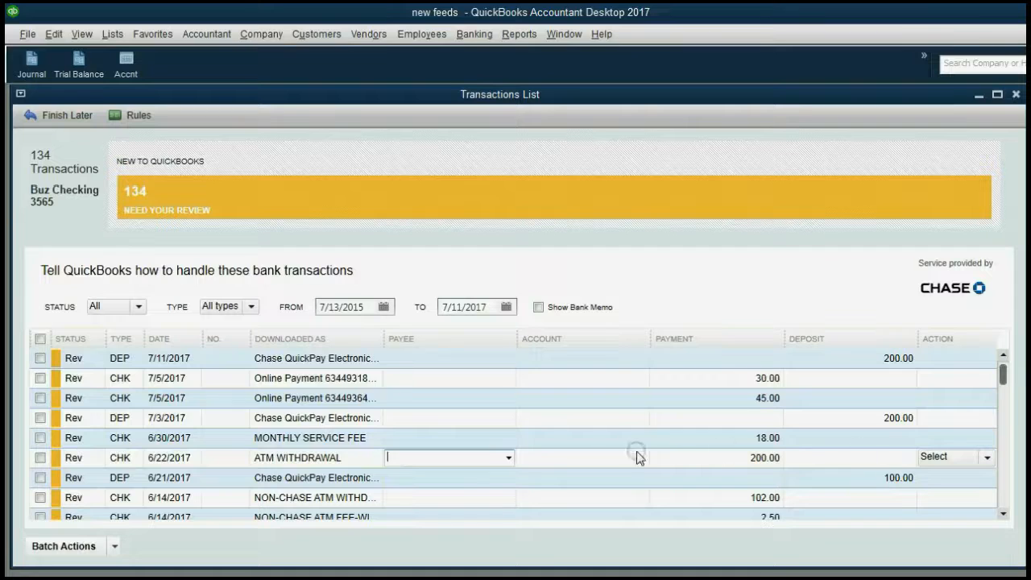
# Categorize the 6/22 ATM withdrawal under the DELIVERY EXPENSE account
pyautogui.click(546, 457)
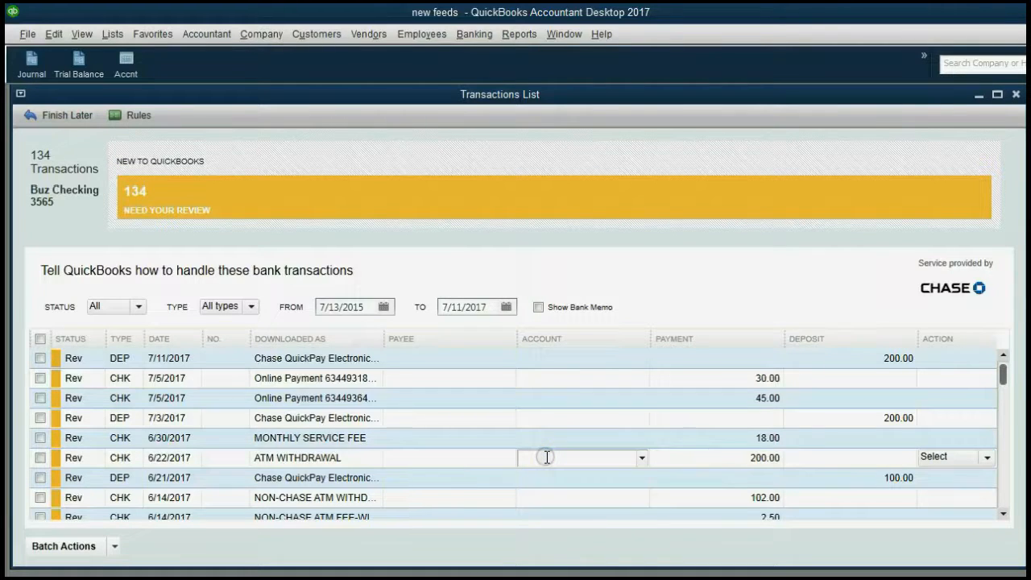
pyautogui.click(642, 457)
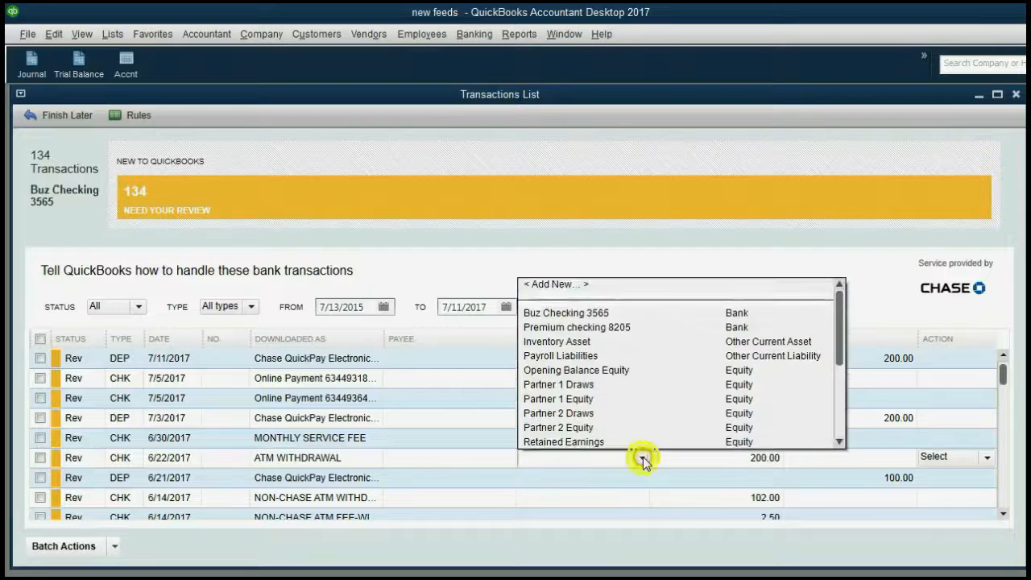
pyautogui.scroll(-1, 752, 398)
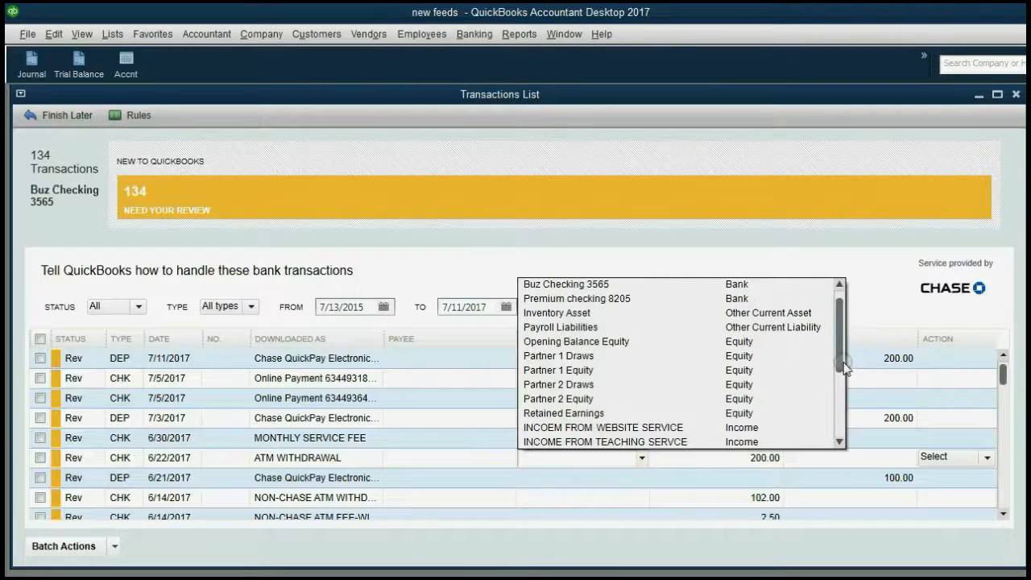
pyautogui.moveTo(841, 354); pyautogui.dragTo(838, 427)
pyautogui.scroll(-1, 714, 446)
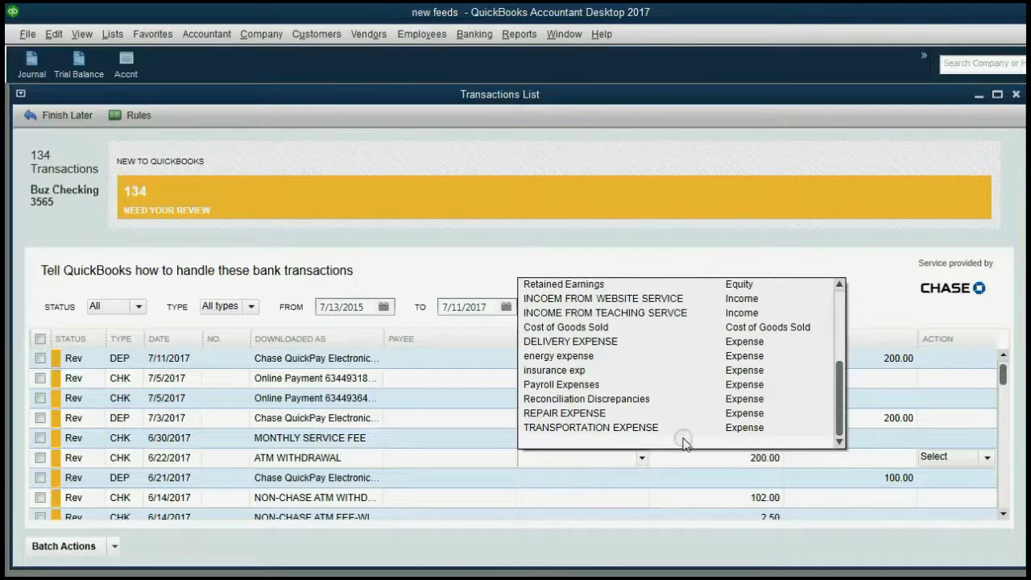
pyautogui.click(600, 341)
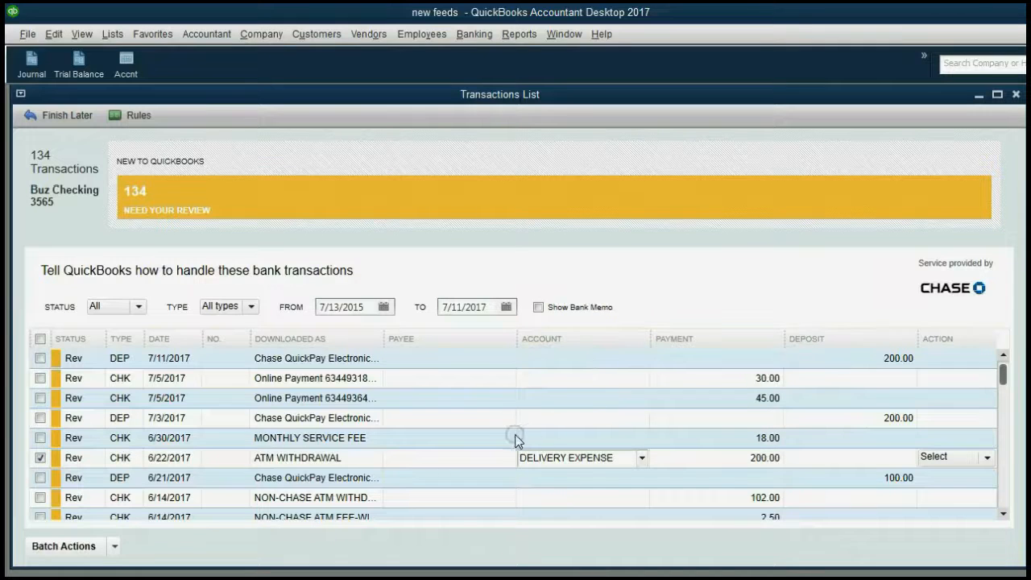
# Set U.P.S as the withdrawal's payee and quick-add it to QuickBooks
pyautogui.click(484, 462)
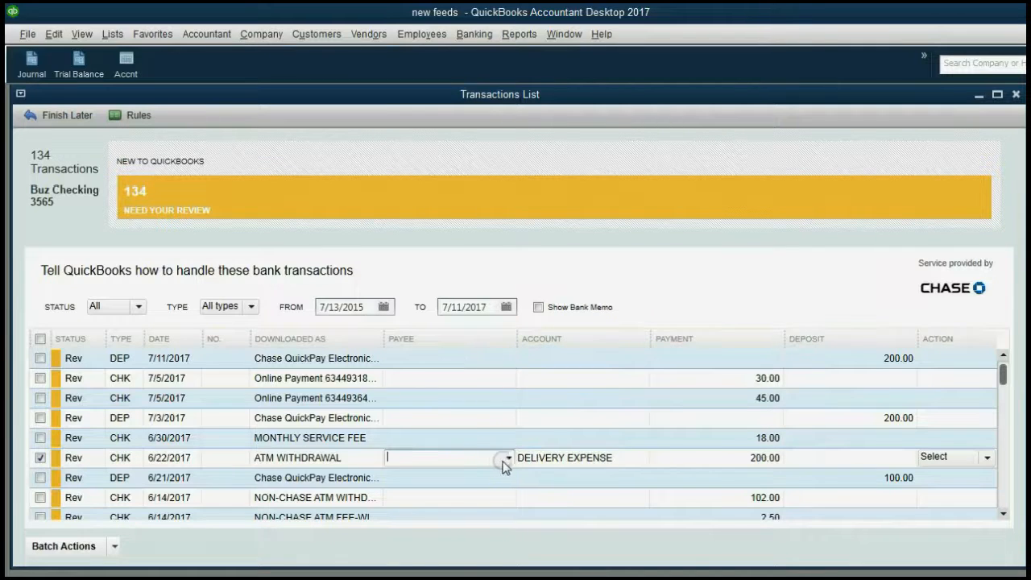
pyautogui.click(508, 459)
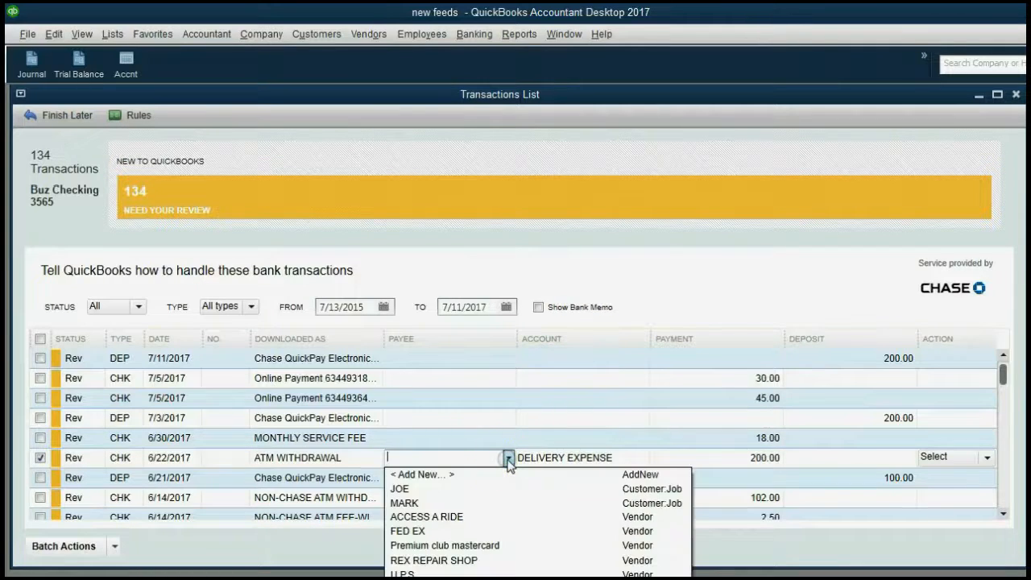
pyautogui.click(435, 574)
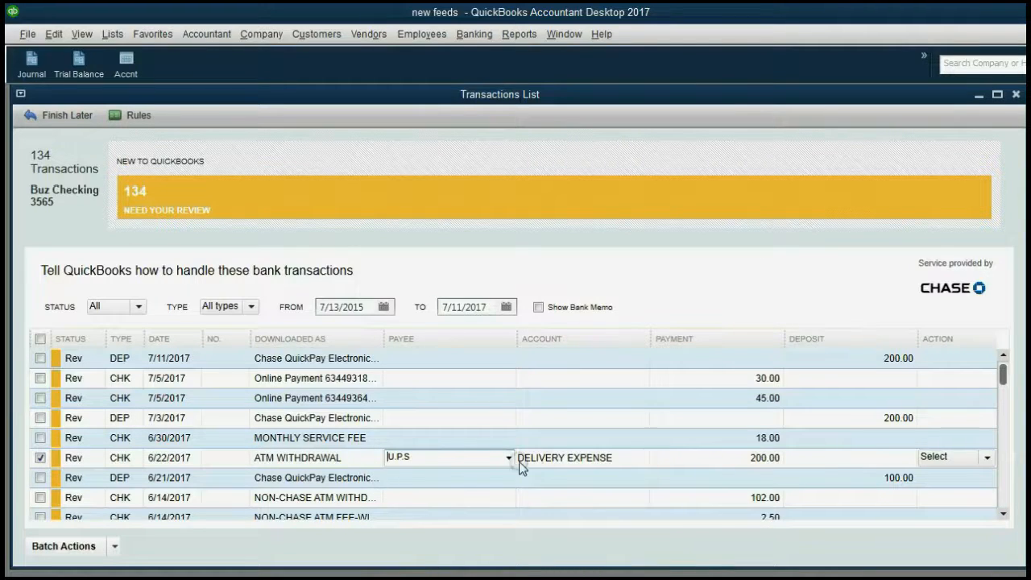
pyautogui.click(465, 458)
pyautogui.click(508, 459)
pyautogui.click(978, 461)
pyautogui.click(985, 458)
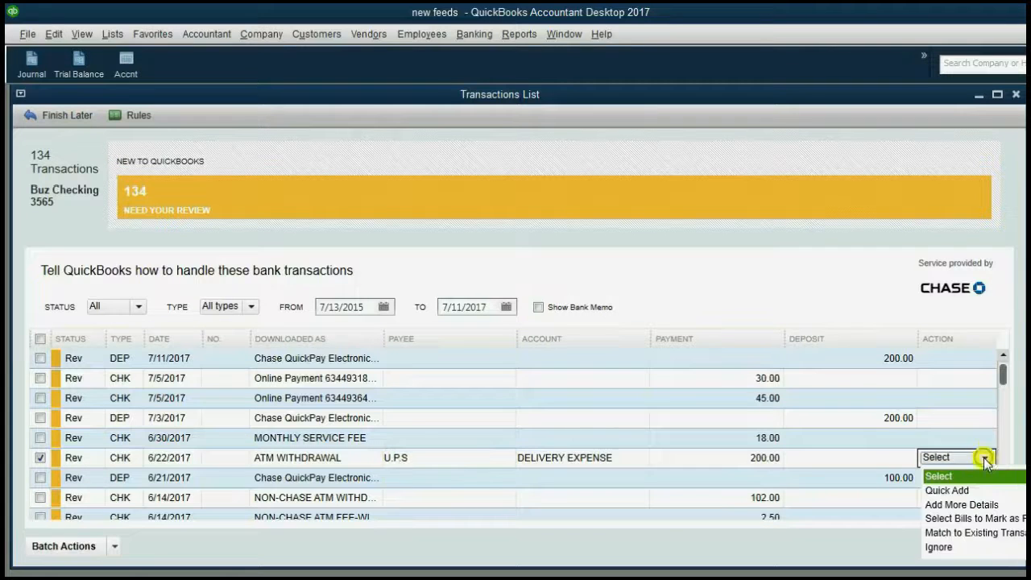
pyautogui.click(986, 487)
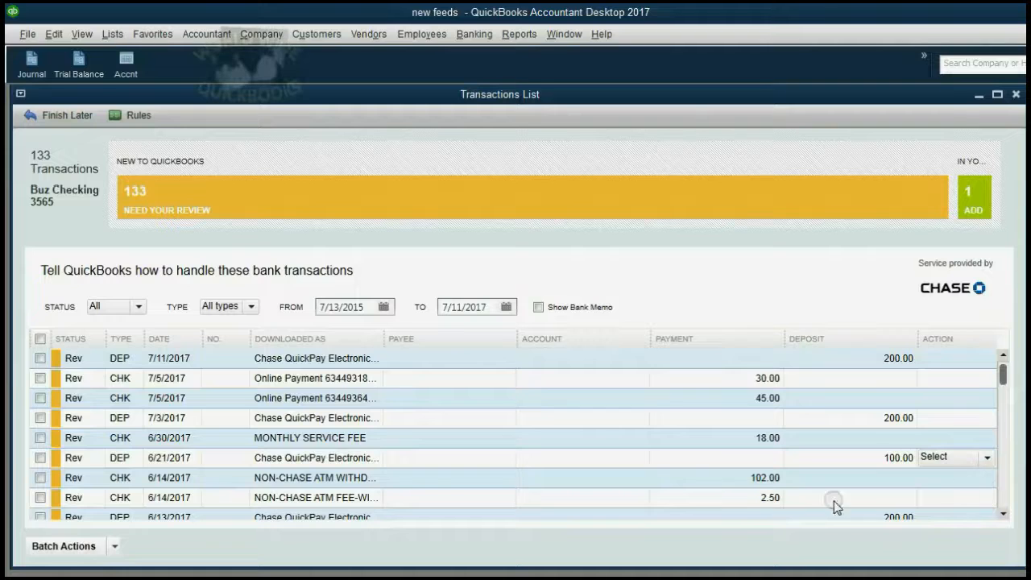
# Confirm 133 transactions remain to review and 1 was added, then switch to the slide show
pyautogui.click(169, 461)
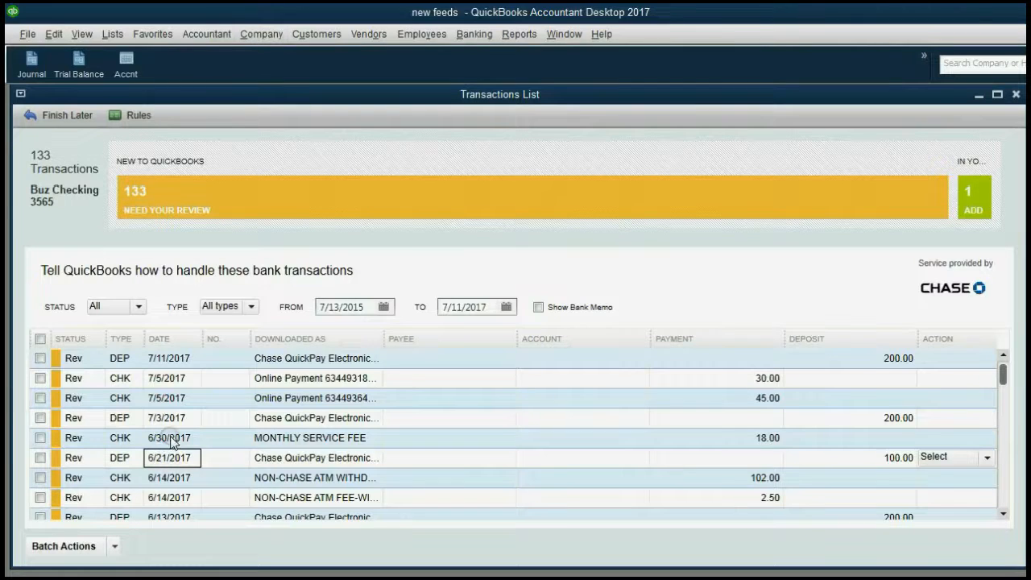
pyautogui.click(171, 439)
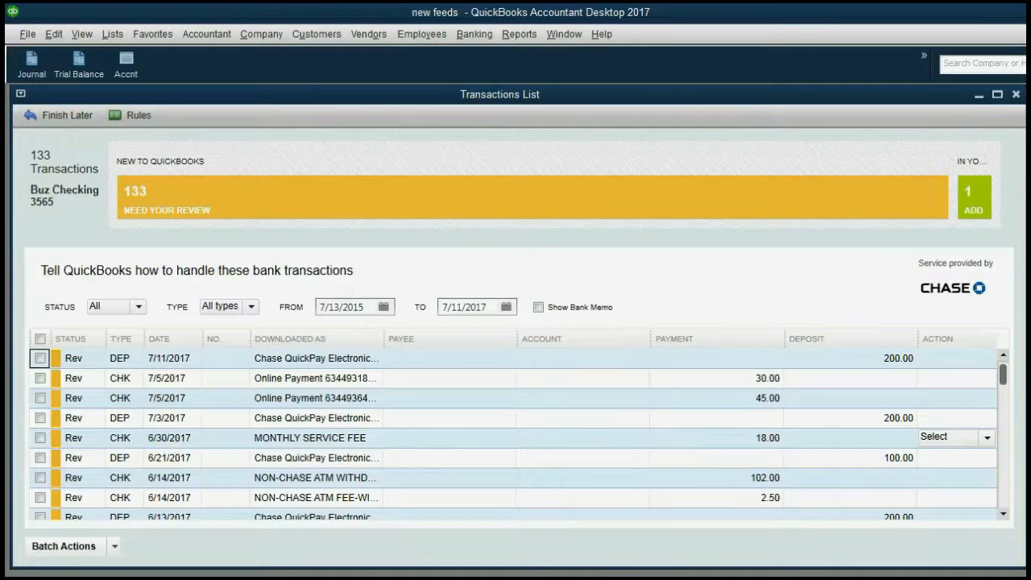
pyautogui.hotkey('alt', 'Tab')
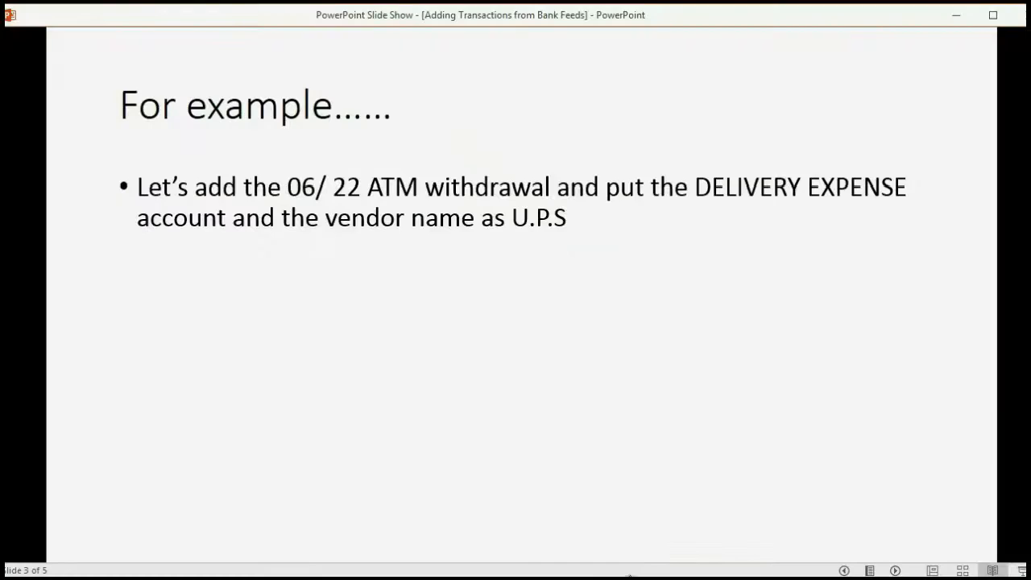
# Reveal the bullets about checking inside QuickBooks and the register, then minimize the slides
pyautogui.click(897, 570)
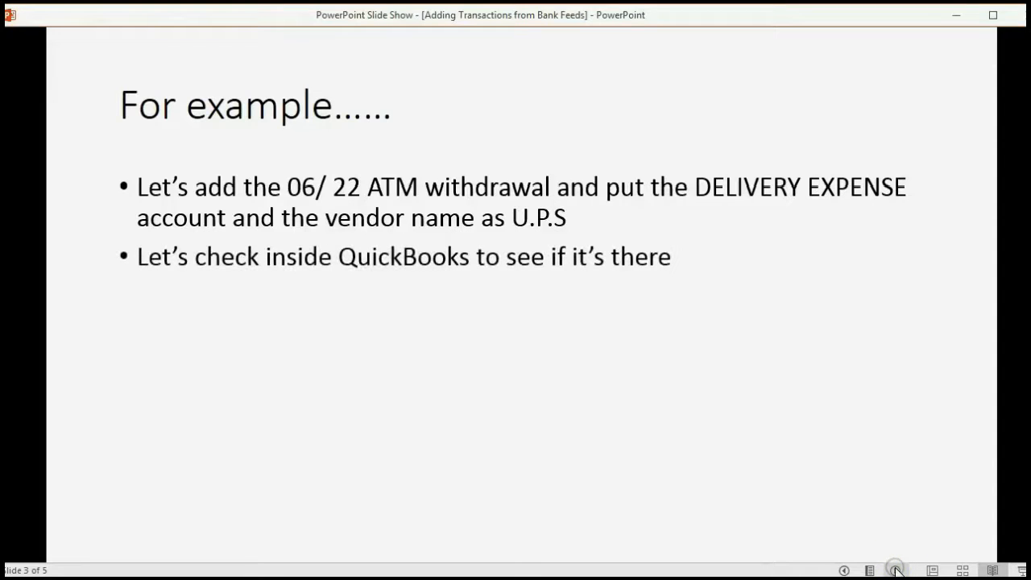
pyautogui.click(897, 570)
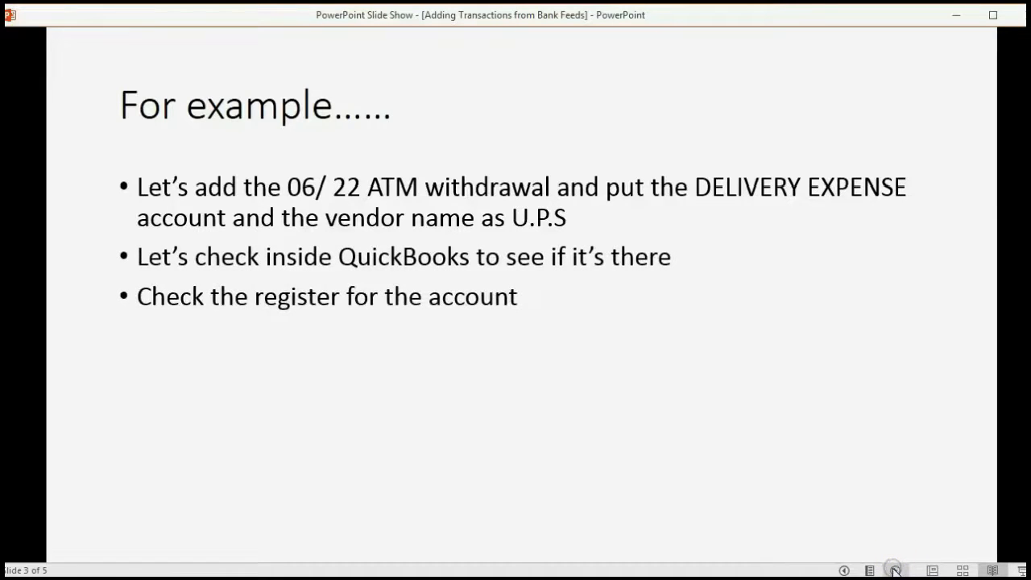
pyautogui.click(956, 19)
# Review the U.P.S 200.00 check in the Buz Checking 3565 register, then open the Trial Balance
pyautogui.click(475, 34)
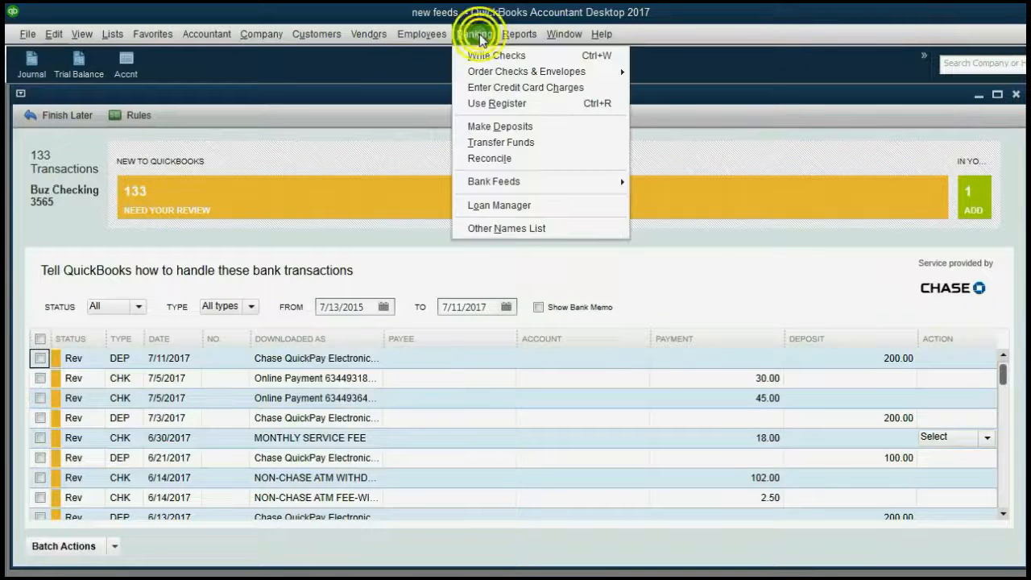
pyautogui.click(509, 104)
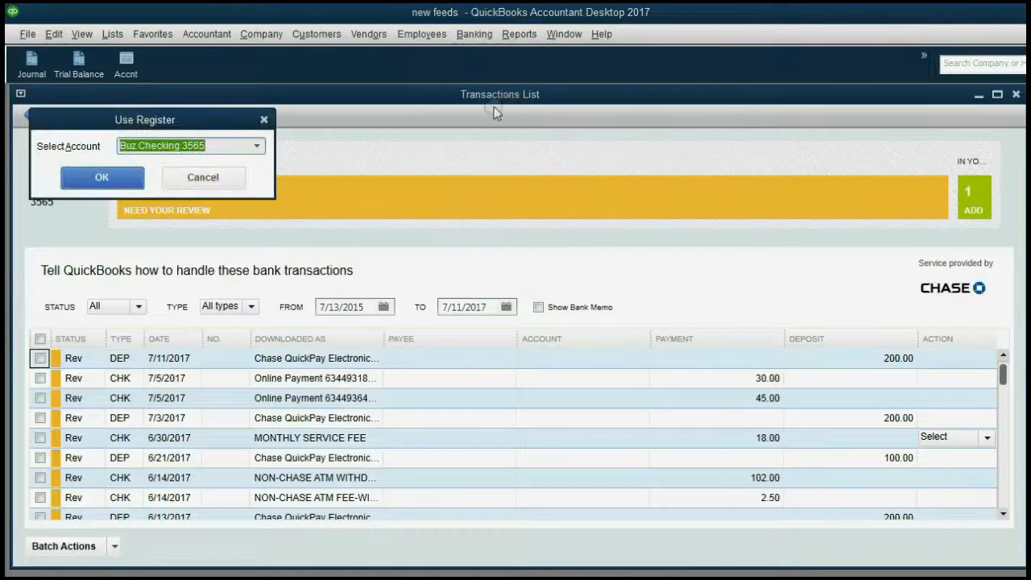
pyautogui.click(256, 146)
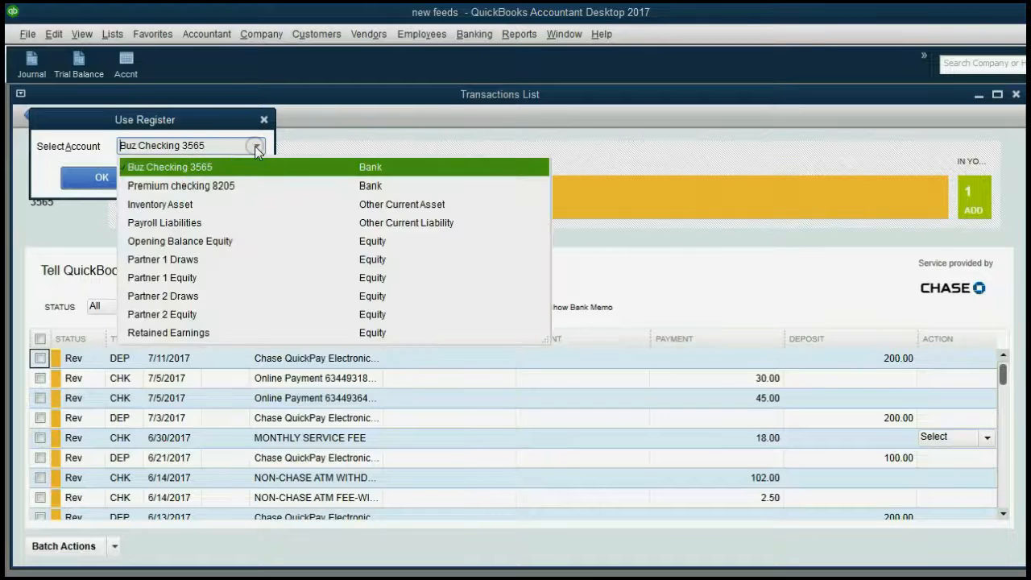
pyautogui.click(255, 145)
pyautogui.click(121, 177)
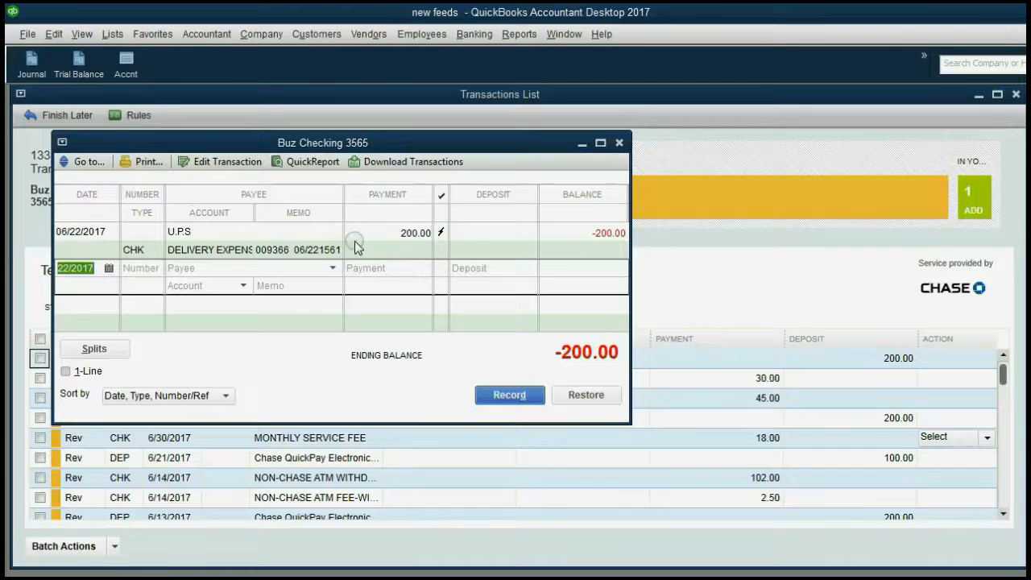
pyautogui.click(224, 237)
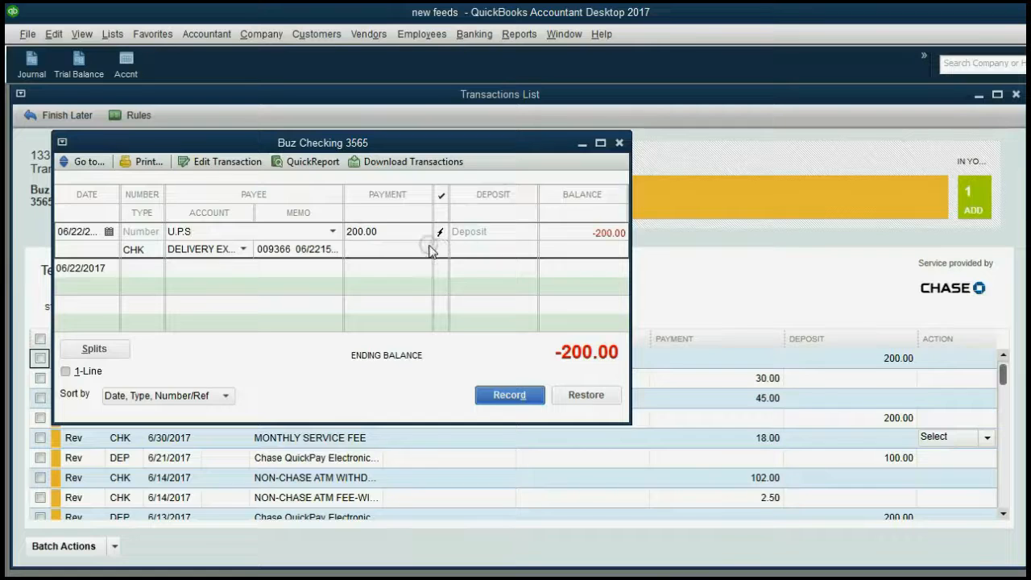
pyautogui.click(78, 64)
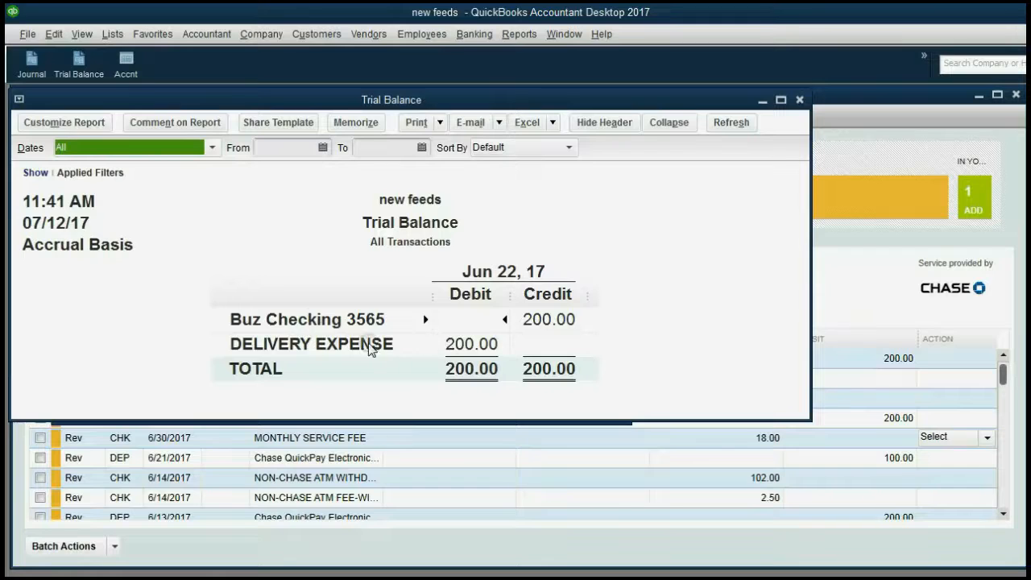
# QuickZoom the 200.00 Buz Checking 3565 credit into Transactions by Account and reposition that window
pyautogui.doubleClick(533, 319)
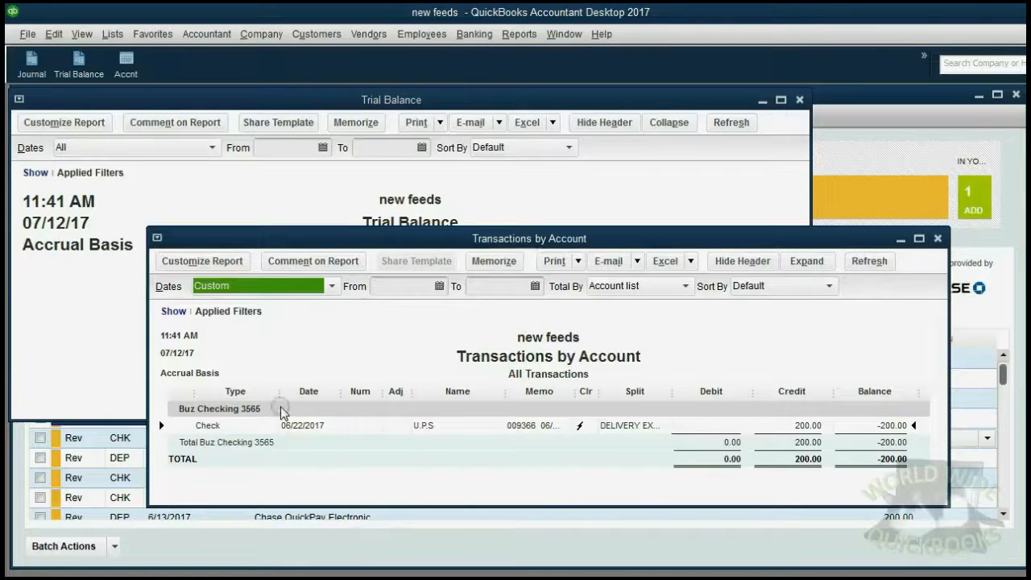
pyautogui.moveTo(407, 238); pyautogui.dragTo(396, 170)
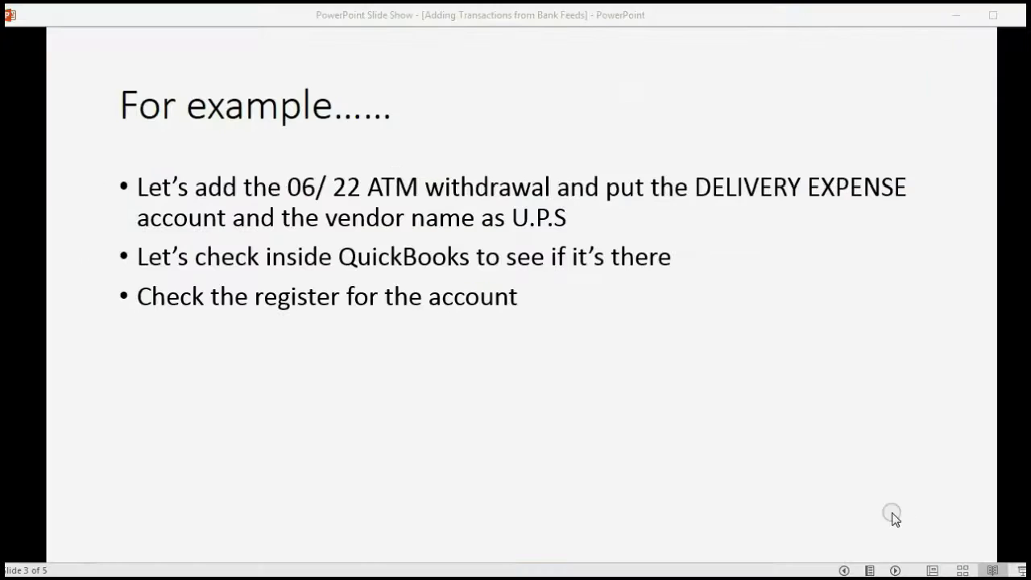
# Show the lightning-bolt bullet, then advance to the 'Please note' slide and its paragraph
pyautogui.click(896, 570)
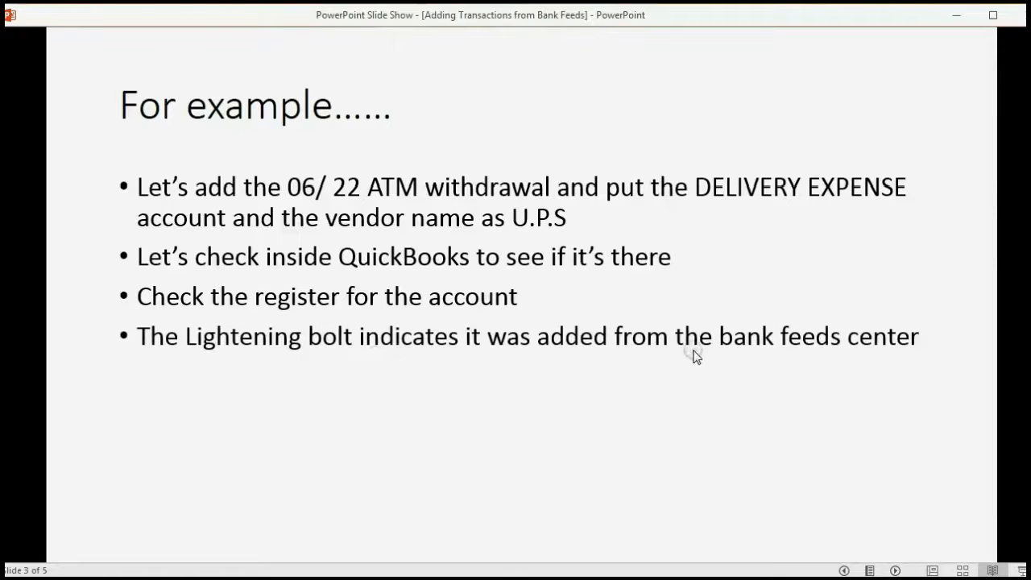
pyautogui.click(894, 570)
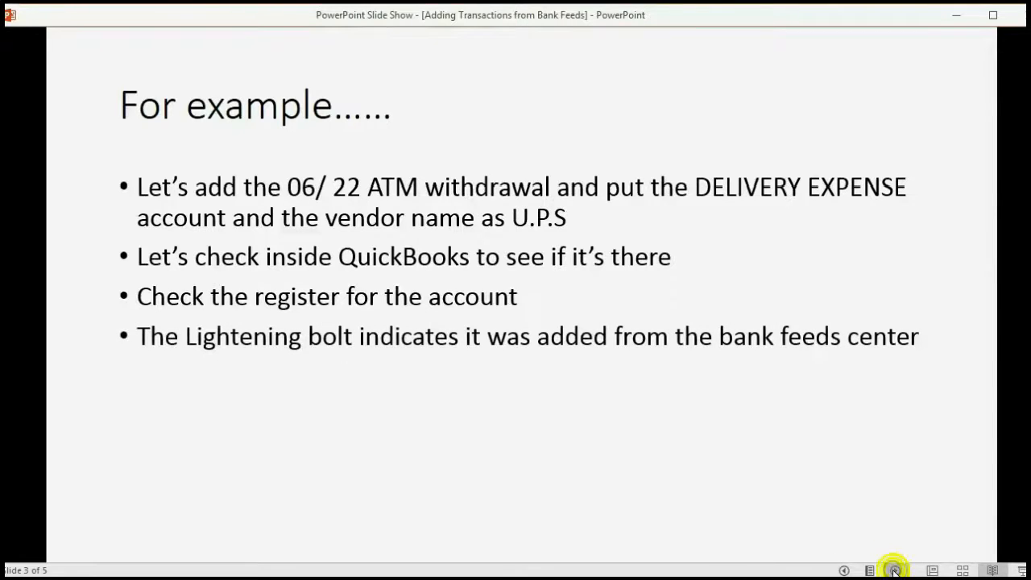
pyautogui.click(895, 571)
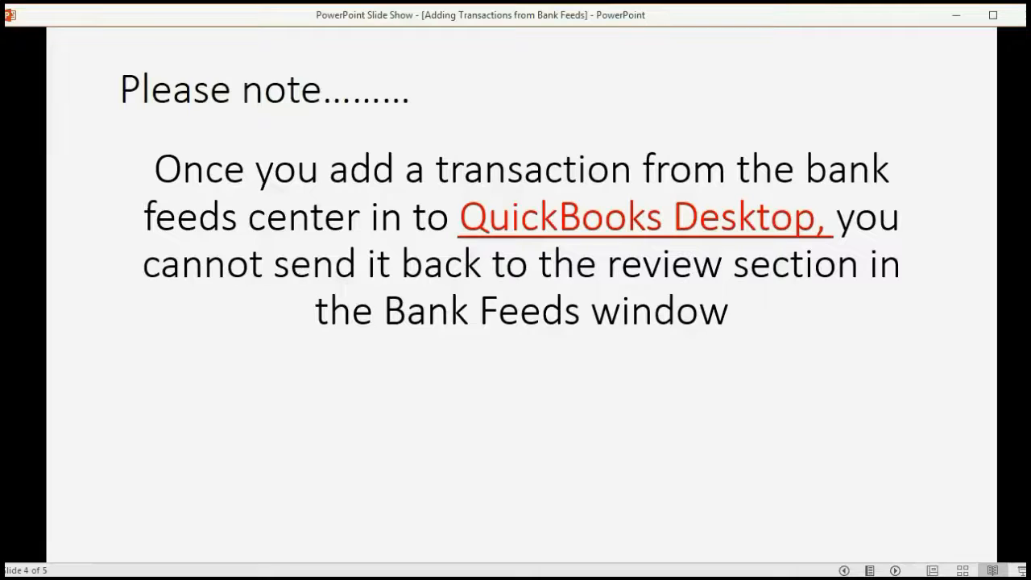
# Present the editing/deleting note and the 'One more example' slide, then return to QuickBooks
pyautogui.press('Right')
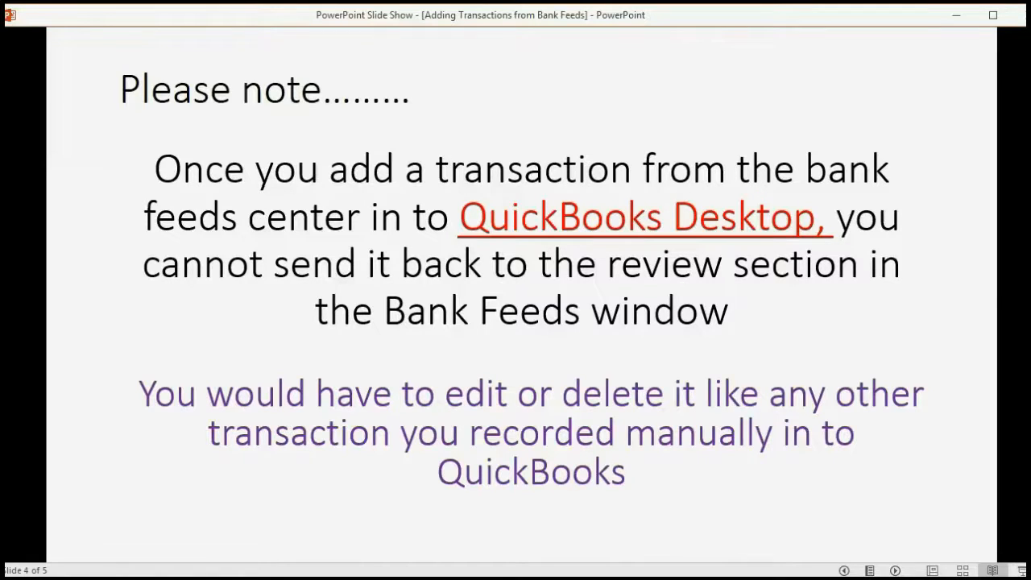
pyautogui.press('Right')
pyautogui.press('Right')
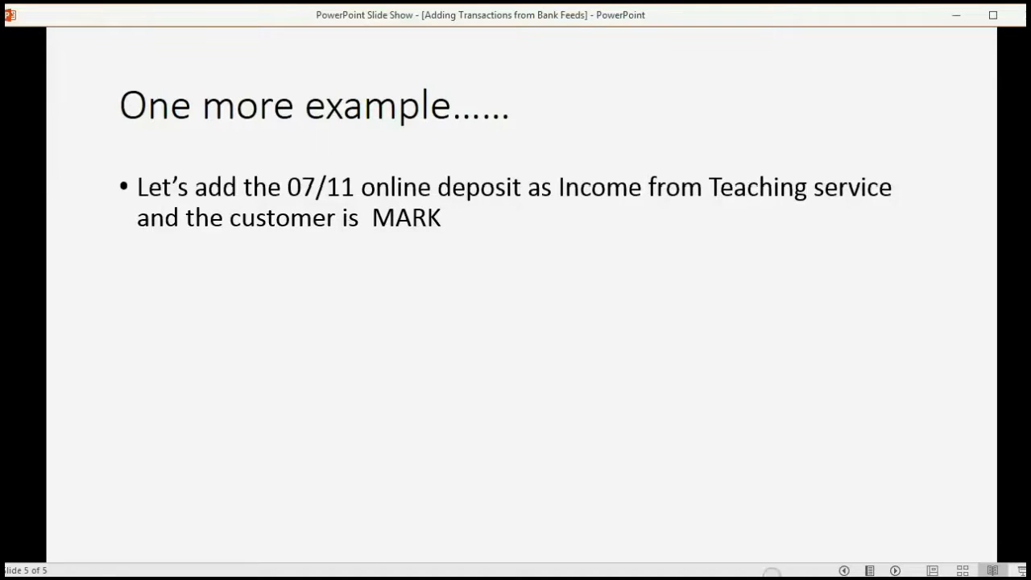
pyautogui.click(772, 577)
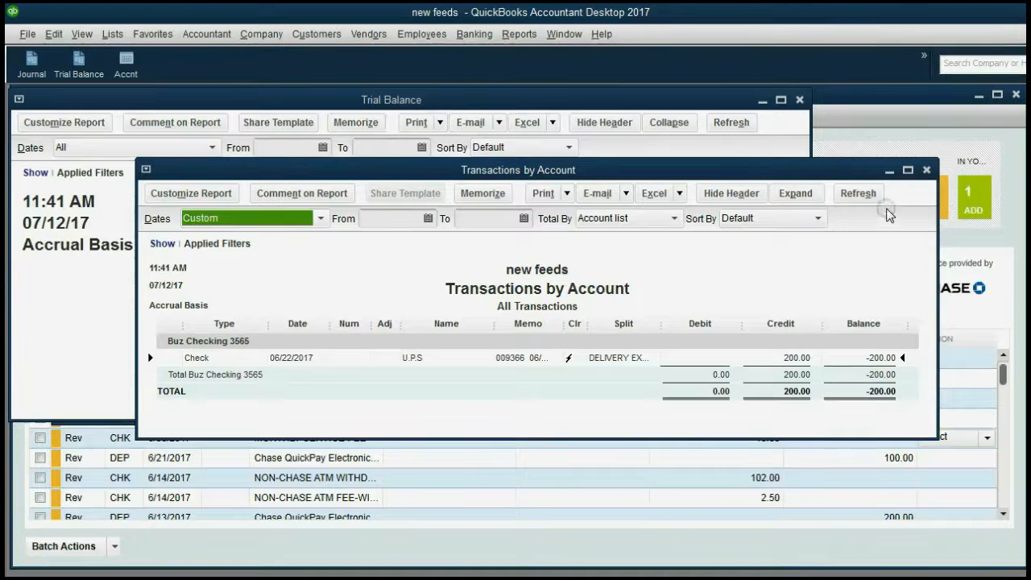
# Close the Transactions by Account, Trial Balance and Buz Checking 3565 register windows
pyautogui.click(927, 170)
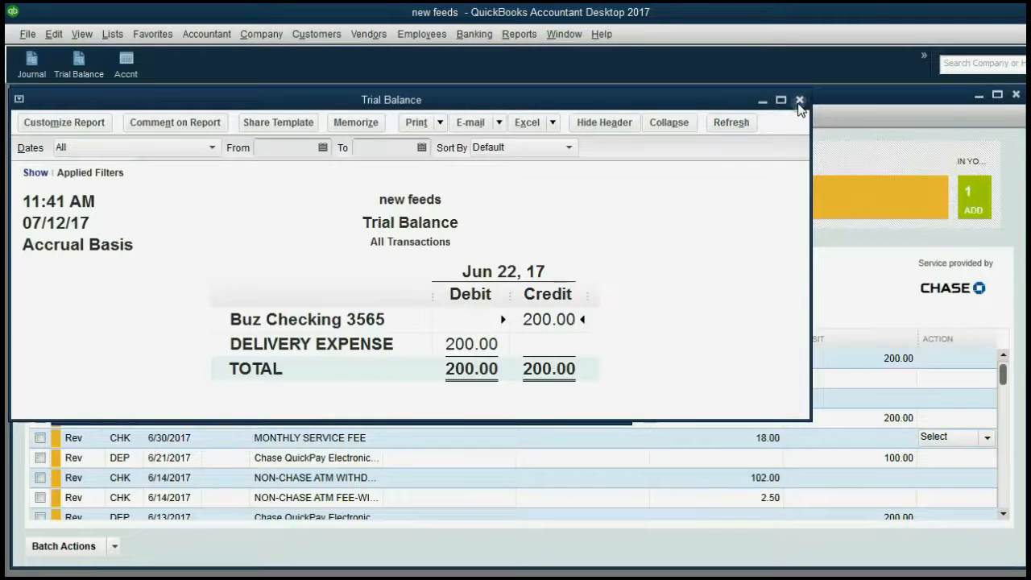
pyautogui.click(800, 100)
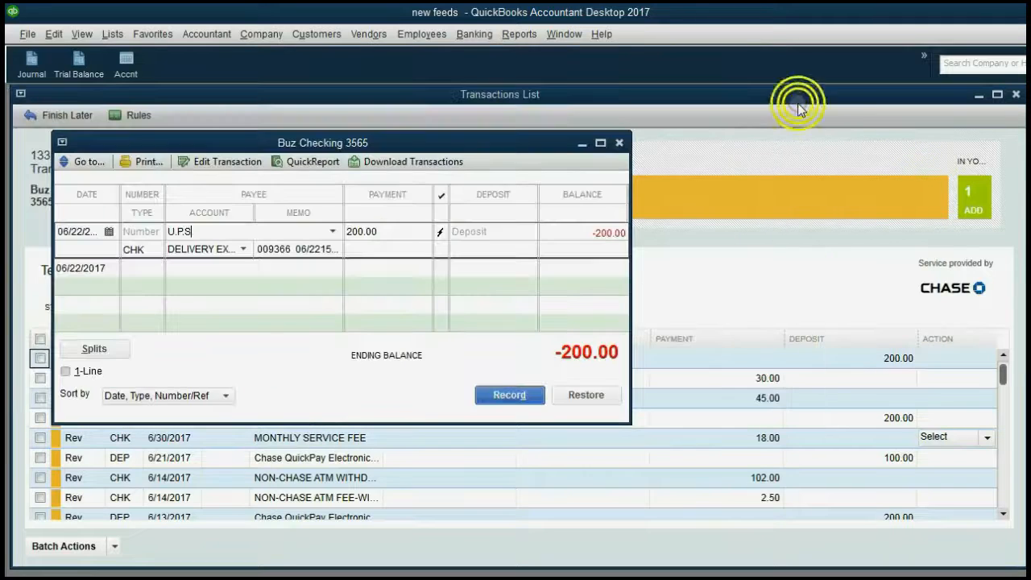
pyautogui.click(619, 142)
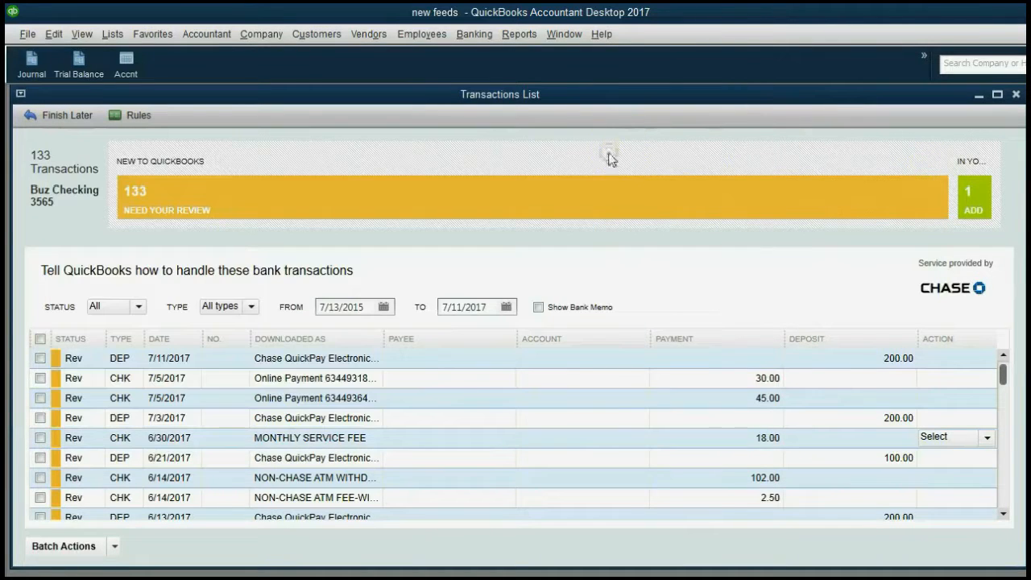
# Assign INCOME FROM TEACHING SERVCE as the 7/11 deposit's account
pyautogui.click(175, 360)
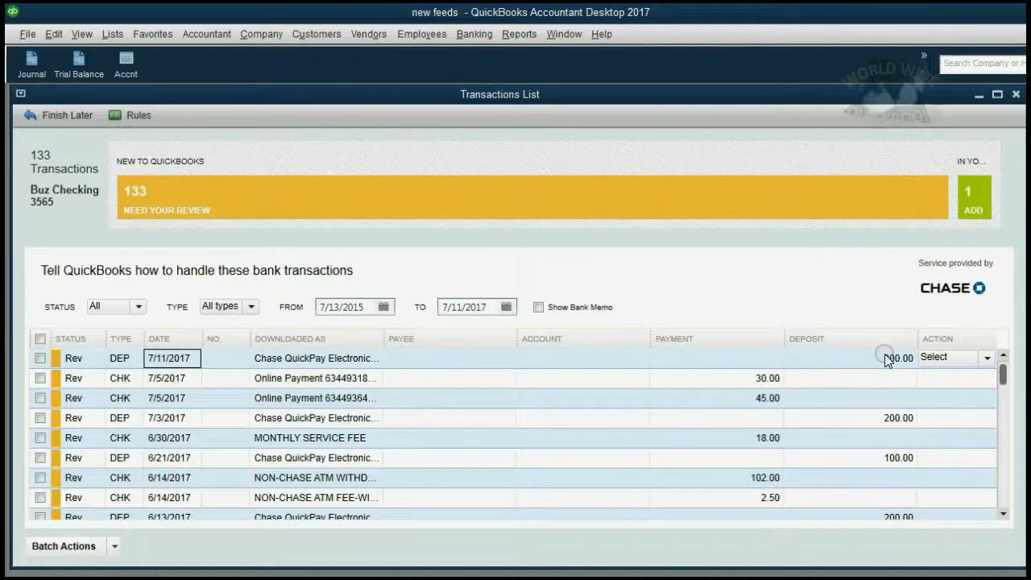
pyautogui.click(621, 359)
pyautogui.click(642, 358)
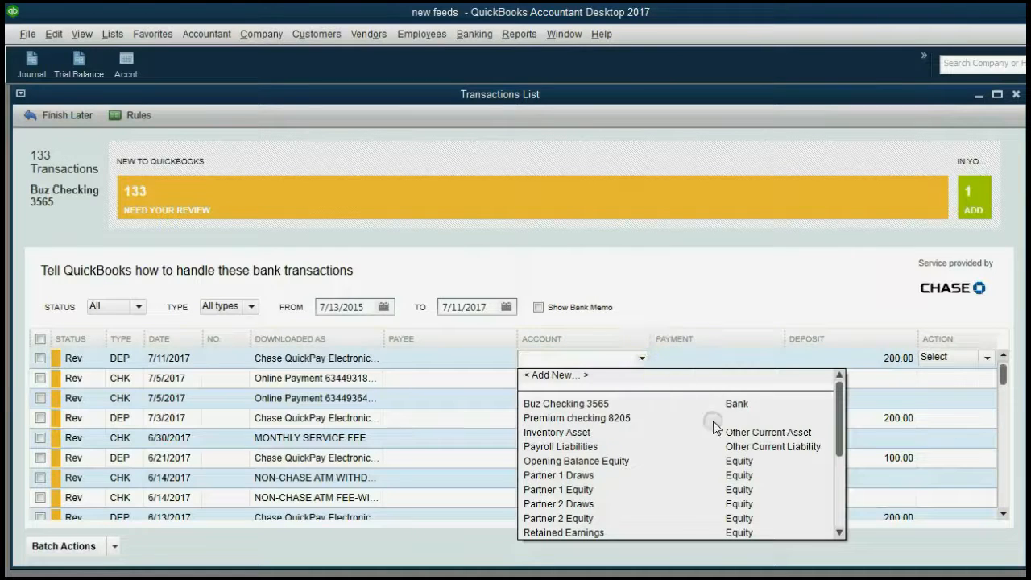
pyautogui.scroll(-2, 723, 446)
pyautogui.scroll(-2, 723, 446)
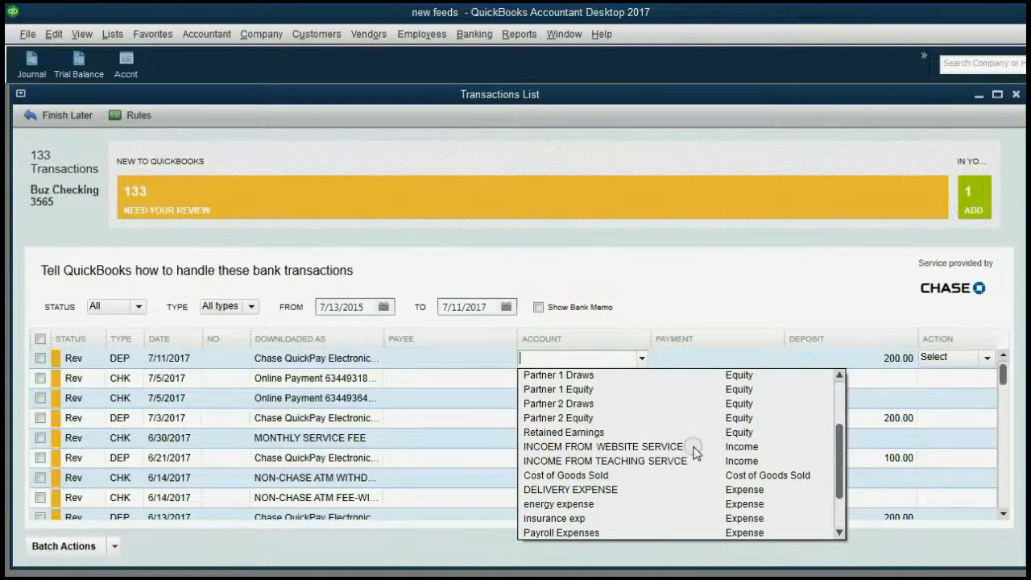
pyautogui.click(683, 463)
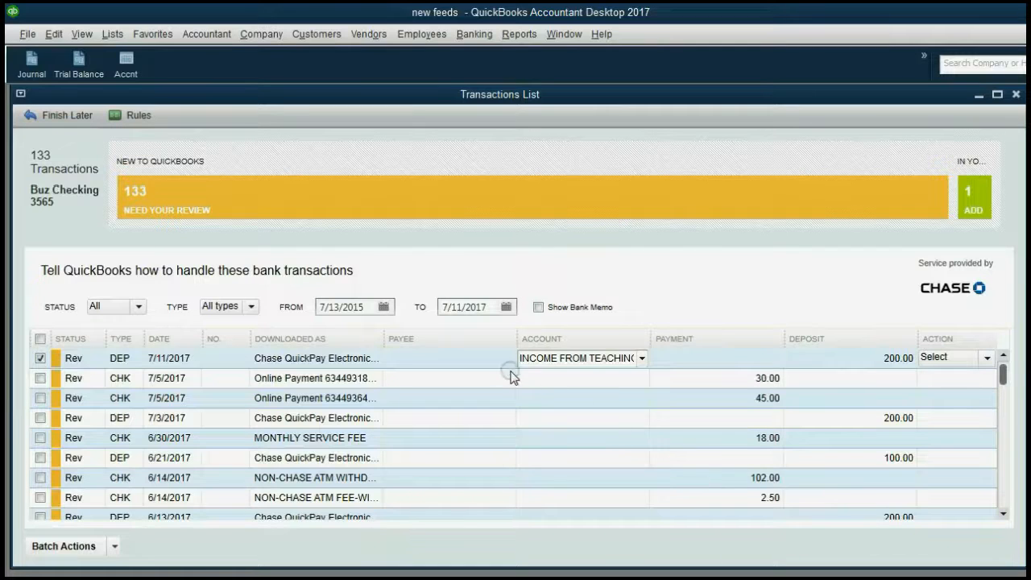
# Set the customer as the 7/11 deposit's payee
pyautogui.click(504, 363)
pyautogui.click(508, 361)
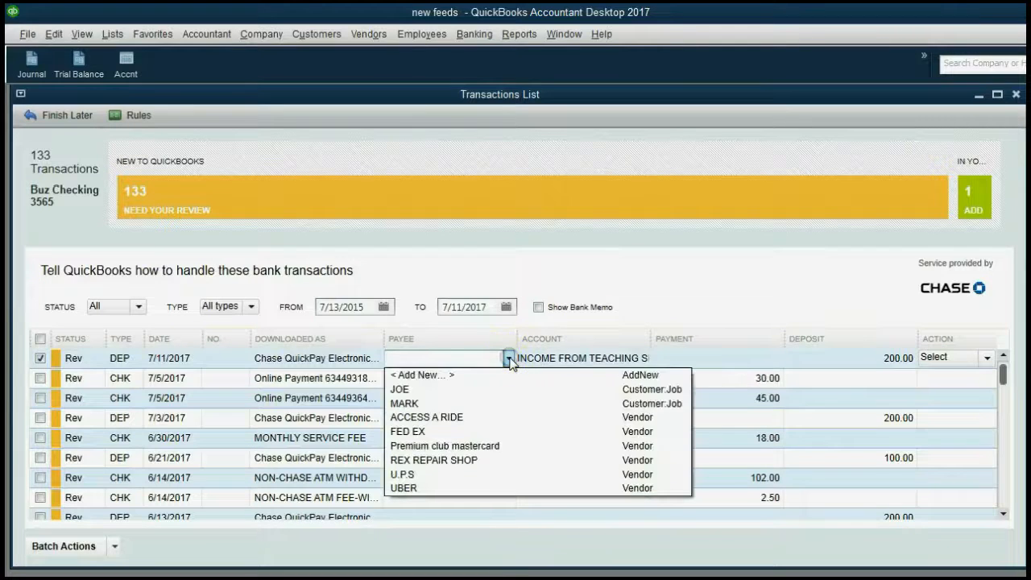
pyautogui.click(493, 407)
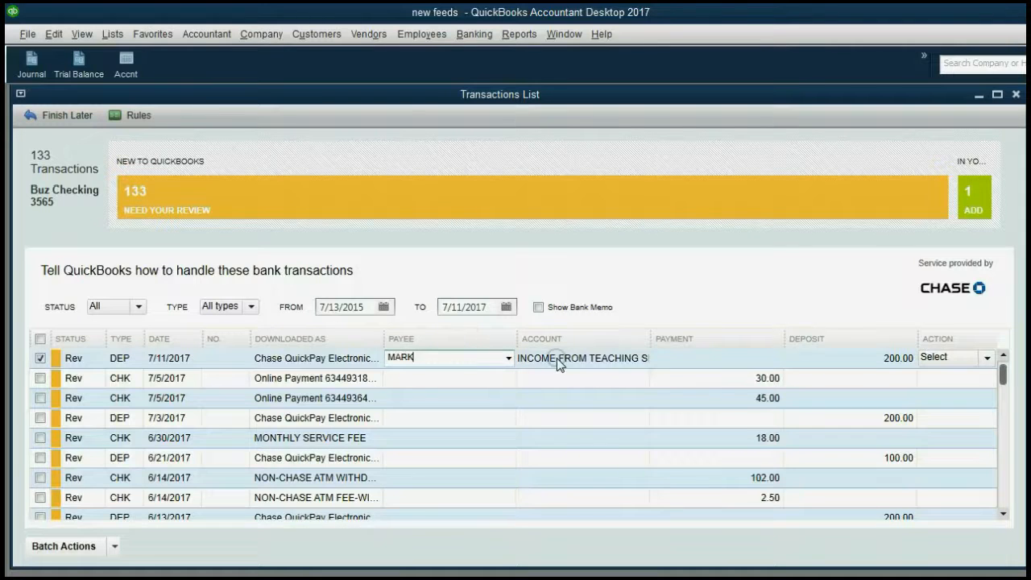
pyautogui.click(984, 360)
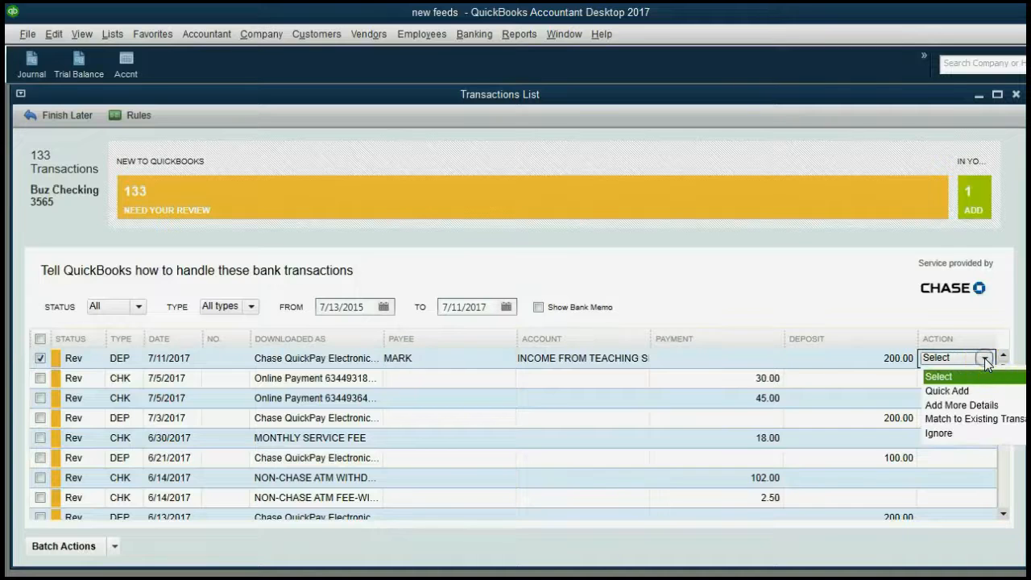
# Quick-add the 7/11 deposit, unchecking the suggested Chase QuickPay rule in Rule Creation
pyautogui.click(975, 392)
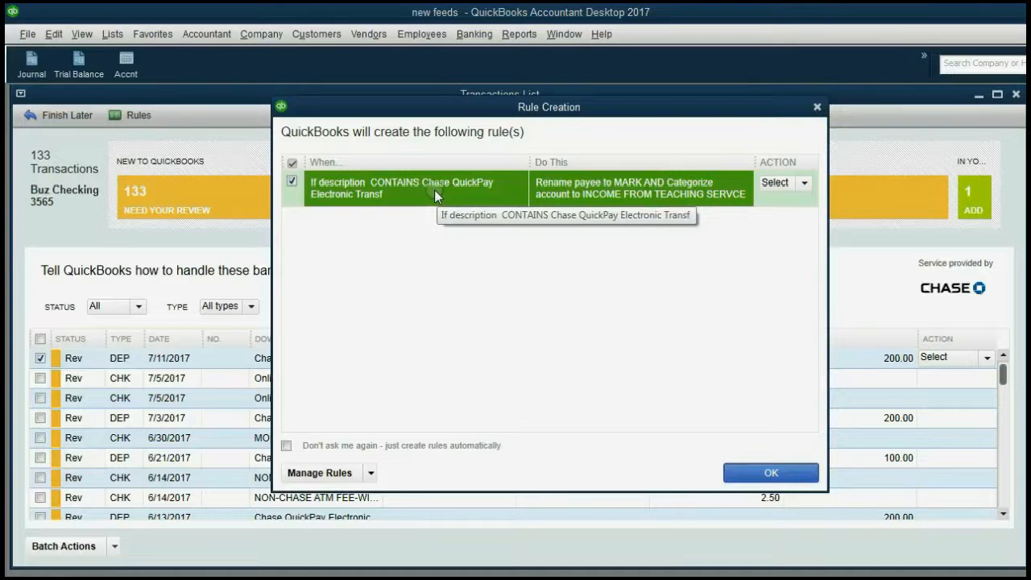
pyautogui.click(803, 184)
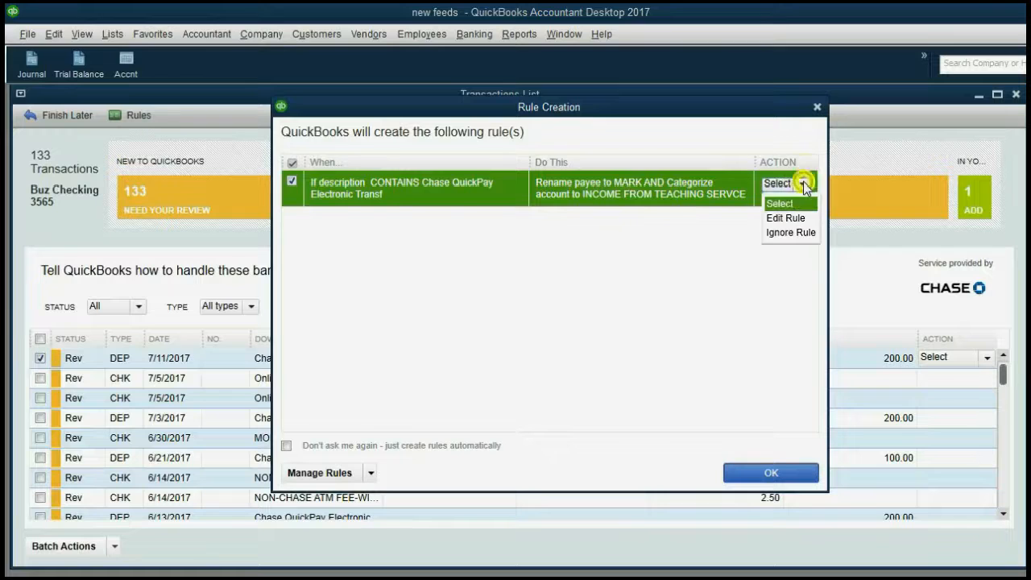
pyautogui.click(804, 185)
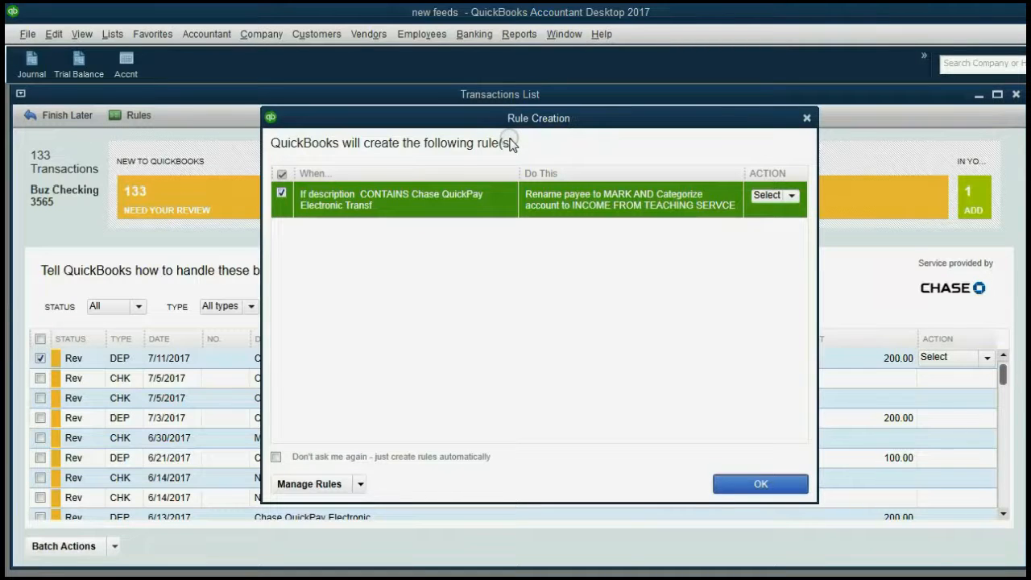
pyautogui.click(282, 192)
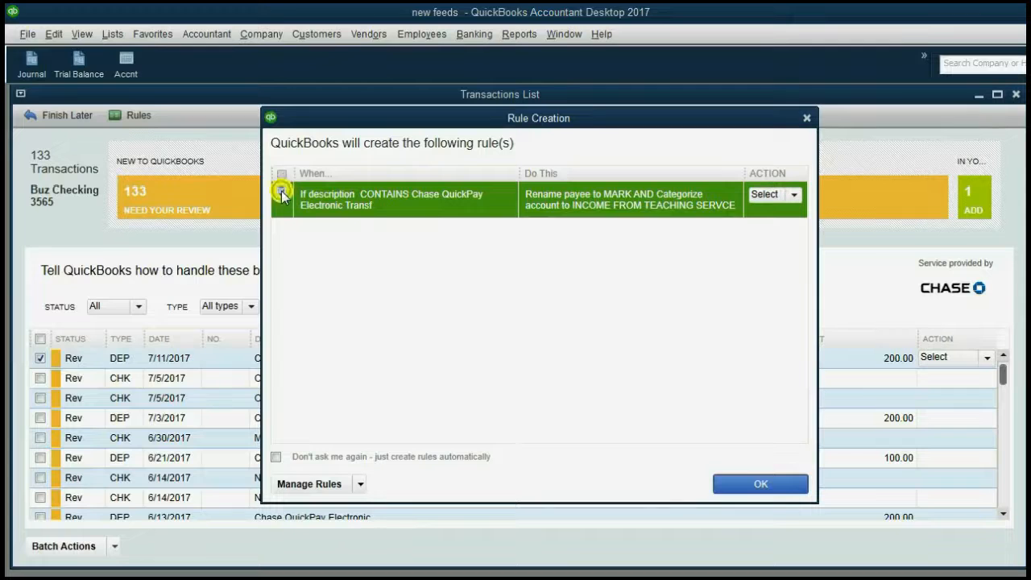
pyautogui.click(760, 484)
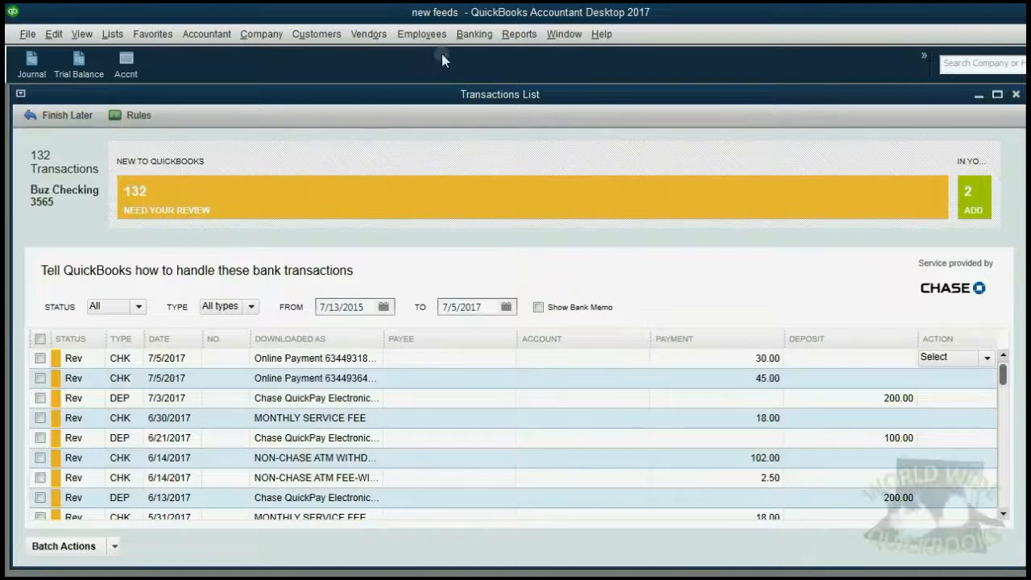
# Inspect the customer's 200.00 deposit in the Buz Checking 3565 register, then open the Trial Balance
pyautogui.click(466, 36)
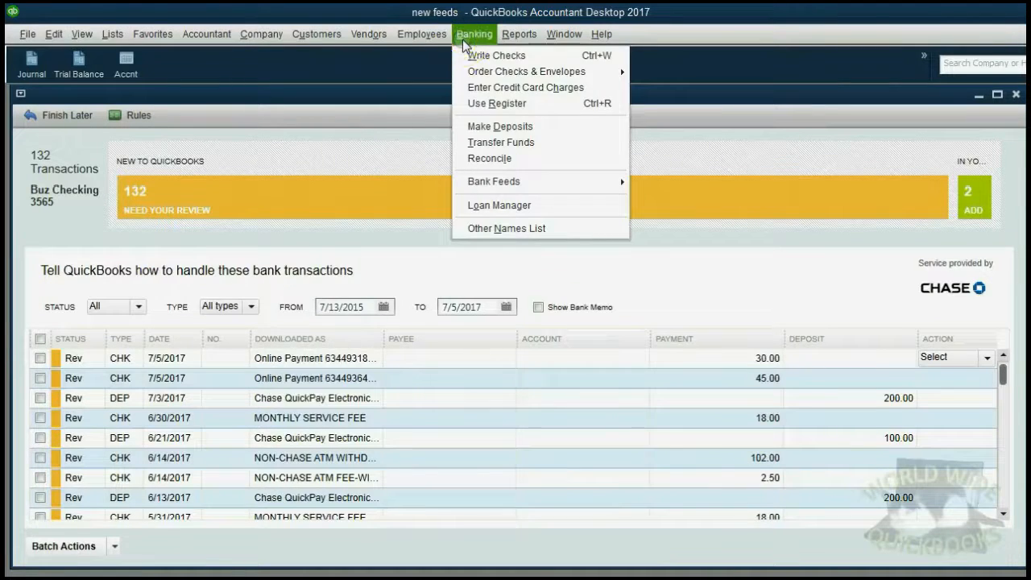
pyautogui.click(482, 102)
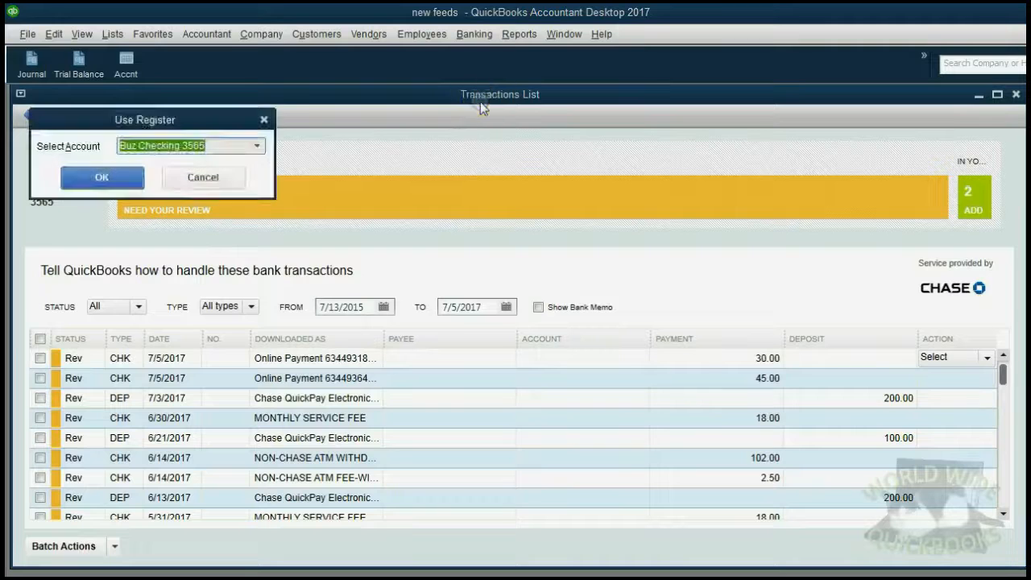
pyautogui.click(257, 146)
pyautogui.click(128, 169)
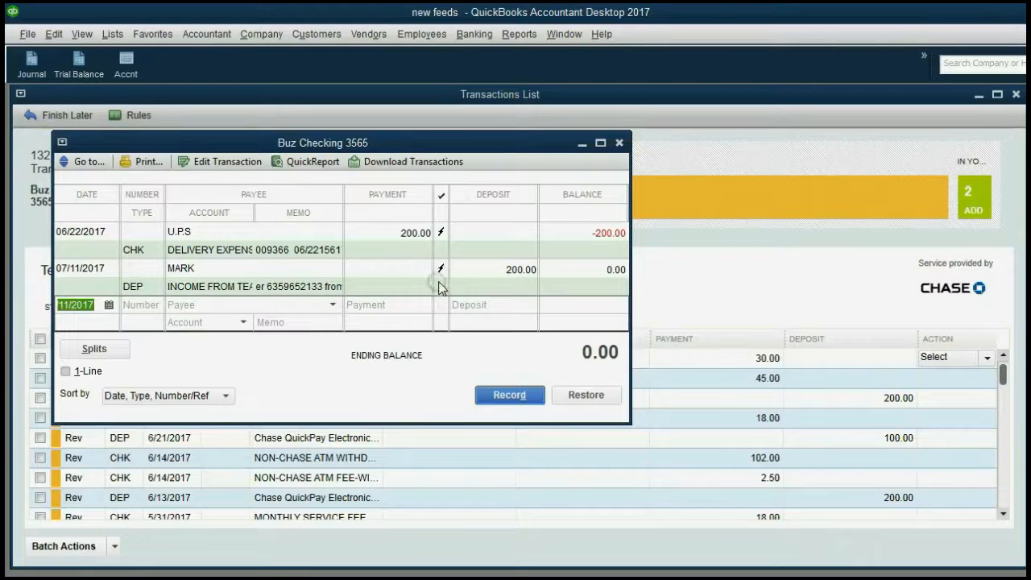
pyautogui.click(461, 268)
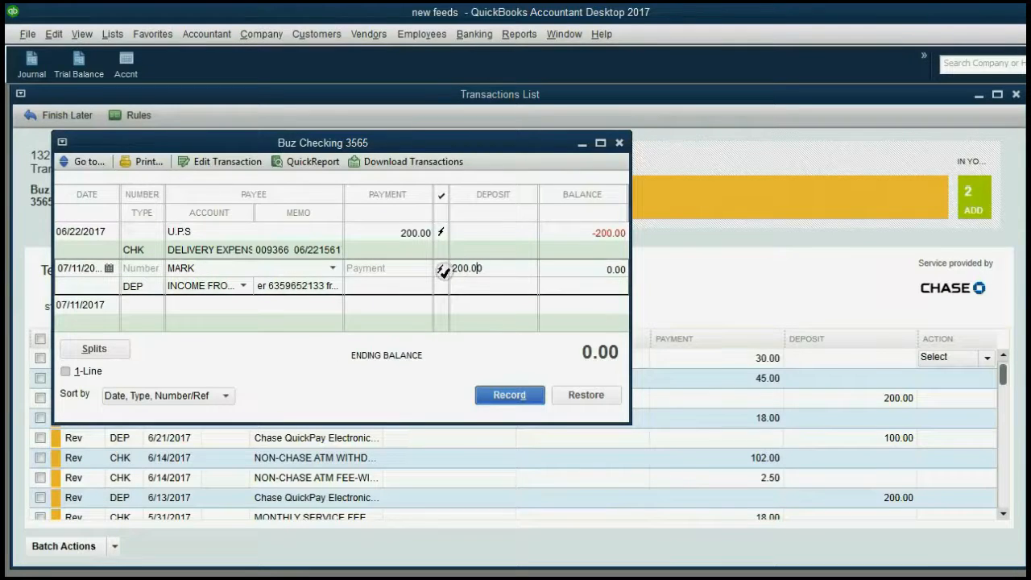
pyautogui.click(244, 286)
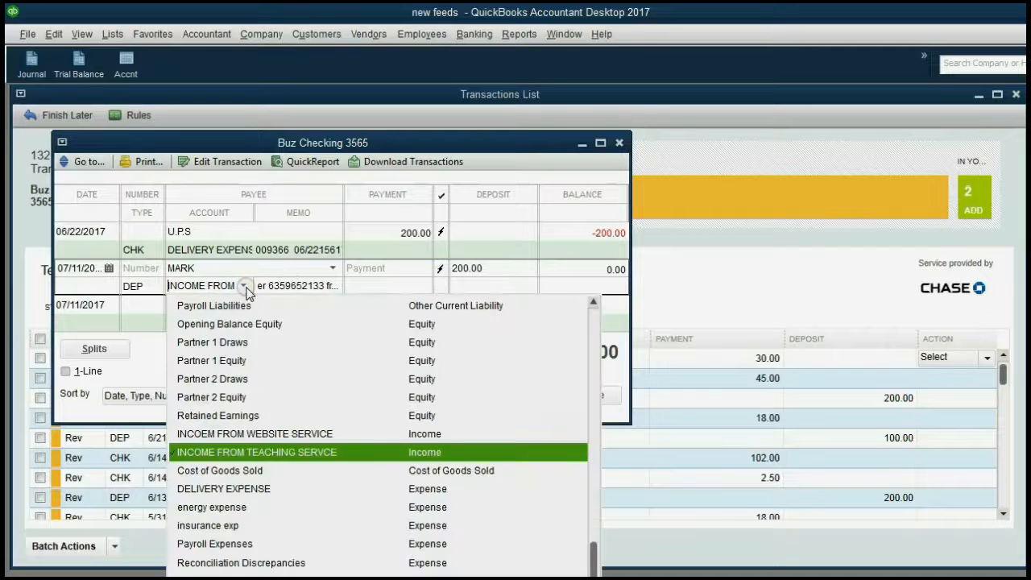
pyautogui.click(243, 287)
pyautogui.click(77, 68)
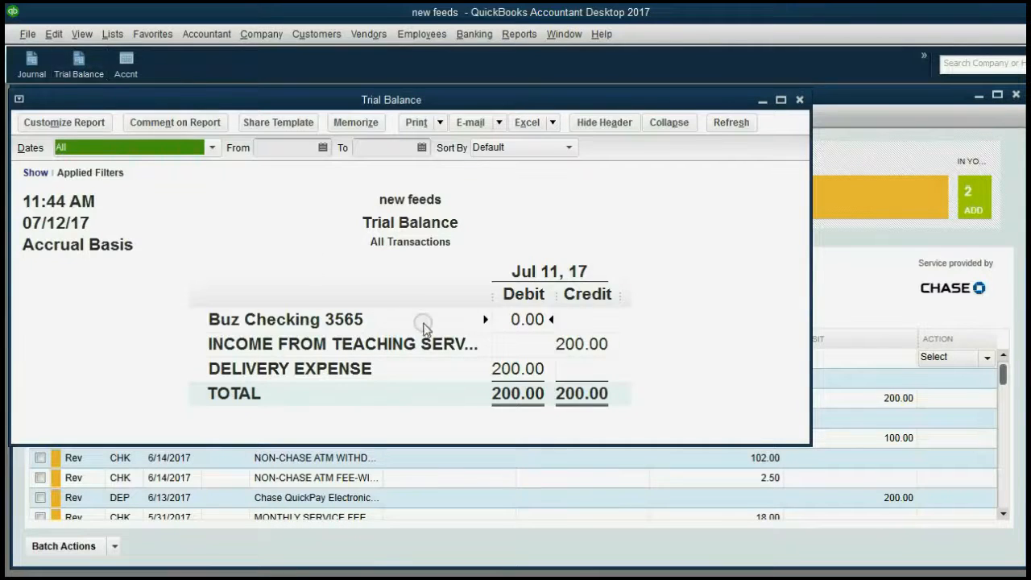
# QuickZoom Buz Checking 3565 to list the U.P.S check and deposit, then advance the Matching Transactions slide
pyautogui.click(594, 346)
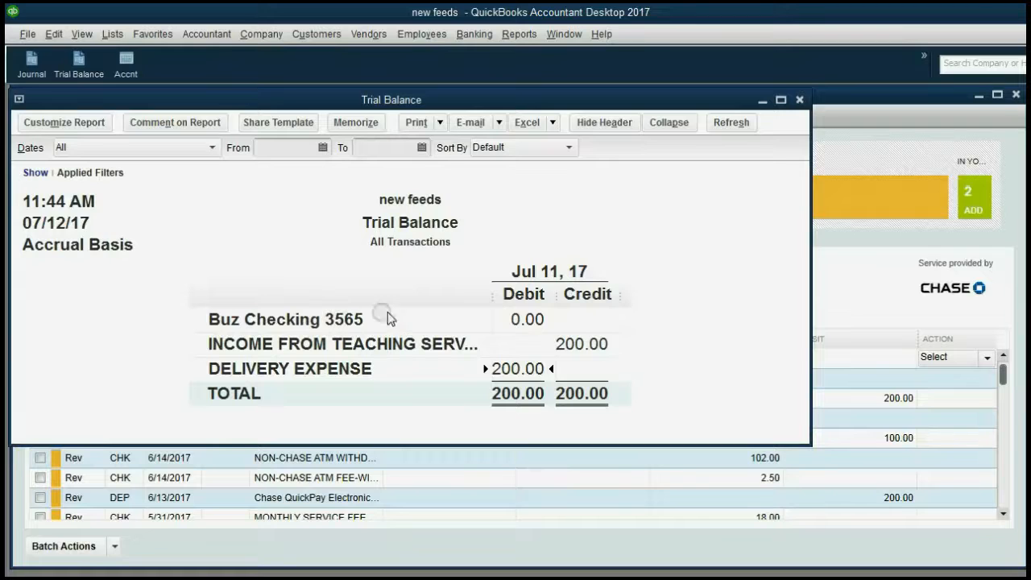
pyautogui.doubleClick(513, 316)
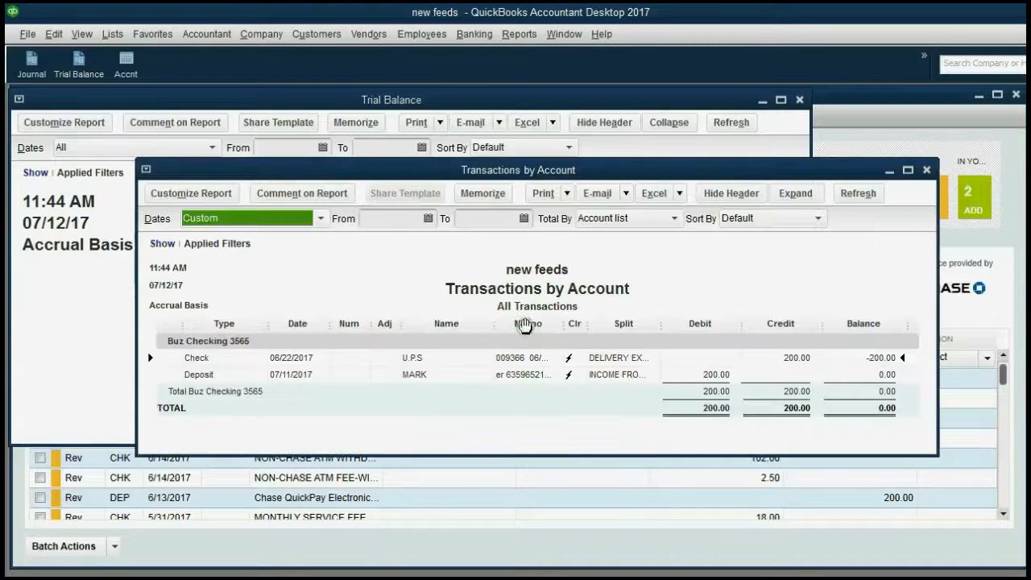
pyautogui.click(572, 361)
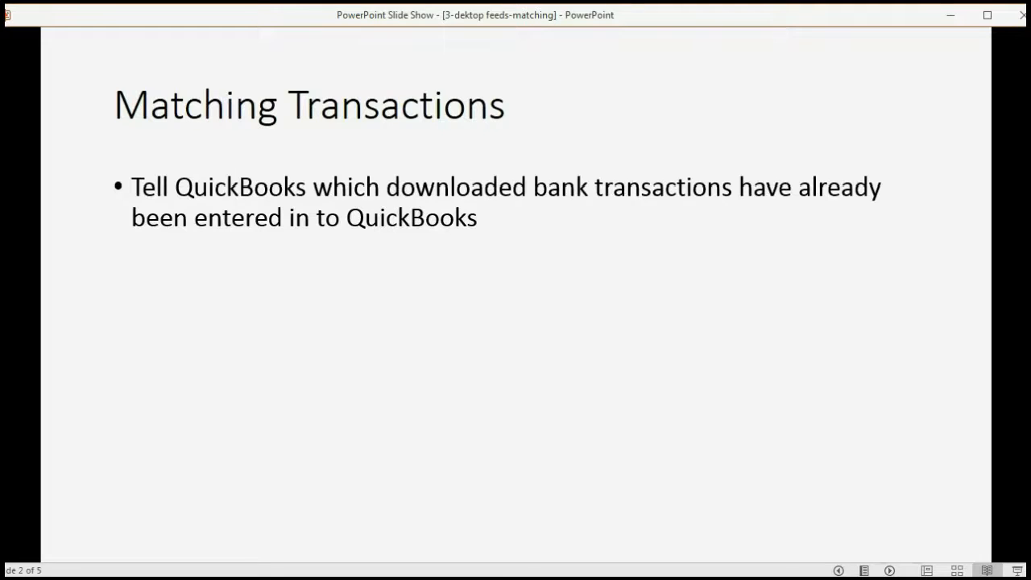
pyautogui.press('Right')
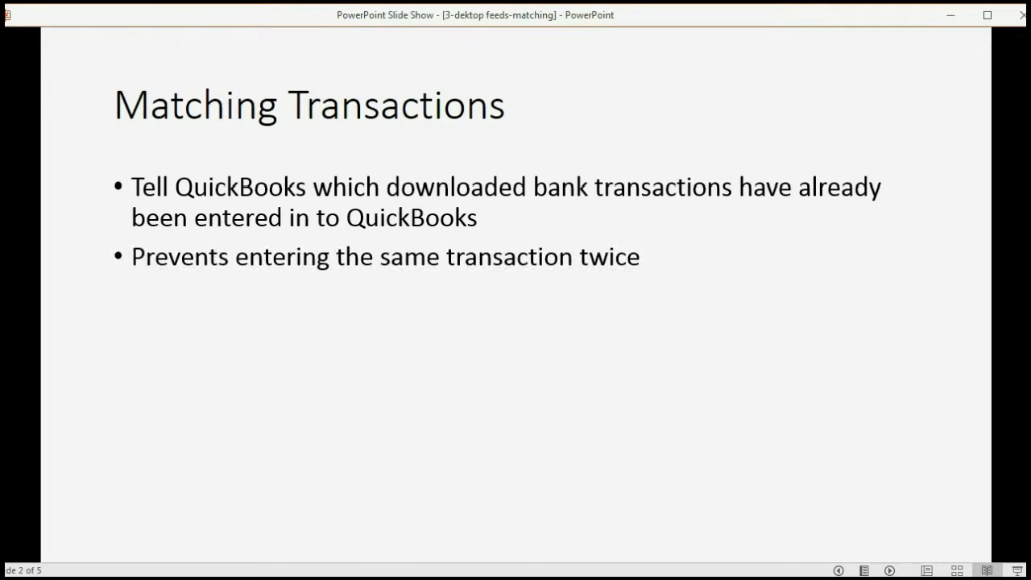
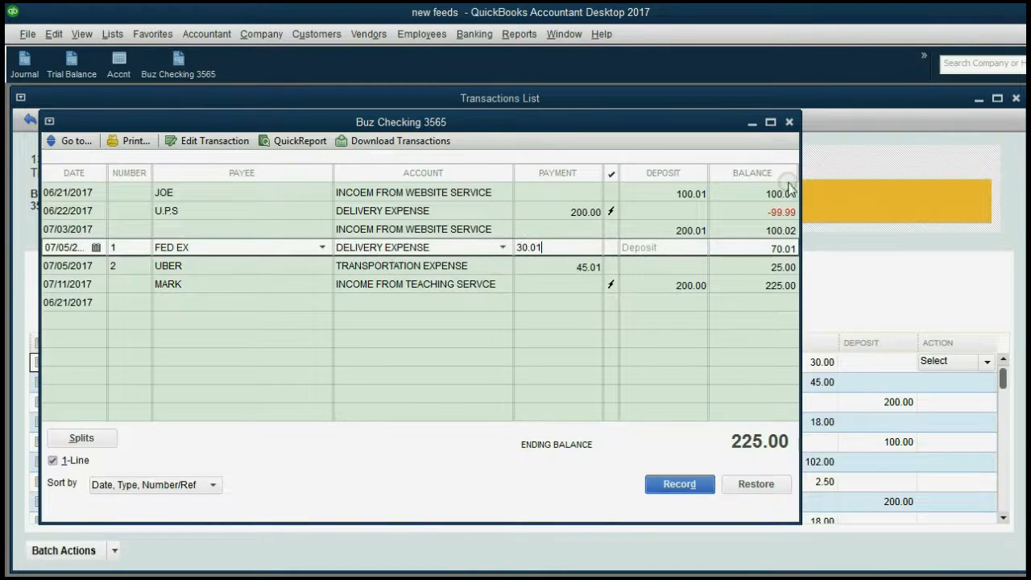
# Bring the Buz Checking 3565 Transactions List, with 132 downloads to review, to the front
pyautogui.click(827, 107)
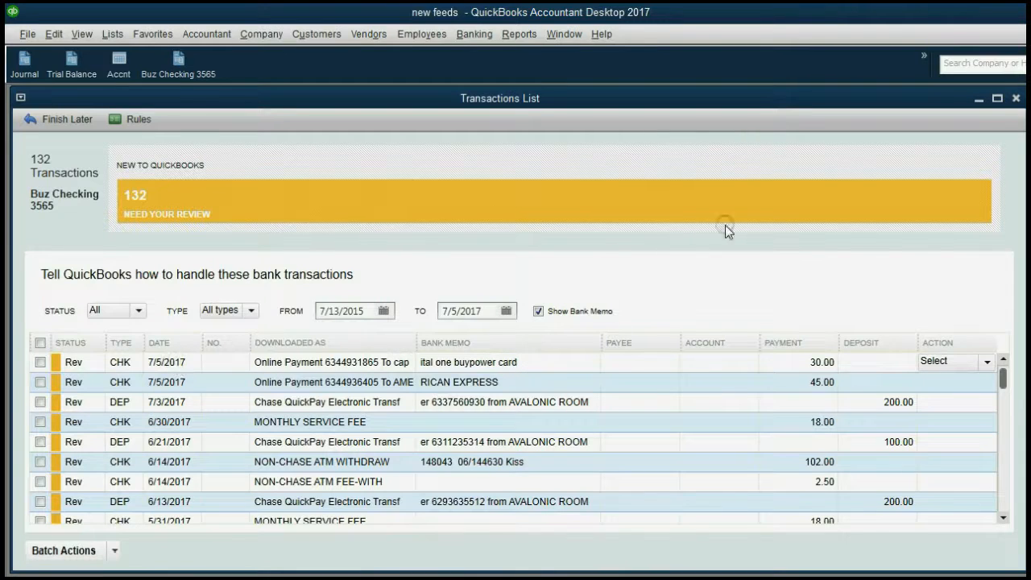
# Rearrange the open windows and open the Action choices for the 7/5/2017 $30.00 download
pyautogui.click(568, 34)
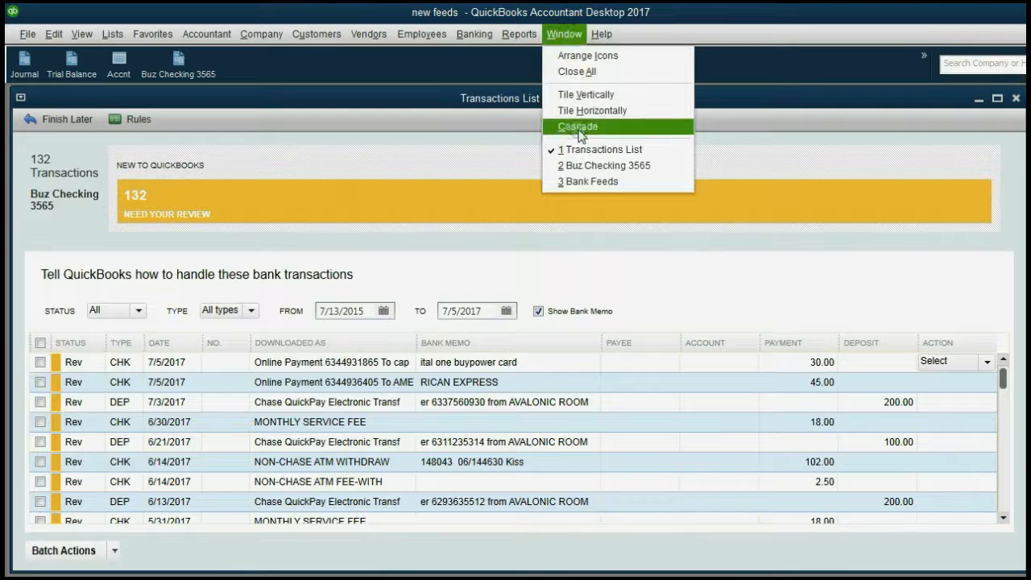
pyautogui.click(580, 166)
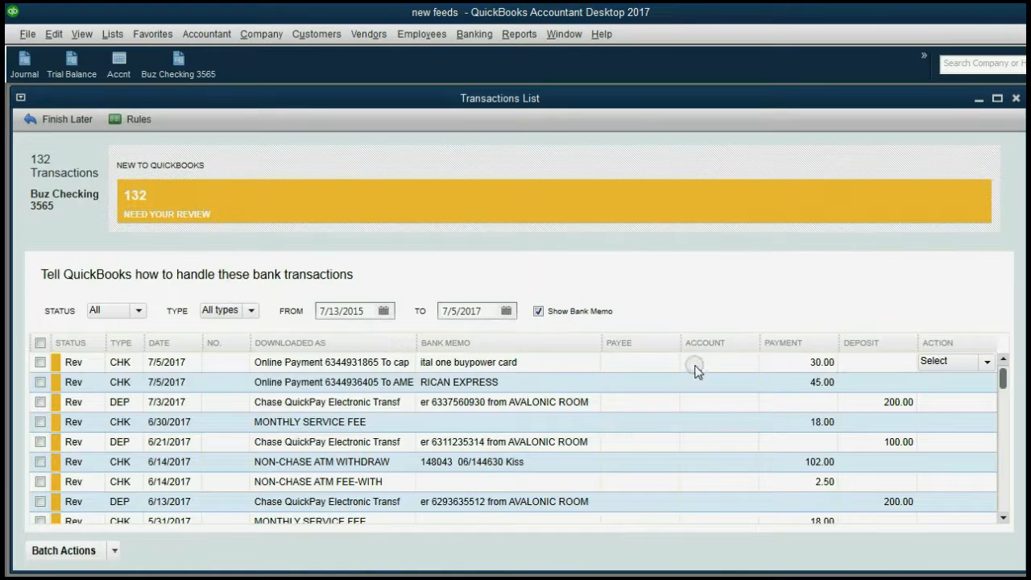
pyautogui.click(736, 363)
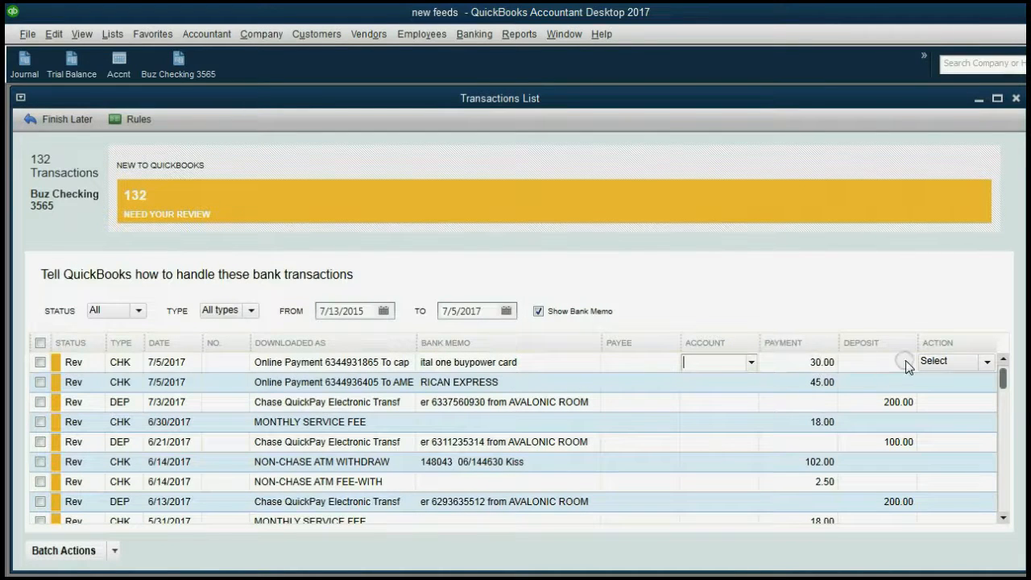
pyautogui.click(984, 362)
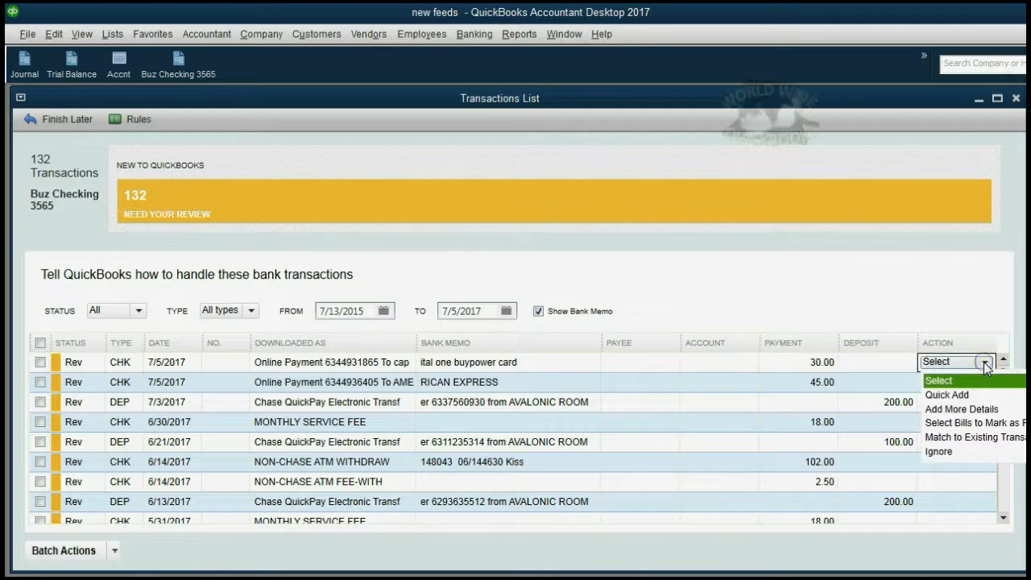
# Match the 7/5 $30.00 download to the FED EX payment, accepting the 30.00 amount
pyautogui.click(1004, 441)
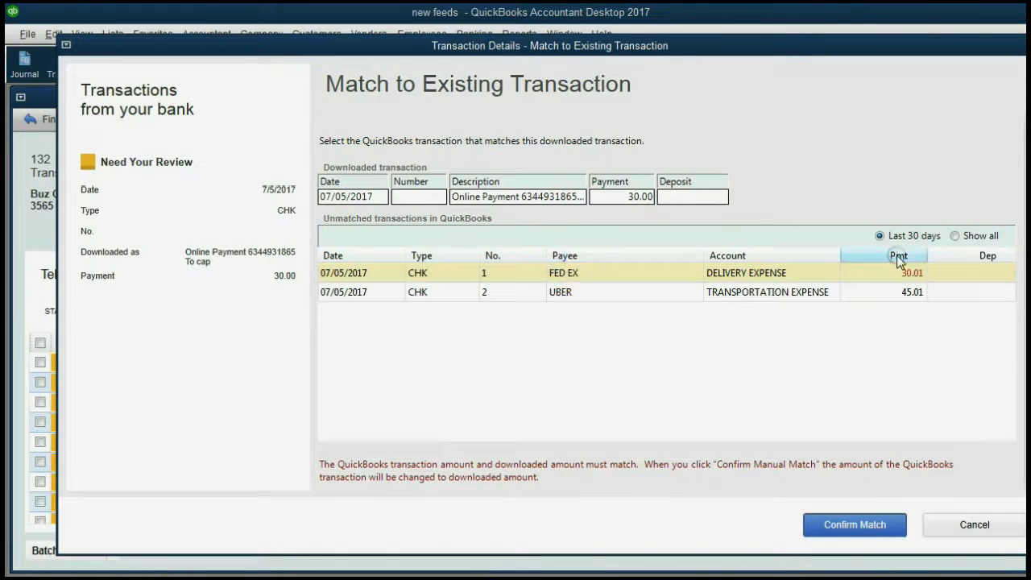
pyautogui.click(954, 236)
pyautogui.click(841, 274)
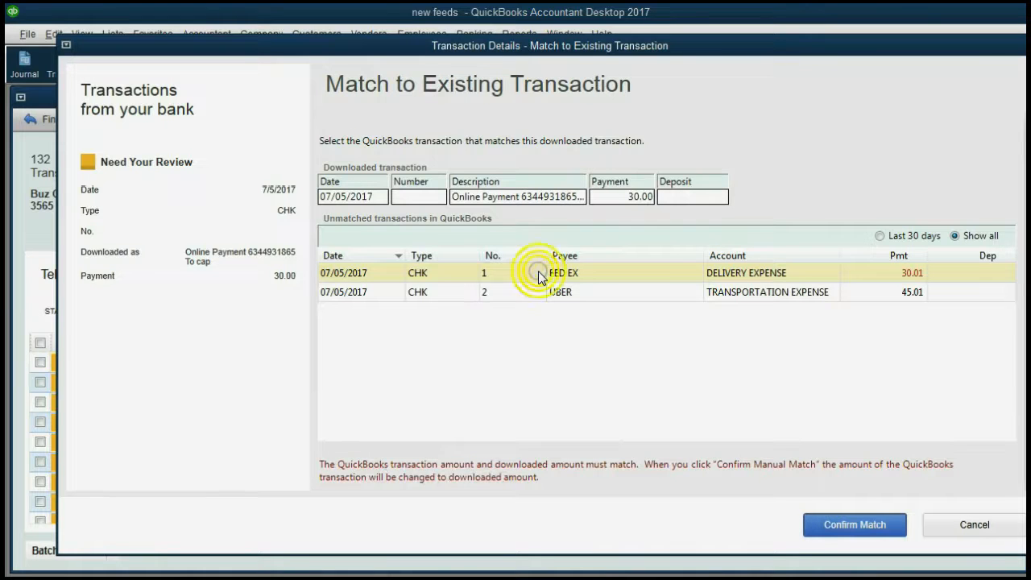
pyautogui.click(864, 526)
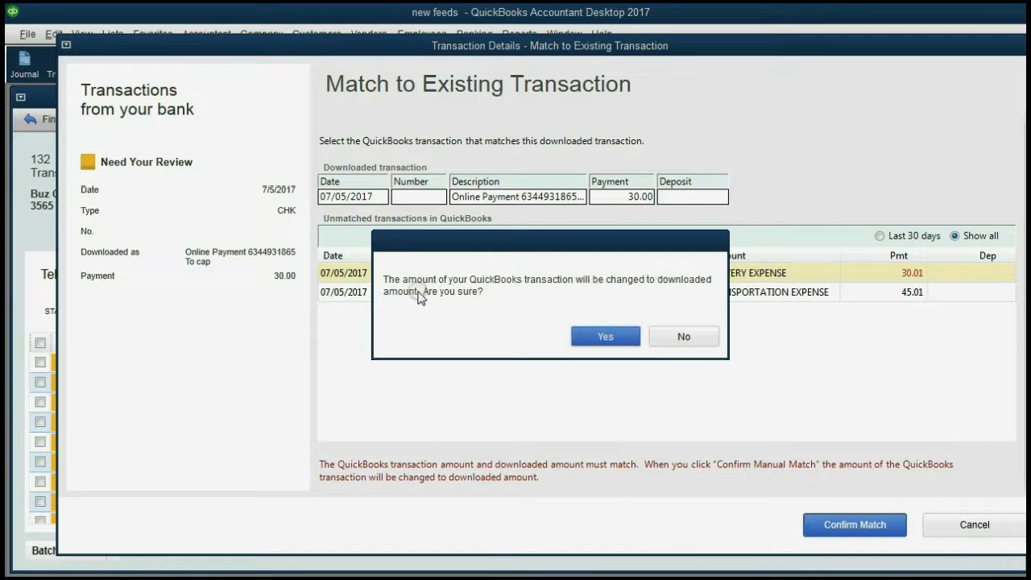
pyautogui.click(597, 337)
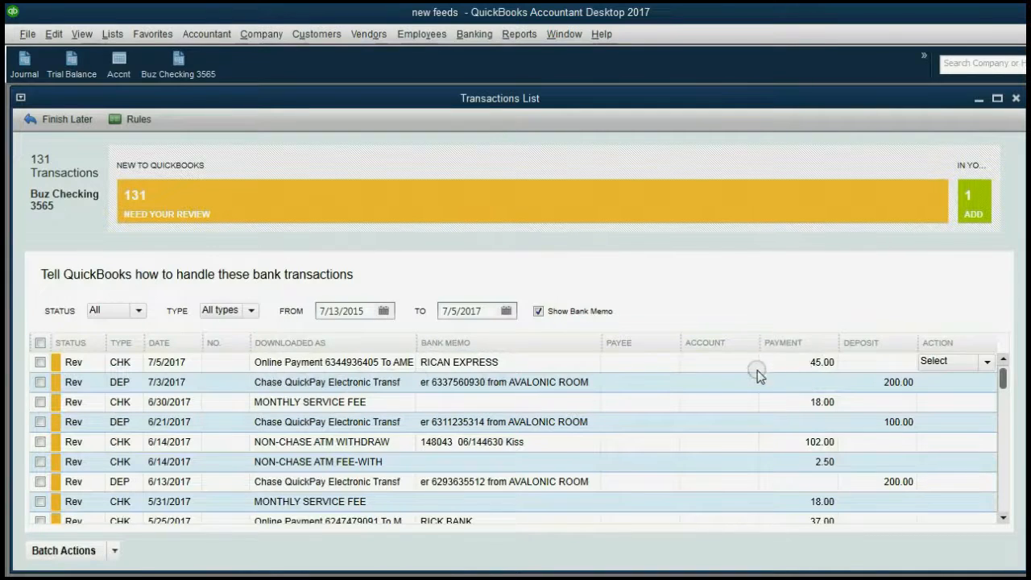
# Open the Buz Checking 3565 register from the '1 in QuickBooks' tile to review FED EX
pyautogui.click(972, 211)
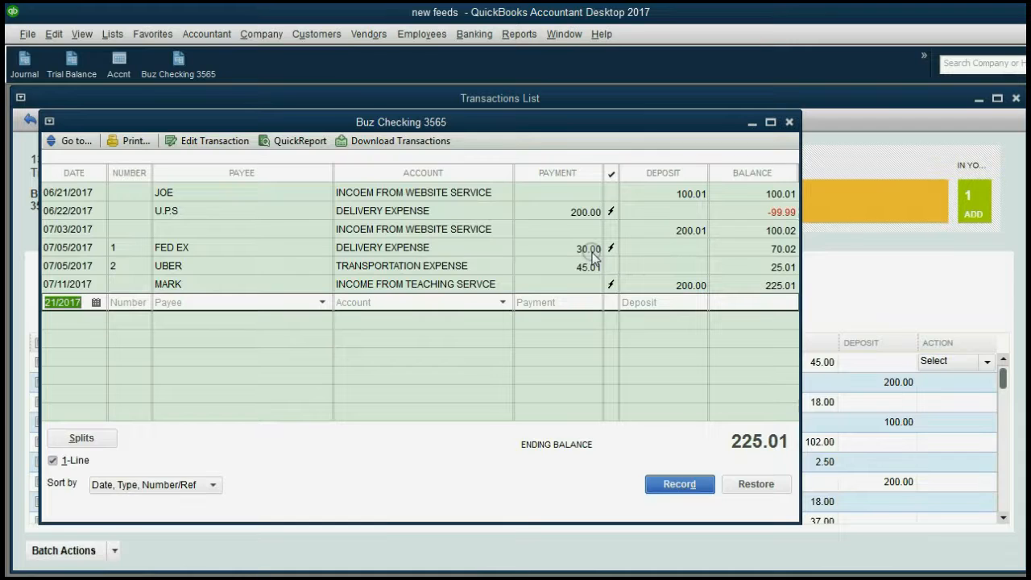
# Reveal the slide's UBER $45 matching example, then return to the QuickBooks register
pyautogui.click(604, 578)
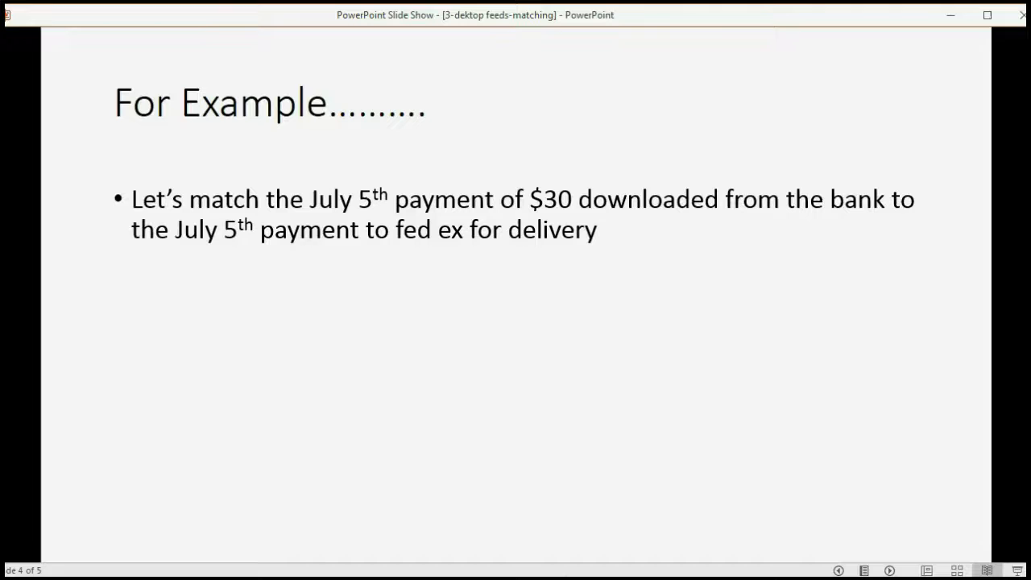
pyautogui.click(550, 528)
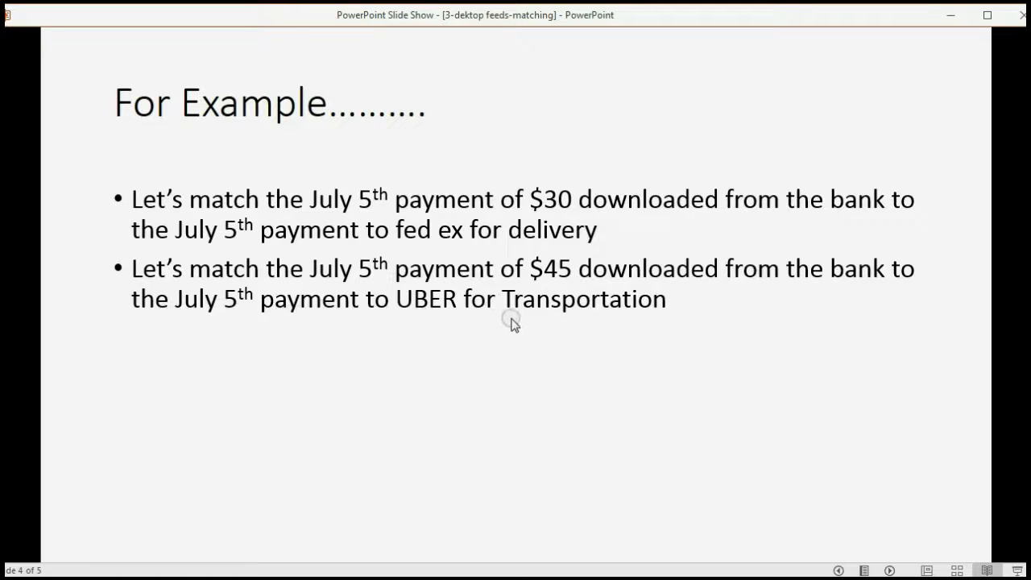
pyautogui.click(717, 578)
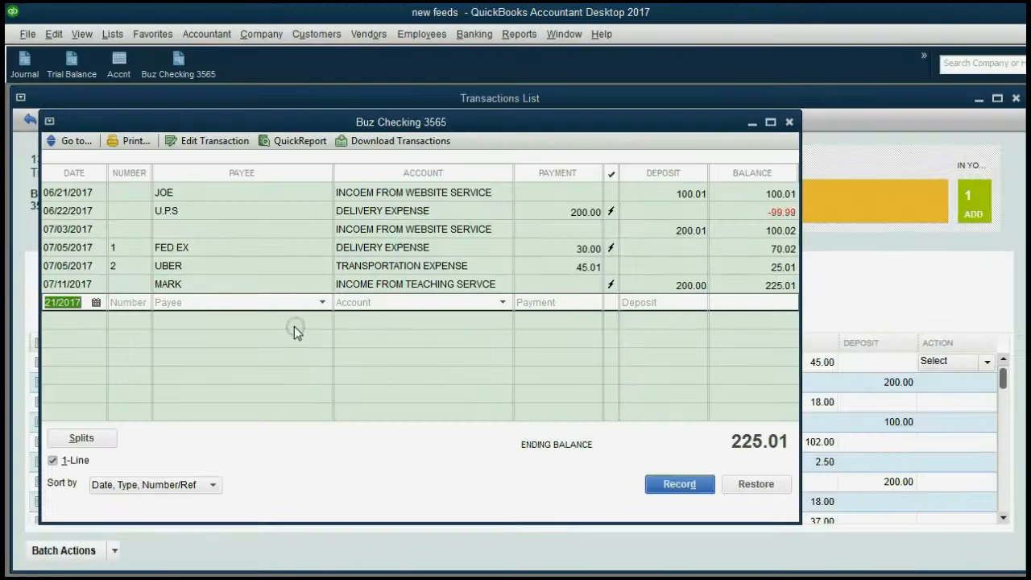
# Check the UBER payment's 45.01 amount in the register before returning to the downloads
pyautogui.click(187, 271)
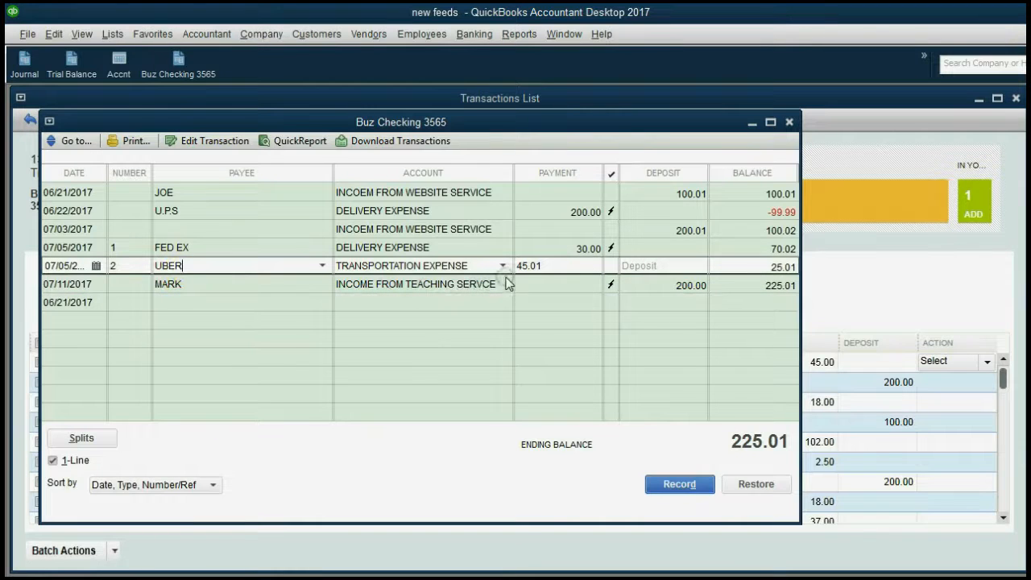
pyautogui.click(542, 265)
pyautogui.click(821, 363)
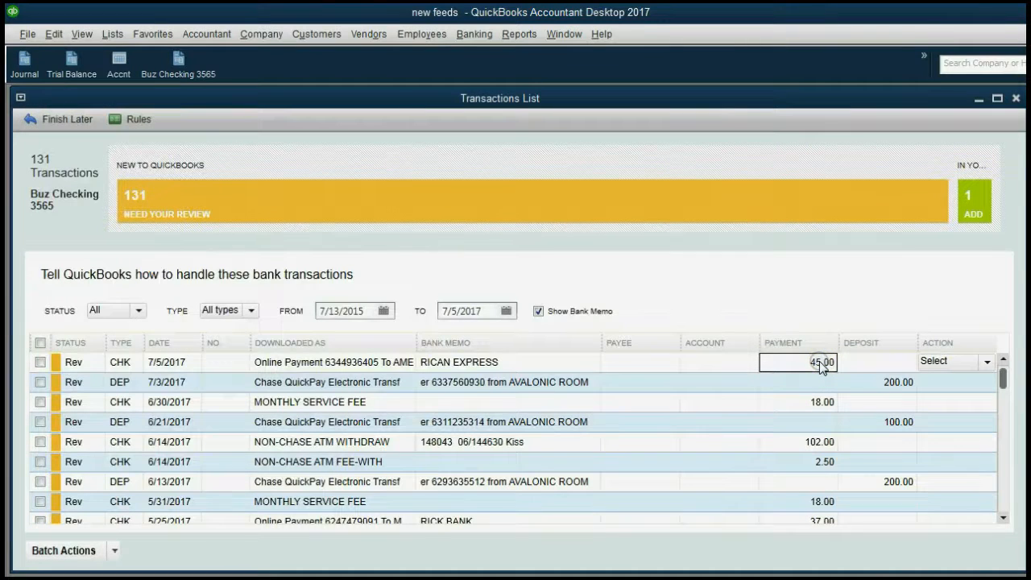
# Match the 7/5 $45.00 download to the UBER payment and view the register with 2 added
pyautogui.click(967, 363)
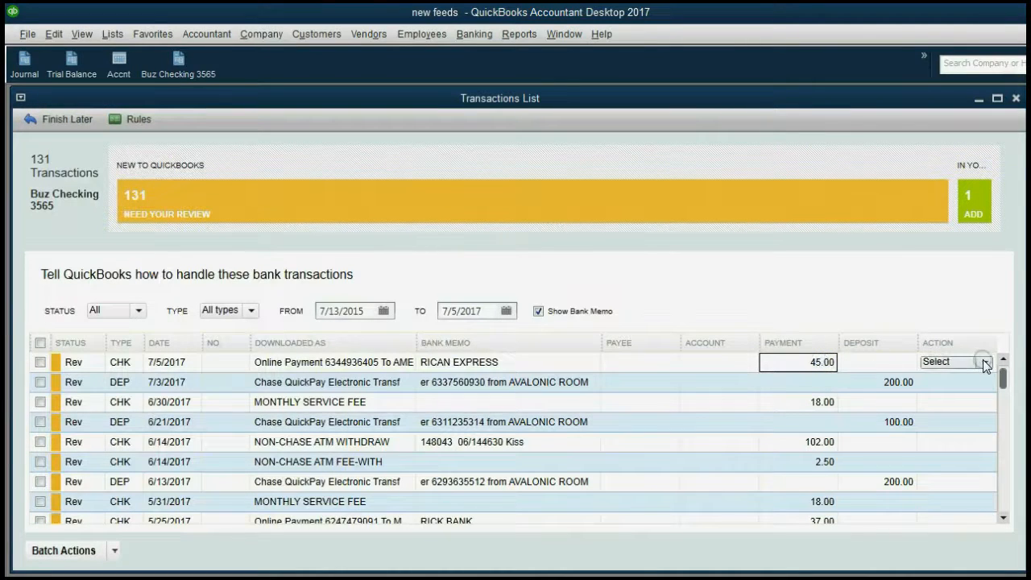
pyautogui.click(985, 363)
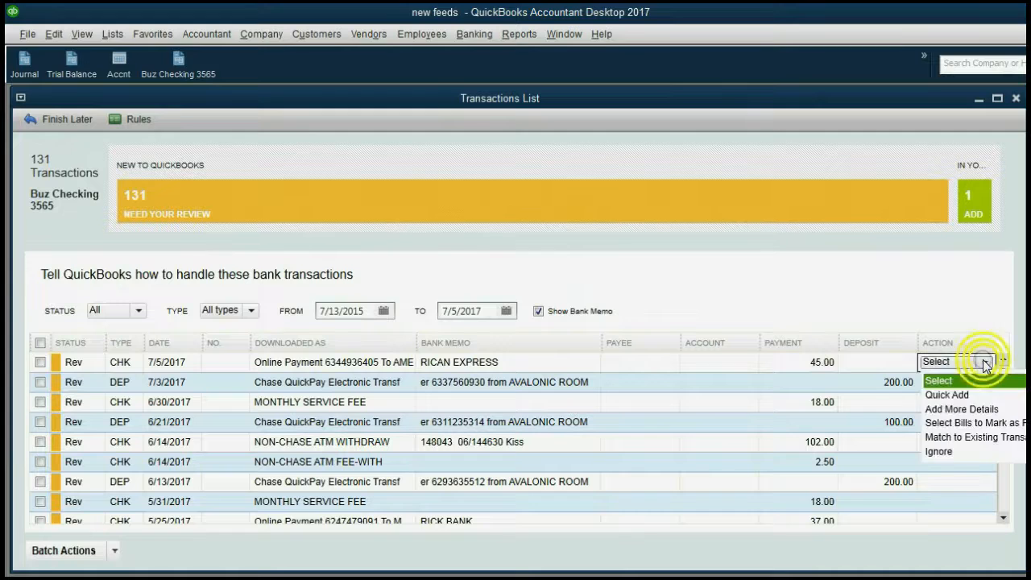
pyautogui.click(979, 438)
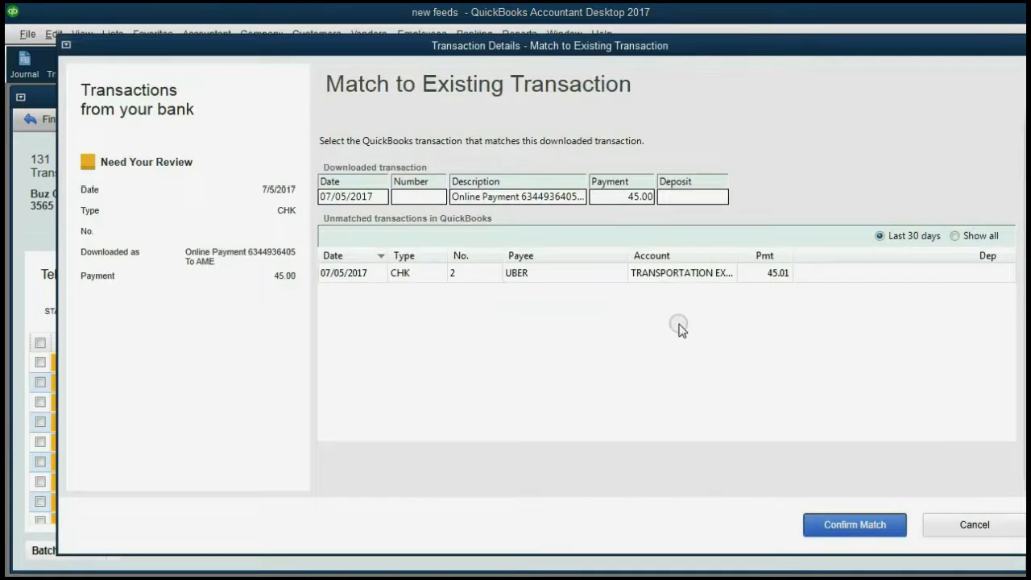
pyautogui.click(660, 274)
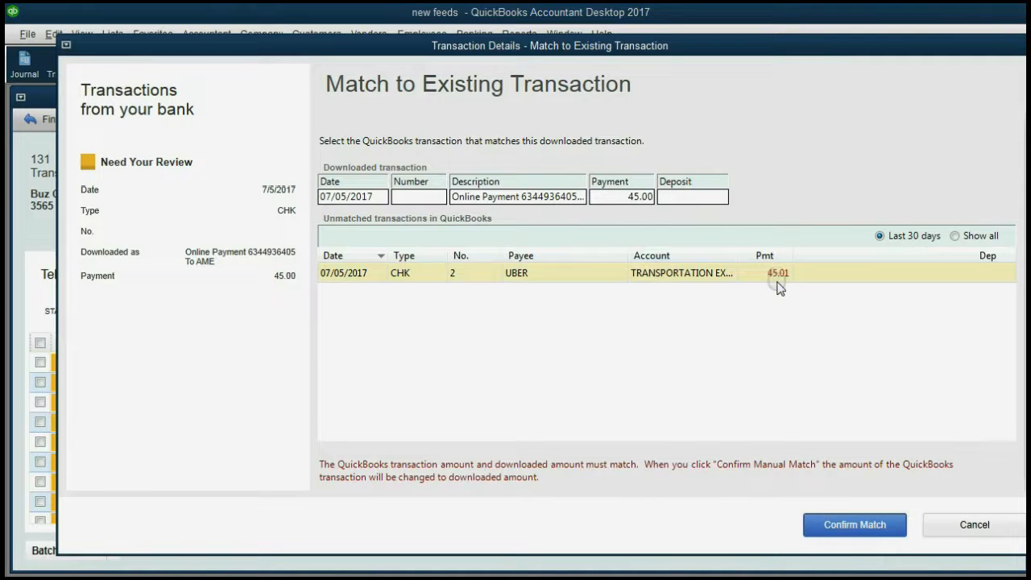
pyautogui.click(836, 525)
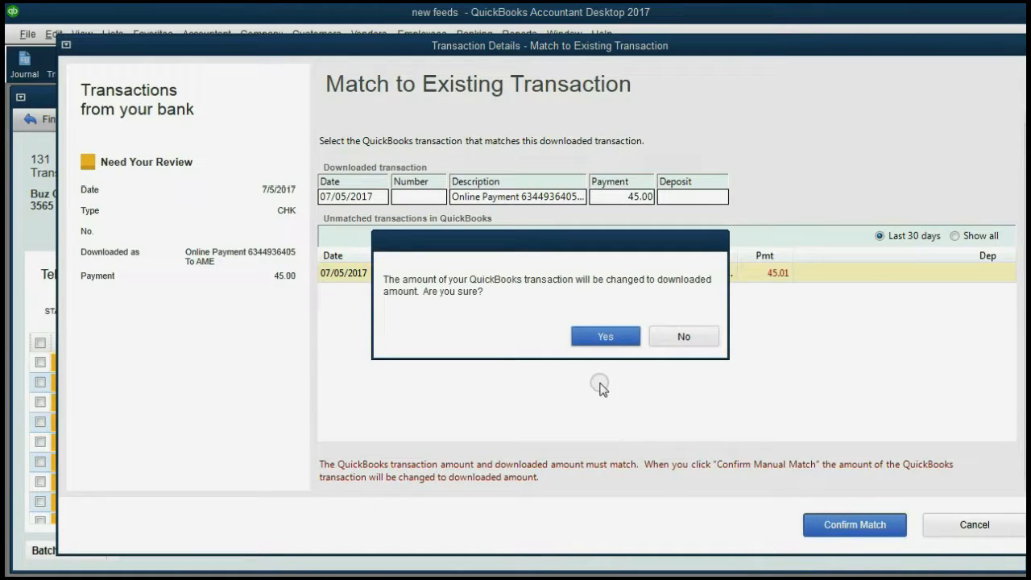
pyautogui.click(599, 334)
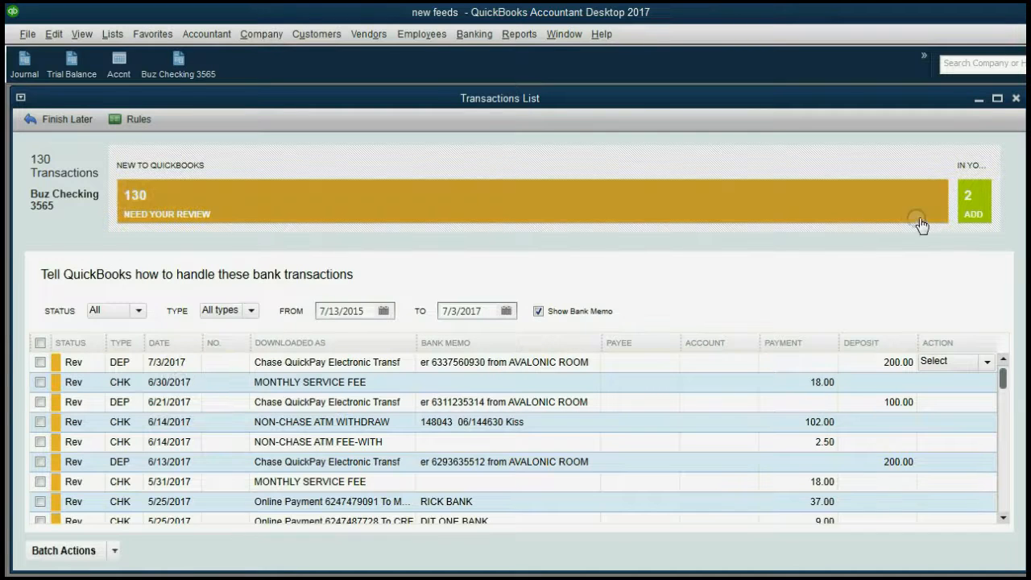
pyautogui.click(886, 216)
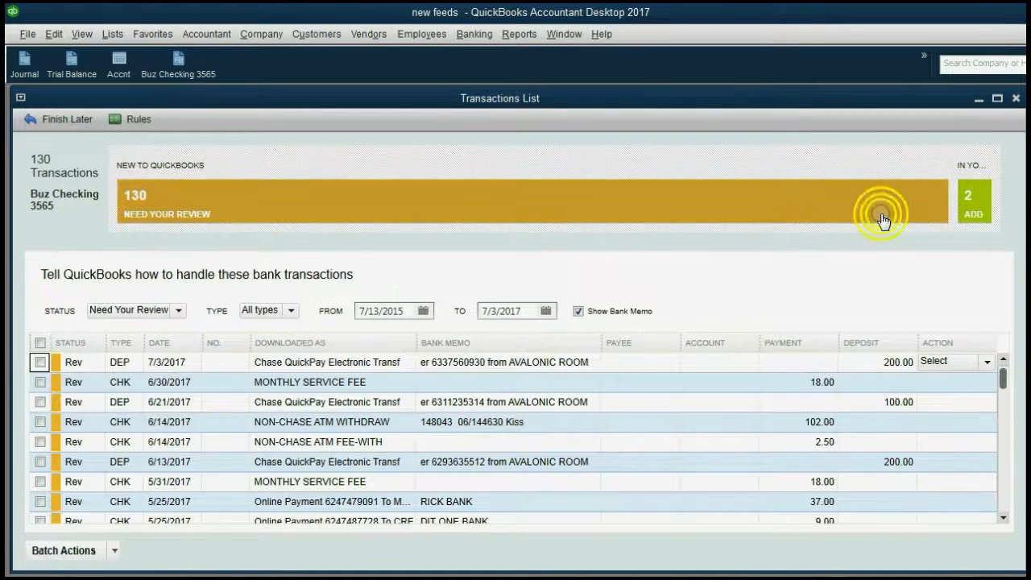
pyautogui.click(965, 208)
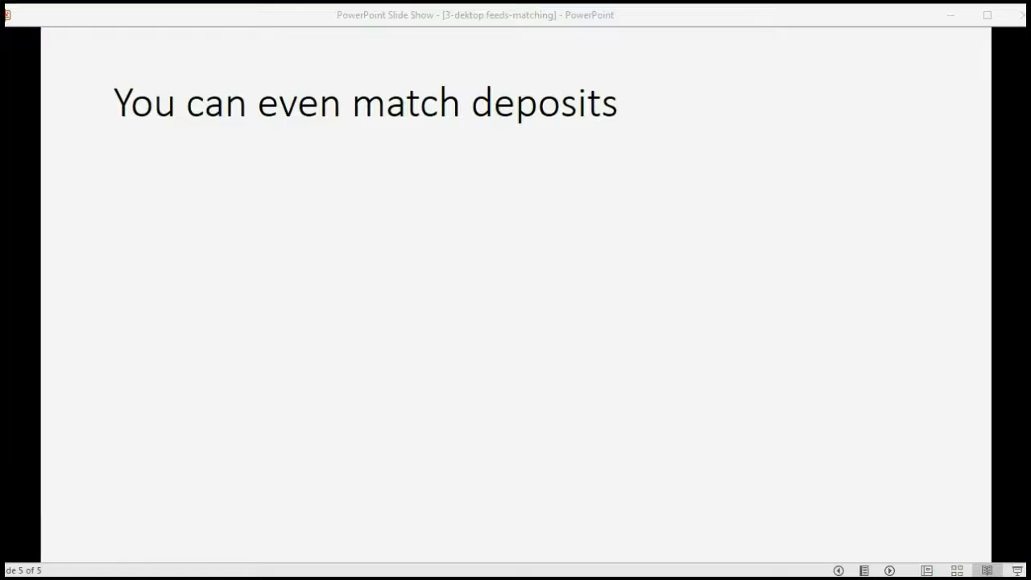
# Reveal the slide bullet on matching the July 3rd $200 bank deposit
pyautogui.click(889, 571)
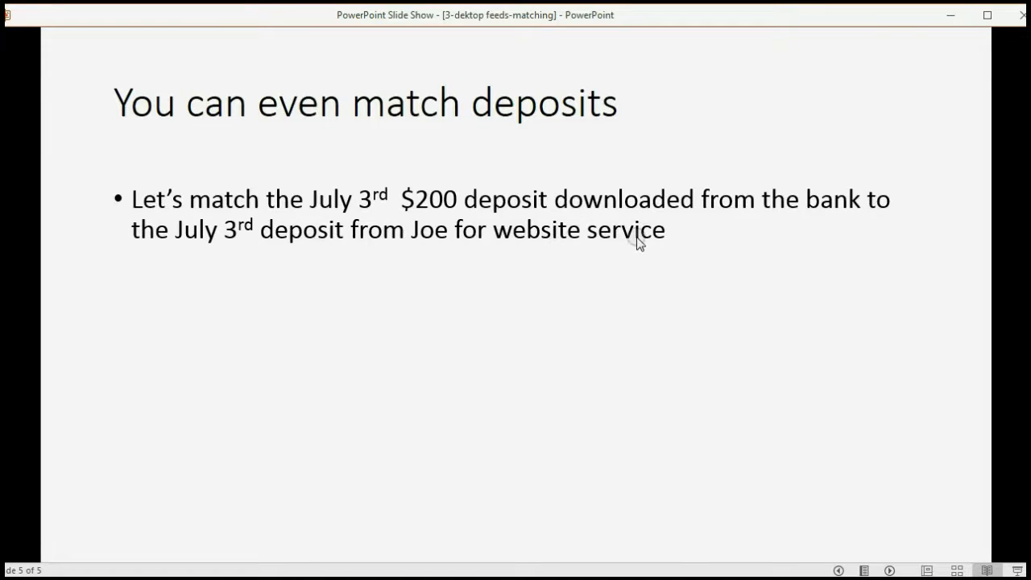
# Review the customer's 07/03 deposit of 200.01 in the Buz Checking 3565 register
pyautogui.click(765, 579)
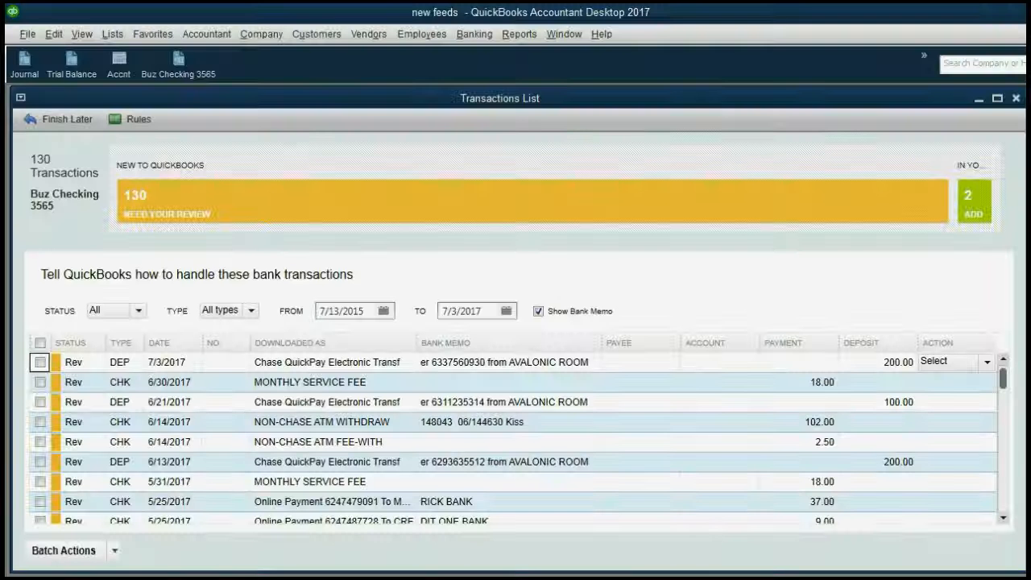
pyautogui.click(179, 62)
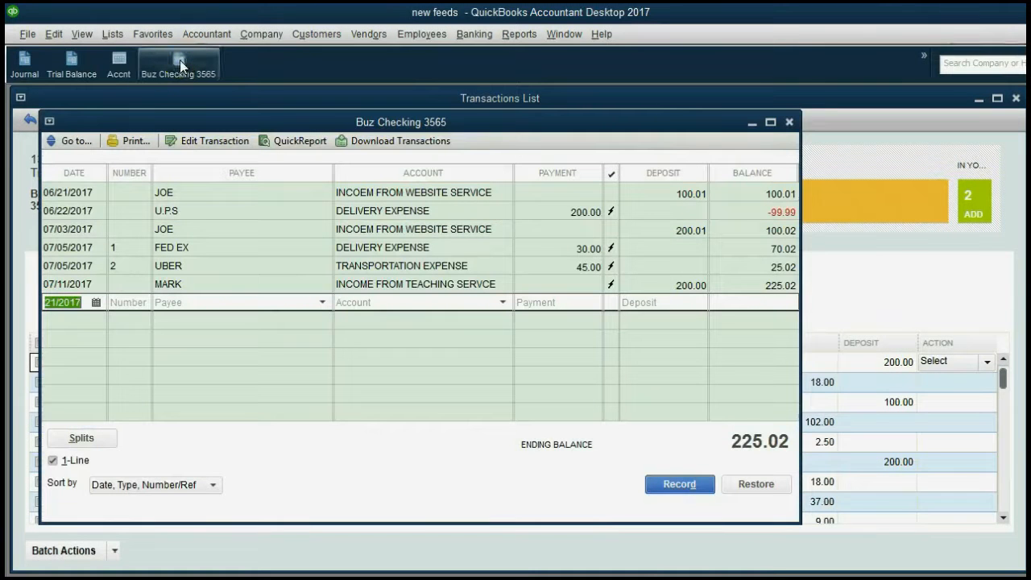
pyautogui.click(119, 229)
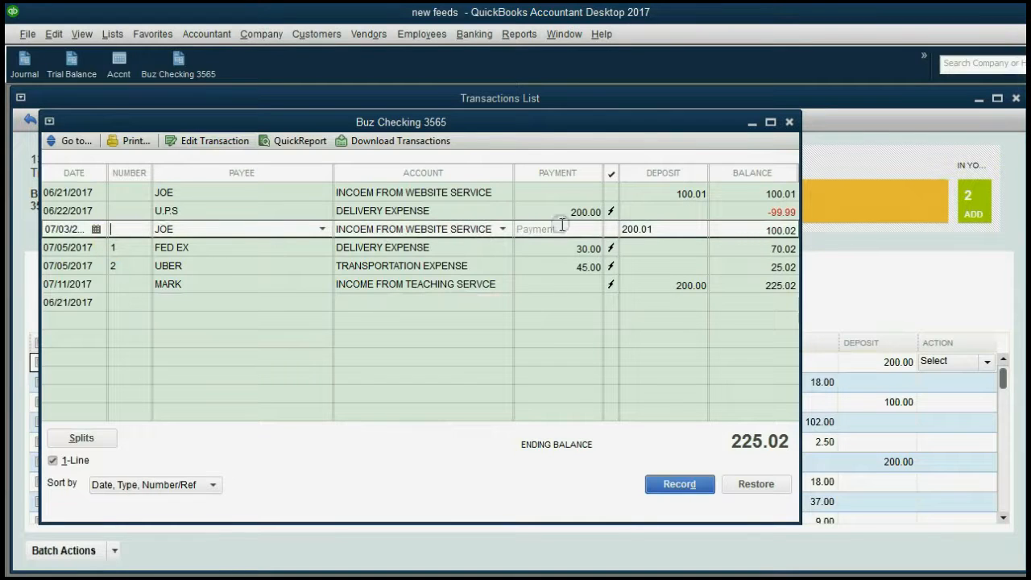
pyautogui.click(652, 228)
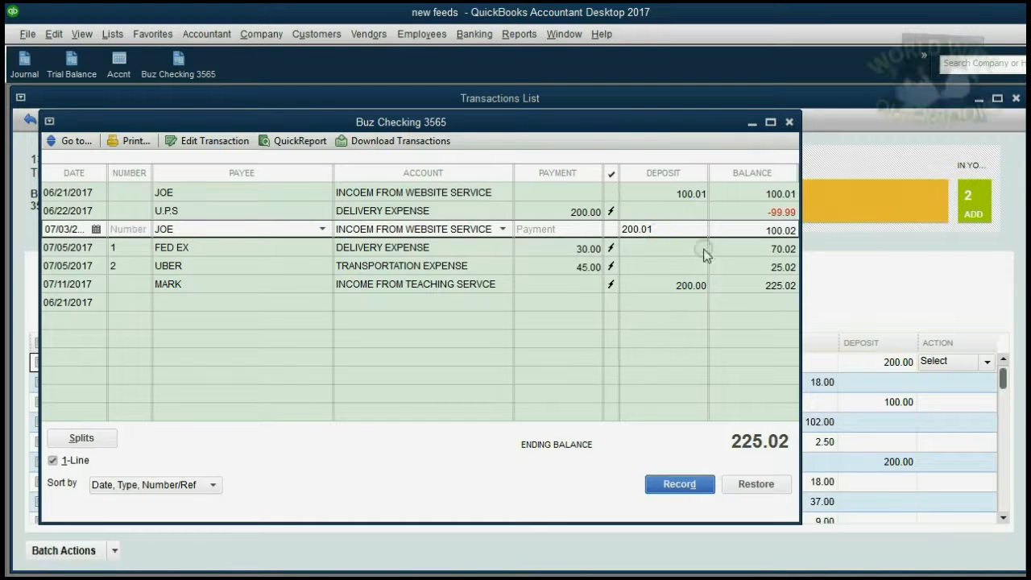
pyautogui.click(836, 278)
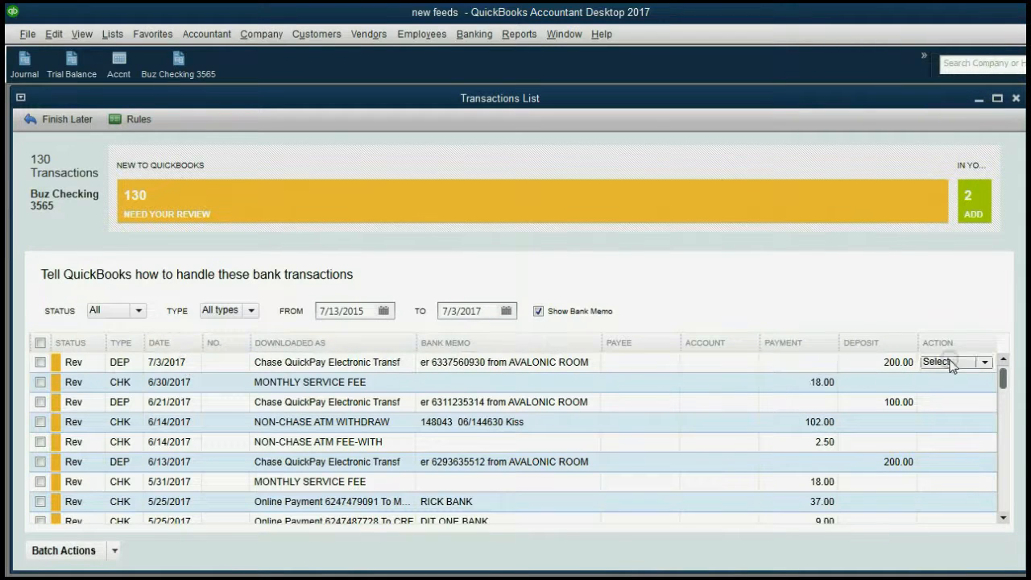
# Match the 7/3 $200.00 download to the customer's 07/03 deposit, accepting 200.00, and view the register
pyautogui.click(983, 363)
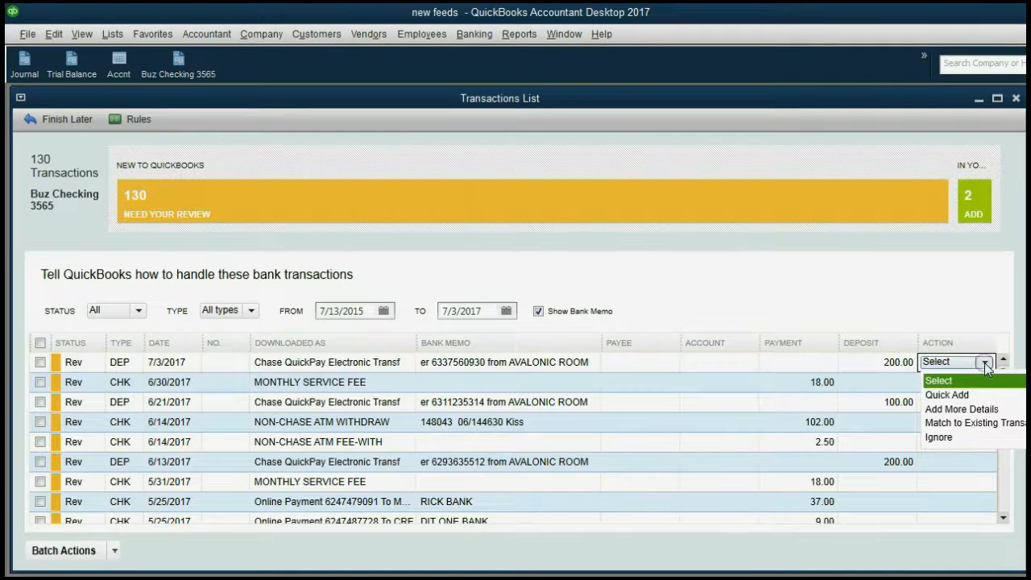
pyautogui.click(983, 423)
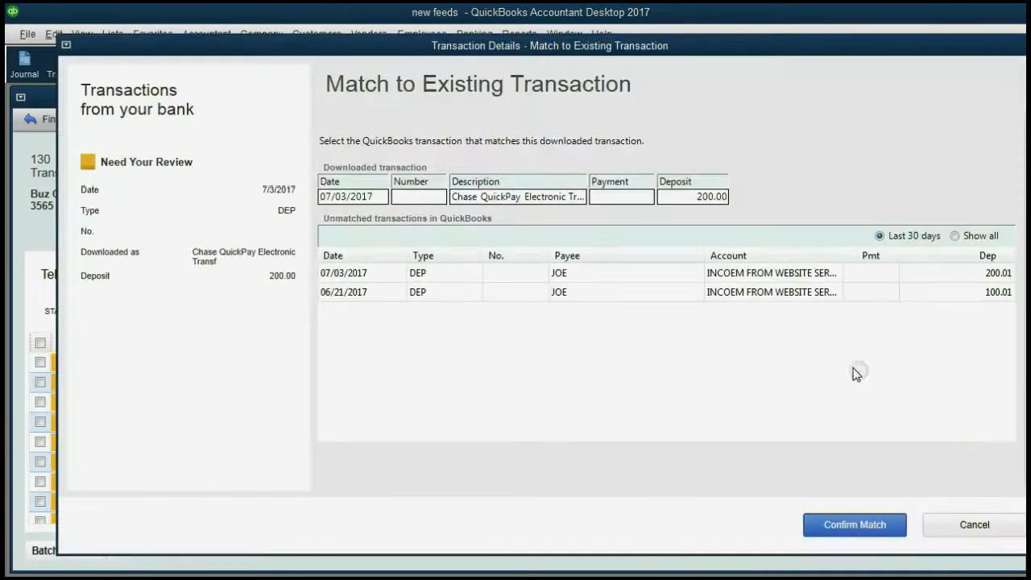
pyautogui.click(560, 274)
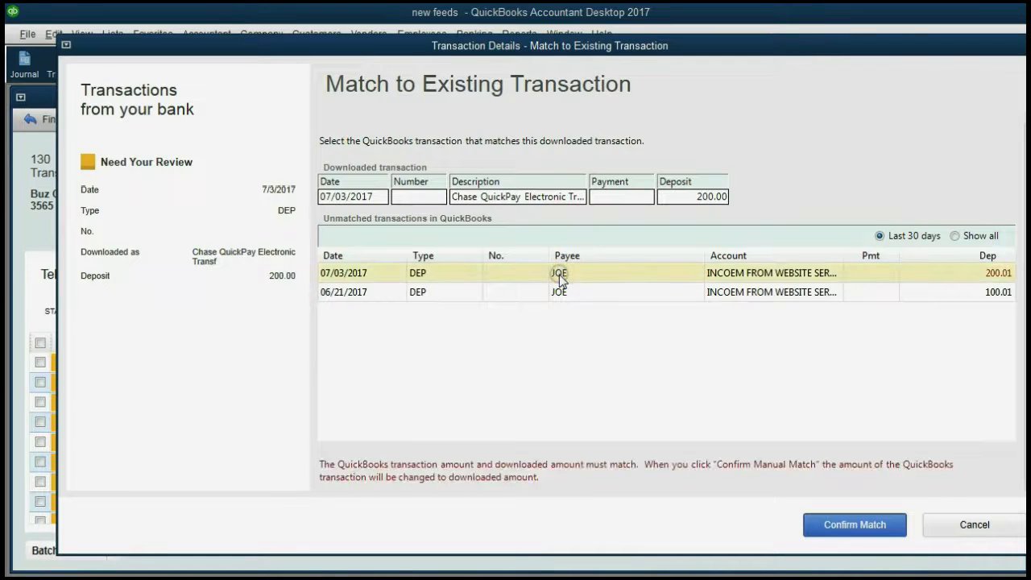
pyautogui.click(846, 526)
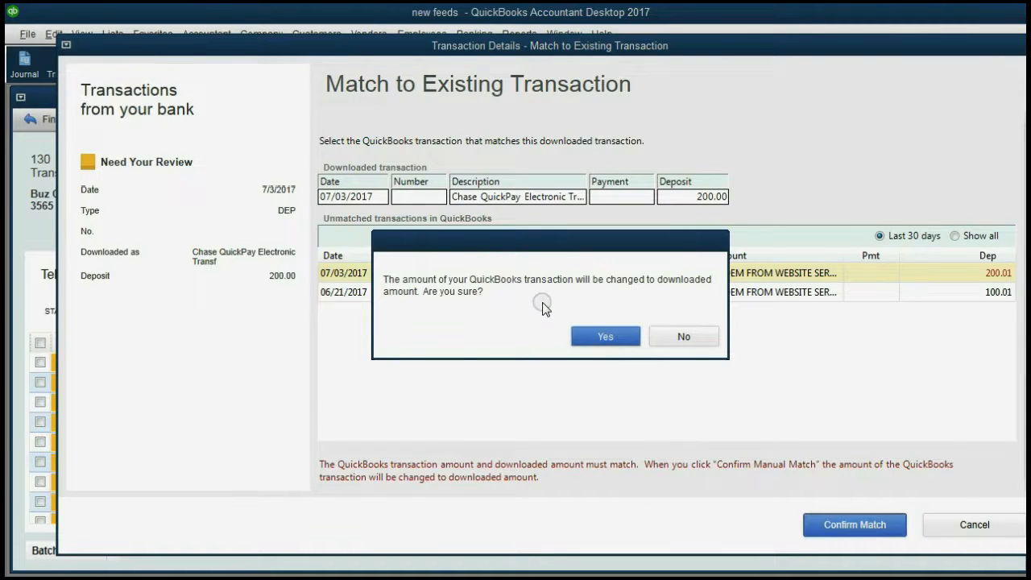
pyautogui.click(603, 337)
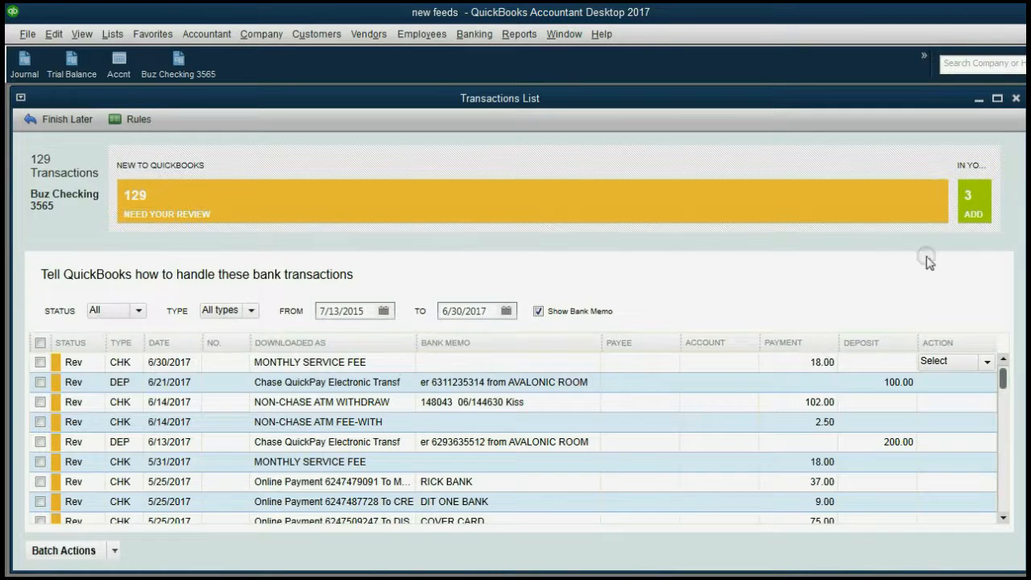
pyautogui.click(975, 203)
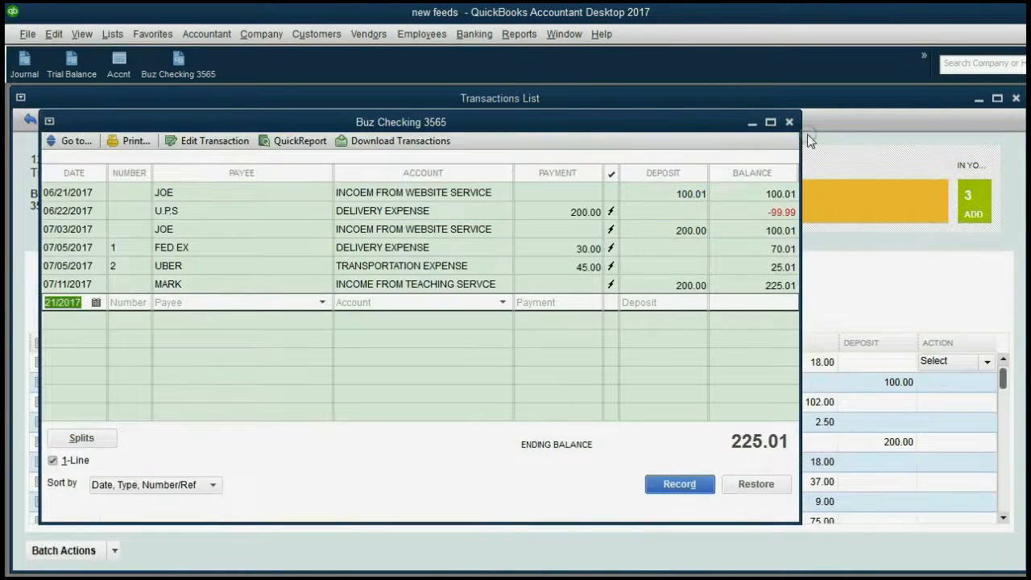
pyautogui.click(510, 122)
pyautogui.click(196, 233)
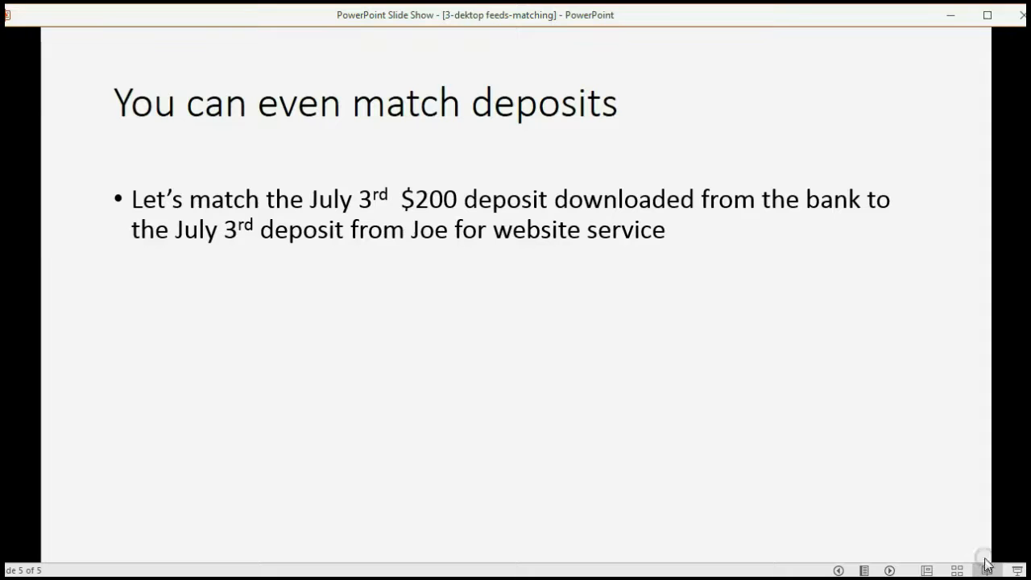
# Show the slide revealing the June 21st $100 deposit-matching example
pyautogui.click(891, 570)
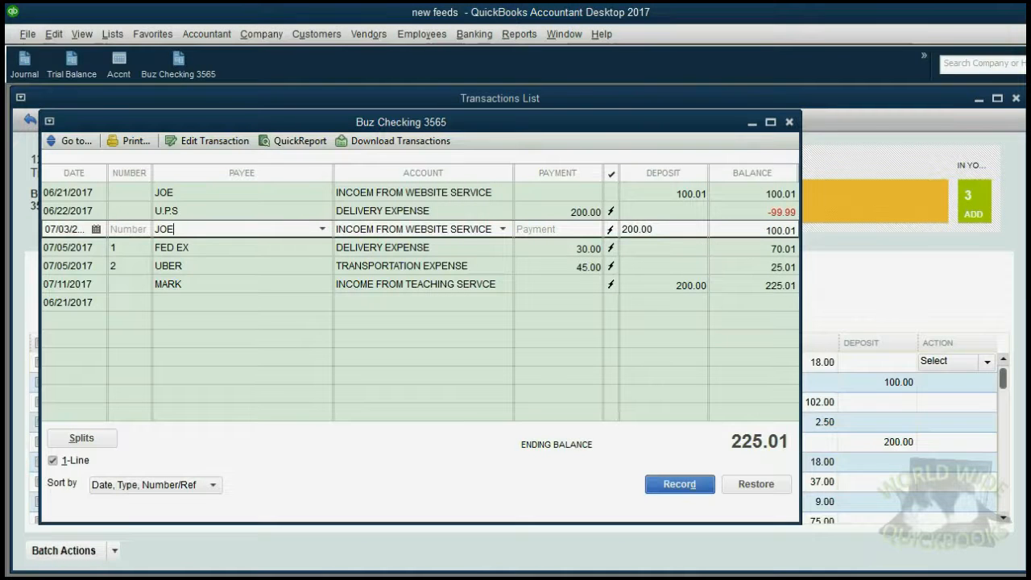
# Match the 6/21 $100.00 download to the customer's 06/21 deposit and verify the 225.00 register balance
pyautogui.click(895, 385)
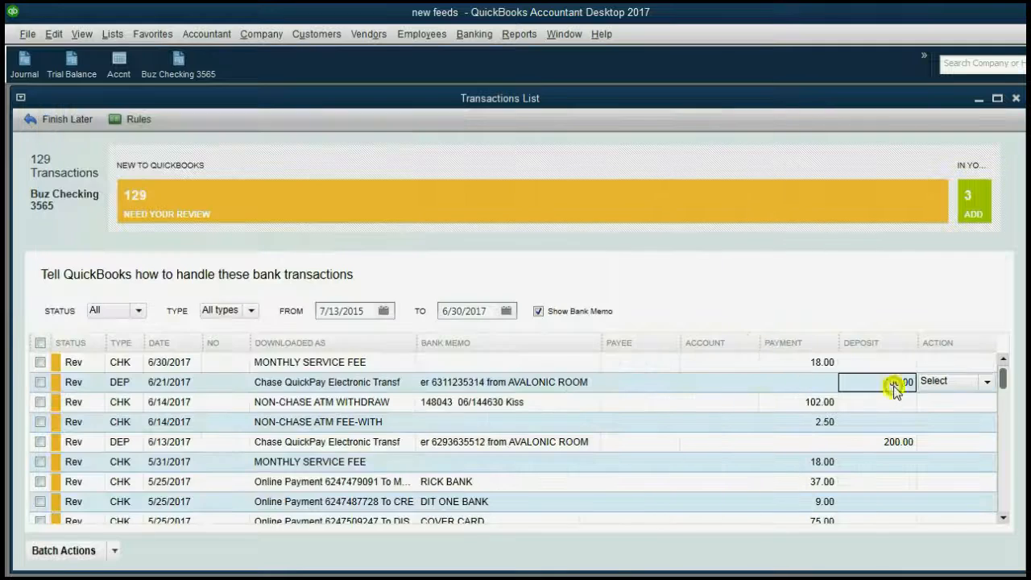
pyautogui.click(971, 214)
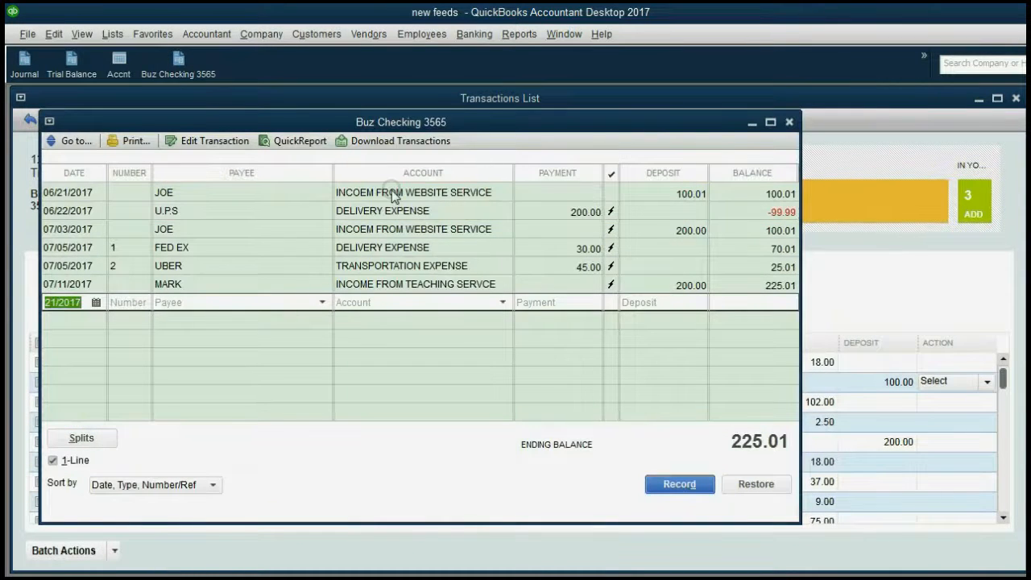
pyautogui.click(858, 256)
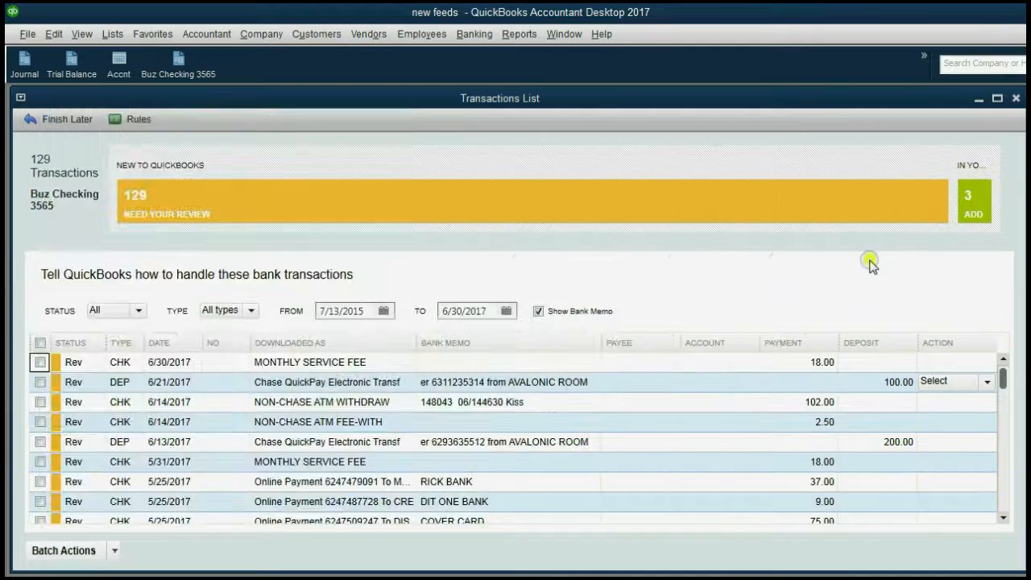
pyautogui.click(989, 381)
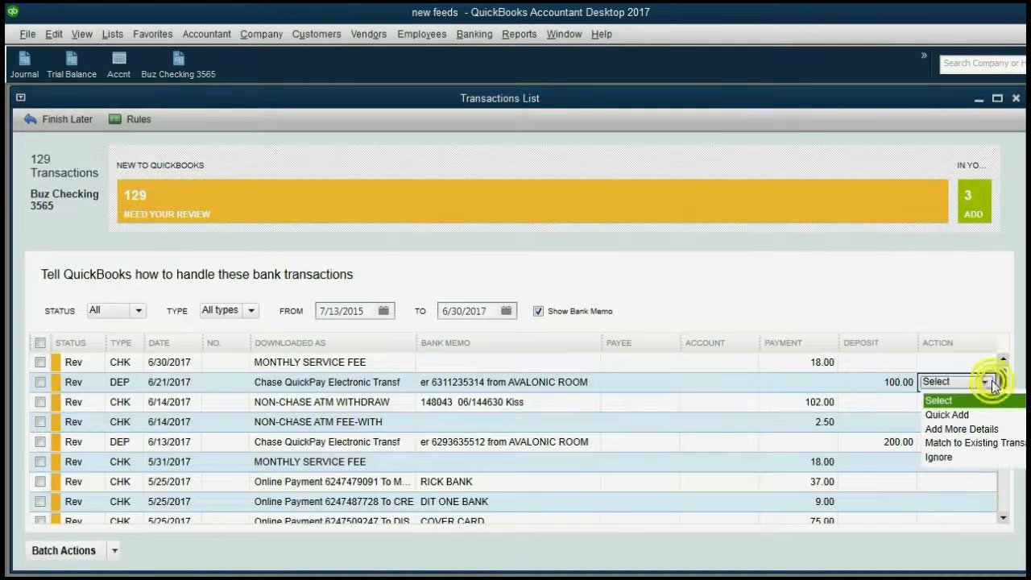
pyautogui.click(975, 443)
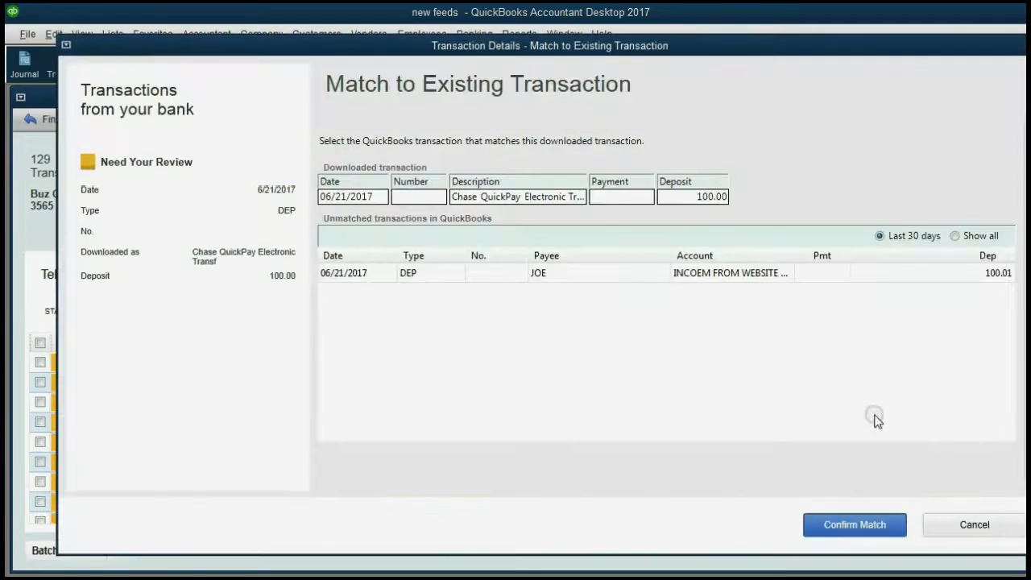
pyautogui.click(717, 276)
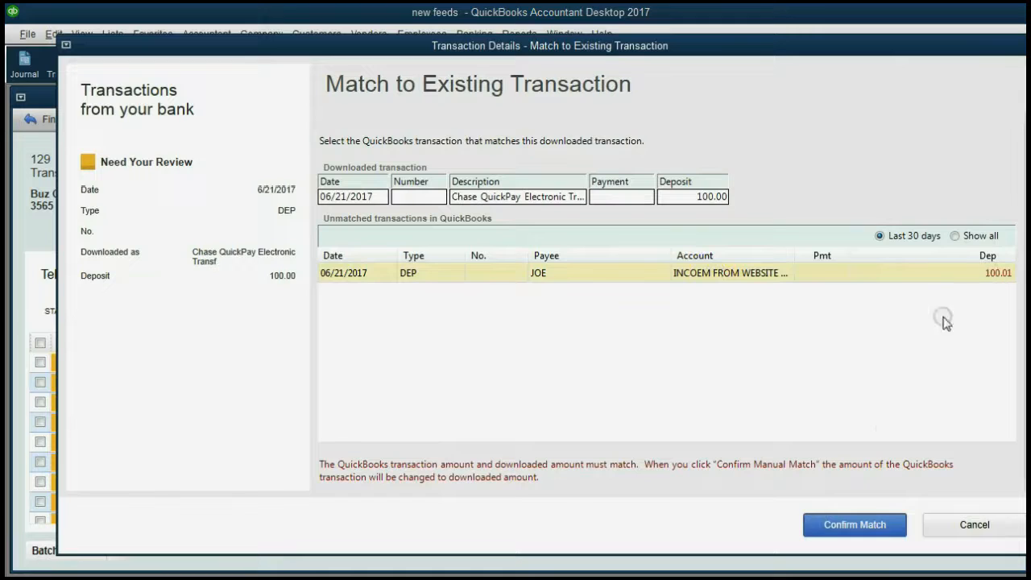
pyautogui.click(864, 524)
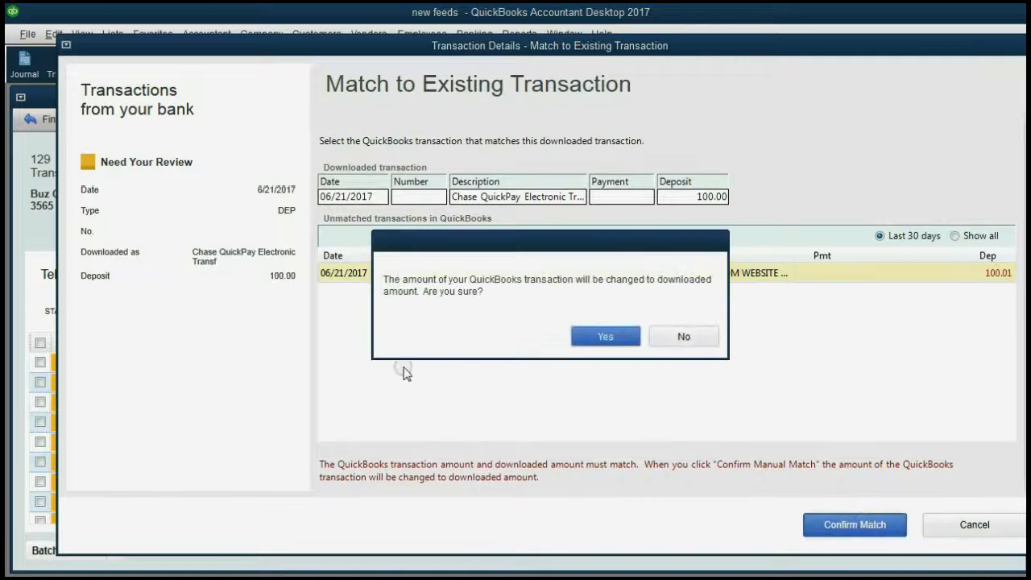
pyautogui.click(621, 338)
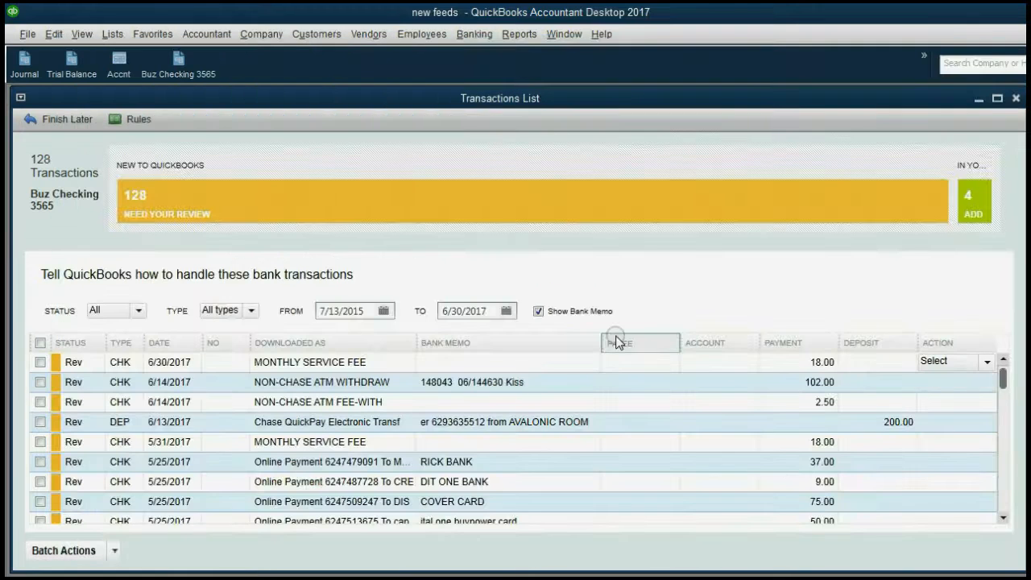
pyautogui.click(972, 203)
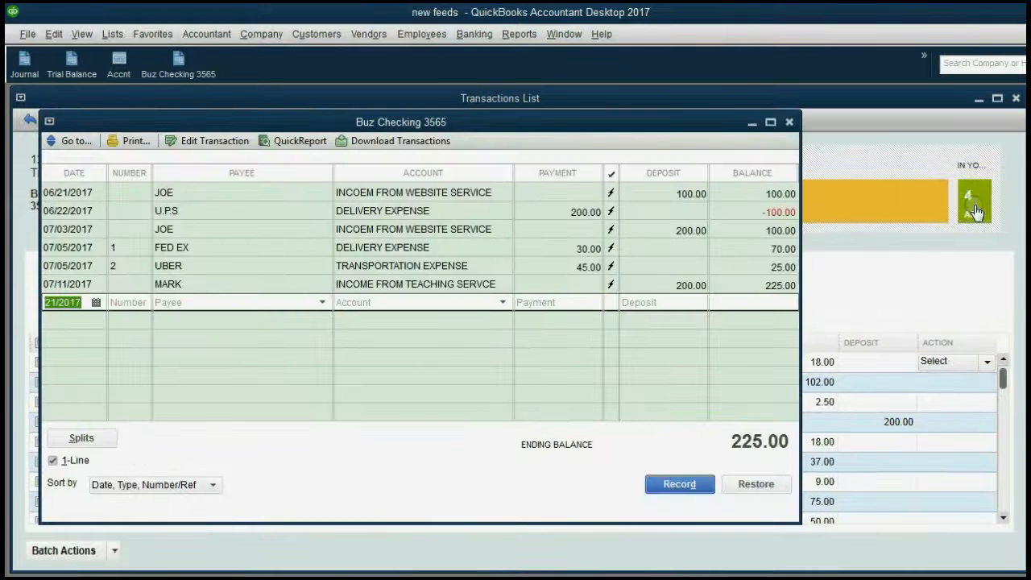
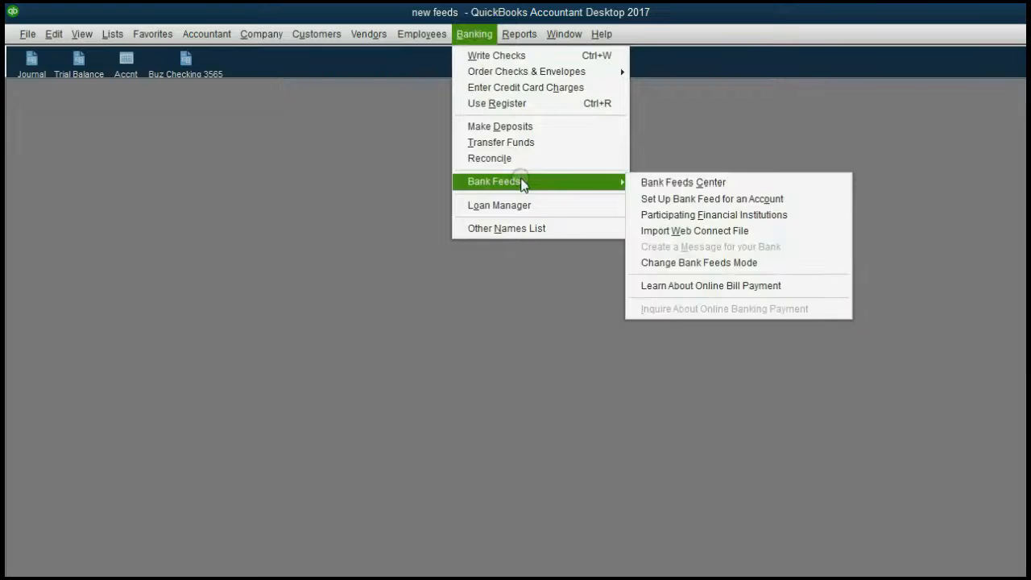
pyautogui.click(655, 187)
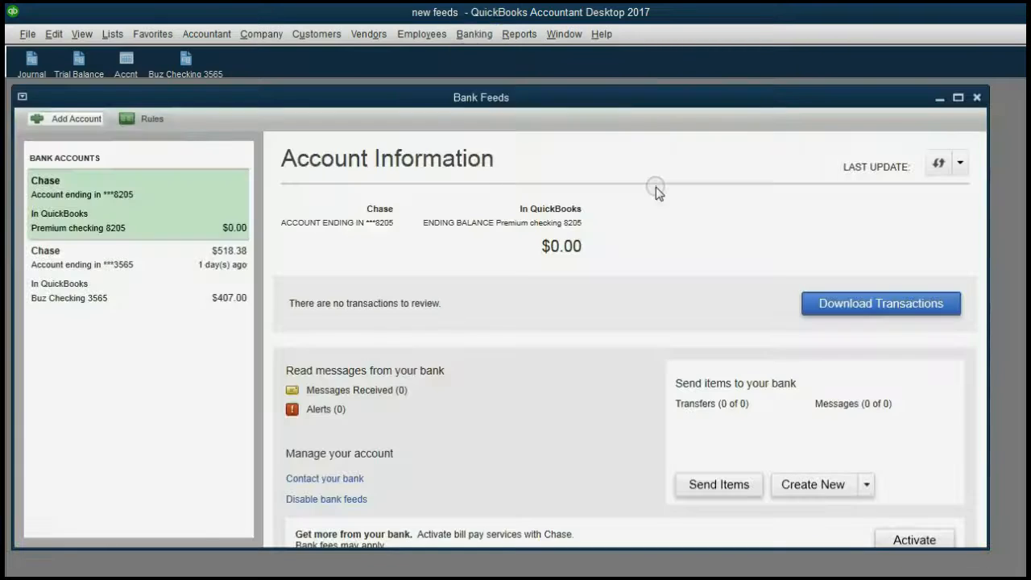
pyautogui.click(224, 208)
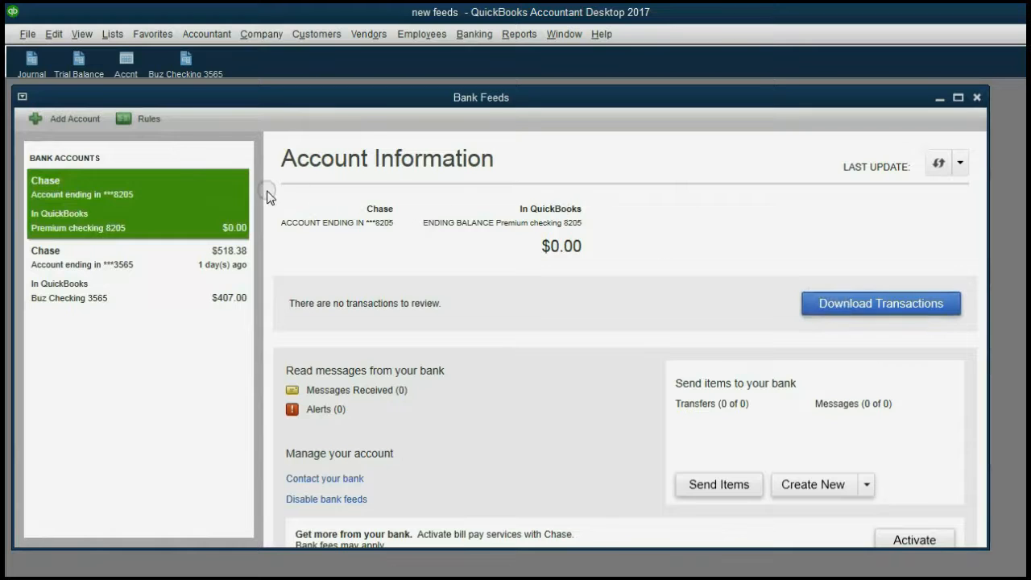
pyautogui.click(174, 274)
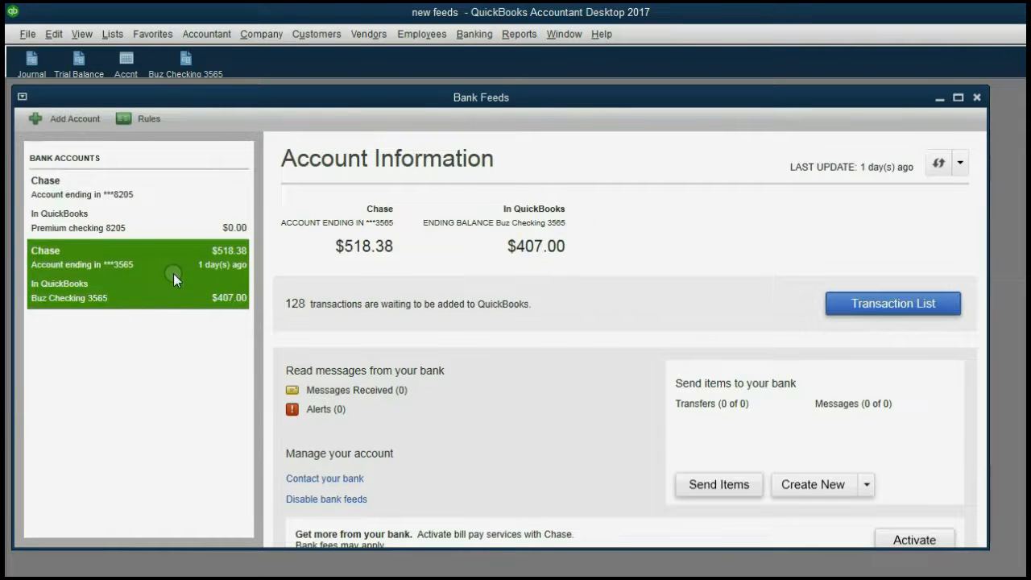
pyautogui.click(885, 316)
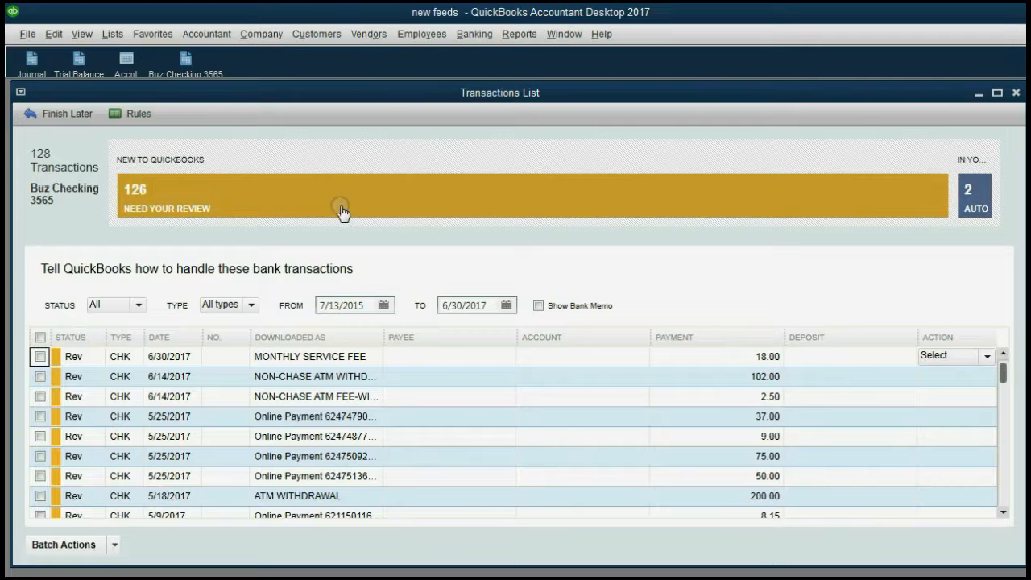
# View the 2 auto-matched and 126 review transactions, then set Status to All to list them together
pyautogui.click(974, 205)
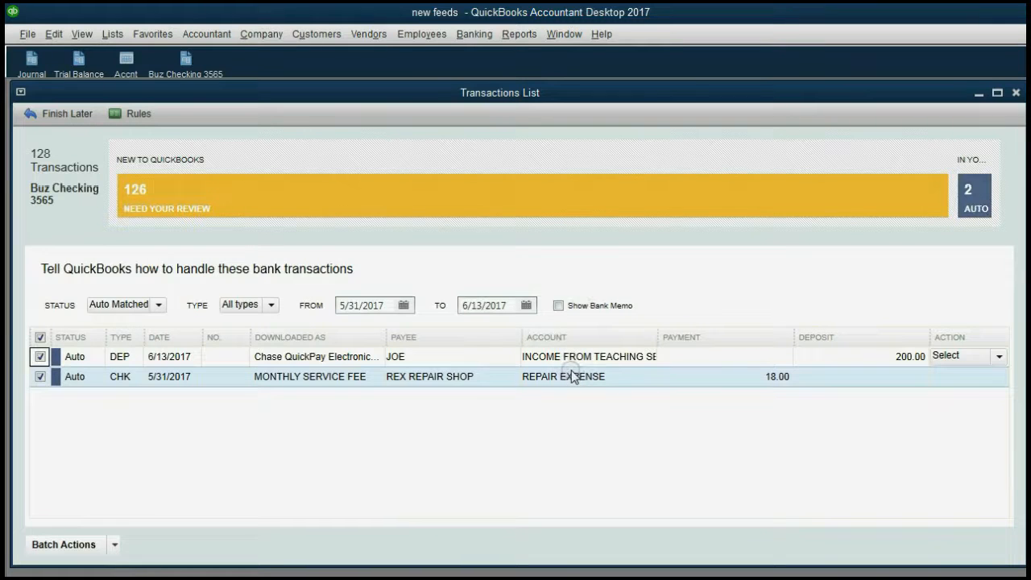
pyautogui.click(475, 212)
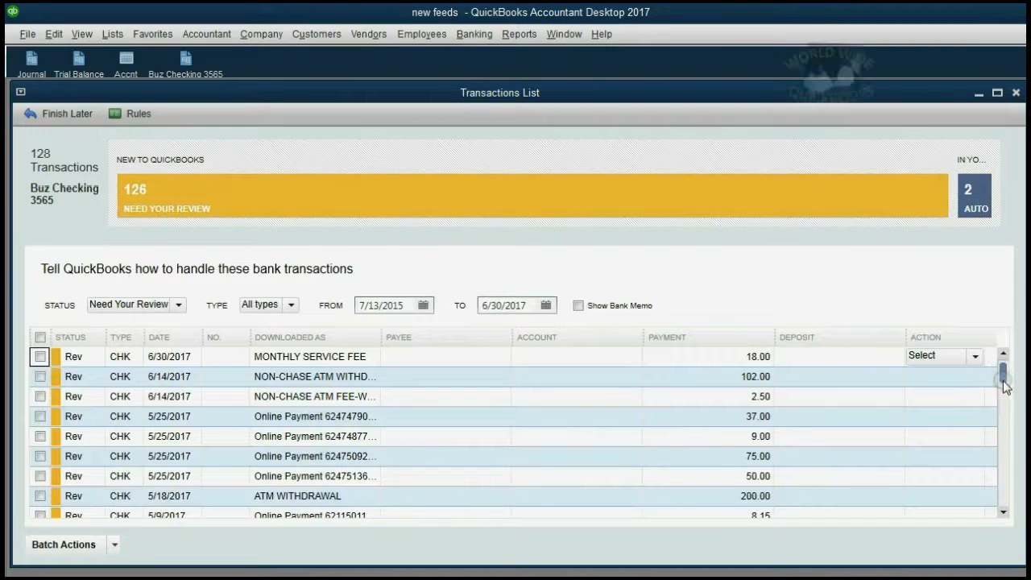
pyautogui.moveTo(1001, 370); pyautogui.dragTo(1024, 360)
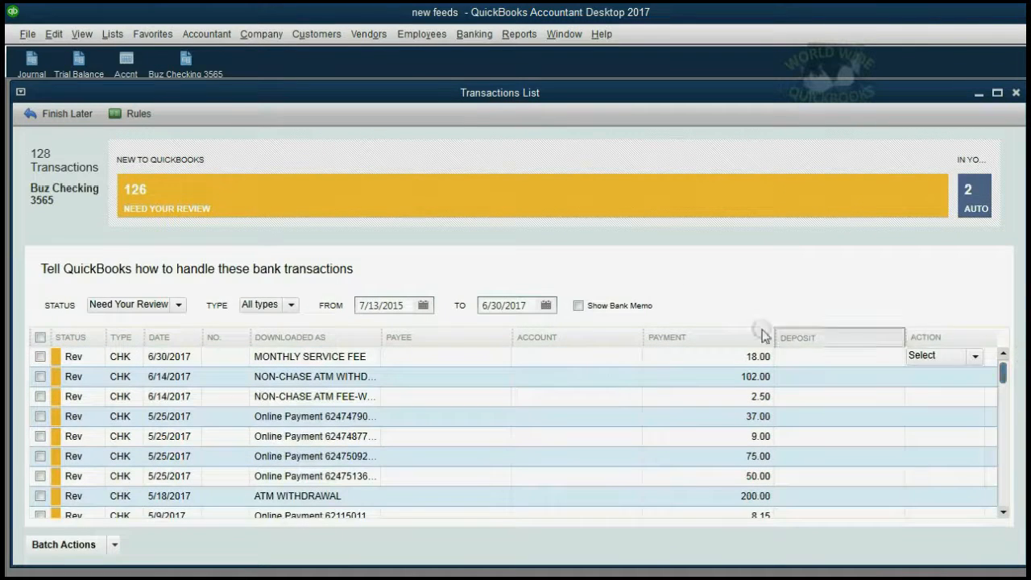
pyautogui.click(181, 306)
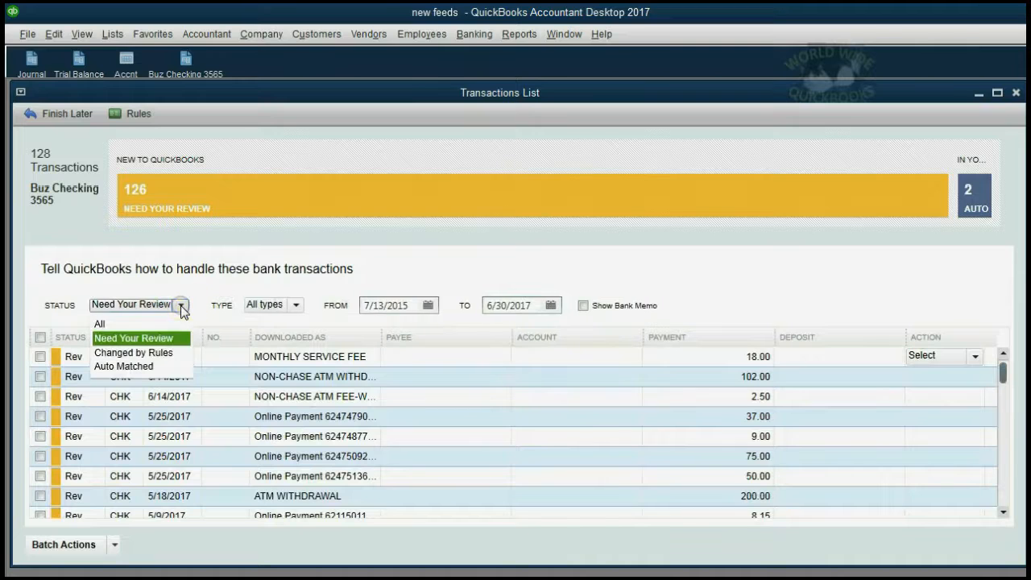
pyautogui.click(99, 324)
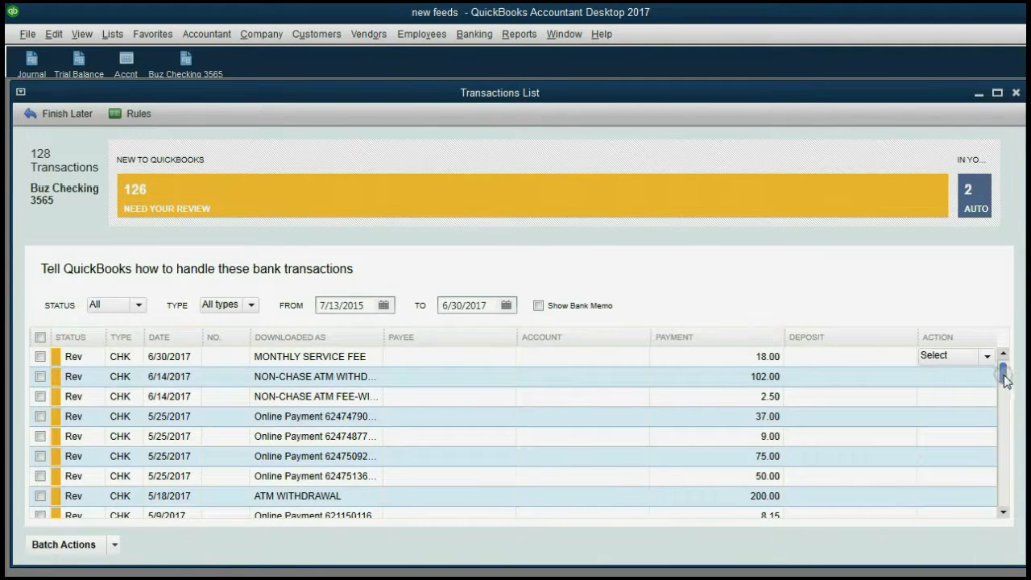
pyautogui.moveTo(1003, 373); pyautogui.dragTo(900, 498)
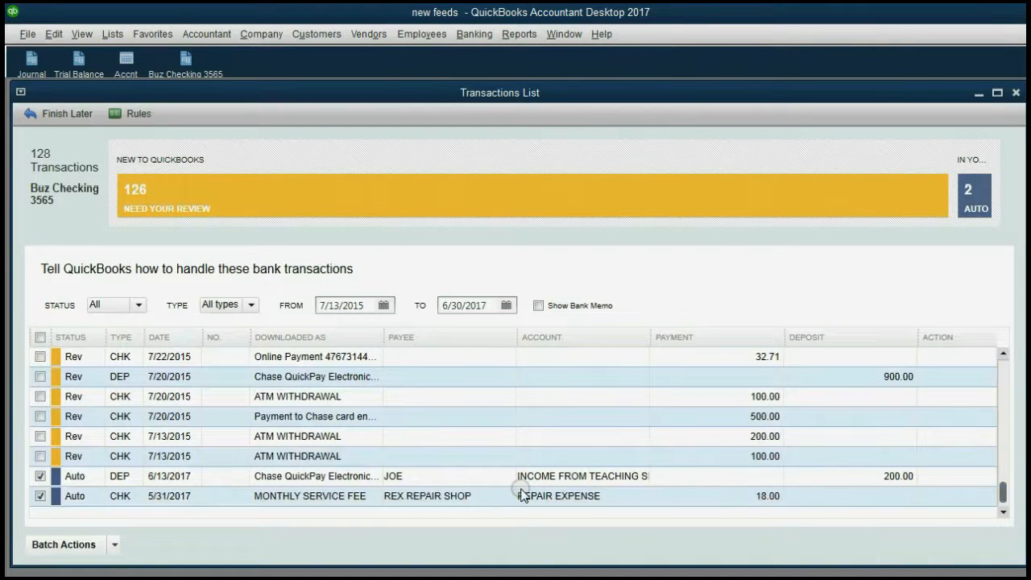
pyautogui.click(578, 579)
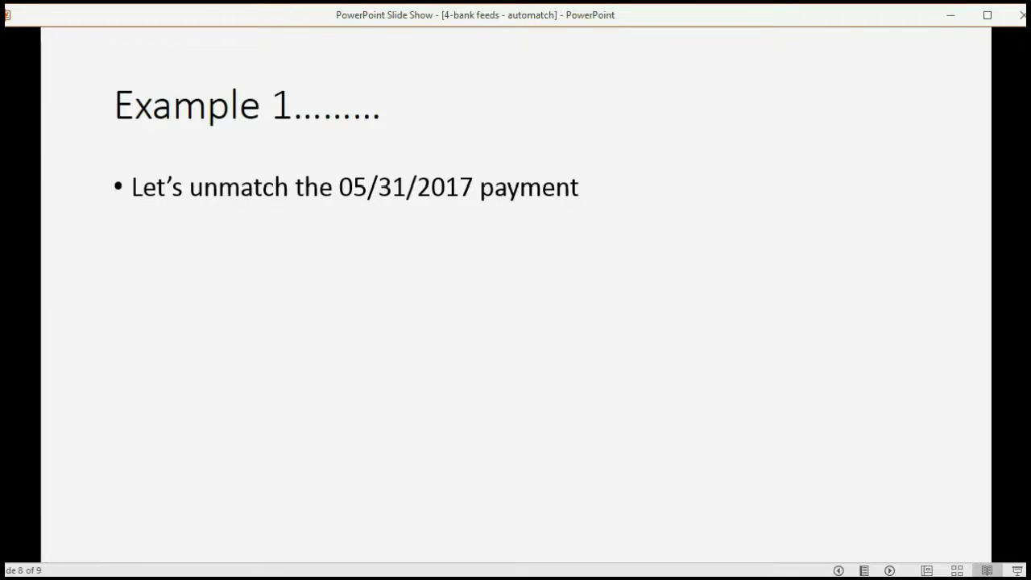
pyautogui.click(483, 579)
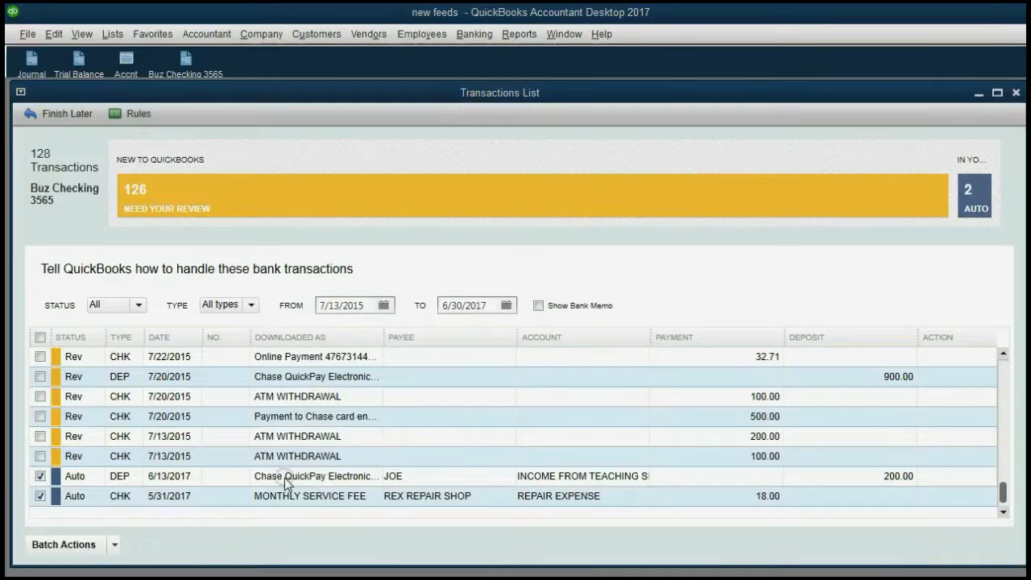
# Mark the auto-matched 5/31/2017 $18.00 monthly service fee as Not a match
pyautogui.click(226, 496)
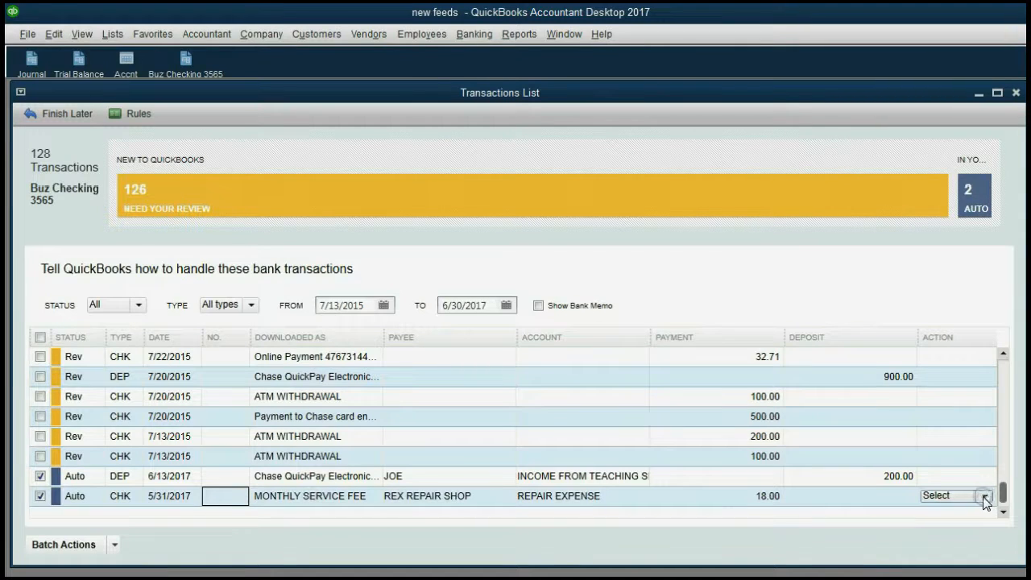
pyautogui.click(776, 498)
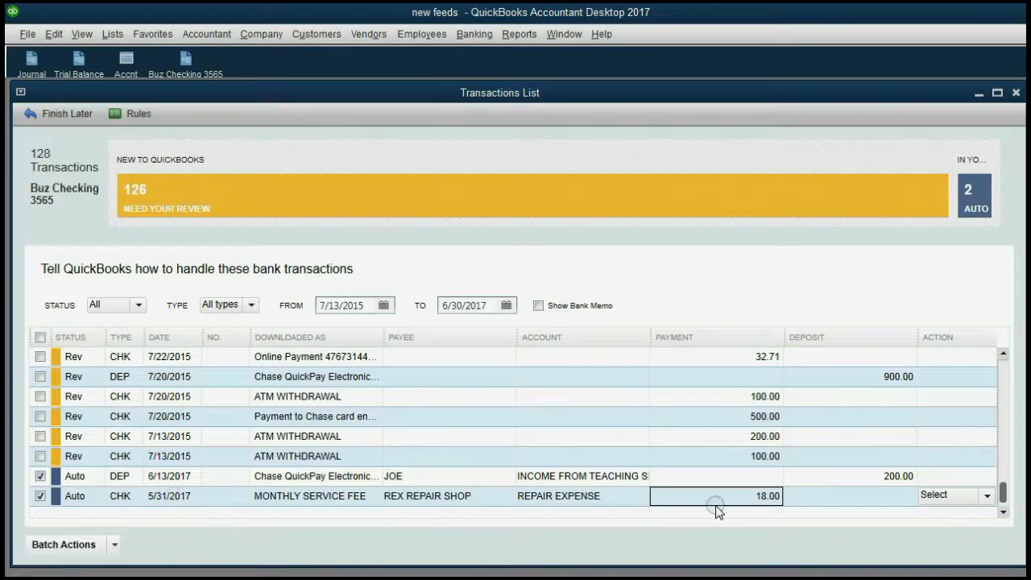
pyautogui.click(985, 496)
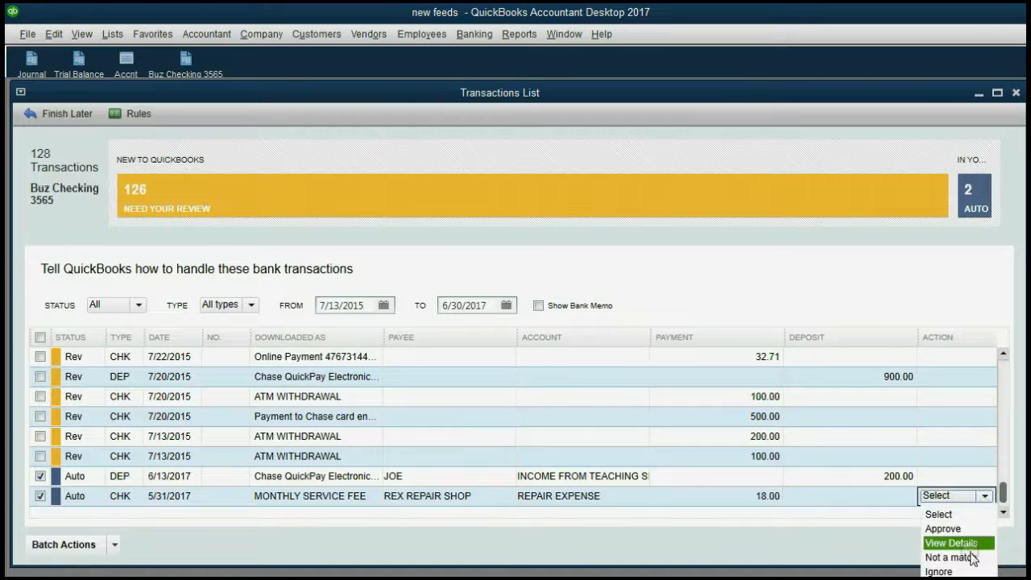
pyautogui.click(944, 557)
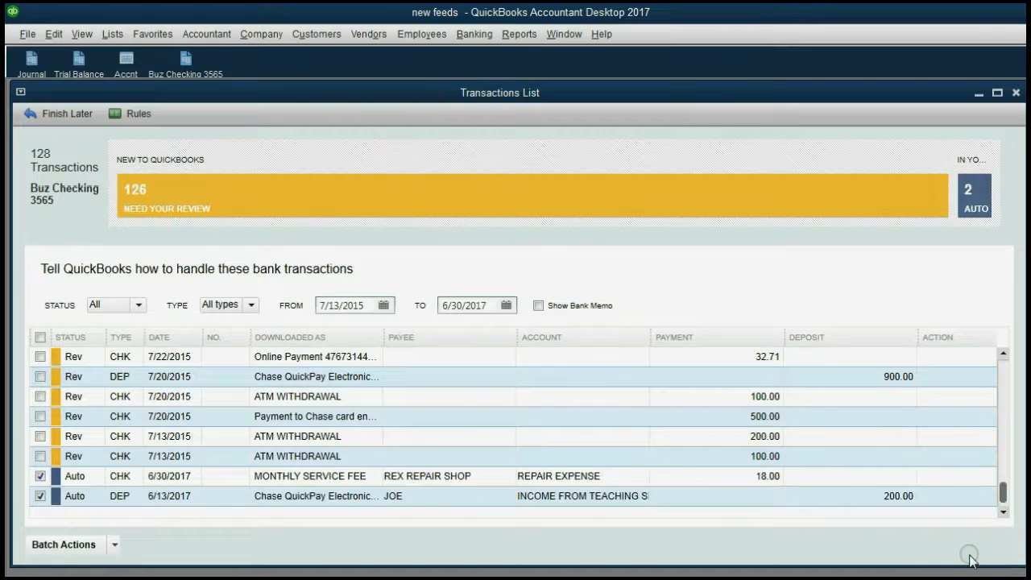
# Reject the service fee's new 6/30/2017 match too, leaving it matched to 4/28/2017
pyautogui.click(763, 476)
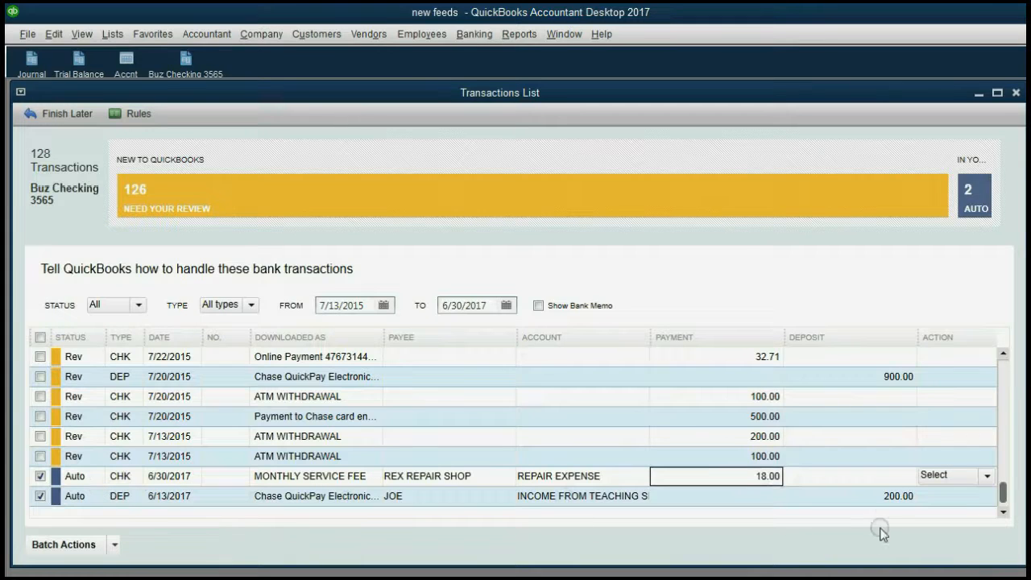
pyautogui.click(165, 495)
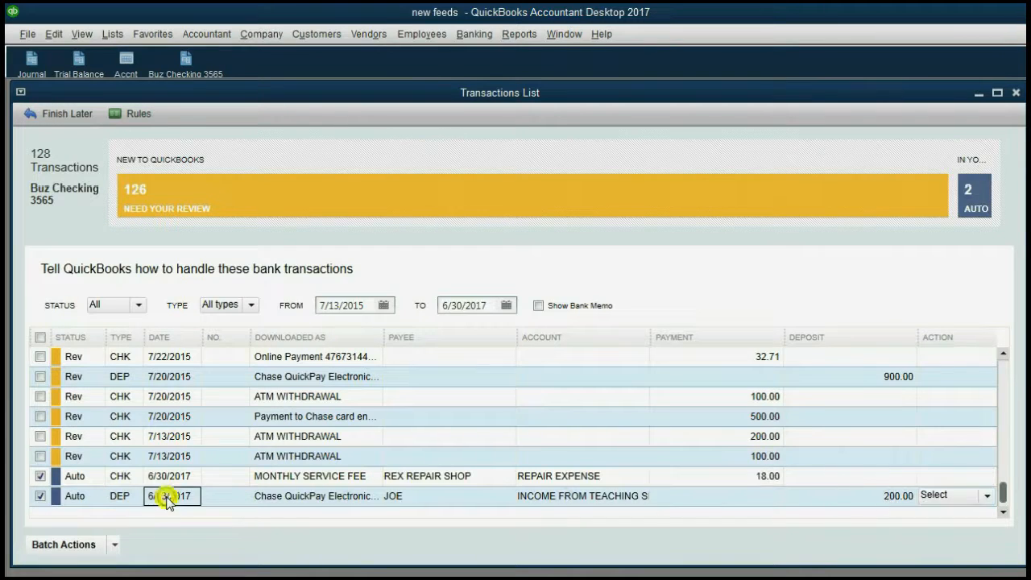
pyautogui.click(743, 479)
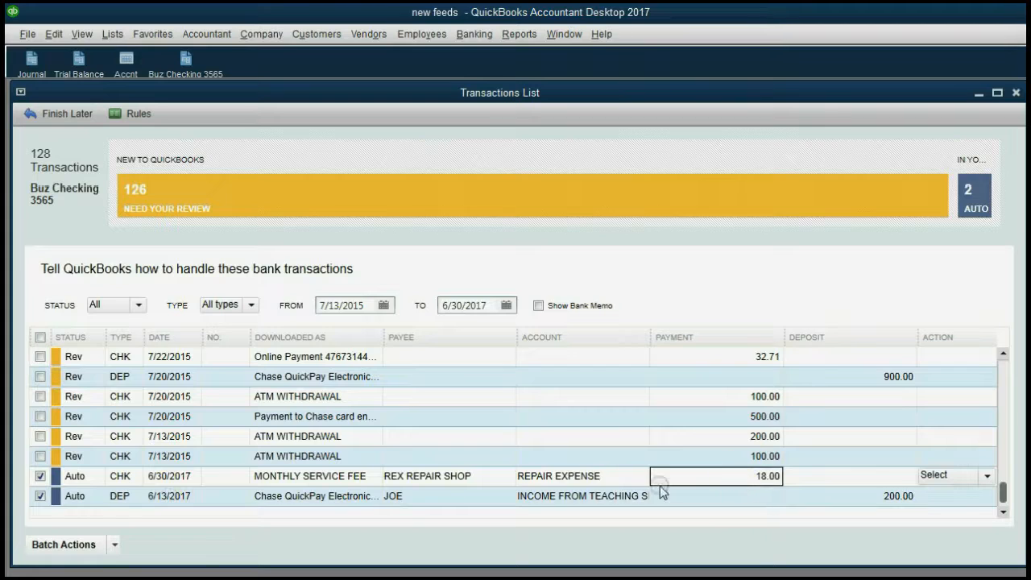
pyautogui.click(195, 482)
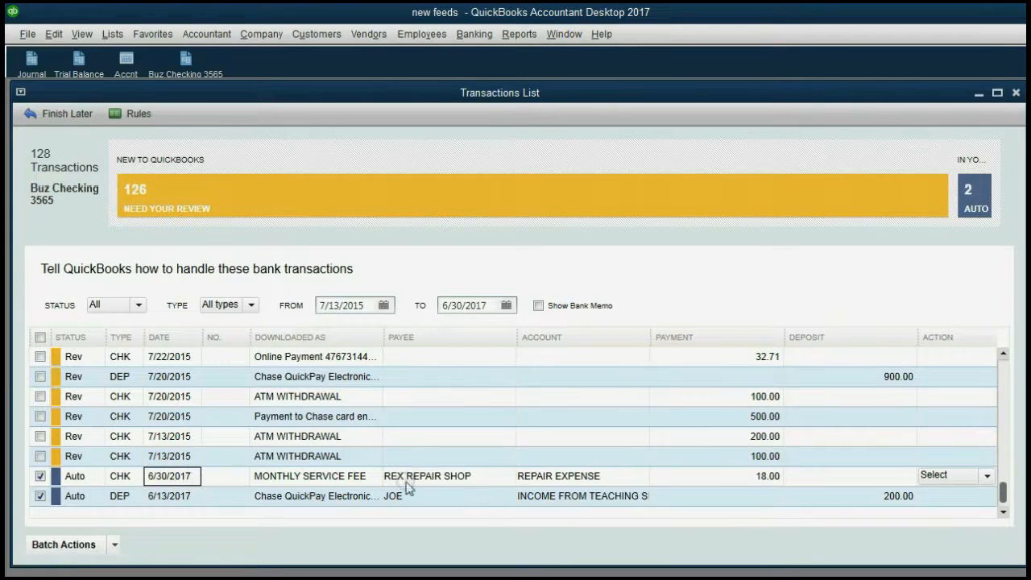
pyautogui.click(986, 476)
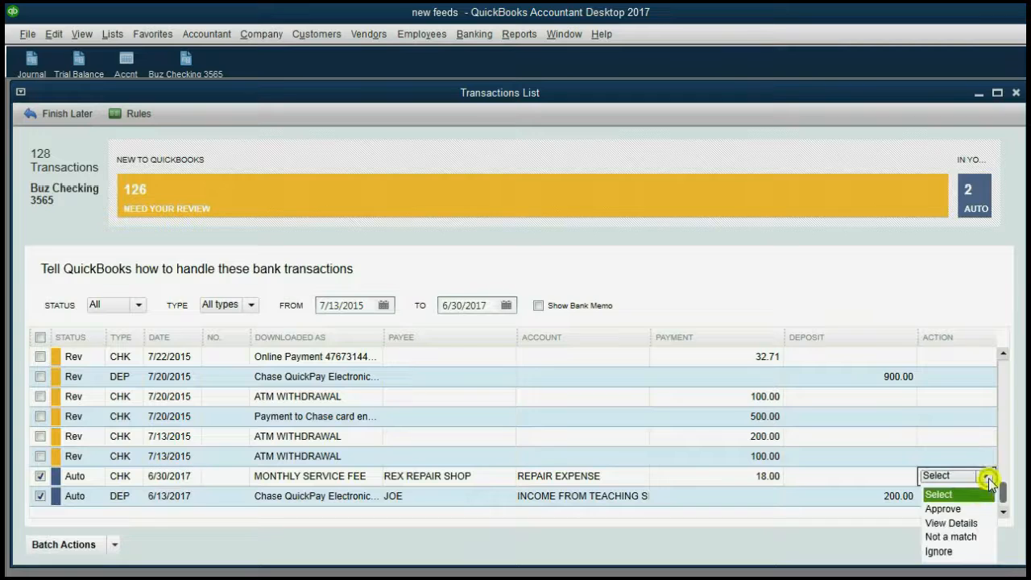
pyautogui.click(965, 537)
pyautogui.click(787, 503)
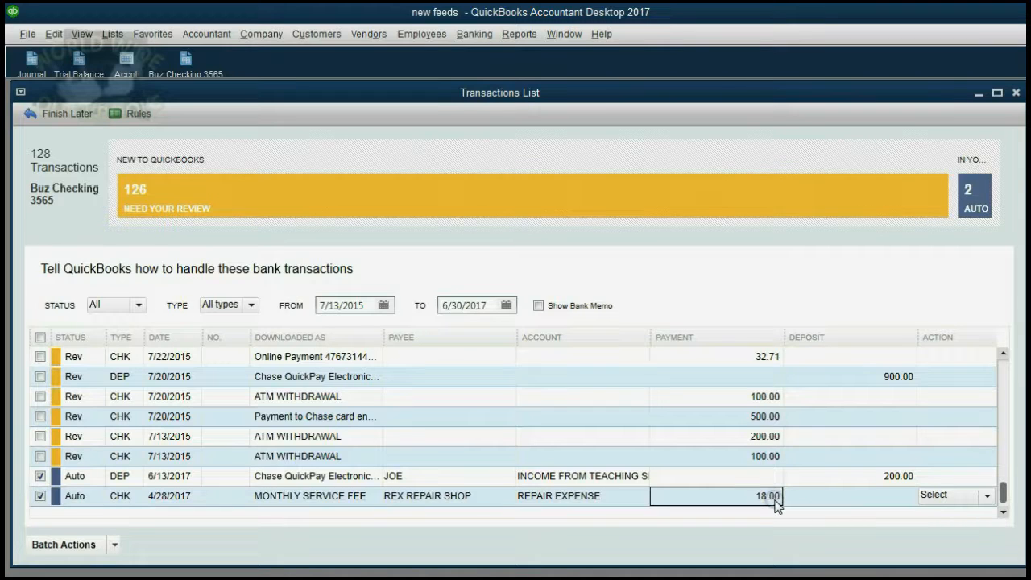
pyautogui.click(178, 498)
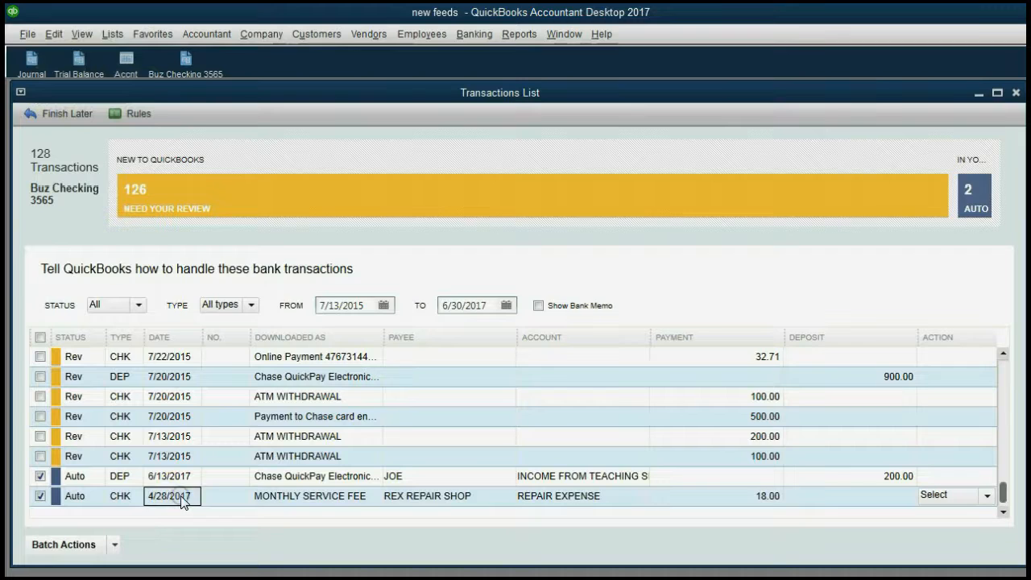
# Glance at the slides, then re-select the 5/31/2017 $18.00 service fee row before returning to the presentation
pyautogui.click(573, 579)
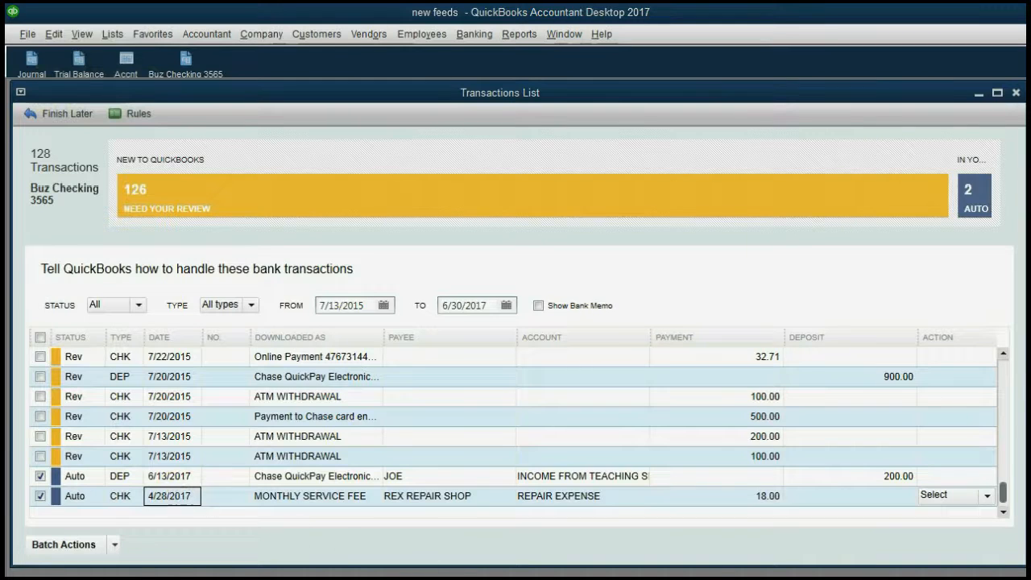
pyautogui.click(648, 524)
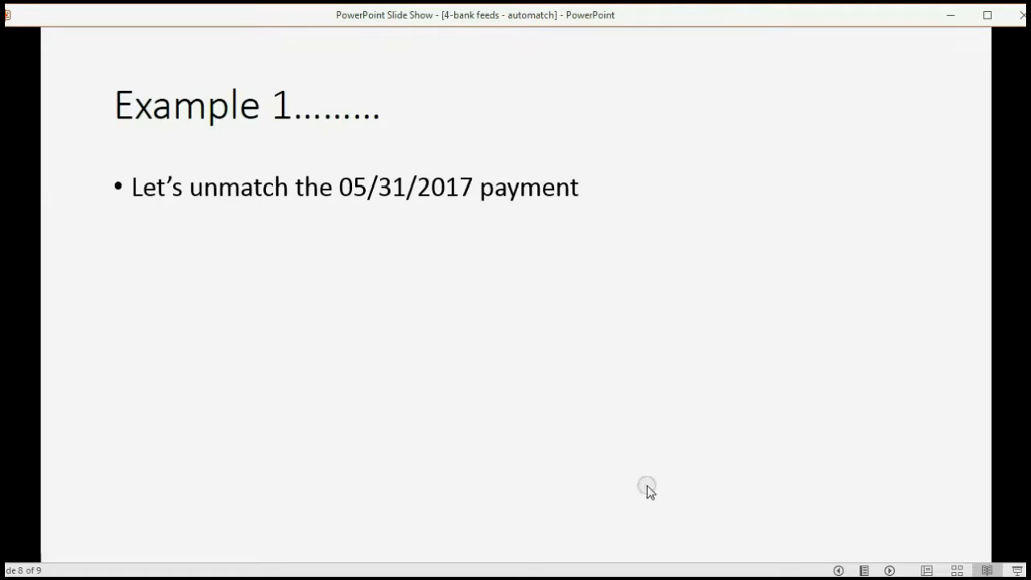
pyautogui.click(761, 577)
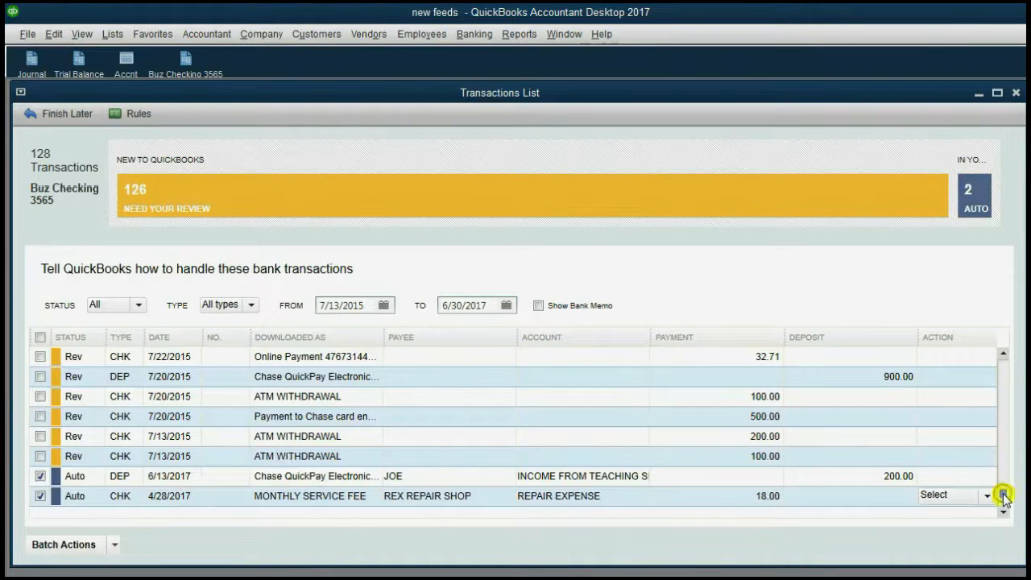
pyautogui.moveTo(1003, 491); pyautogui.dragTo(1013, 376)
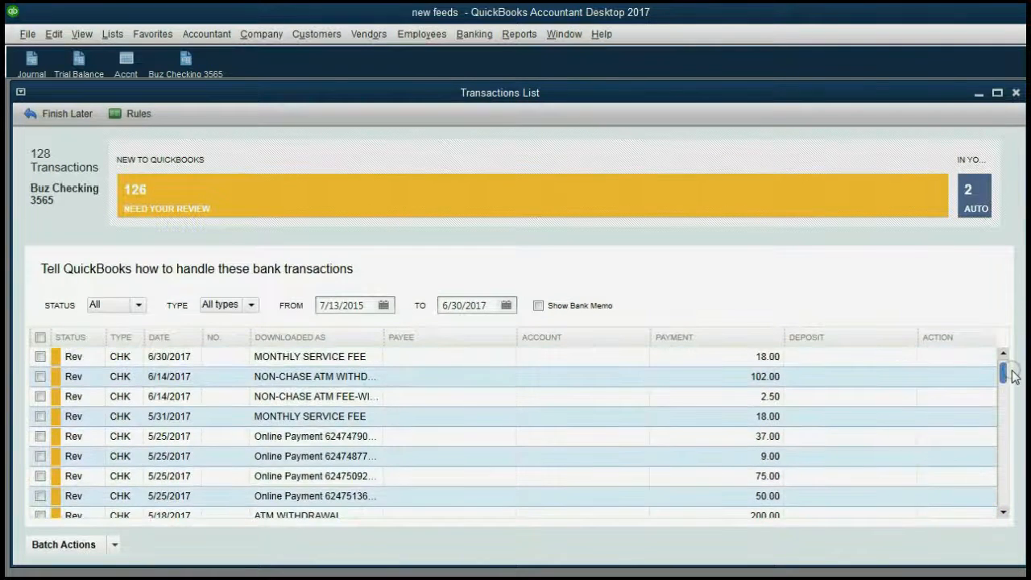
pyautogui.click(179, 420)
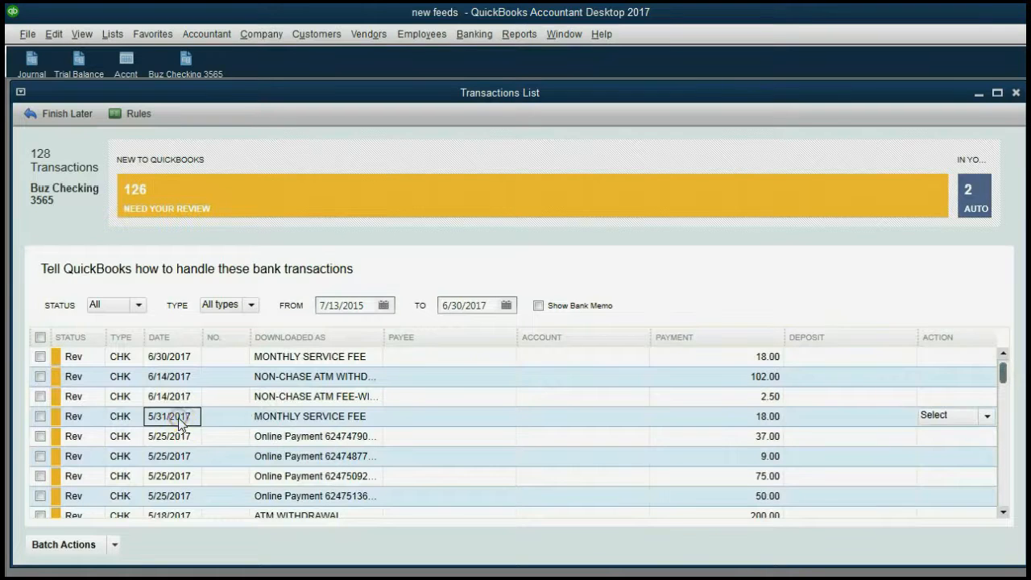
pyautogui.click(702, 427)
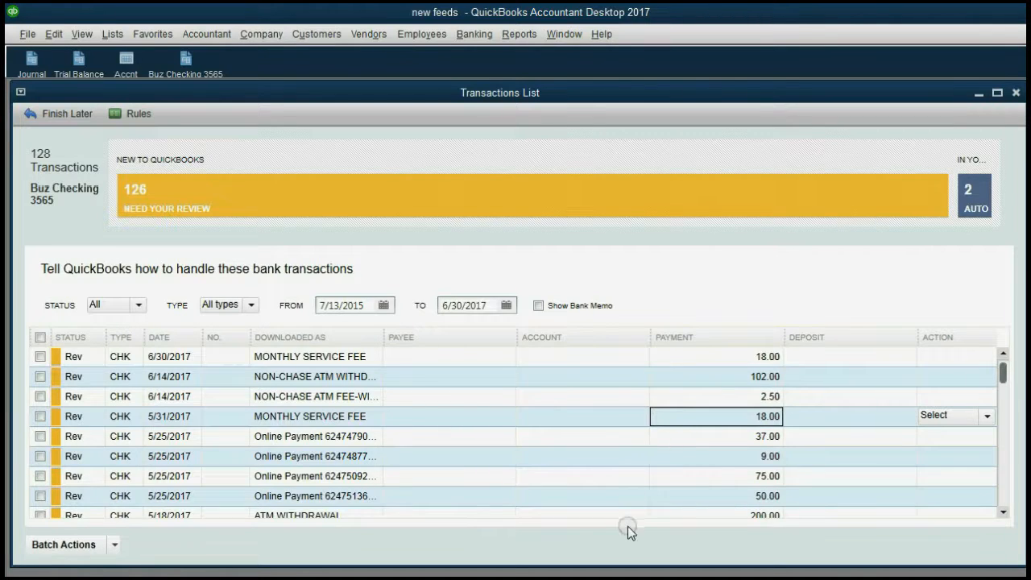
pyautogui.click(180, 417)
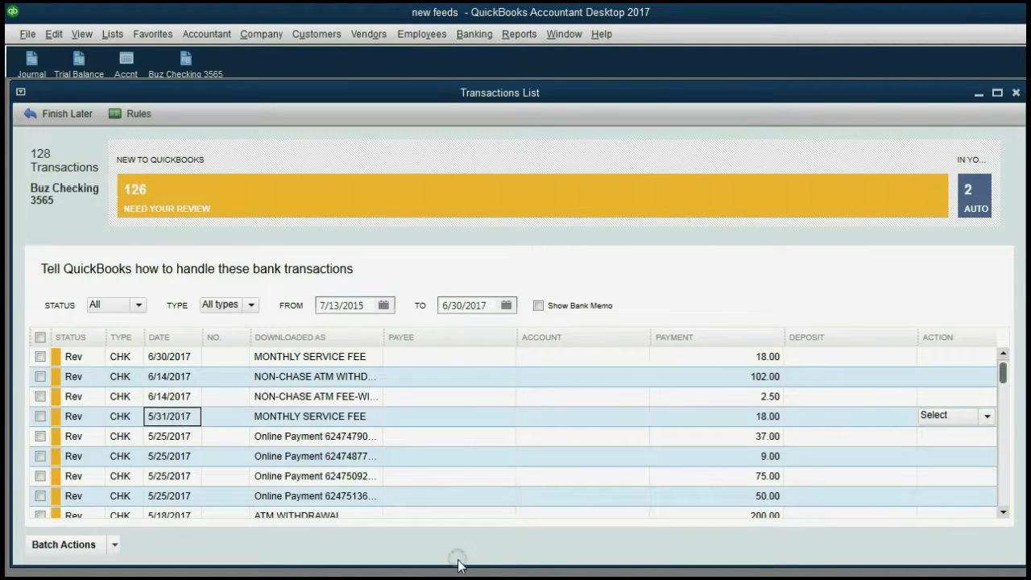
pyautogui.click(681, 579)
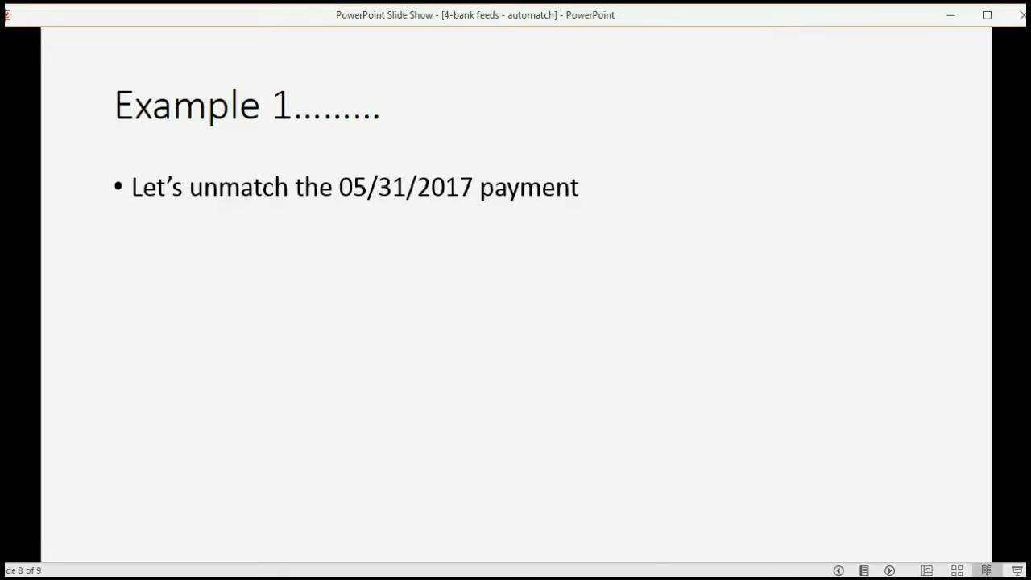
# Advance the slides past 'Where is it?' to Example 2, unmatching the 06/13/2017 deposit
pyautogui.click(890, 570)
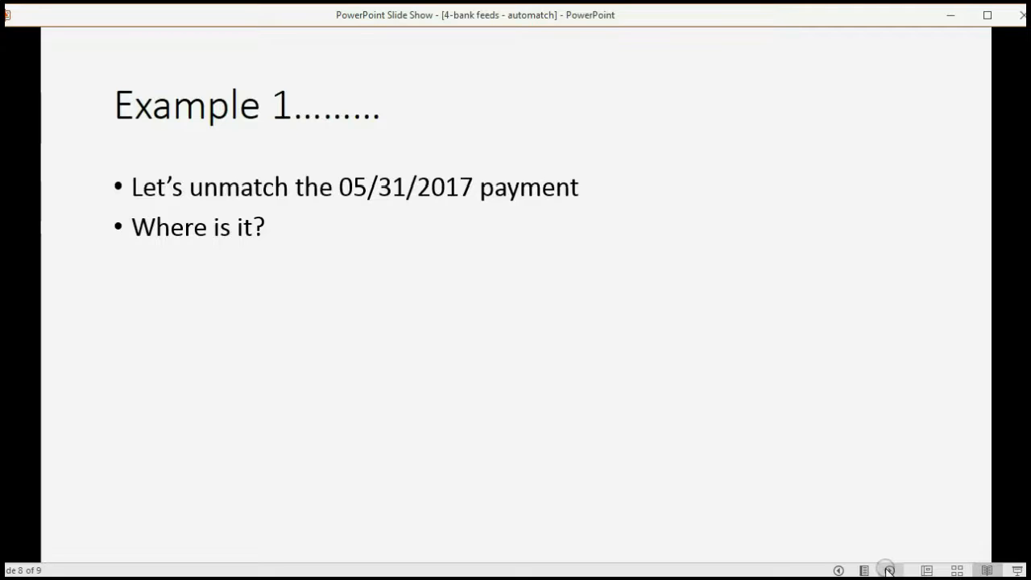
pyautogui.click(890, 570)
pyautogui.click(890, 571)
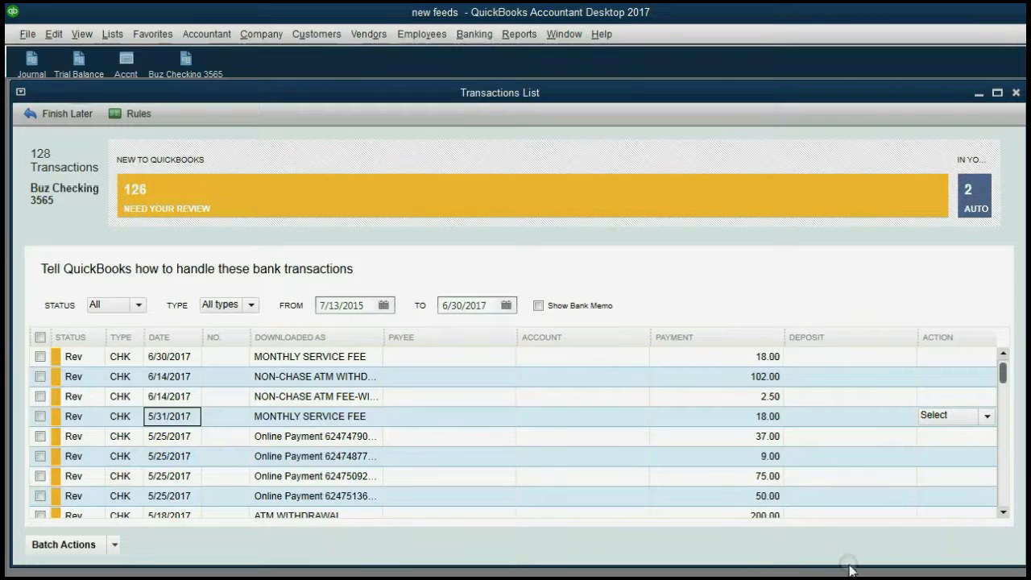
# Mark the auto-matched 6/13/2017 $200 deposit as Not a match
pyautogui.moveTo(1003, 375); pyautogui.dragTo(979, 517)
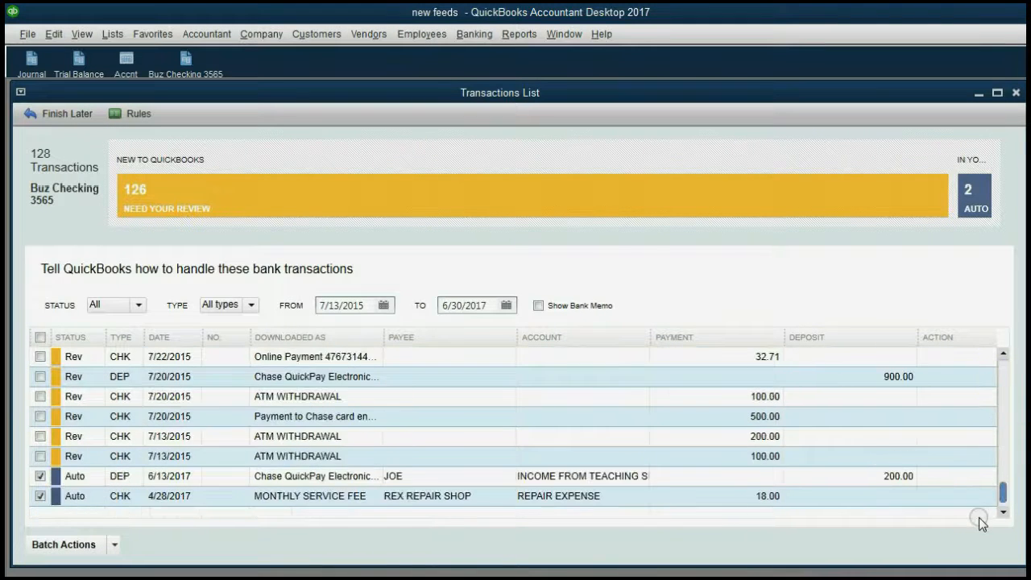
pyautogui.click(171, 479)
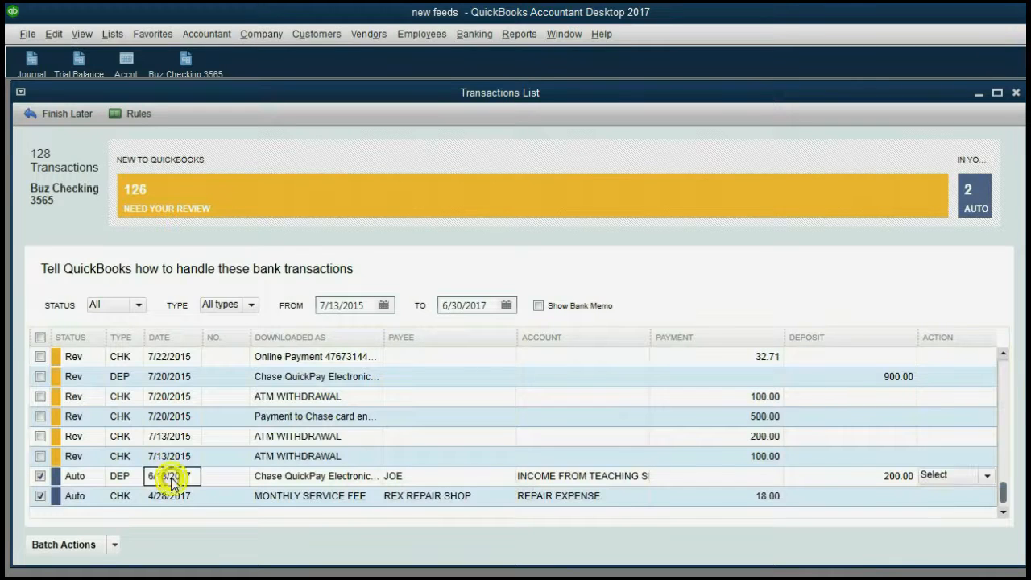
pyautogui.click(984, 477)
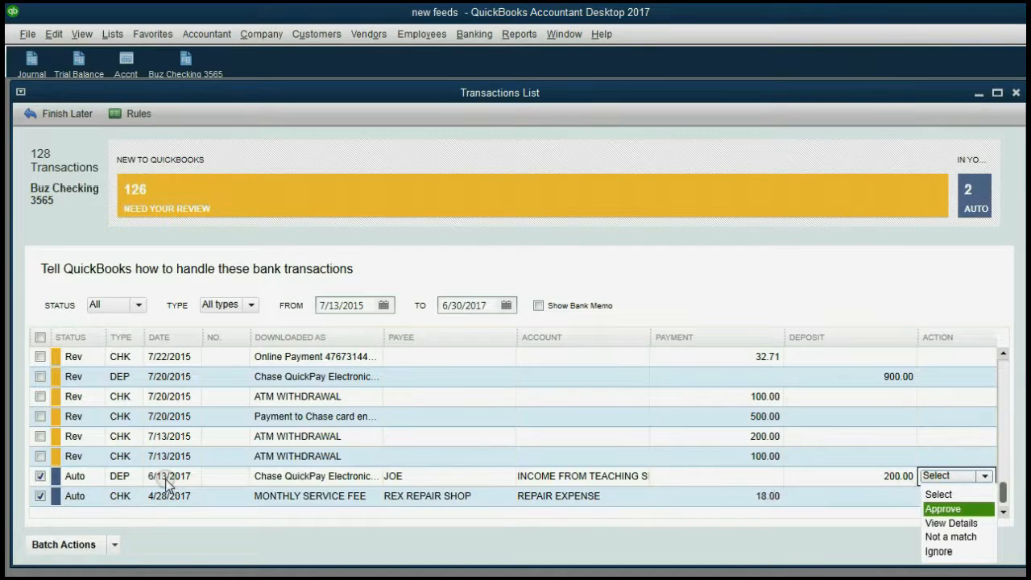
pyautogui.click(969, 539)
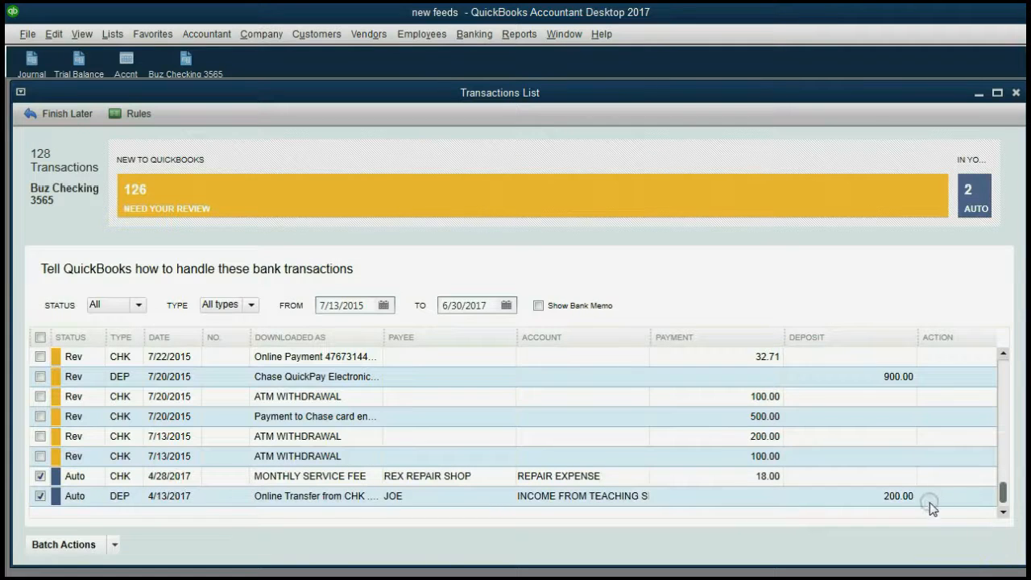
pyautogui.moveTo(921, 493)
pyautogui.click(895, 498)
pyautogui.click(761, 477)
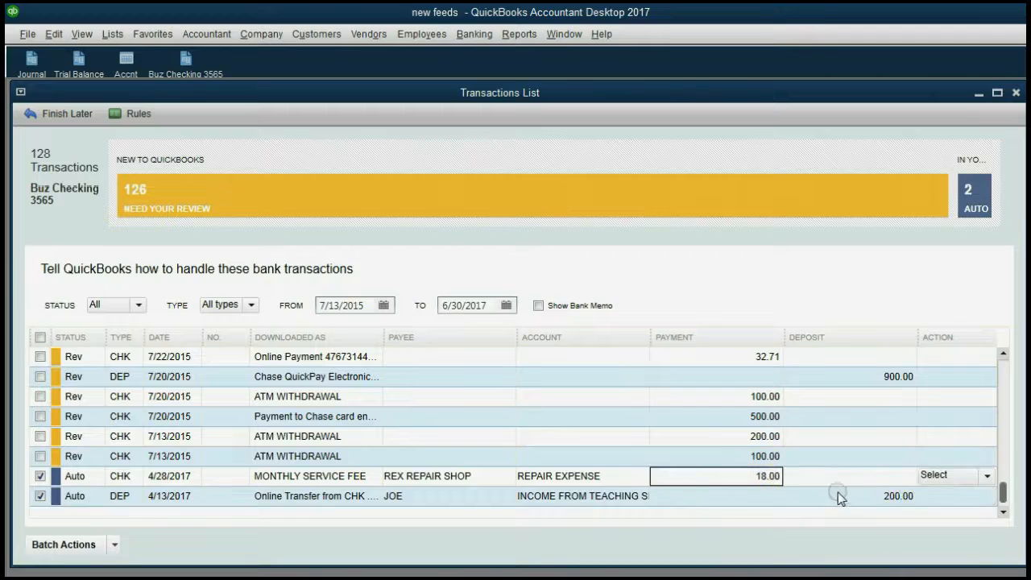
pyautogui.click(860, 497)
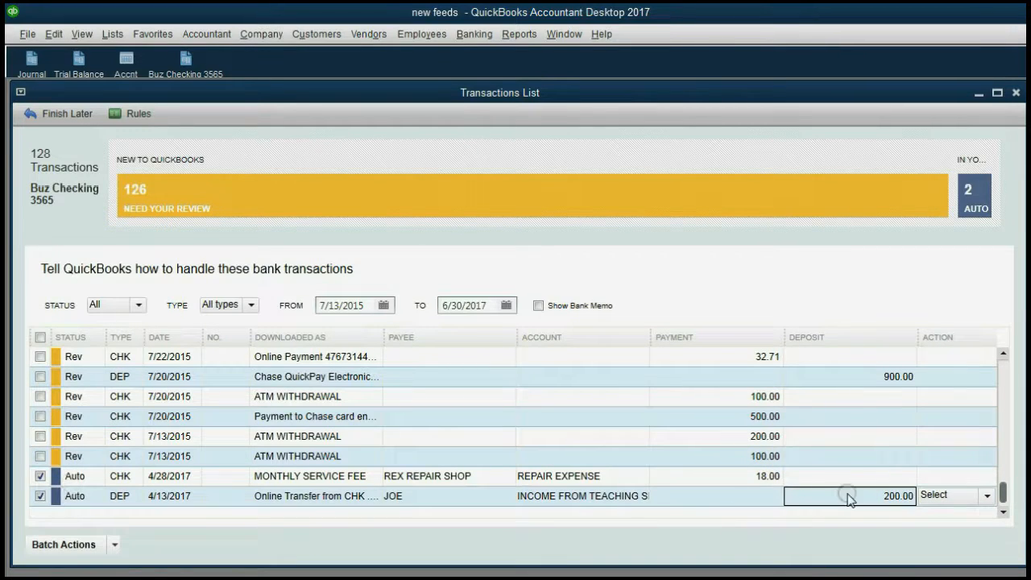
pyautogui.click(254, 517)
pyautogui.click(190, 497)
# Open Match to Existing Transaction for the 6/13/2017 deposit, answering No to discarding changes
pyautogui.moveTo(1003, 492); pyautogui.dragTo(1019, 372)
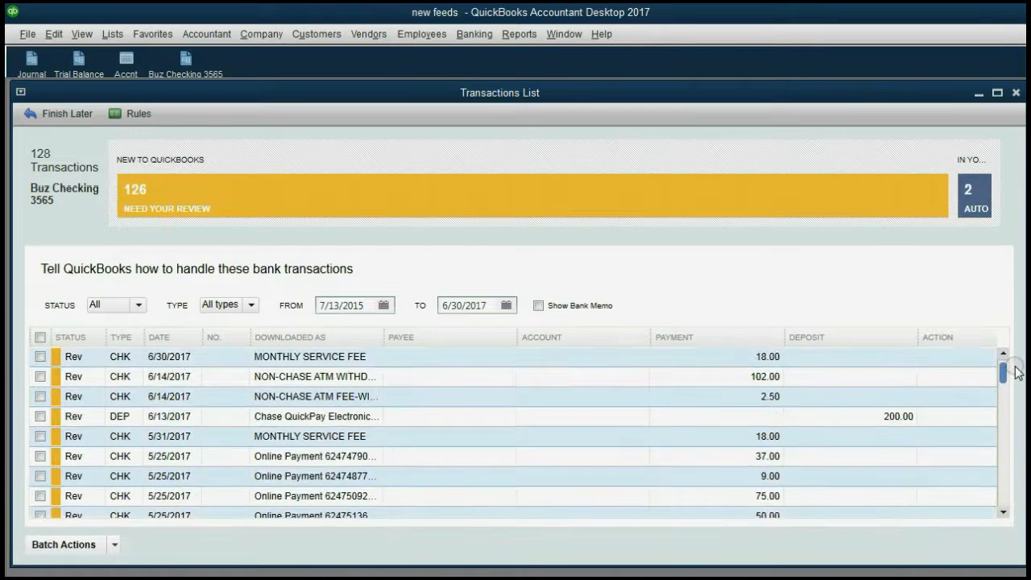
pyautogui.click(842, 416)
pyautogui.click(190, 416)
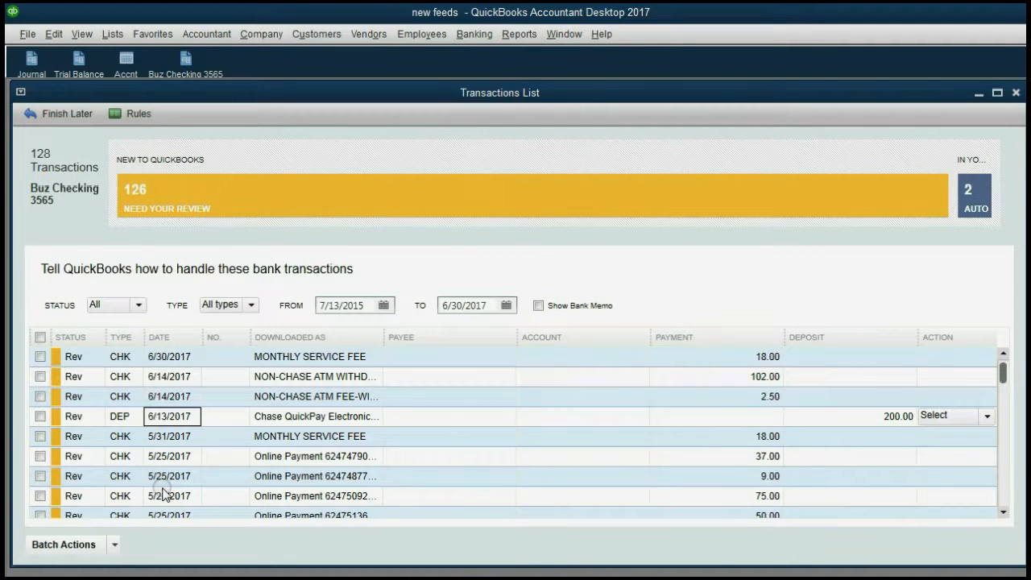
pyautogui.click(986, 416)
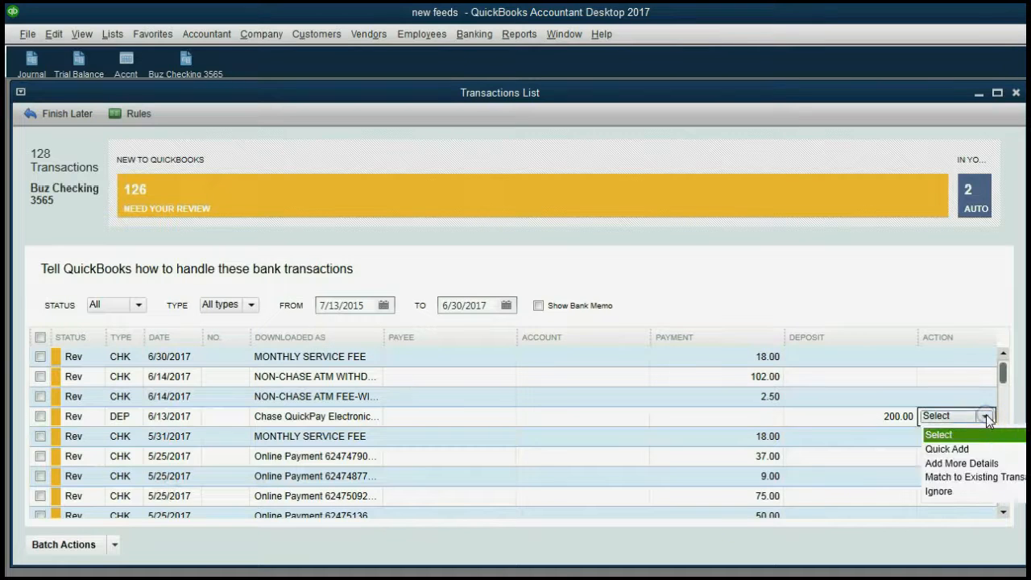
pyautogui.click(985, 477)
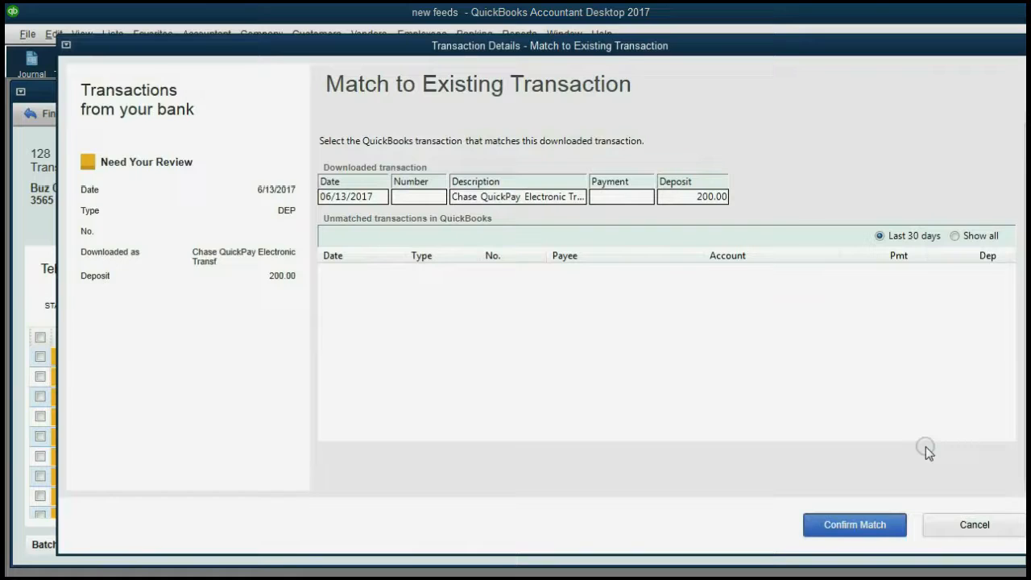
pyautogui.click(1022, 45)
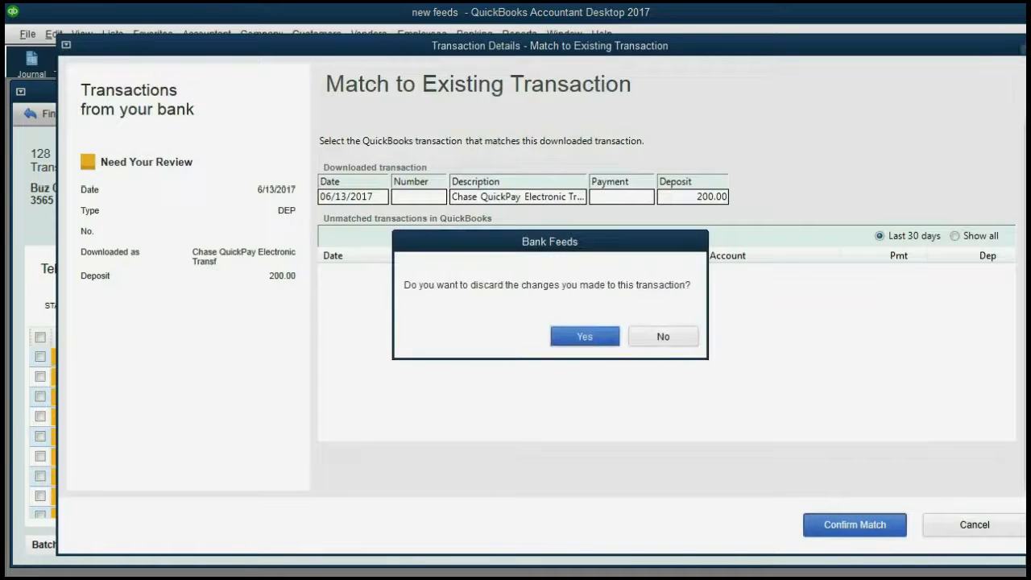
pyautogui.click(675, 339)
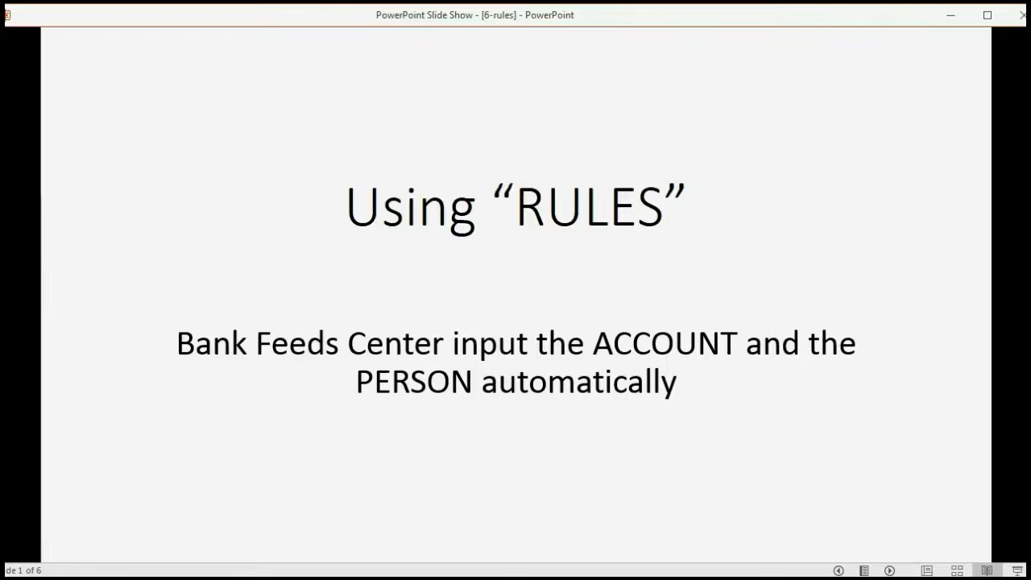
# Advance the rules deck to the Downloaded As slide, then return to the Buz Checking 3565 Transactions List
pyautogui.press('Right')
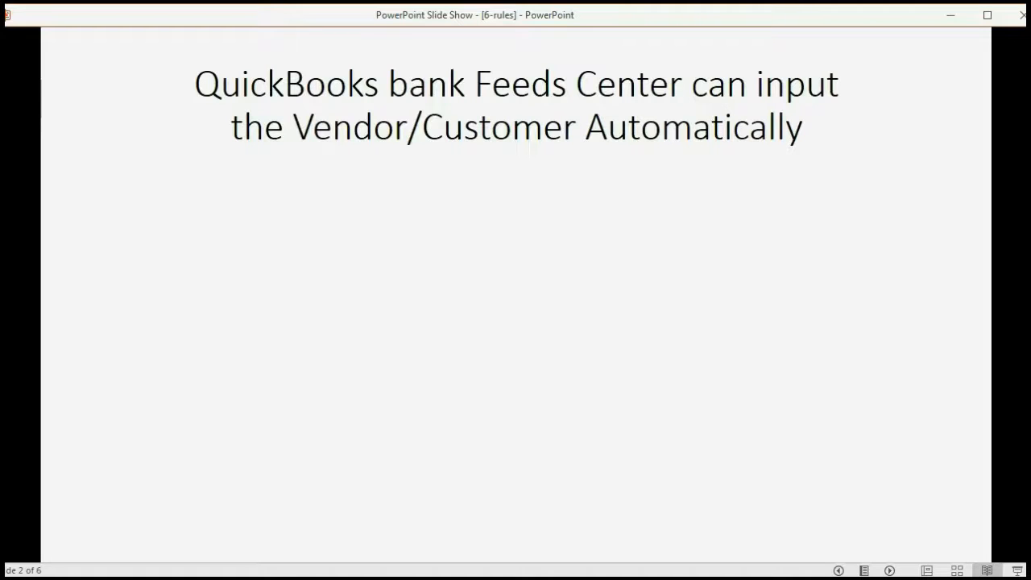
pyautogui.press('Right')
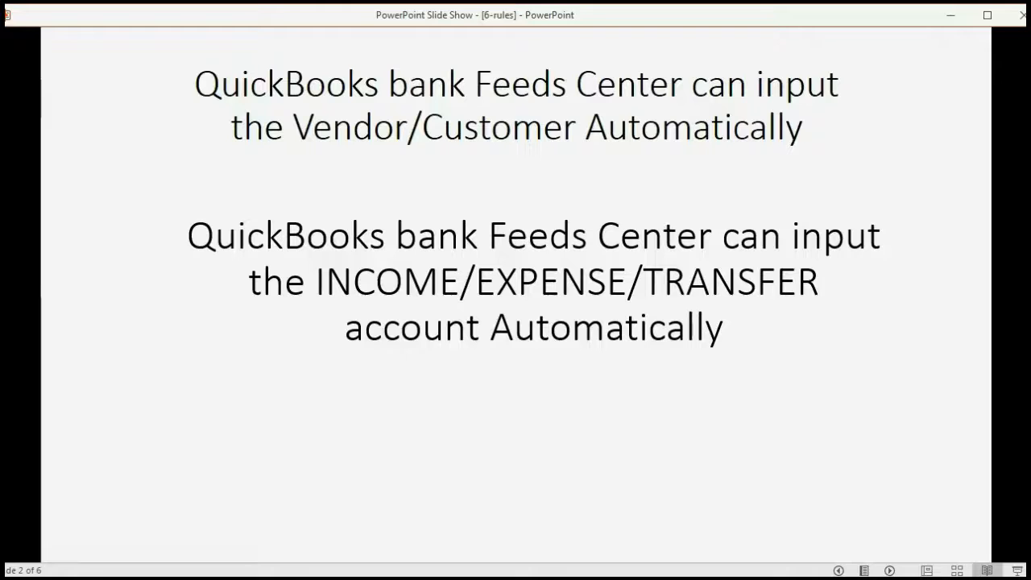
pyautogui.press('Right')
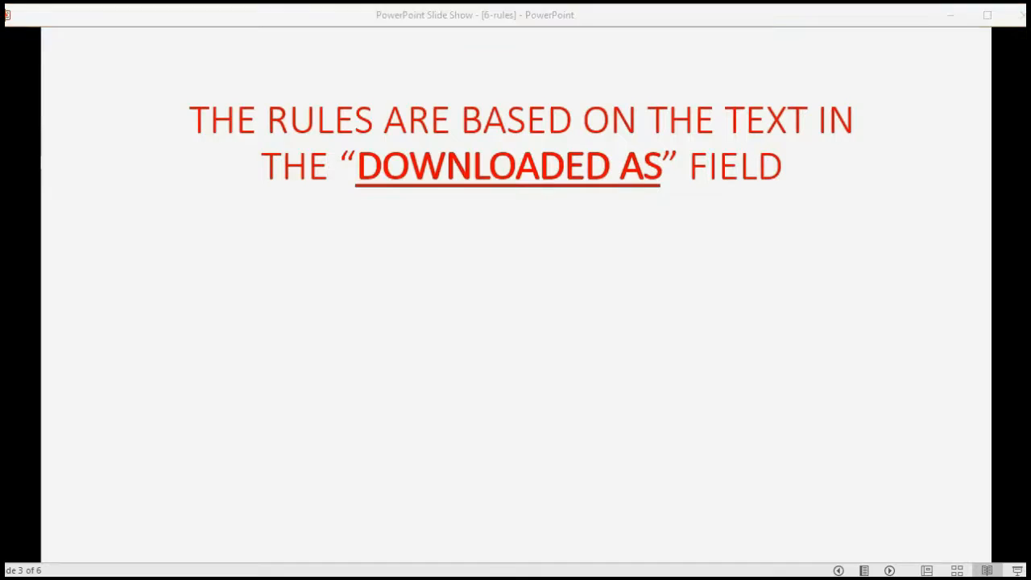
pyautogui.hotkey('alt', 'Tab')
pyautogui.moveTo(614, 102); pyautogui.dragTo(622, 94)
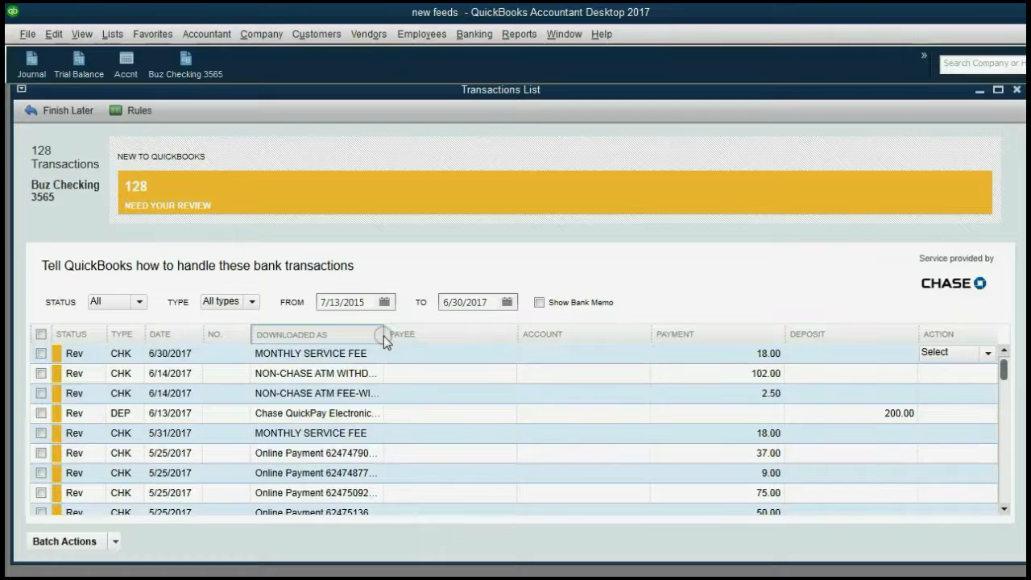
# Widen the Downloaded As column, turn on Show Bank Memo, and fine-tune the column boundary
pyautogui.moveTo(384, 336); pyautogui.dragTo(466, 343)
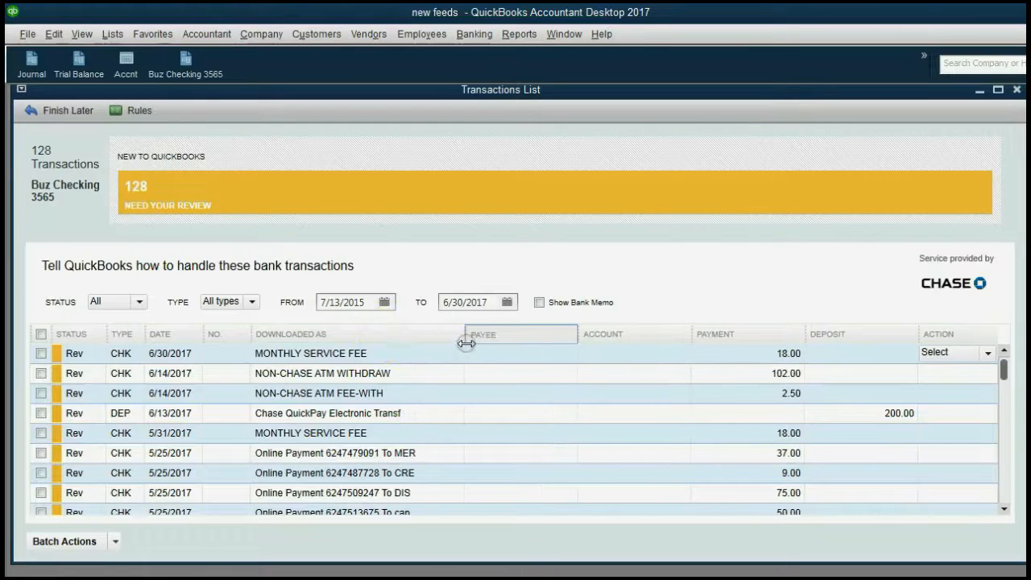
pyautogui.click(538, 303)
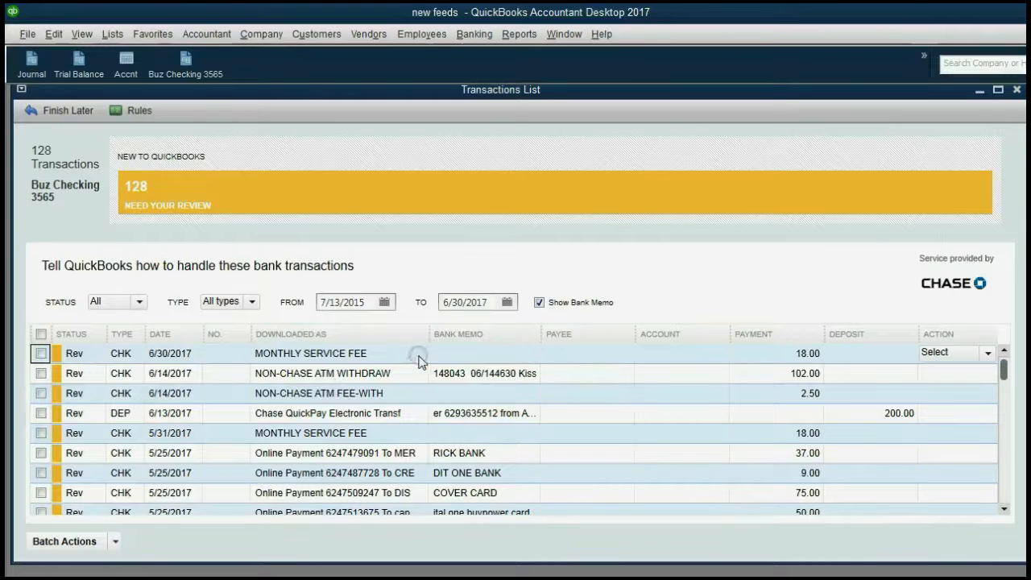
pyautogui.moveTo(432, 328); pyautogui.dragTo(427, 328)
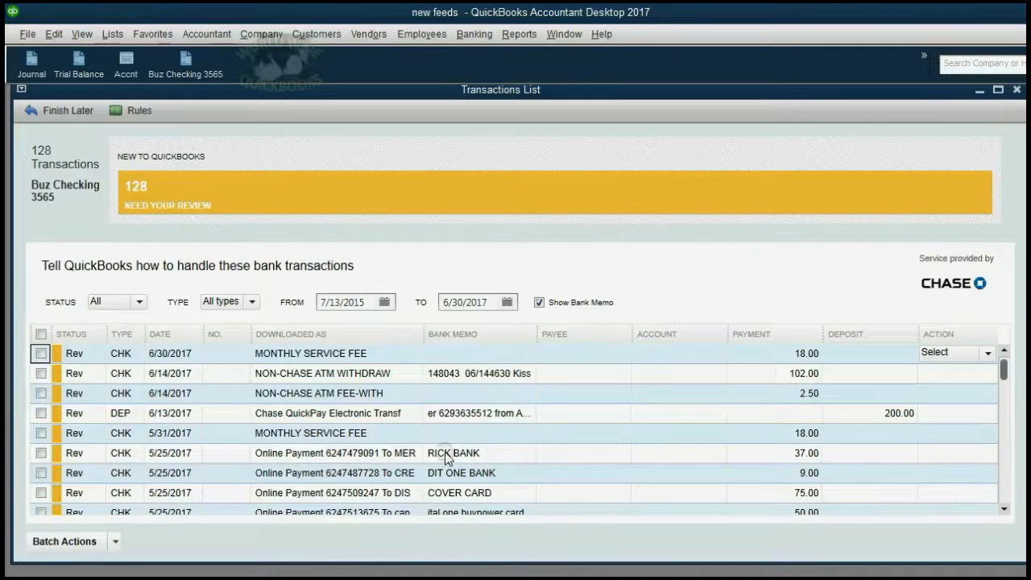
pyautogui.moveTo(425, 335); pyautogui.dragTo(436, 334)
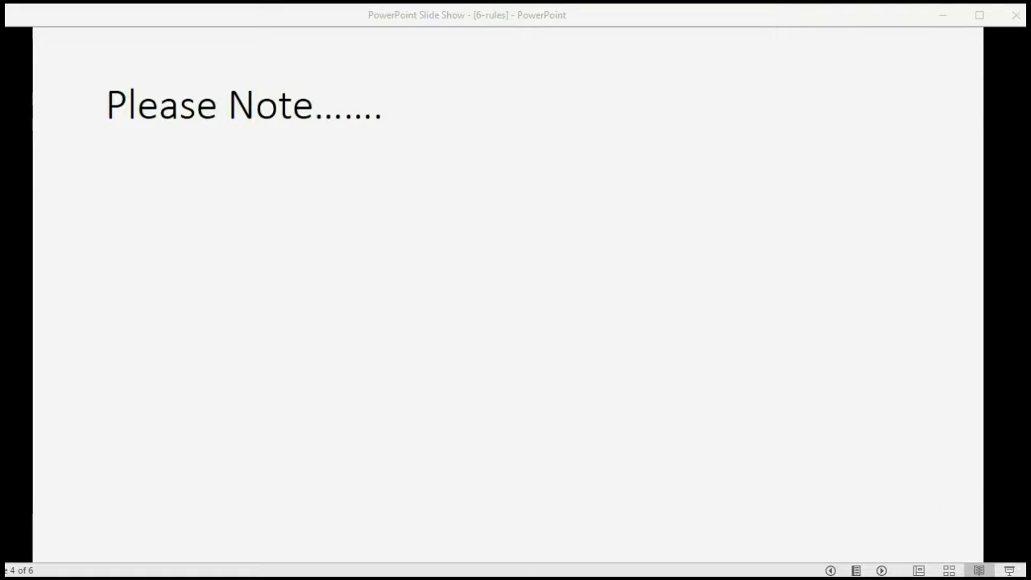
# Advance through the 'Please Note…' bullets to the 'For Example…' Chase-bank service fee rule slide, then return to QuickBooks
pyautogui.click(881, 571)
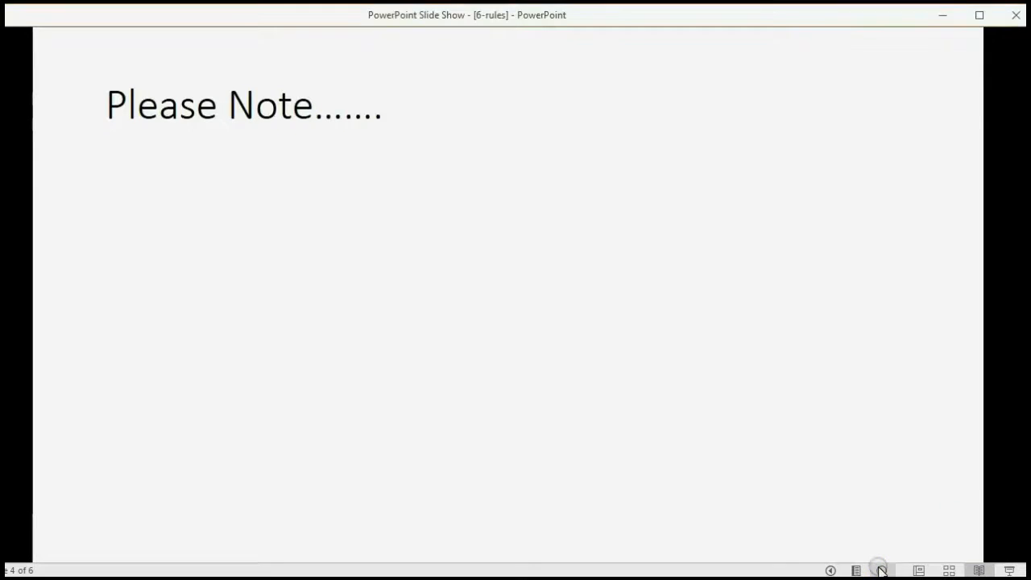
pyautogui.click(882, 571)
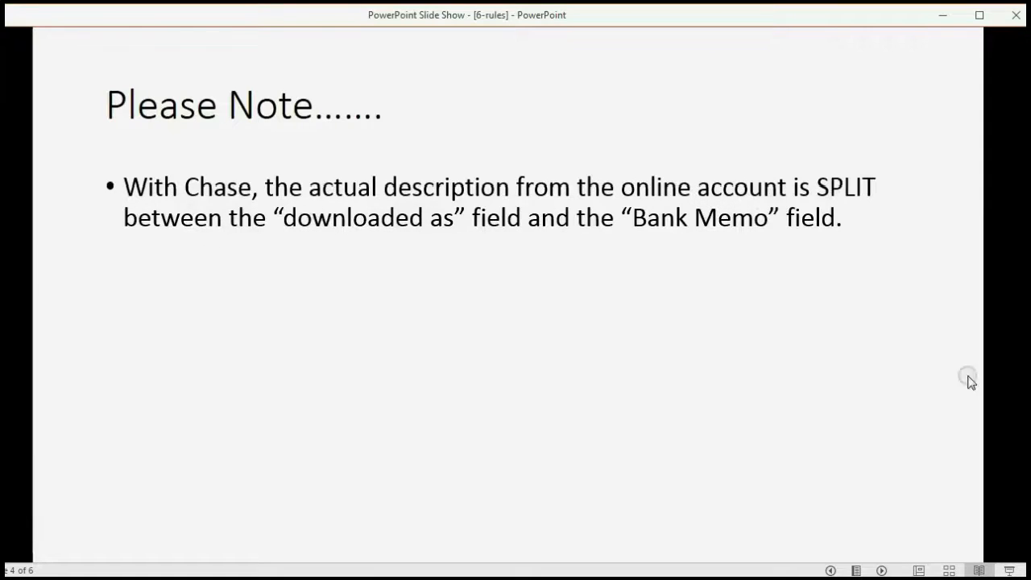
pyautogui.click(902, 360)
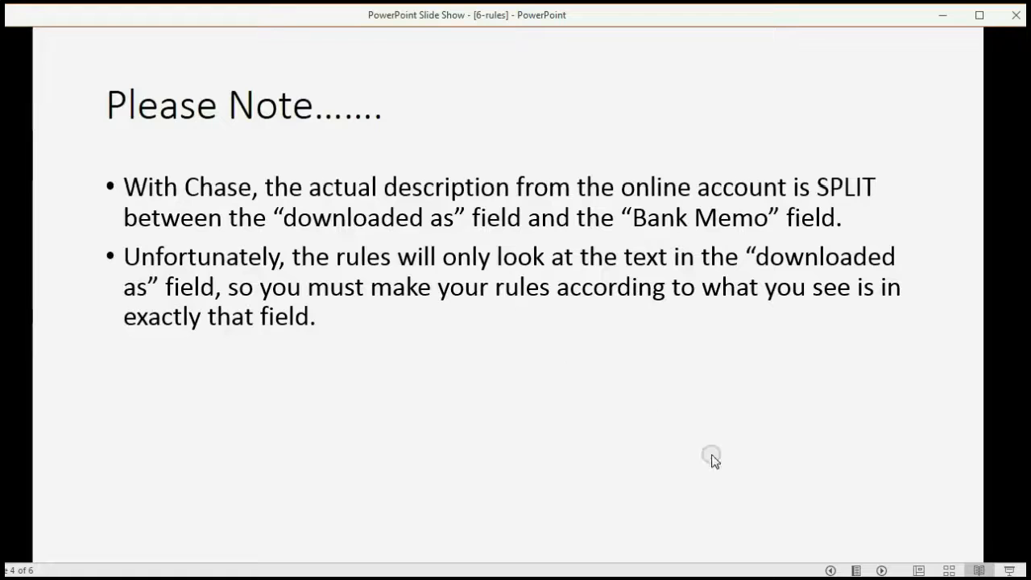
pyautogui.click(882, 570)
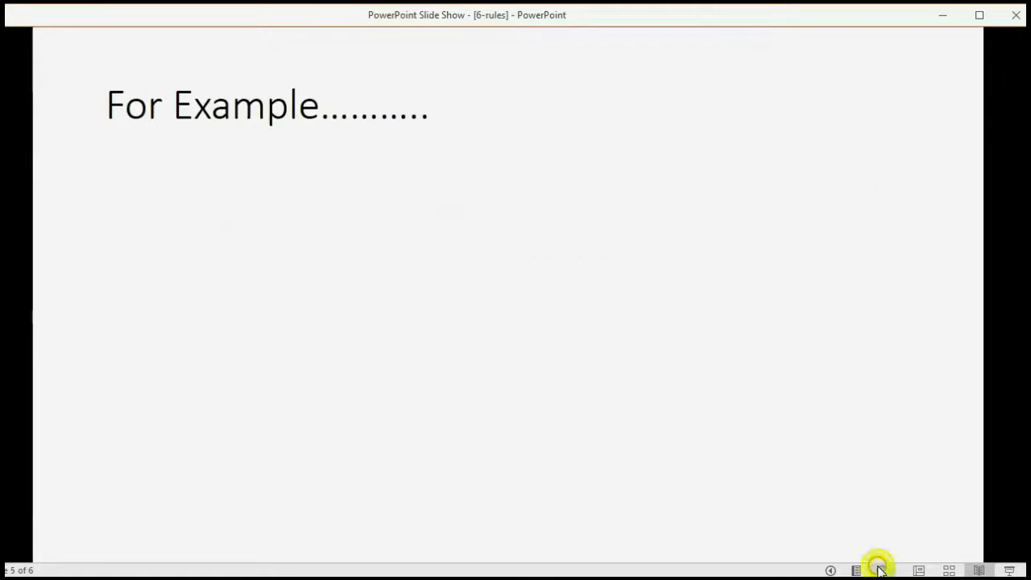
pyautogui.click(881, 570)
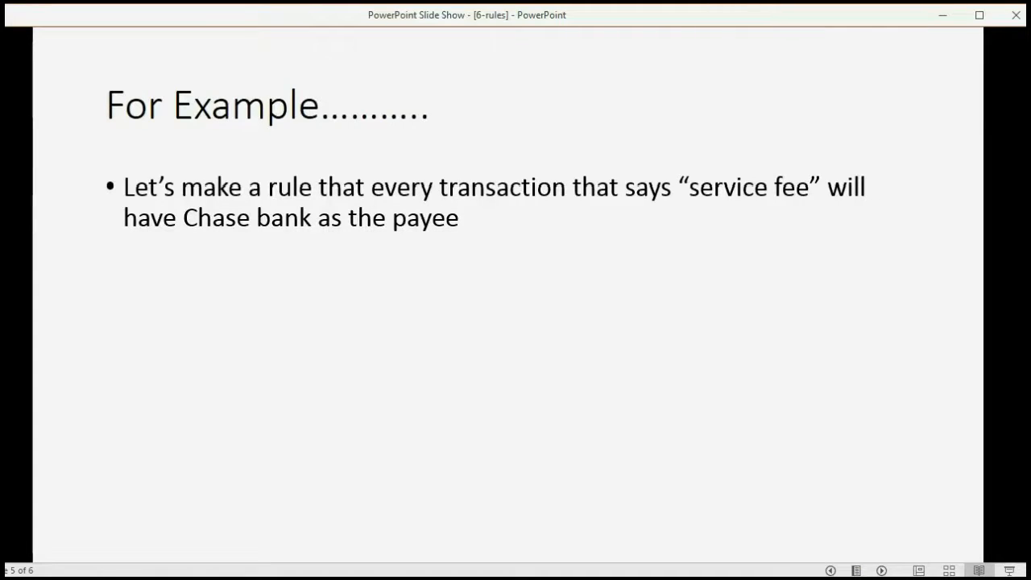
pyautogui.hotkey('alt', 'Tab')
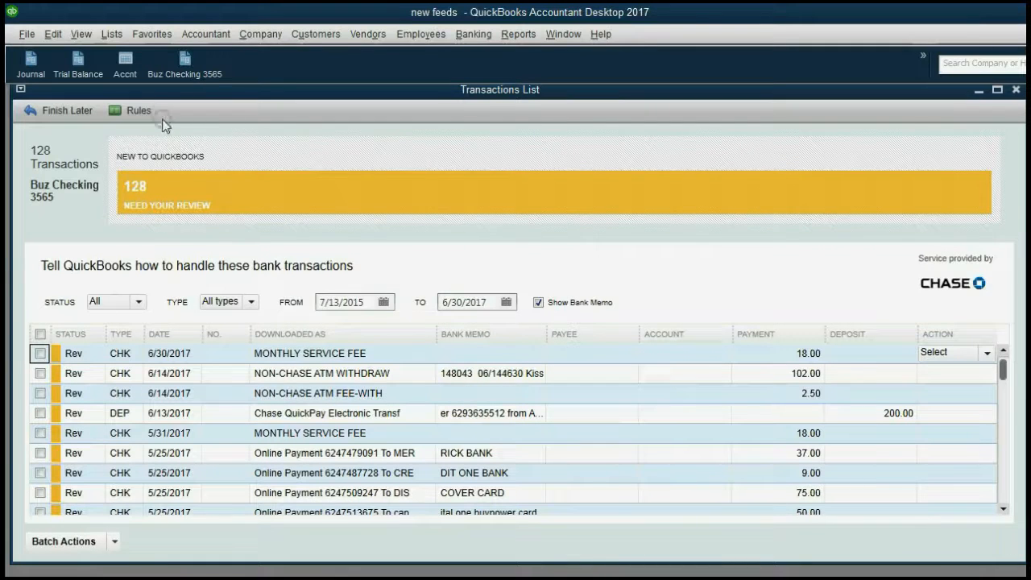
# Open the Rules List and choose Manage Rules > Add New for a blank rule
pyautogui.click(136, 110)
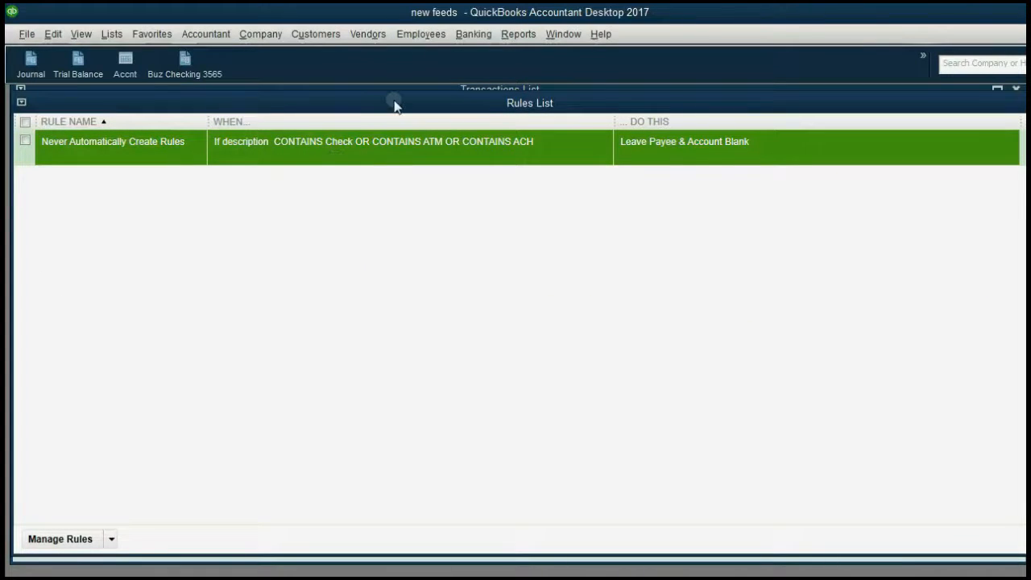
pyautogui.moveTo(395, 104); pyautogui.dragTo(402, 106)
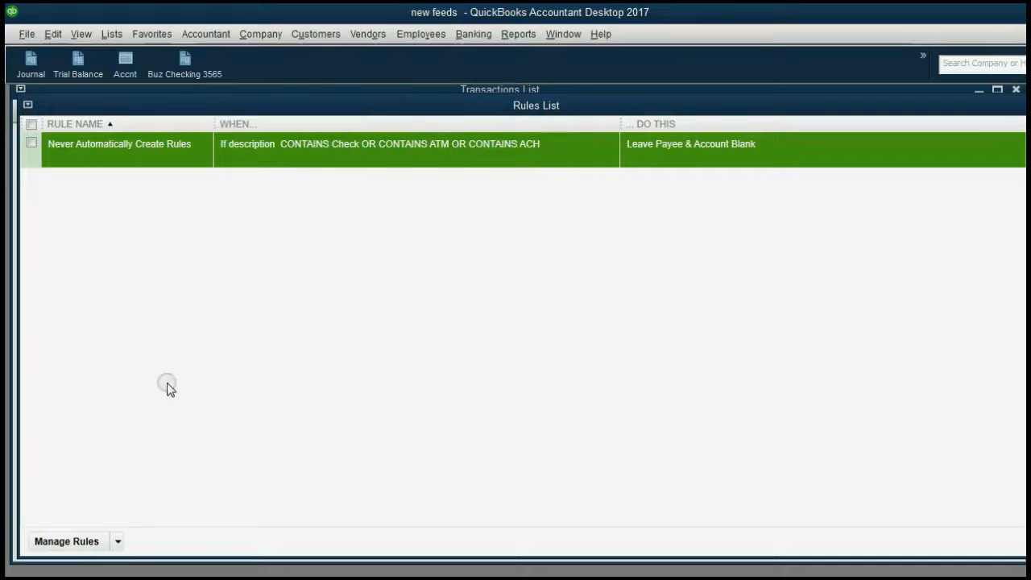
pyautogui.click(116, 541)
pyautogui.click(108, 506)
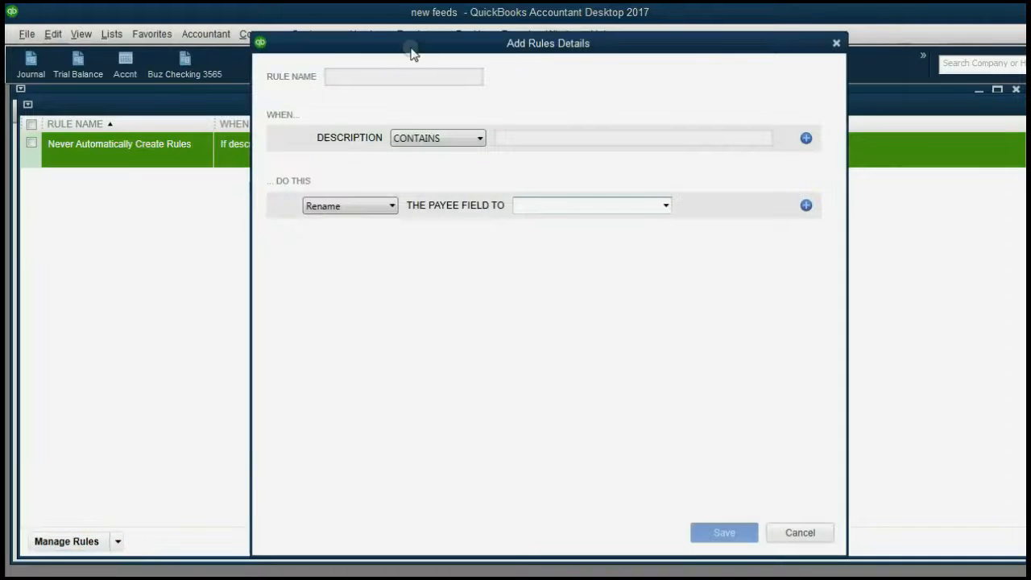
# Name the new rule 'service fee' and copy that name
pyautogui.moveTo(414, 42); pyautogui.dragTo(398, 44)
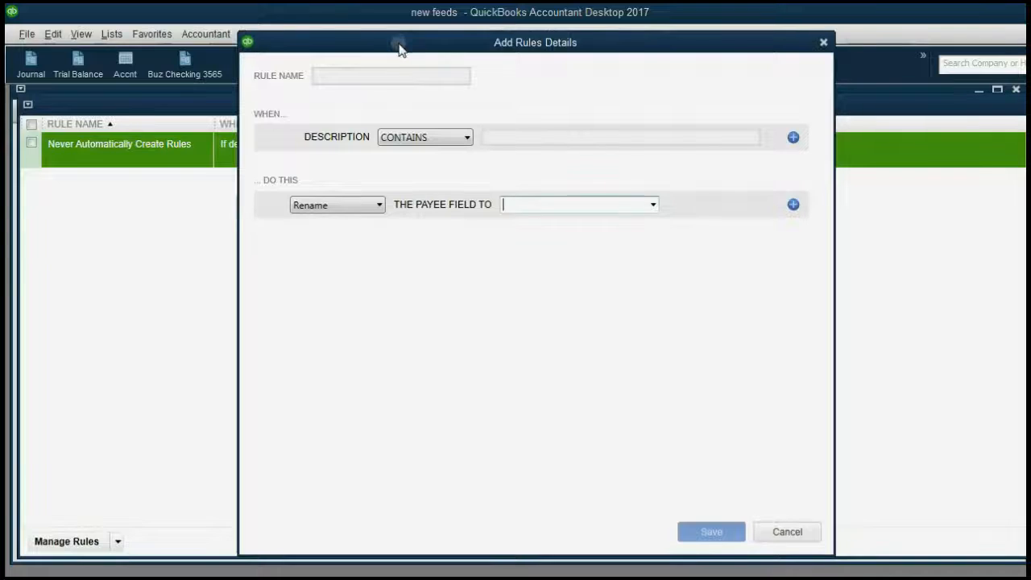
pyautogui.click(391, 76)
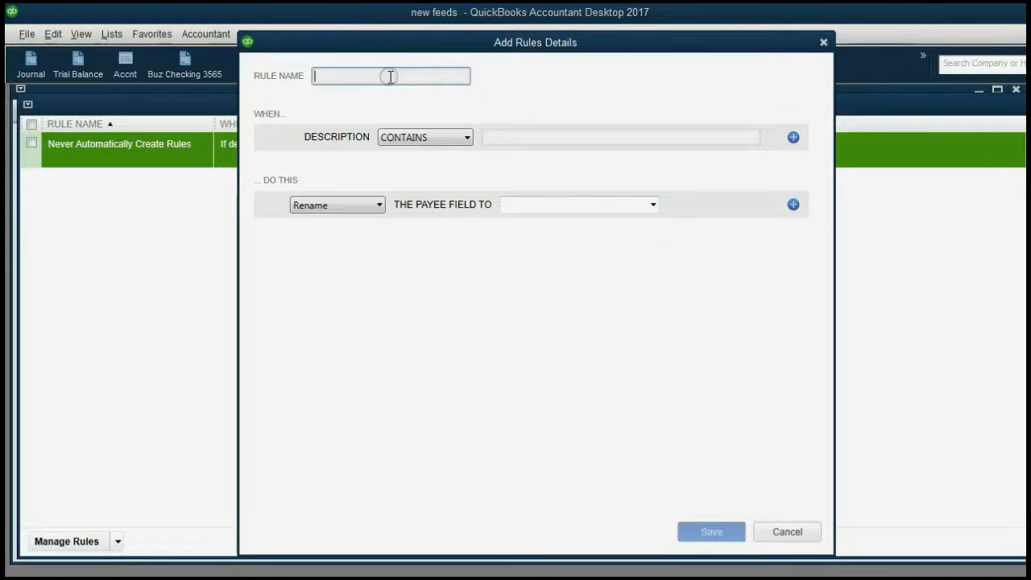
pyautogui.click(564, 578)
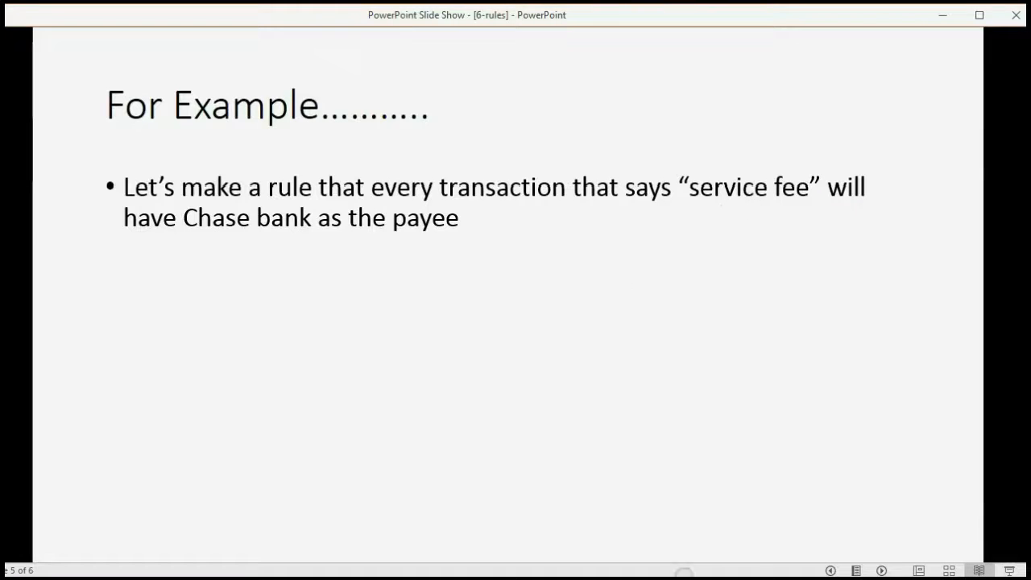
pyautogui.click(684, 579)
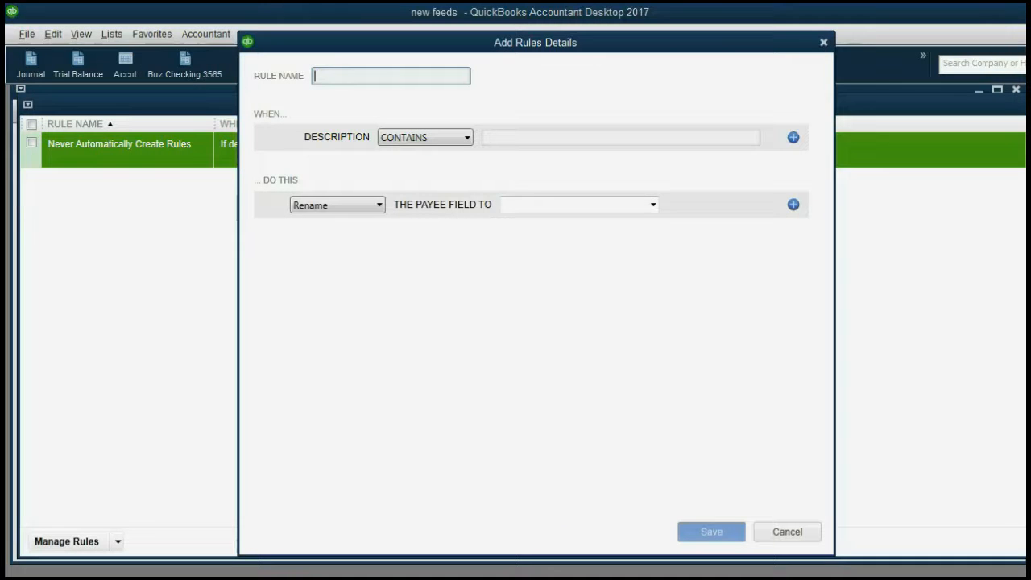
pyautogui.click(387, 75)
pyautogui.write('service fee')
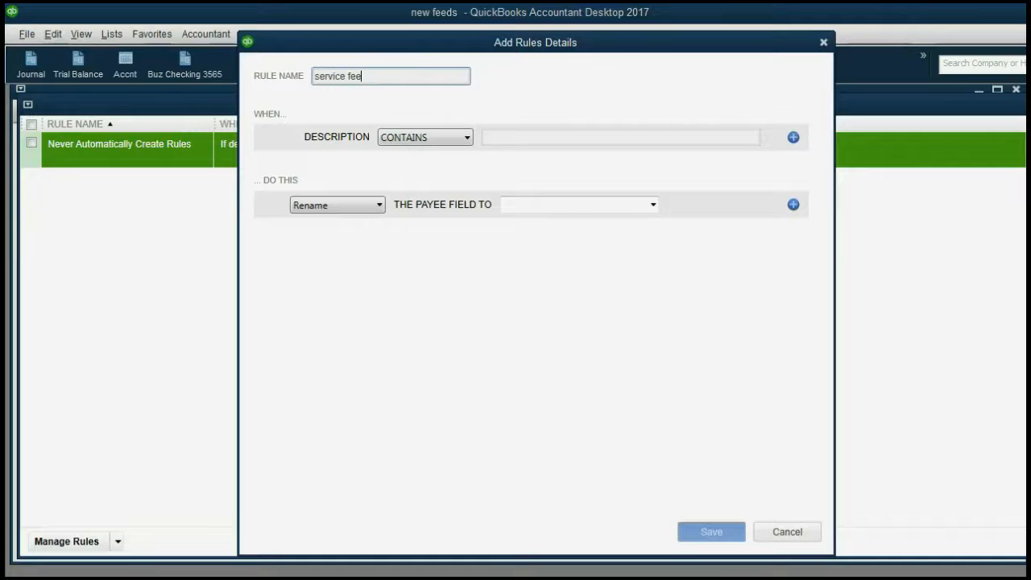
pyautogui.moveTo(391, 75); pyautogui.dragTo(321, 77)
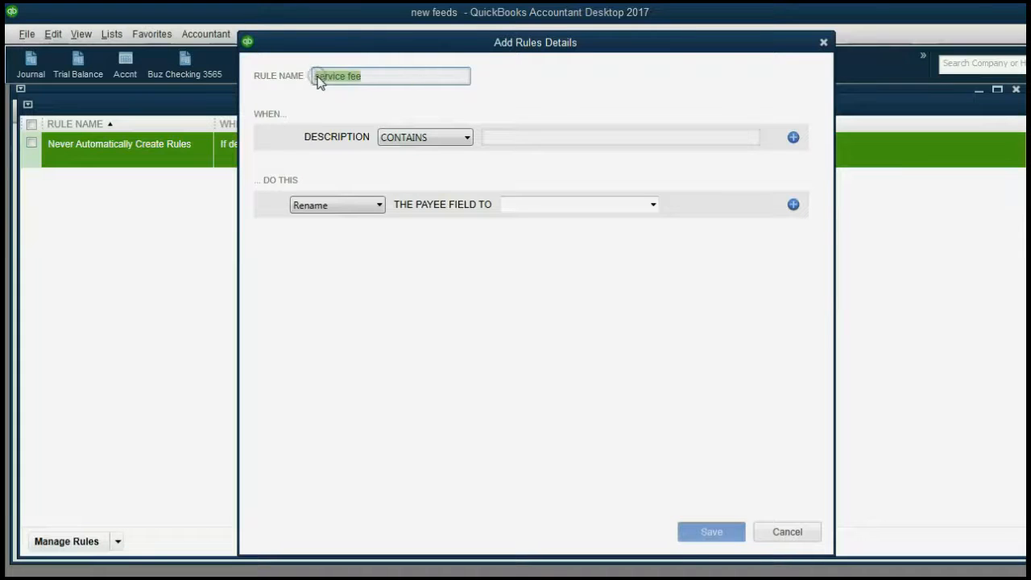
pyautogui.rightClick(319, 80)
pyautogui.click(343, 104)
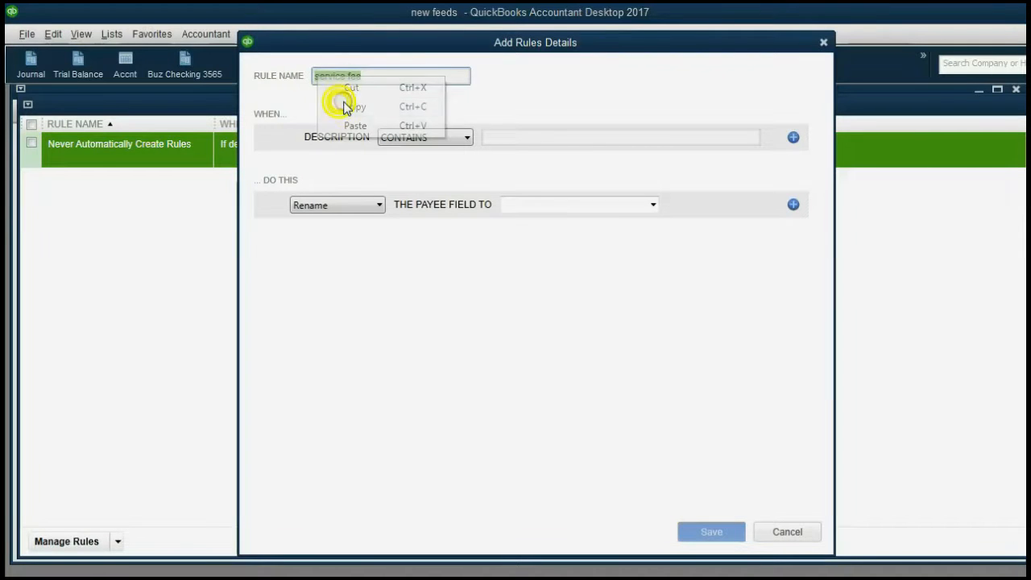
# Set the condition Description contains 'service fee', rename the payee to chase, and save the rule
pyautogui.click(513, 138)
pyautogui.rightClick(514, 138)
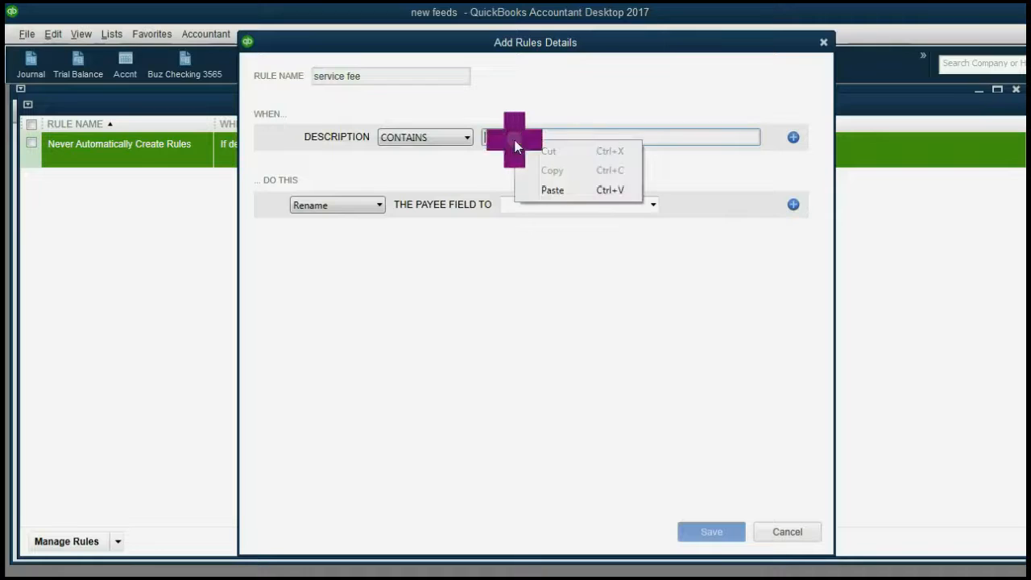
pyautogui.click(552, 191)
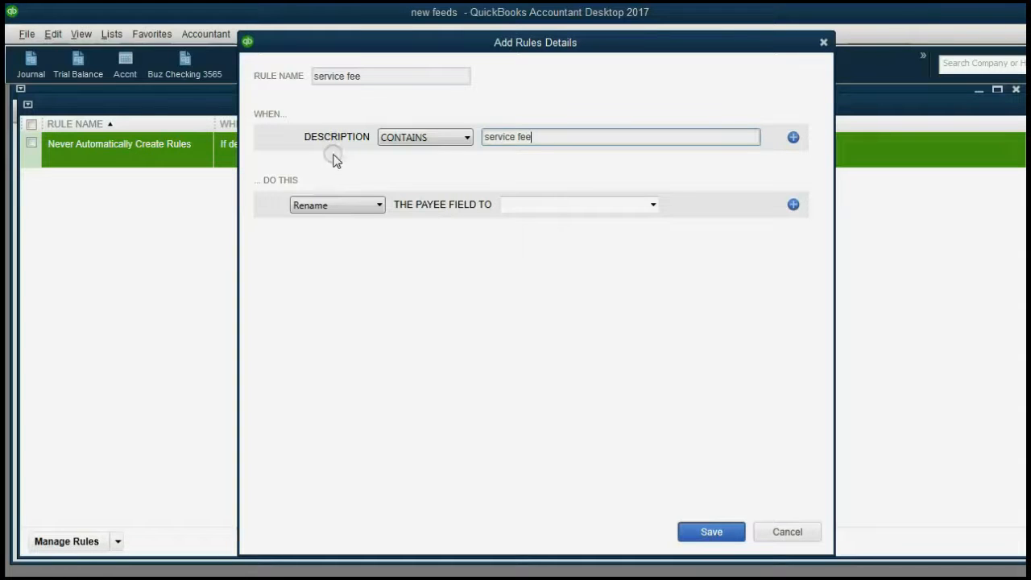
pyautogui.click(653, 204)
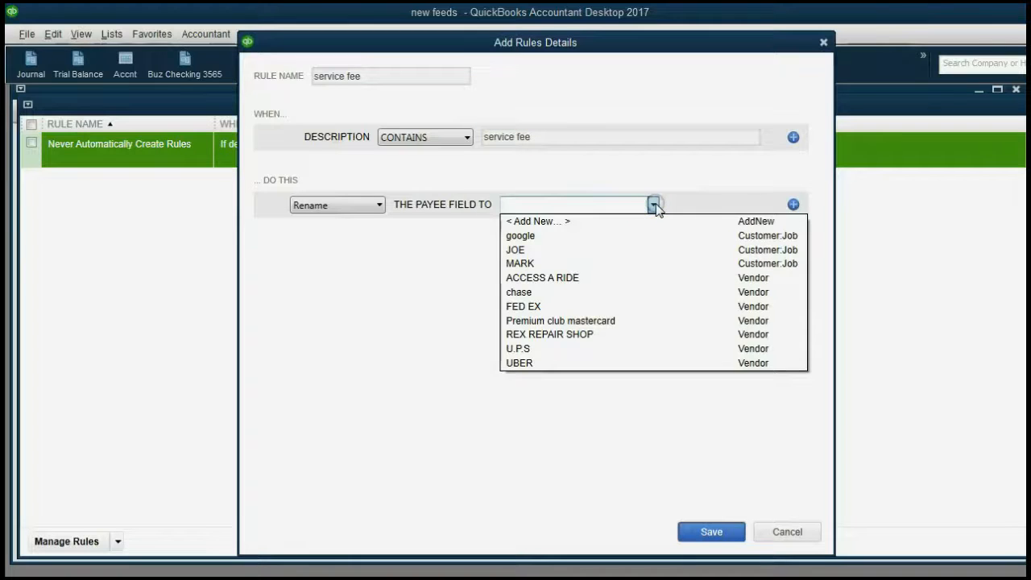
pyautogui.click(598, 292)
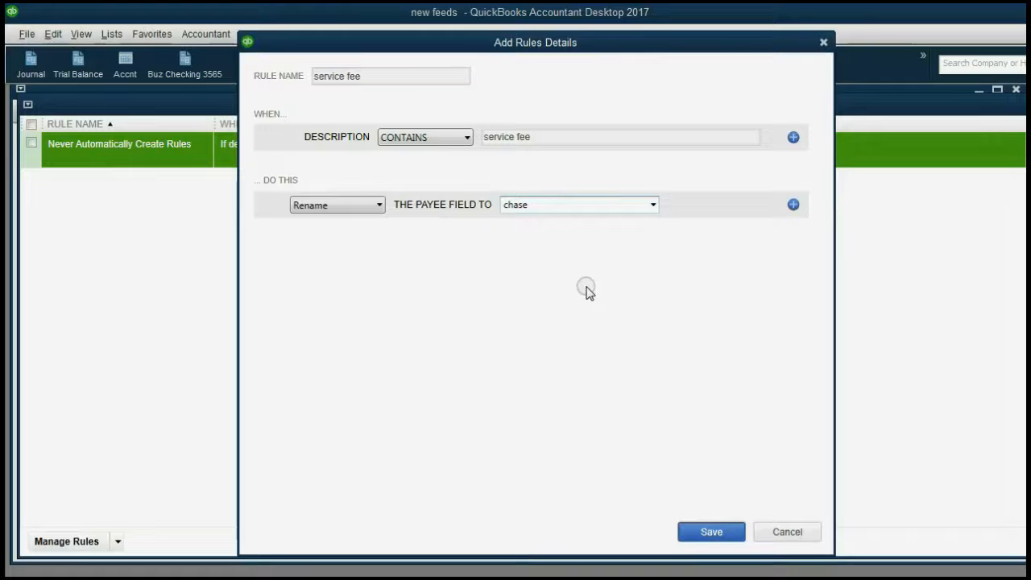
pyautogui.click(712, 532)
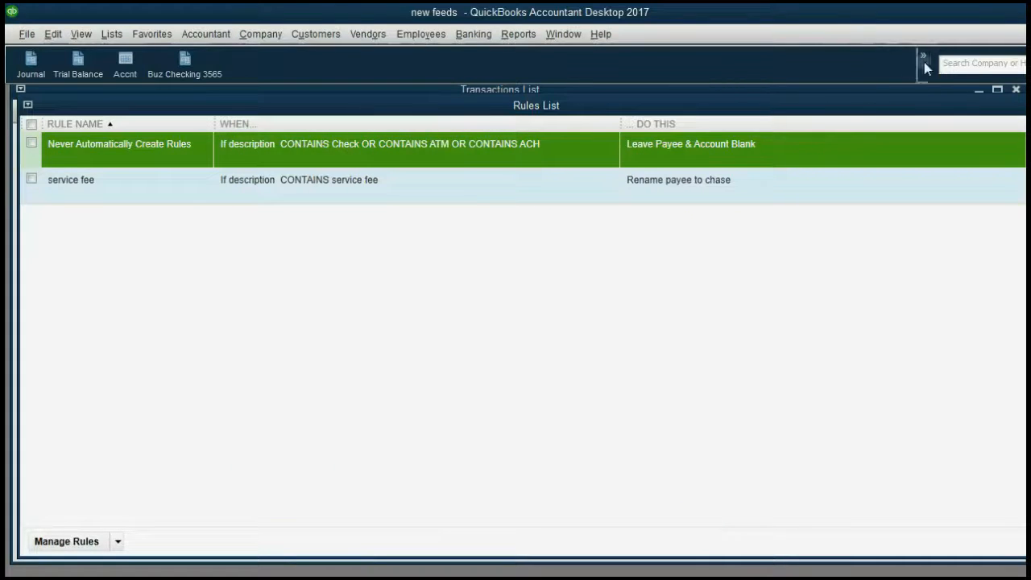
# Close the Rules List after selecting the new service fee rule
pyautogui.moveTo(957, 107); pyautogui.dragTo(946, 110)
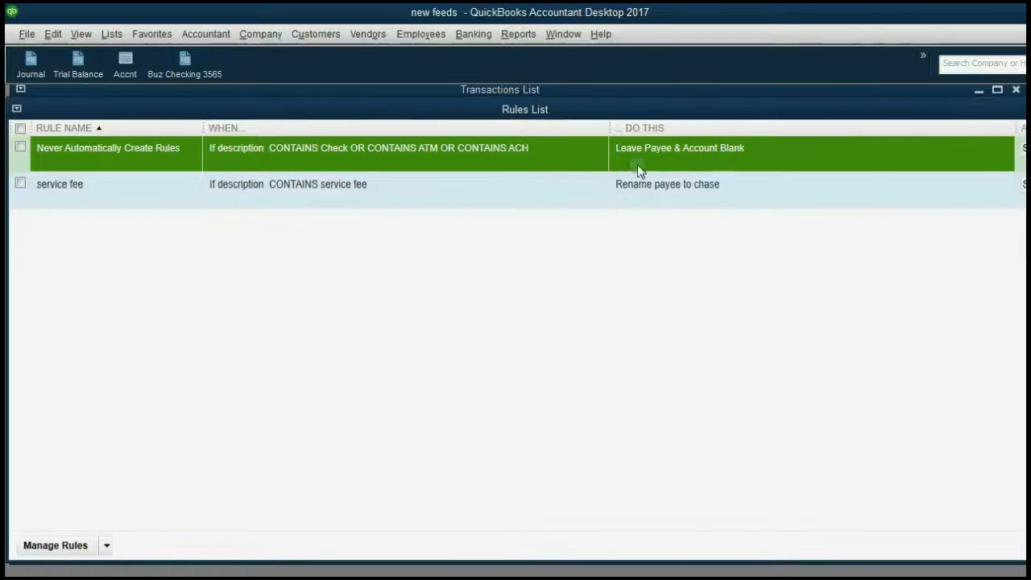
pyautogui.click(567, 202)
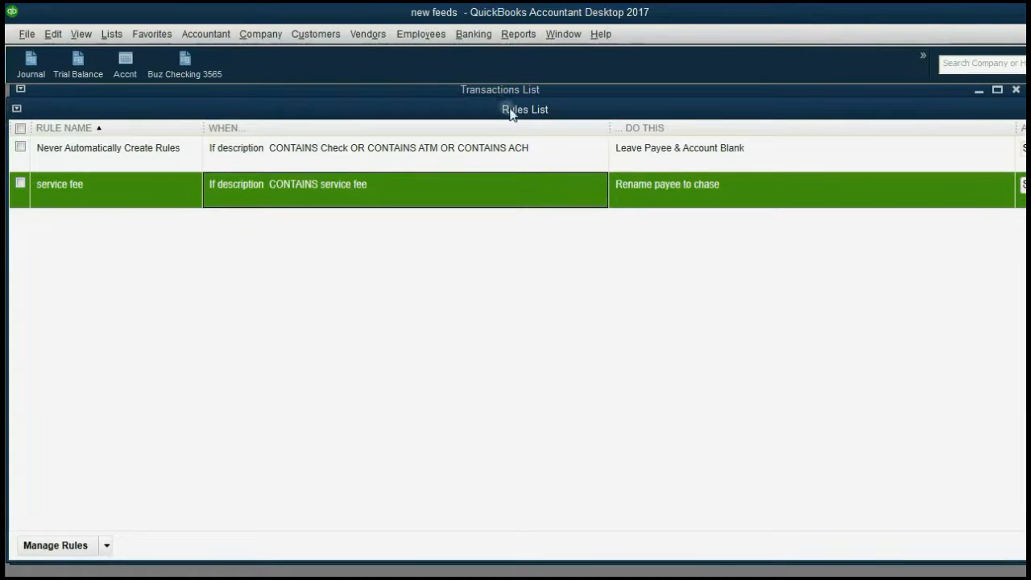
pyautogui.press('Escape')
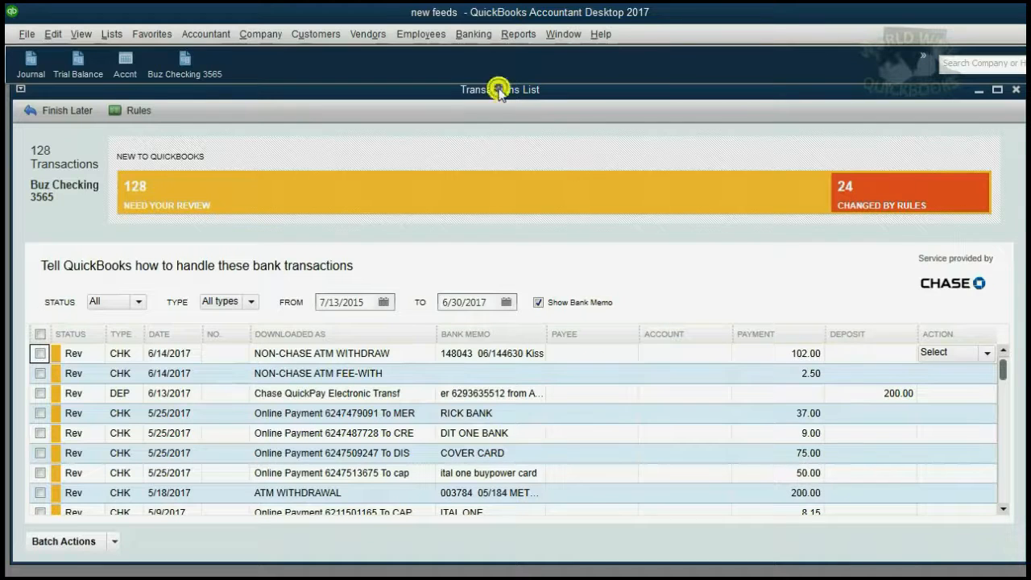
# Filter the Transactions List to the 24 rule-changed transactions, now showing payee chase
pyautogui.moveTo(489, 89); pyautogui.dragTo(496, 96)
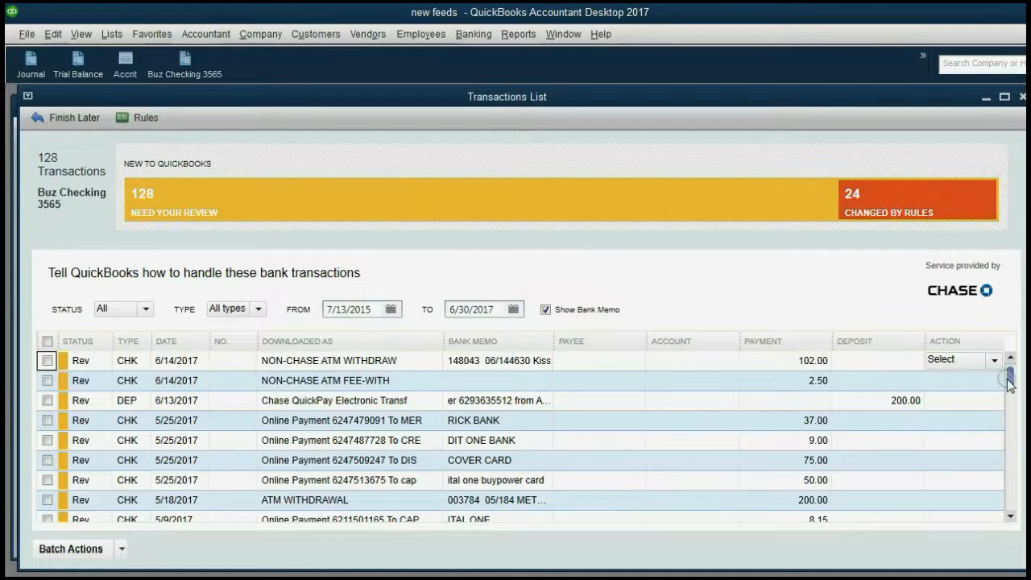
pyautogui.moveTo(1010, 375); pyautogui.dragTo(1022, 488)
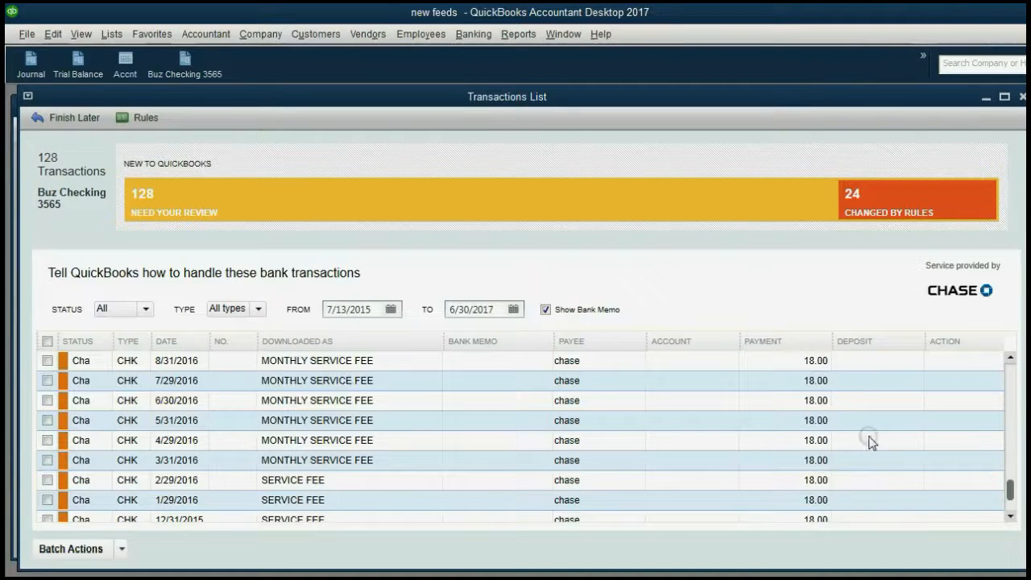
pyautogui.moveTo(1009, 489)
pyautogui.mouseDown()
pyautogui.moveTo(1012, 474)
pyautogui.moveTo(1009, 498)
pyautogui.mouseUp()
pyautogui.click(918, 206)
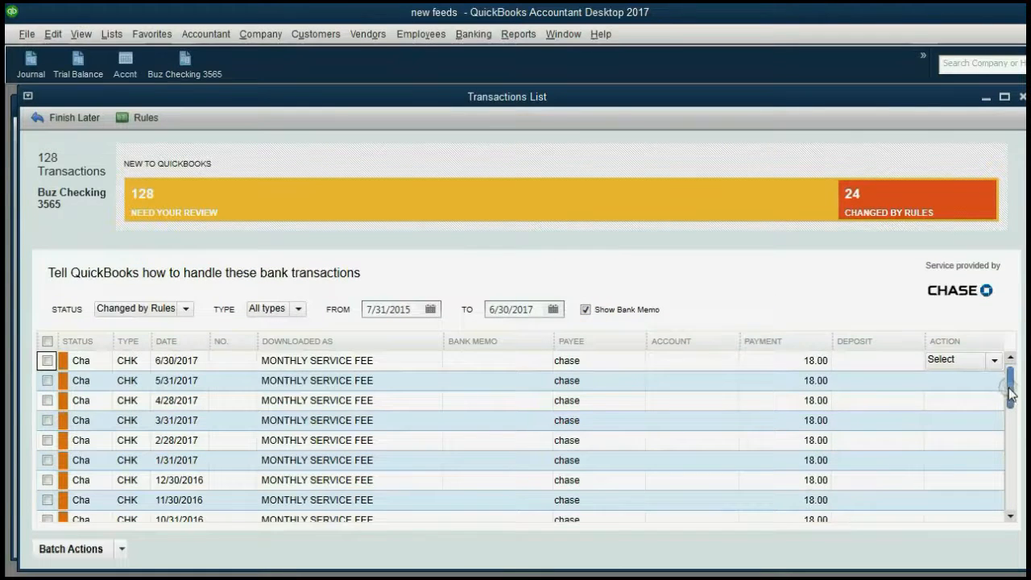
pyautogui.moveTo(1011, 393)
pyautogui.mouseDown()
pyautogui.moveTo(1009, 474)
pyautogui.moveTo(1012, 403)
pyautogui.mouseUp()
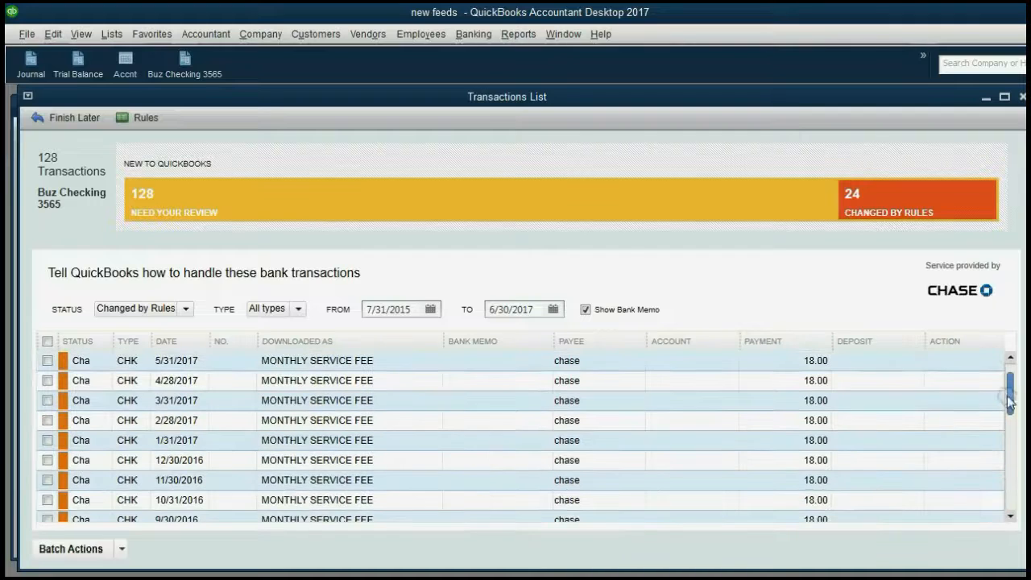
pyautogui.click(580, 207)
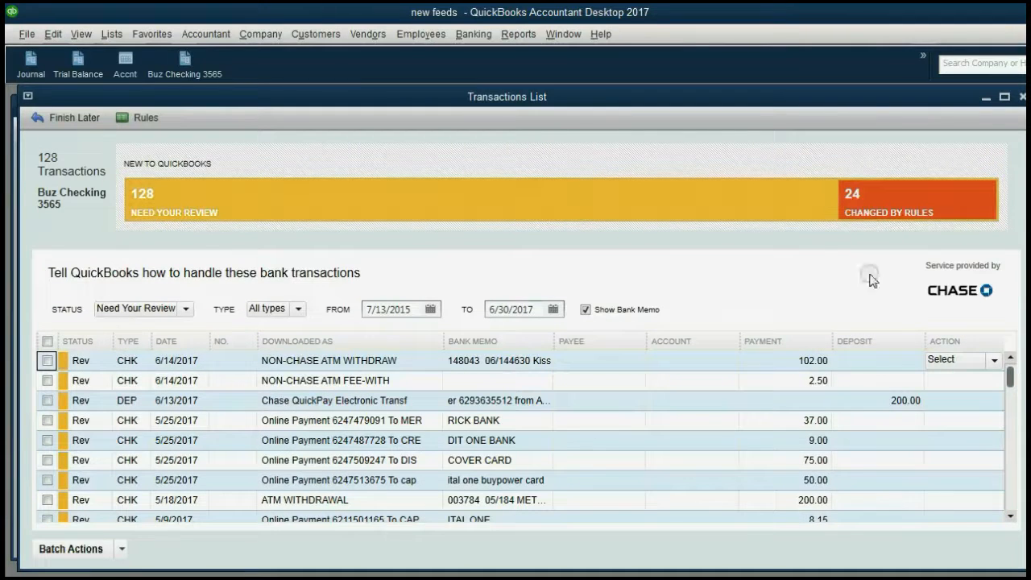
pyautogui.moveTo(1011, 378)
pyautogui.mouseDown()
pyautogui.moveTo(1006, 516)
pyautogui.moveTo(1012, 384)
pyautogui.mouseUp()
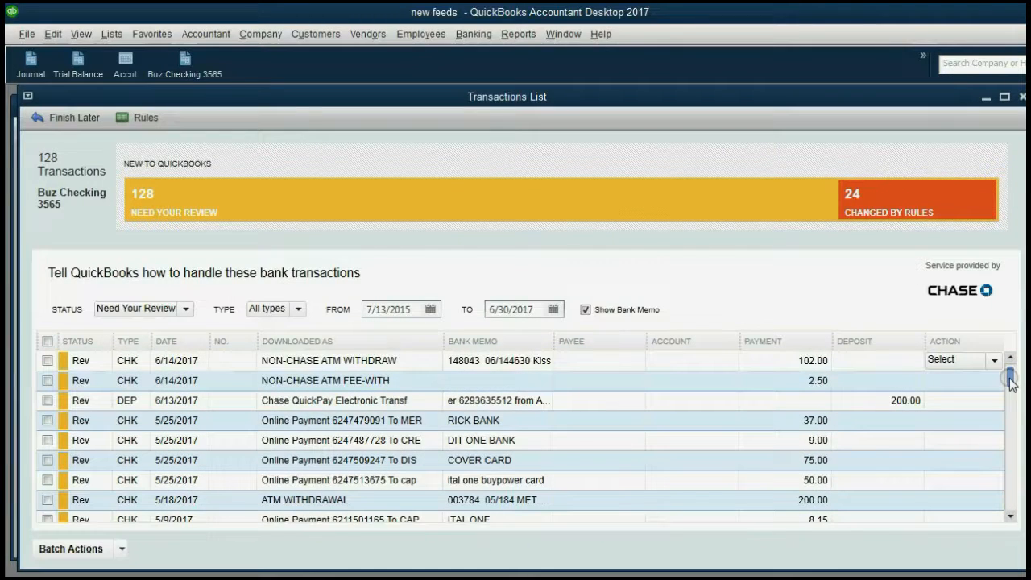
pyautogui.moveTo(1011, 378); pyautogui.dragTo(998, 540)
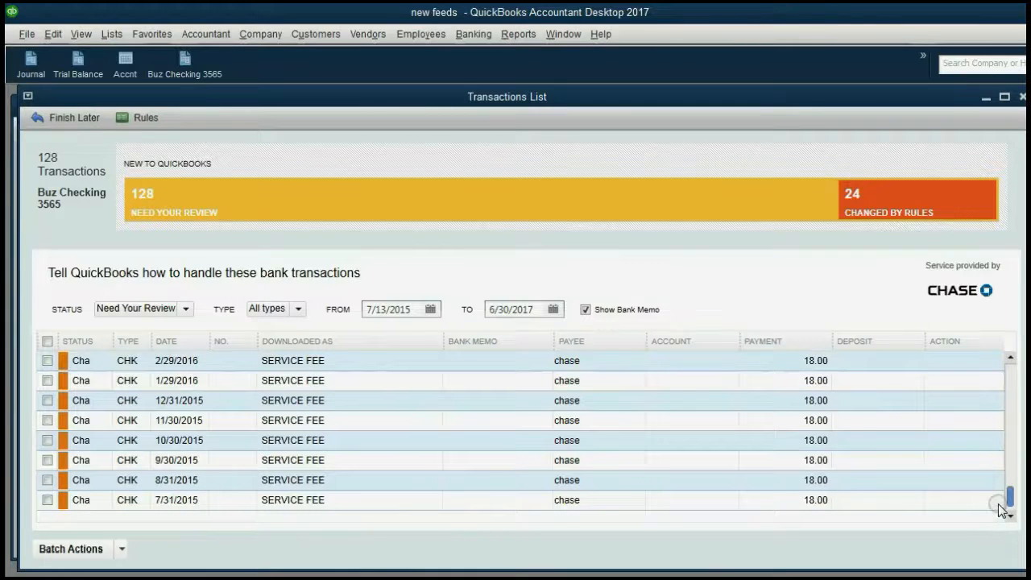
pyautogui.click(947, 208)
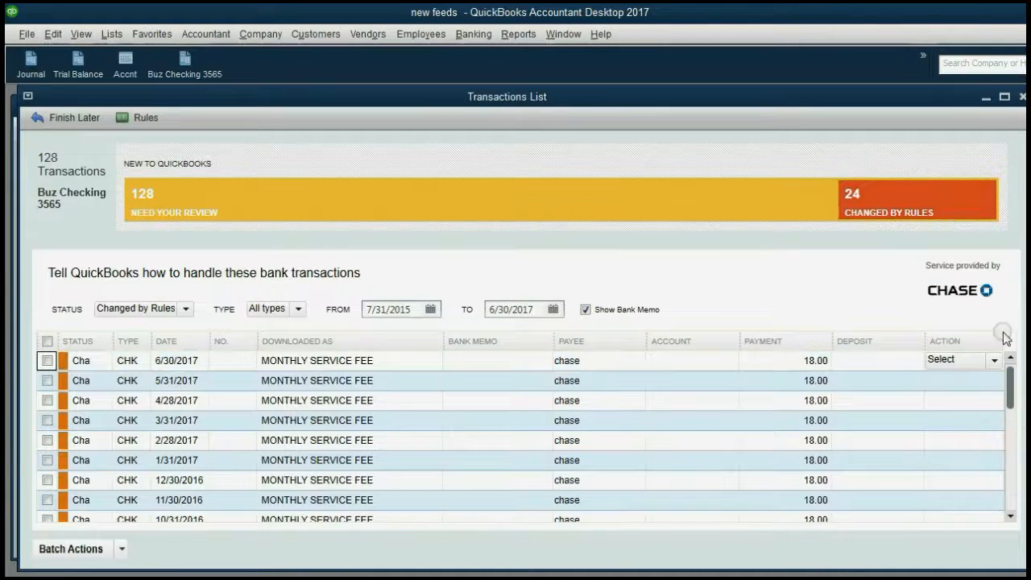
# Try batch-adding the 24 rule-changed transactions, which fails for missing accounts, then reopen the Rules List
pyautogui.moveTo(1010, 377)
pyautogui.mouseDown()
pyautogui.moveTo(1005, 500)
pyautogui.moveTo(1011, 379)
pyautogui.mouseUp()
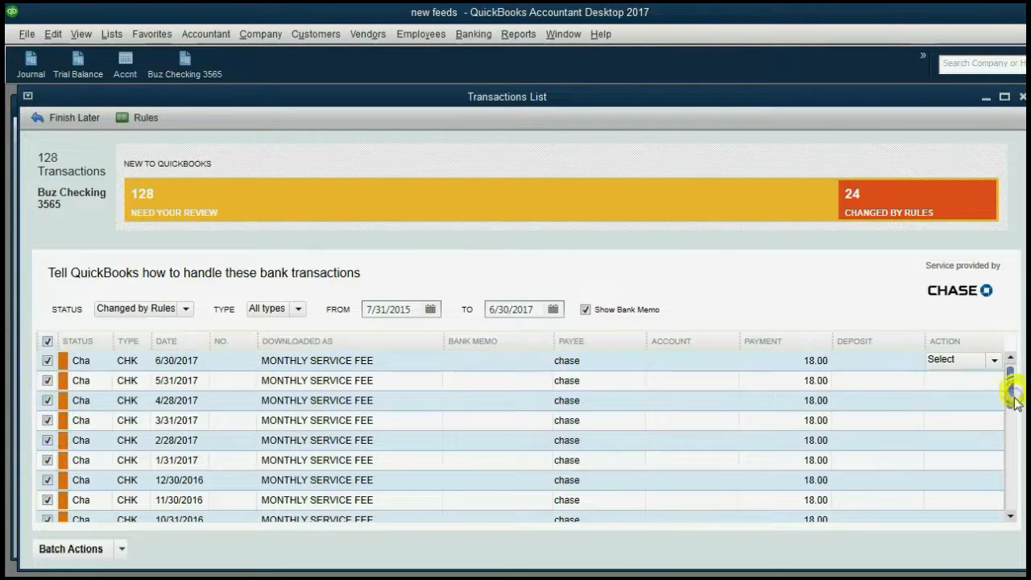
pyautogui.moveTo(1009, 395); pyautogui.dragTo(985, 352)
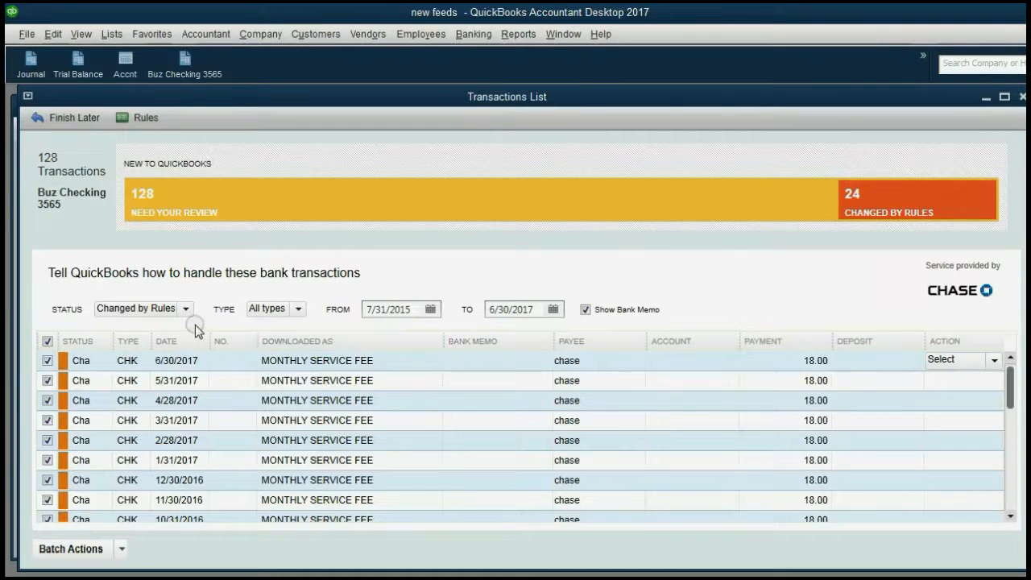
pyautogui.click(119, 552)
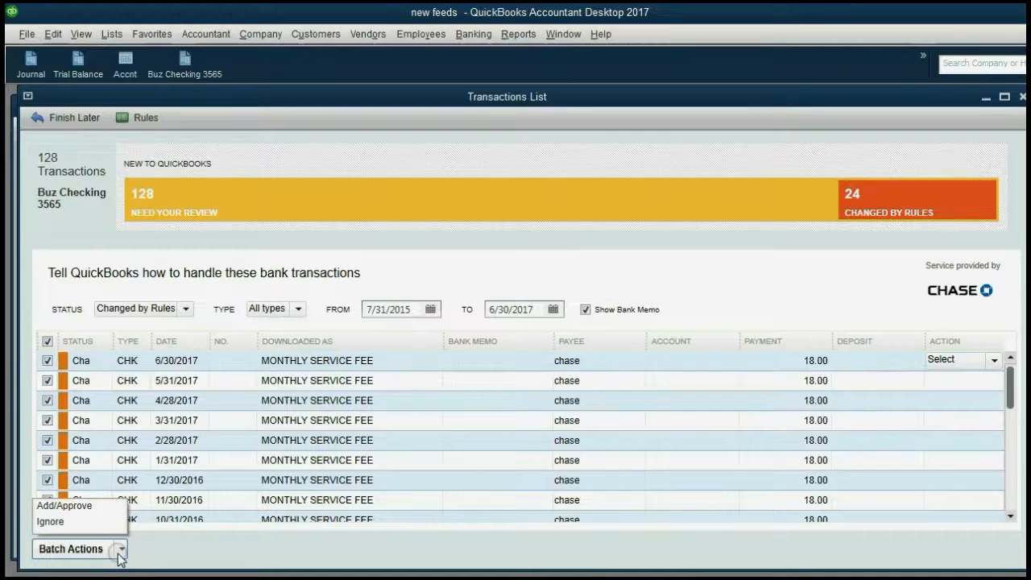
pyautogui.click(93, 508)
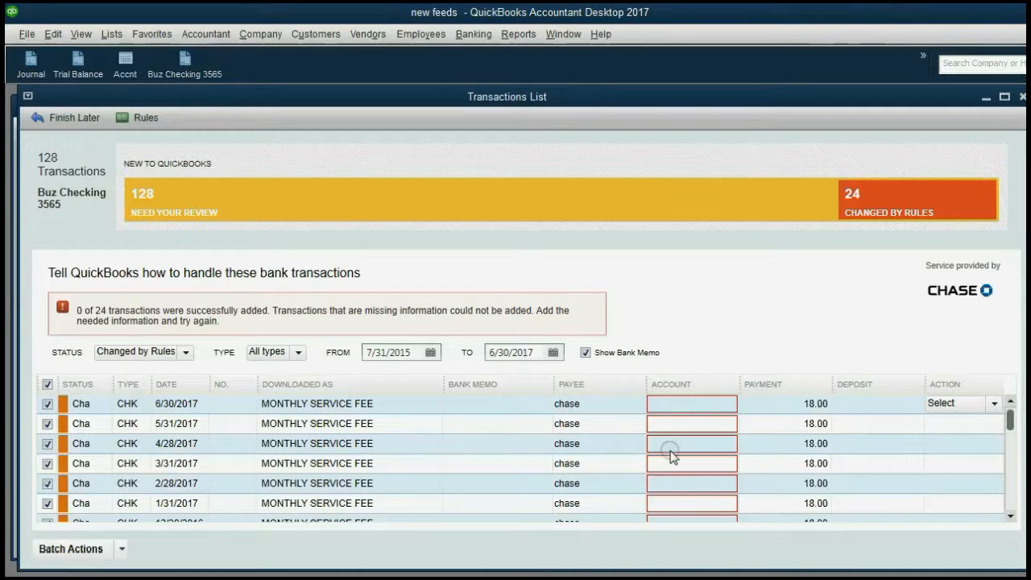
pyautogui.click(140, 118)
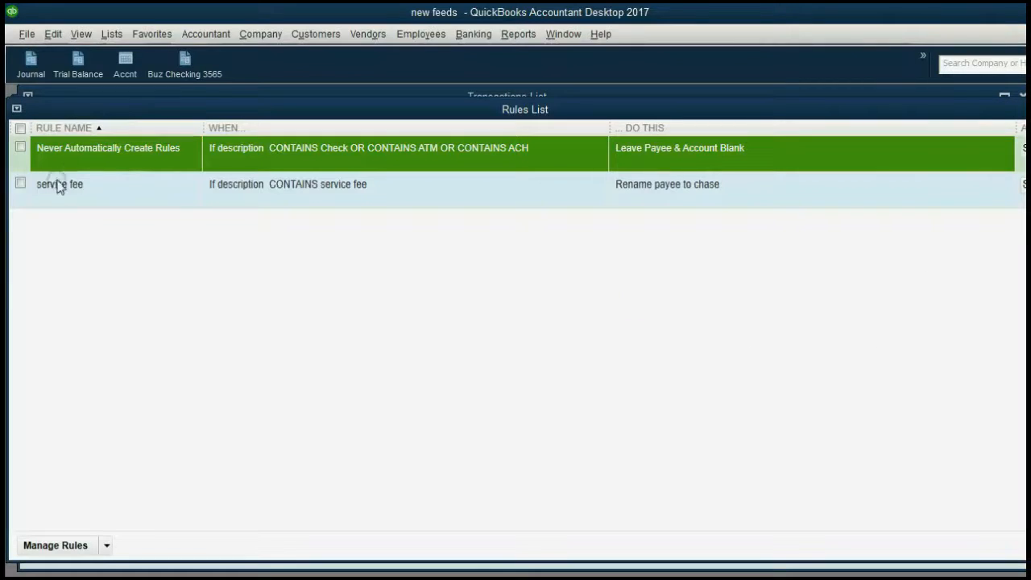
# Select the 'service fee' rule and open it in Edit Rules Details
pyautogui.click(21, 184)
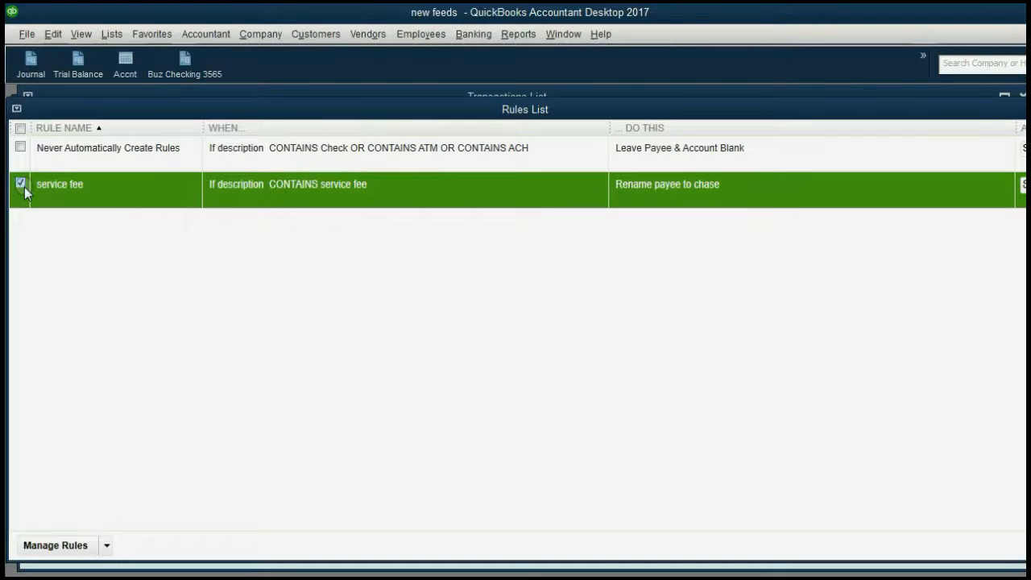
pyautogui.click(105, 547)
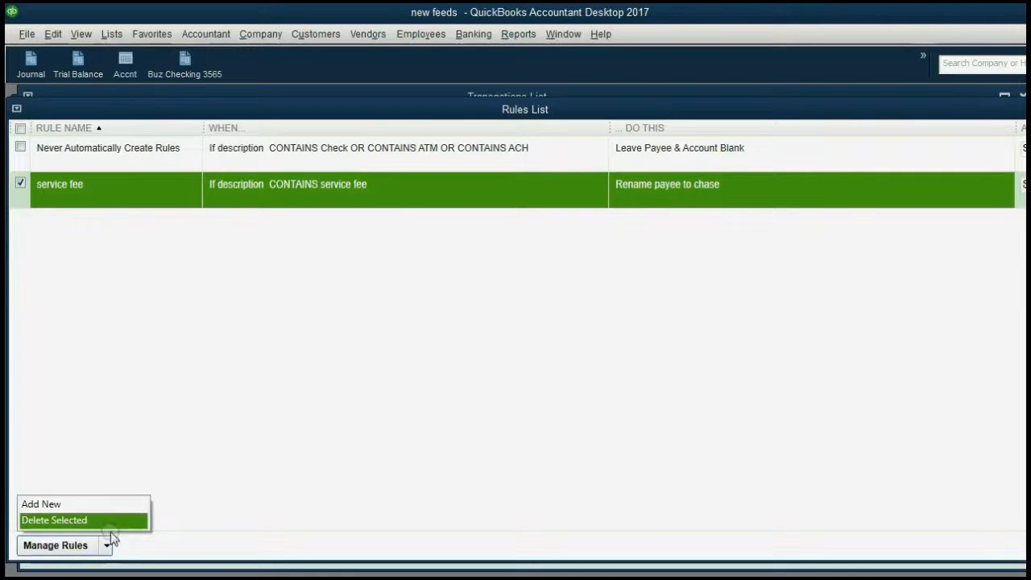
pyautogui.doubleClick(435, 195)
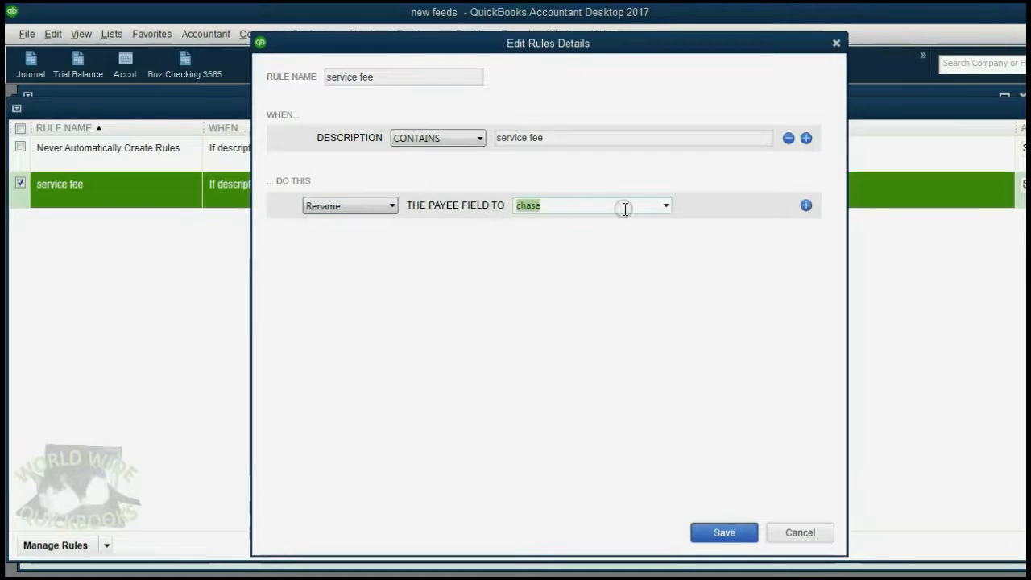
# Add a Categorize action to the service fee rule using bank fees expense, and save it
pyautogui.click(806, 206)
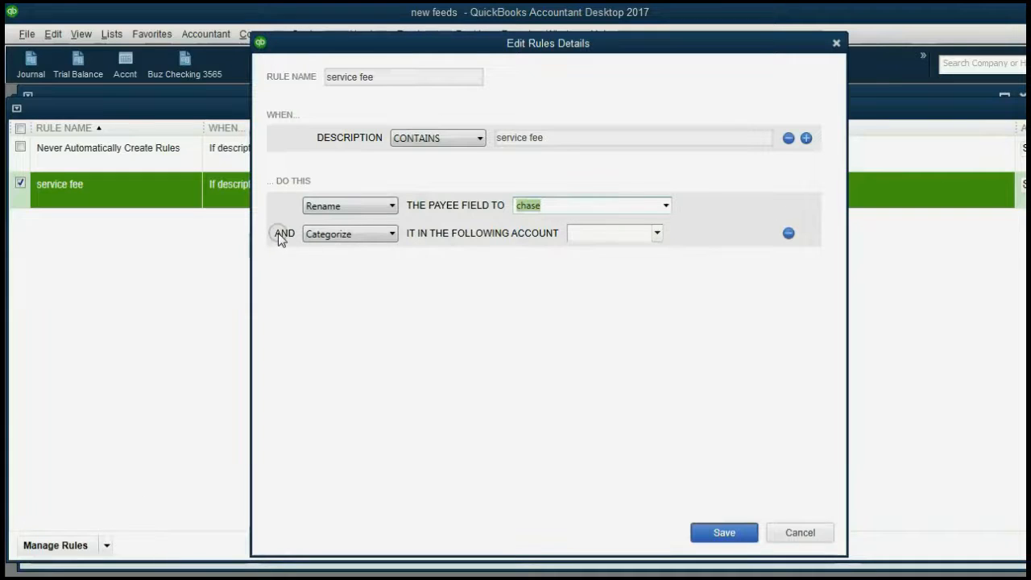
pyautogui.click(359, 235)
pyautogui.click(359, 235)
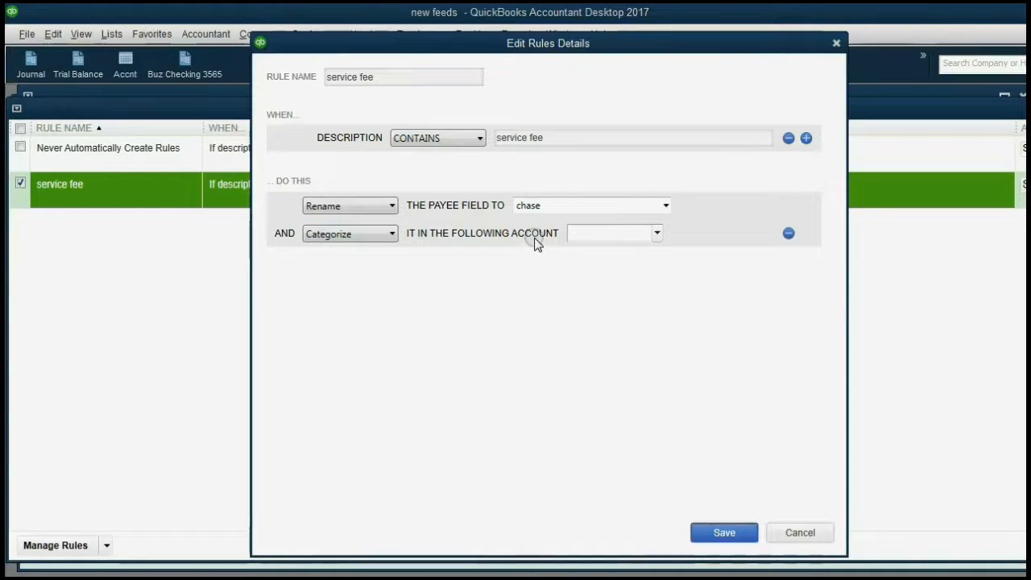
pyautogui.click(658, 234)
pyautogui.scroll(-3, 672, 318)
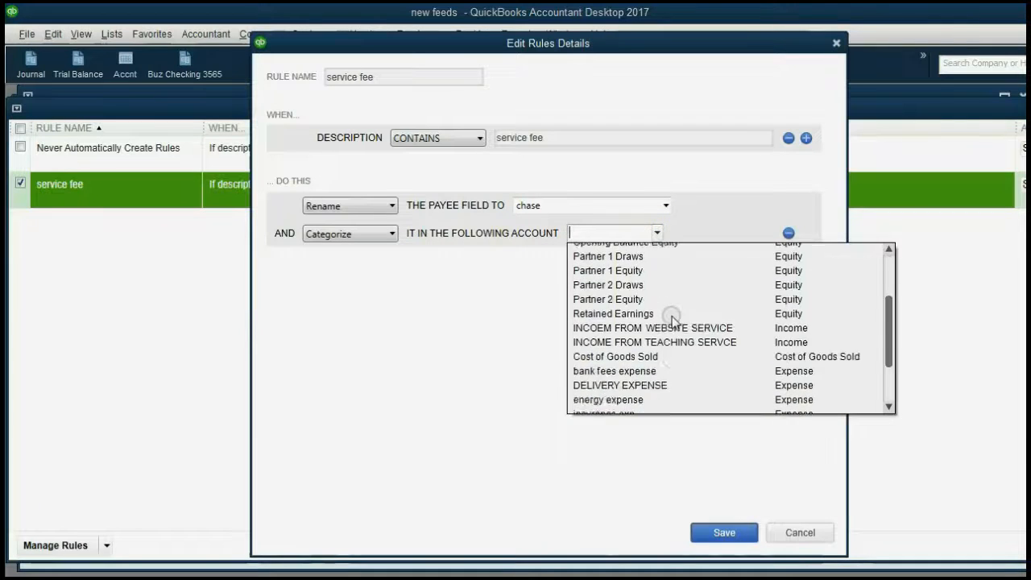
pyautogui.click(673, 321)
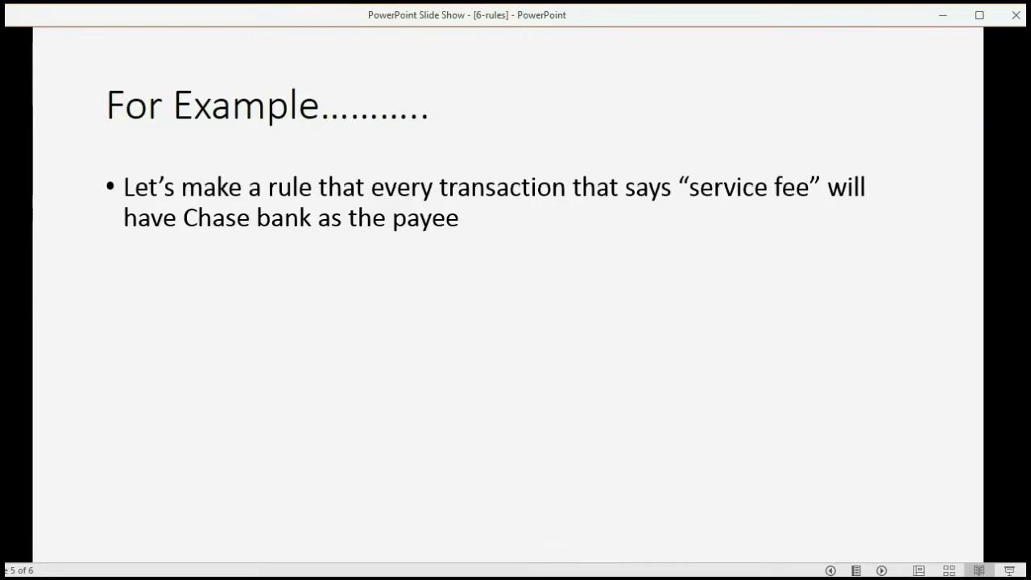
pyautogui.click(556, 421)
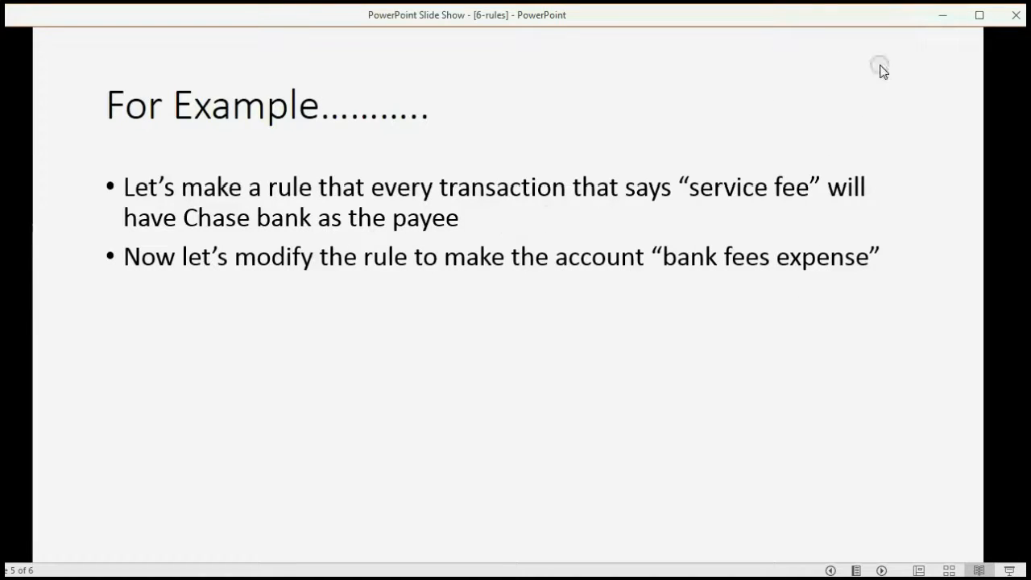
pyautogui.click(943, 15)
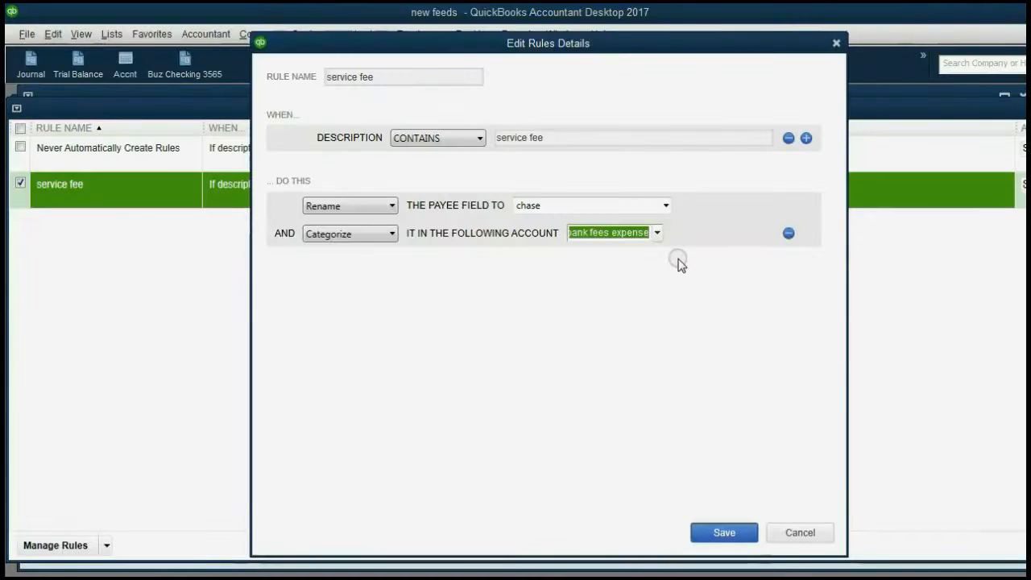
pyautogui.click(727, 531)
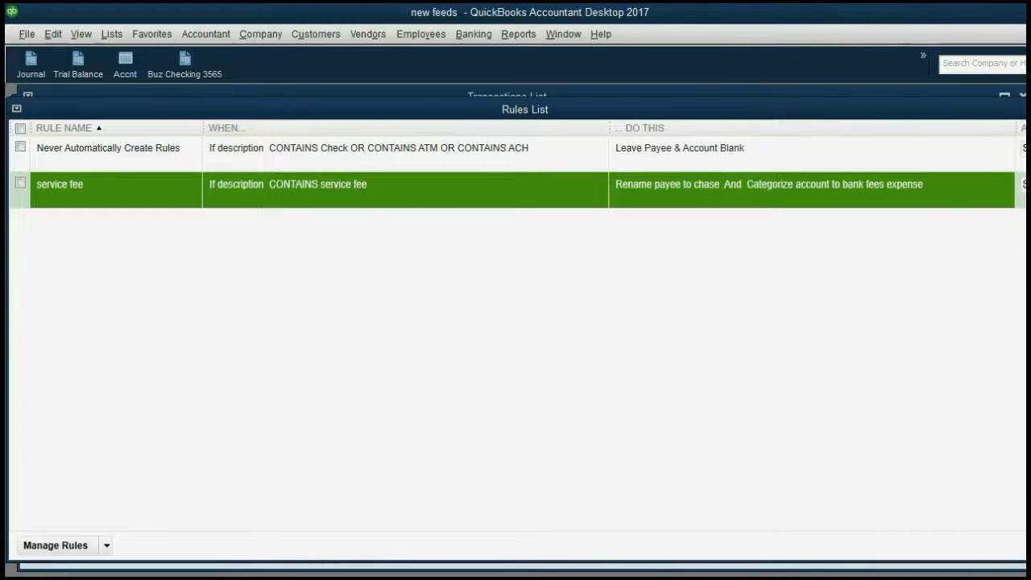
# Batch-add the 24 checked SERVICE FEE transactions to the register, leaving 104 to review
pyautogui.press('Escape')
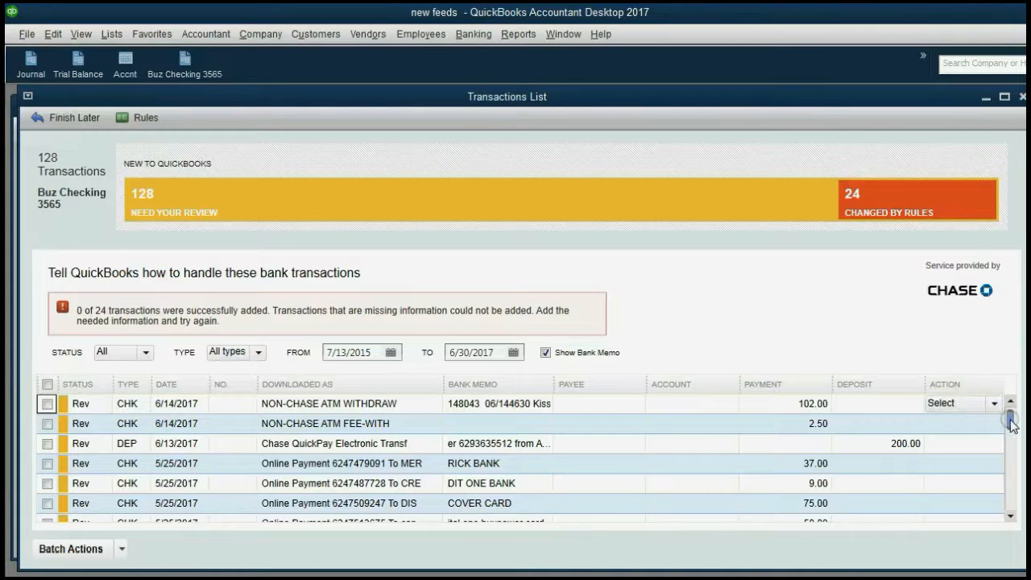
pyautogui.moveTo(1010, 419); pyautogui.dragTo(1006, 501)
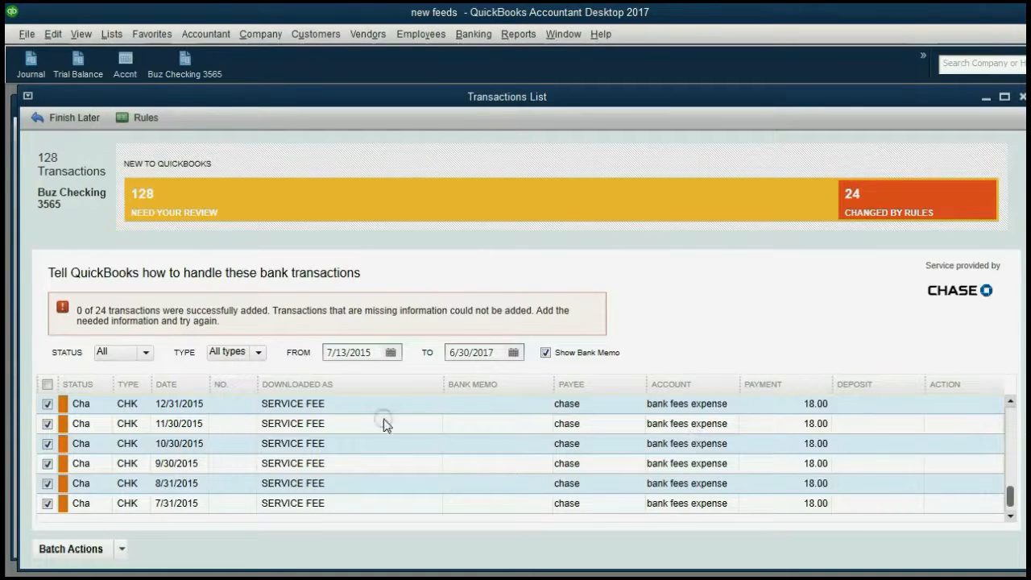
pyautogui.click(122, 550)
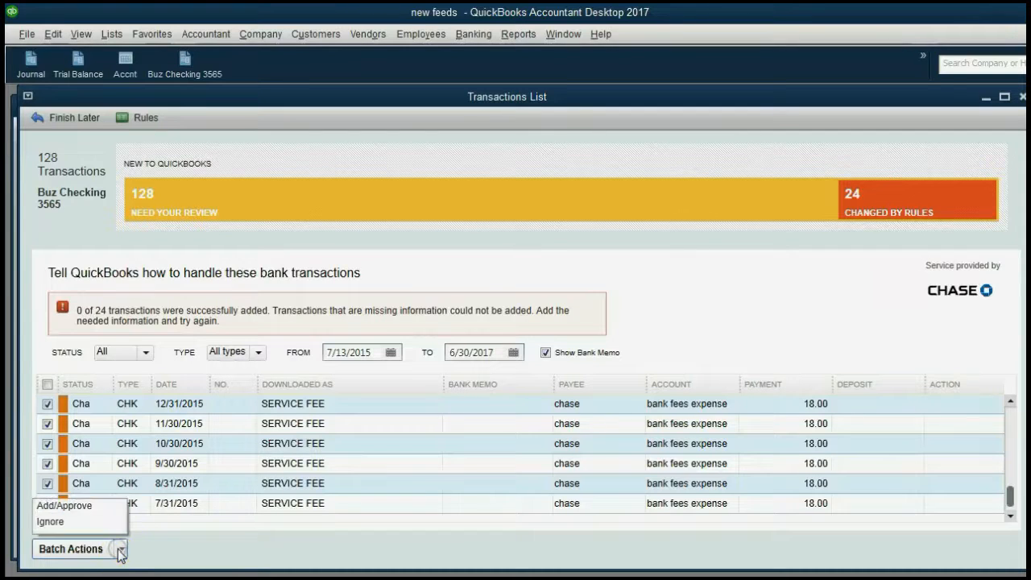
pyautogui.click(96, 508)
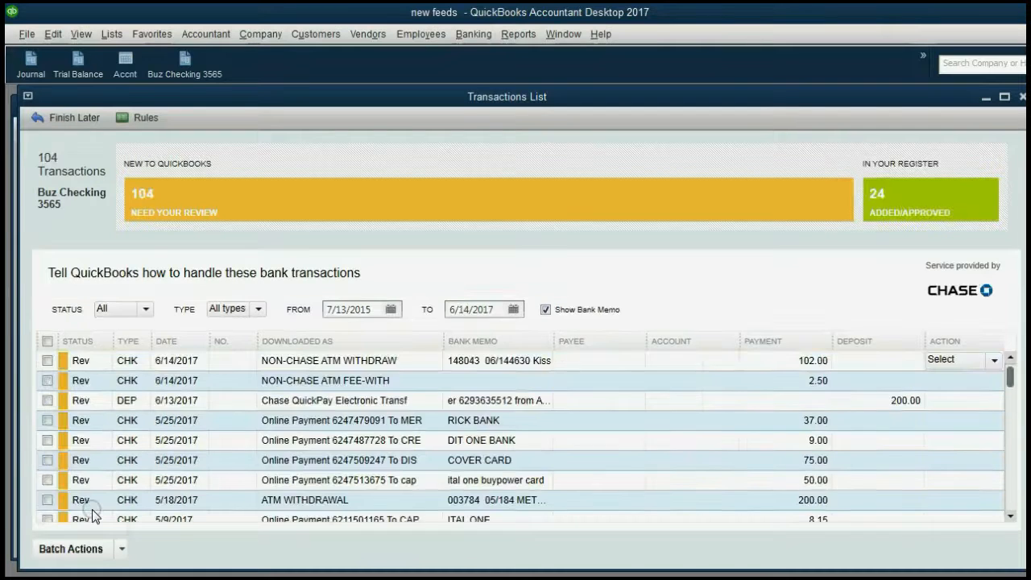
pyautogui.click(911, 209)
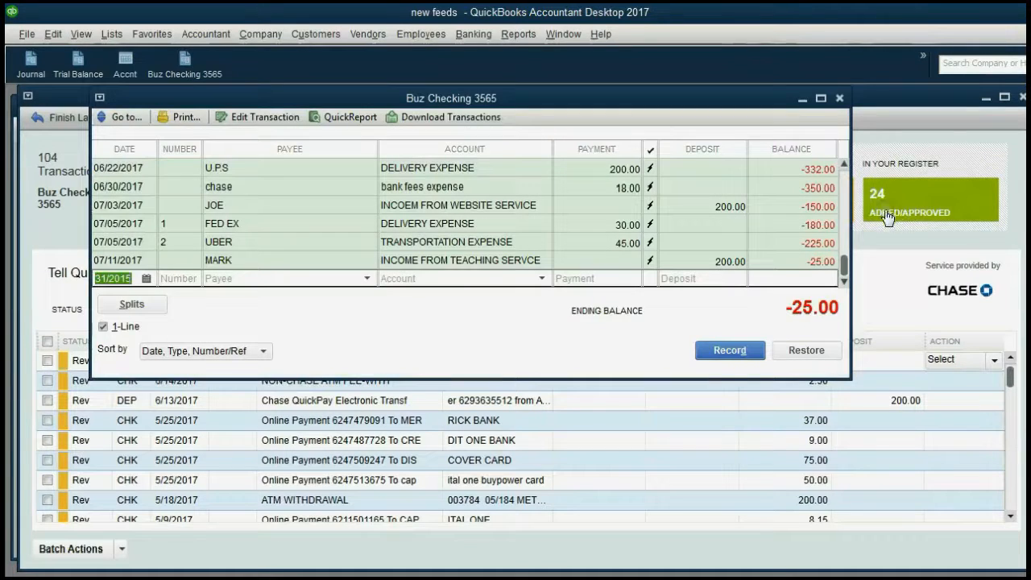
pyautogui.moveTo(845, 266)
pyautogui.mouseDown()
pyautogui.moveTo(834, 177)
pyautogui.moveTo(838, 263)
pyautogui.mouseUp()
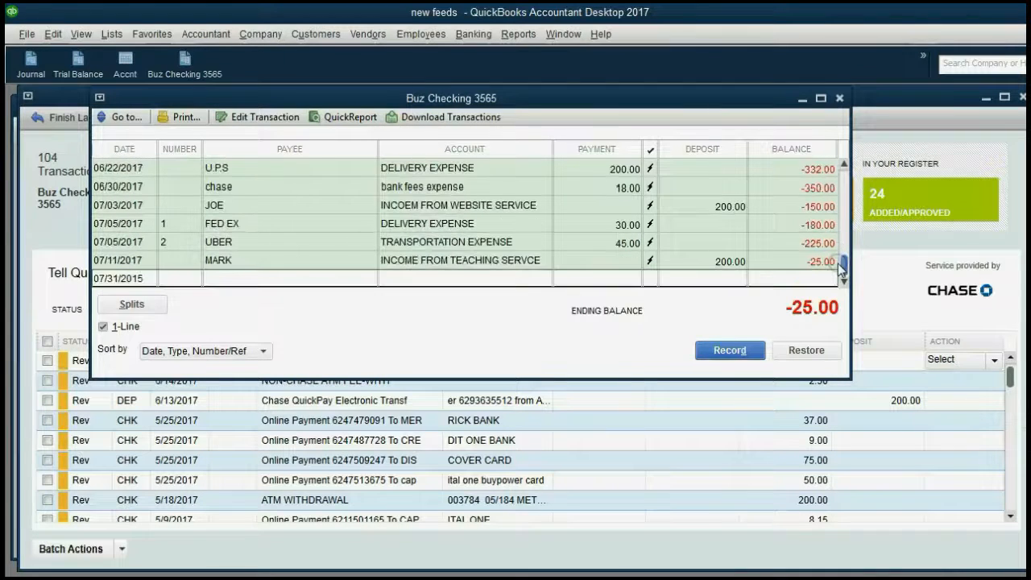
pyautogui.click(838, 99)
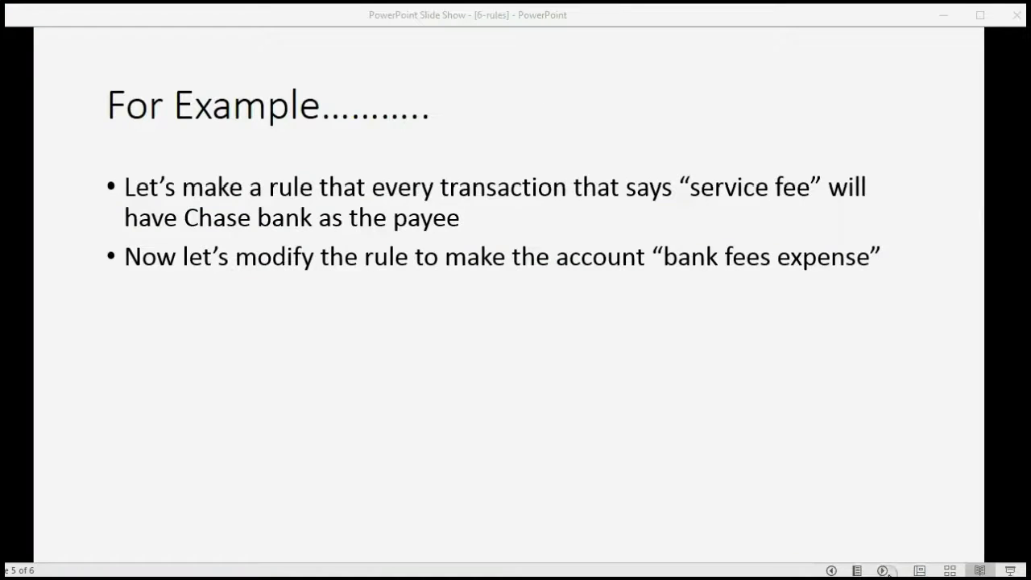
# Show the ATM WITHDRAWALS example bullet on the slide, then return to QuickBooks
pyautogui.click(806, 501)
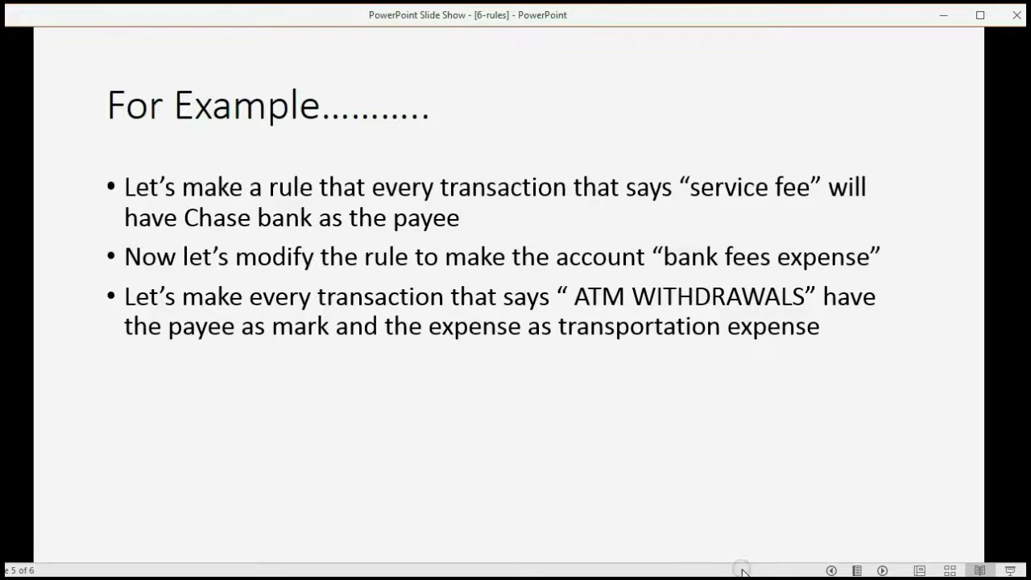
pyautogui.hotkey('alt', 'Tab')
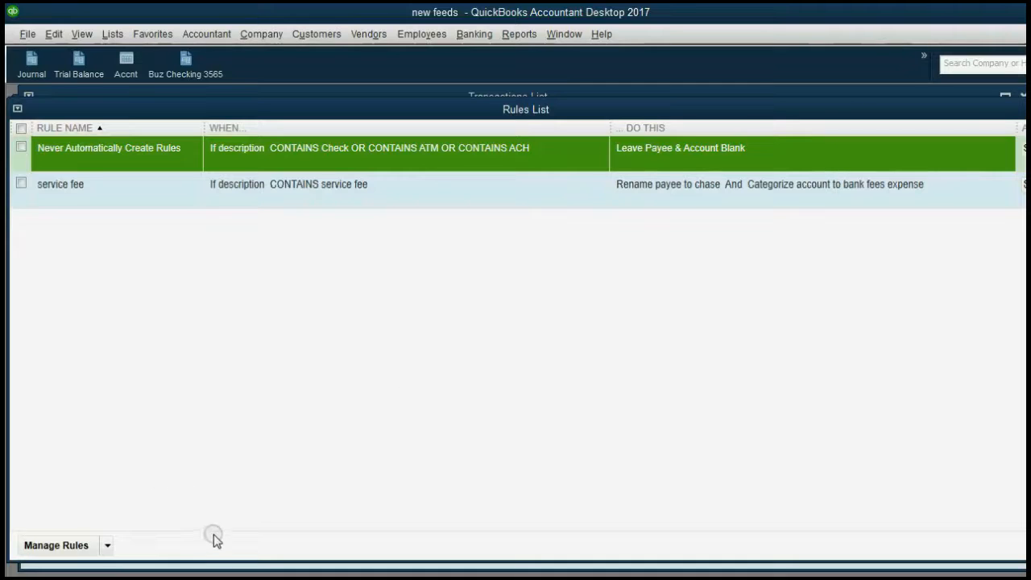
# Reopen the Rules List and start a new rule with Manage Rules > Add New
pyautogui.click(1030, 110)
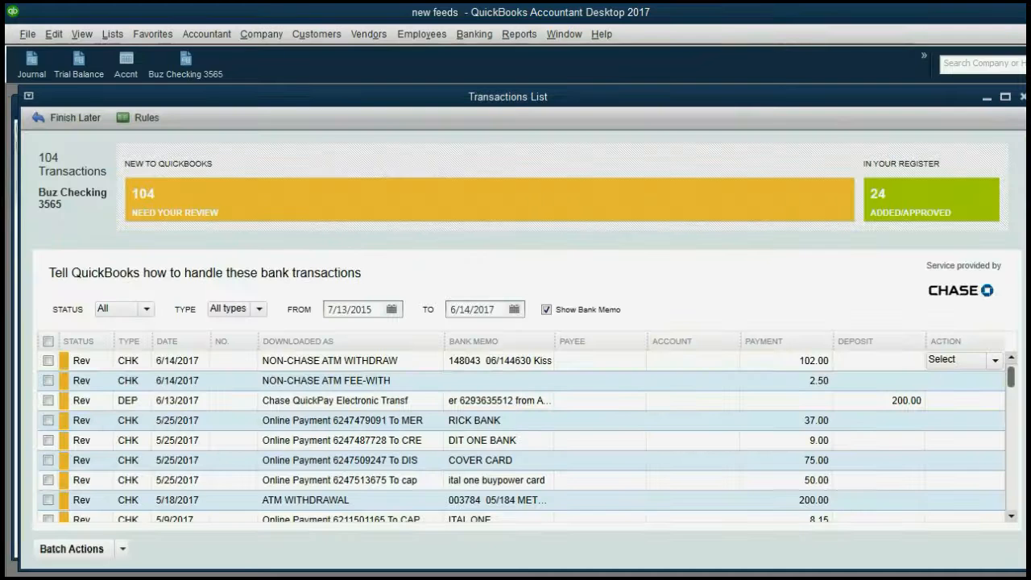
pyautogui.click(148, 117)
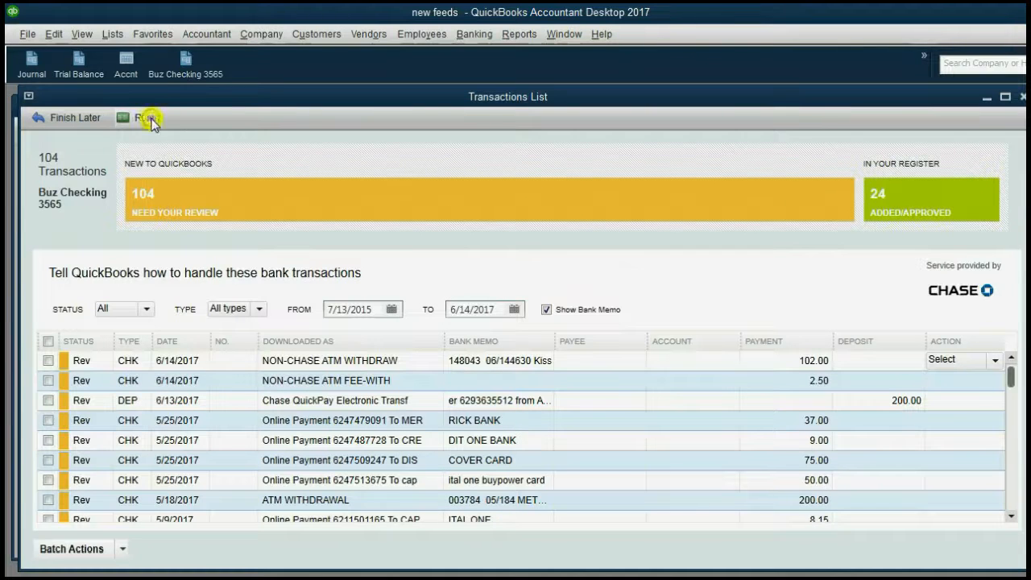
pyautogui.click(107, 546)
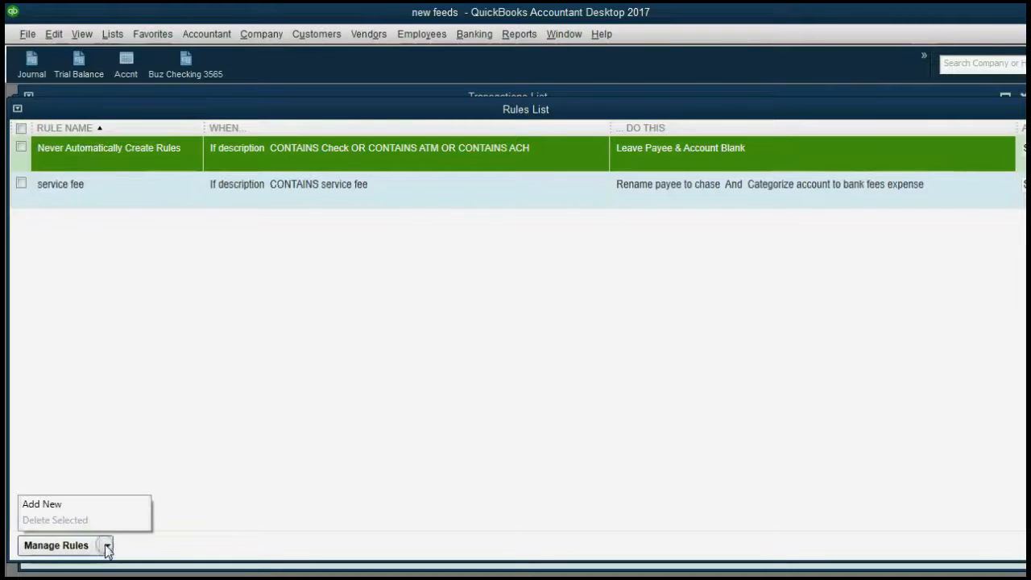
pyautogui.click(96, 503)
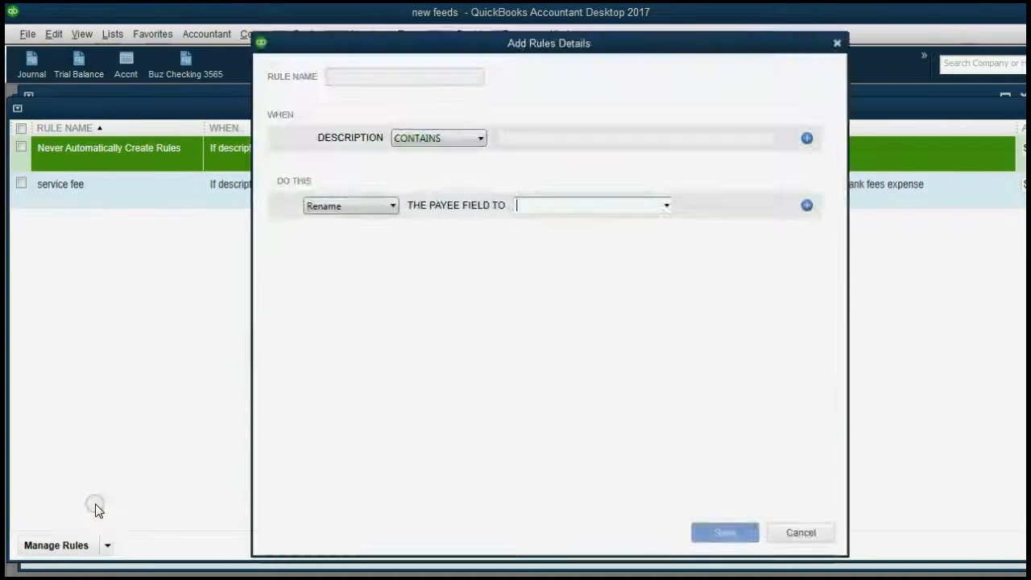
# Make the rule match descriptions containing 'atm' and rename the payee to MARK
pyautogui.click(363, 79)
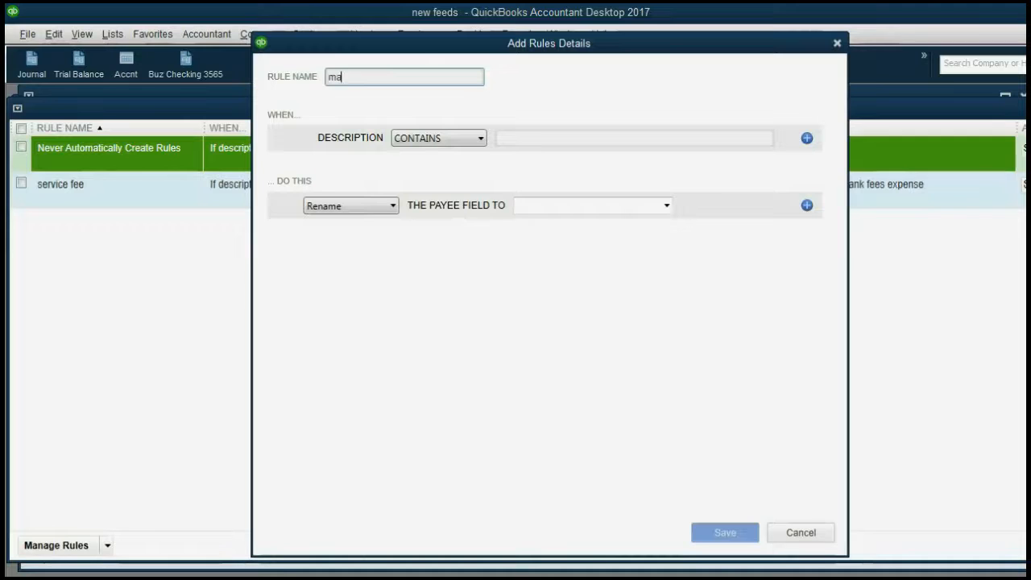
pyautogui.click(526, 137)
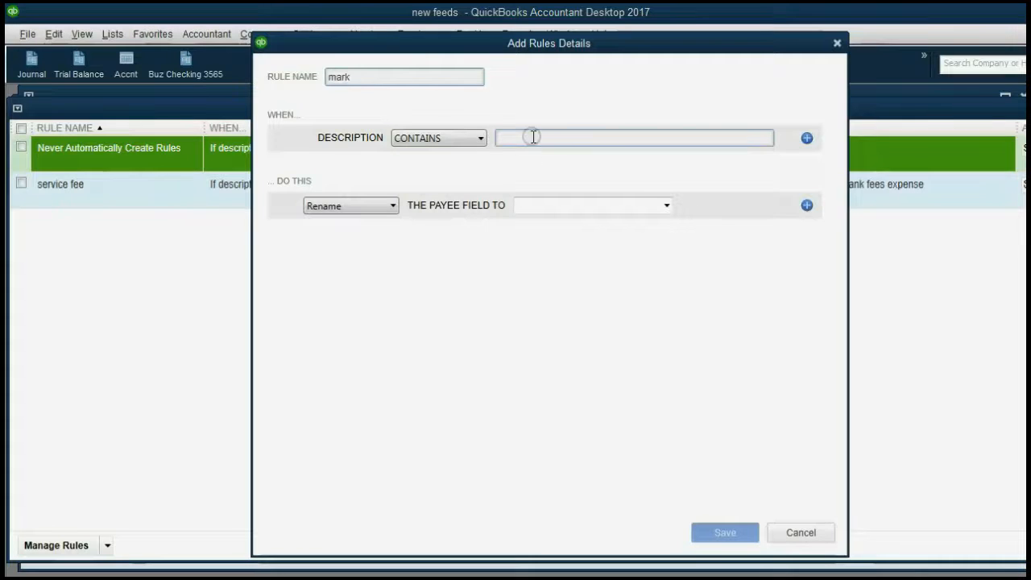
pyautogui.write('at')
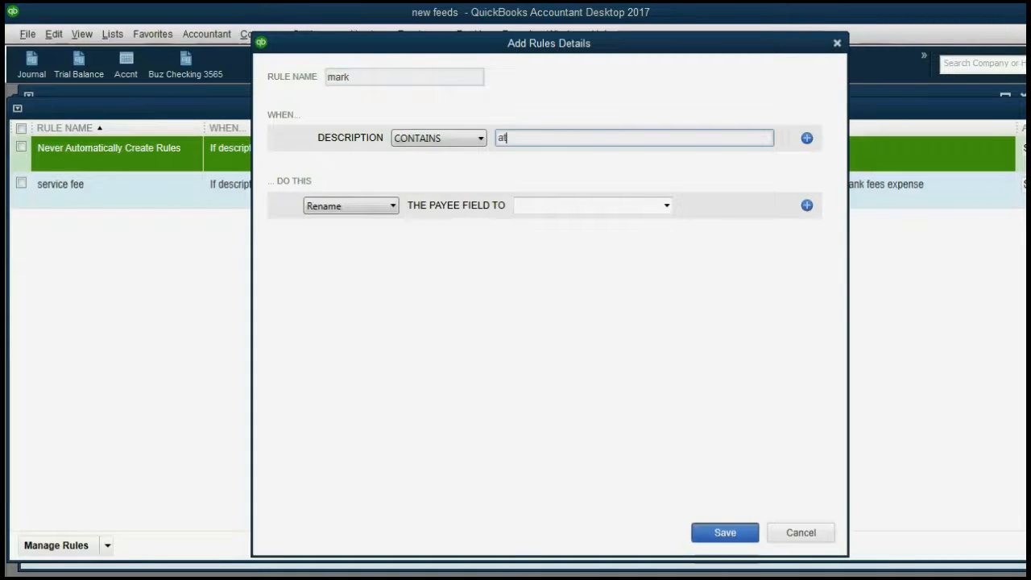
pyautogui.write('m')
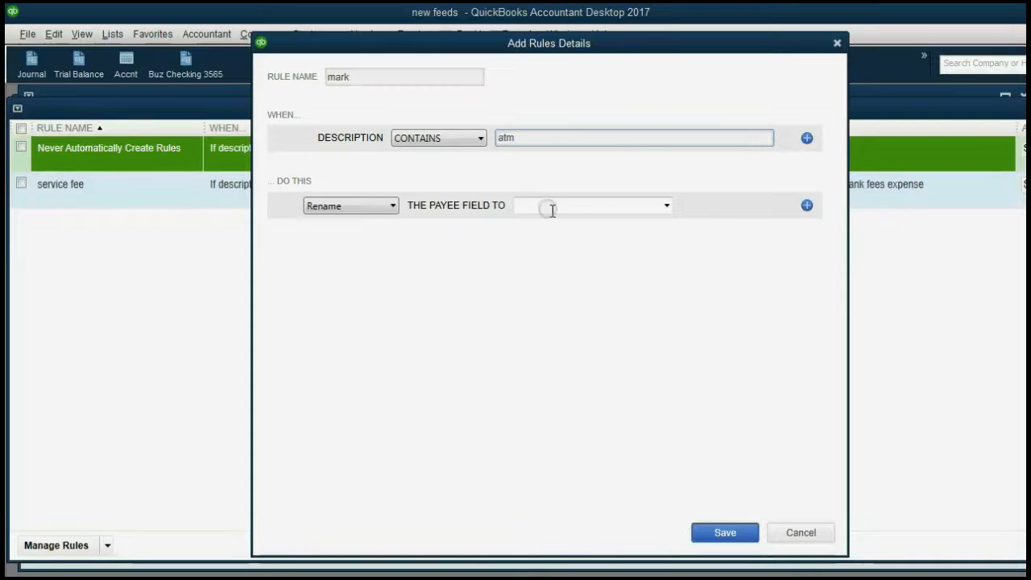
pyautogui.click(666, 206)
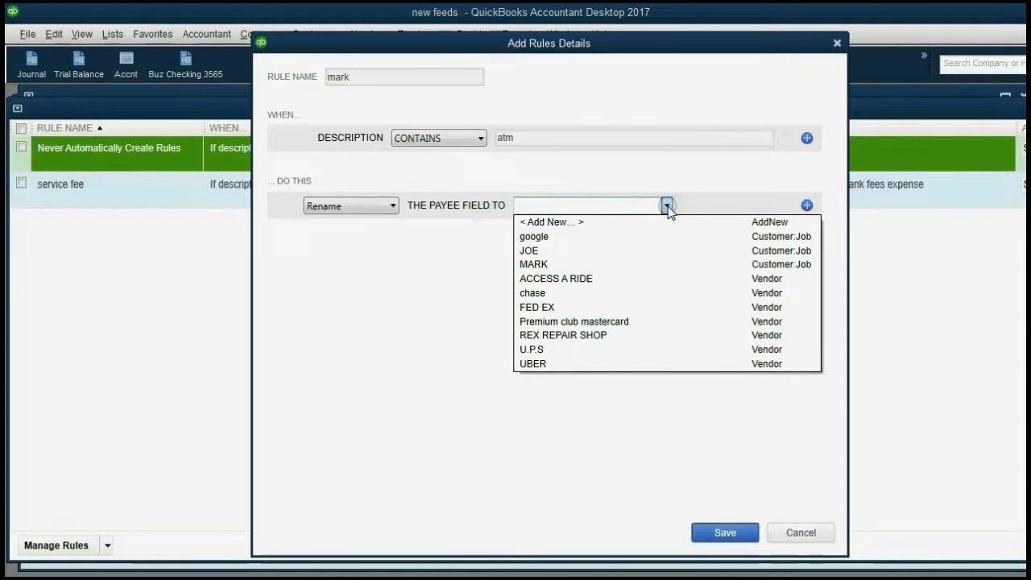
pyautogui.click(639, 266)
# Add a Categorize action to TRANSPORTATION EXPENSE and save the mark rule
pyautogui.click(806, 206)
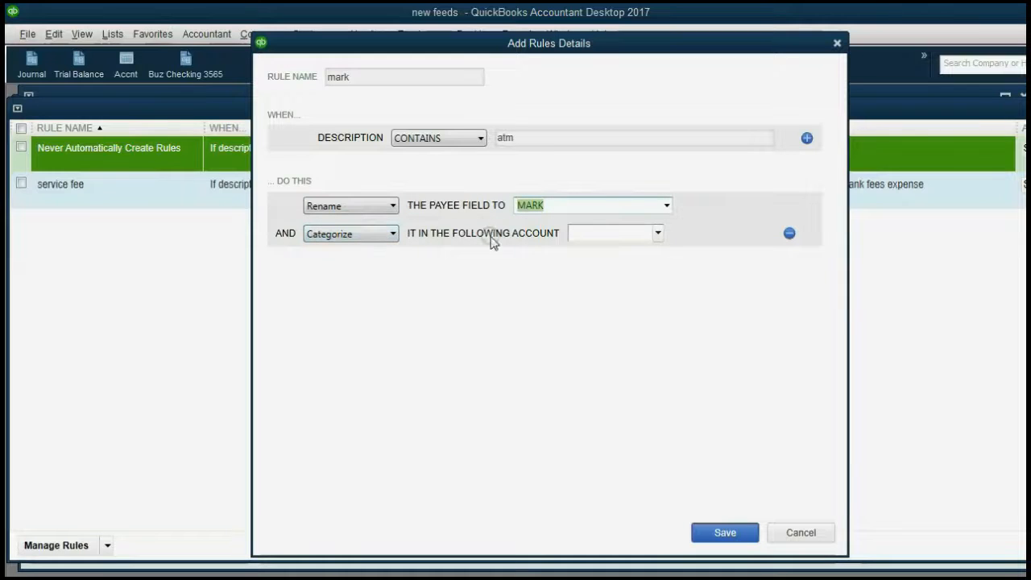
pyautogui.click(659, 234)
pyautogui.scroll(-3, 693, 347)
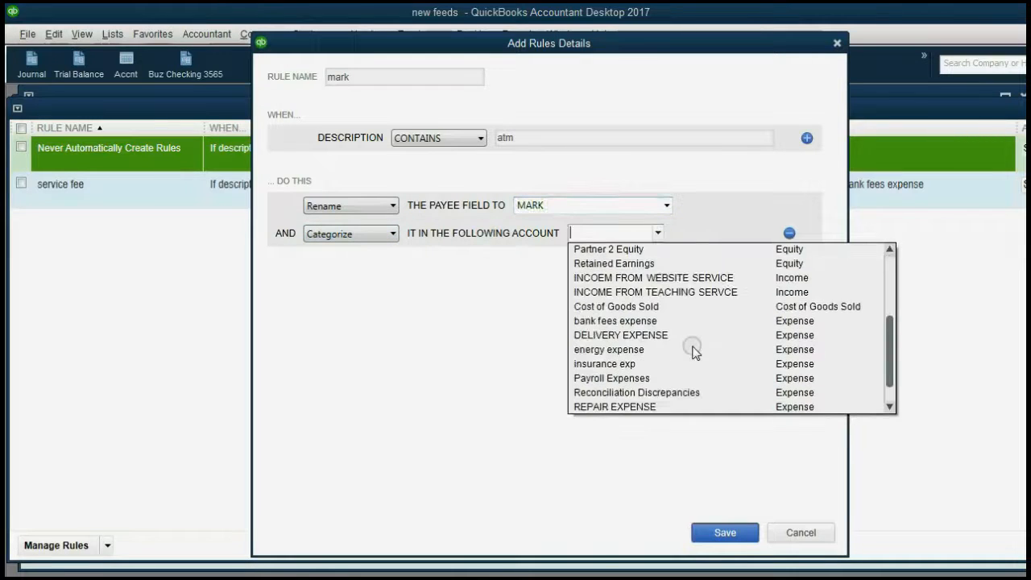
pyautogui.scroll(-1, 693, 348)
pyautogui.click(698, 392)
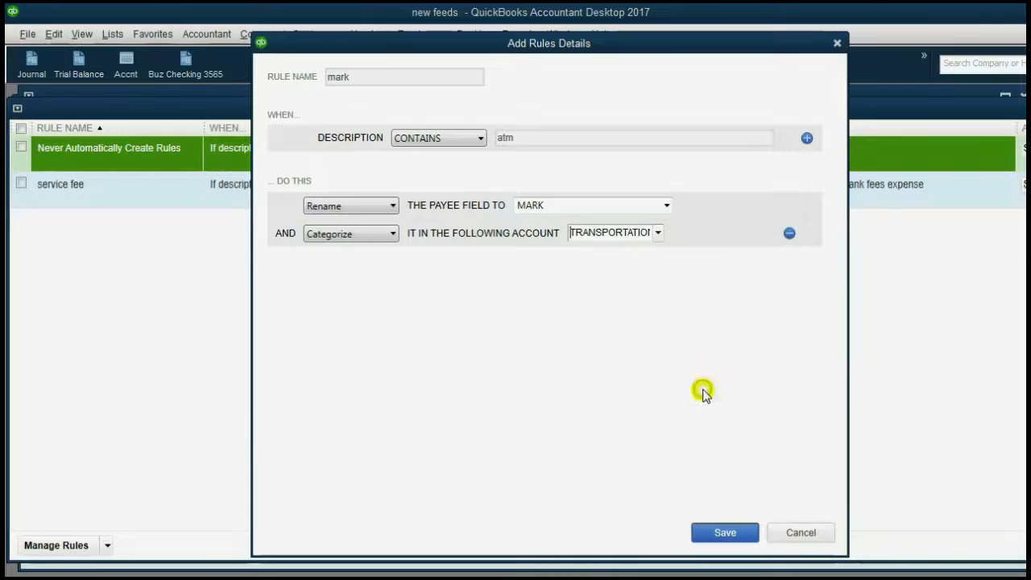
pyautogui.click(718, 531)
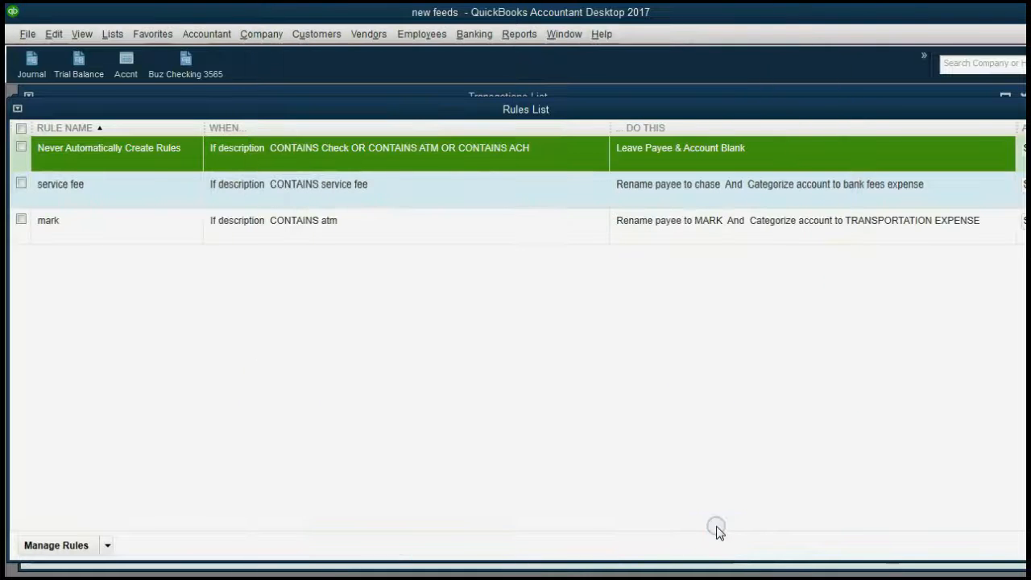
# Filter to rule-changed transactions and batch-approve the 23 ATM transactions, bringing the added total to 47
pyautogui.moveTo(1030, 122); pyautogui.dragTo(1024, 121)
pyautogui.click(1019, 109)
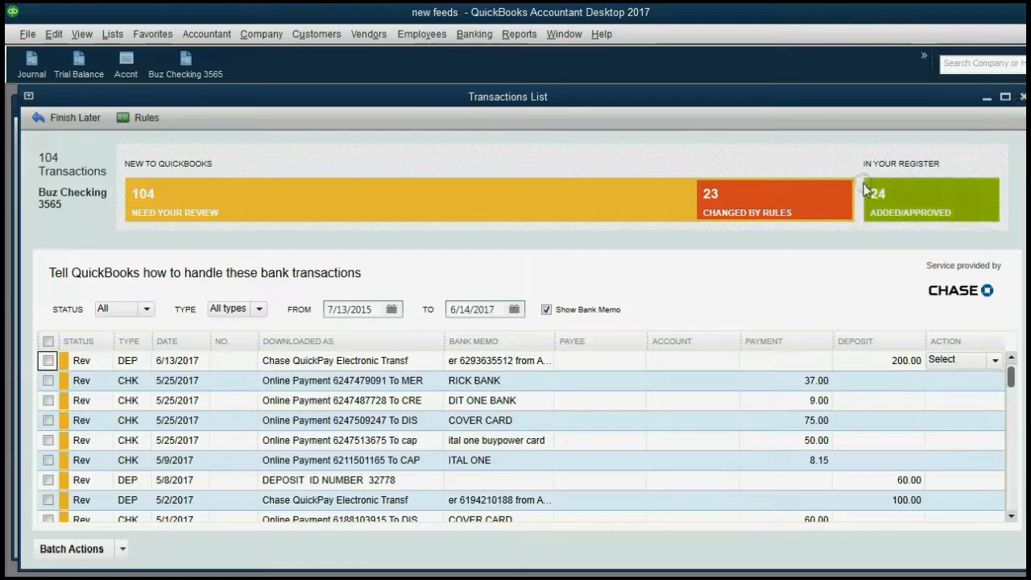
pyautogui.click(815, 198)
pyautogui.moveTo(1013, 384); pyautogui.dragTo(1007, 513)
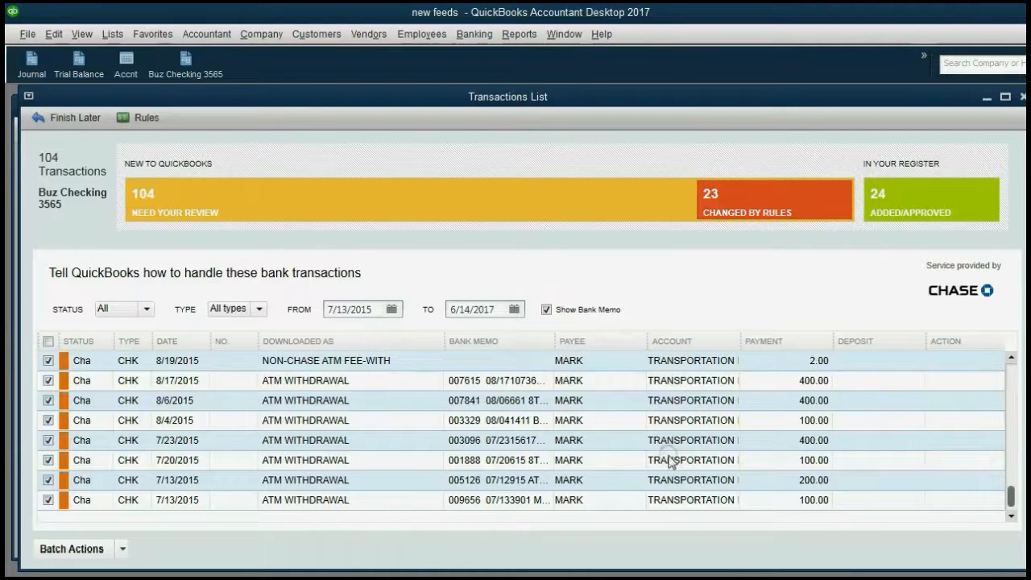
pyautogui.click(122, 548)
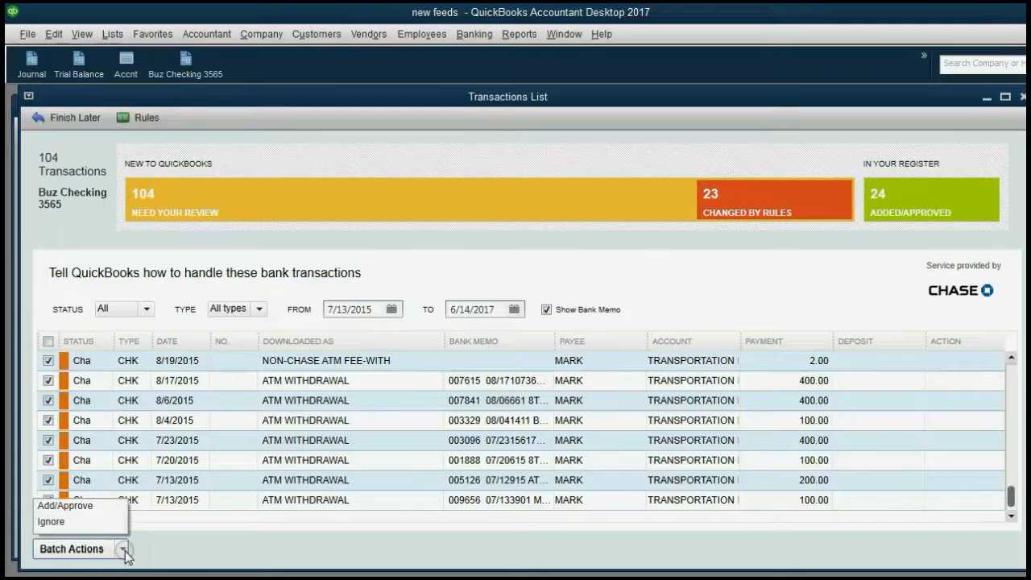
pyautogui.click(116, 508)
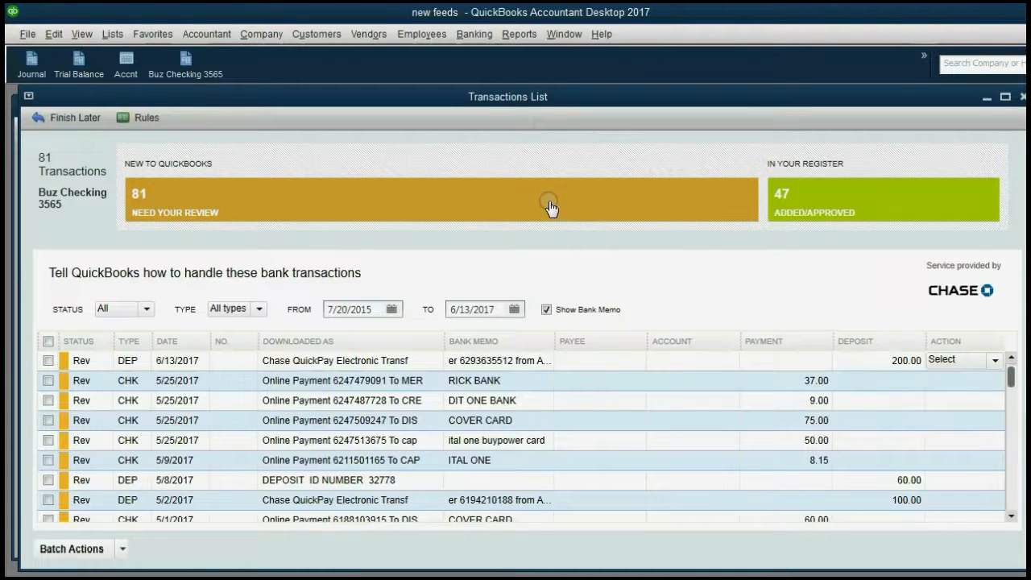
# Advance the slide show to slide 6's google rule example, revealing then hiding the Please Note bullet
pyautogui.hotkey('alt', 'Tab')
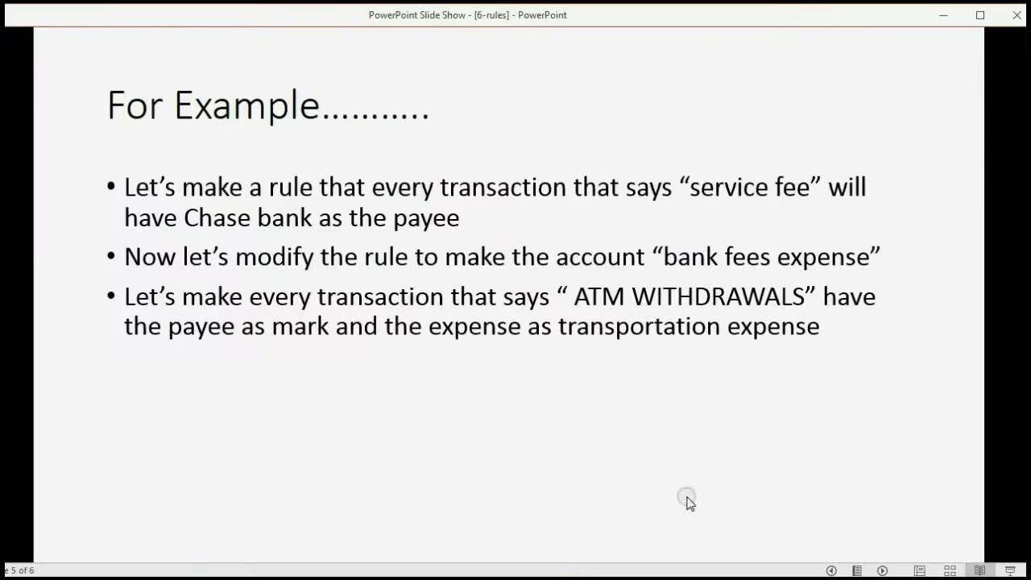
pyautogui.click(842, 520)
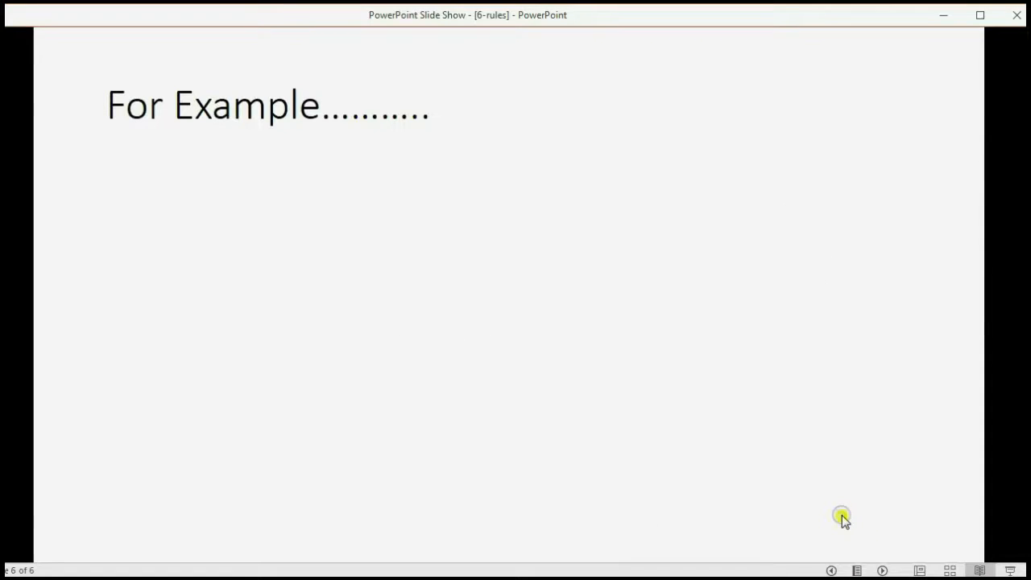
pyautogui.click(842, 519)
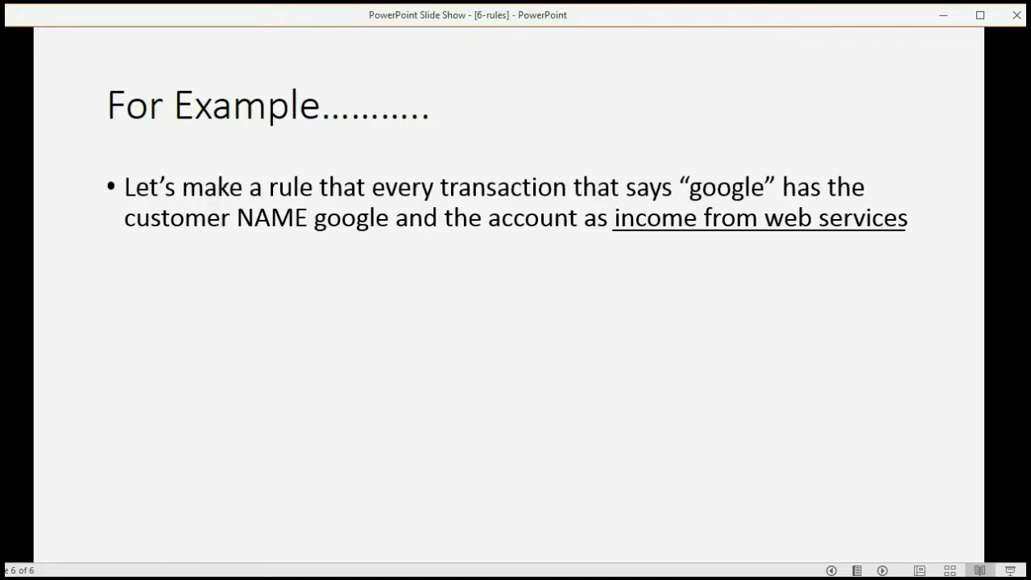
pyautogui.click(842, 516)
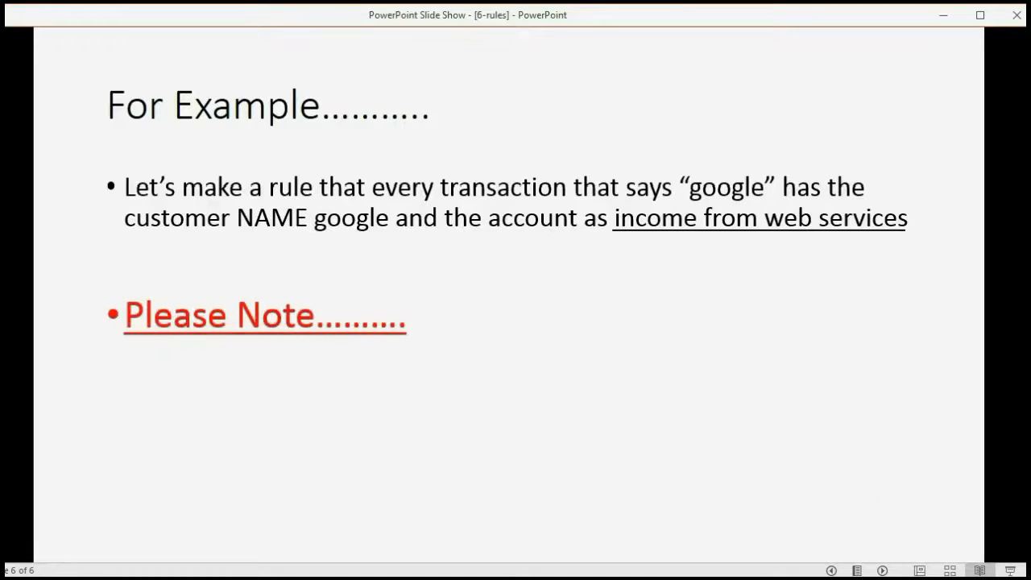
pyautogui.click(832, 571)
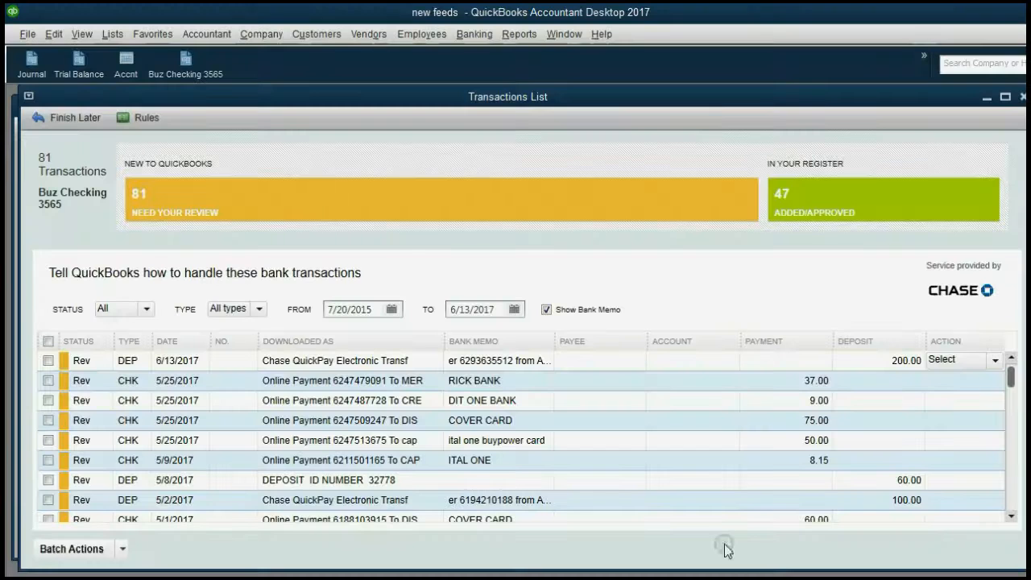
# Start a new bank rule named google whose description contains google
pyautogui.click(148, 117)
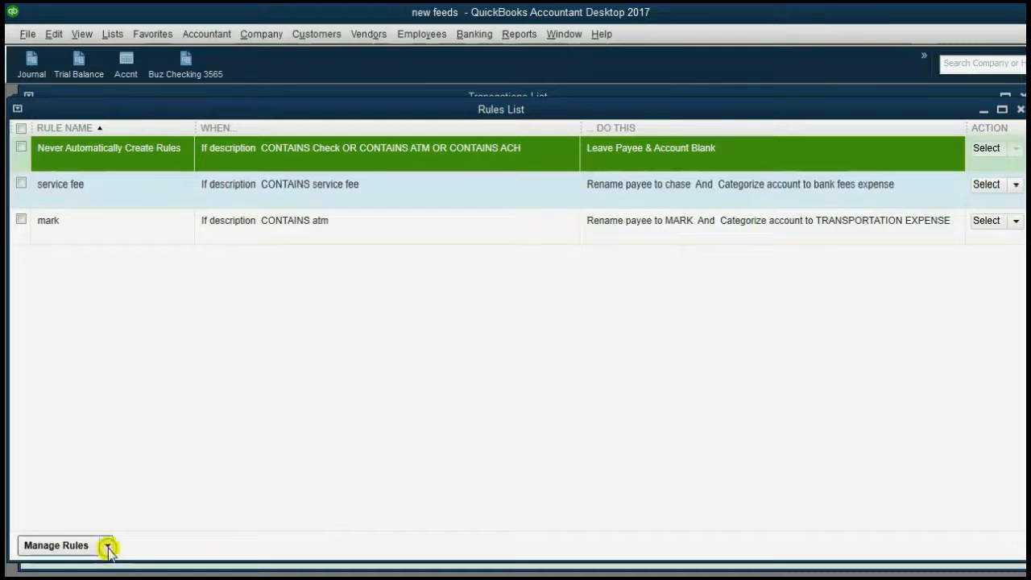
pyautogui.click(107, 546)
pyautogui.click(93, 508)
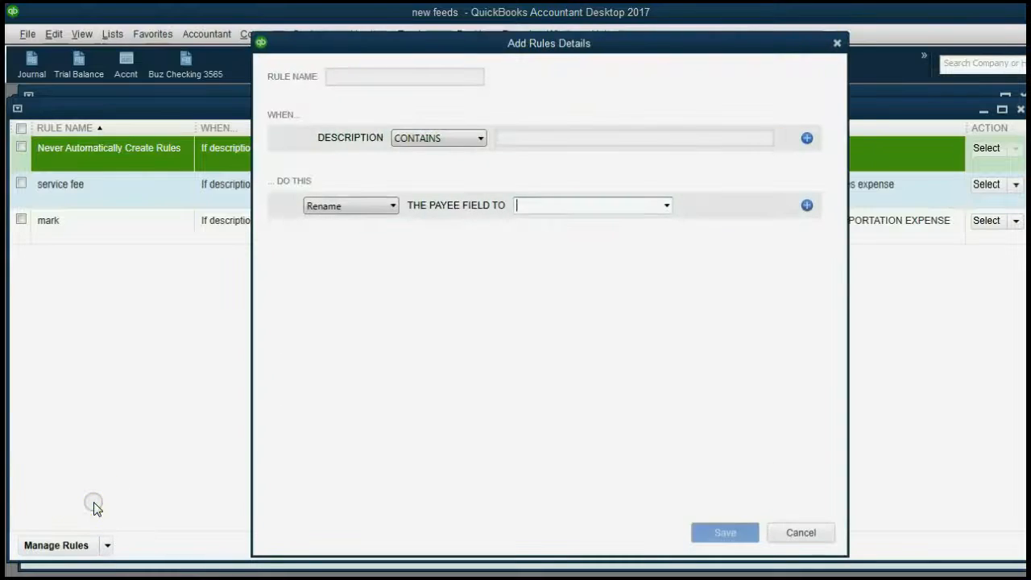
pyautogui.click(364, 81)
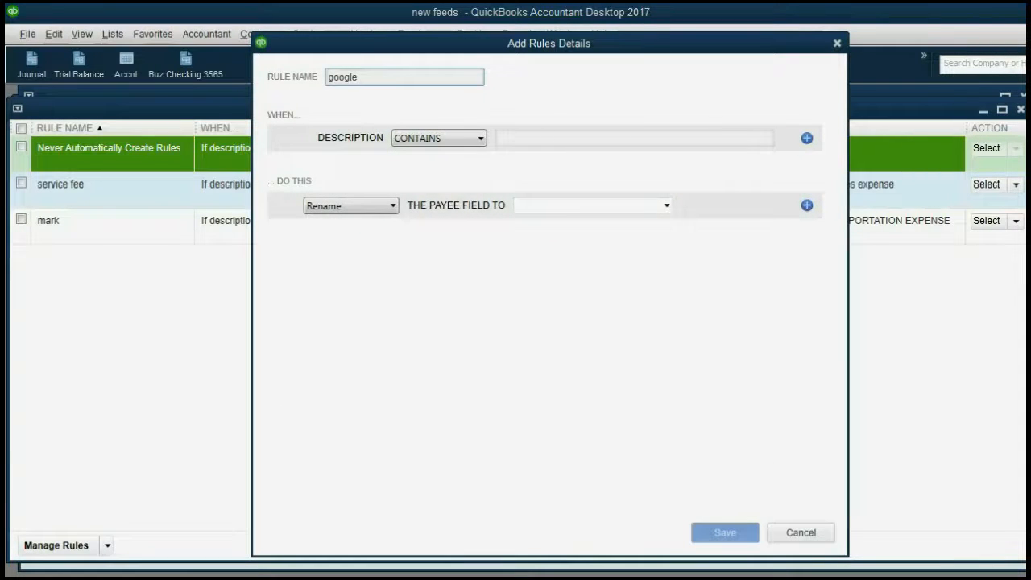
pyautogui.click(538, 137)
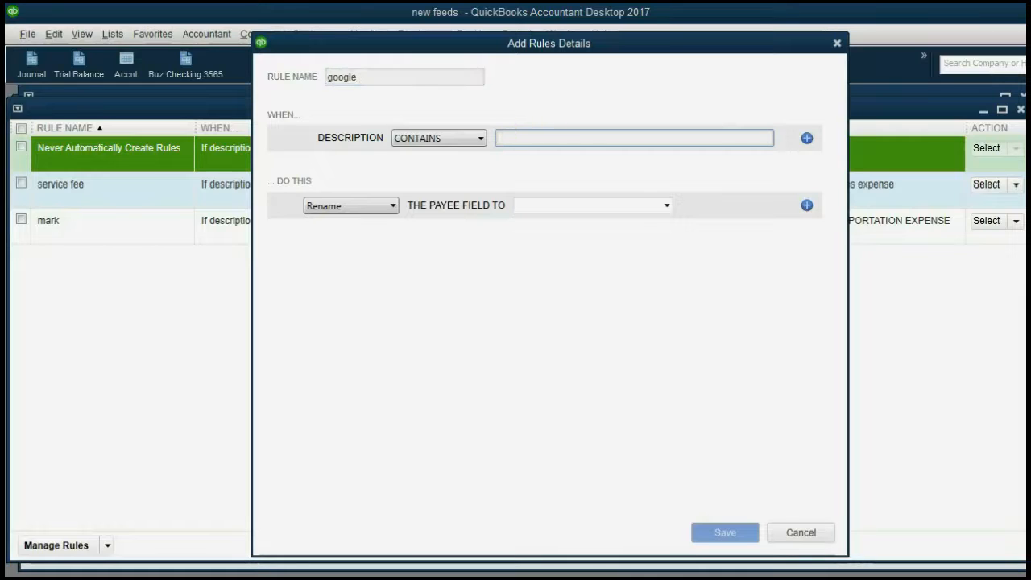
pyautogui.write('g')
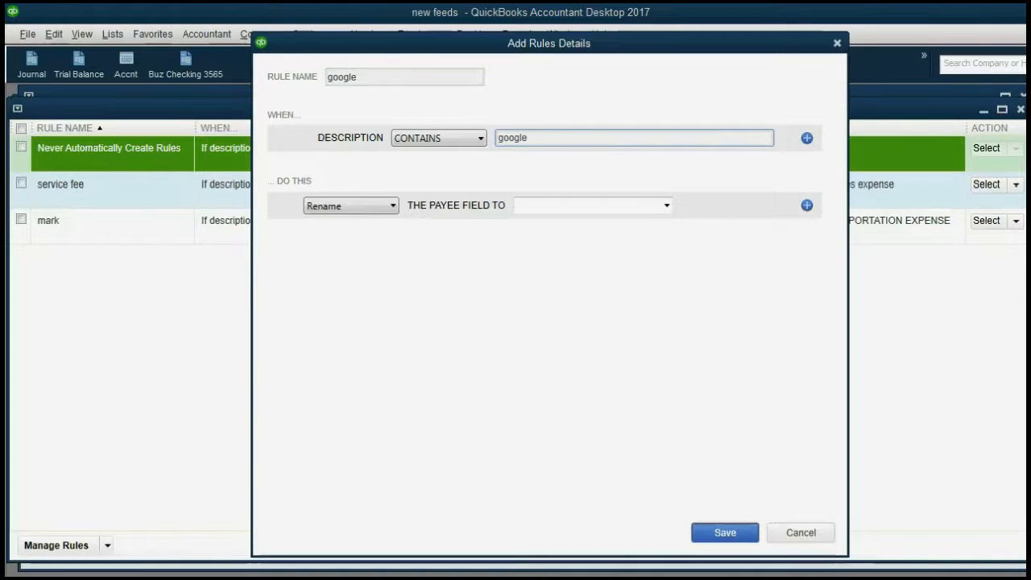
pyautogui.write('oogle')
# Give the rule payee google and account INCOEM FROM WEBSITE SERVICE, then save it
pyautogui.click(667, 206)
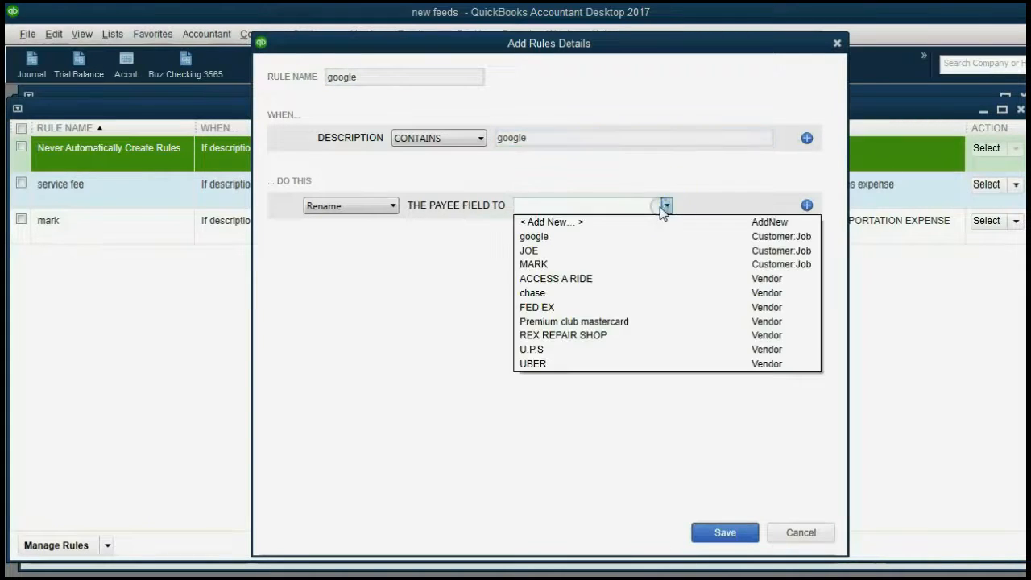
pyautogui.click(635, 235)
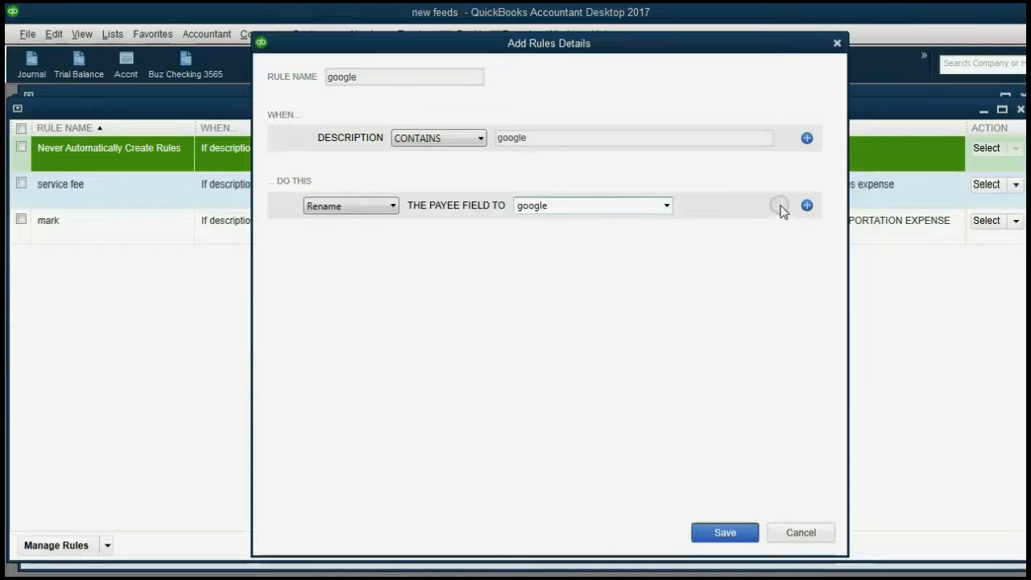
pyautogui.click(806, 205)
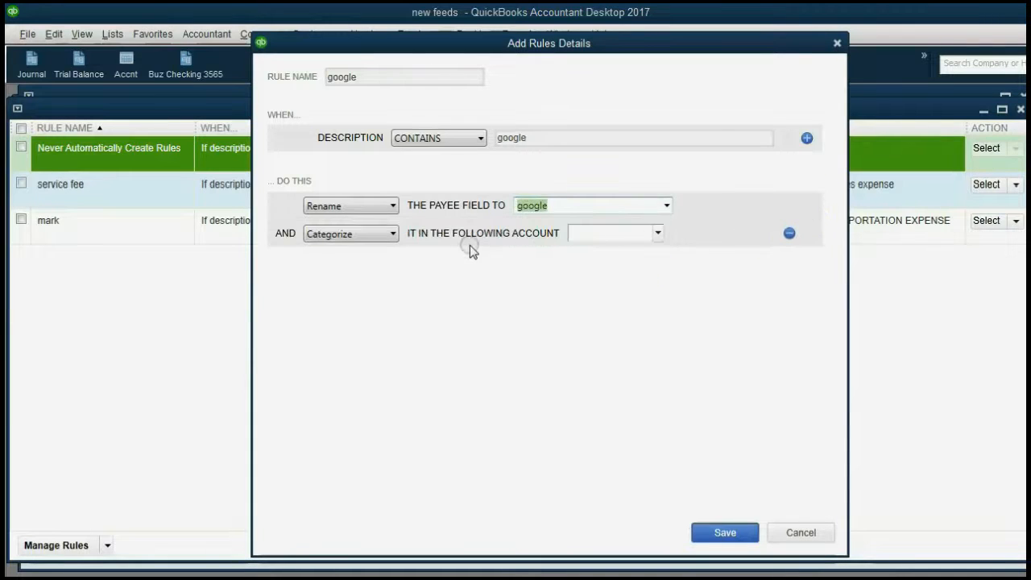
pyautogui.click(657, 233)
pyautogui.scroll(-3, 689, 385)
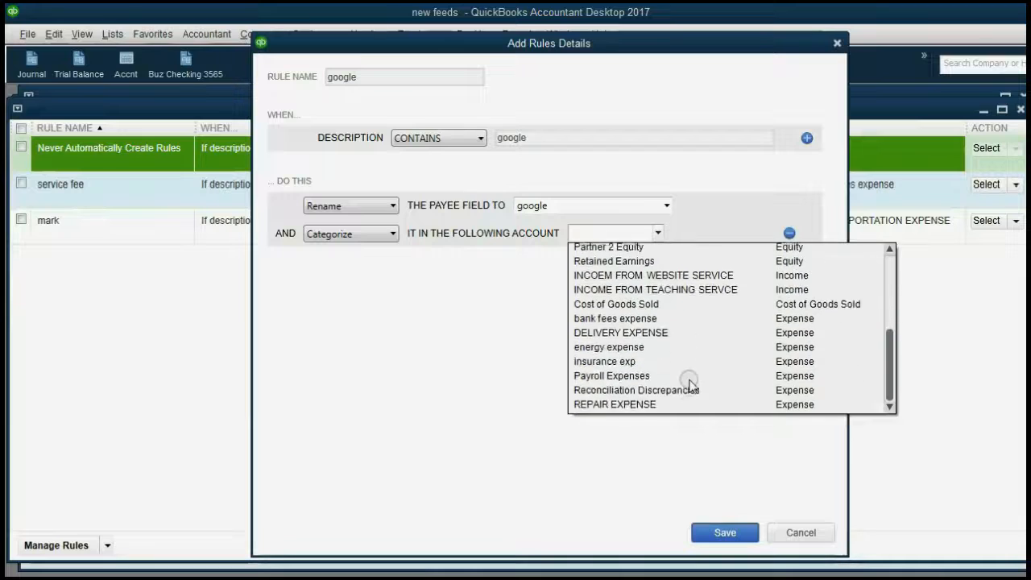
pyautogui.scroll(-1, 690, 387)
pyautogui.scroll(2, 685, 385)
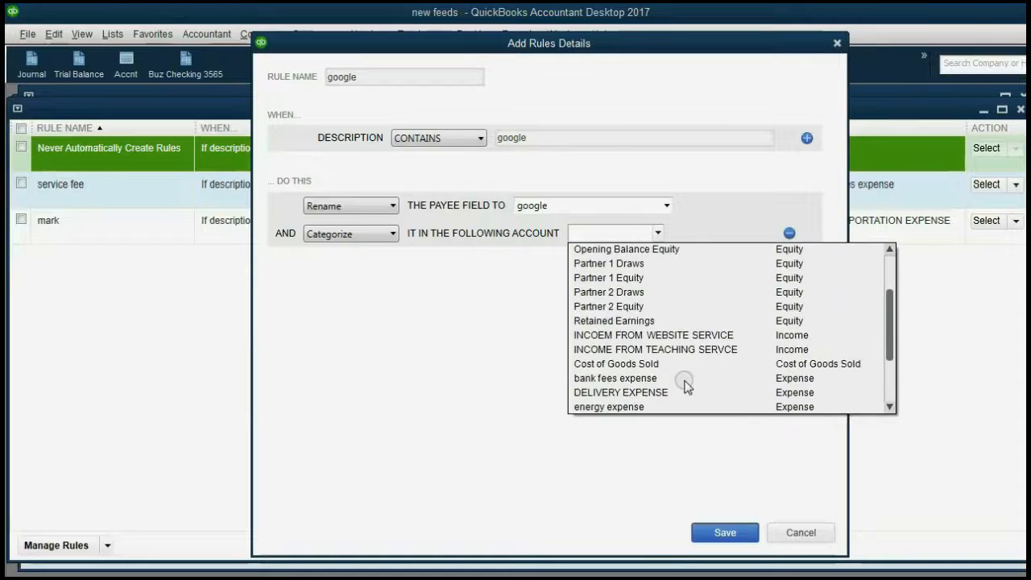
pyautogui.click(670, 342)
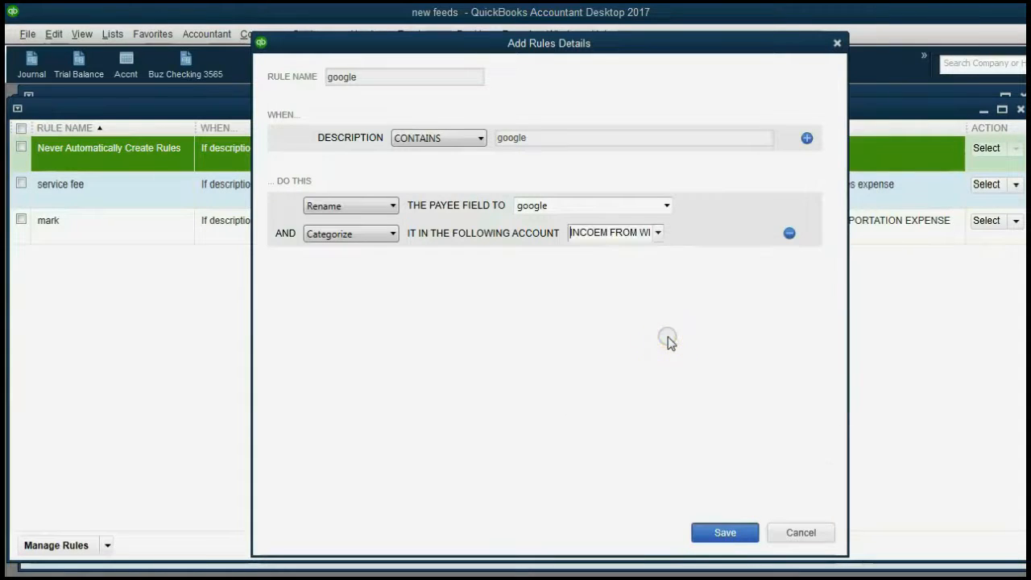
pyautogui.click(717, 532)
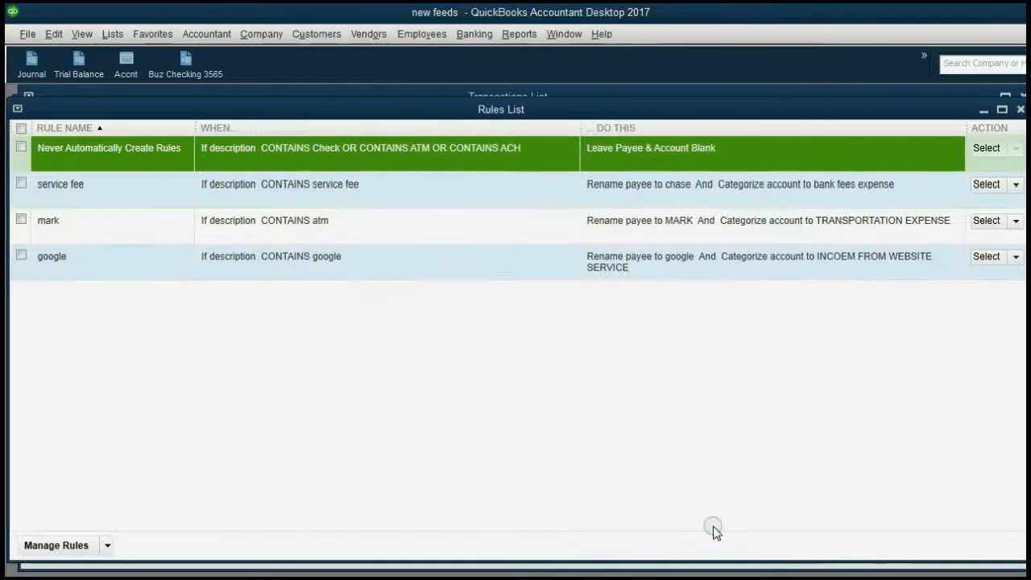
# Filter to the Changed by Rules transactions and batch-approve both google deposits
pyautogui.click(1020, 111)
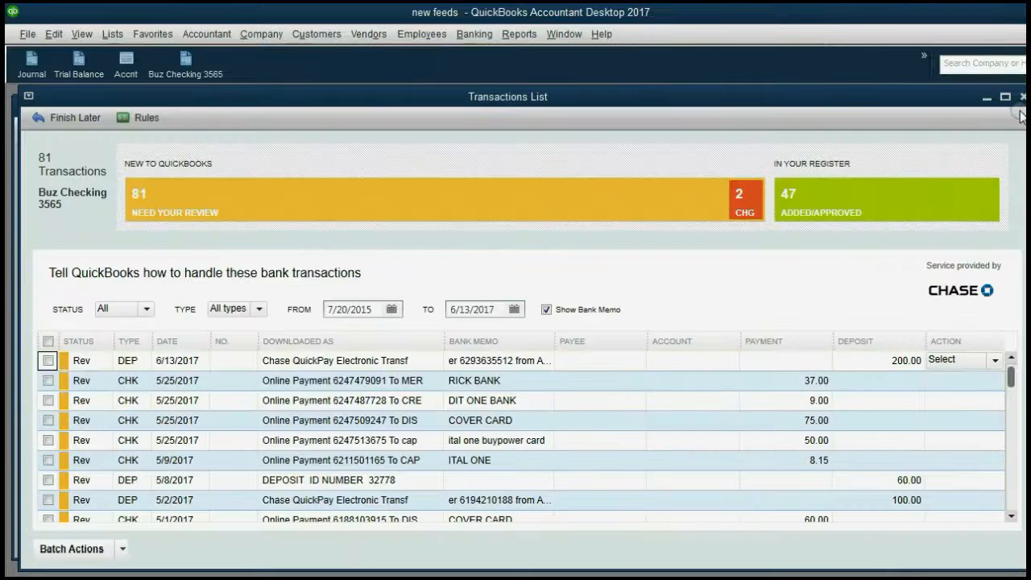
pyautogui.click(750, 199)
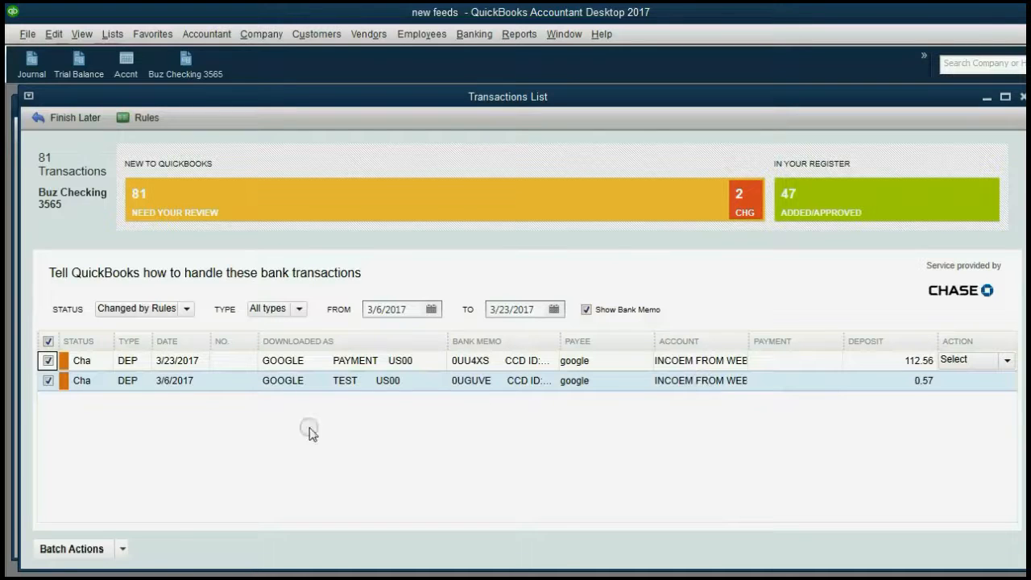
pyautogui.click(122, 548)
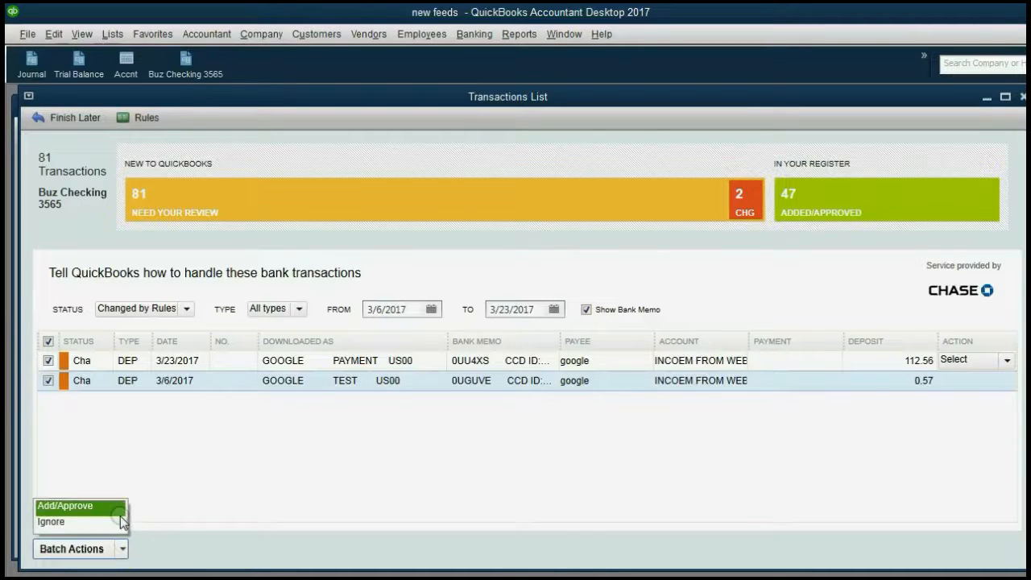
pyautogui.click(118, 507)
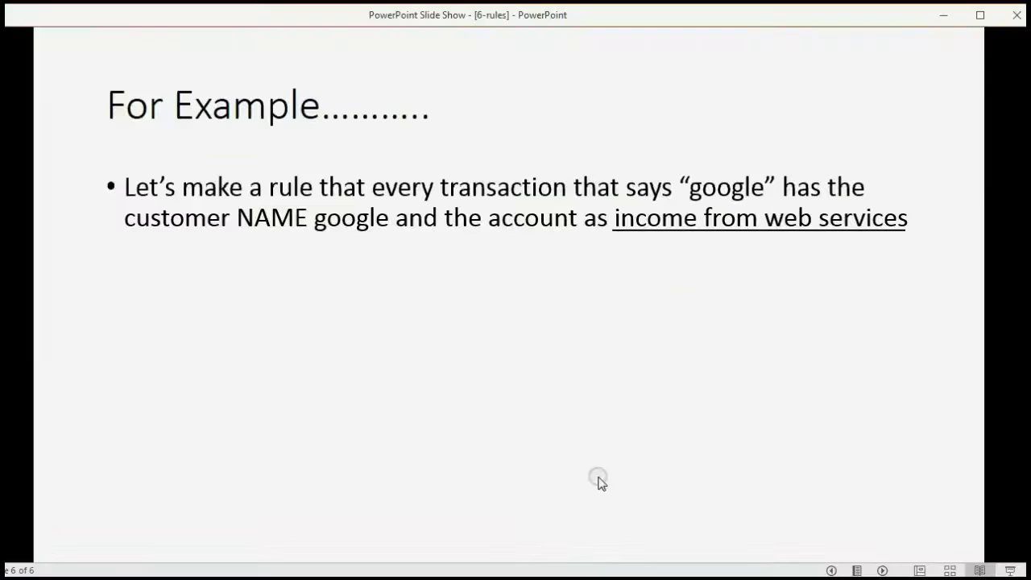
# Reveal the Please Note bullets saying every rule needs a rename, not just an account change
pyautogui.click(709, 448)
pyautogui.click(709, 447)
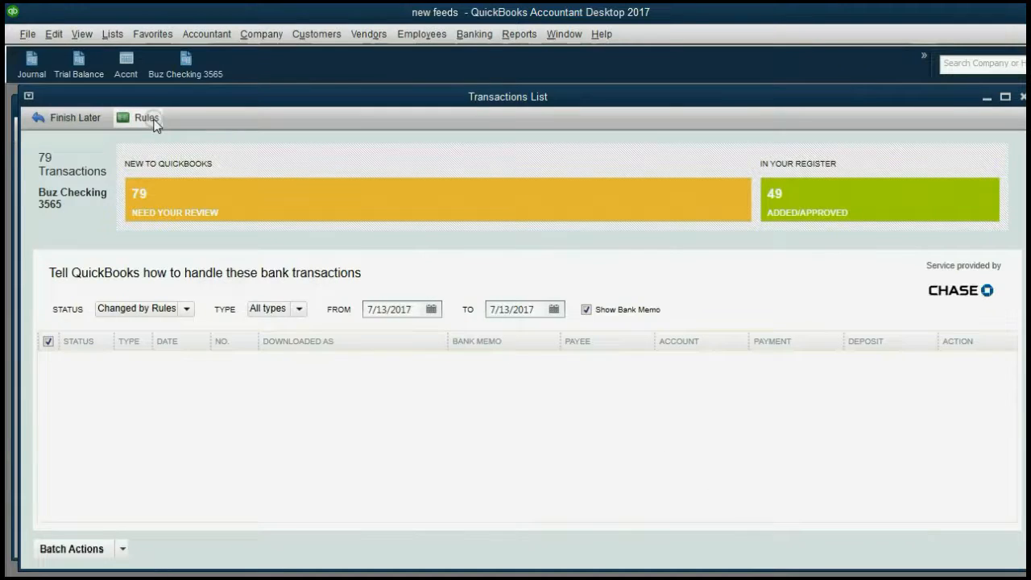
pyautogui.click(147, 115)
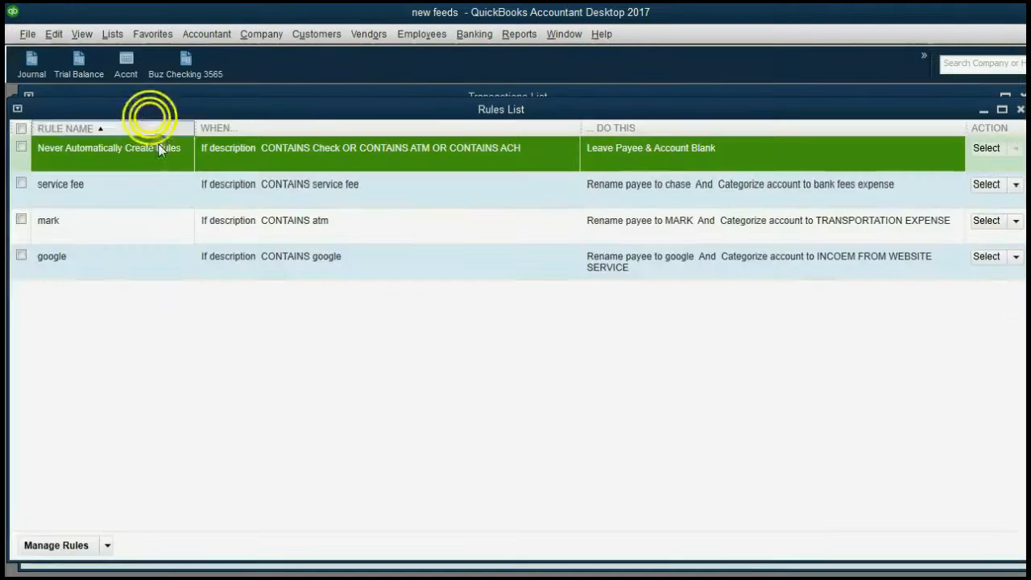
pyautogui.click(107, 545)
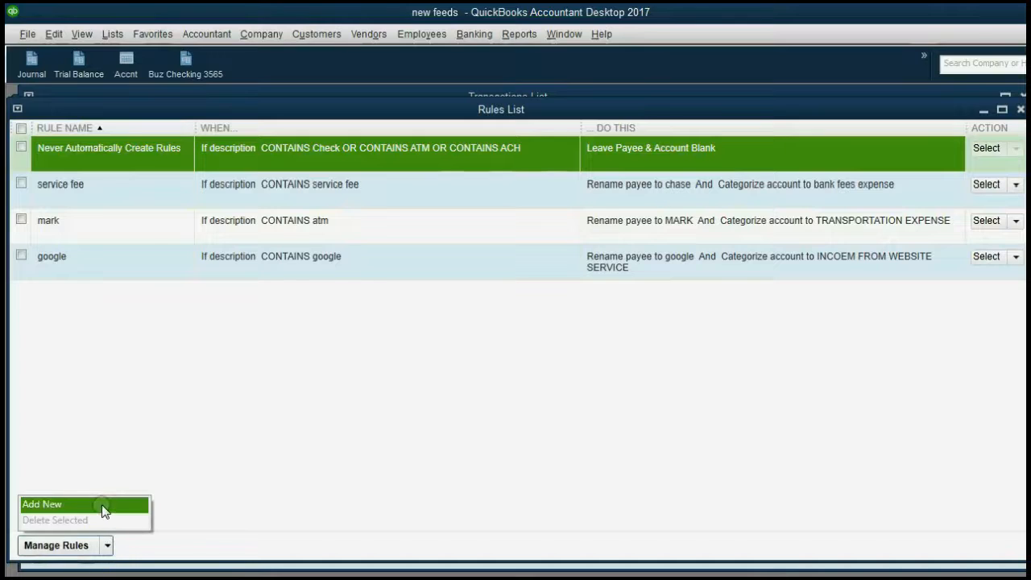
pyautogui.click(102, 506)
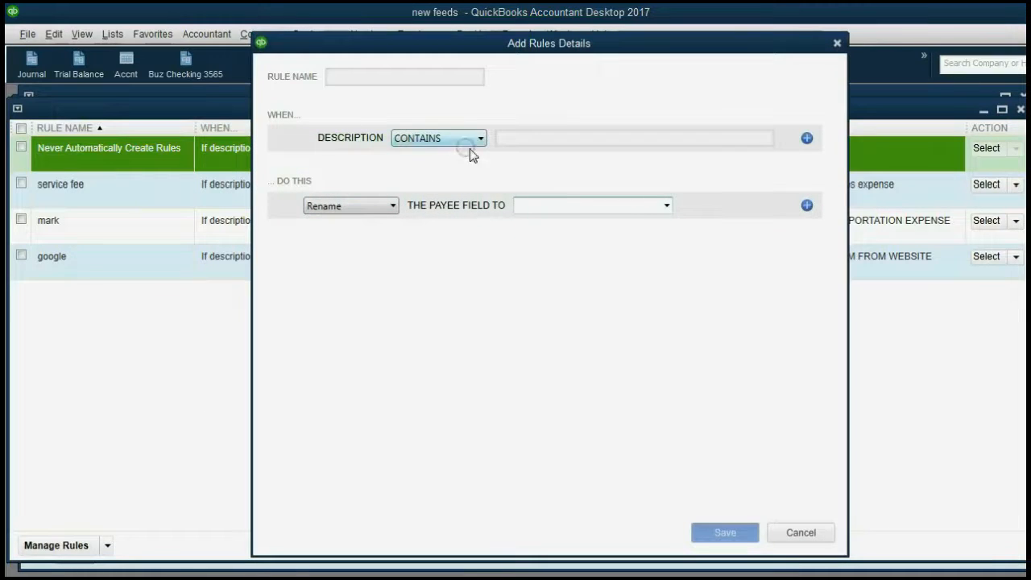
pyautogui.click(518, 142)
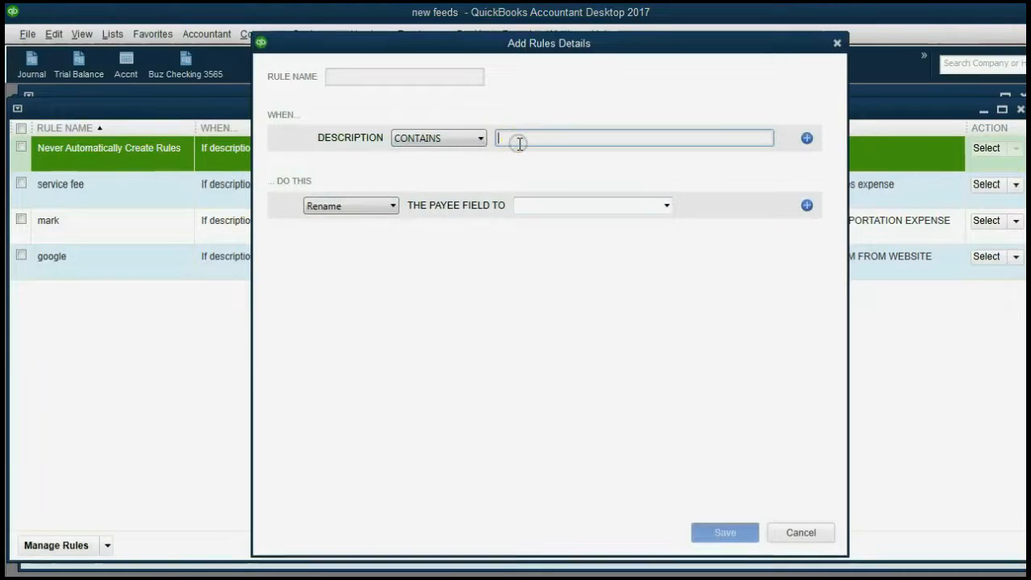
pyautogui.click(412, 78)
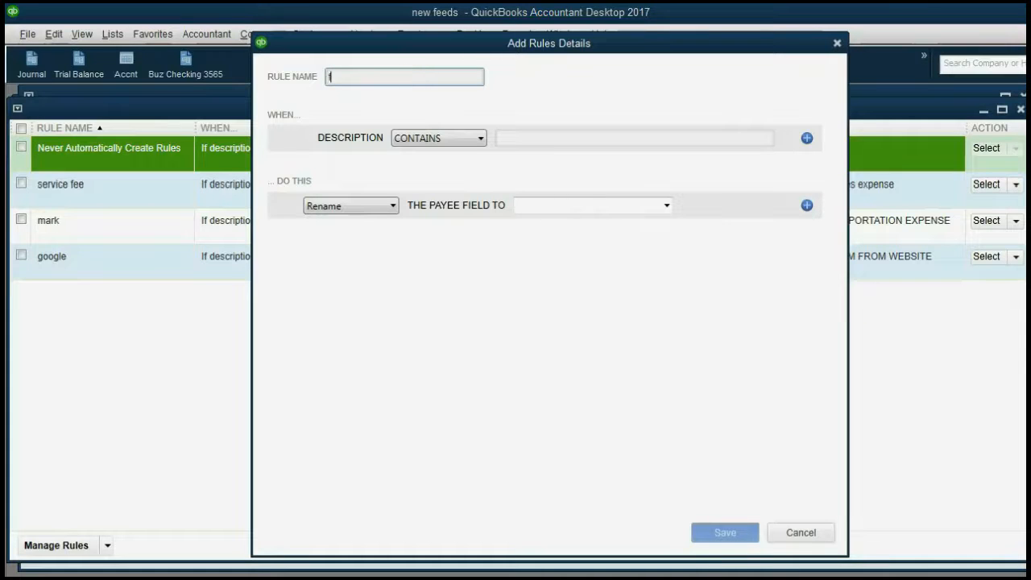
pyautogui.click(556, 138)
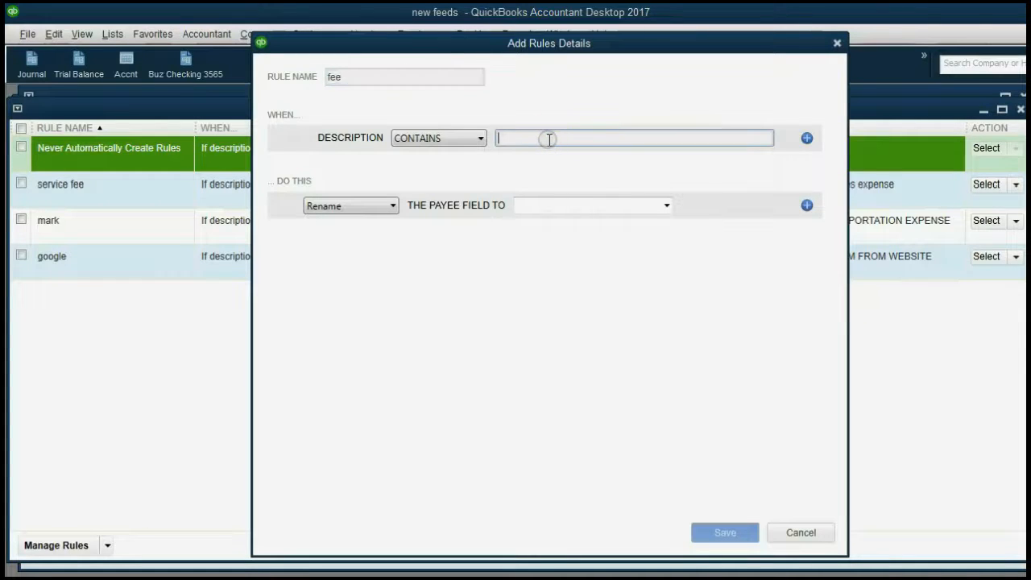
pyautogui.write('fee')
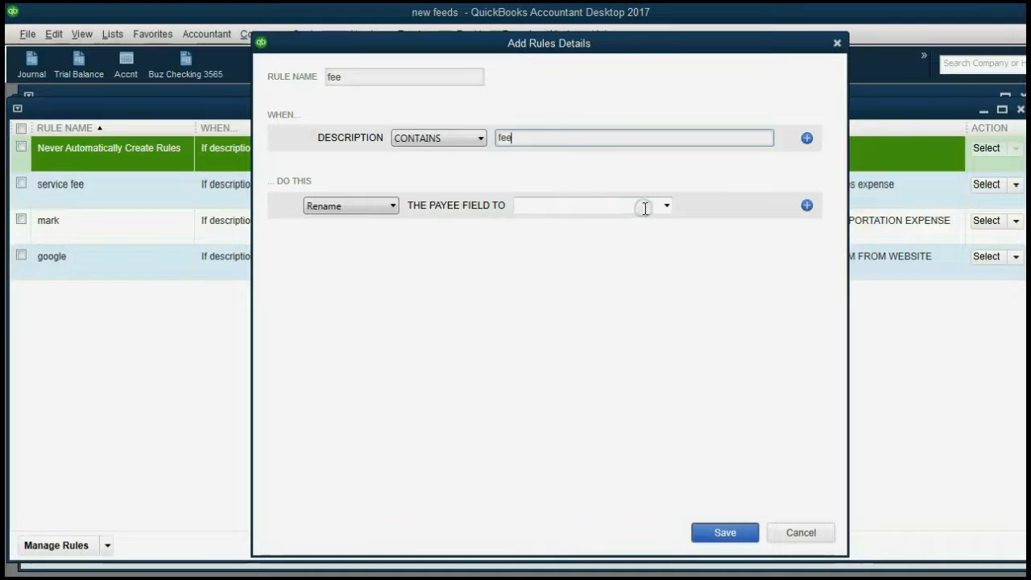
pyautogui.click(393, 206)
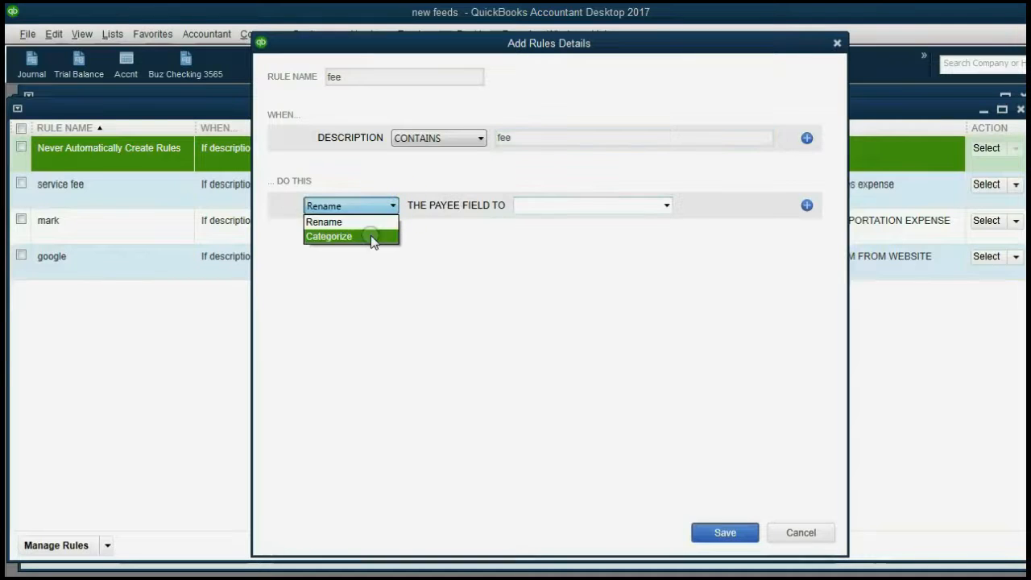
pyautogui.click(371, 235)
pyautogui.click(659, 205)
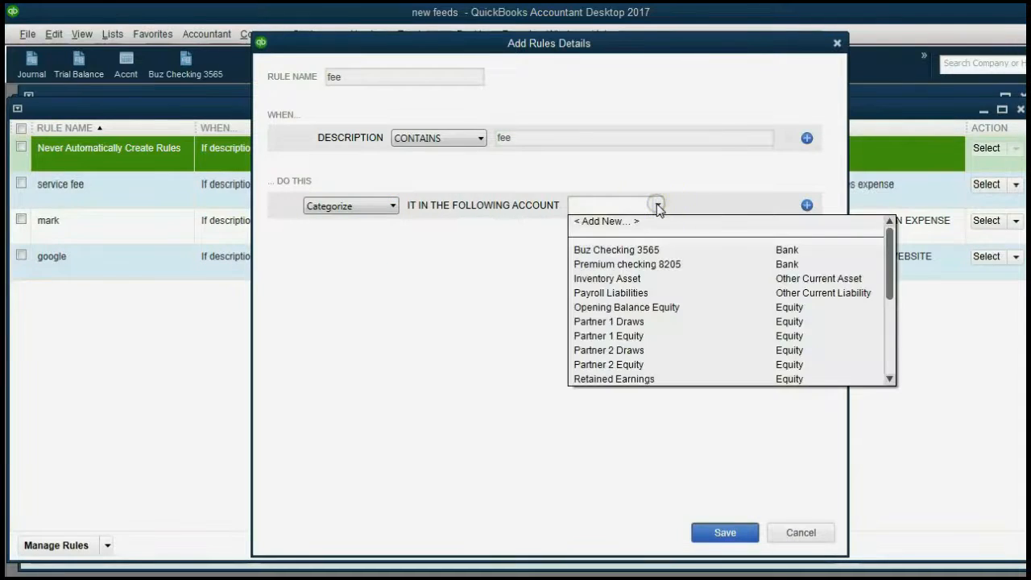
pyautogui.scroll(-5, 669, 270)
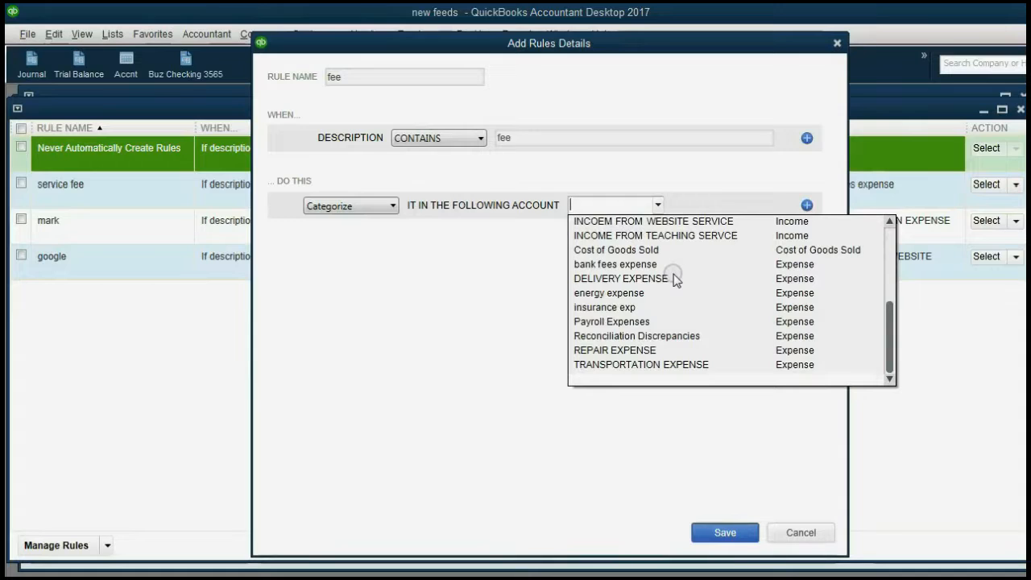
pyautogui.click(651, 307)
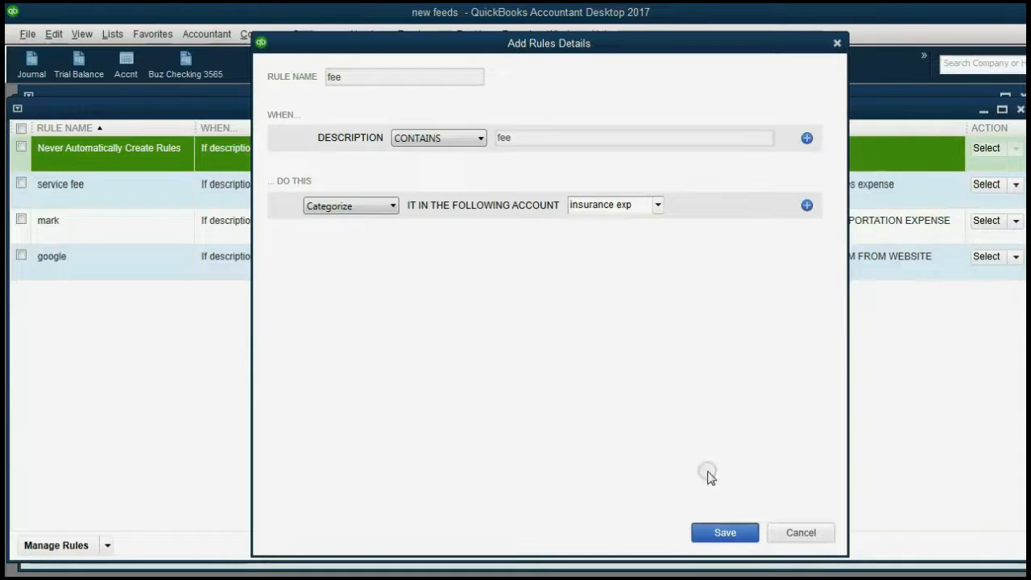
pyautogui.click(713, 532)
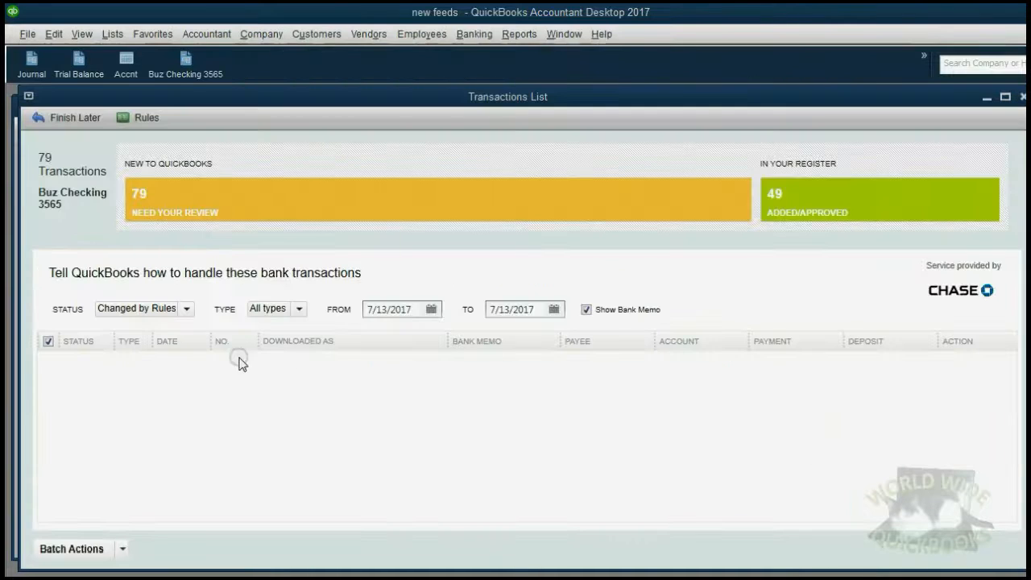
# Start another new bank rule with a Contains description condition
pyautogui.click(143, 117)
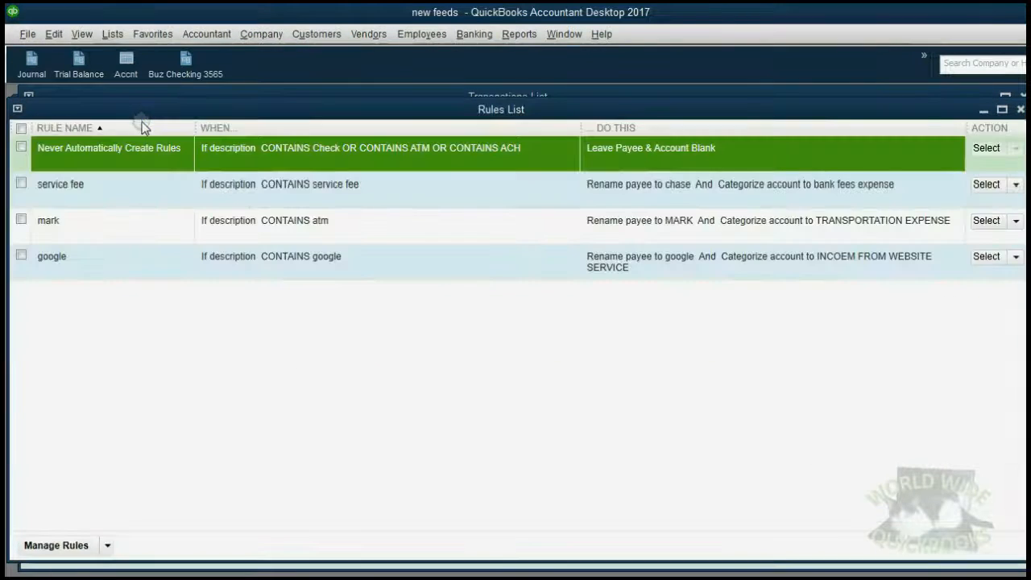
pyautogui.click(105, 546)
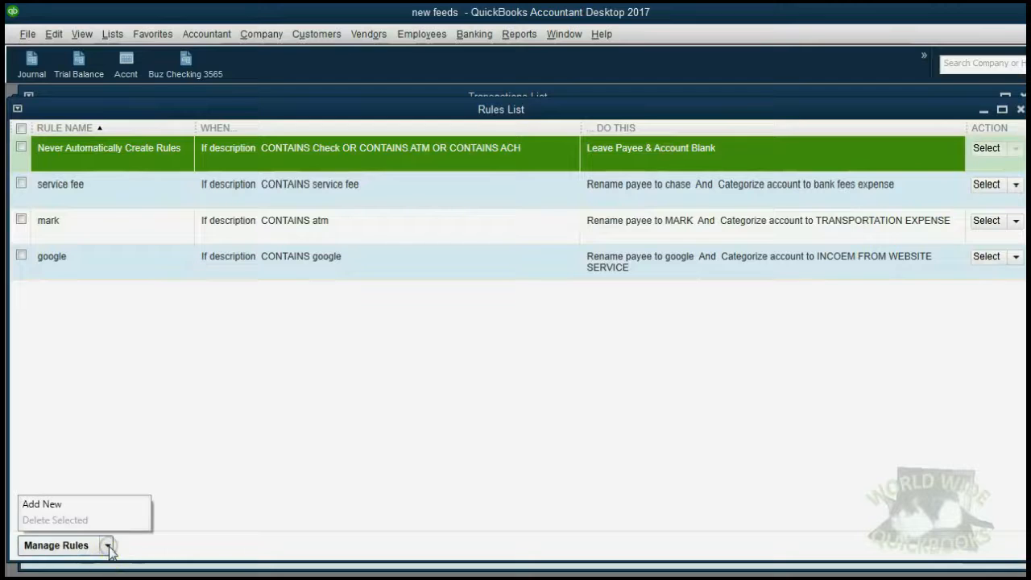
pyautogui.click(107, 506)
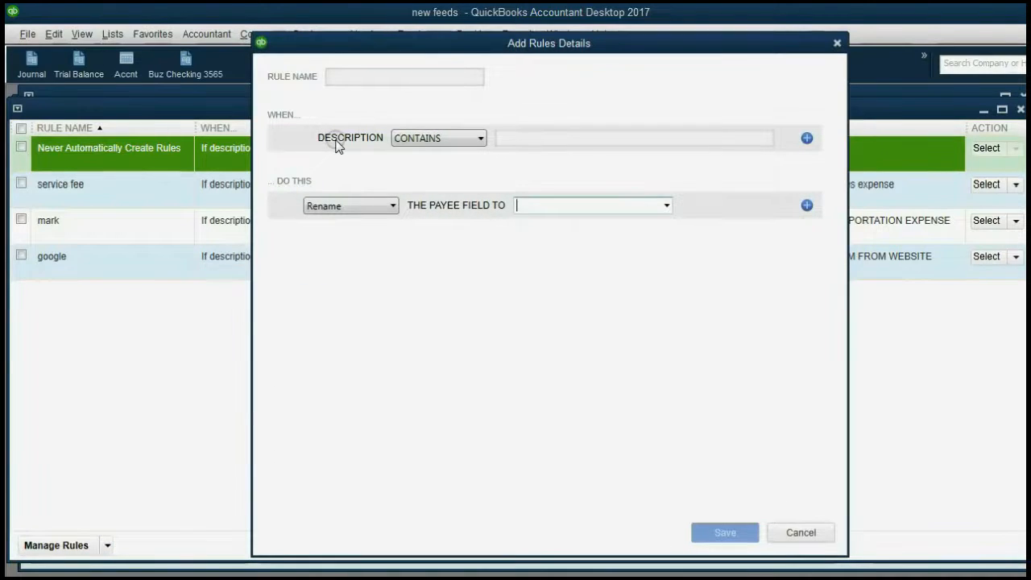
pyautogui.click(514, 140)
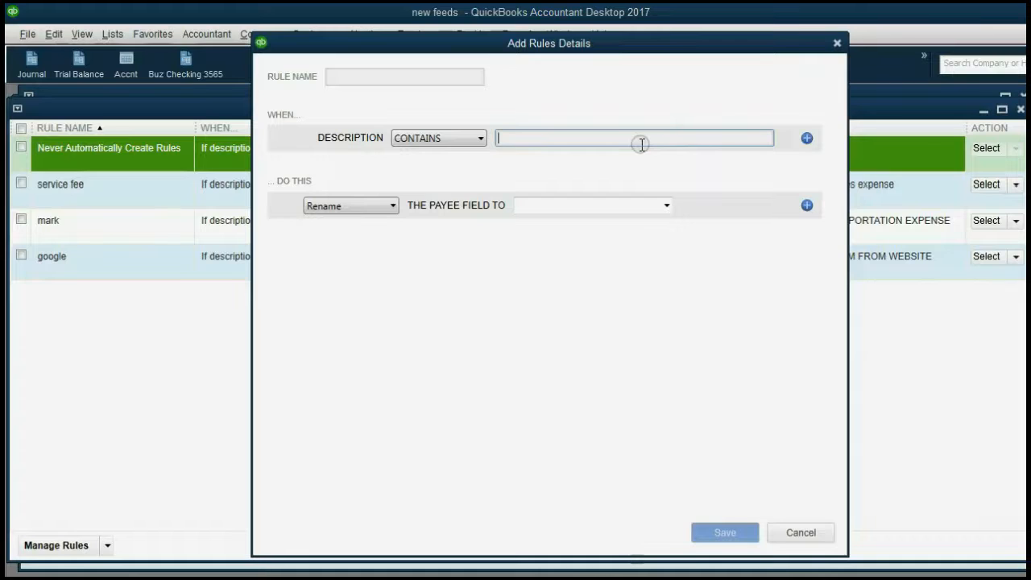
pyautogui.write('1')
# Add OR description conditions Starts With a and Ends With b
pyautogui.click(806, 139)
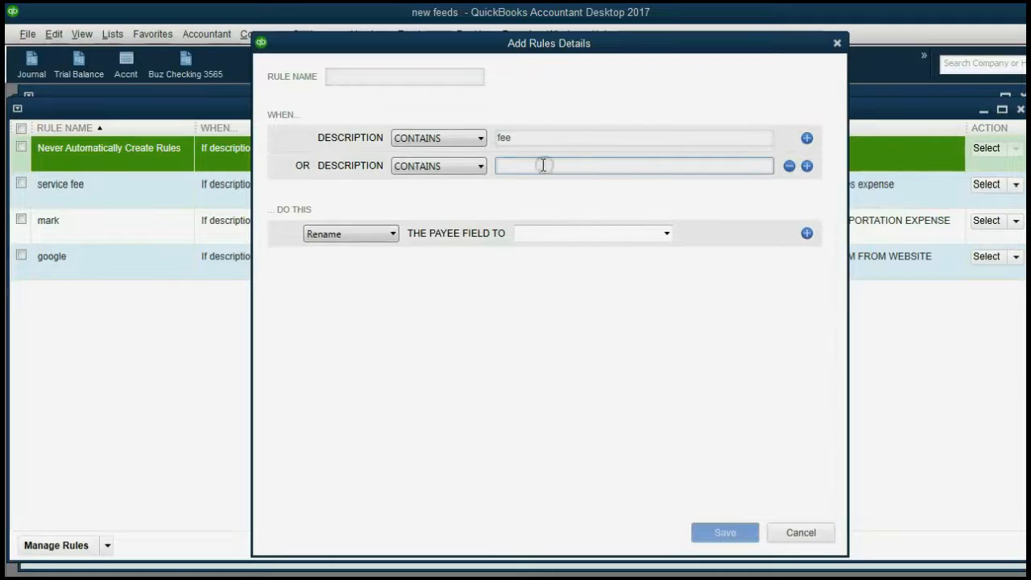
pyautogui.click(458, 163)
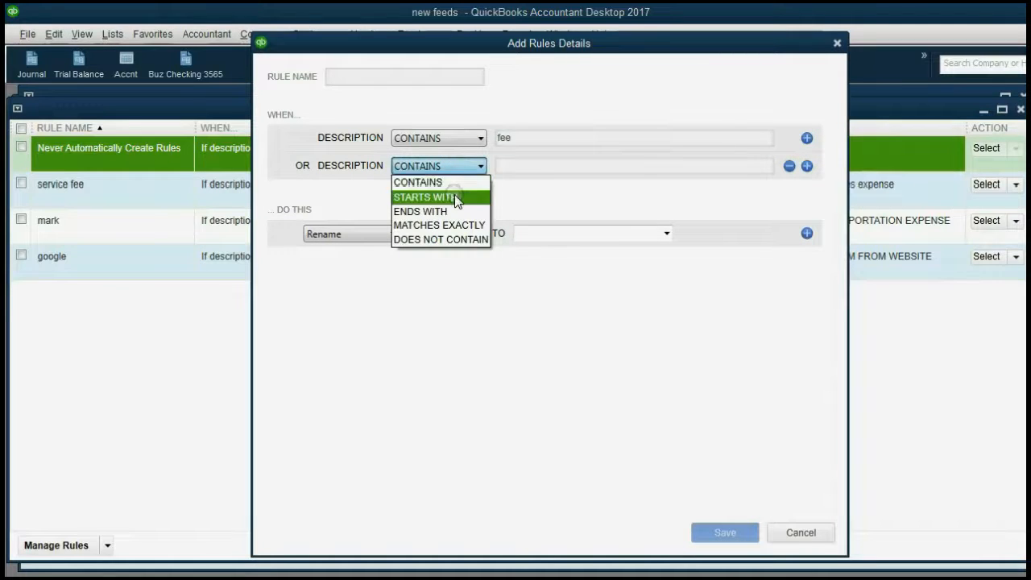
pyautogui.click(454, 196)
pyautogui.click(514, 171)
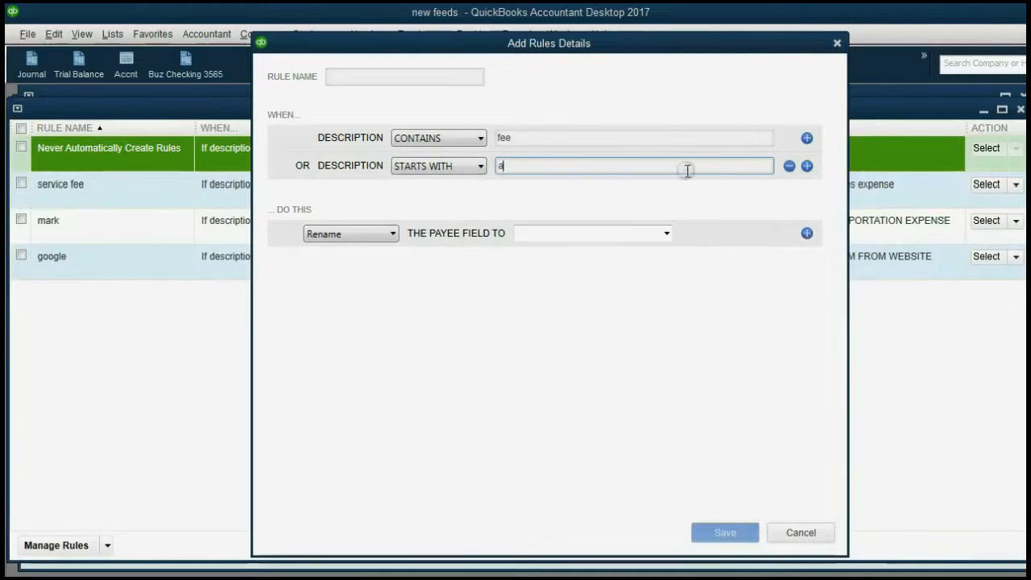
pyautogui.click(806, 166)
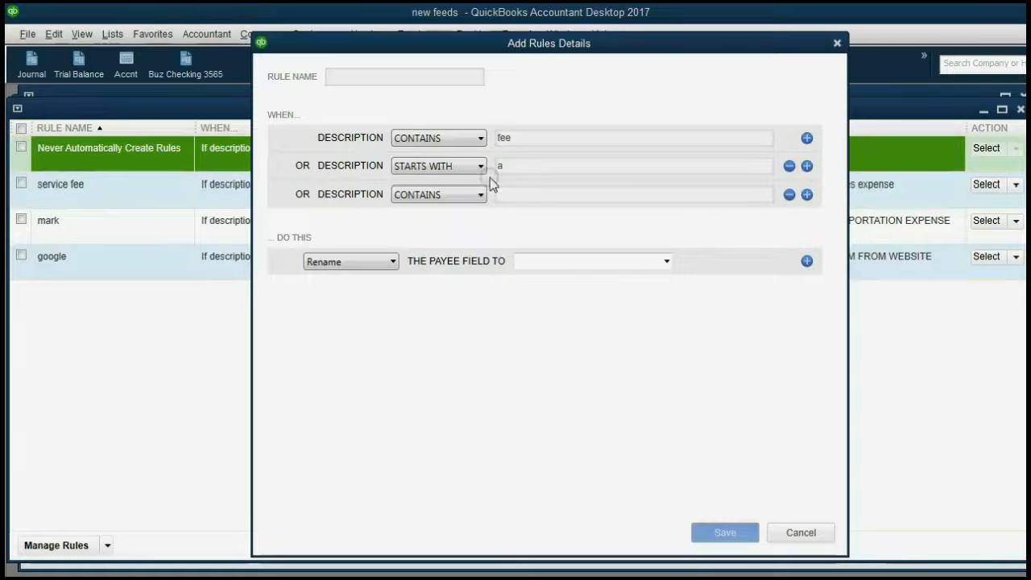
pyautogui.click(449, 194)
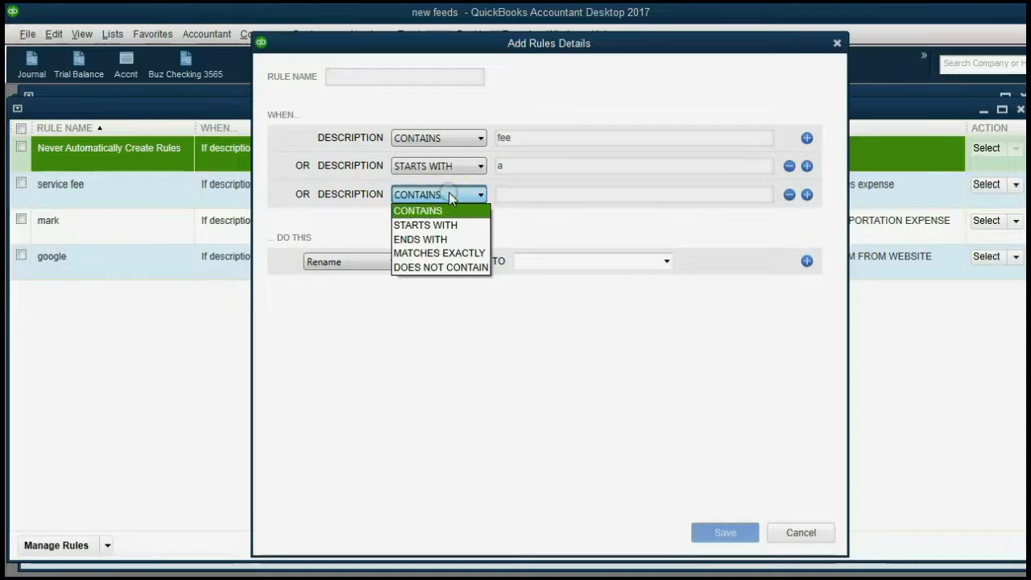
pyautogui.click(448, 240)
pyautogui.click(523, 198)
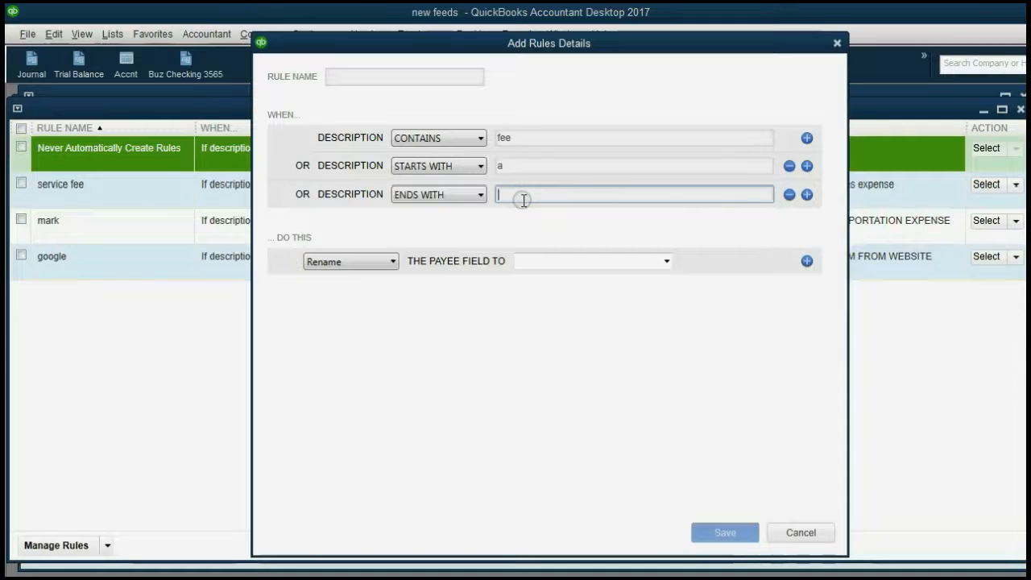
pyautogui.write('b')
# Add a fourth OR description condition set to Matches Exactly, then move to the payee
pyautogui.click(807, 194)
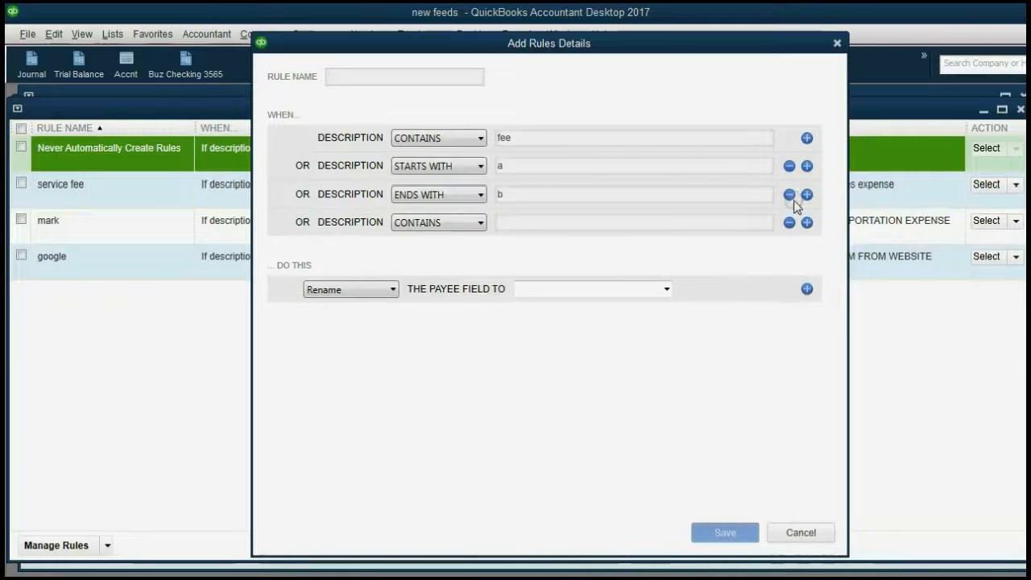
pyautogui.click(468, 223)
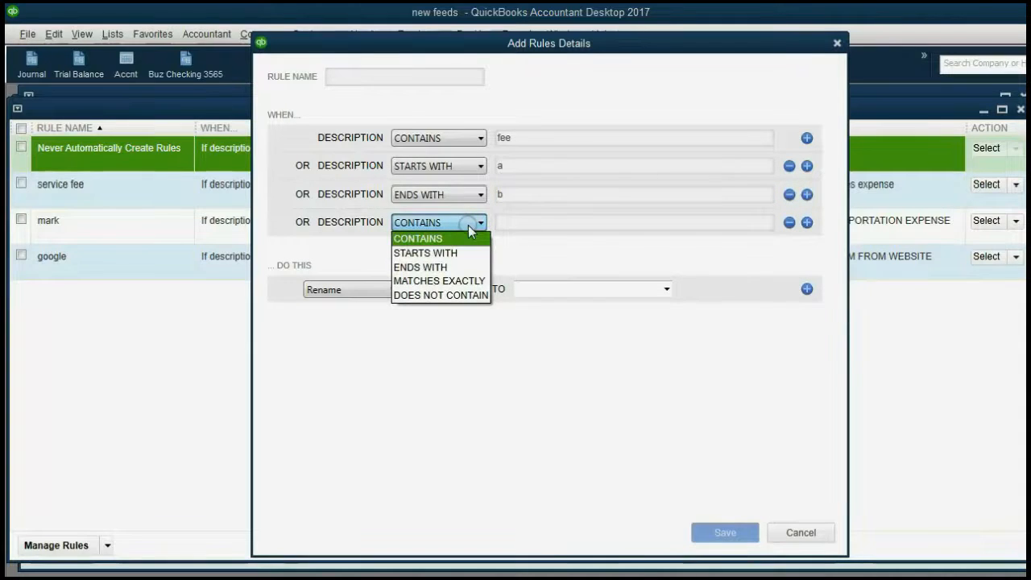
pyautogui.click(439, 281)
pyautogui.click(532, 221)
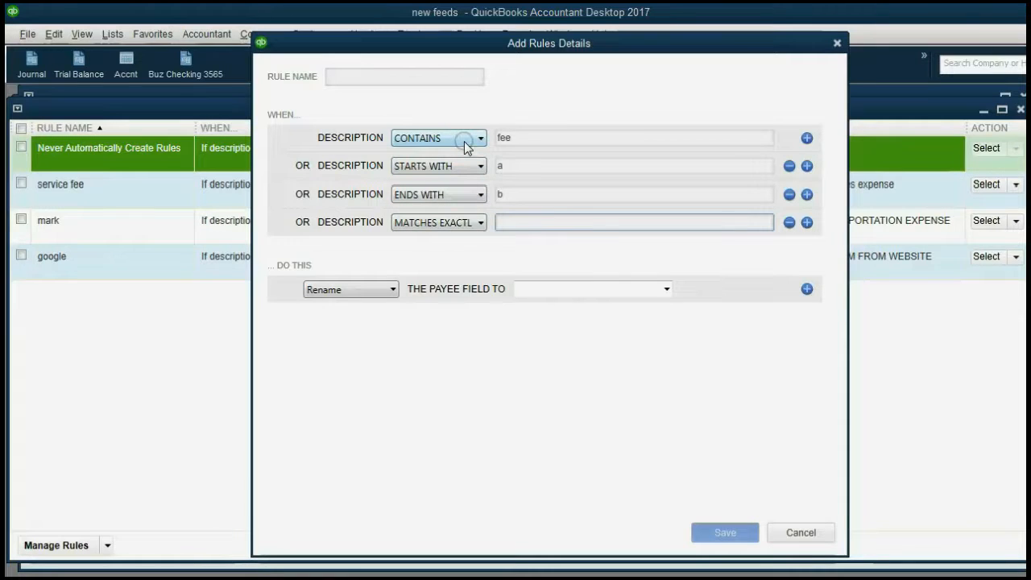
pyautogui.click(527, 288)
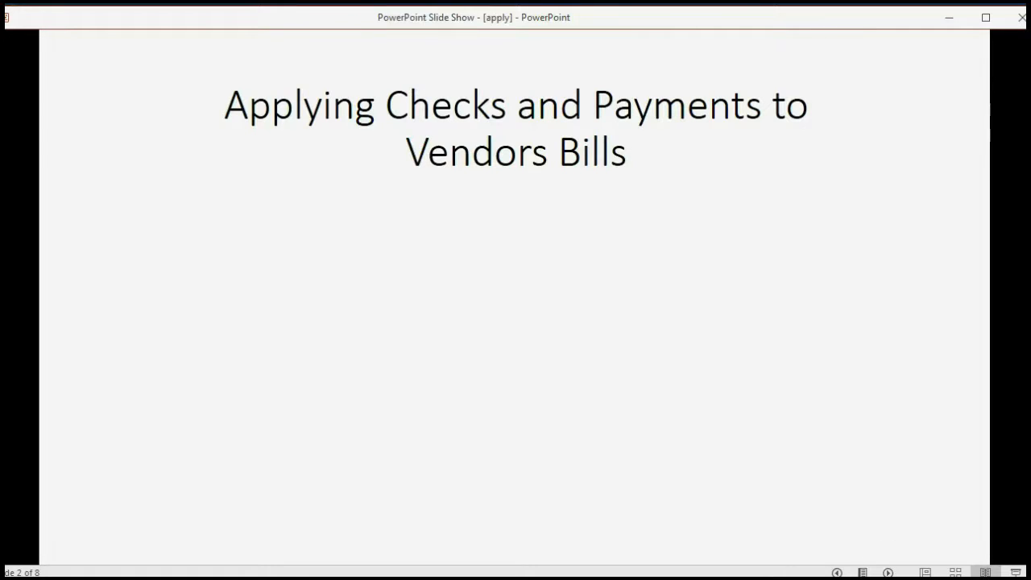
# Step through the applying-payments bullets to the $75 May 25, 2017 FED EX check example, then return to QuickBooks
pyautogui.press('Right')
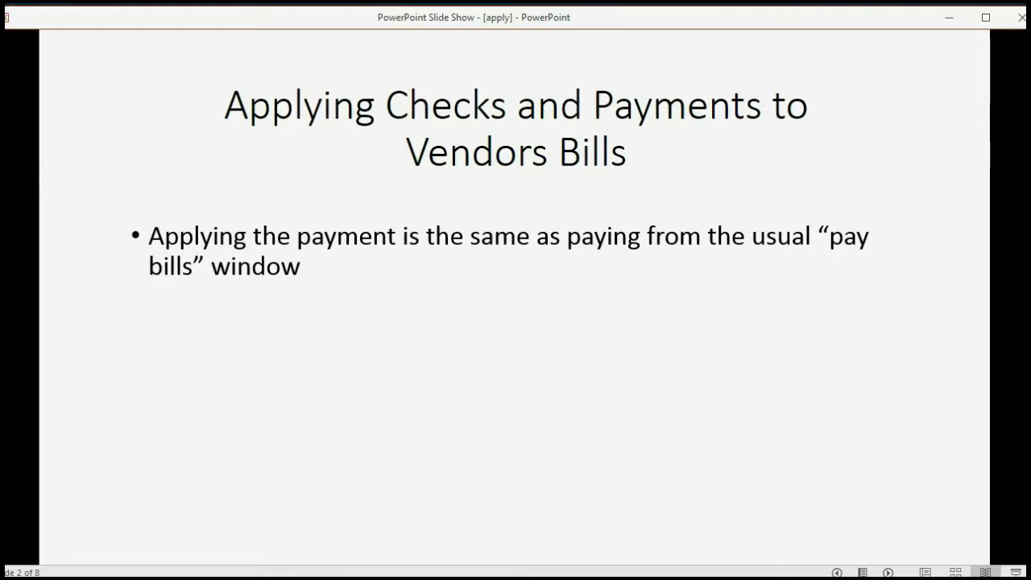
pyautogui.press('Right')
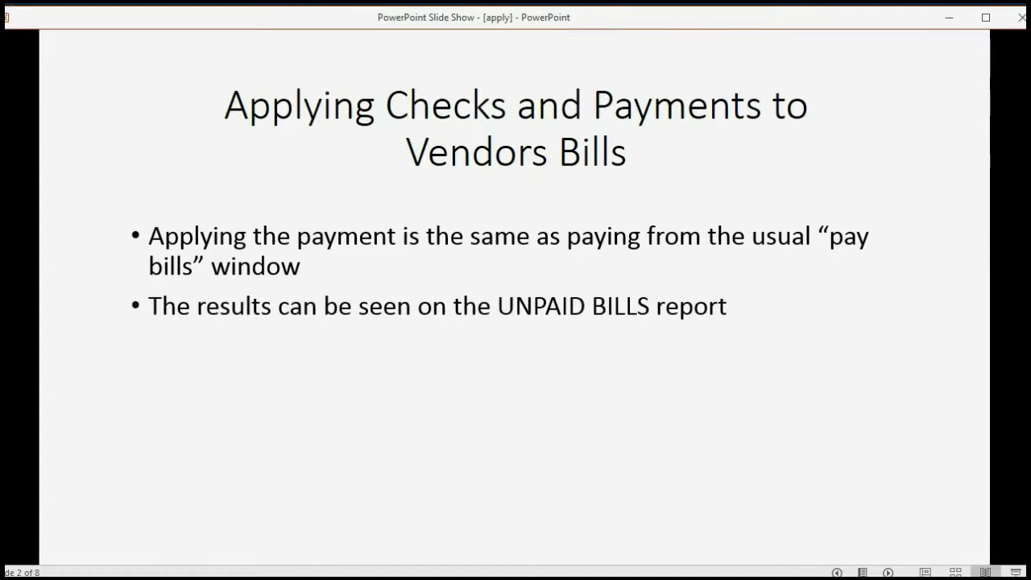
pyautogui.press('Right')
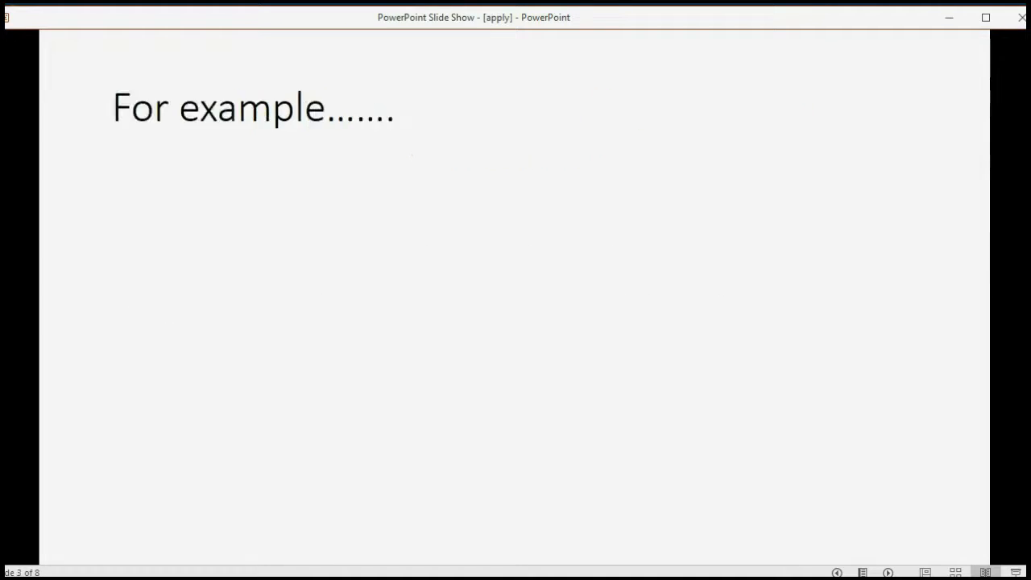
pyautogui.press('Right')
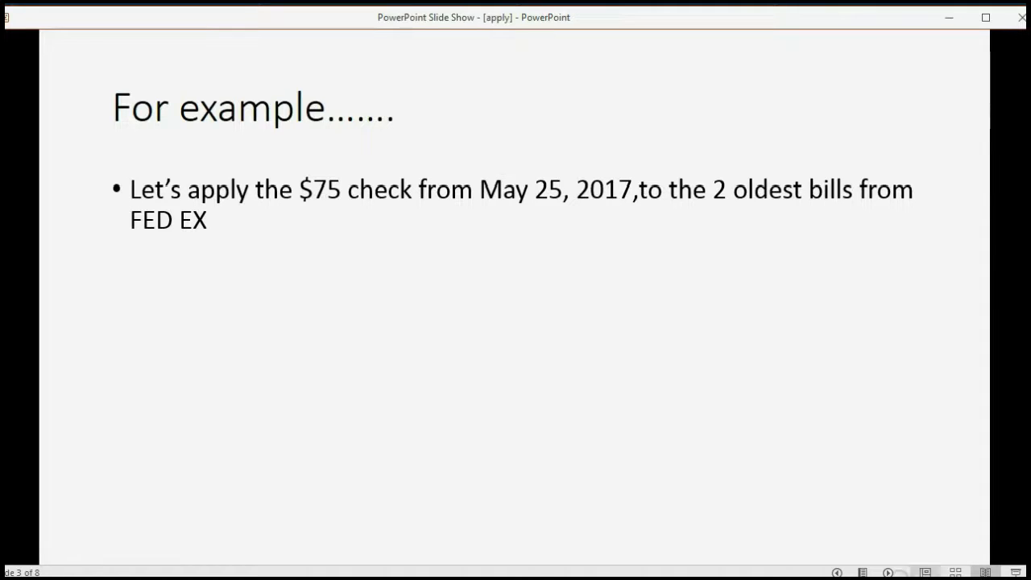
pyautogui.hotkey('alt', 'Tab')
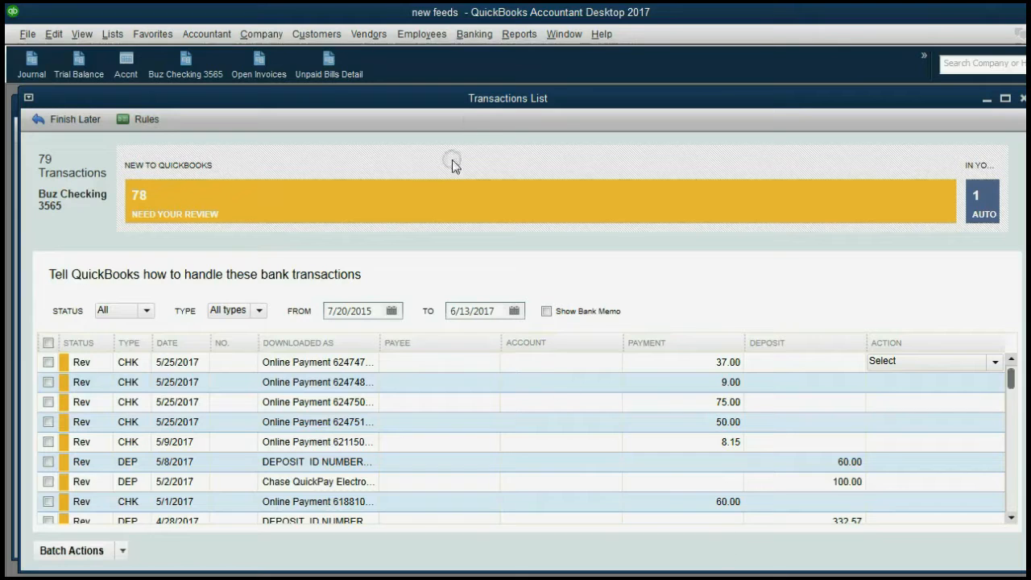
# Choose Select Bills to Mark as Paid for the $75 check of 5/25/2017
pyautogui.moveTo(474, 103); pyautogui.dragTo(466, 105)
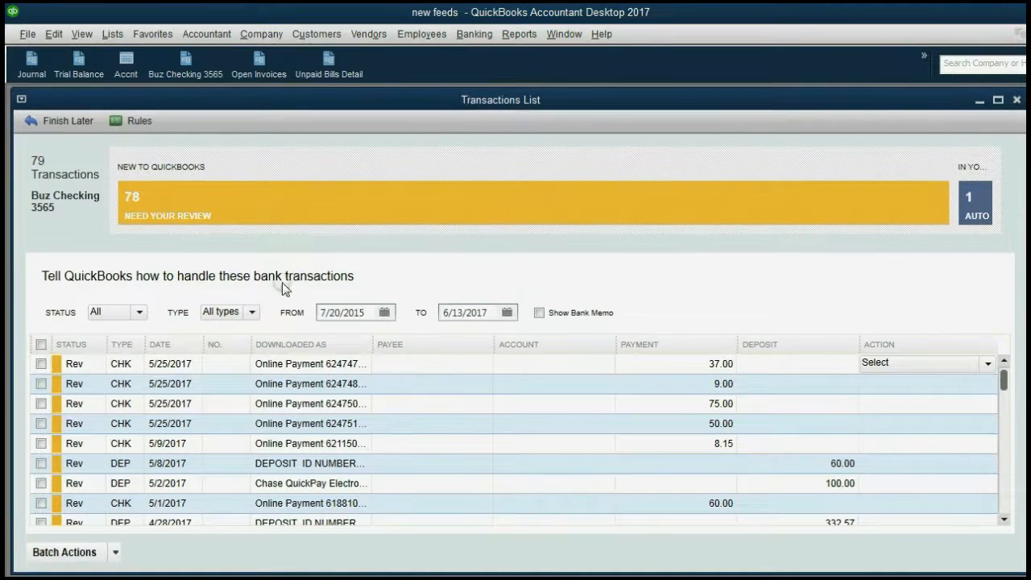
pyautogui.click(654, 405)
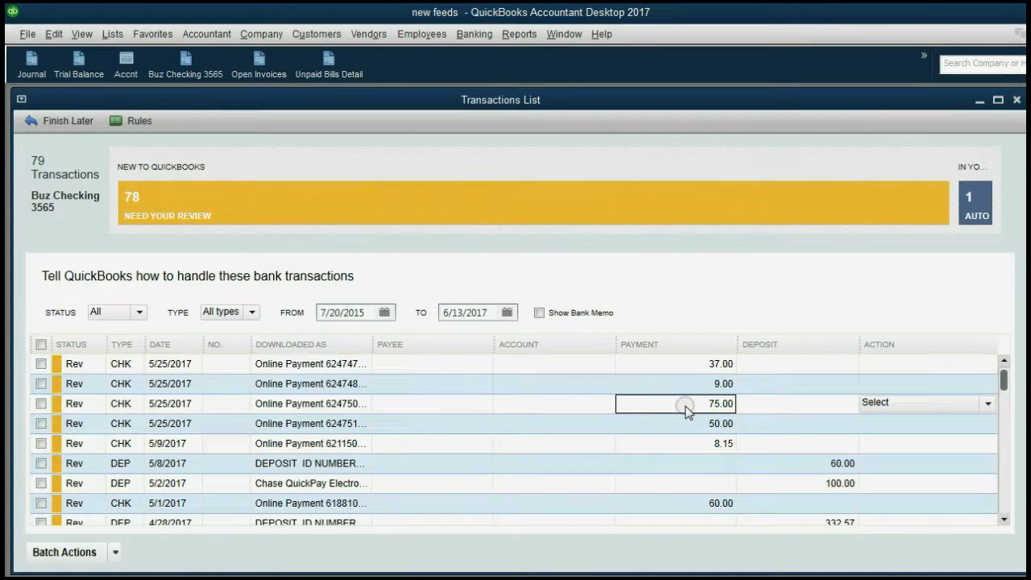
pyautogui.click(987, 404)
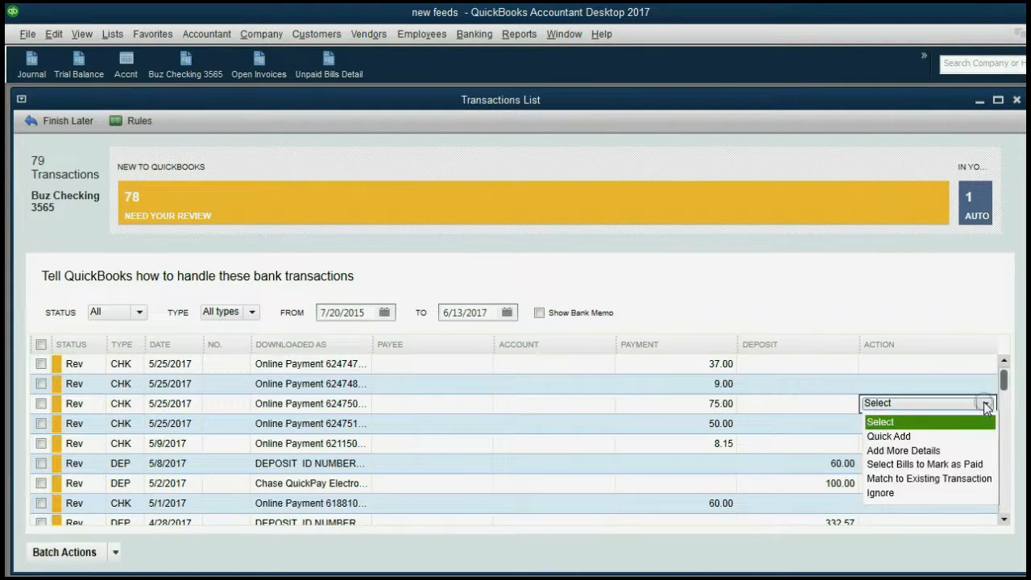
pyautogui.click(971, 472)
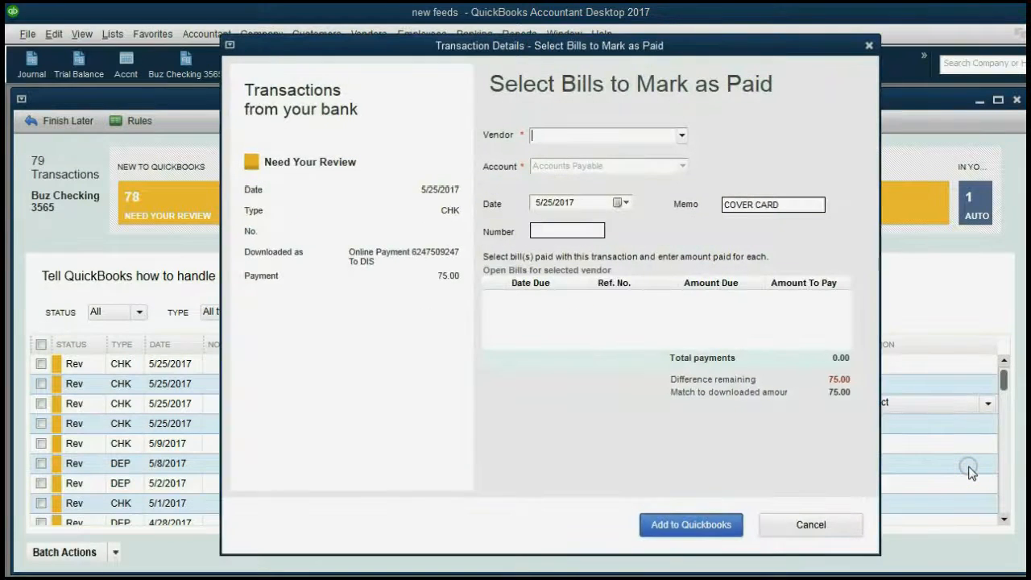
# Pick vendor FED EX and tick its two oldest bills, 25.00 and 50.00
pyautogui.moveTo(547, 47); pyautogui.dragTo(530, 47)
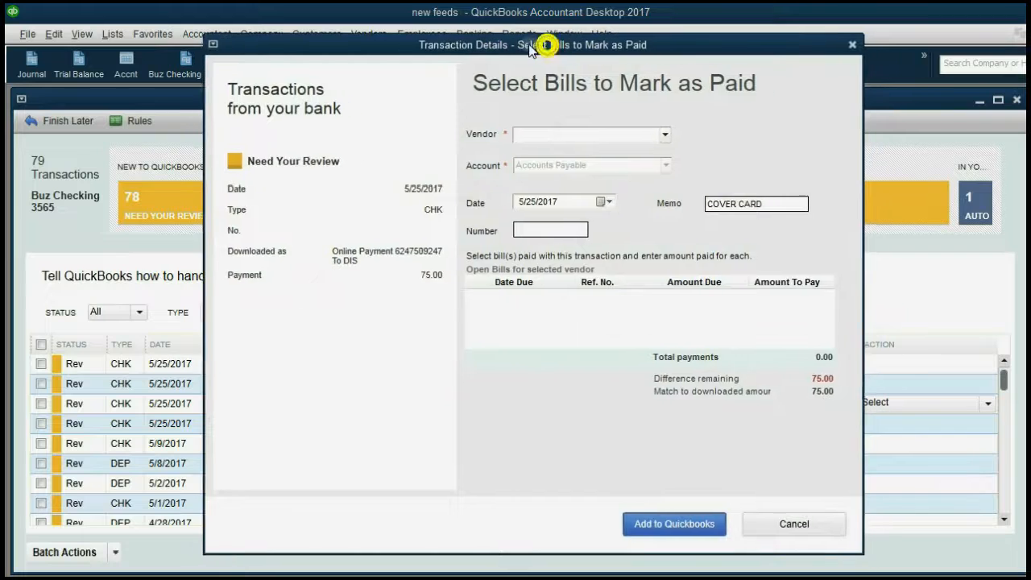
pyautogui.click(664, 135)
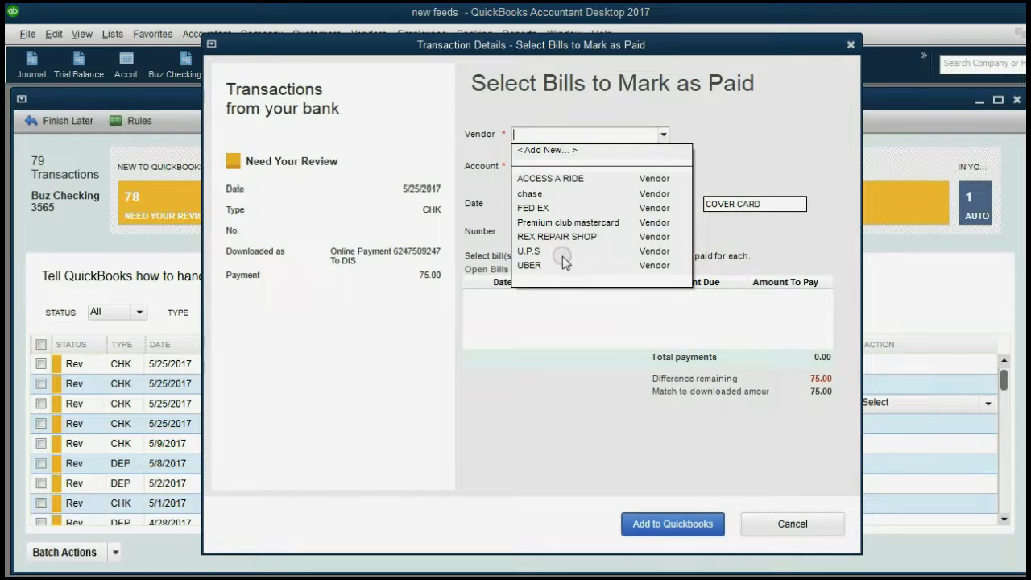
pyautogui.click(539, 208)
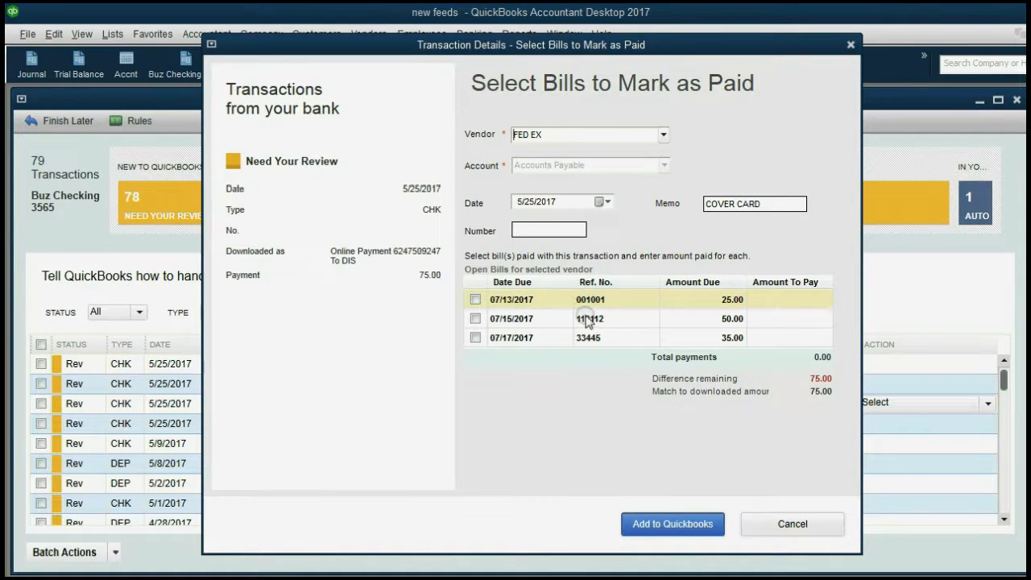
pyautogui.click(475, 299)
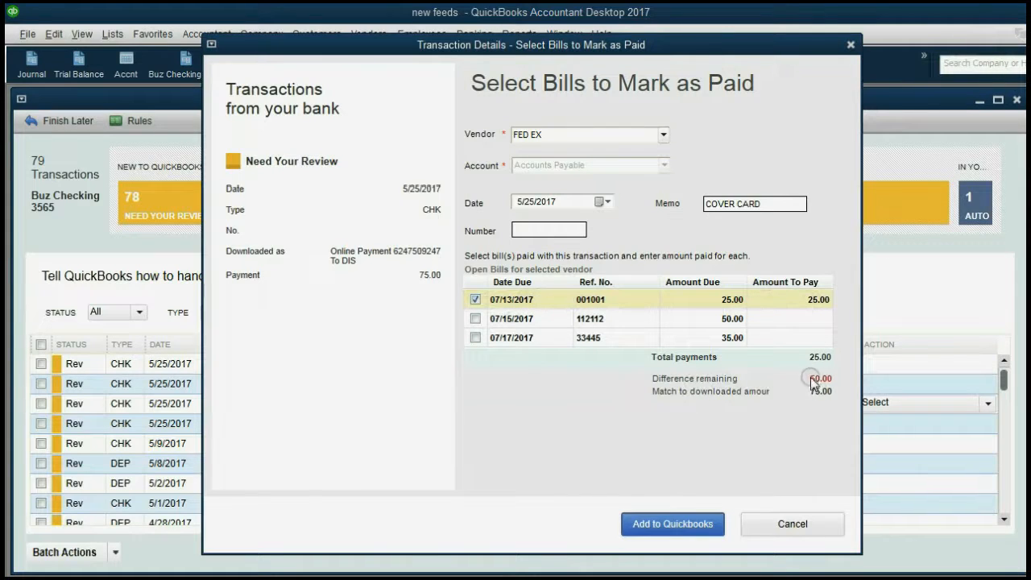
pyautogui.click(475, 318)
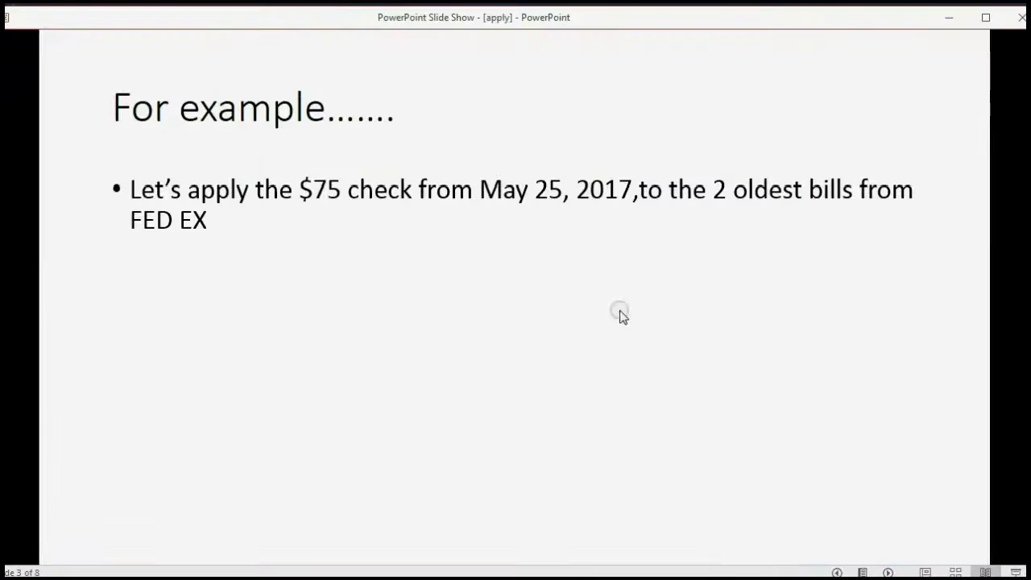
# Reveal the red PLEASE NOTE bullet warning that the whole payment must be applied
pyautogui.click(653, 375)
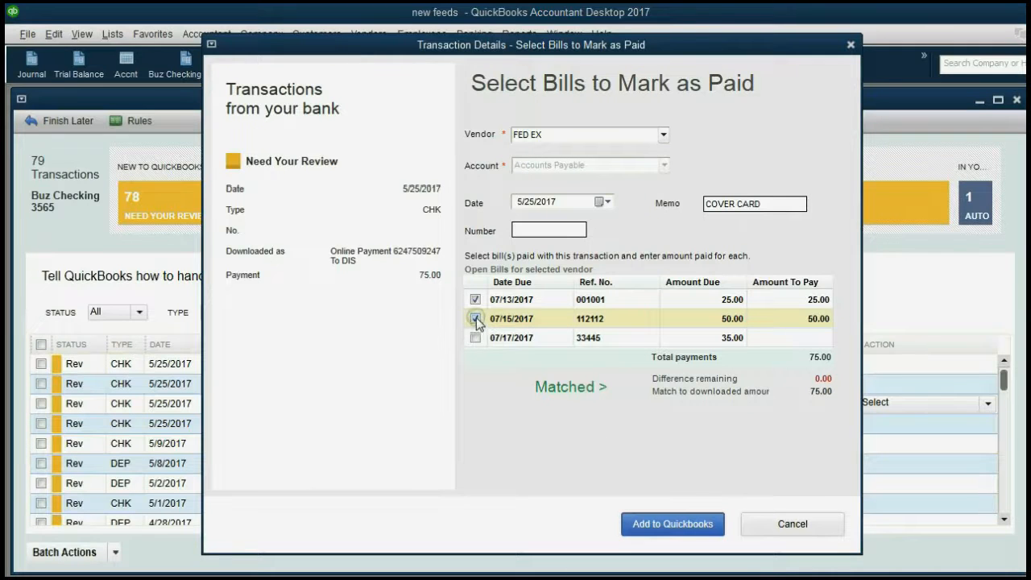
# Untick the 50.00 bill, try adding the check, and dismiss the amount mismatch warning
pyautogui.click(475, 319)
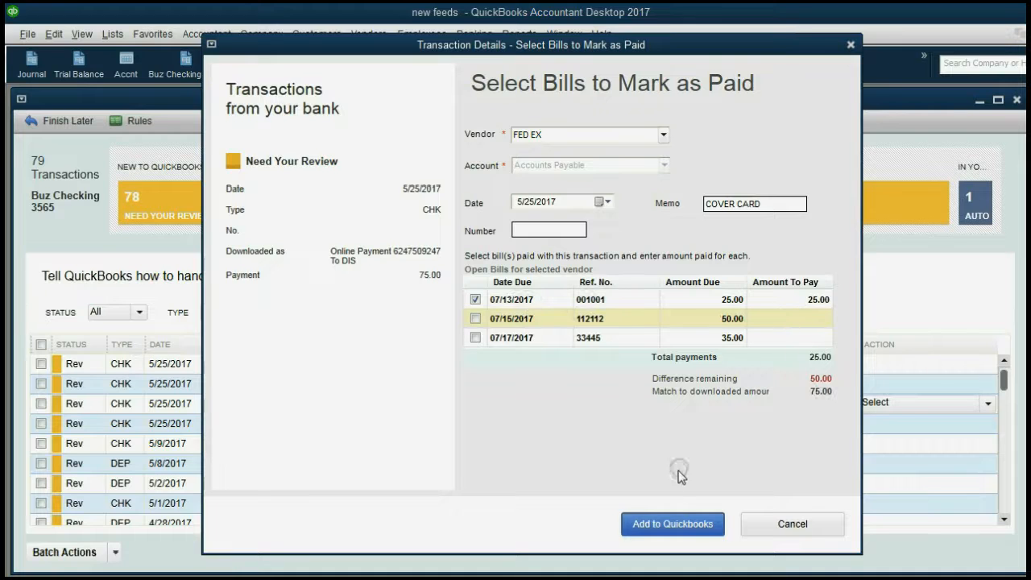
pyautogui.click(681, 524)
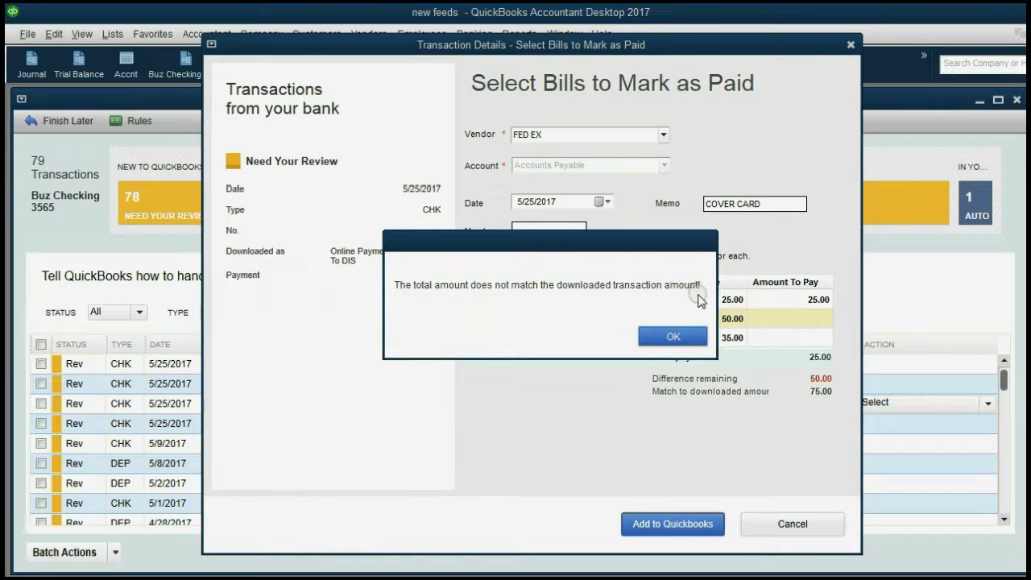
pyautogui.click(674, 337)
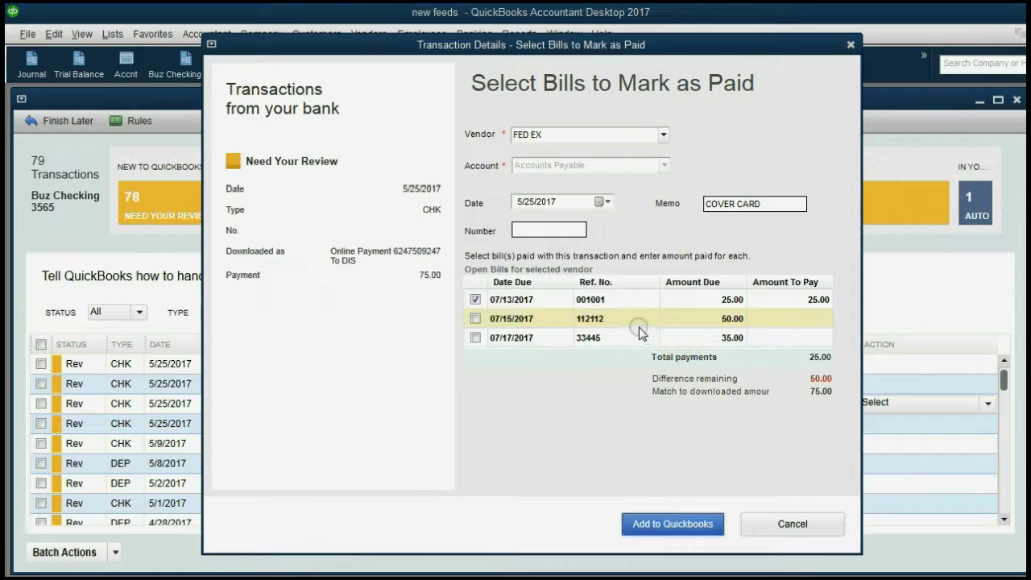
# Re-tick the 50.00 bill, add the $75 check, and accept the FED EX payee rule
pyautogui.click(476, 320)
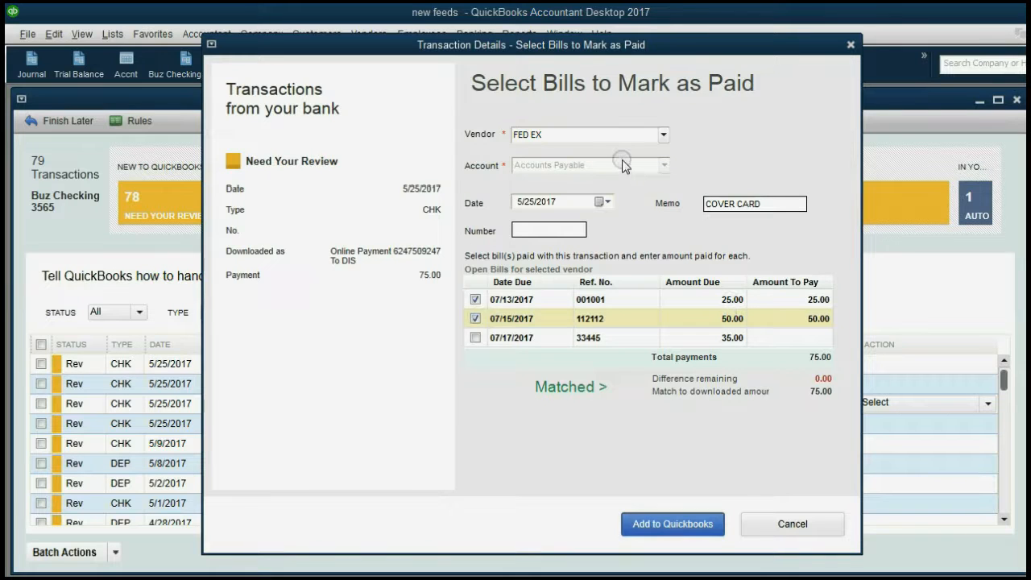
pyautogui.click(684, 523)
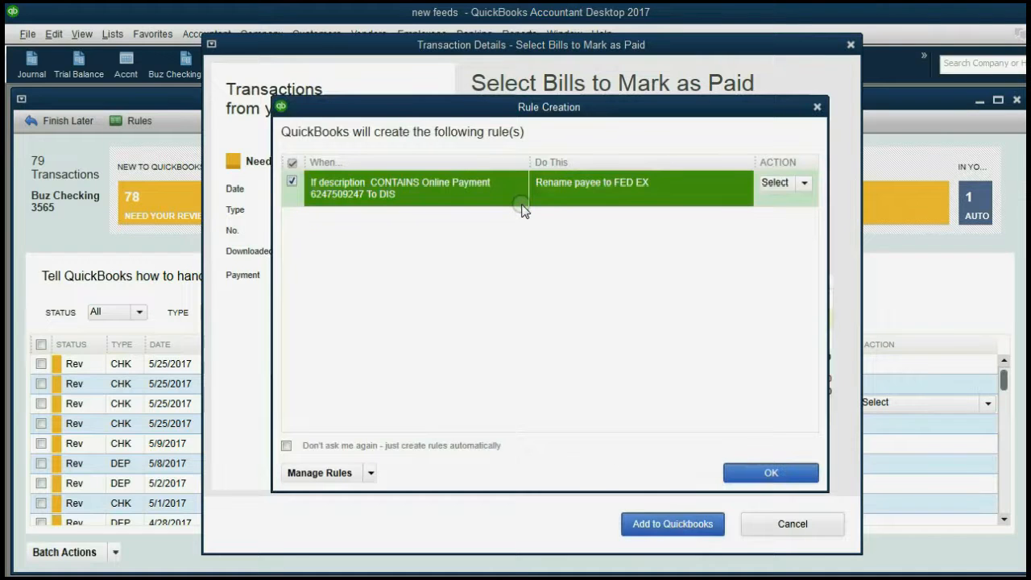
pyautogui.moveTo(540, 108); pyautogui.dragTo(527, 105)
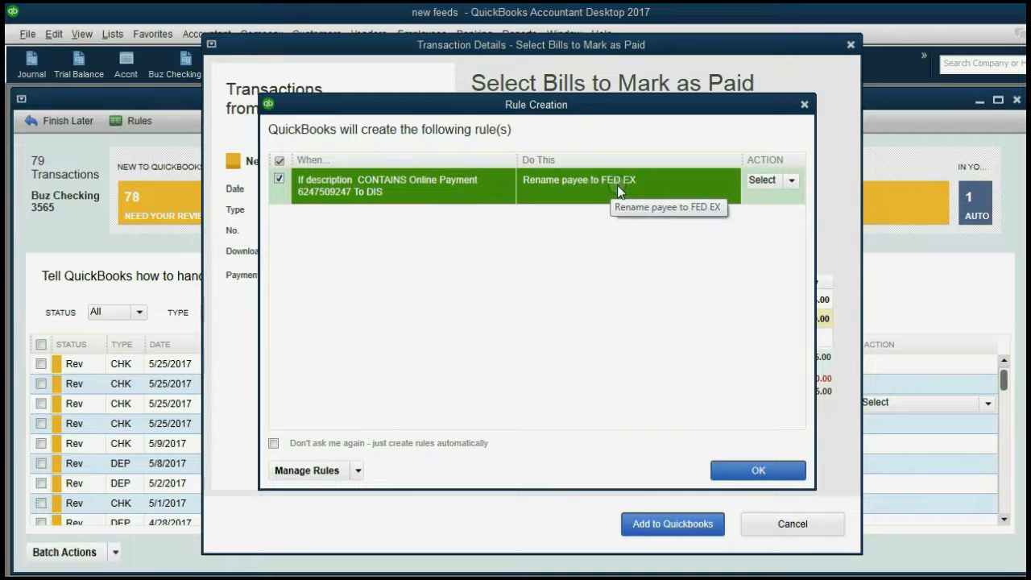
pyautogui.click(742, 471)
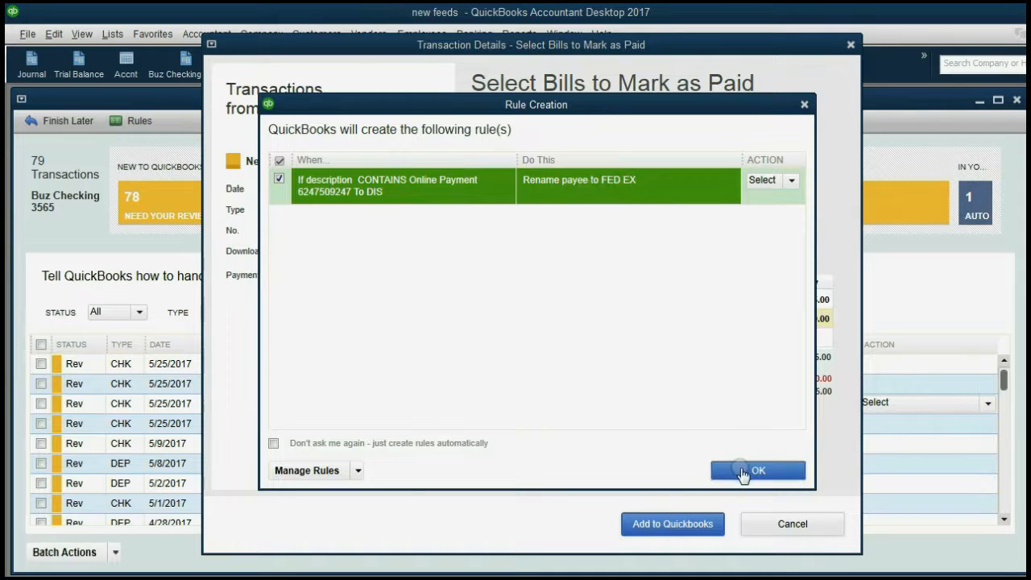
pyautogui.click(740, 472)
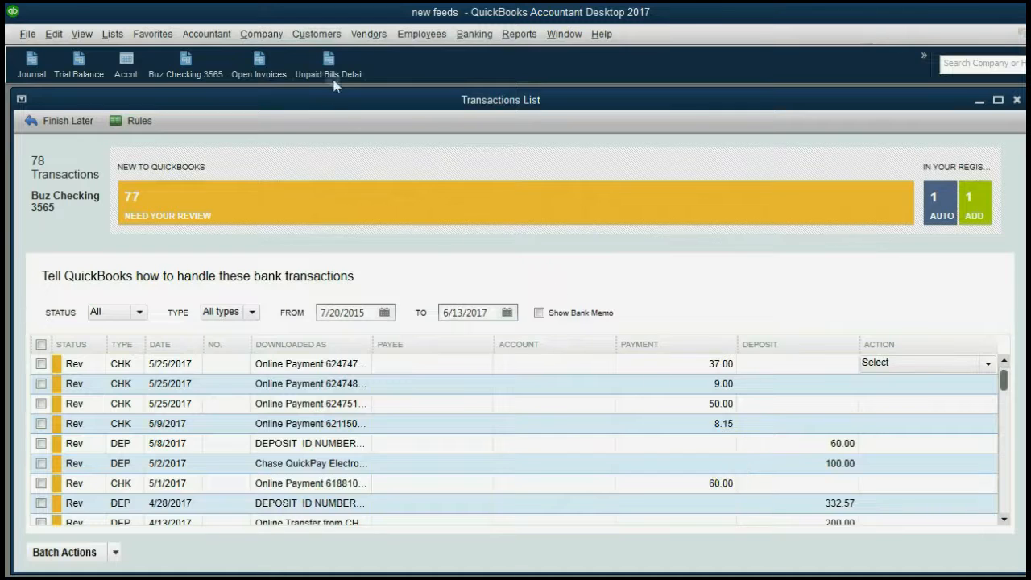
# Check Unpaid Bills Detail shows FED EX owing only 35.00, then advance to the customer-deposits slide
pyautogui.click(330, 65)
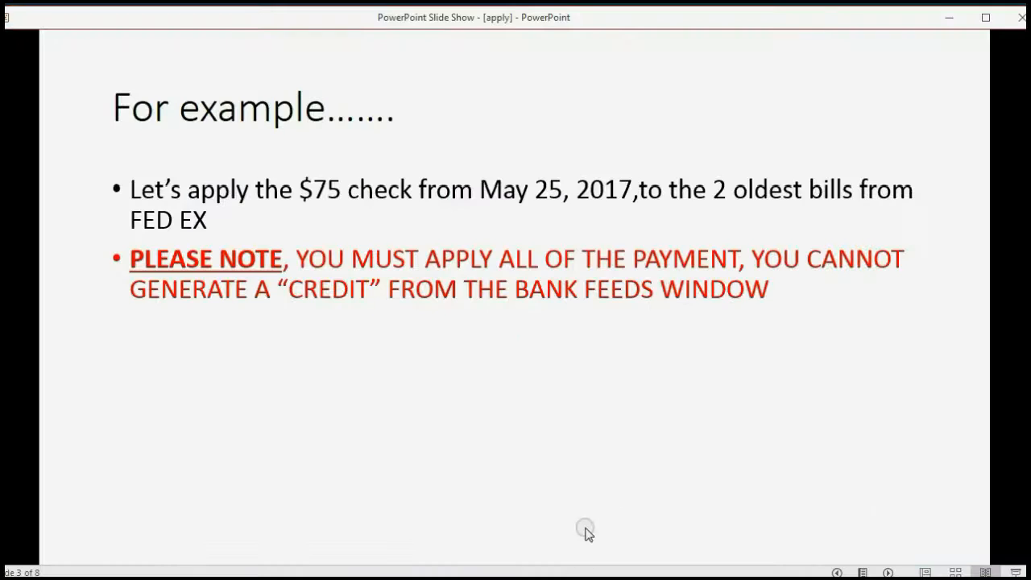
pyautogui.press('Right')
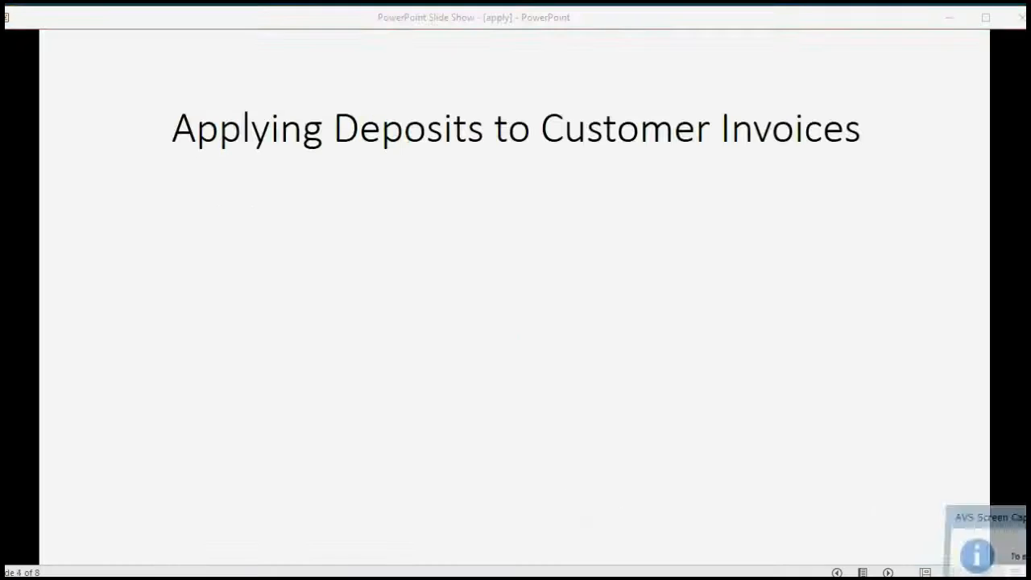
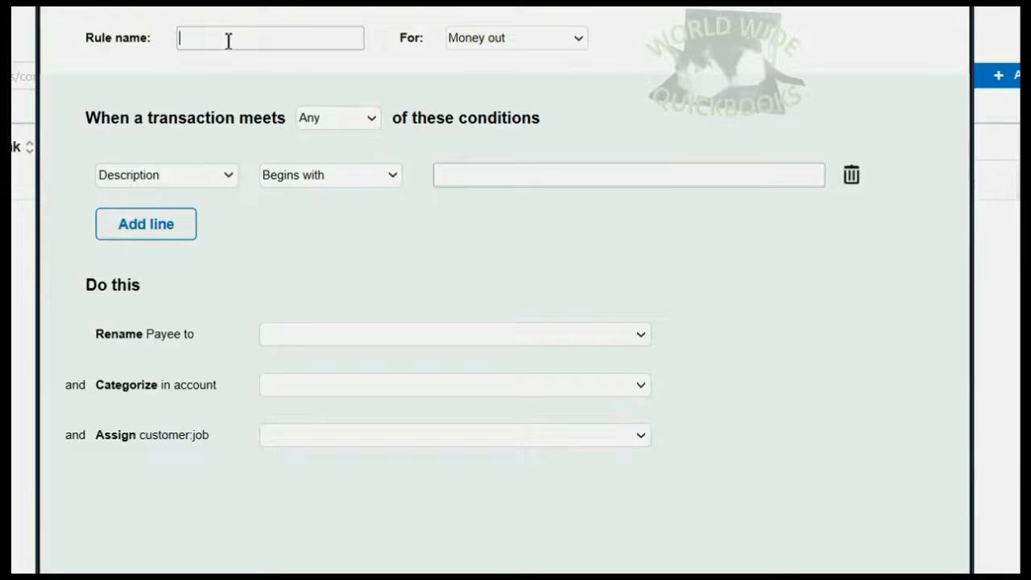
# Name the rule ATM for money-out transactions, with a first condition that the description begins with ATM
pyautogui.write('ATM')
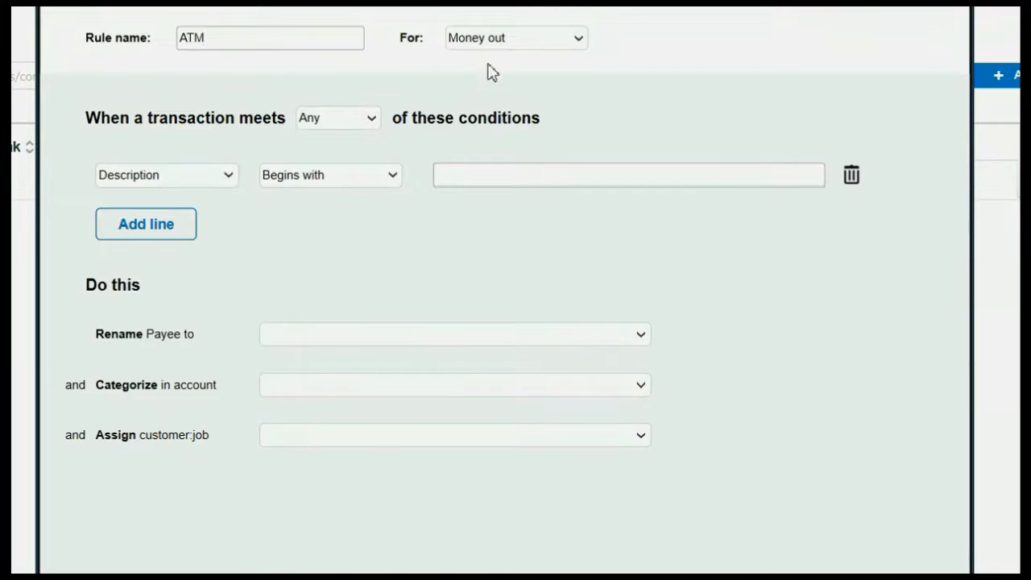
pyautogui.click(502, 39)
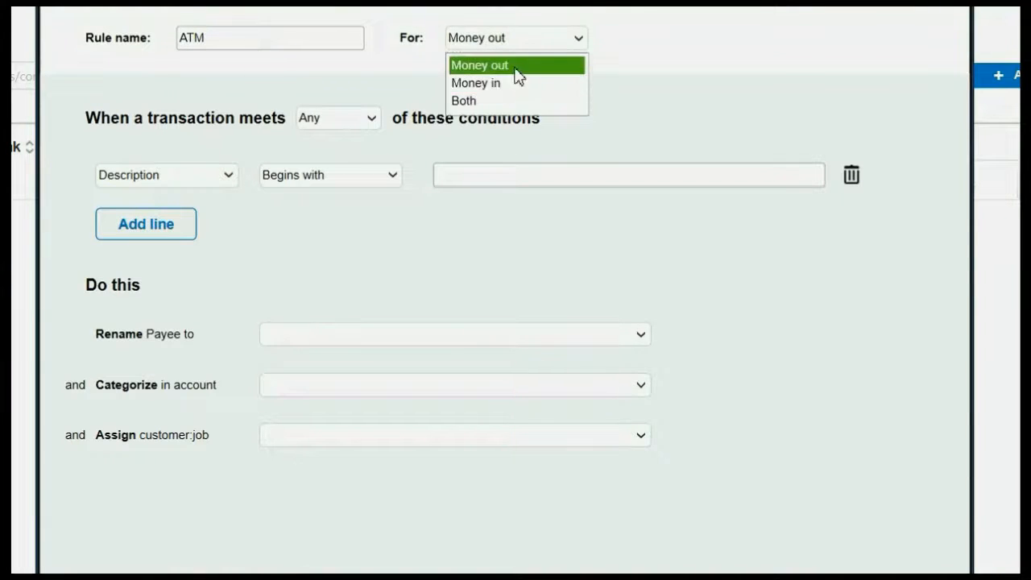
pyautogui.click(516, 66)
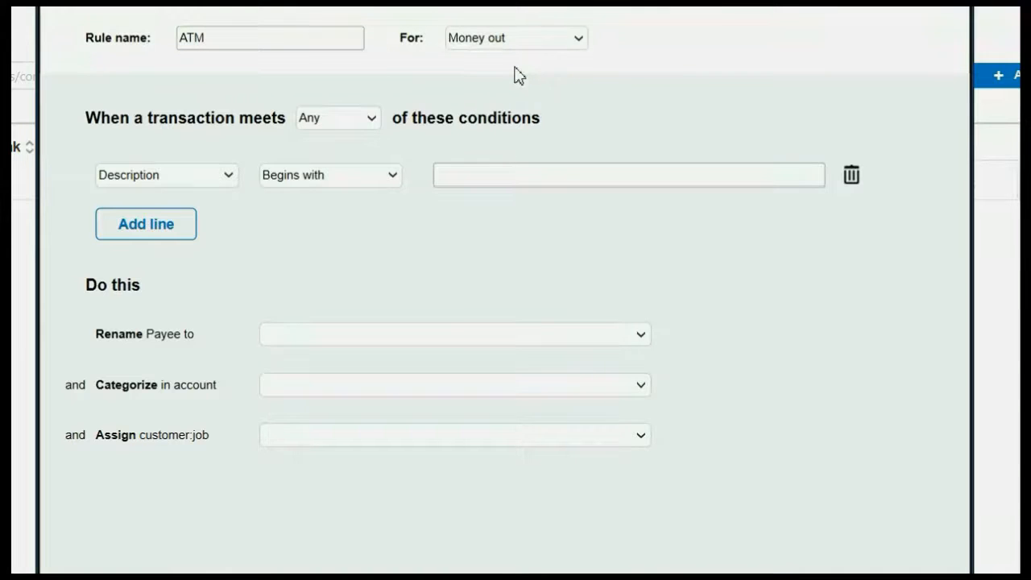
pyautogui.click(365, 126)
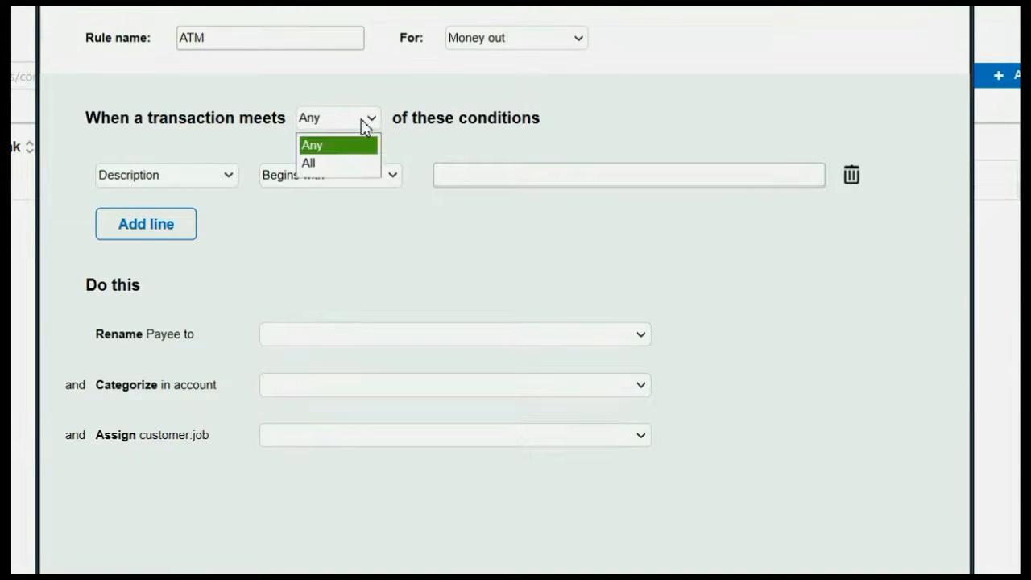
pyautogui.click(364, 125)
pyautogui.click(365, 125)
pyautogui.click(366, 125)
pyautogui.click(367, 126)
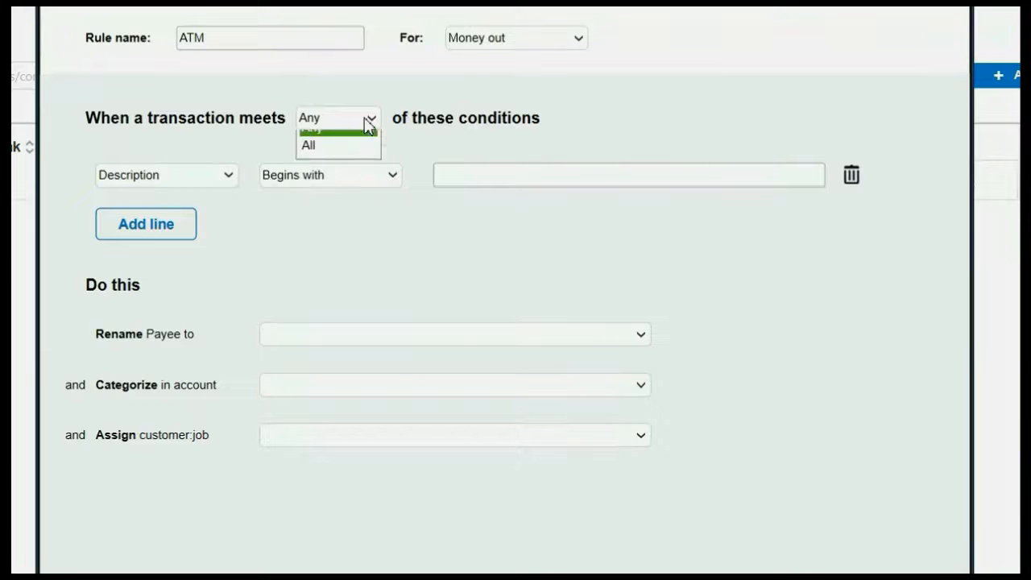
pyautogui.click(368, 127)
pyautogui.click(367, 125)
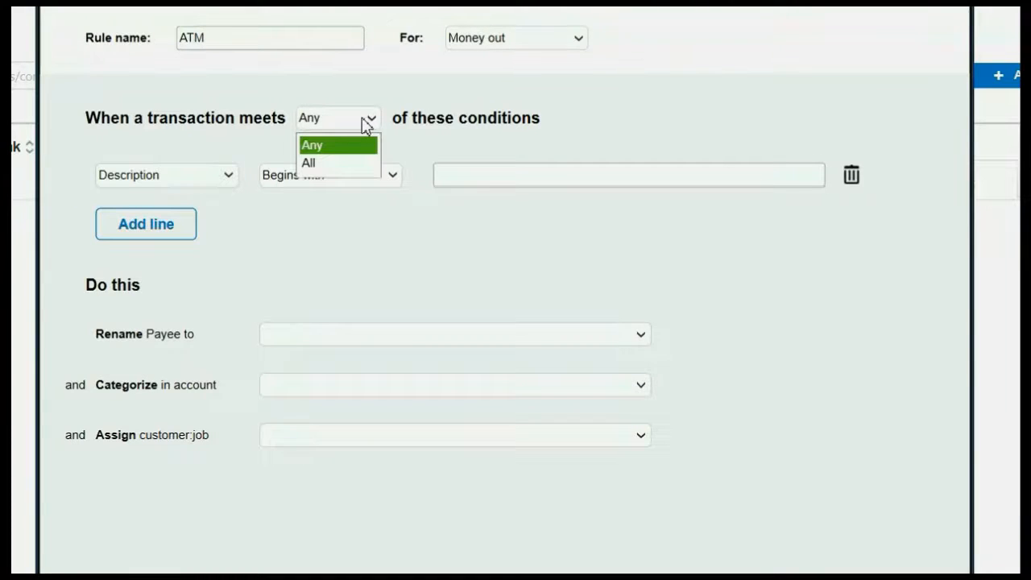
pyautogui.click(365, 122)
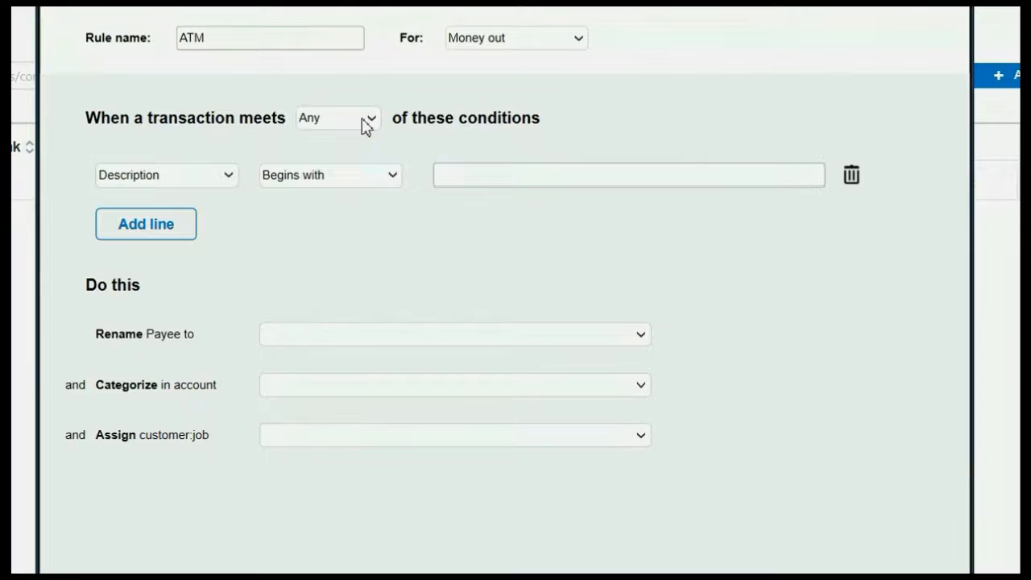
pyautogui.click(445, 178)
pyautogui.write('ATM')
# Add a second condition: description does not contain WITHDRAWALS
pyautogui.click(158, 233)
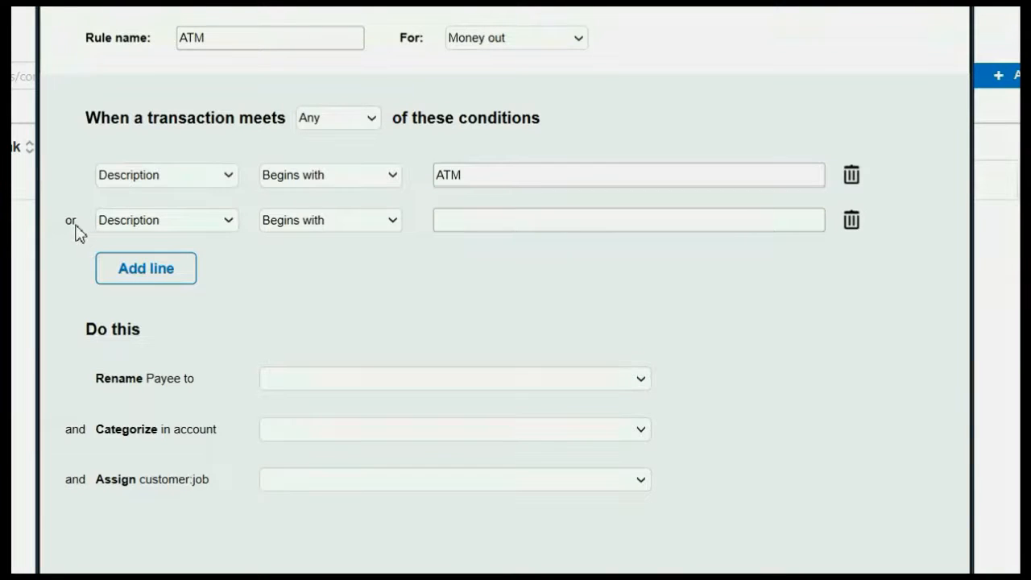
pyautogui.click(511, 178)
pyautogui.click(514, 225)
pyautogui.click(319, 221)
pyautogui.click(326, 286)
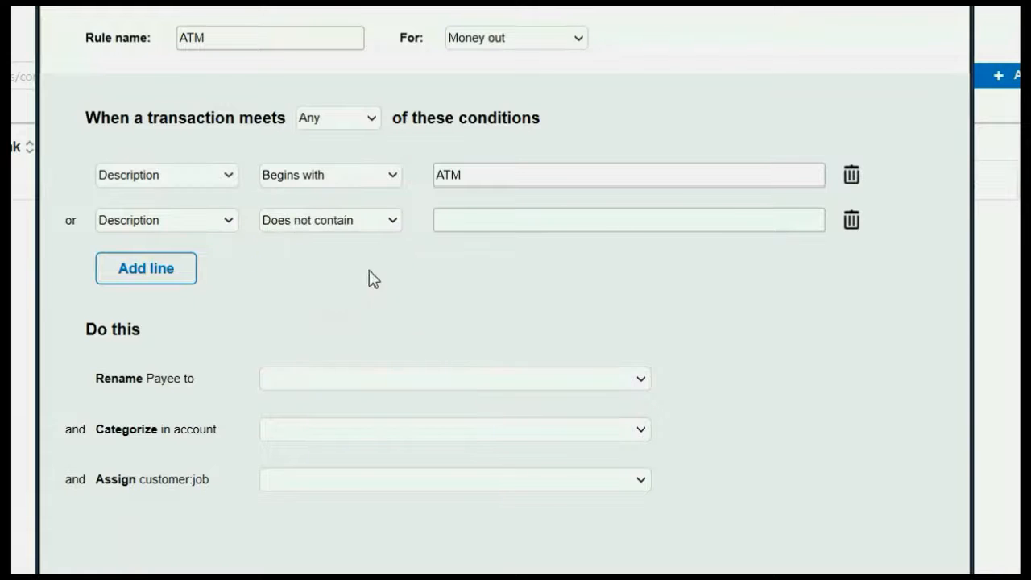
pyautogui.click(471, 221)
pyautogui.write('WITHDRAWALS')
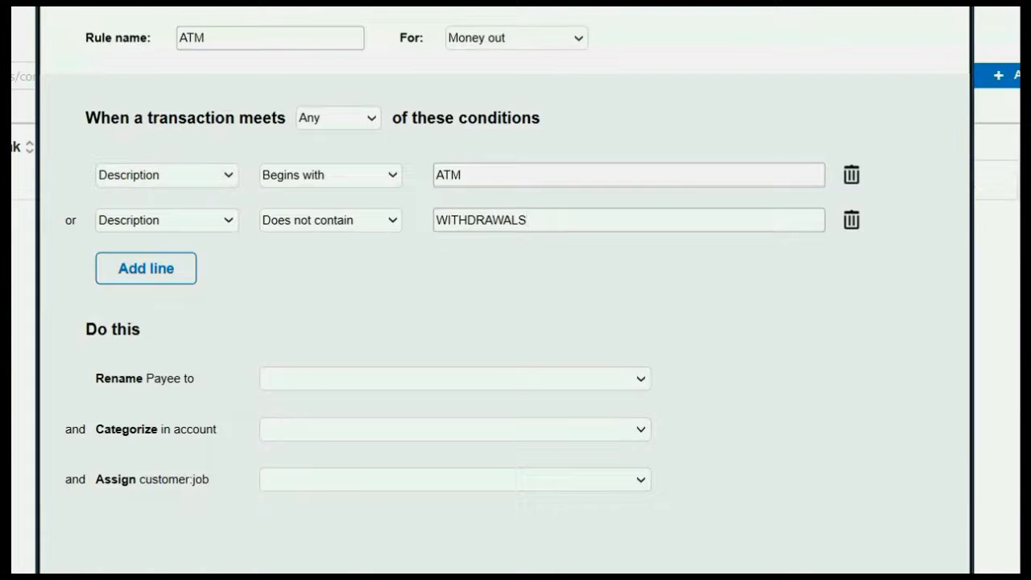
pyautogui.click(329, 121)
pyautogui.click(330, 130)
pyautogui.click(617, 222)
pyautogui.moveTo(562, 230); pyautogui.dragTo(527, 220)
# Switch the match setting from Any to All, so both the ATM and WITHDRAWALS conditions must apply
pyautogui.click(367, 127)
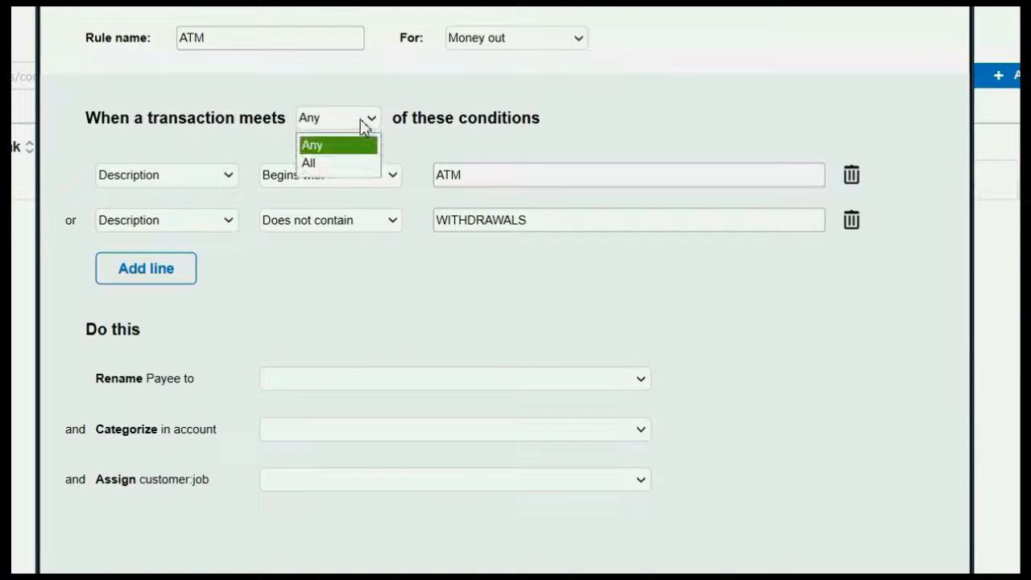
pyautogui.click(349, 166)
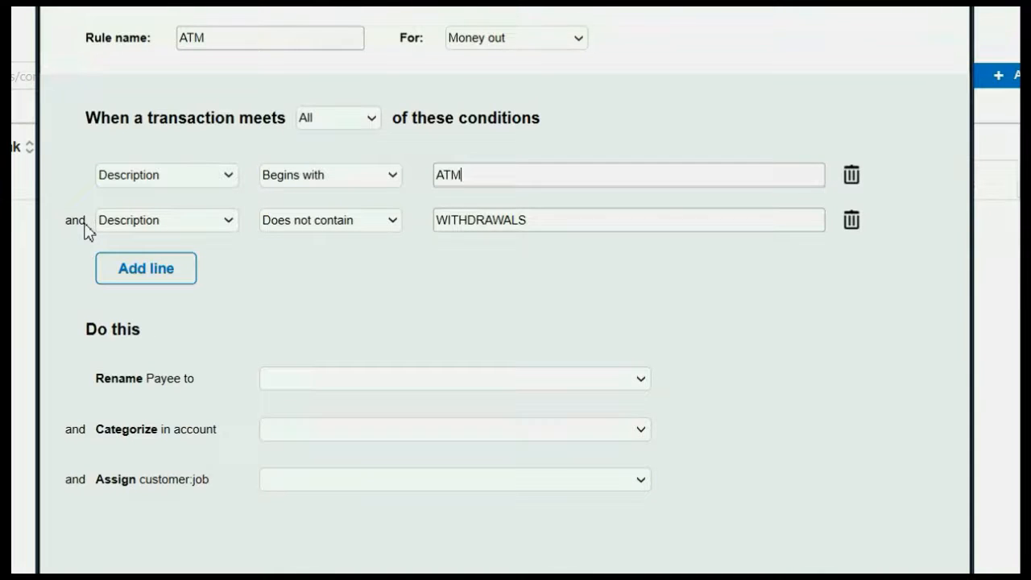
pyautogui.click(581, 228)
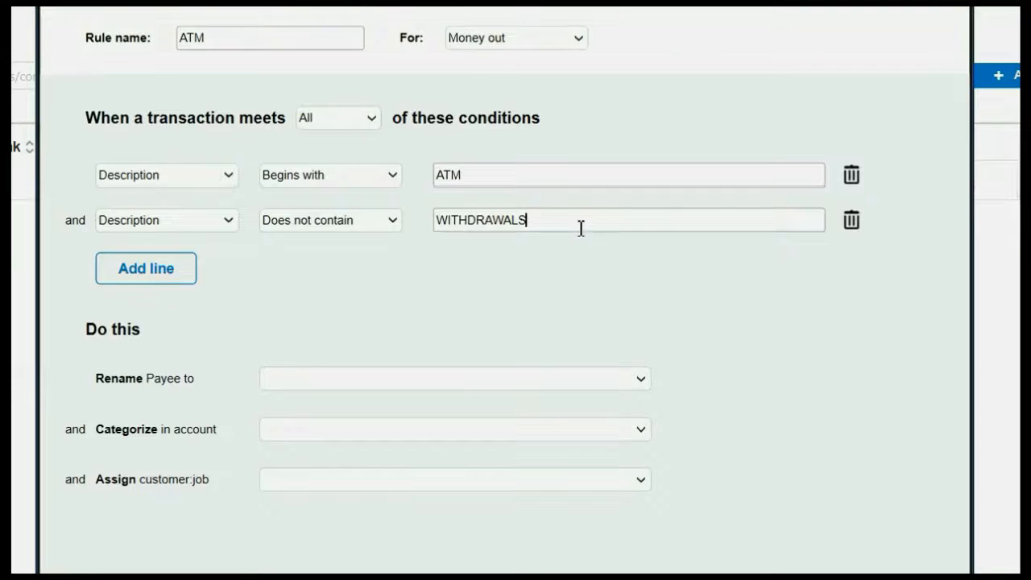
pyautogui.click(340, 120)
pyautogui.click(334, 164)
pyautogui.click(502, 179)
pyautogui.click(532, 225)
pyautogui.click(547, 175)
pyautogui.click(562, 220)
pyautogui.click(389, 222)
pyautogui.click(391, 223)
pyautogui.click(563, 223)
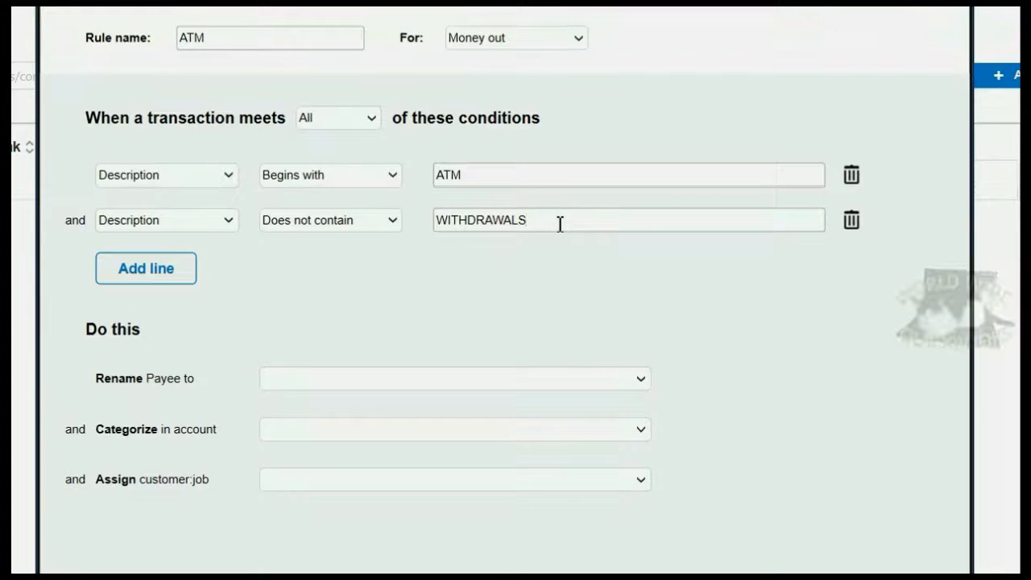
# Set the rule to rename the payee to STAPLES
pyautogui.click(640, 380)
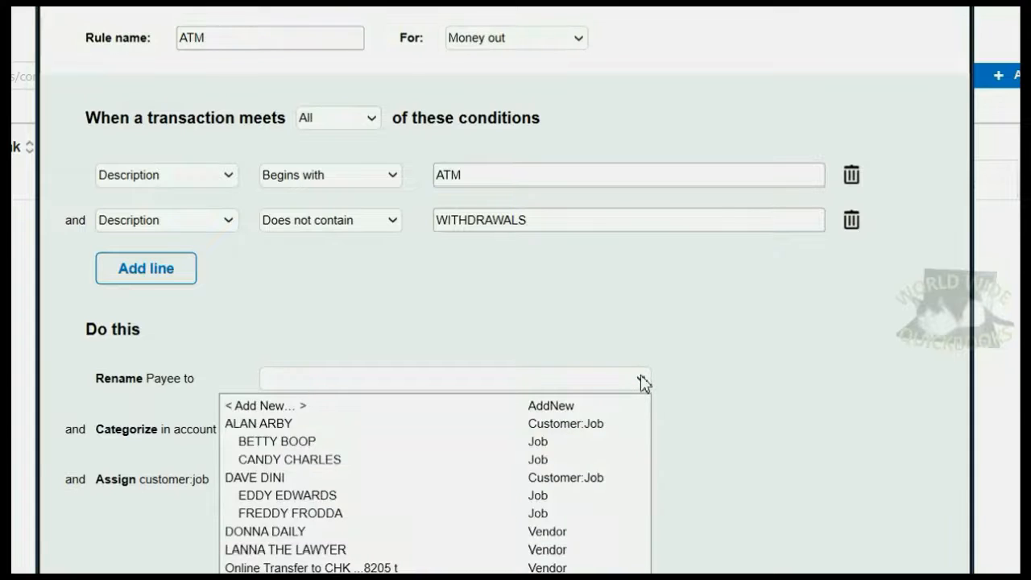
pyautogui.click(644, 380)
pyautogui.click(641, 379)
pyautogui.write('STAPLES')
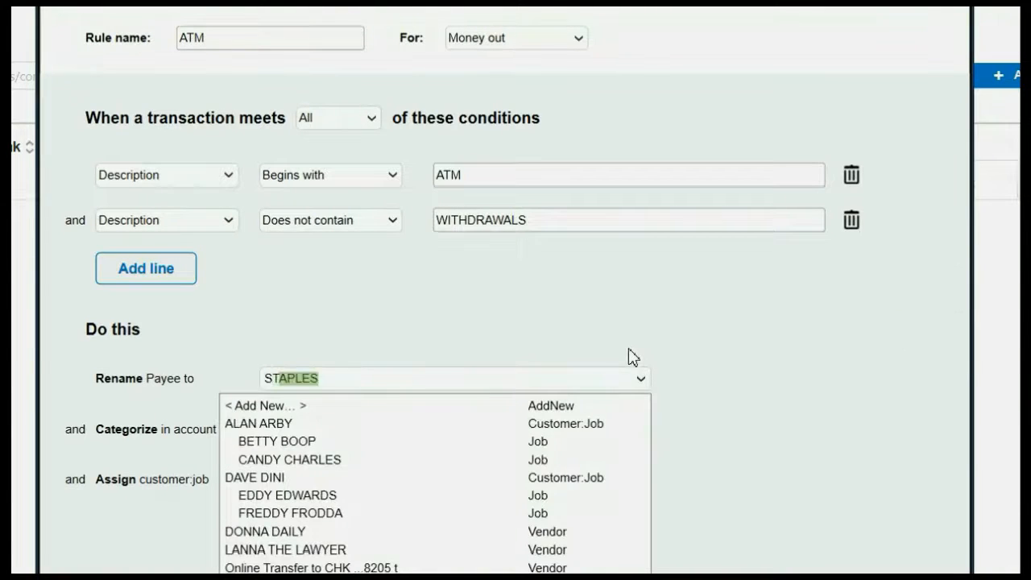
pyautogui.press('Tab')
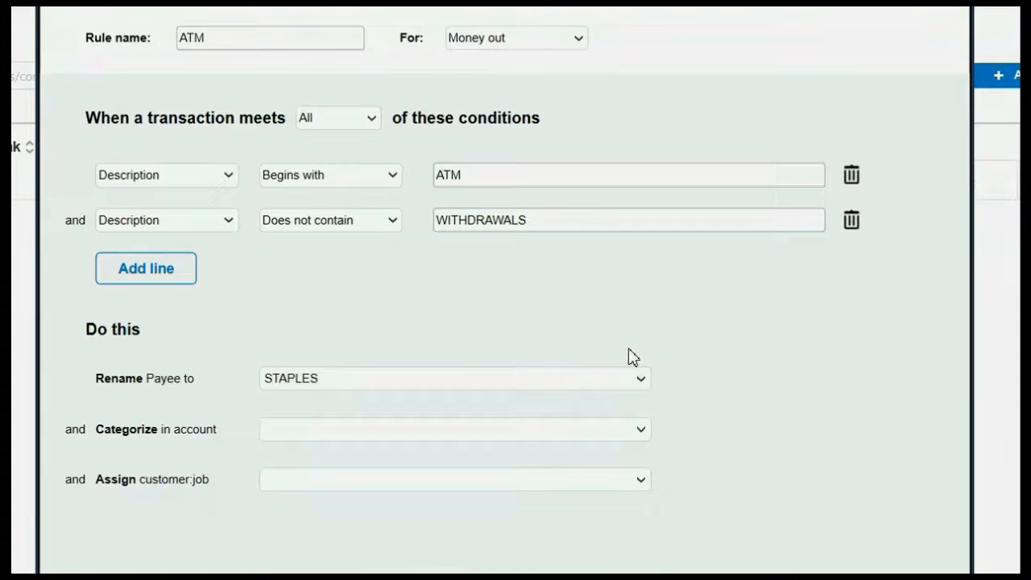
# Categorize matches under SUPPLIES EXP, assign the suggested customer job, and finish the rule
pyautogui.write('SUPPLIES EXP')
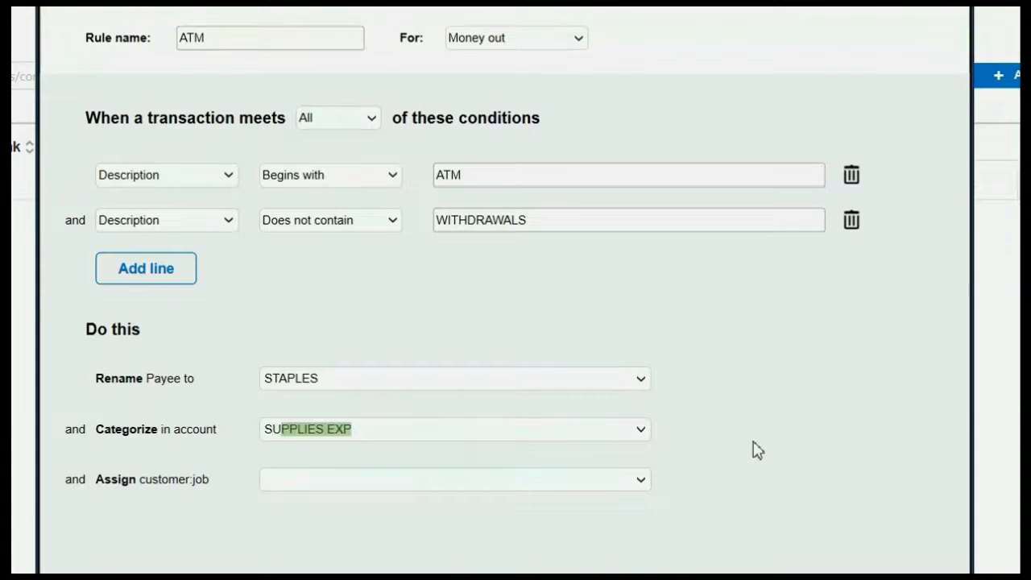
pyautogui.click(608, 486)
pyautogui.write('ED')
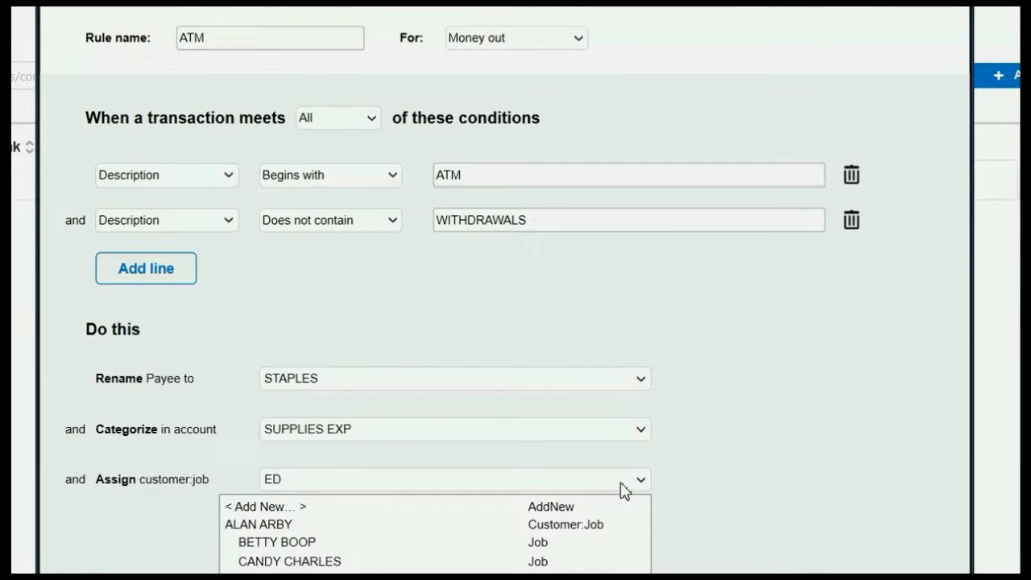
pyautogui.press('BackSpace')
pyautogui.press('Return')
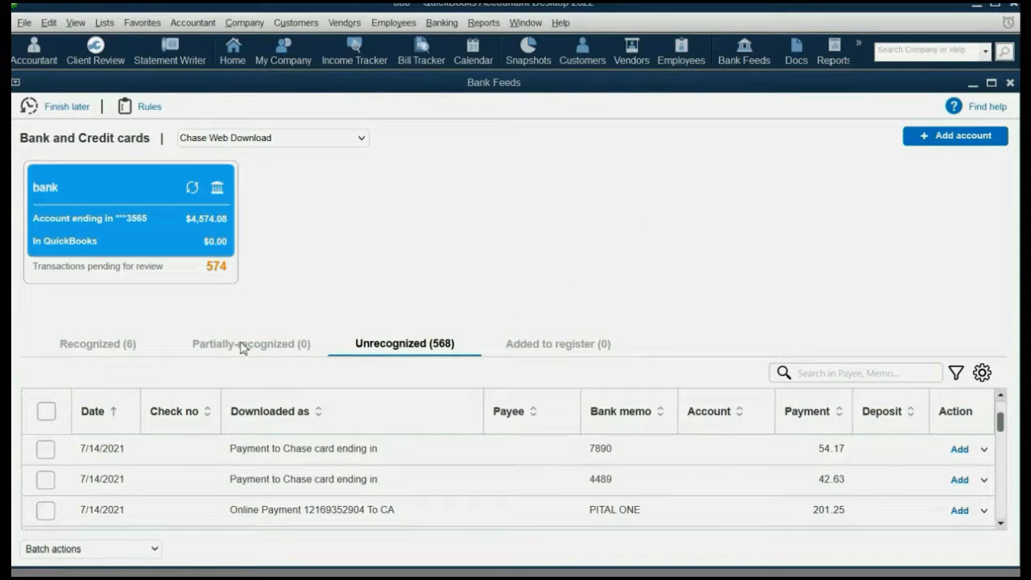
# Switch between the Unrecognized and Recognized (6) lists to find the six STAPLES transactions
pyautogui.click(117, 345)
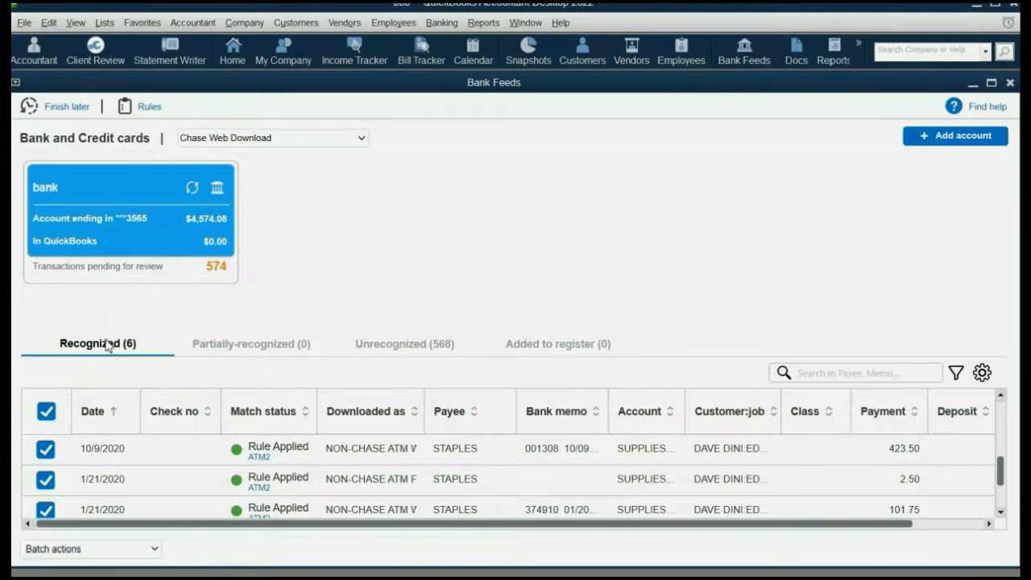
pyautogui.click(367, 348)
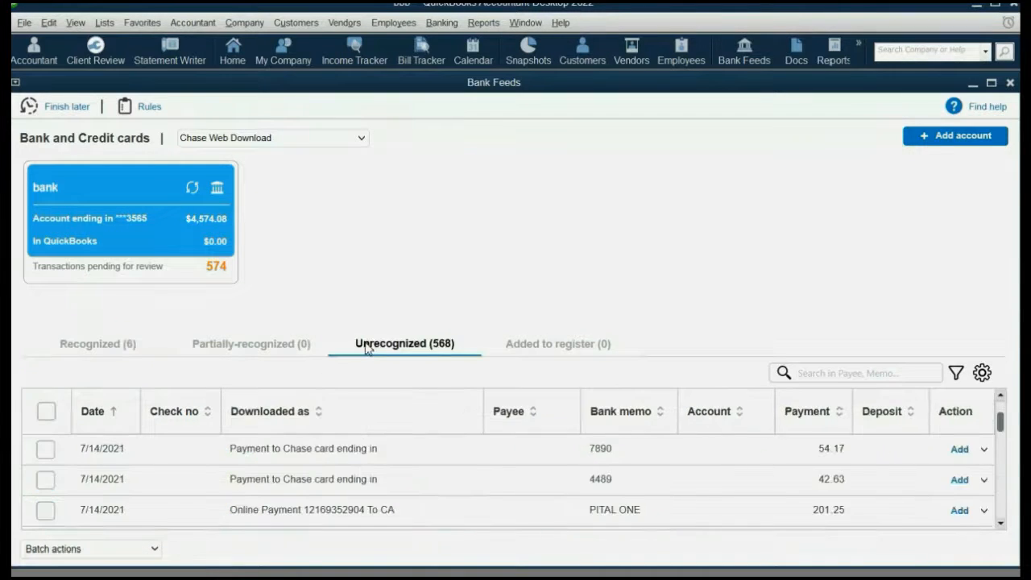
pyautogui.scroll(-8, 433, 479)
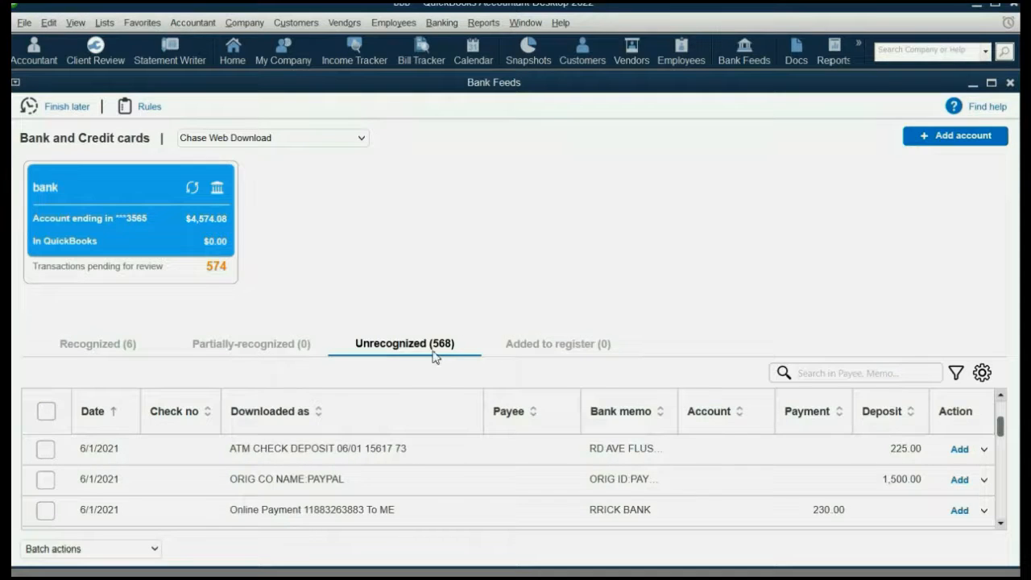
pyautogui.click(107, 349)
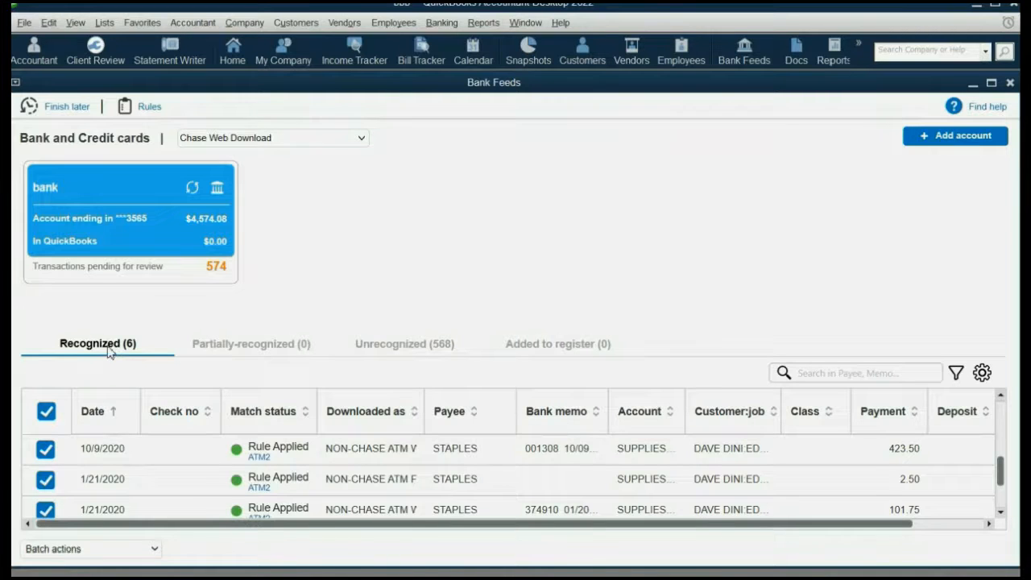
pyautogui.click(403, 348)
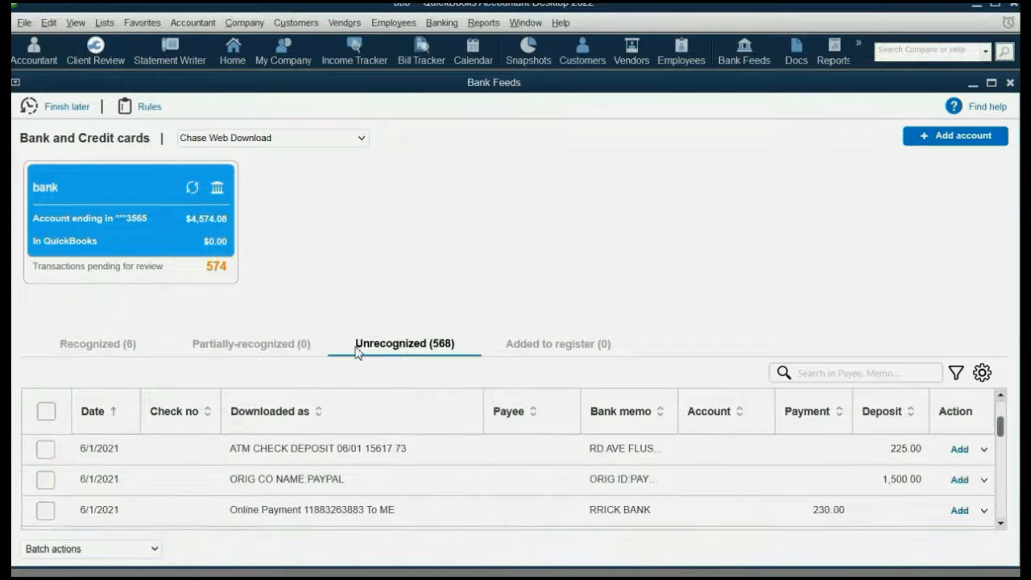
pyautogui.click(115, 347)
pyautogui.scroll(-1, 125, 426)
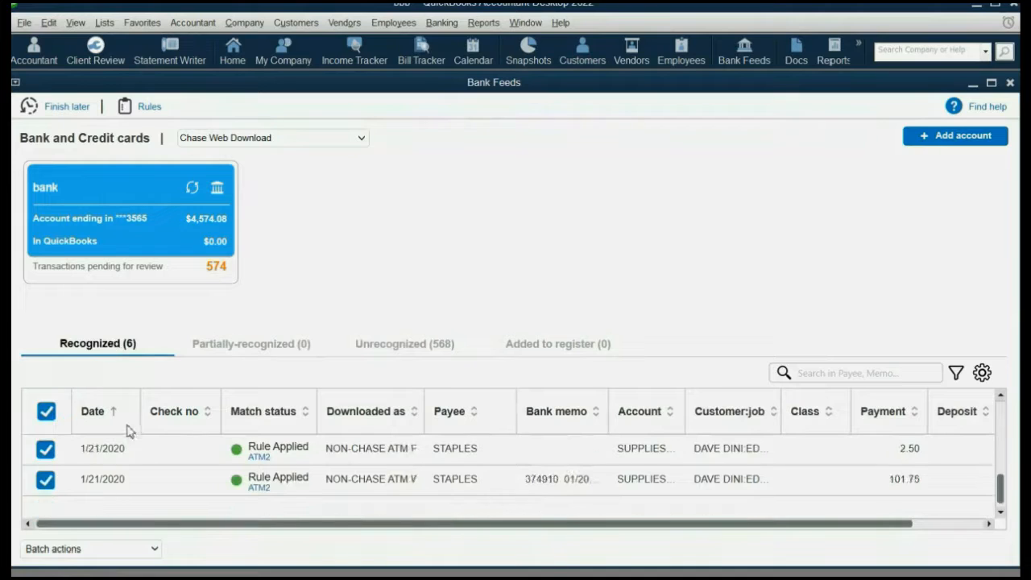
# Toggle select-all on the recognized list, scroll through it, and maximize the QuickBooks and Bank Feeds windows
pyautogui.click(47, 413)
pyautogui.click(47, 413)
pyautogui.moveTo(1001, 493); pyautogui.dragTo(1001, 439)
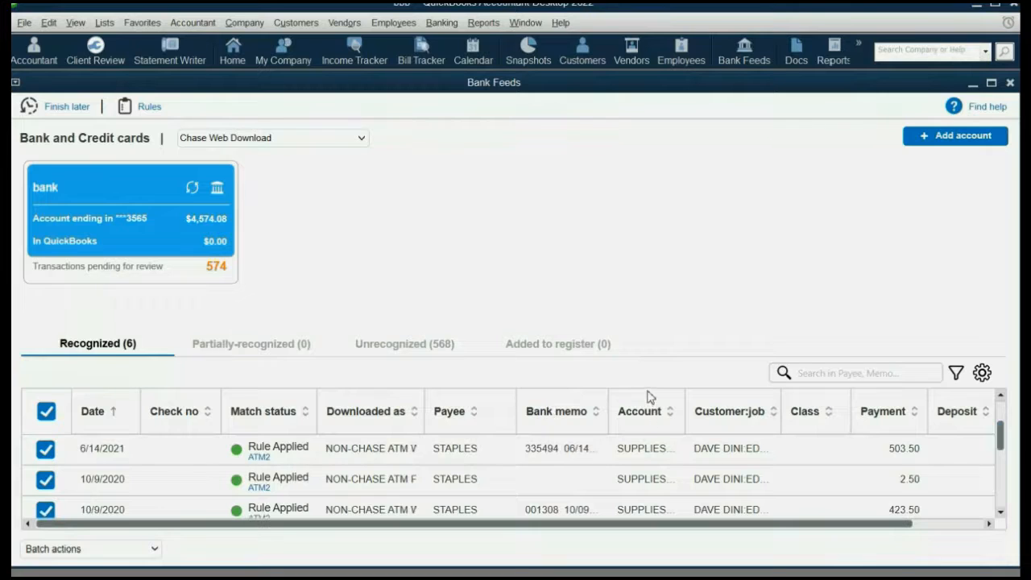
pyautogui.moveTo(1001, 439); pyautogui.dragTo(1000, 460)
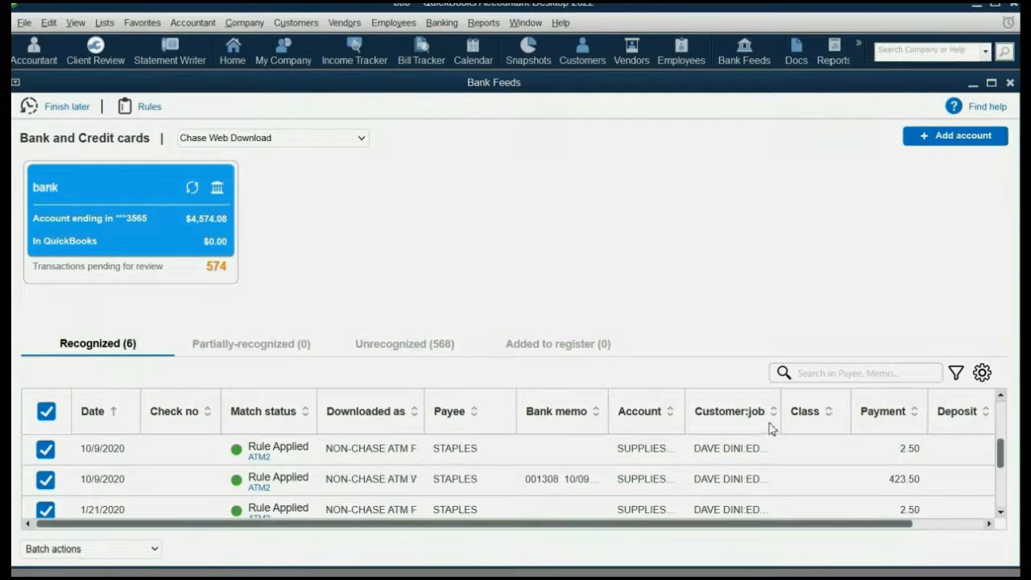
pyautogui.scroll(-2, 733, 443)
pyautogui.scroll(3, 728, 460)
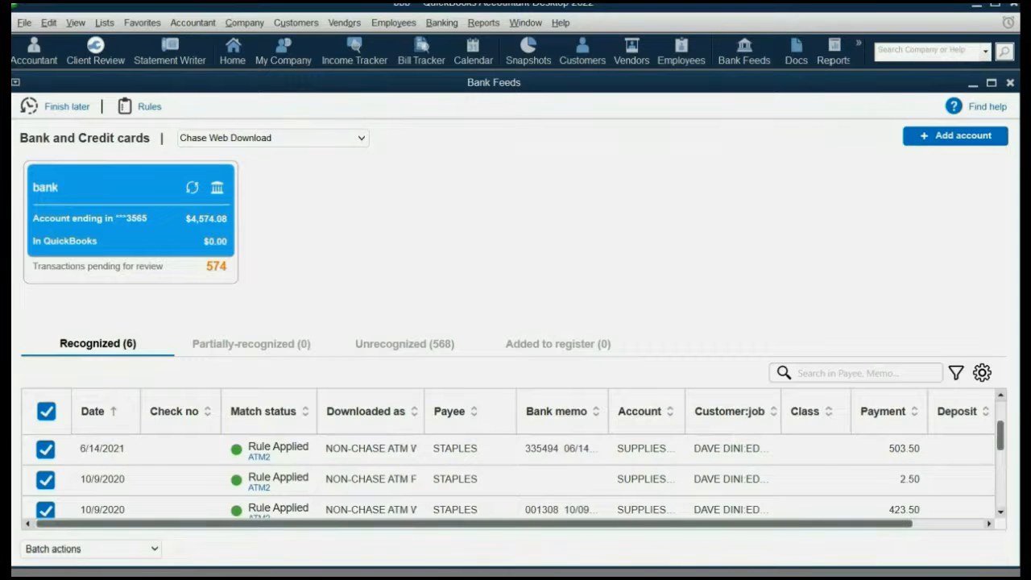
pyautogui.click(996, 5)
pyautogui.click(909, 73)
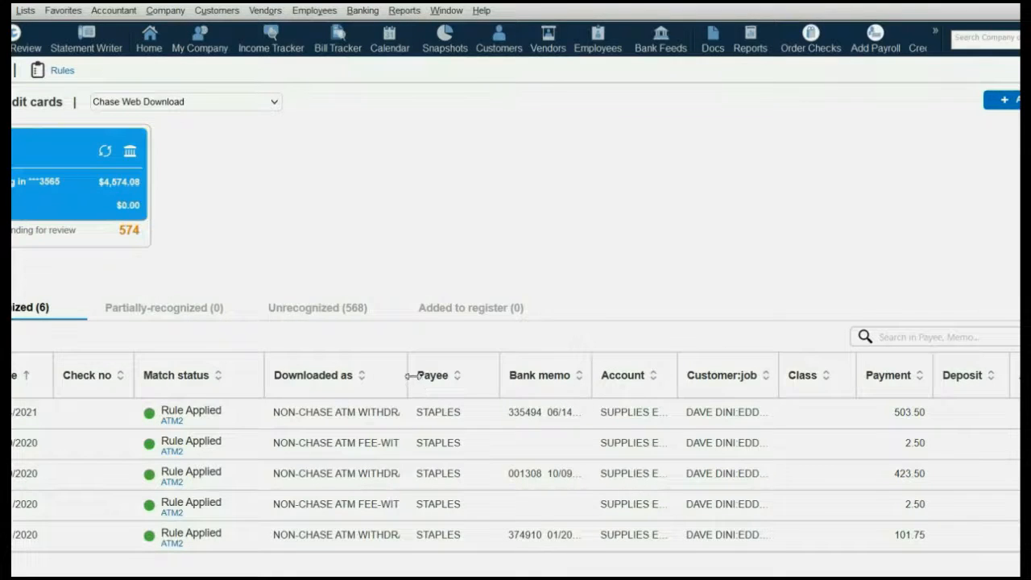
# Widen the Downloaded as, Account and Customer:job columns and stretch the restored Bank Feeds window wider
pyautogui.moveTo(408, 375); pyautogui.dragTo(423, 375)
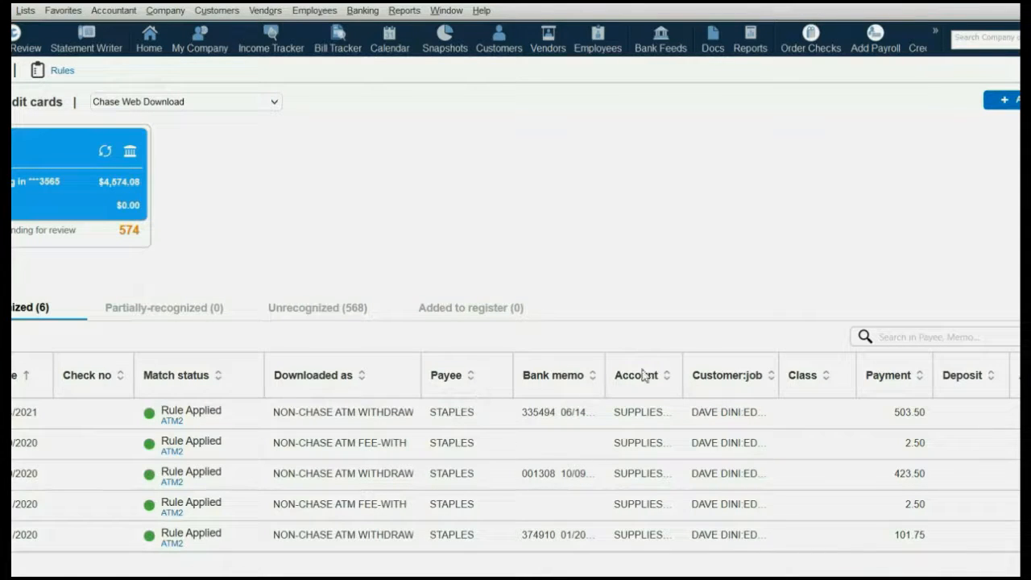
pyautogui.moveTo(685, 362); pyautogui.dragTo(753, 363)
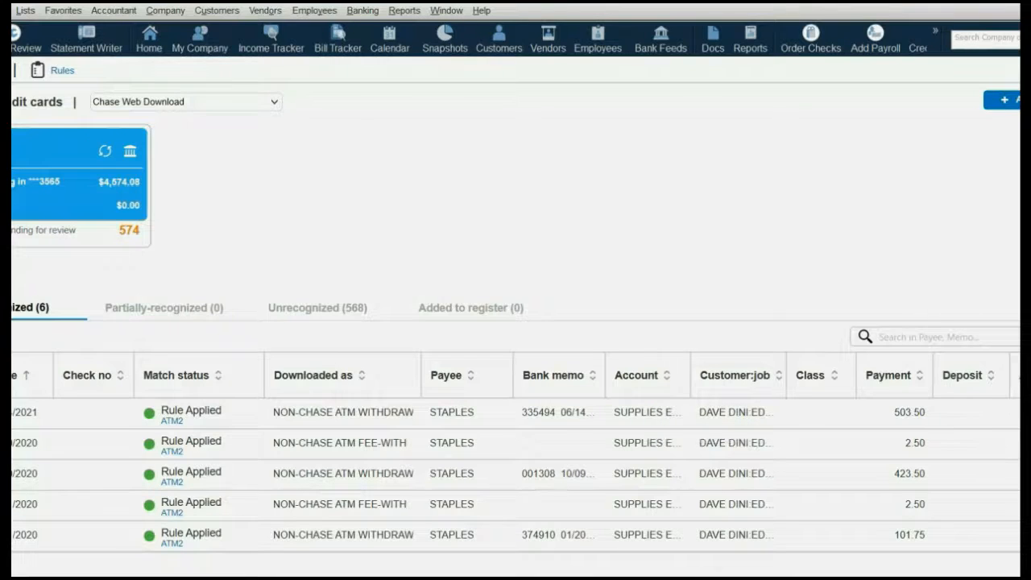
pyautogui.click(1025, 11)
pyautogui.moveTo(810, 71); pyautogui.dragTo(823, 70)
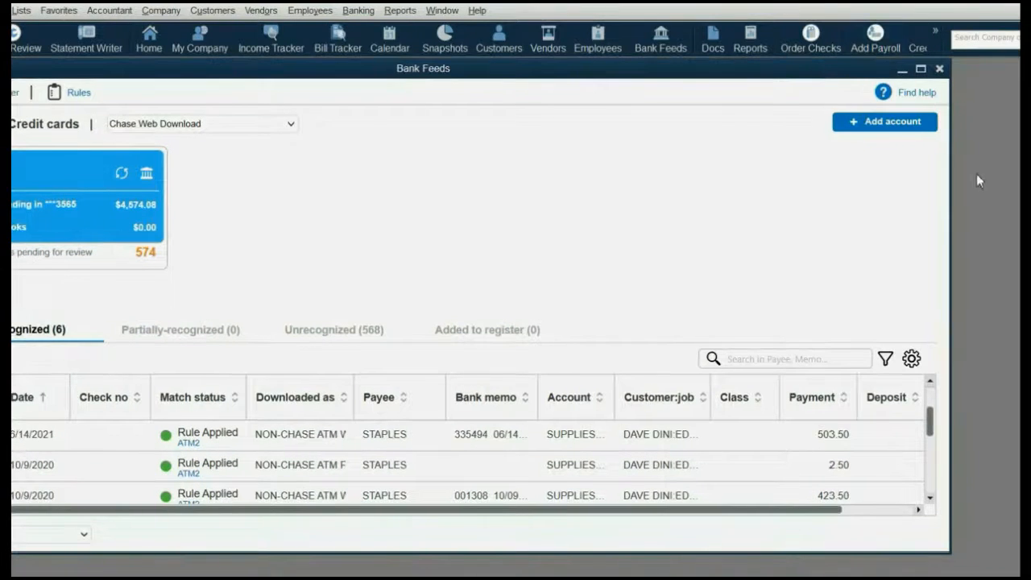
pyautogui.moveTo(952, 184); pyautogui.dragTo(1022, 183)
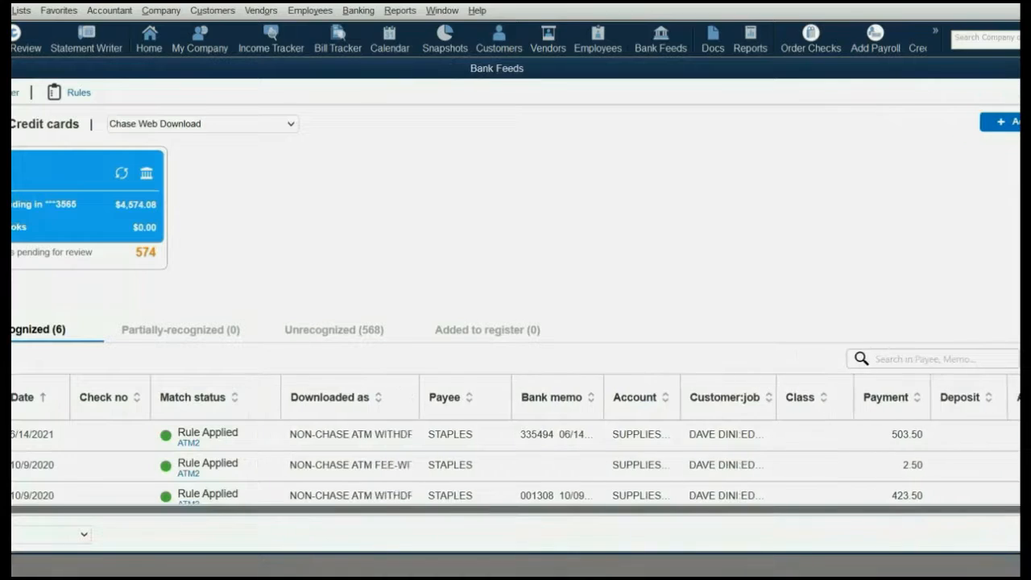
pyautogui.moveTo(775, 396); pyautogui.dragTo(784, 395)
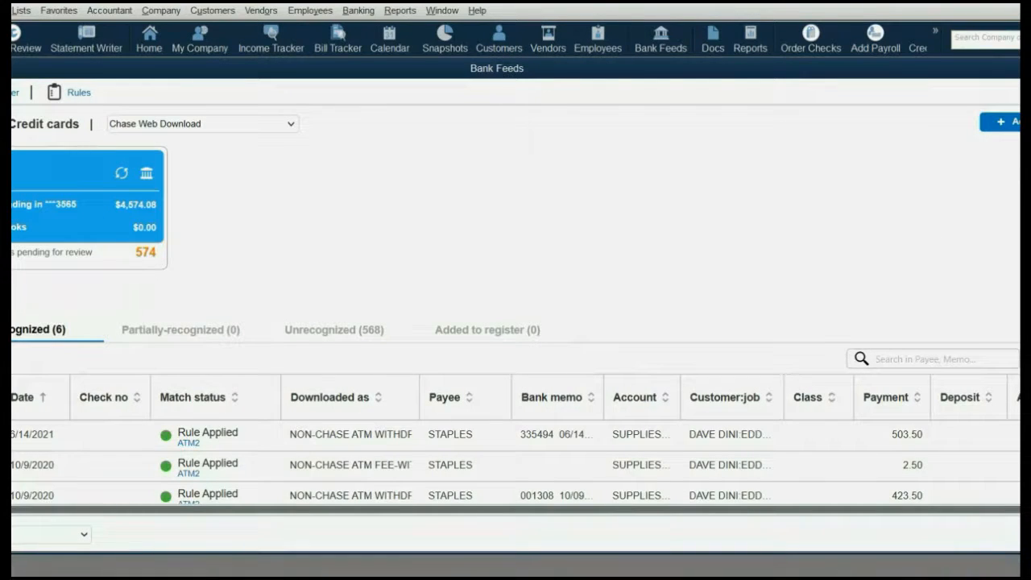
# Maximize, then restore and reposition the Bank Feeds window to show the STAPLES rows
pyautogui.doubleClick(528, 69)
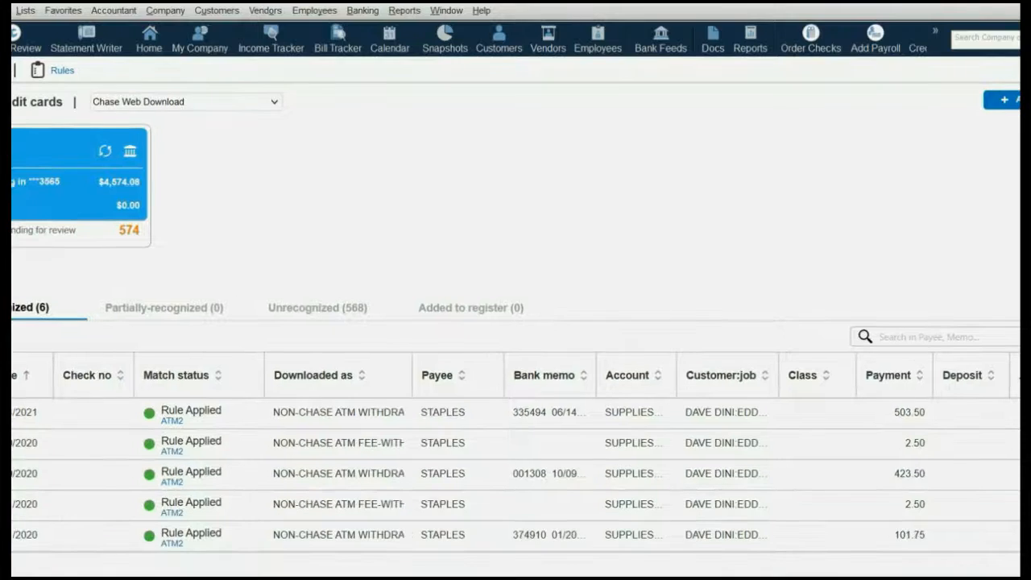
pyautogui.click(1020, 11)
pyautogui.moveTo(776, 78); pyautogui.dragTo(713, 106)
pyautogui.moveTo(1020, 222); pyautogui.dragTo(978, 222)
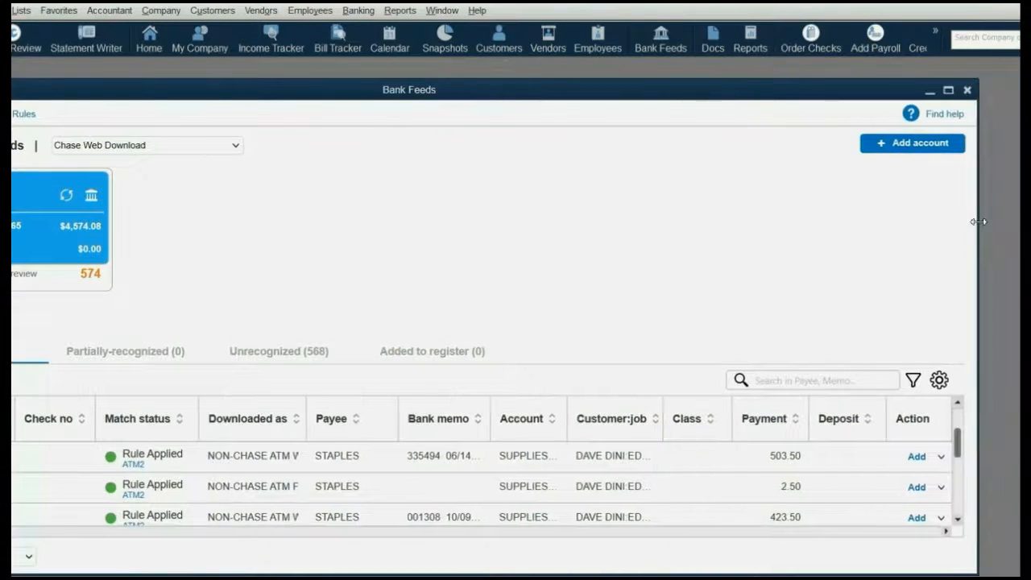
pyautogui.moveTo(788, 97); pyautogui.dragTo(905, 77)
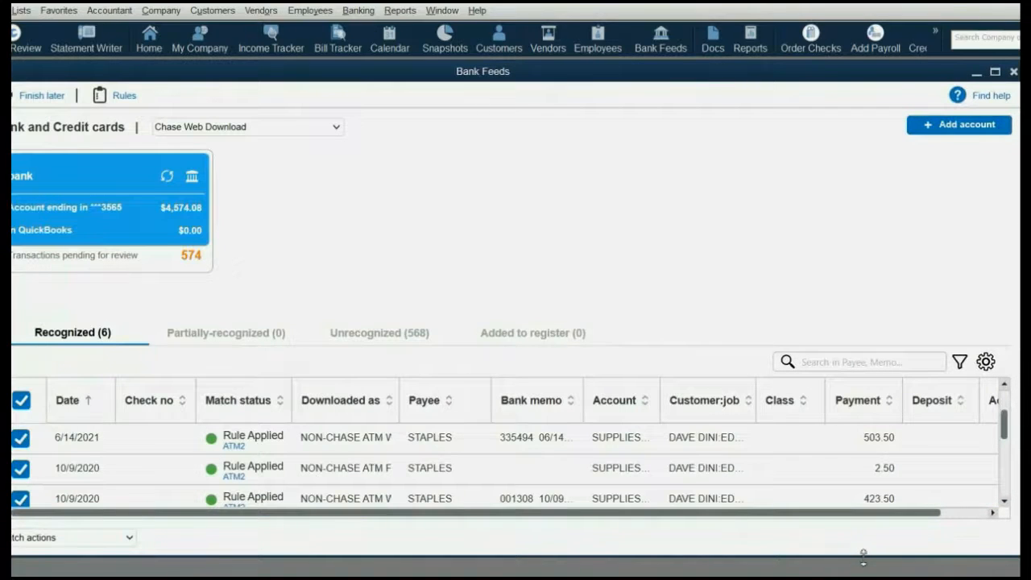
# Select all six recognized transactions, Add / Confirm them, and accept the past-transactions warning and 6-of-6 notice
pyautogui.moveTo(864, 555); pyautogui.dragTo(864, 576)
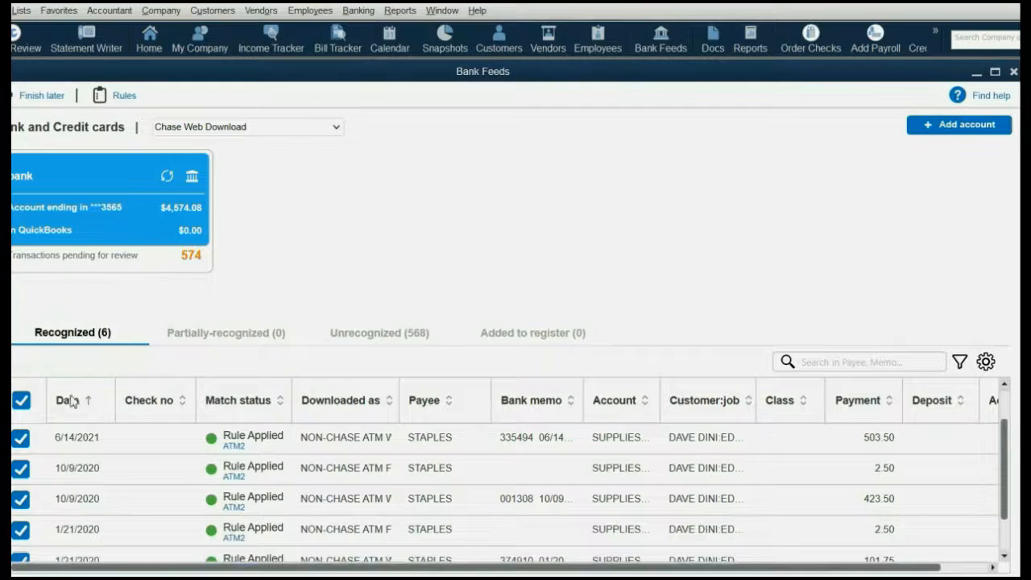
pyautogui.click(21, 401)
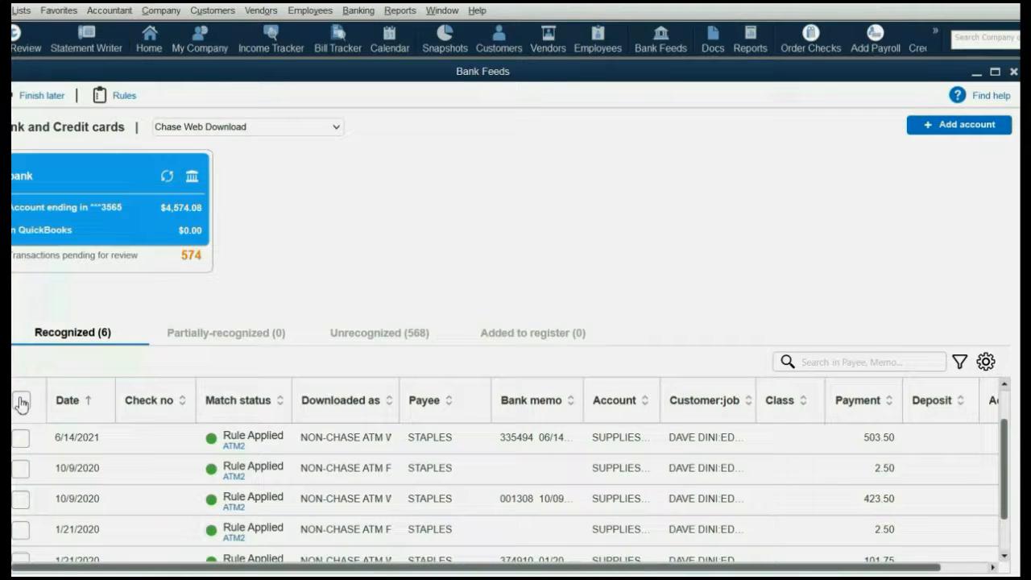
pyautogui.click(21, 400)
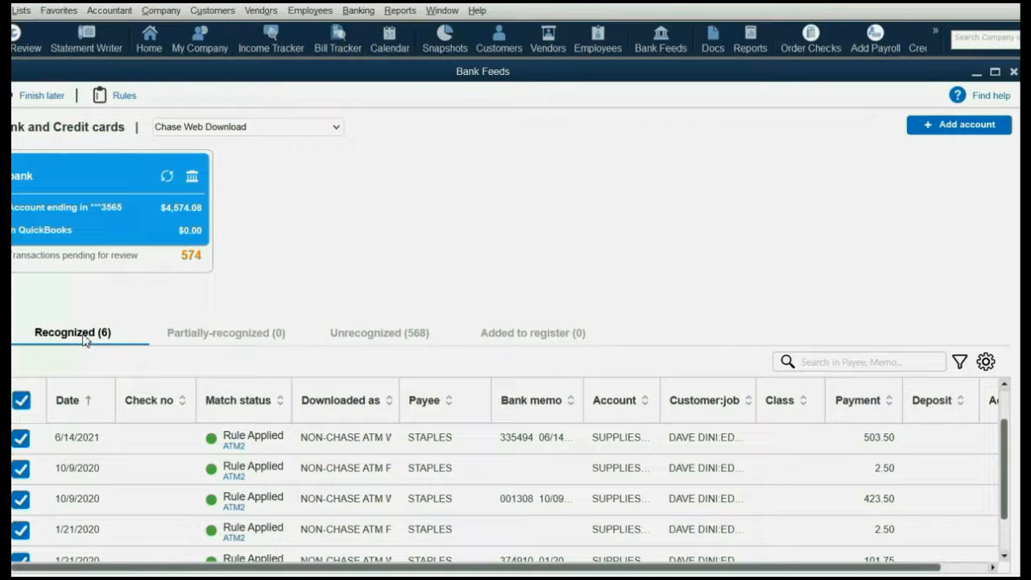
pyautogui.click(24, 404)
pyautogui.click(22, 401)
pyautogui.rightClick(16, 532)
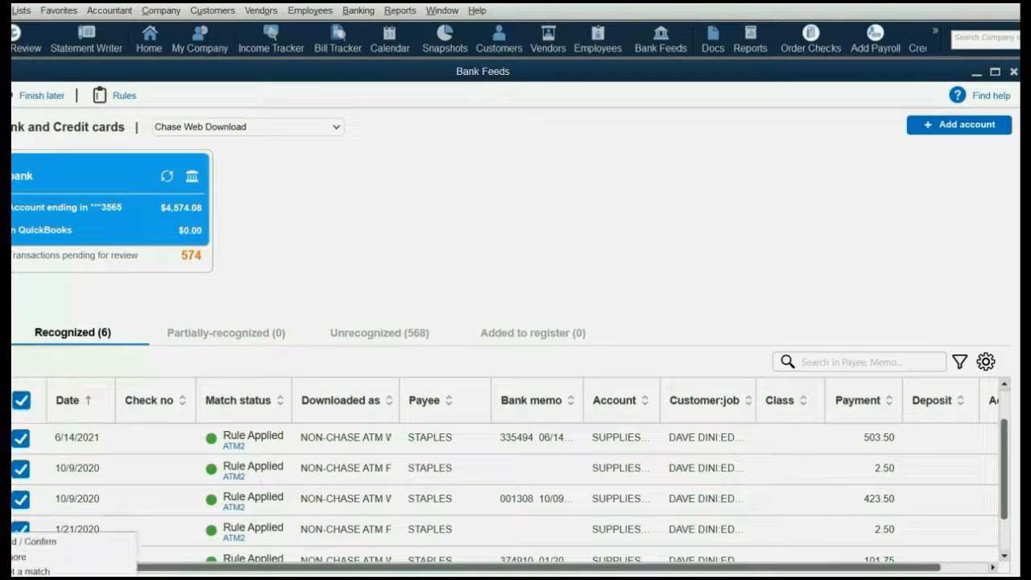
pyautogui.click(77, 543)
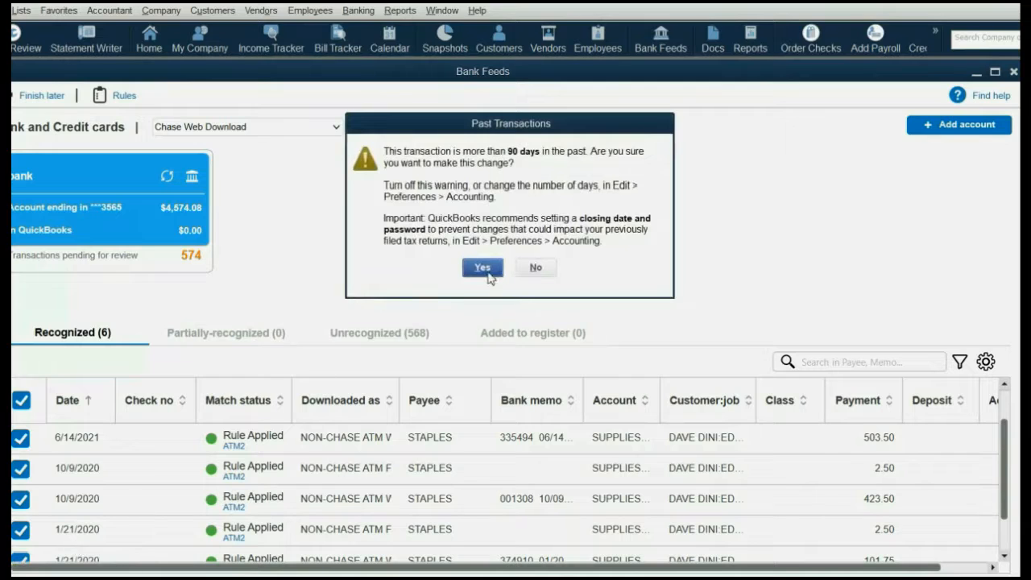
pyautogui.click(483, 269)
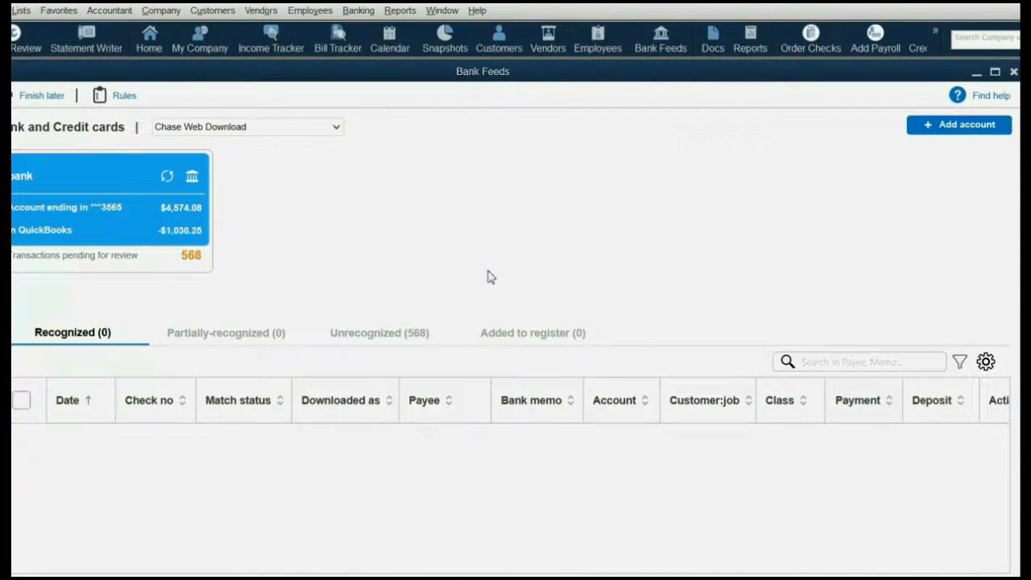
pyautogui.click(585, 337)
# View the remaining unrecognized transactions, then advance to the slide about CHECK transactions
pyautogui.click(394, 338)
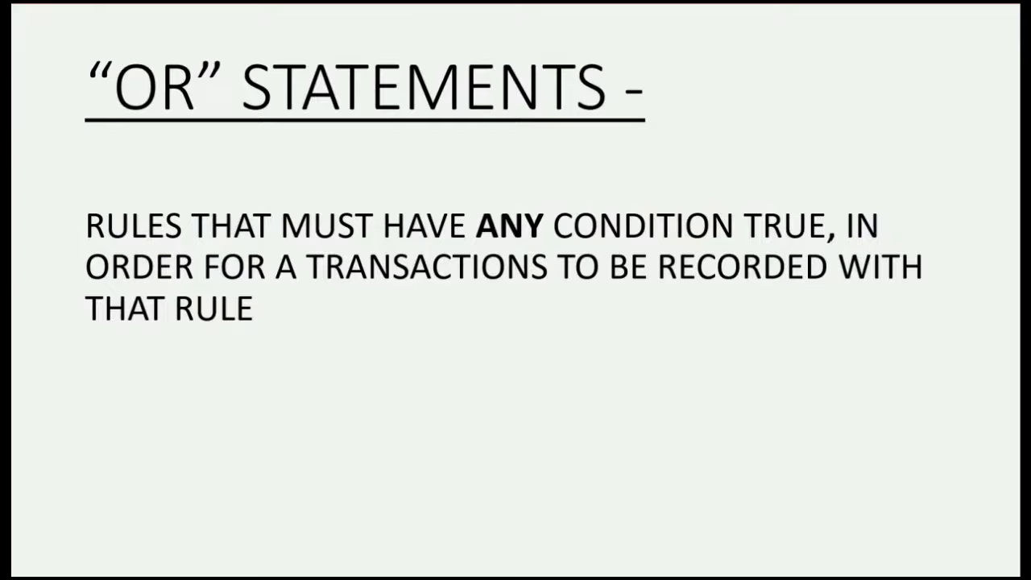
pyautogui.press('Right')
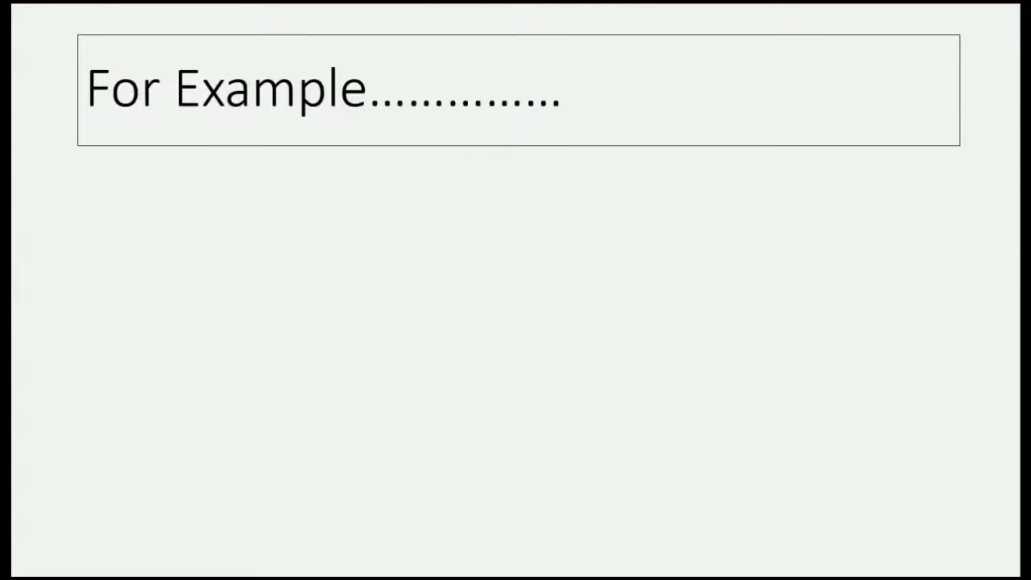
pyautogui.press('Right')
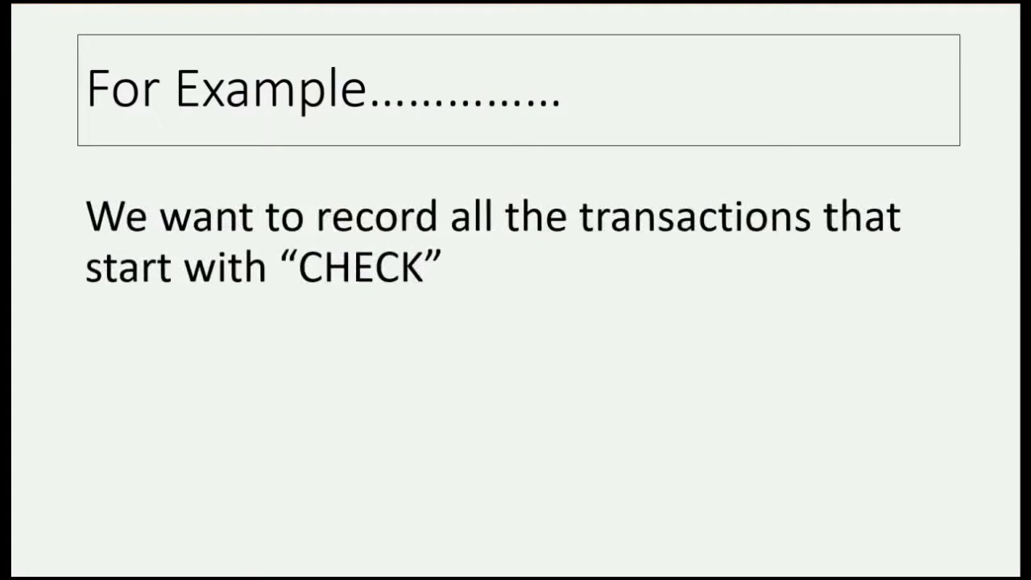
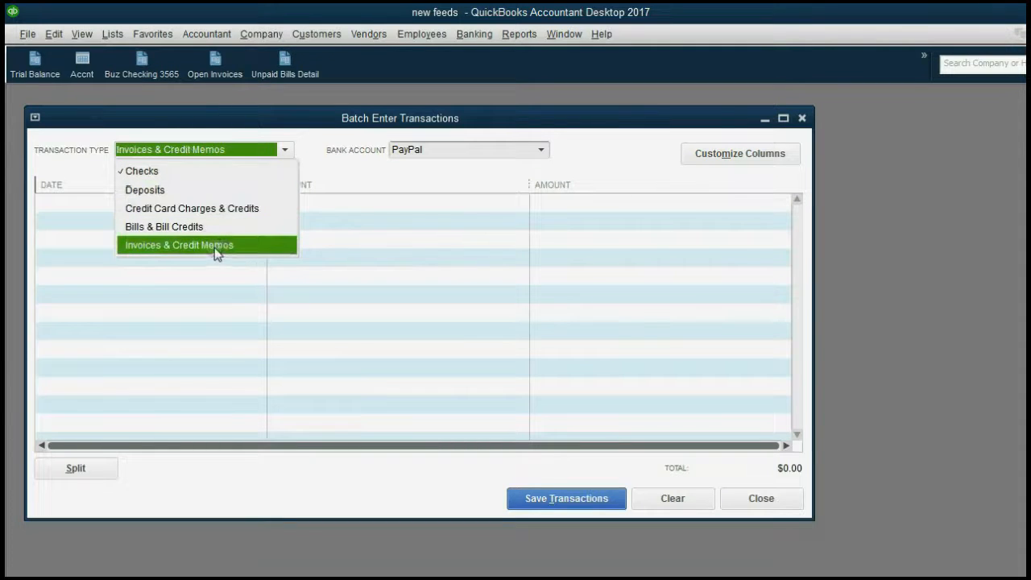
# Set the PayPal batch to Deposits, widen the window, and briefly try Bills & Bill Credits
pyautogui.click(189, 191)
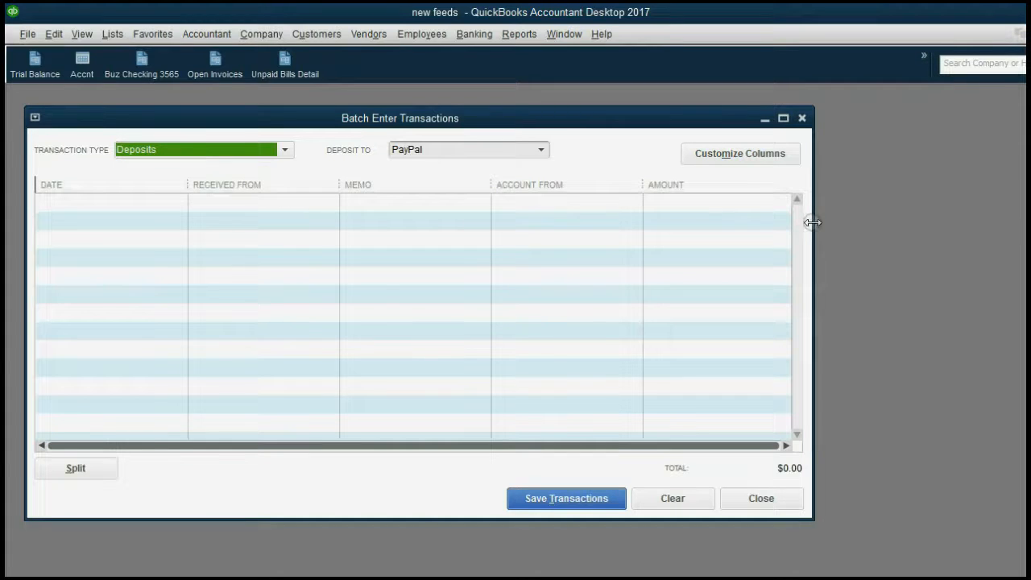
pyautogui.moveTo(812, 223); pyautogui.dragTo(942, 223)
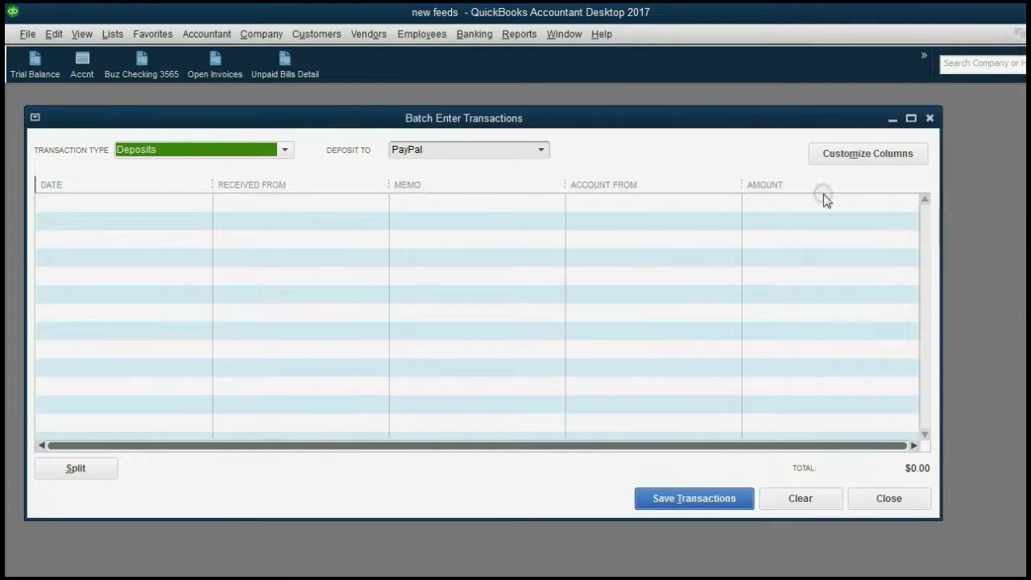
pyautogui.click(250, 159)
pyautogui.click(219, 225)
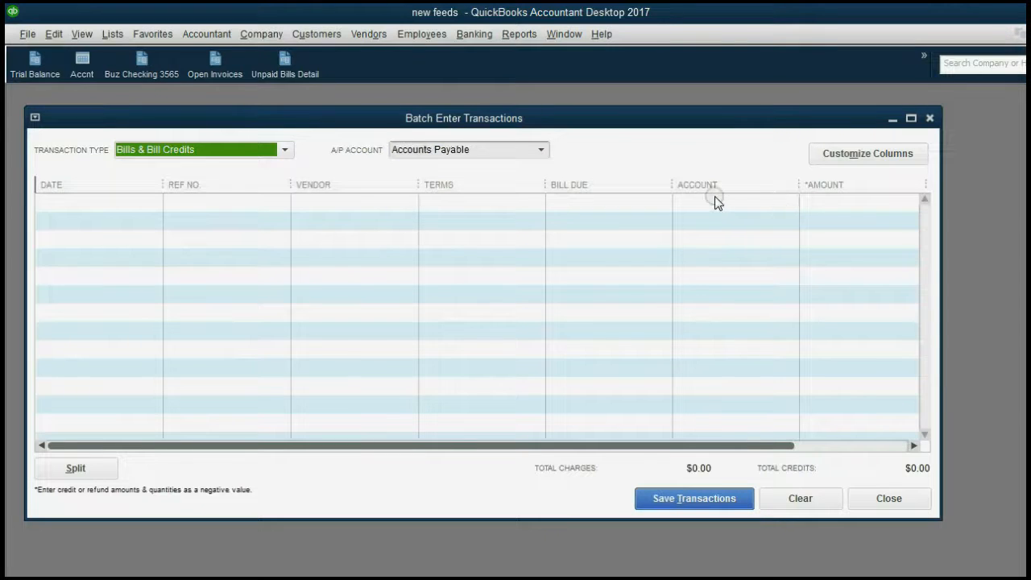
pyautogui.click(263, 154)
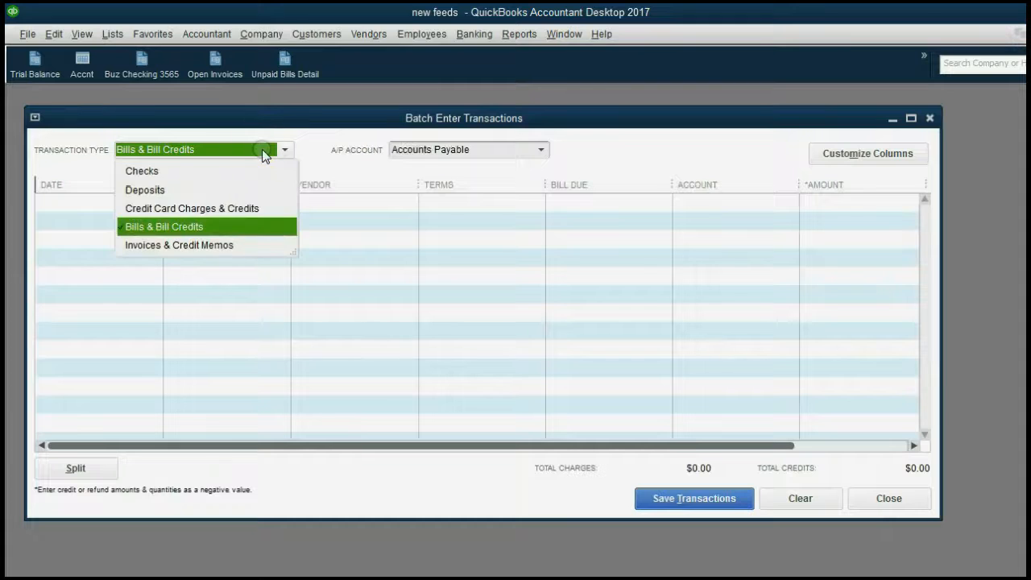
pyautogui.click(240, 190)
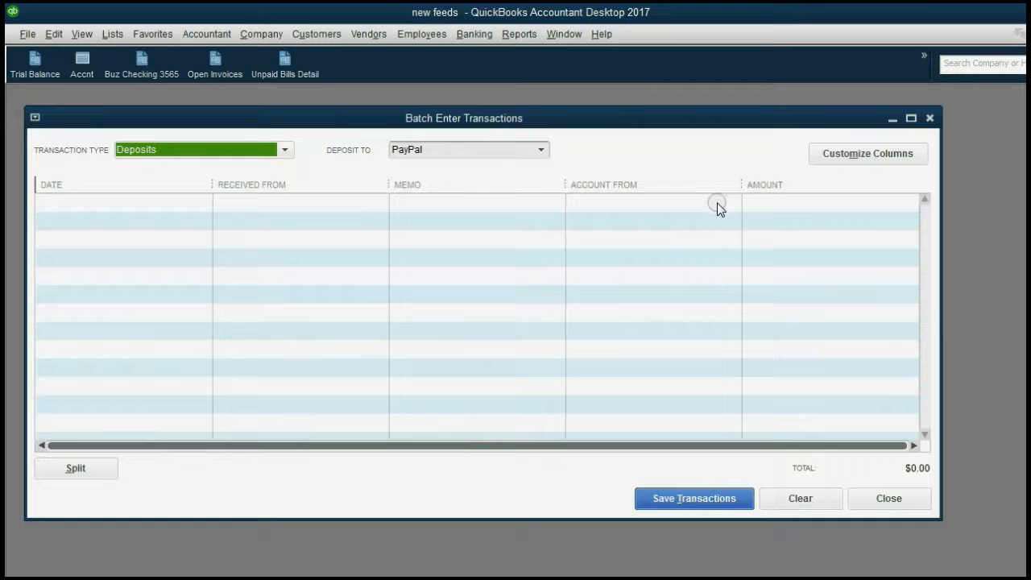
# Keep Deposits as the type and add a Cleared column to the deposit grid
pyautogui.click(827, 155)
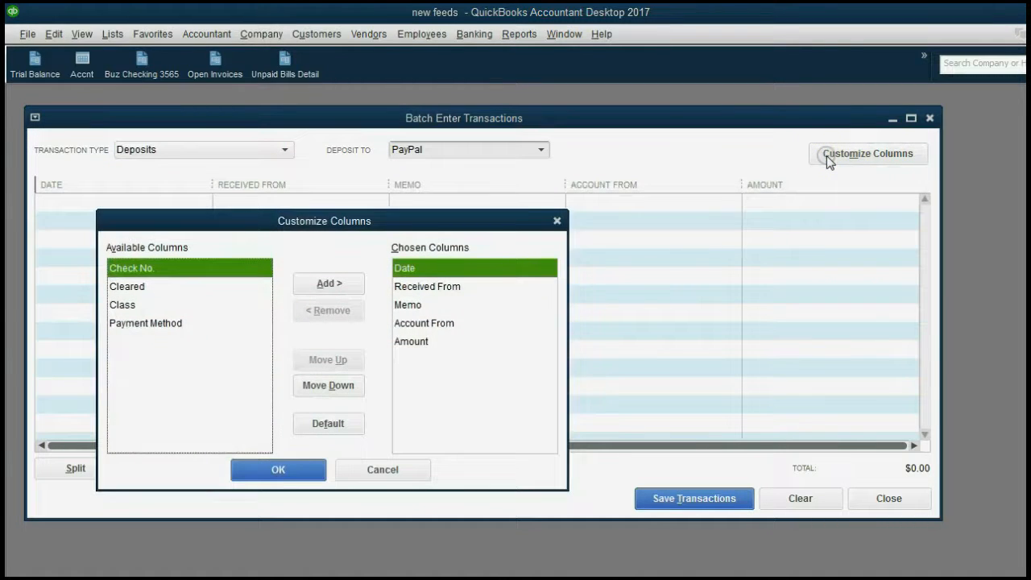
pyautogui.click(556, 220)
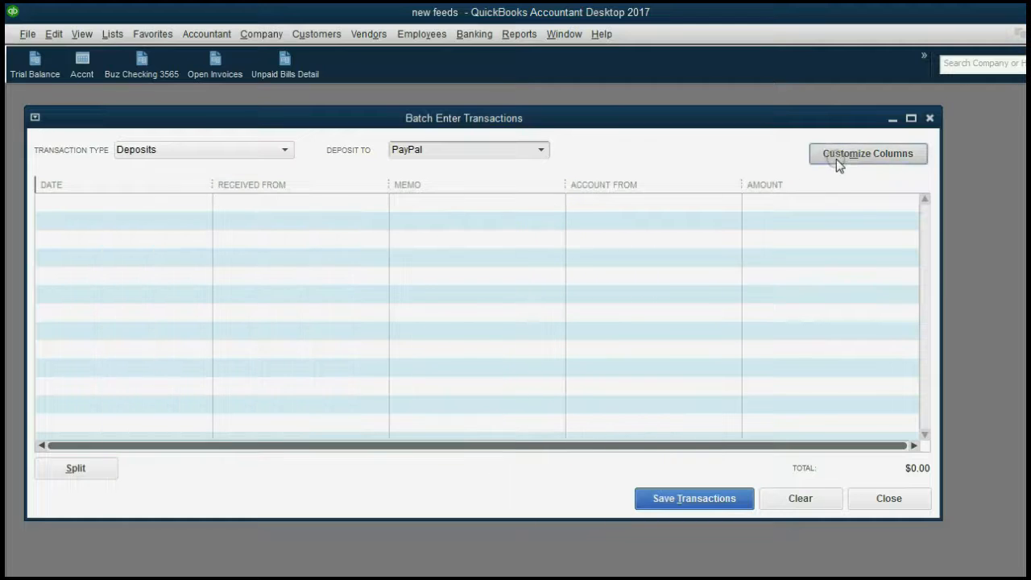
pyautogui.click(232, 152)
pyautogui.click(232, 152)
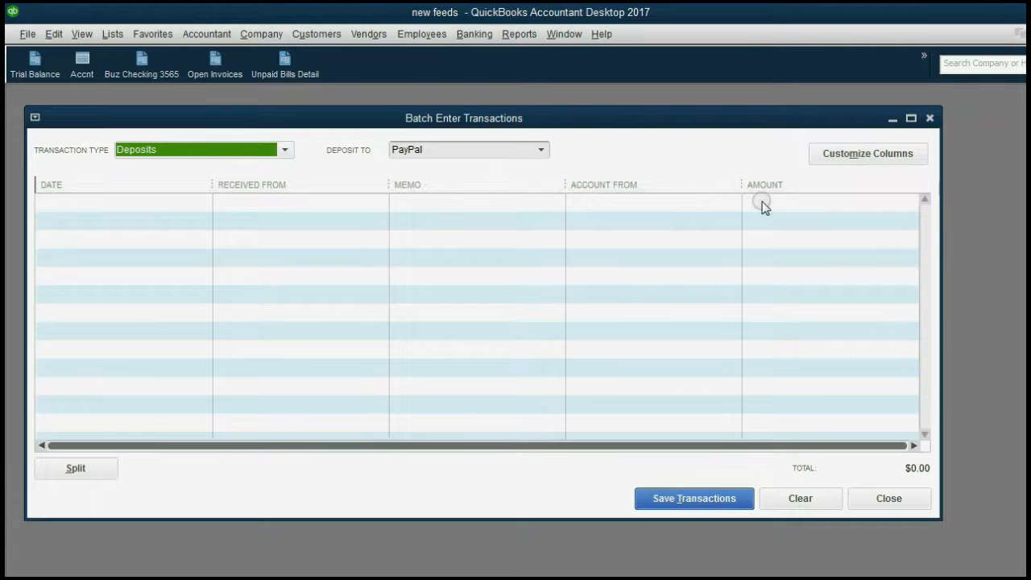
pyautogui.click(838, 159)
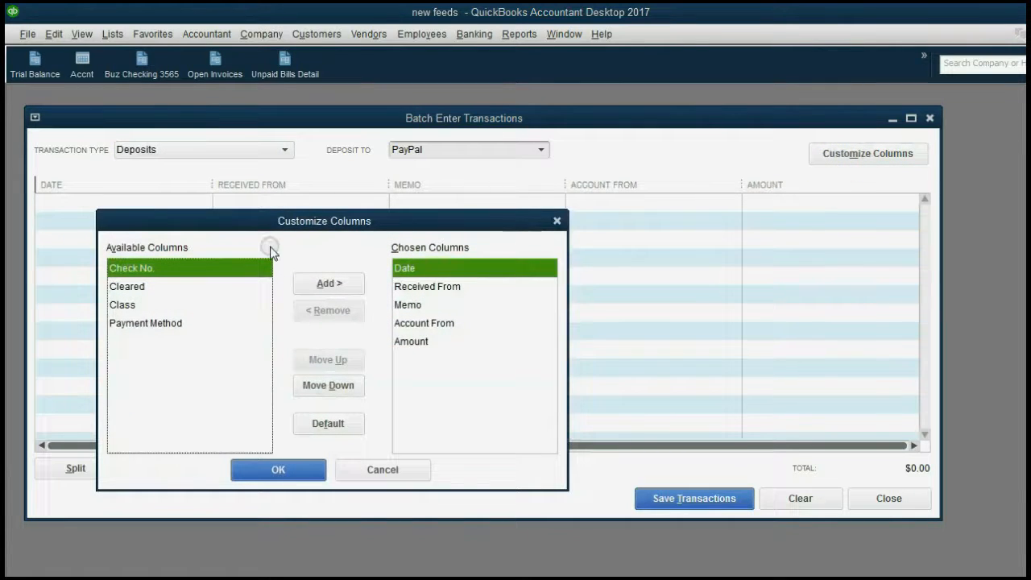
pyautogui.click(160, 288)
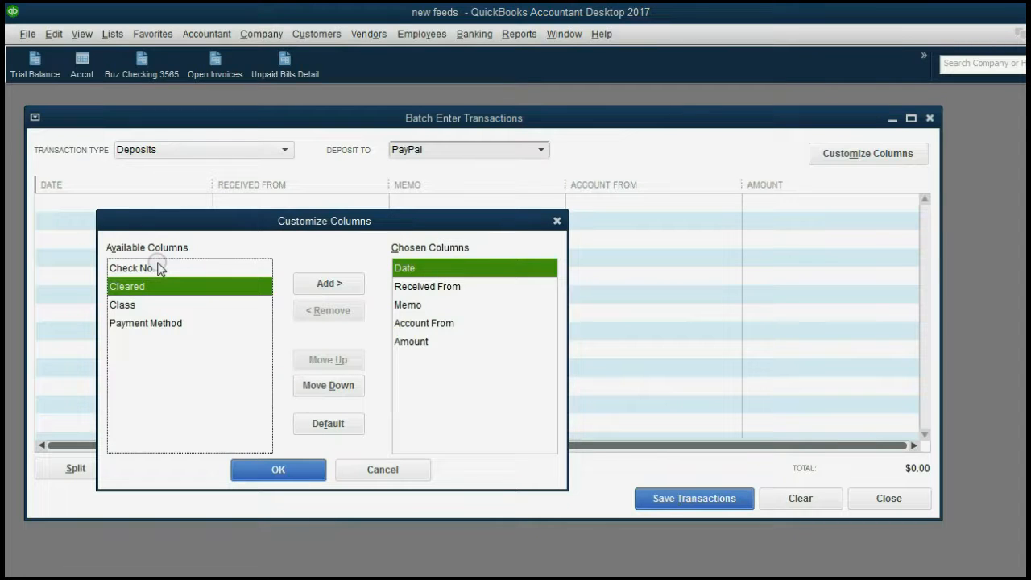
pyautogui.click(303, 289)
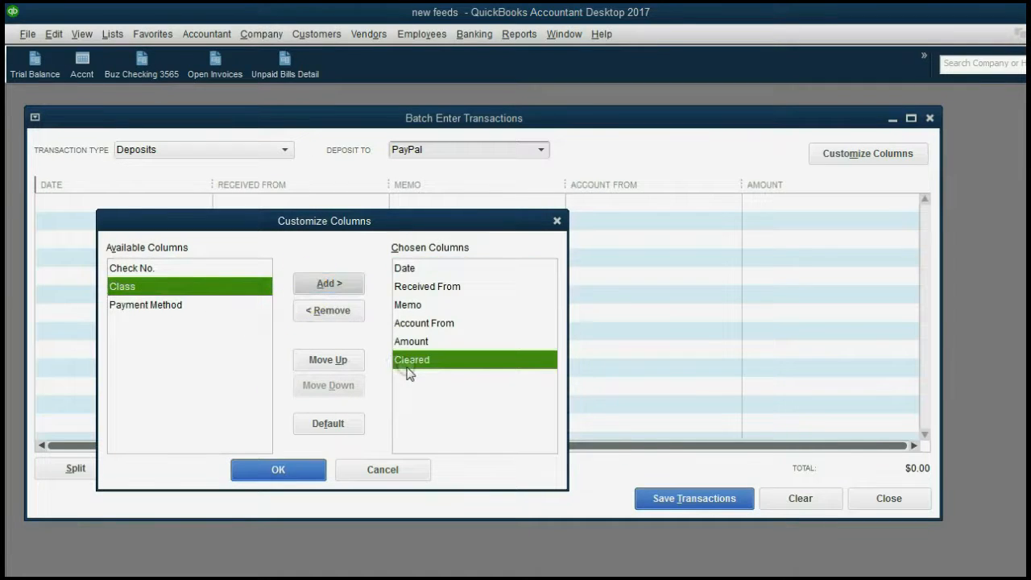
pyautogui.click(300, 475)
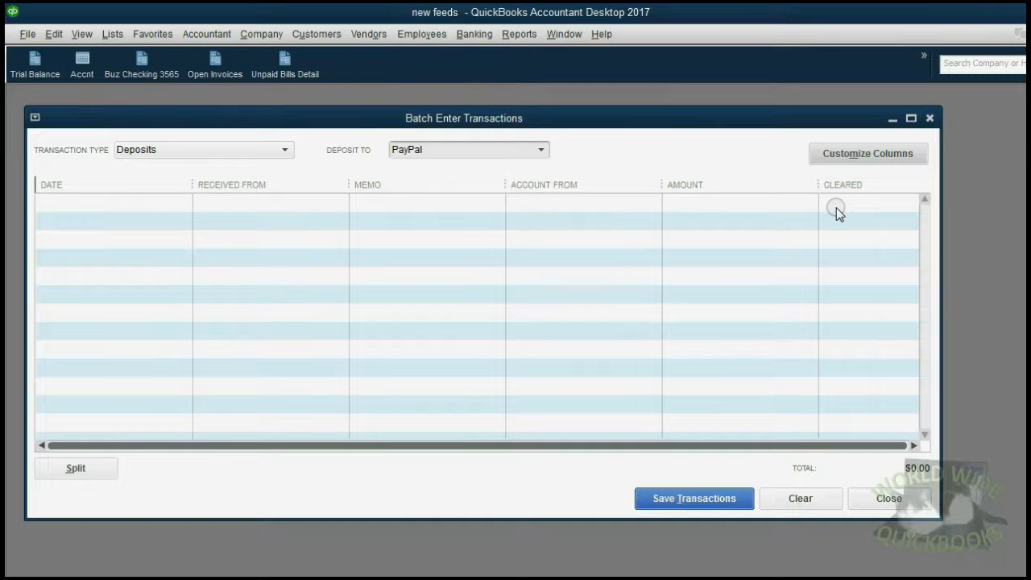
# Remove the Cleared column and move Date down three places, just before Amount
pyautogui.click(835, 155)
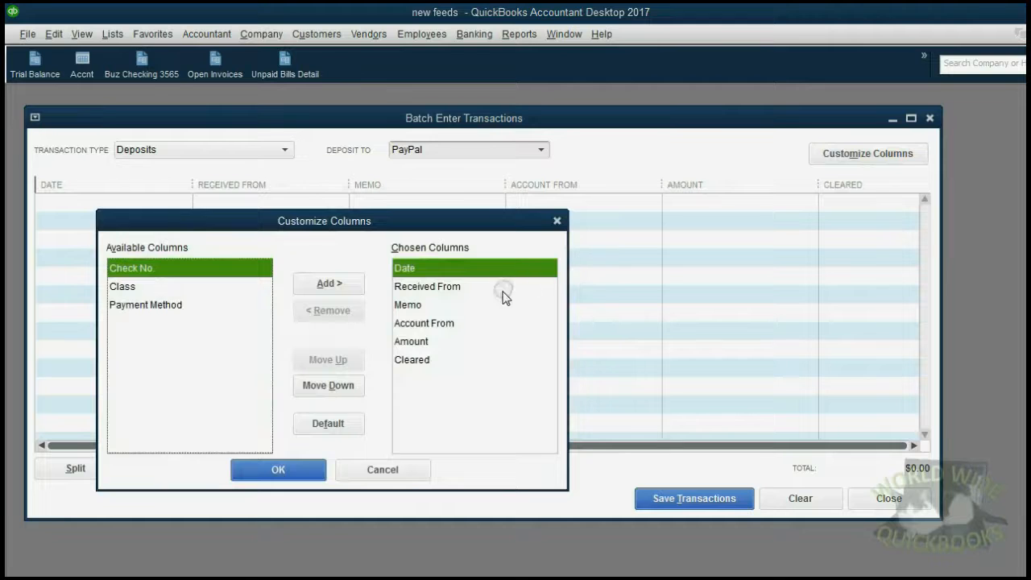
pyautogui.click(433, 360)
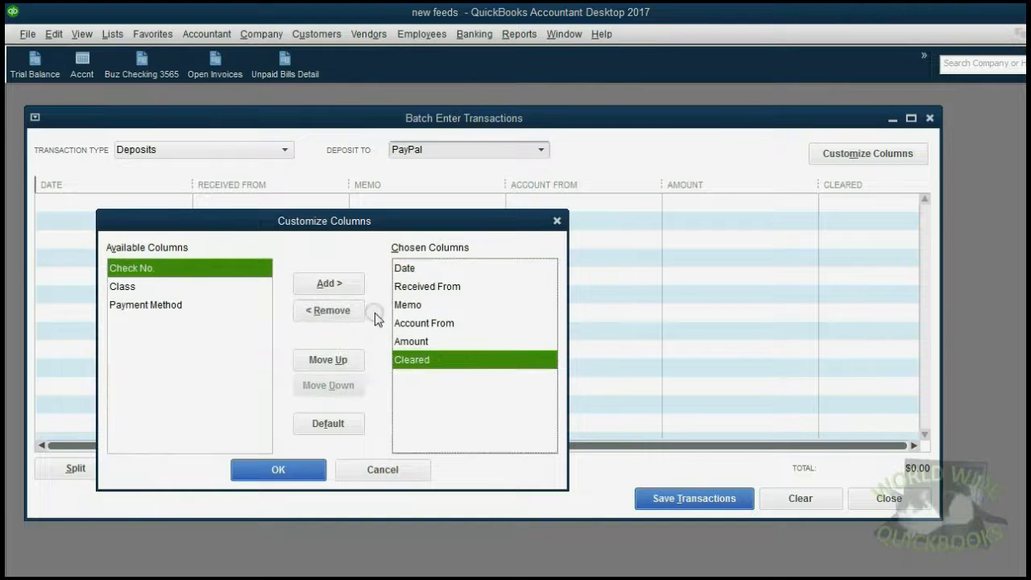
pyautogui.click(345, 312)
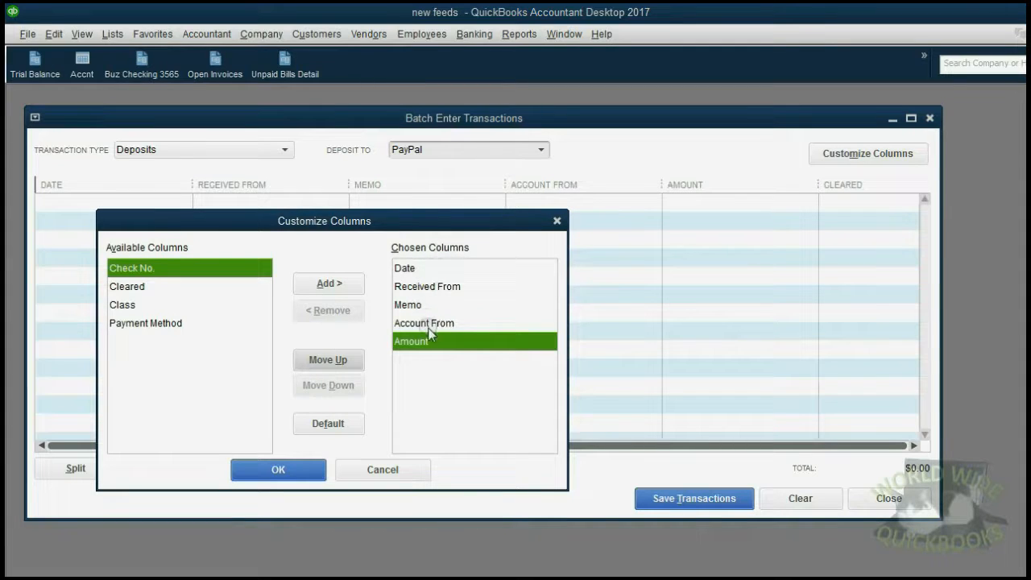
pyautogui.click(424, 267)
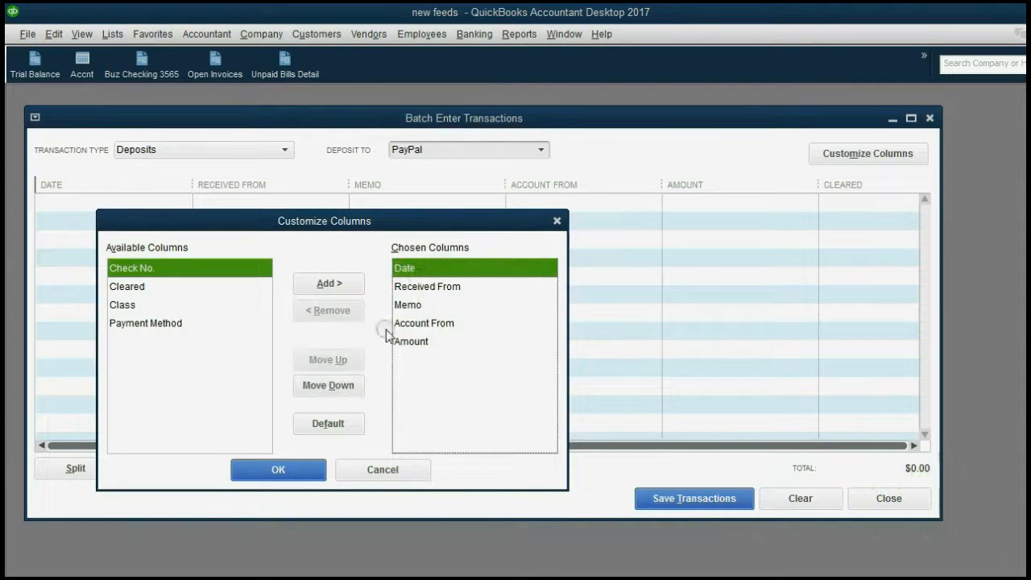
pyautogui.click(344, 387)
pyautogui.click(344, 387)
pyautogui.click(344, 387)
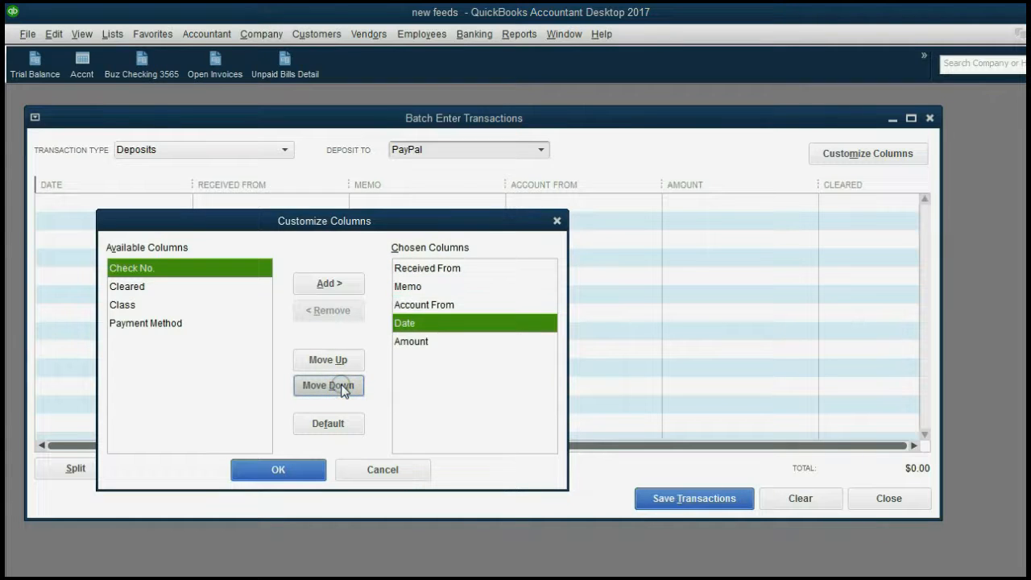
pyautogui.click(299, 471)
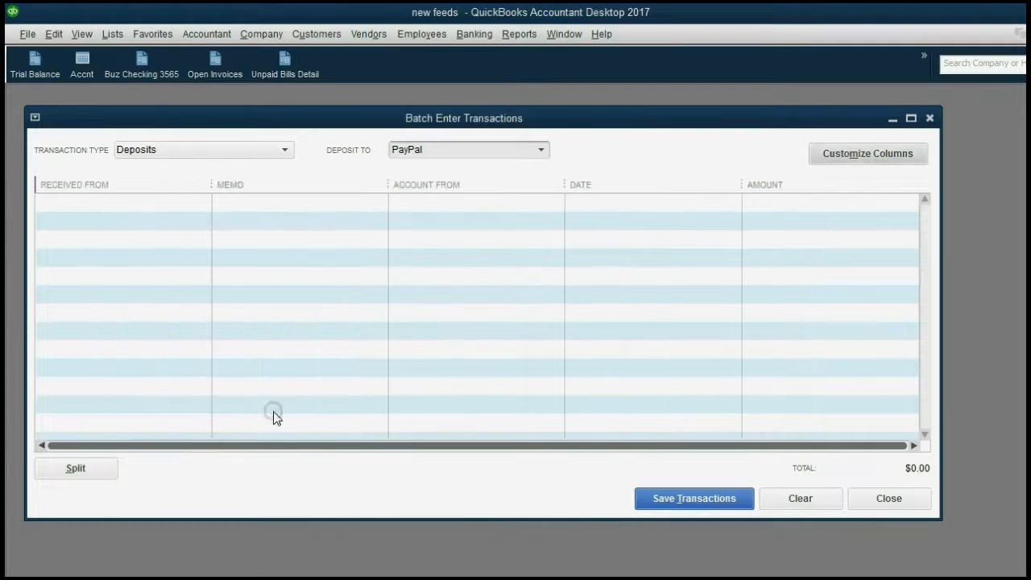
# Begin the first deposit row and reorder columns so Memo precedes Received From
pyautogui.click(610, 200)
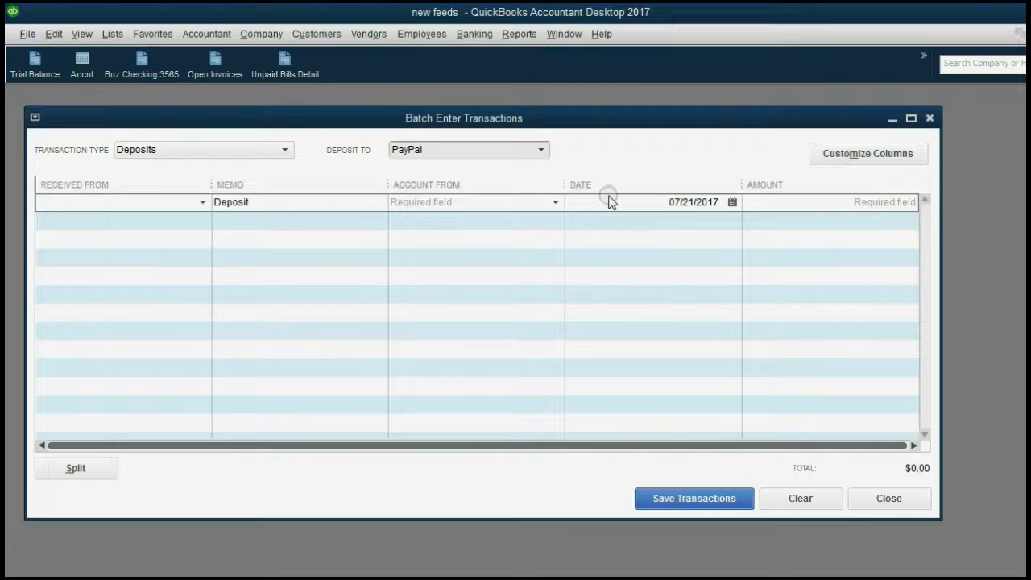
pyautogui.click(829, 152)
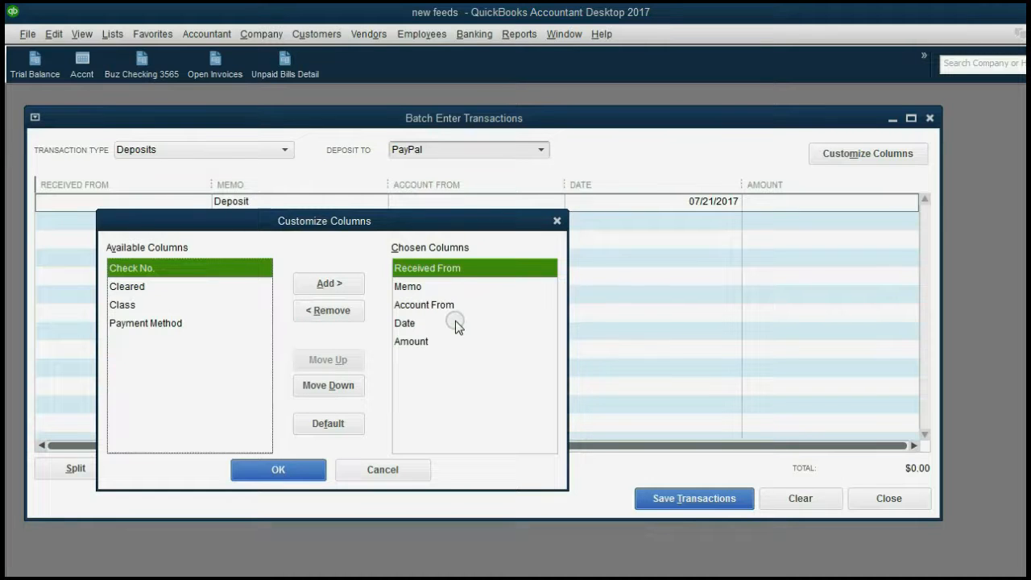
pyautogui.click(352, 385)
pyautogui.click(351, 386)
pyautogui.click(349, 361)
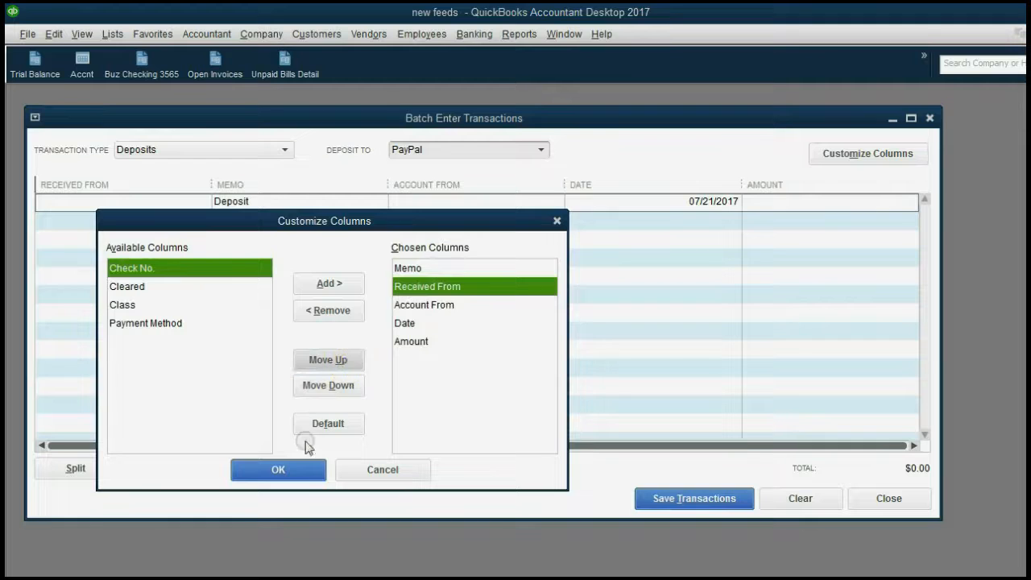
pyautogui.click(299, 469)
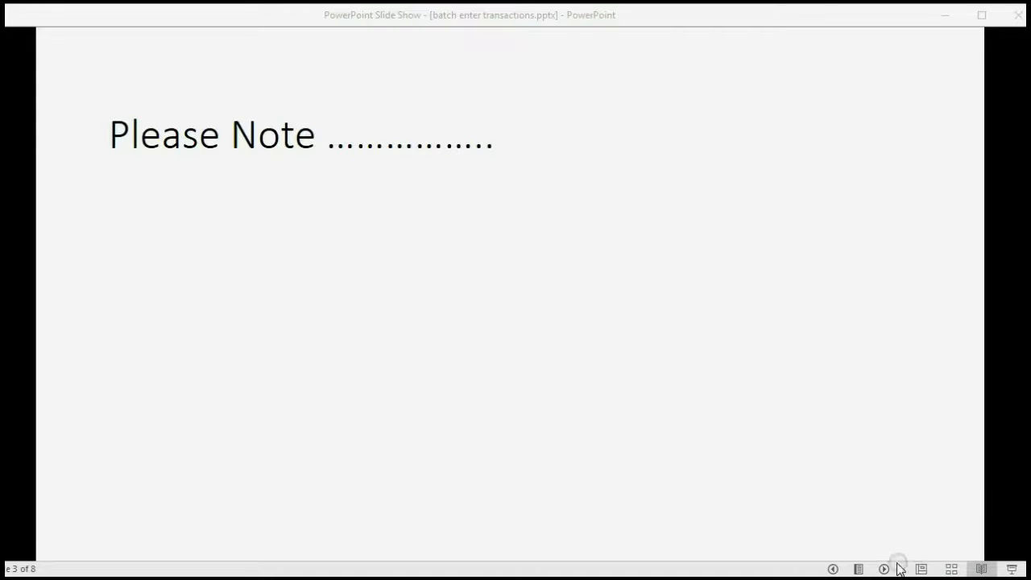
# Advance the slide to show that some columns can't be removed and each type differs
pyautogui.click(886, 569)
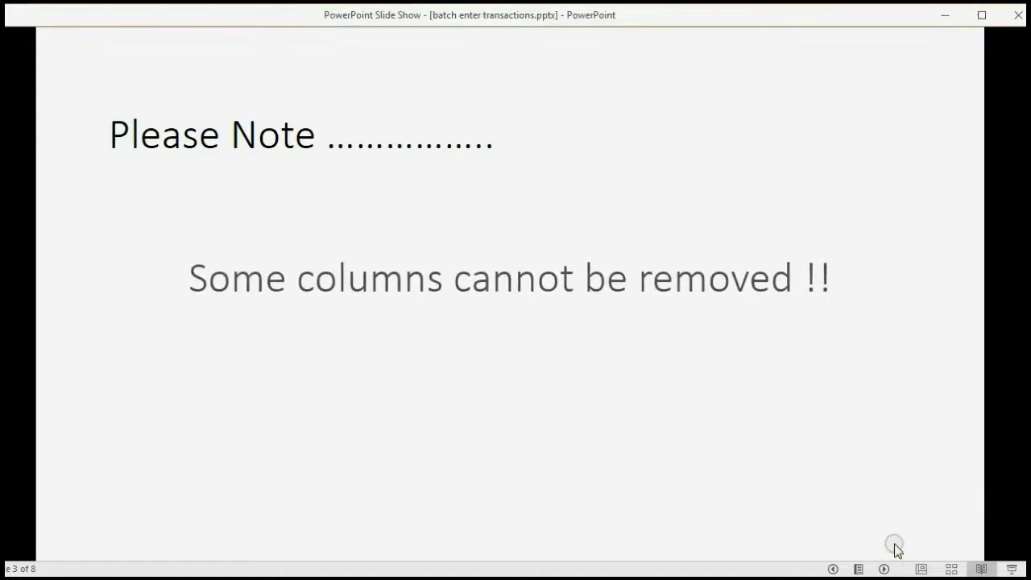
pyautogui.click(896, 545)
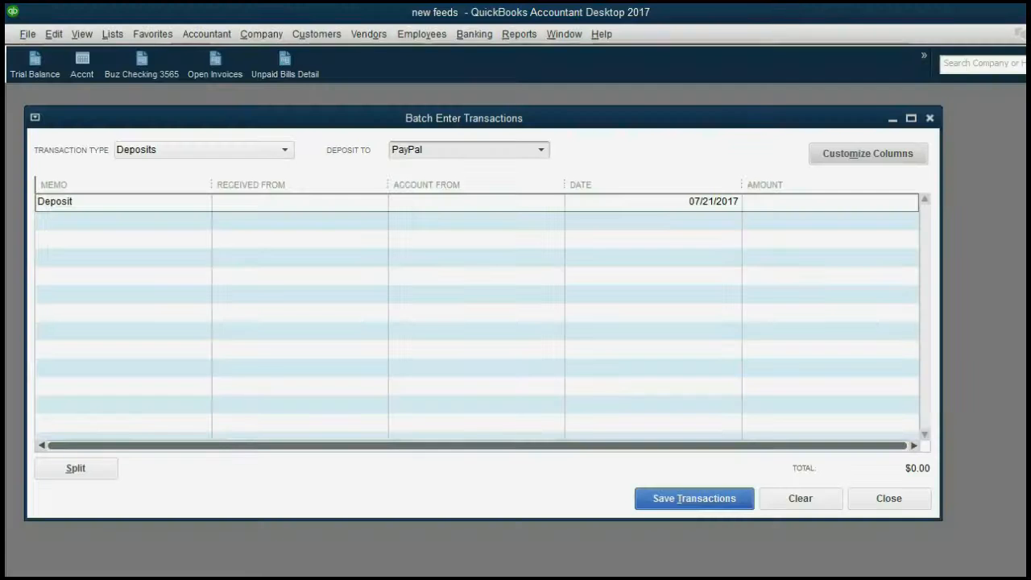
# Switch the batch to Checks and review its Date, Account and Amount columns
pyautogui.click(272, 151)
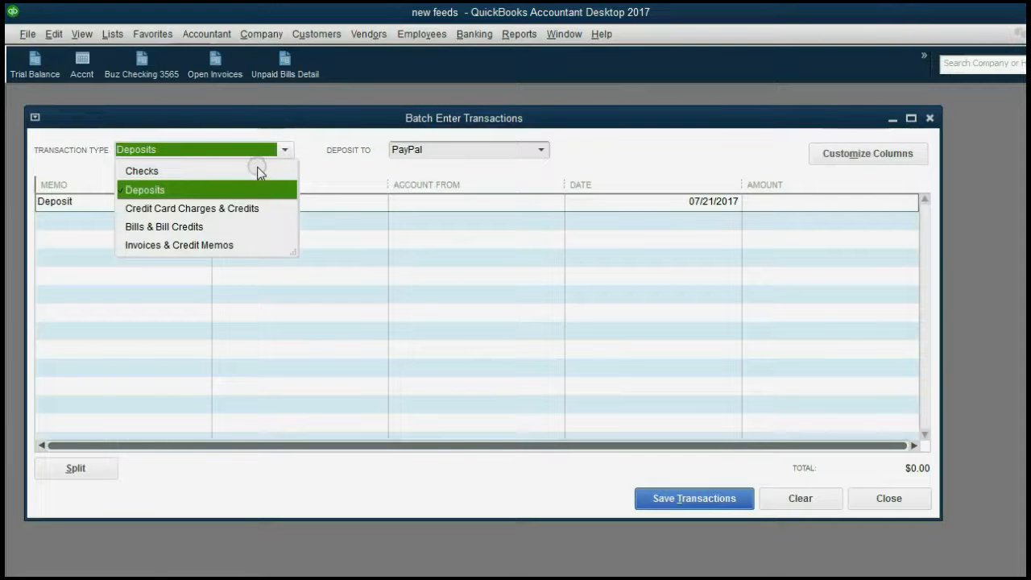
pyautogui.click(256, 171)
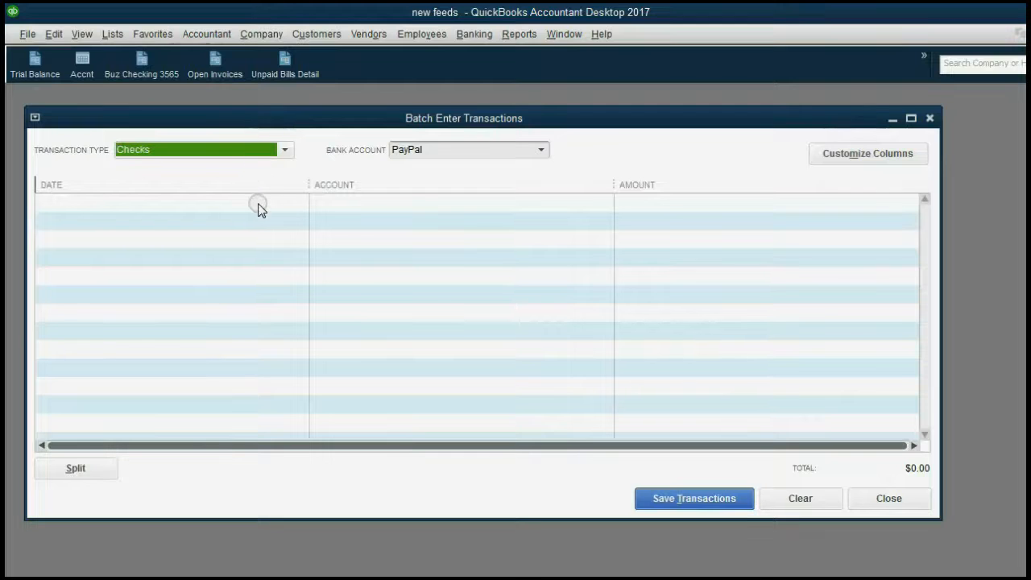
pyautogui.click(835, 156)
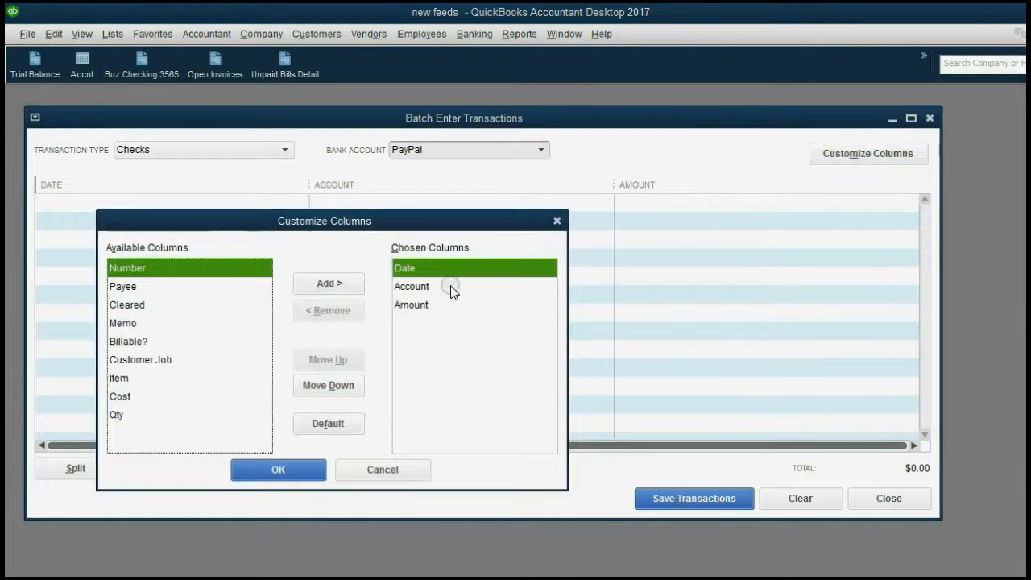
pyautogui.click(450, 286)
pyautogui.click(449, 303)
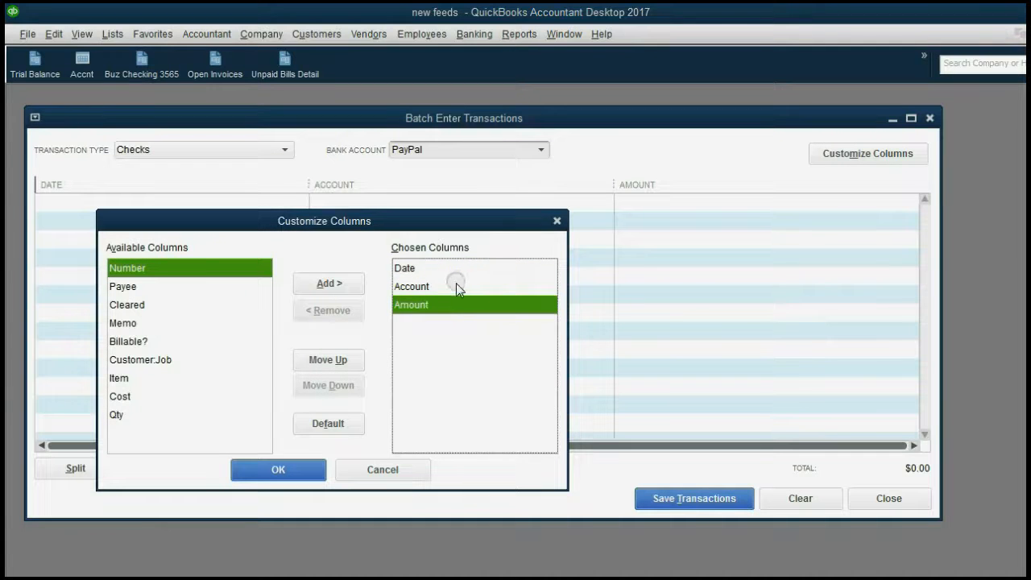
pyautogui.click(454, 289)
pyautogui.click(454, 270)
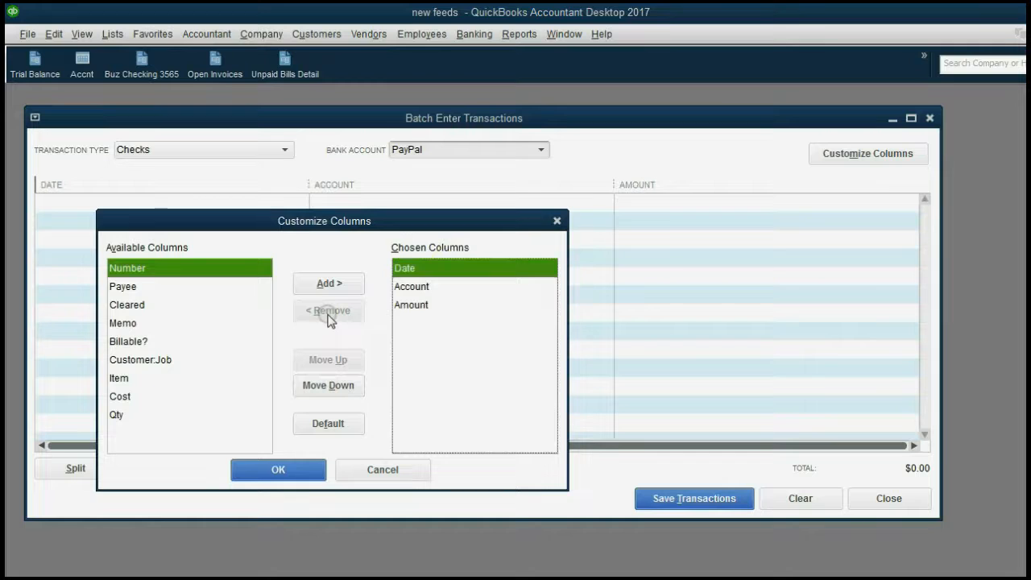
# Add the Cleared, Billable?, Qty, Cost and Item columns to the Checks grid
pyautogui.click(200, 304)
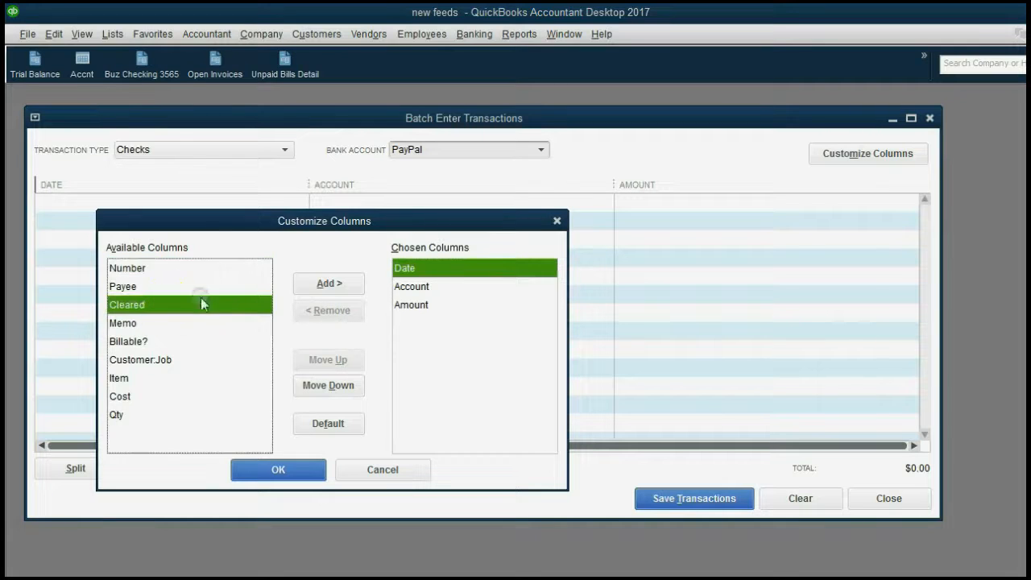
pyautogui.click(330, 284)
pyautogui.click(187, 322)
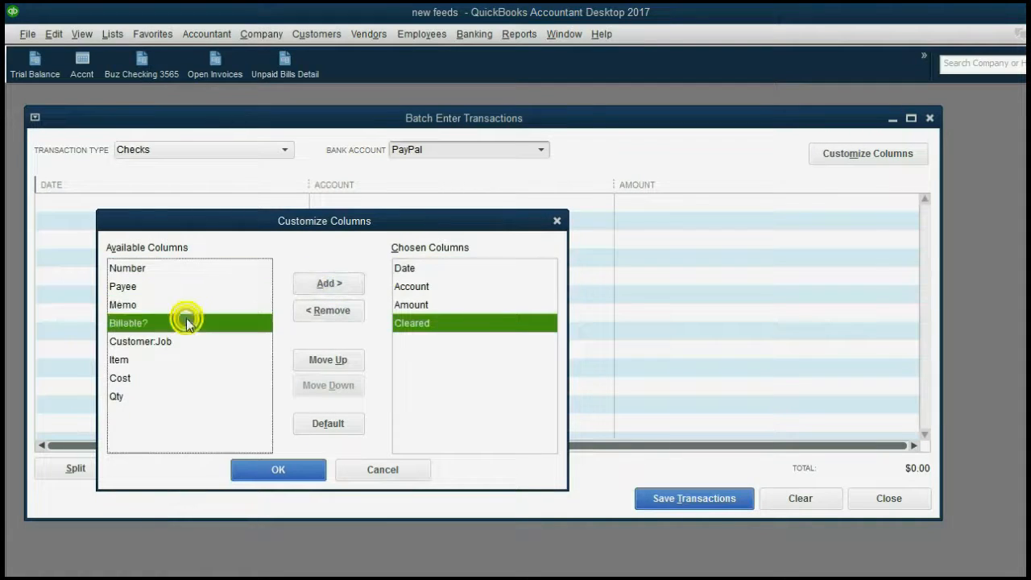
pyautogui.click(324, 283)
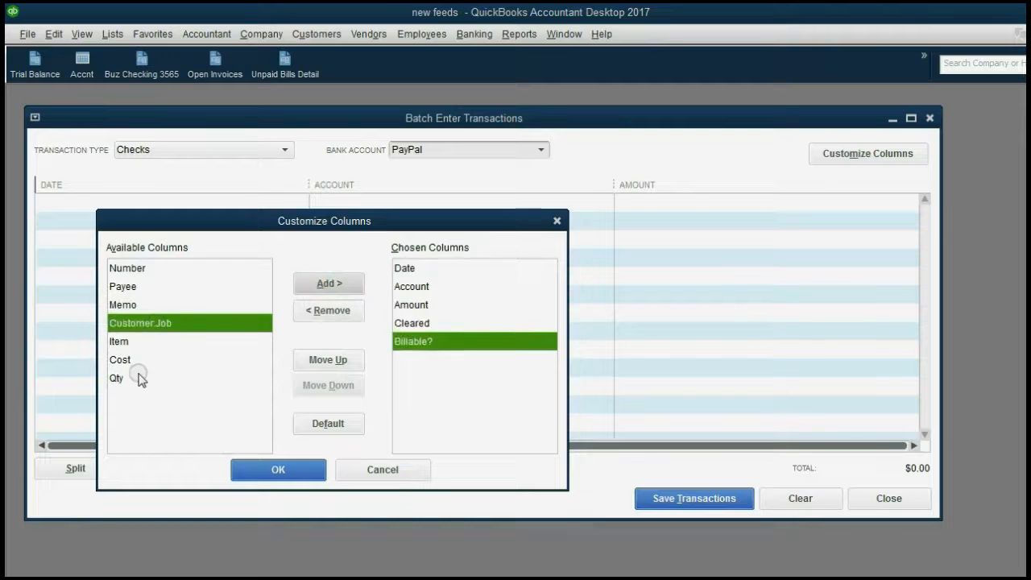
pyautogui.click(121, 378)
pyautogui.click(326, 283)
pyautogui.click(327, 284)
pyautogui.click(326, 284)
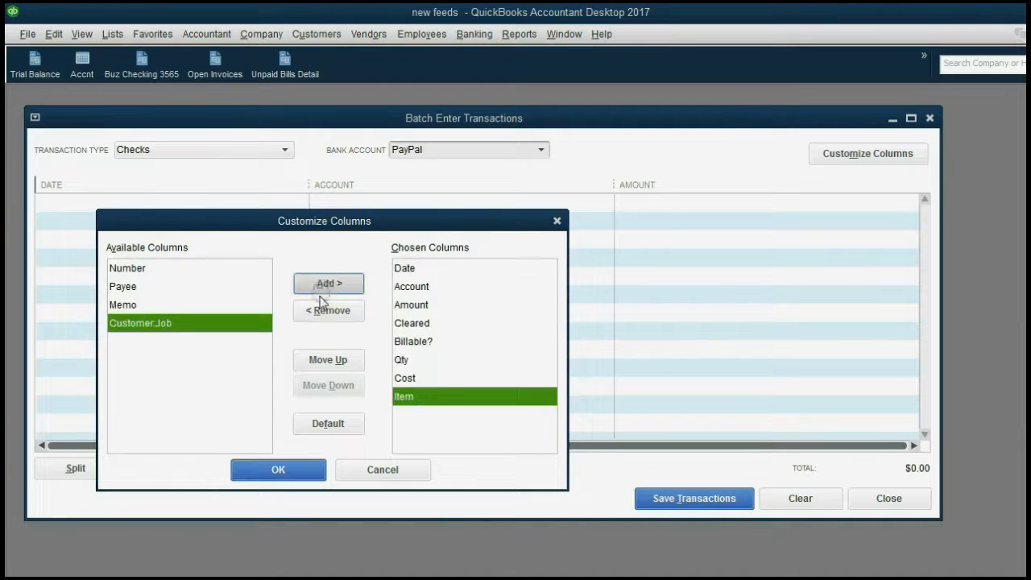
# Satisfy the Customer:Job requirement warning by adding Customer:Job, then apply the columns
pyautogui.click(286, 470)
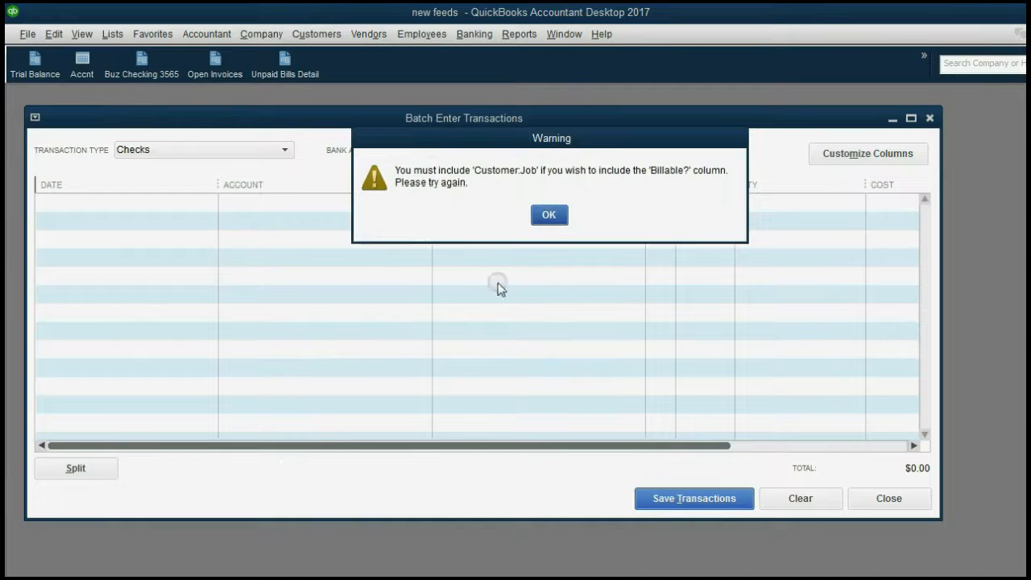
pyautogui.click(547, 215)
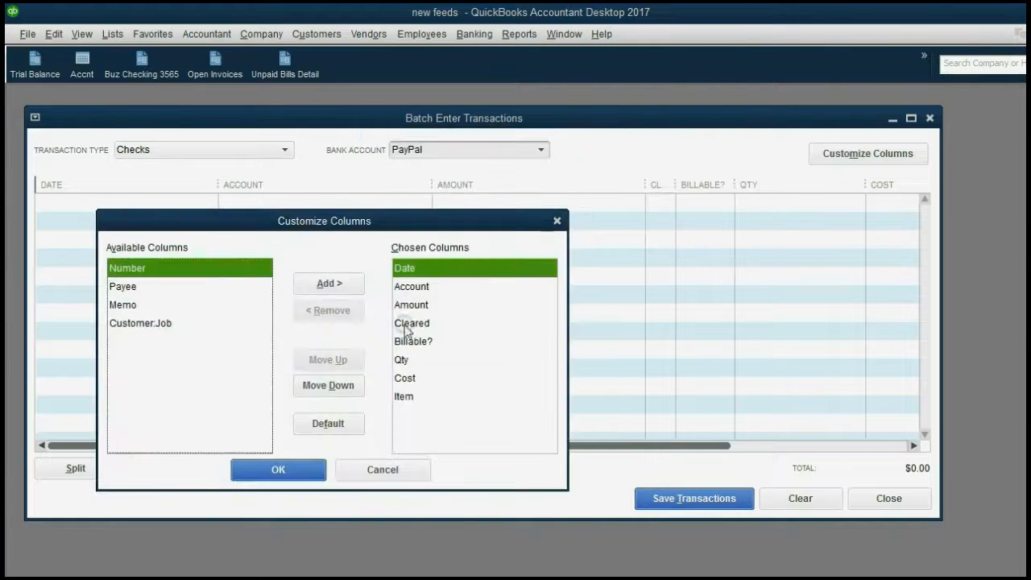
pyautogui.click(297, 468)
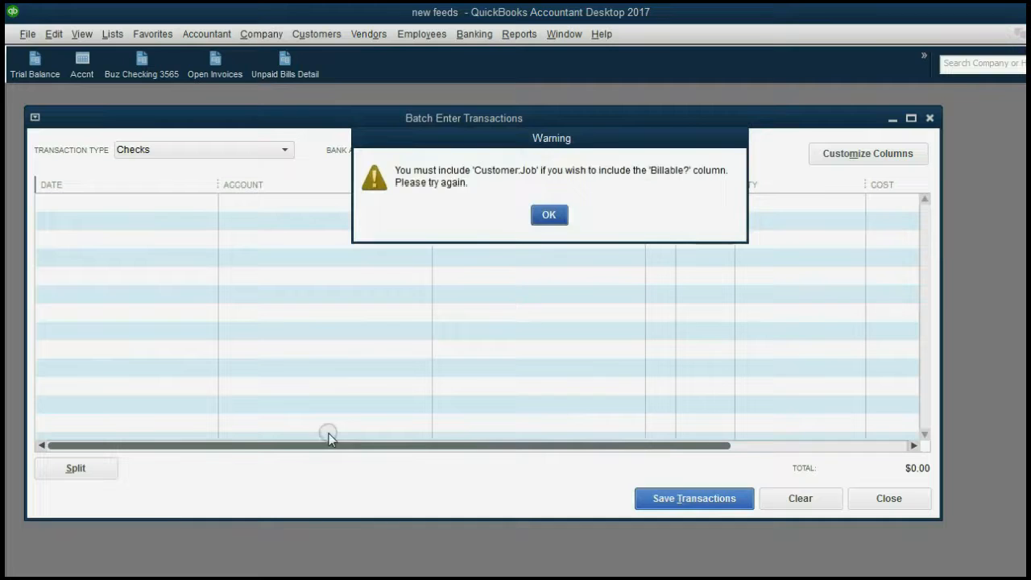
pyautogui.click(550, 215)
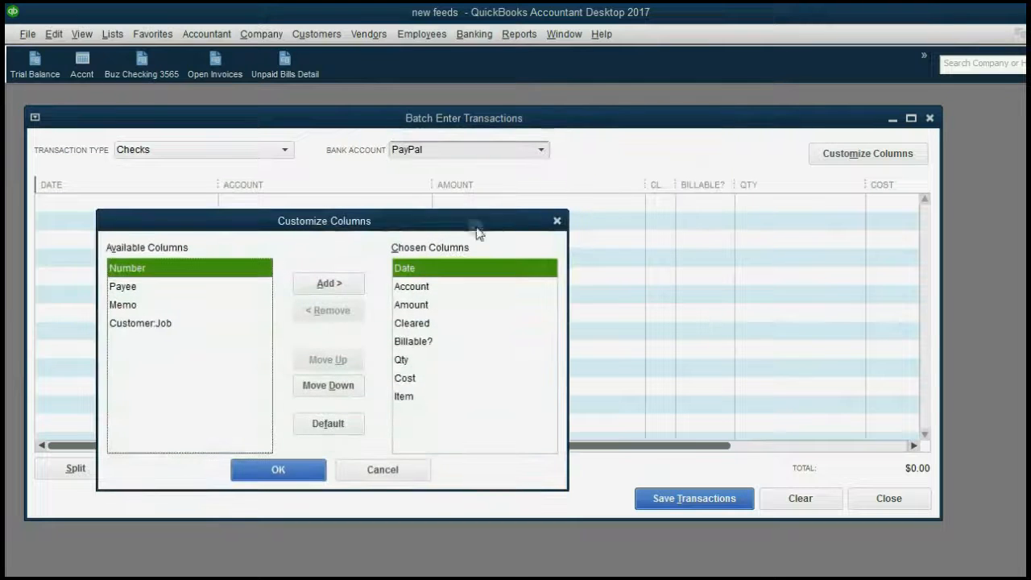
pyautogui.click(164, 323)
pyautogui.click(315, 287)
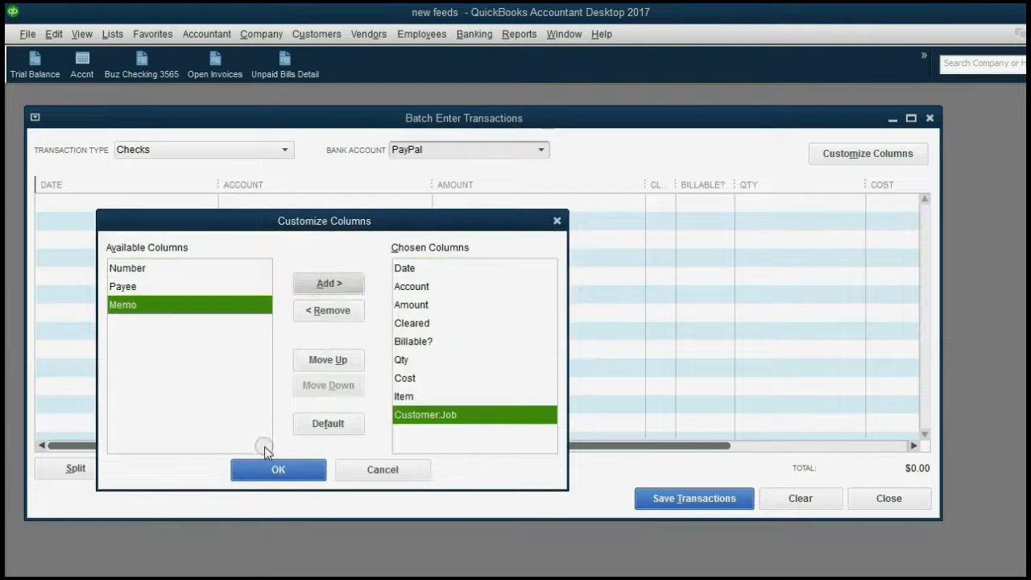
pyautogui.click(272, 467)
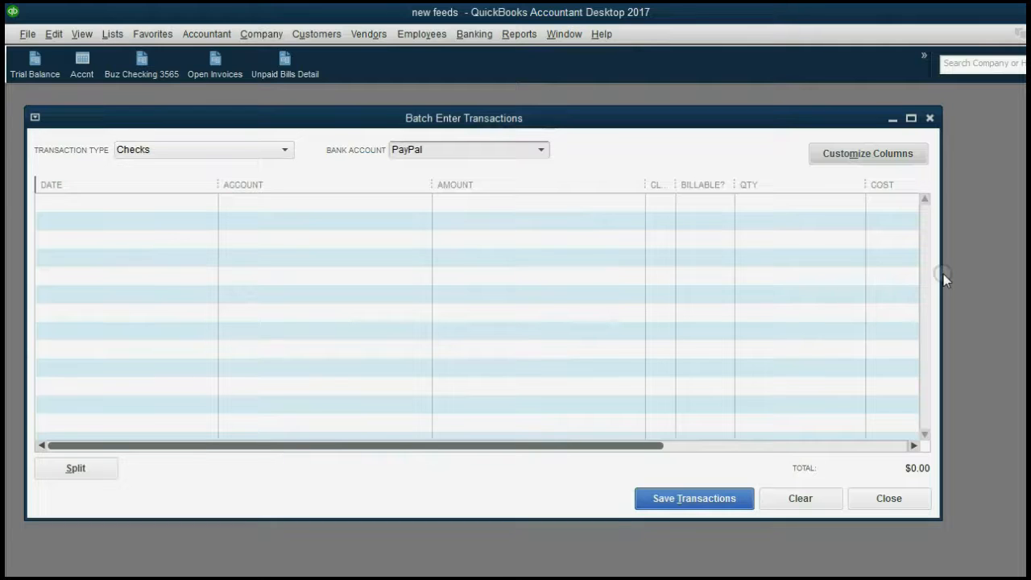
# Widen the window and reorder columns so Date follows Cleared and Qty is last
pyautogui.moveTo(941, 276); pyautogui.dragTo(1005, 278)
pyautogui.moveTo(701, 440); pyautogui.dragTo(689, 466)
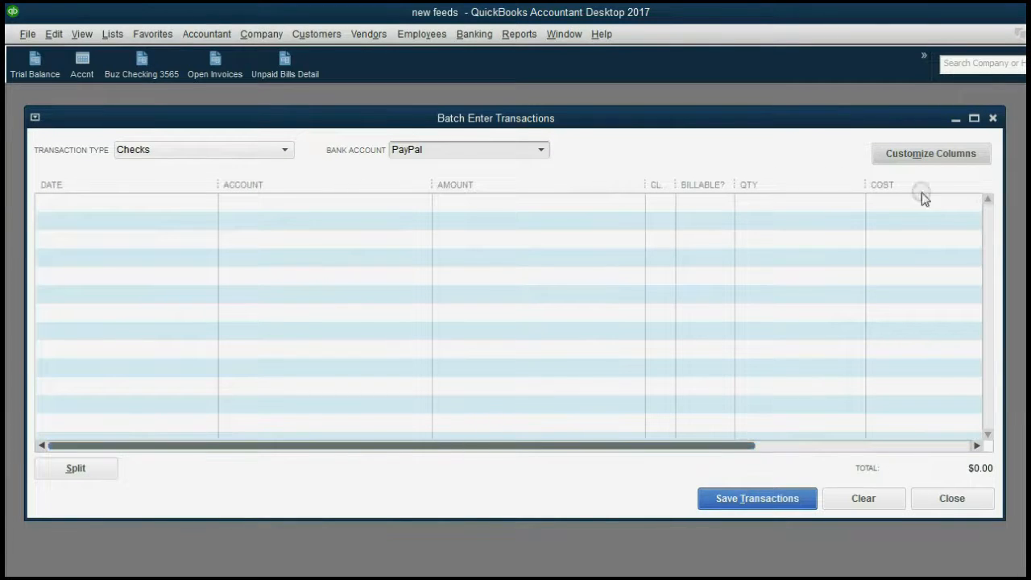
pyautogui.click(922, 156)
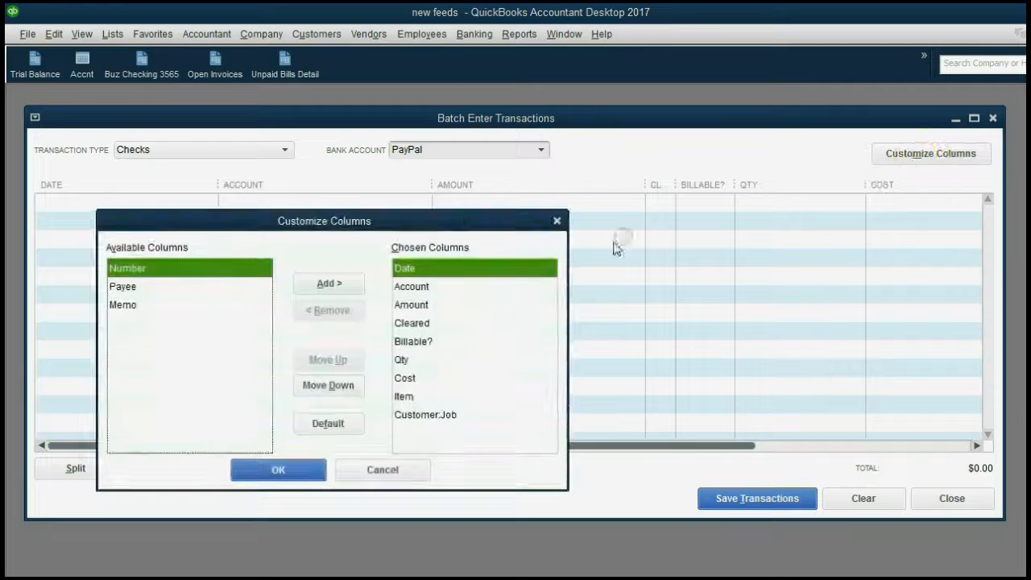
pyautogui.click(339, 385)
pyautogui.click(339, 385)
pyautogui.click(338, 386)
pyautogui.click(407, 362)
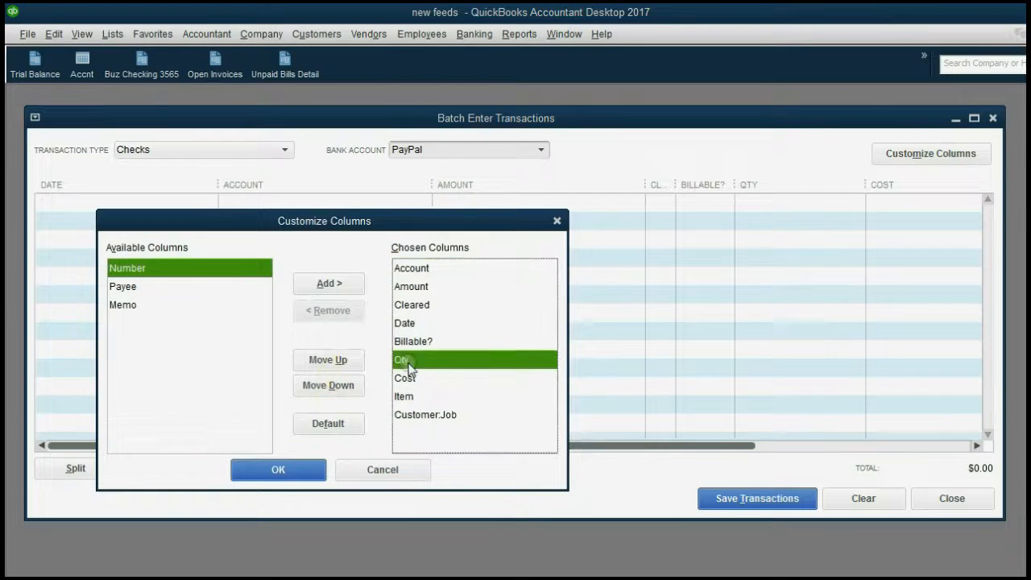
pyautogui.click(343, 385)
pyautogui.click(342, 386)
pyautogui.click(343, 385)
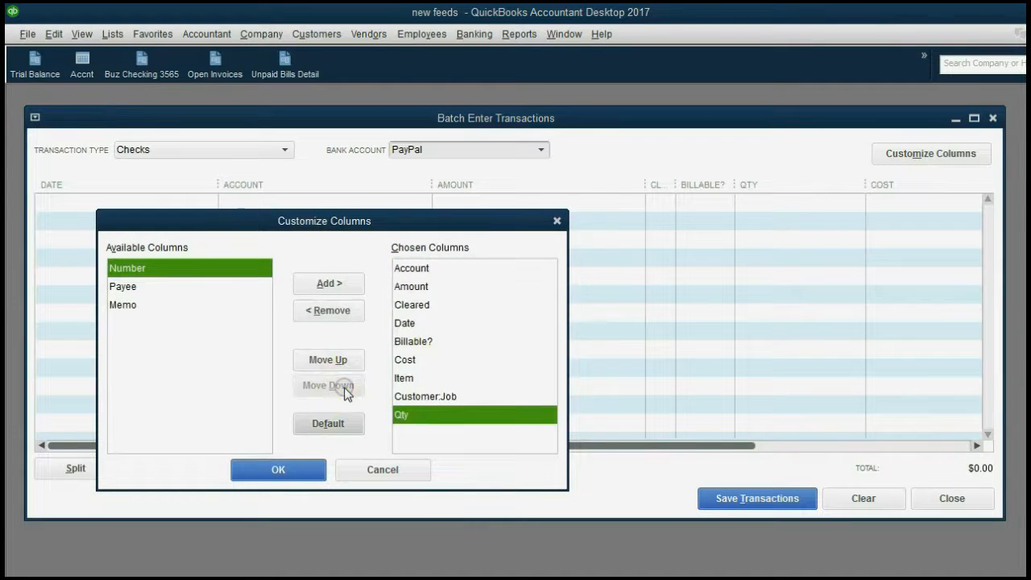
pyautogui.click(306, 474)
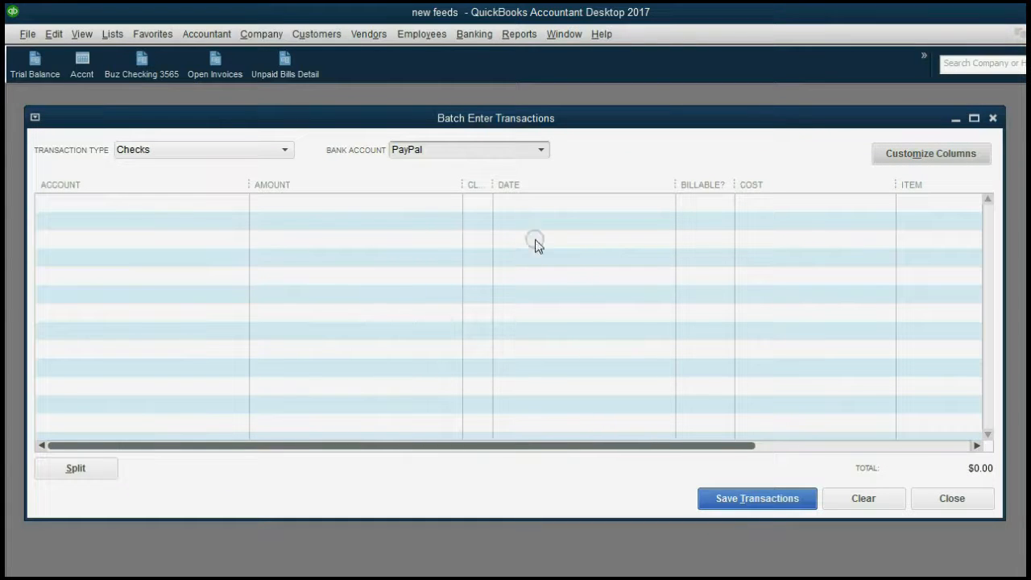
# Remove the Cleared and Billable? columns from the chosen columns list
pyautogui.click(893, 154)
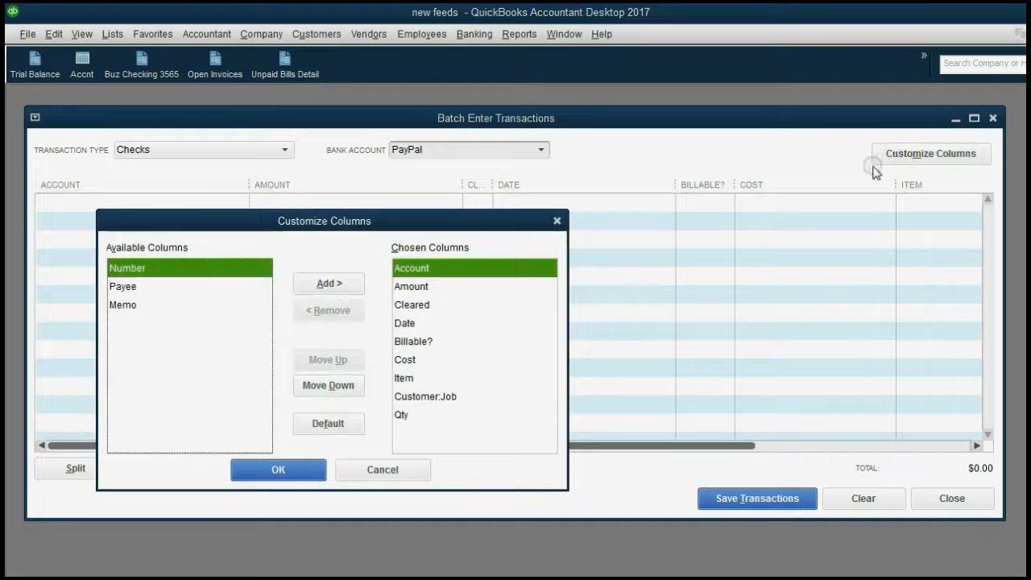
pyautogui.click(436, 268)
pyautogui.click(356, 311)
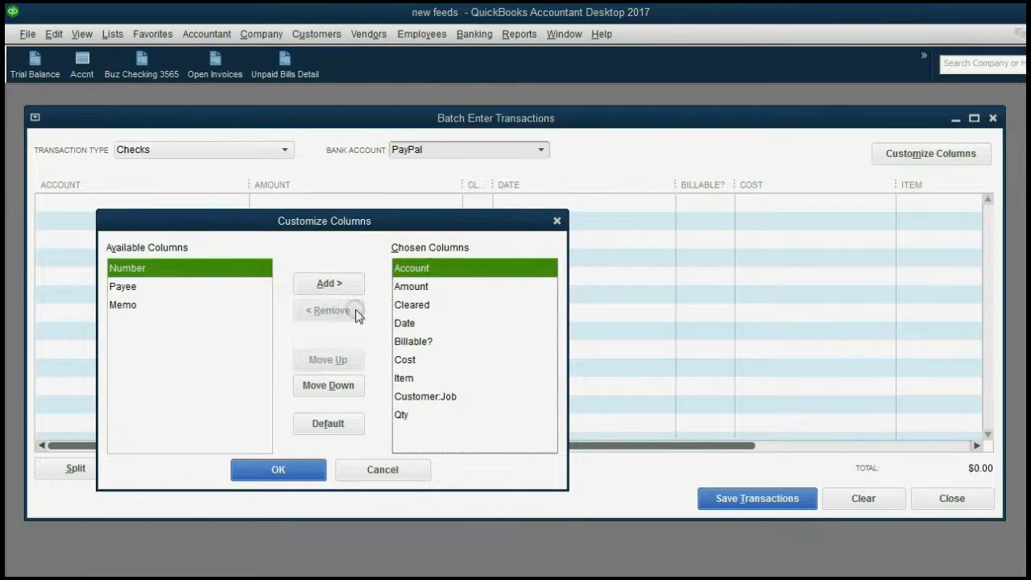
pyautogui.click(410, 287)
pyautogui.click(348, 314)
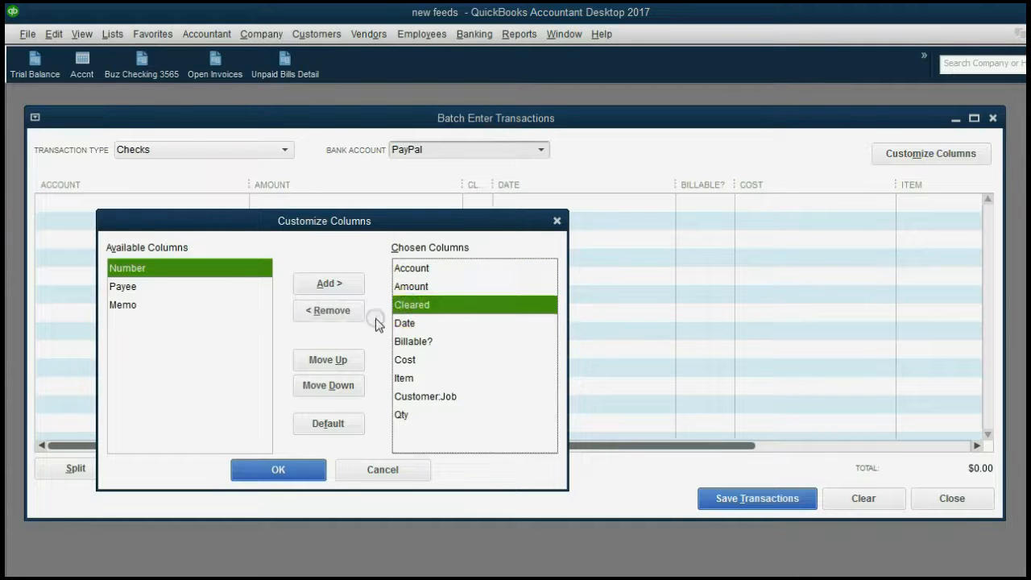
pyautogui.click(344, 318)
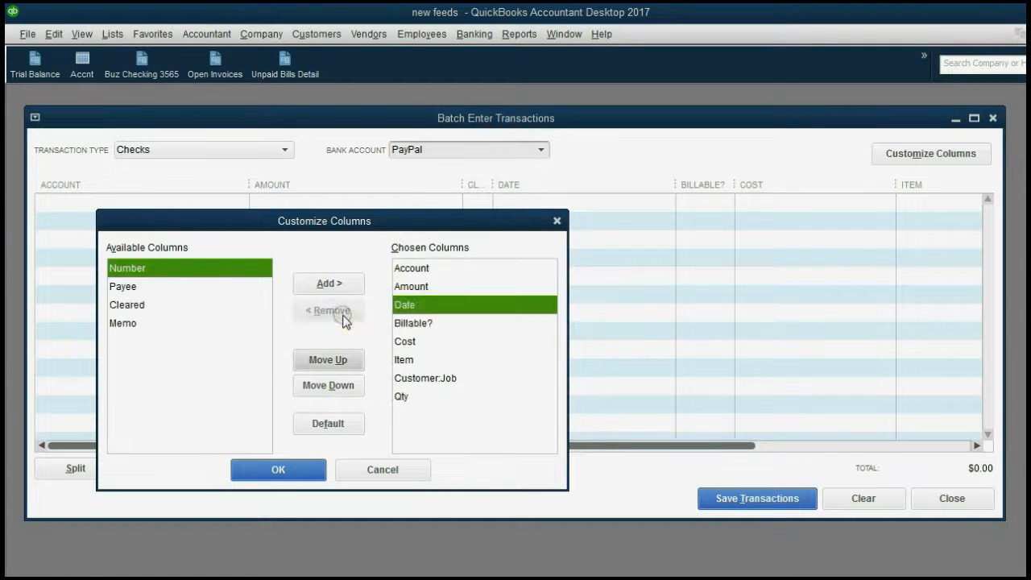
pyautogui.click(403, 324)
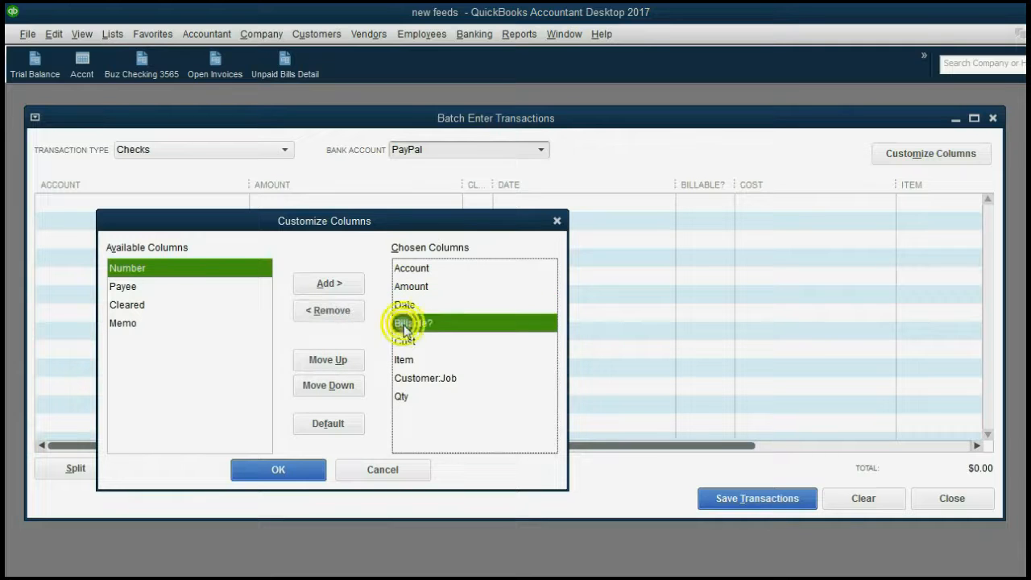
pyautogui.click(345, 316)
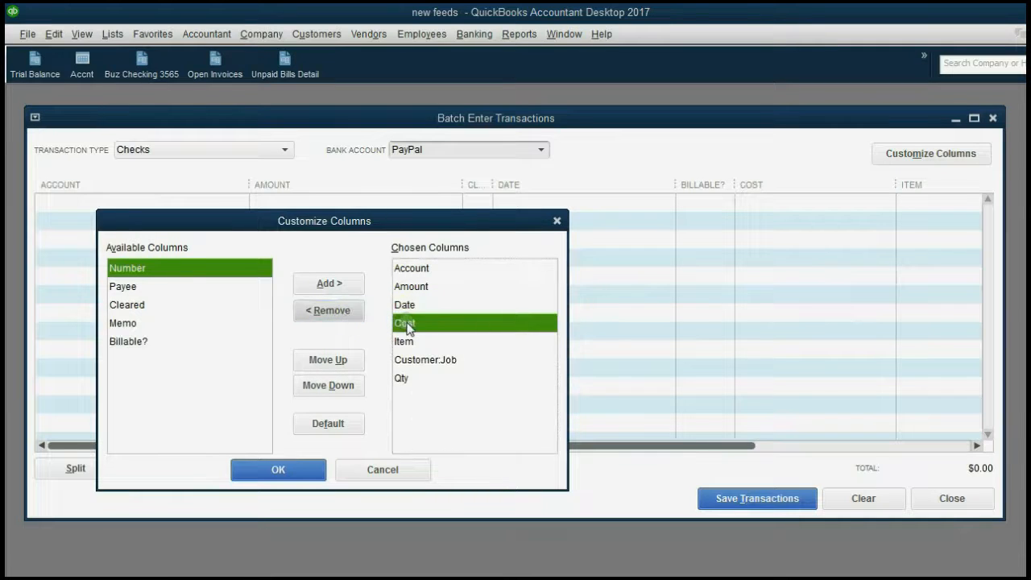
# Remove Cost, Item, Customer:Job and Qty, keeping only Account, Amount and Date
pyautogui.click(334, 312)
pyautogui.click(409, 322)
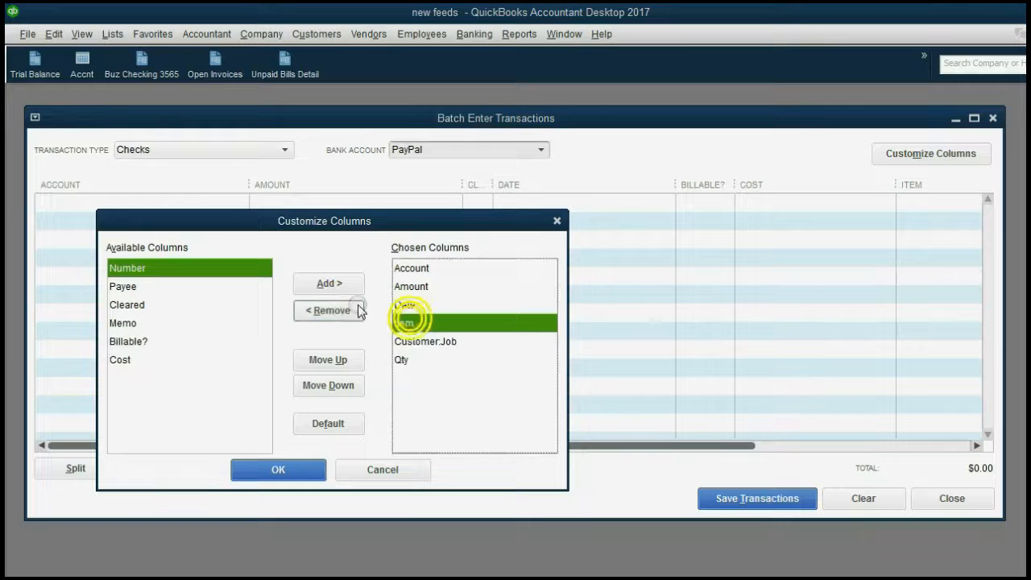
pyautogui.click(345, 310)
pyautogui.click(403, 324)
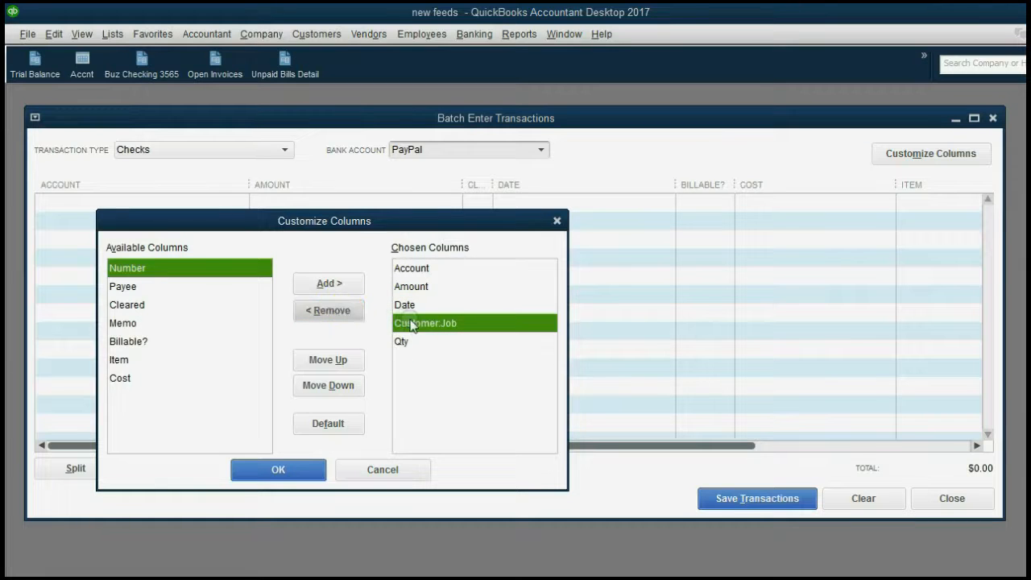
pyautogui.click(335, 309)
pyautogui.click(406, 322)
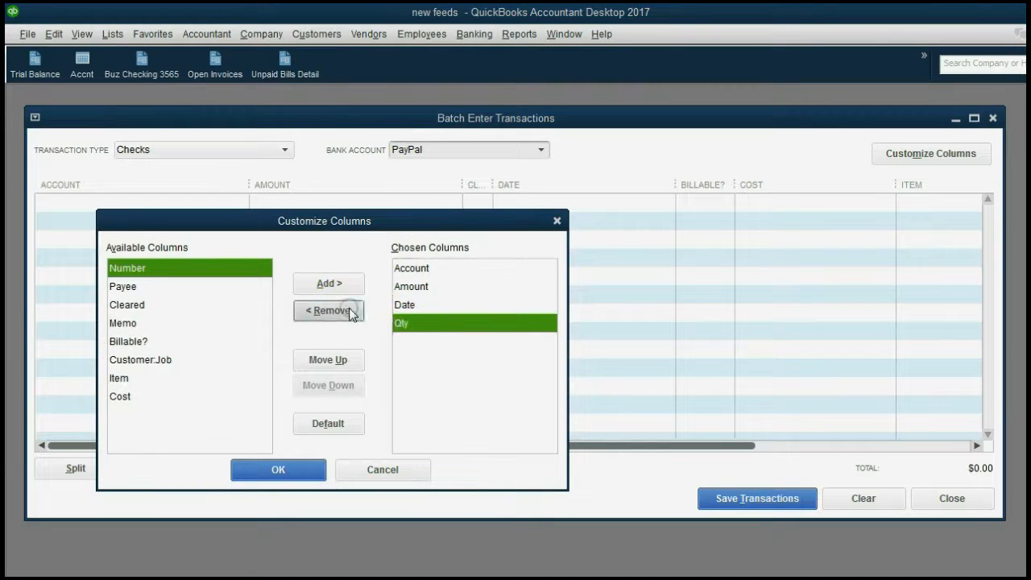
pyautogui.click(350, 313)
pyautogui.click(410, 288)
pyautogui.click(417, 271)
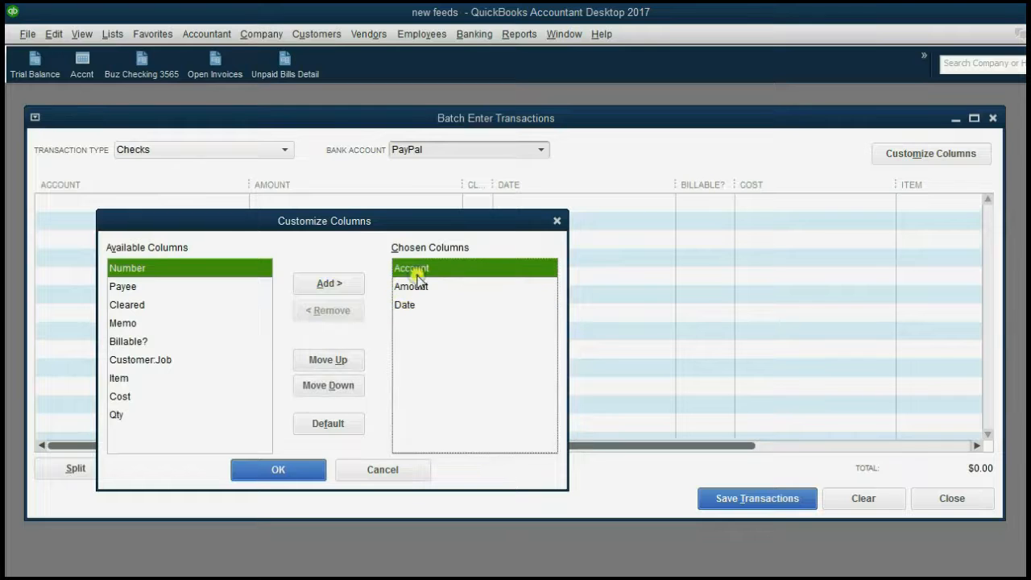
pyautogui.click(414, 304)
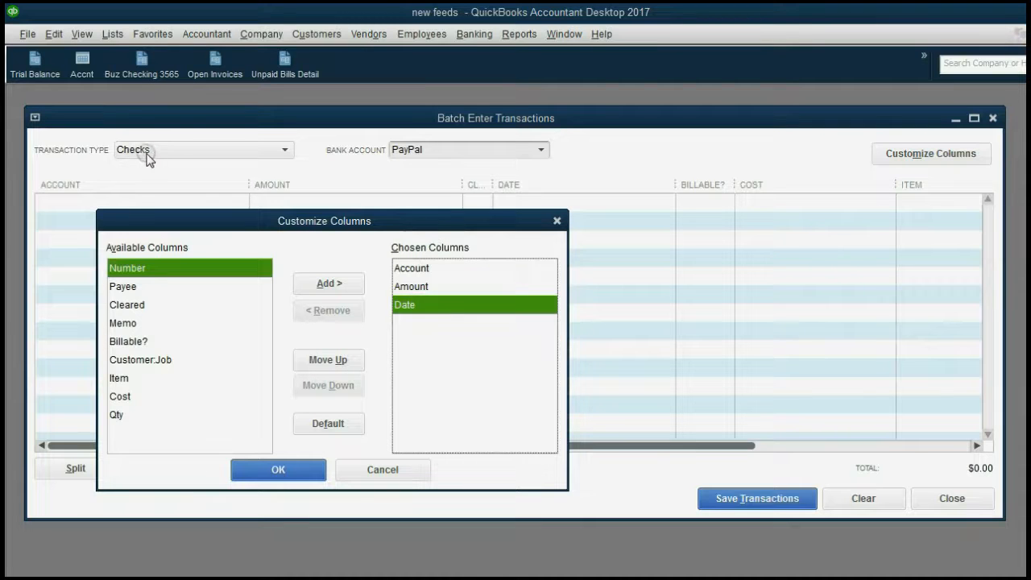
pyautogui.click(290, 469)
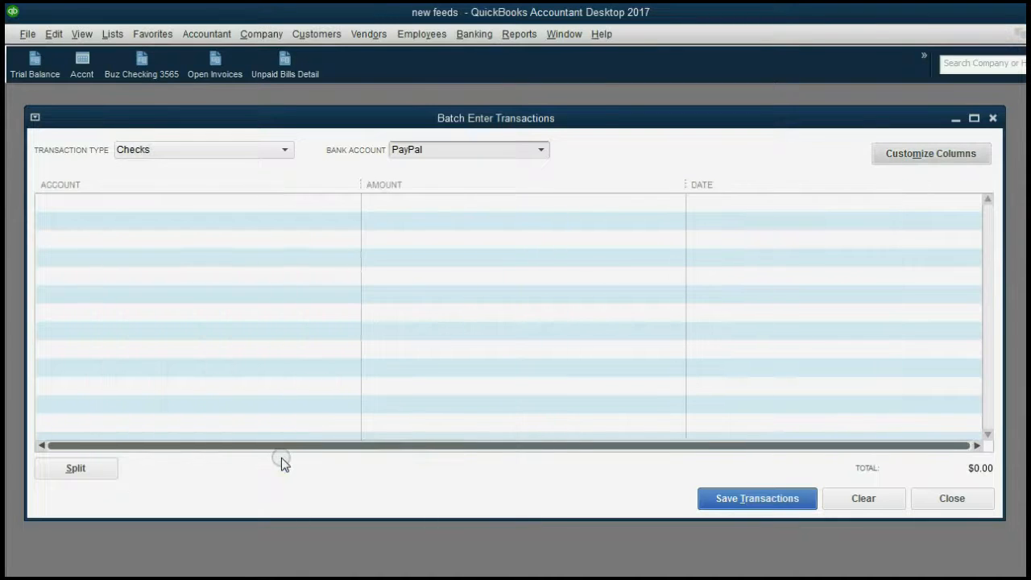
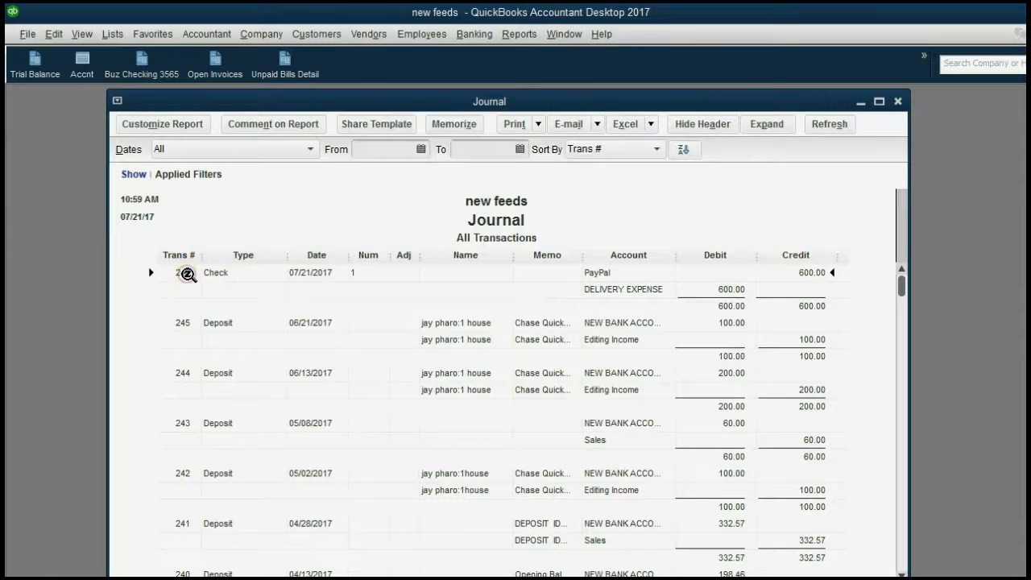
# Point out Deposit transaction 245 and transactions 244 and 243 in the descending Journal report
pyautogui.click(187, 322)
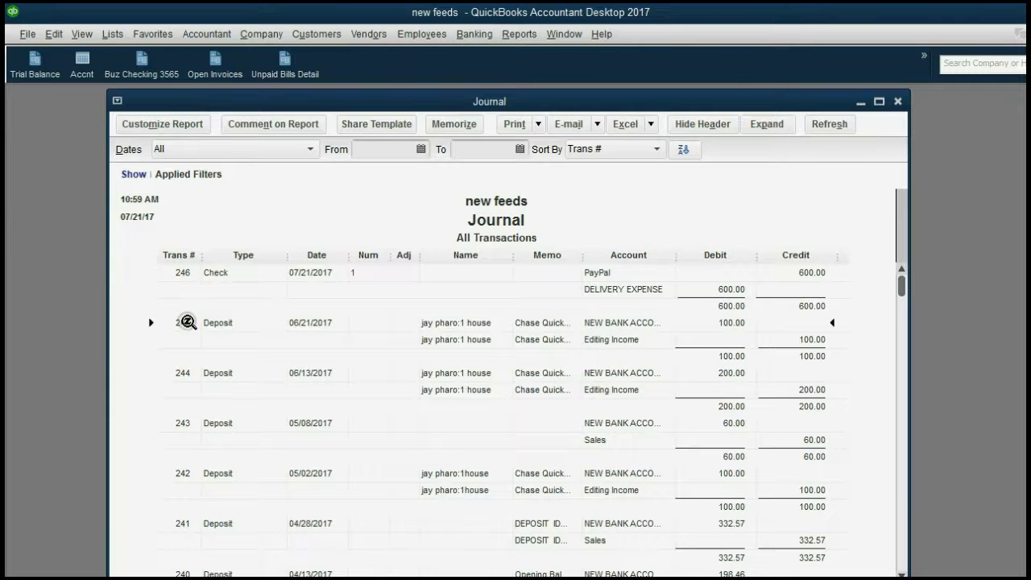
pyautogui.click(185, 373)
pyautogui.click(182, 427)
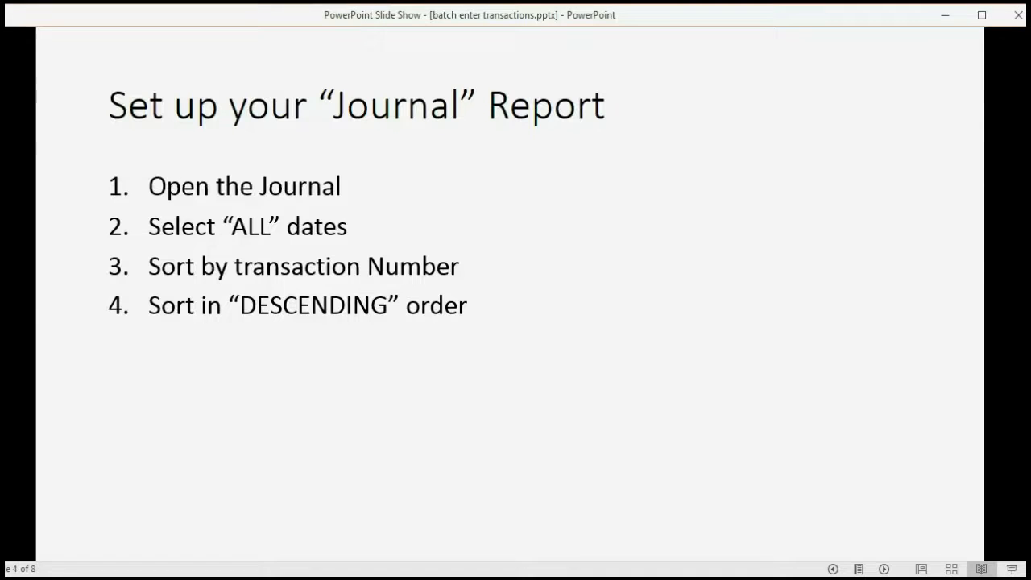
pyautogui.click(543, 475)
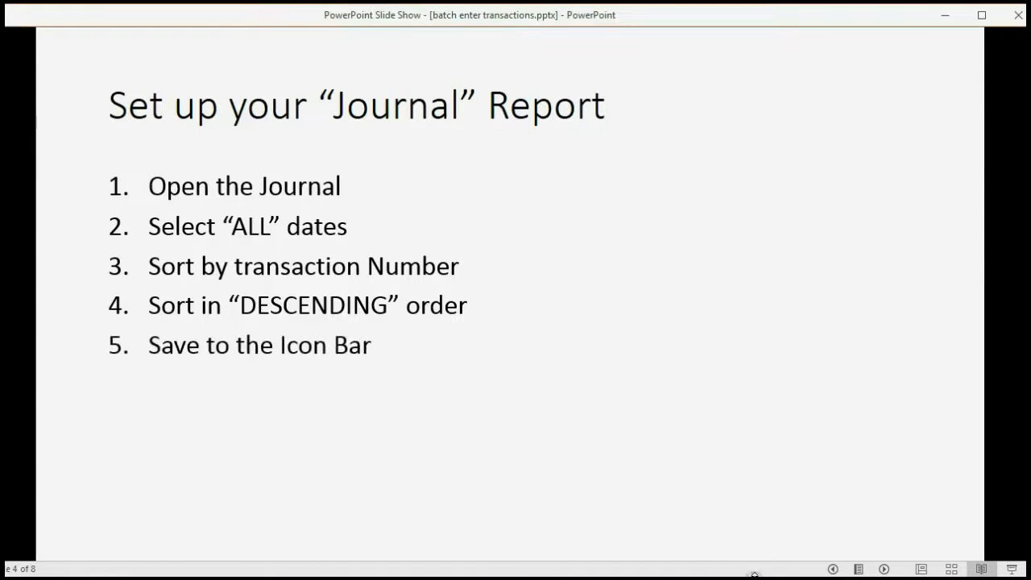
pyautogui.click(770, 579)
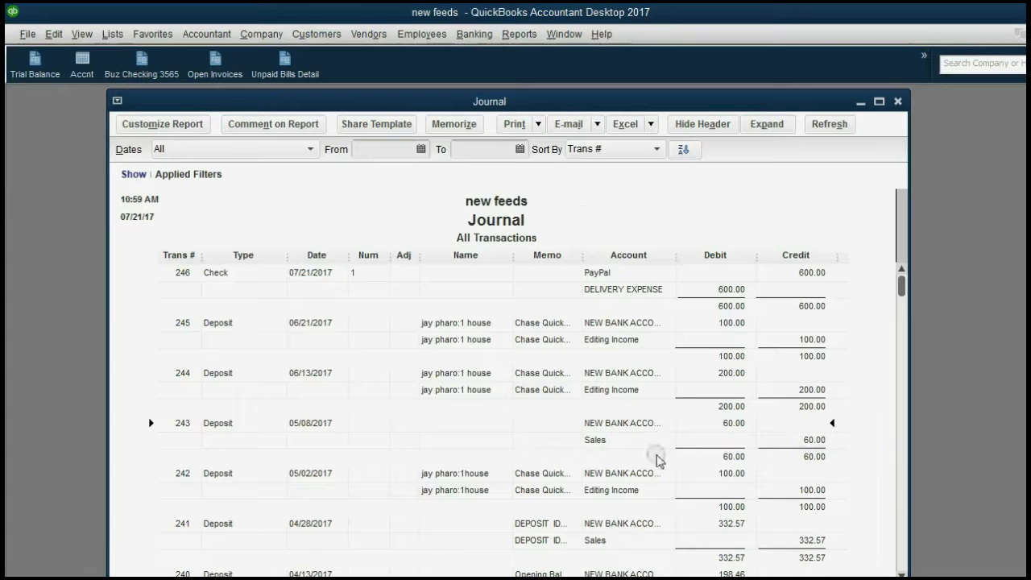
# Add a Journal shortcut to the icon bar, close the report, and reopen it from that icon
pyautogui.click(84, 36)
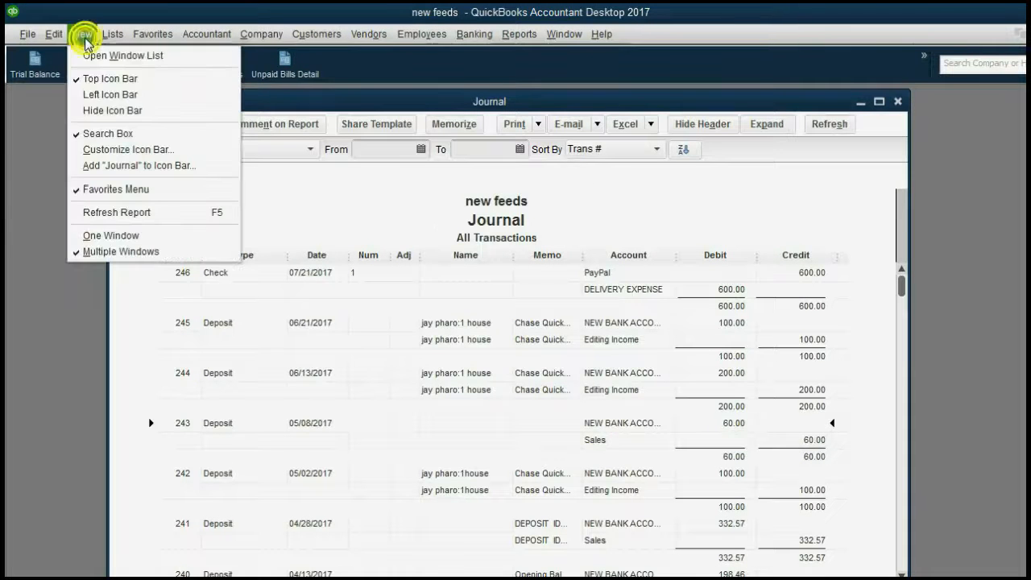
pyautogui.click(148, 166)
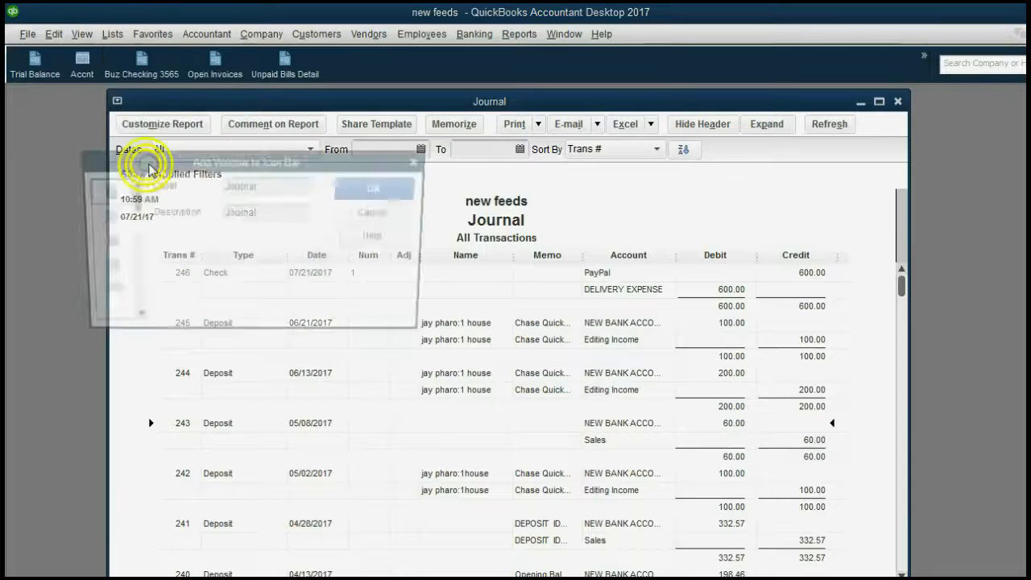
pyautogui.click(355, 185)
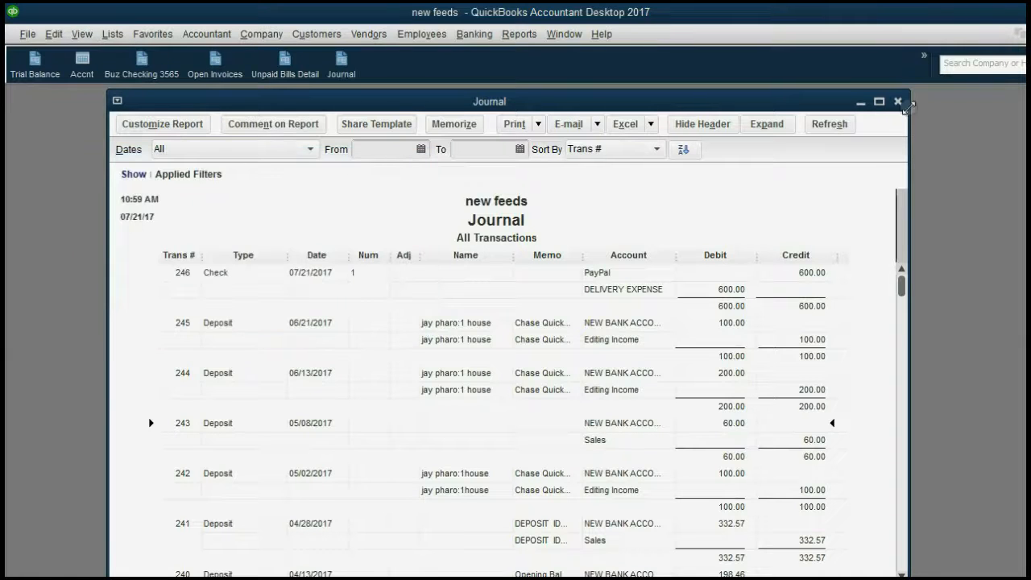
pyautogui.click(898, 101)
pyautogui.click(345, 65)
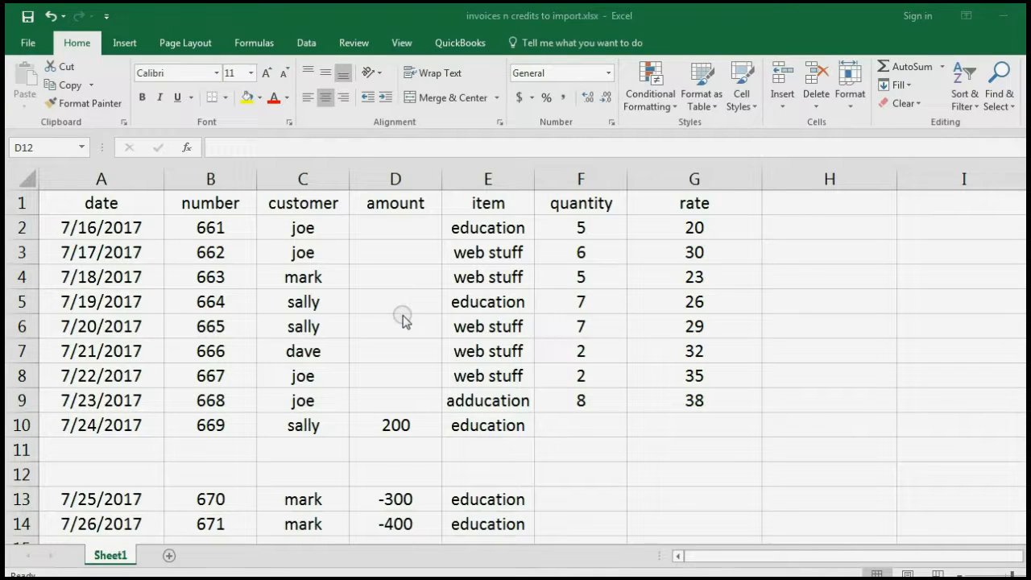
# Make the Excel header cells A1:G1 (date through rate) red, then close the QuickBooks Journal
pyautogui.click(79, 199)
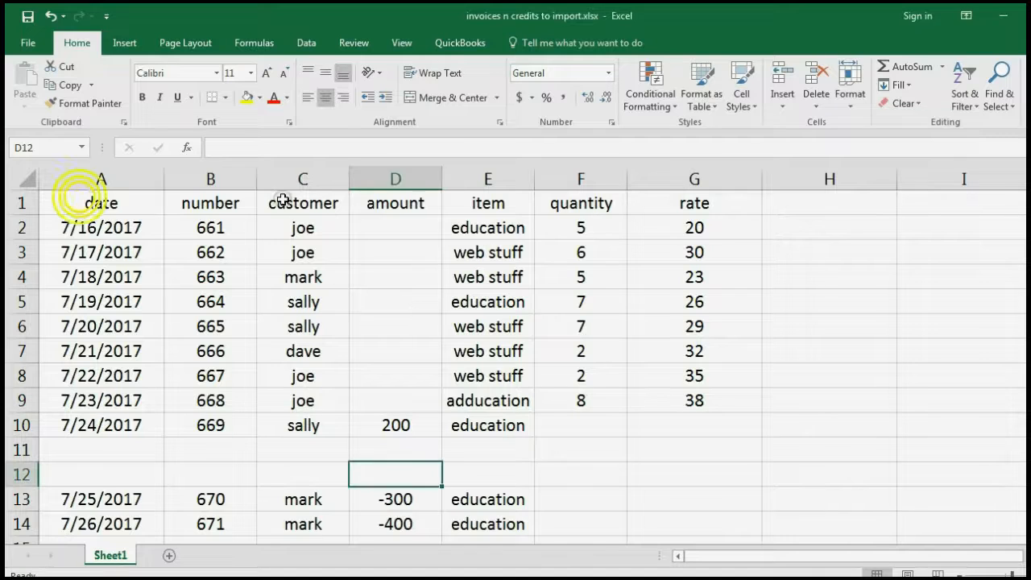
pyautogui.moveTo(128, 203); pyautogui.dragTo(663, 203)
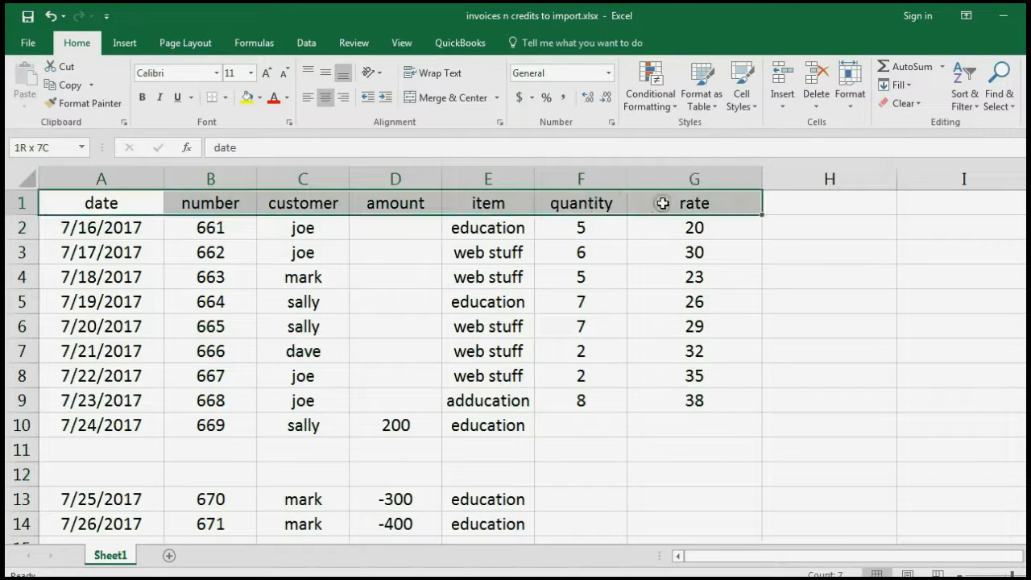
pyautogui.click(273, 97)
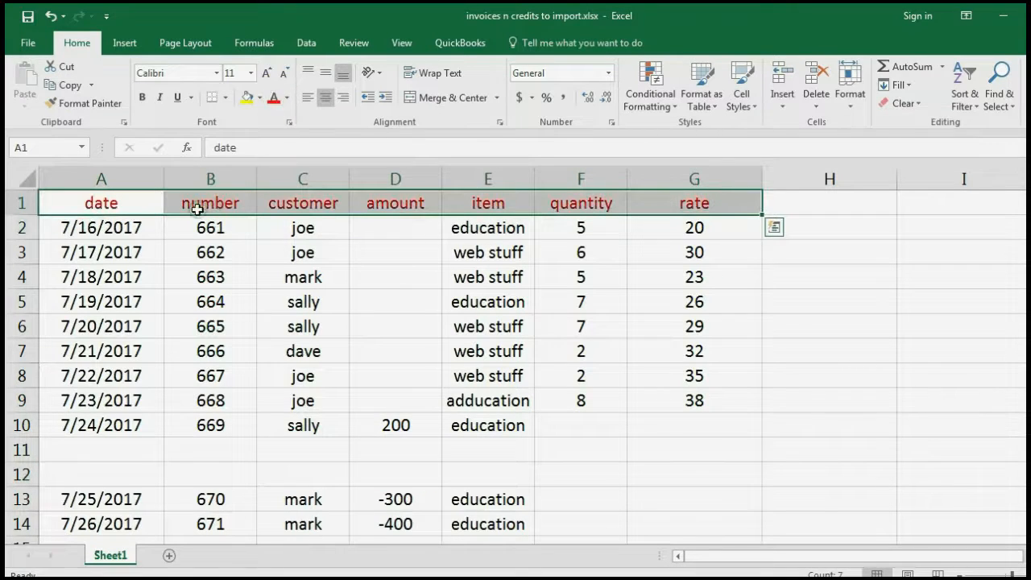
pyautogui.click(145, 209)
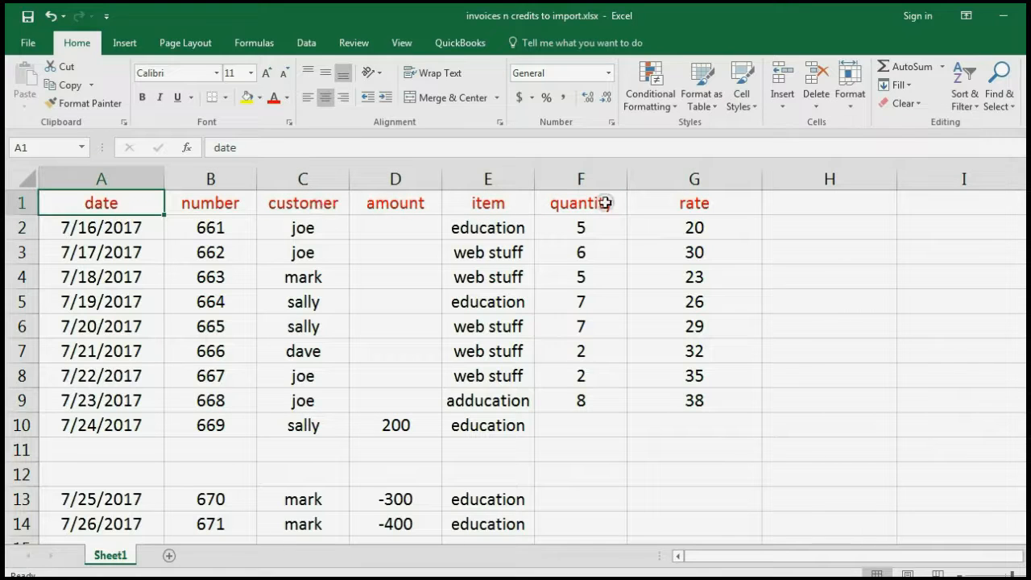
pyautogui.moveTo(90, 223); pyautogui.dragTo(131, 219)
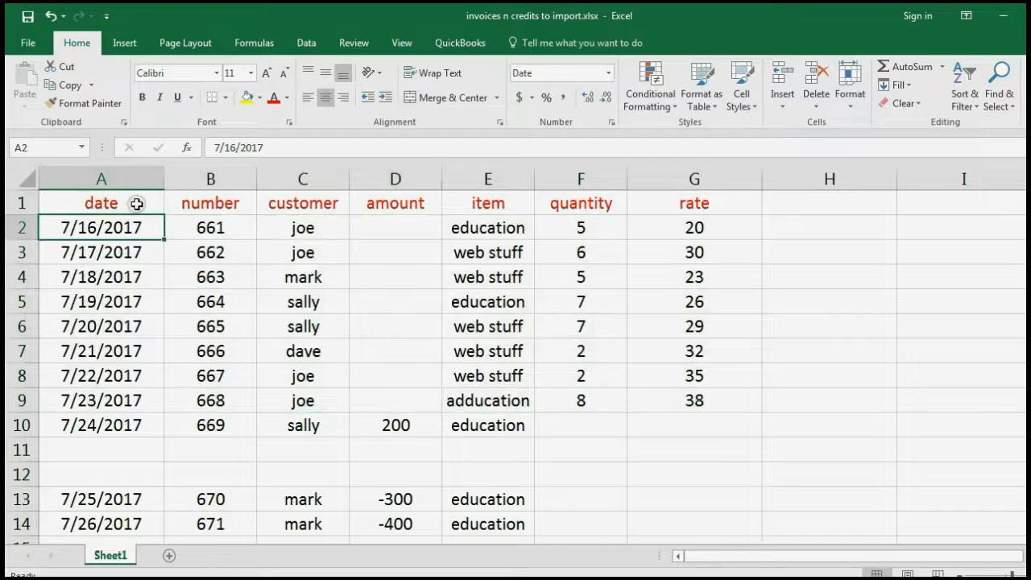
pyautogui.click(137, 203)
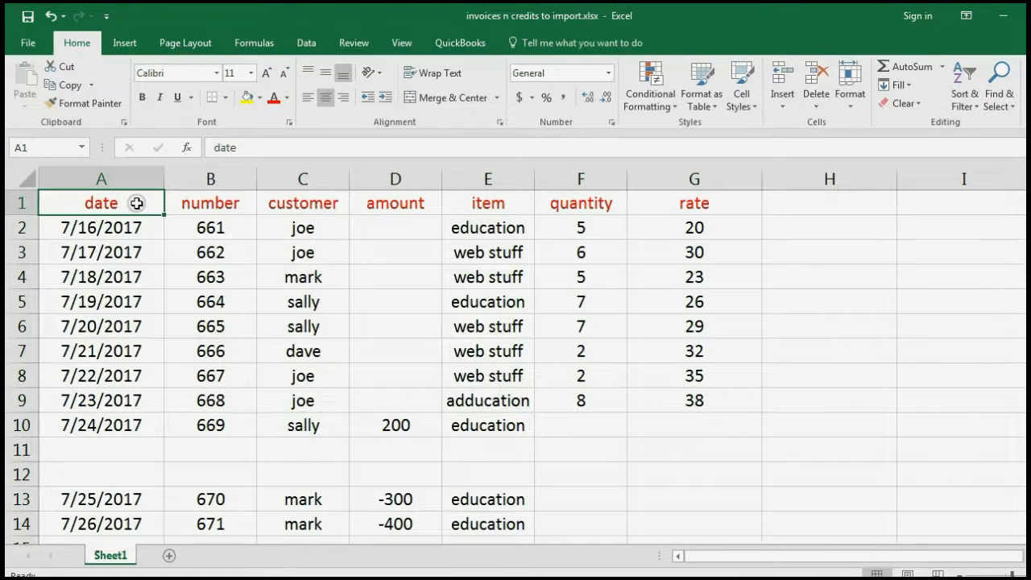
pyautogui.moveTo(137, 203); pyautogui.dragTo(669, 206)
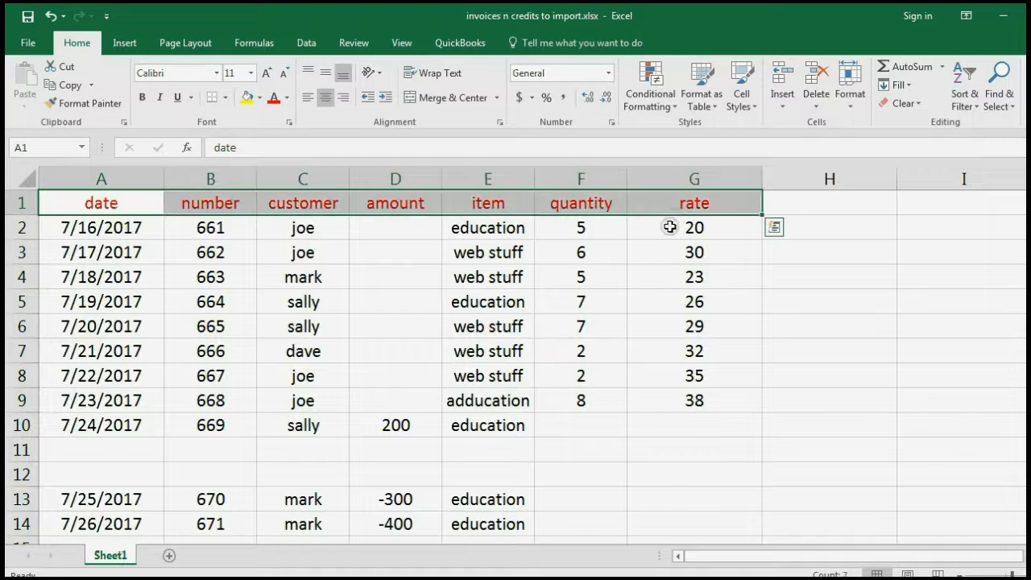
pyautogui.click(745, 277)
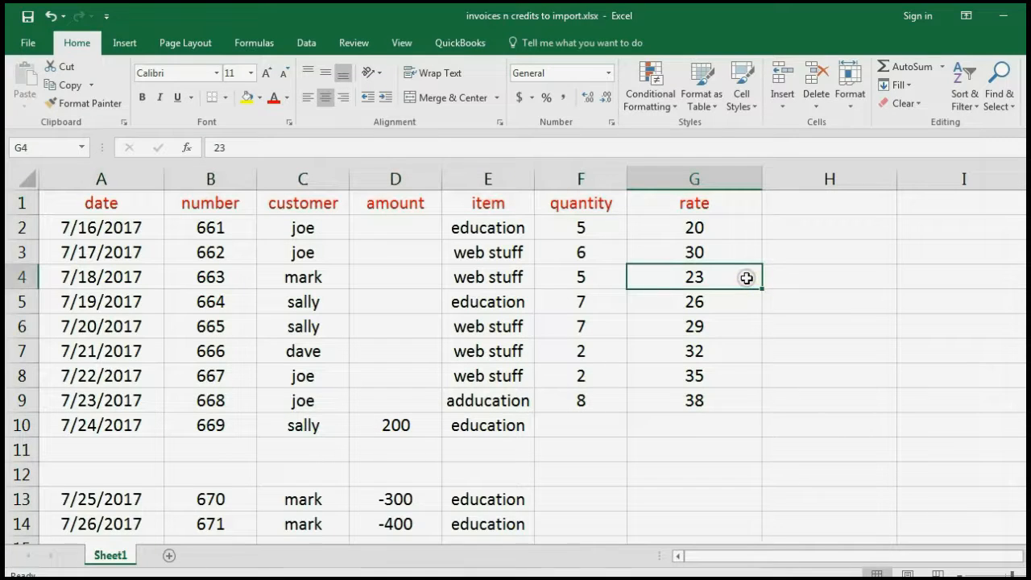
pyautogui.click(645, 578)
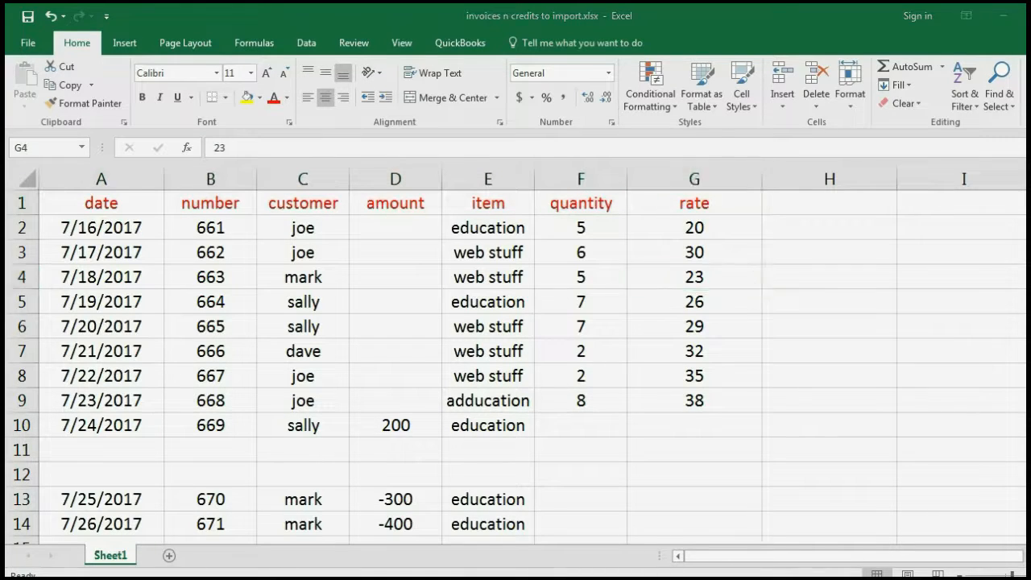
pyautogui.press('Escape')
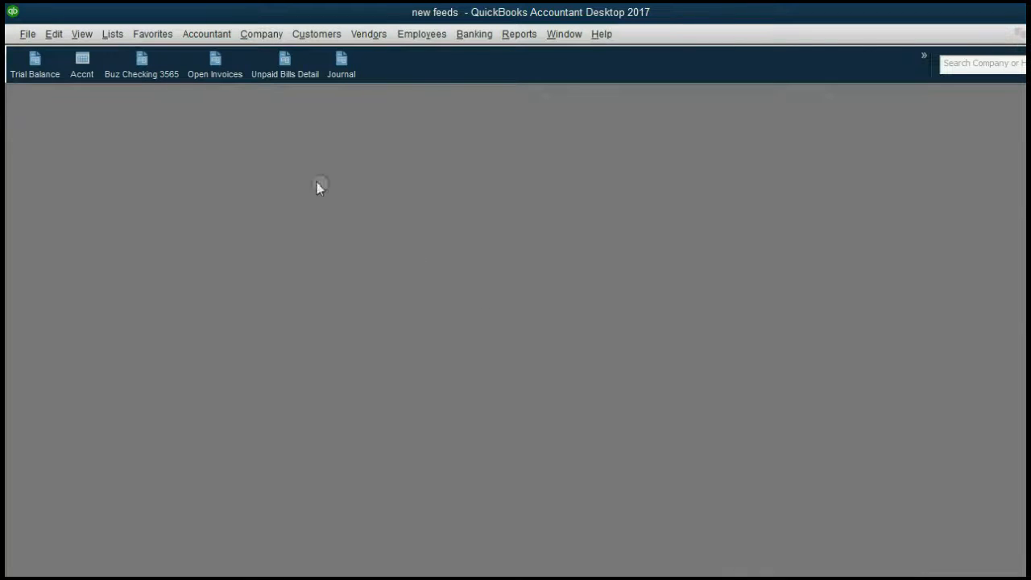
# Open Batch Enter Transactions with transaction type set to Invoices & Credit Memos
pyautogui.click(206, 33)
pyautogui.click(230, 115)
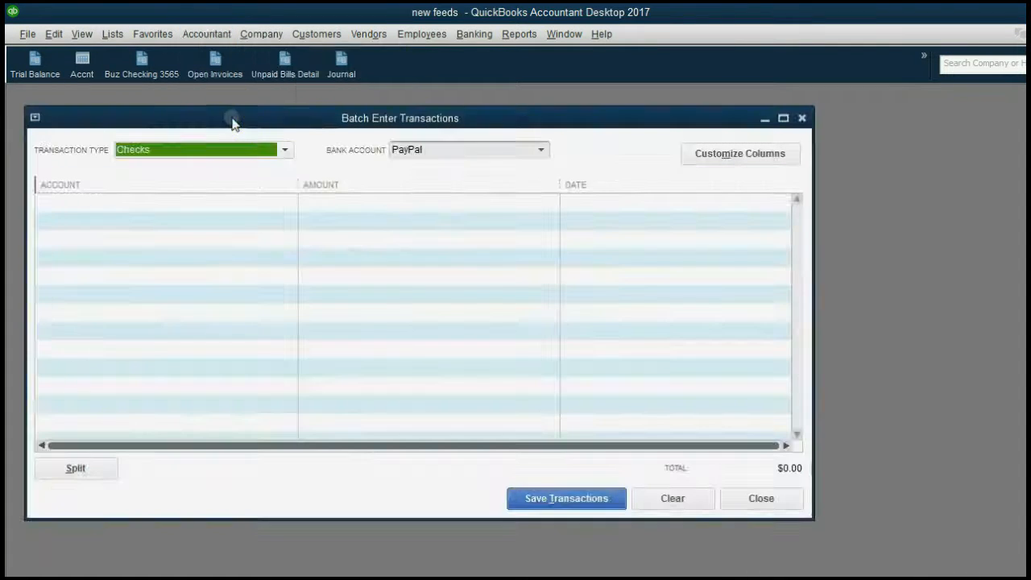
pyautogui.click(226, 153)
pyautogui.click(211, 242)
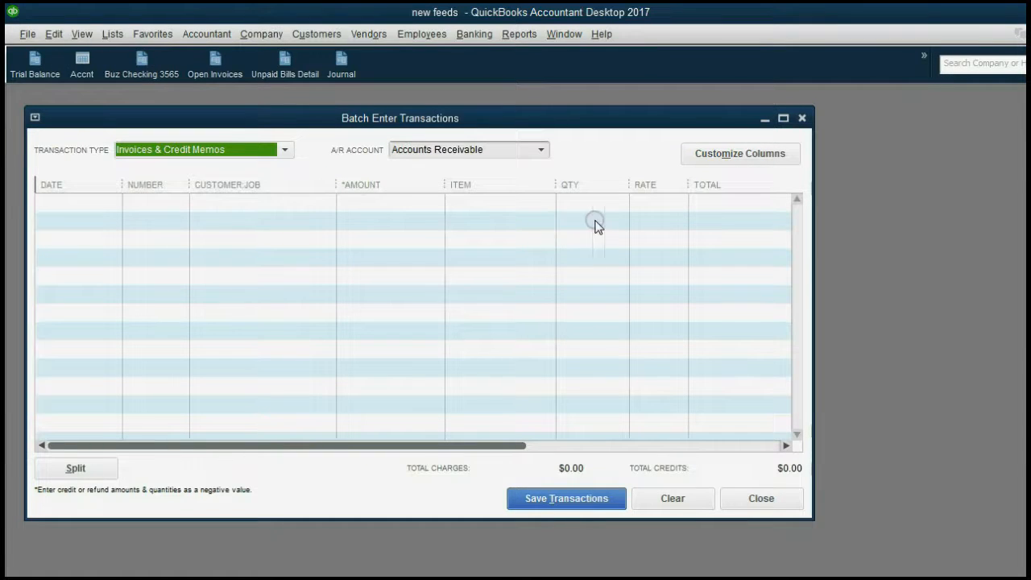
pyautogui.click(576, 579)
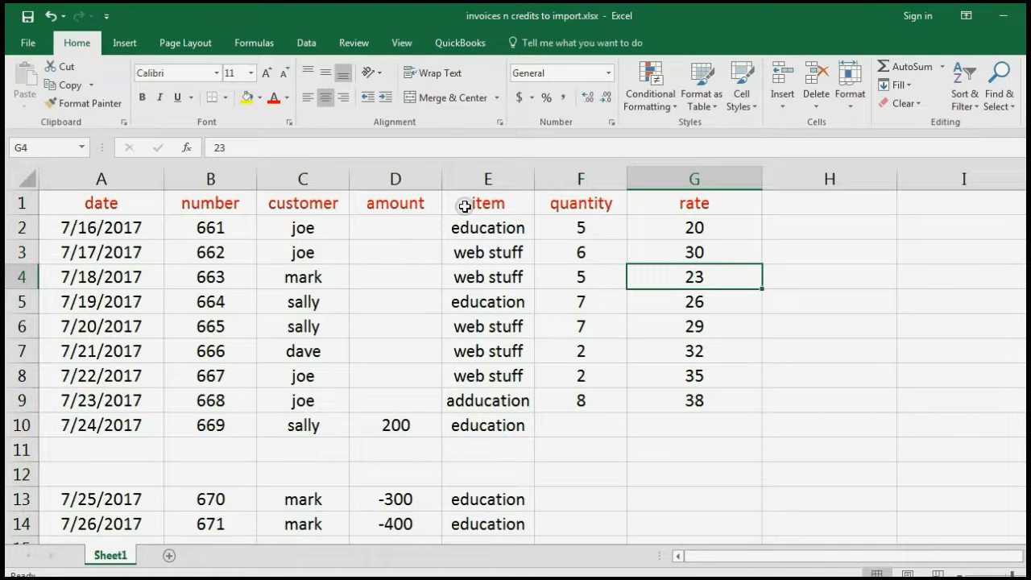
# Select cell H1 and bring up the 'Rules For Batch Enter Transactions' slide
pyautogui.click(801, 203)
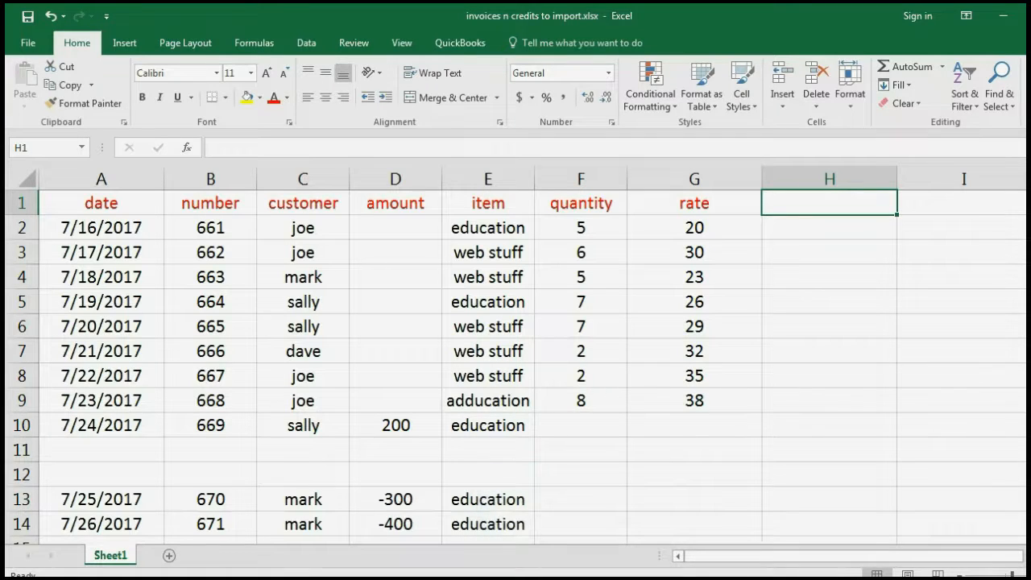
pyautogui.click(571, 577)
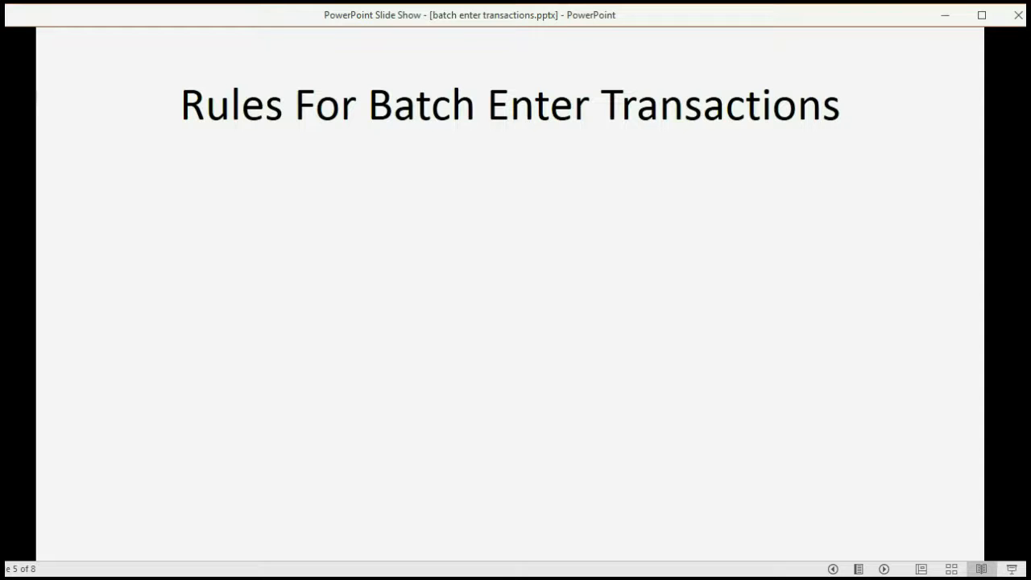
# Show the column-mapping and mm/dd/yyyy date rules on the slide, then return to Excel
pyautogui.press('Right')
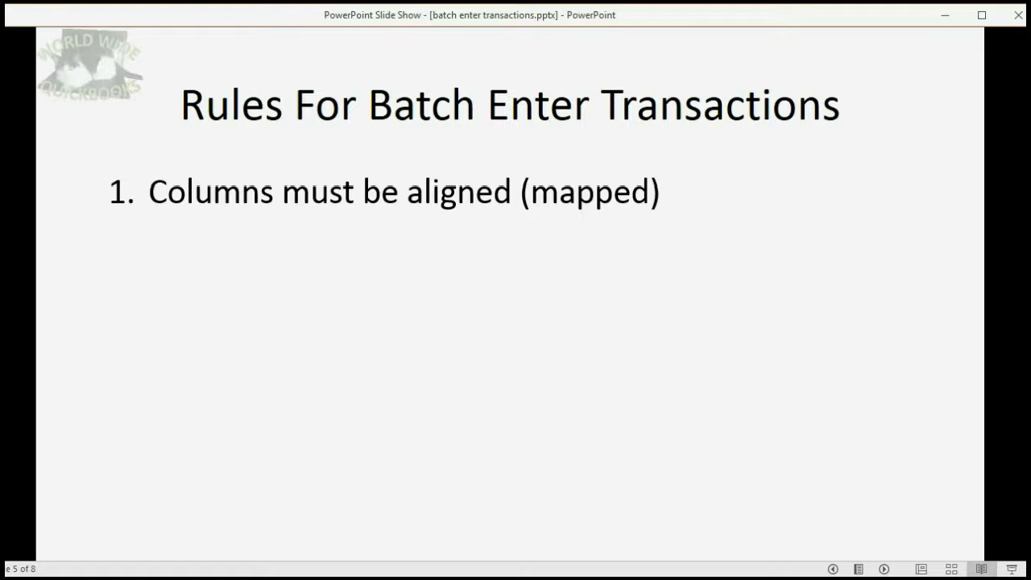
pyautogui.press('Right')
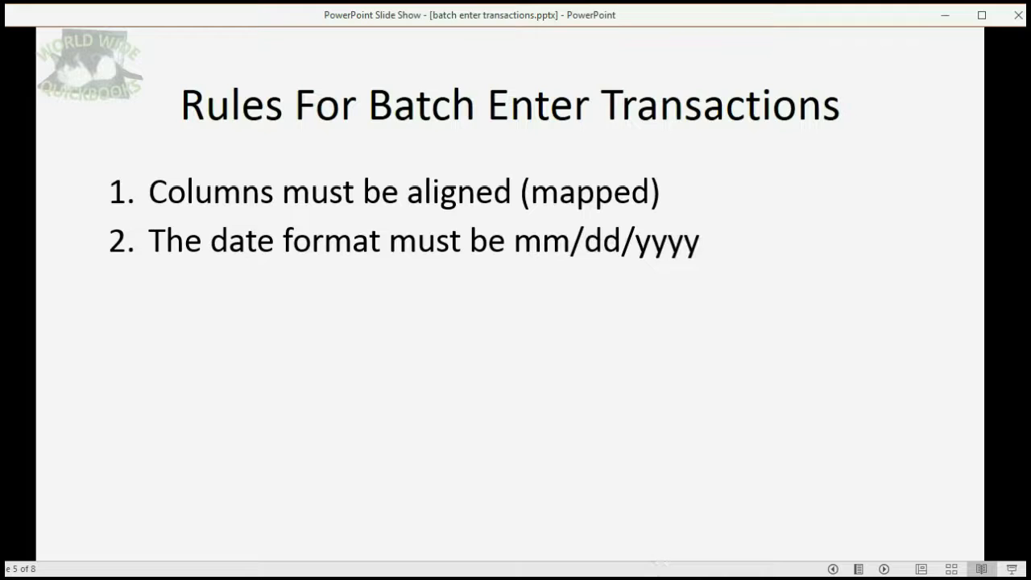
pyautogui.click(661, 577)
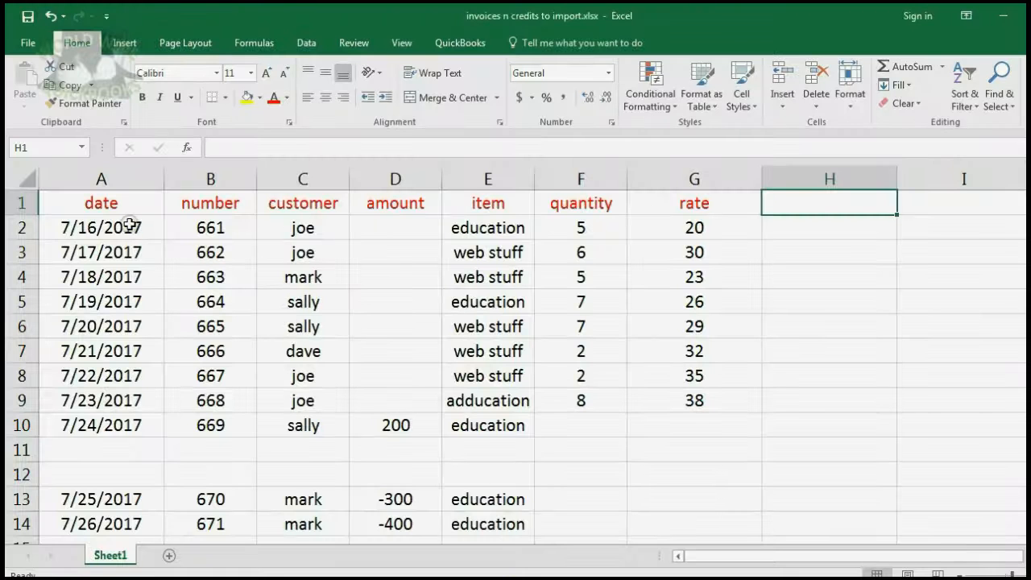
pyautogui.moveTo(127, 227); pyautogui.dragTo(133, 421)
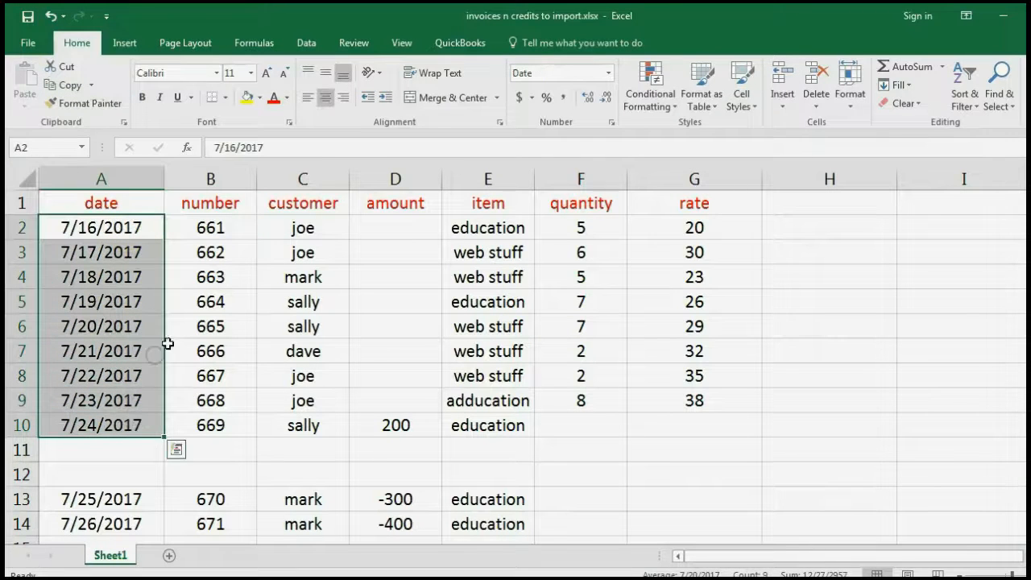
pyautogui.click(608, 73)
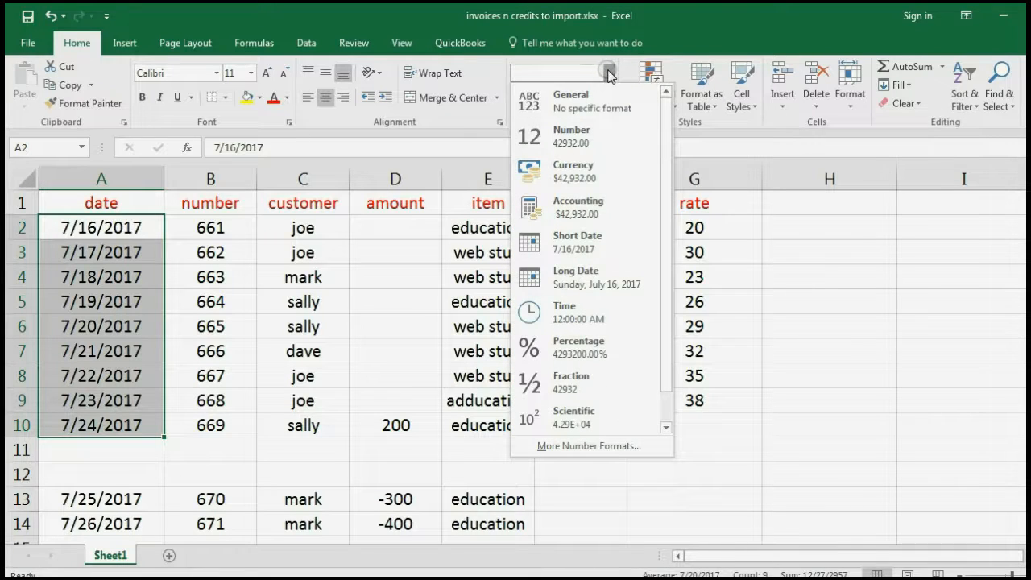
pyautogui.click(607, 73)
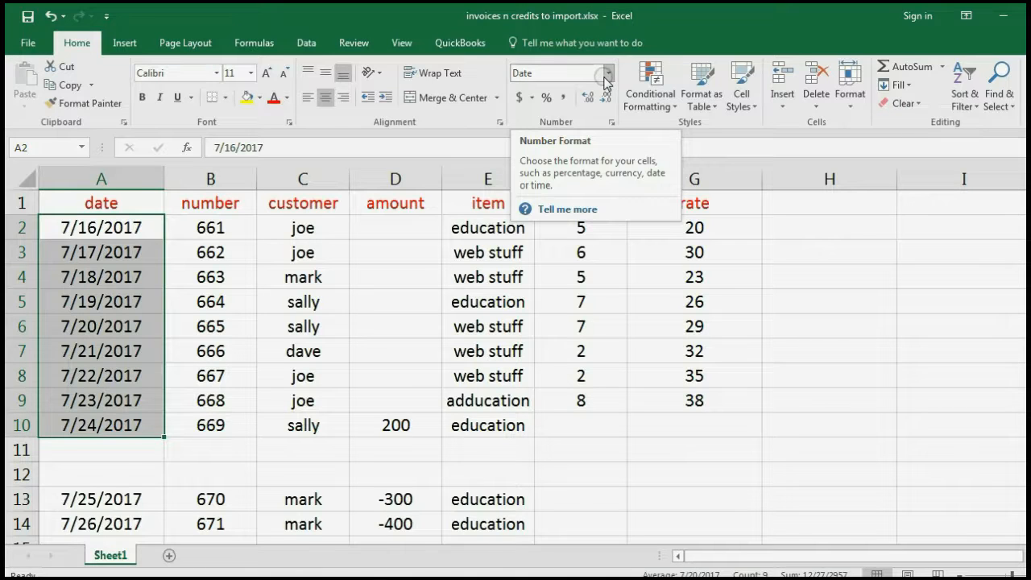
pyautogui.click(612, 123)
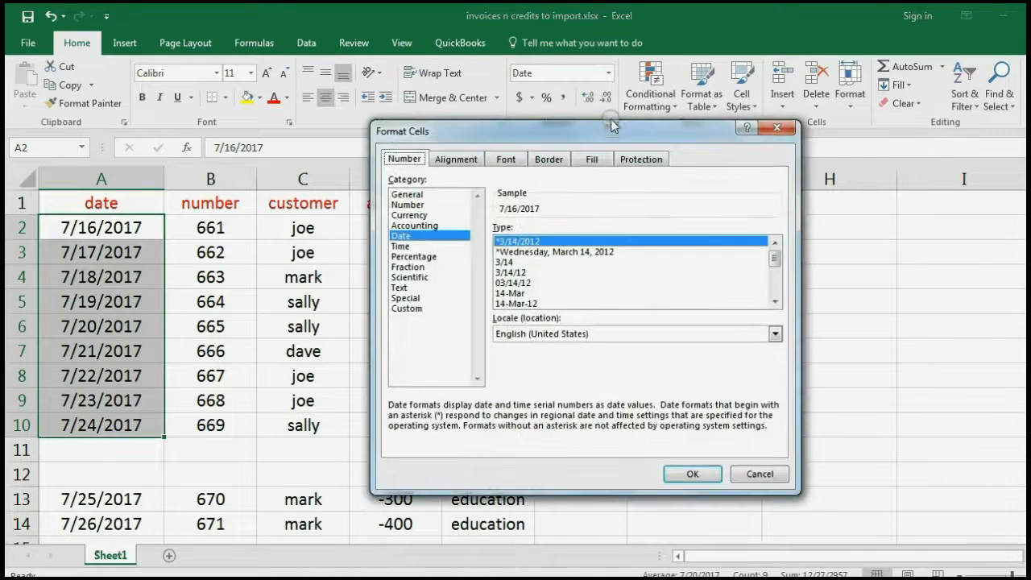
pyautogui.click(556, 253)
pyautogui.click(695, 474)
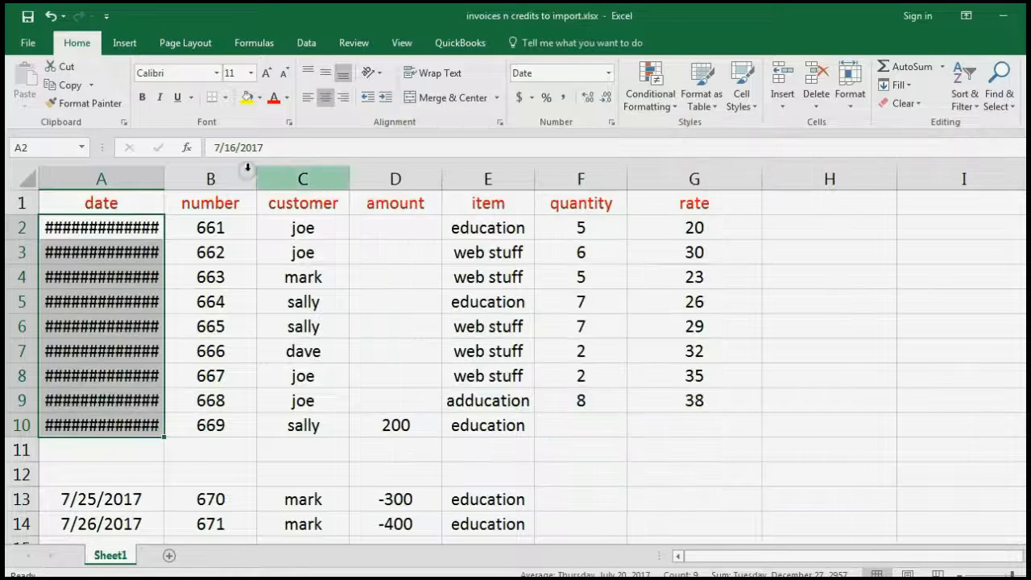
pyautogui.moveTo(163, 184); pyautogui.dragTo(304, 190)
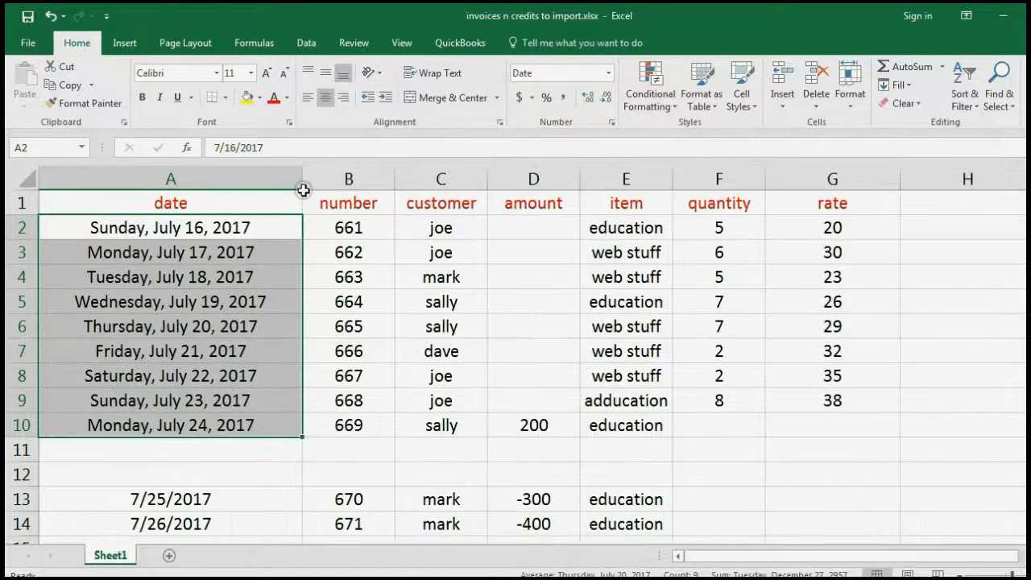
pyautogui.click(51, 17)
pyautogui.click(50, 16)
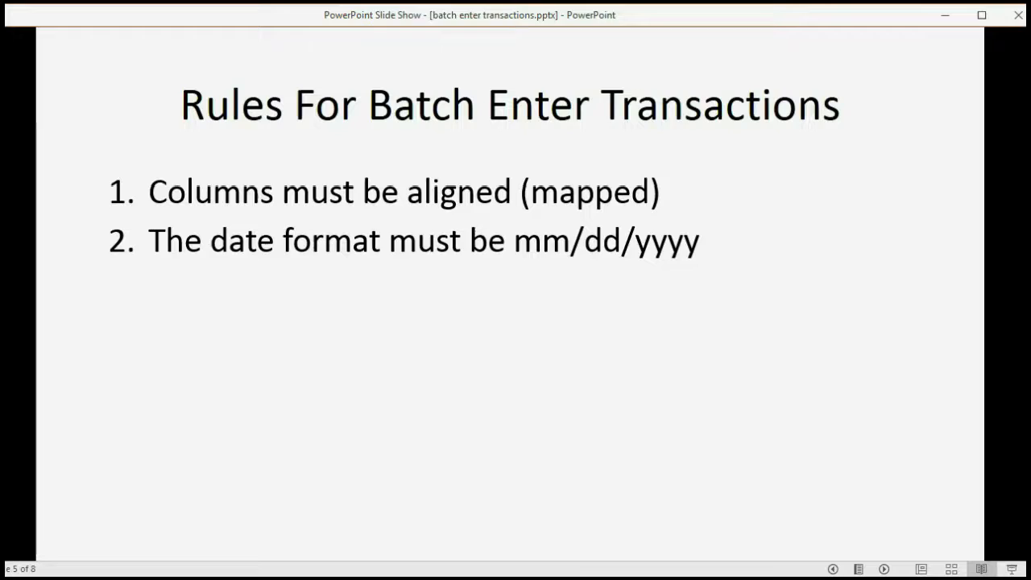
# Show the 'ONLY 1 ITEM PER TRANSACTION !!' rule, then go back to the invoices workbook
pyautogui.click(506, 433)
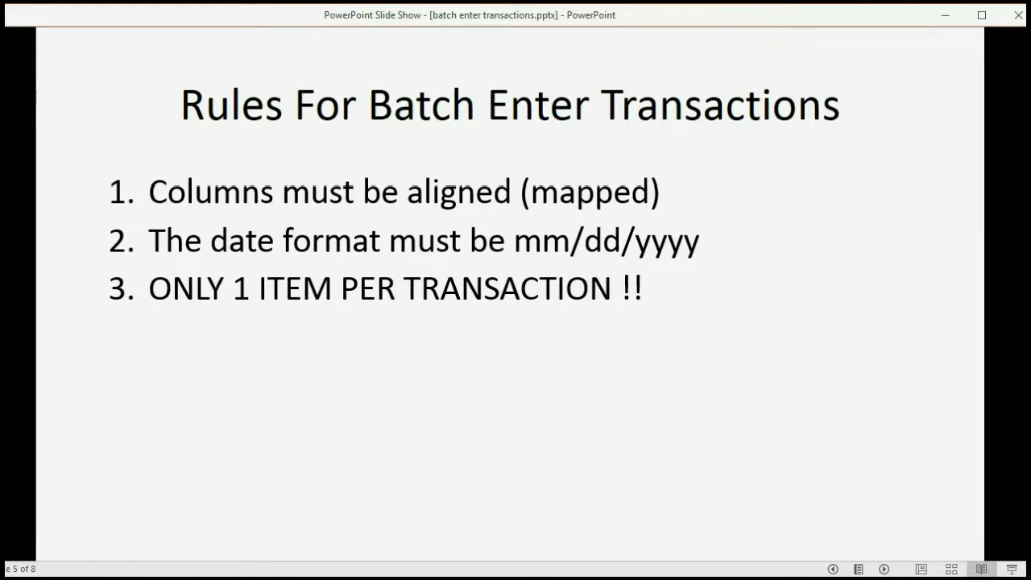
pyautogui.click(540, 578)
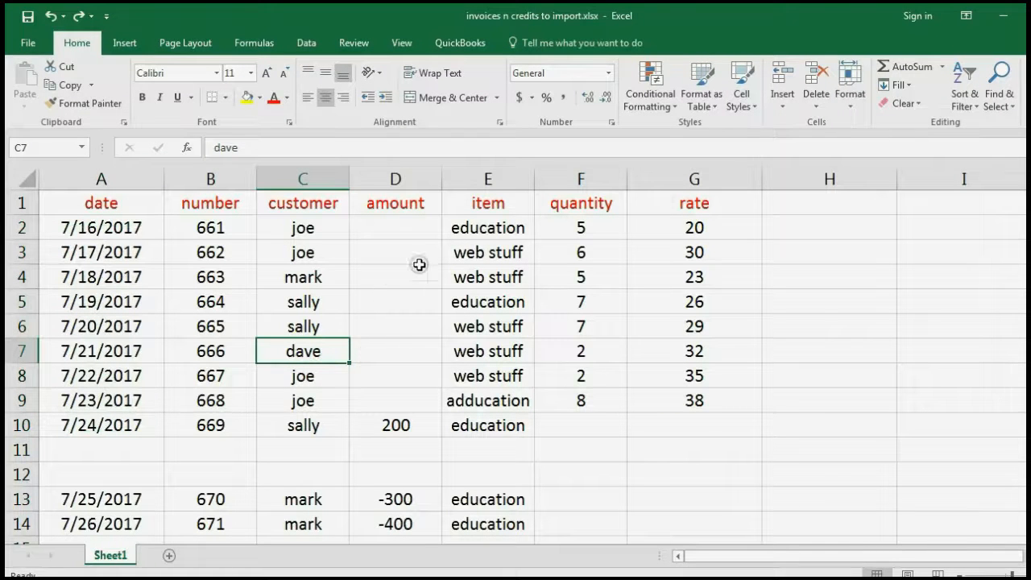
# Review invoice rows 2–4 and change the invoice number in B3 from 662 to 661
pyautogui.moveTo(131, 227); pyautogui.dragTo(644, 235)
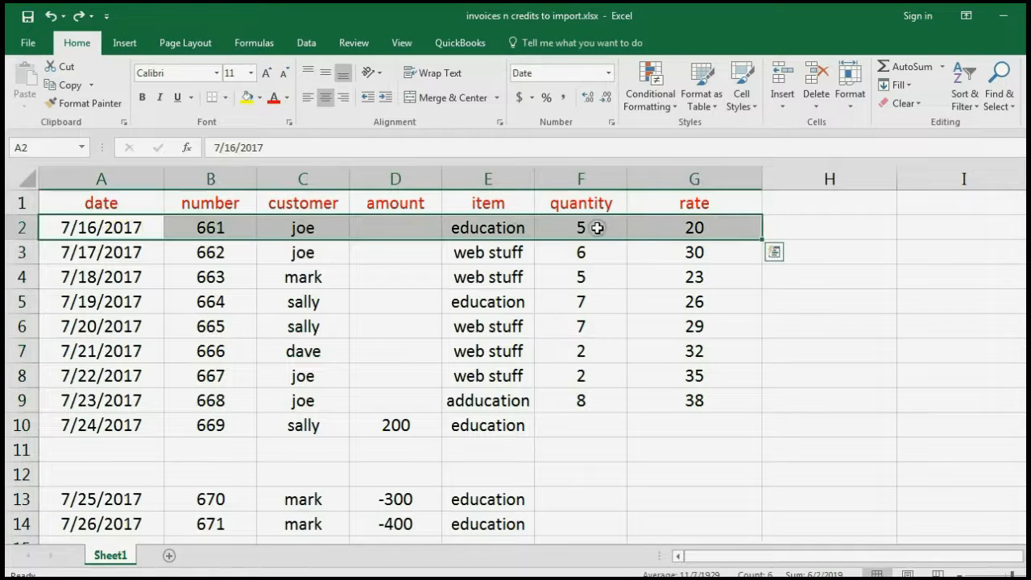
pyautogui.click(596, 227)
pyautogui.click(519, 229)
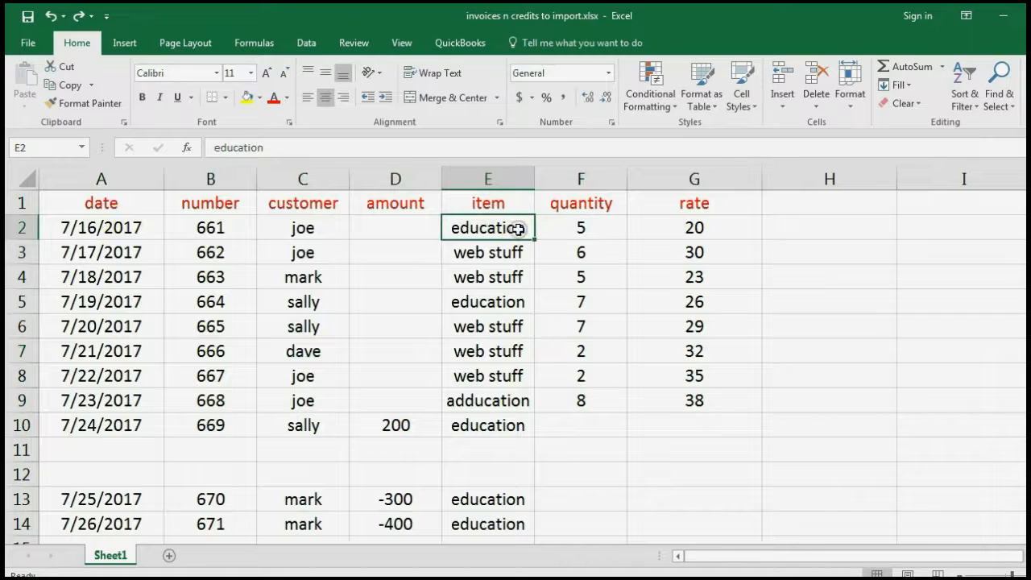
pyautogui.moveTo(121, 259); pyautogui.dragTo(666, 254)
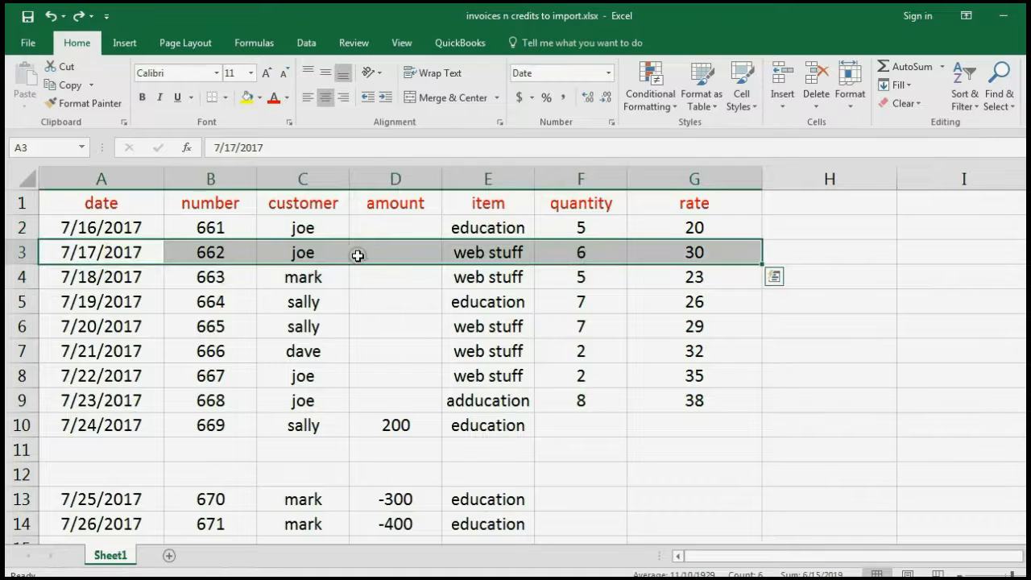
pyautogui.click(461, 255)
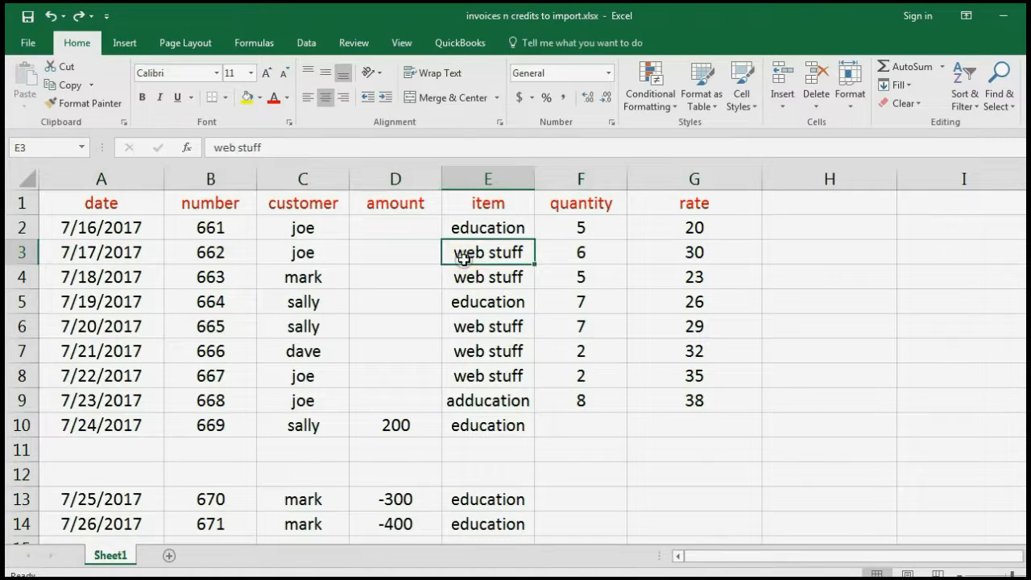
pyautogui.click(216, 252)
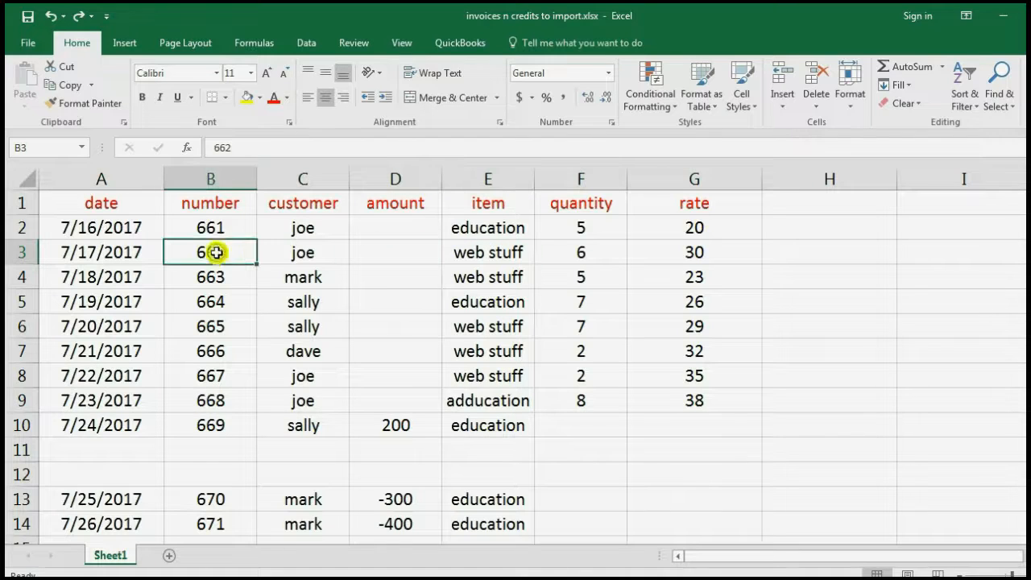
pyautogui.write('661')
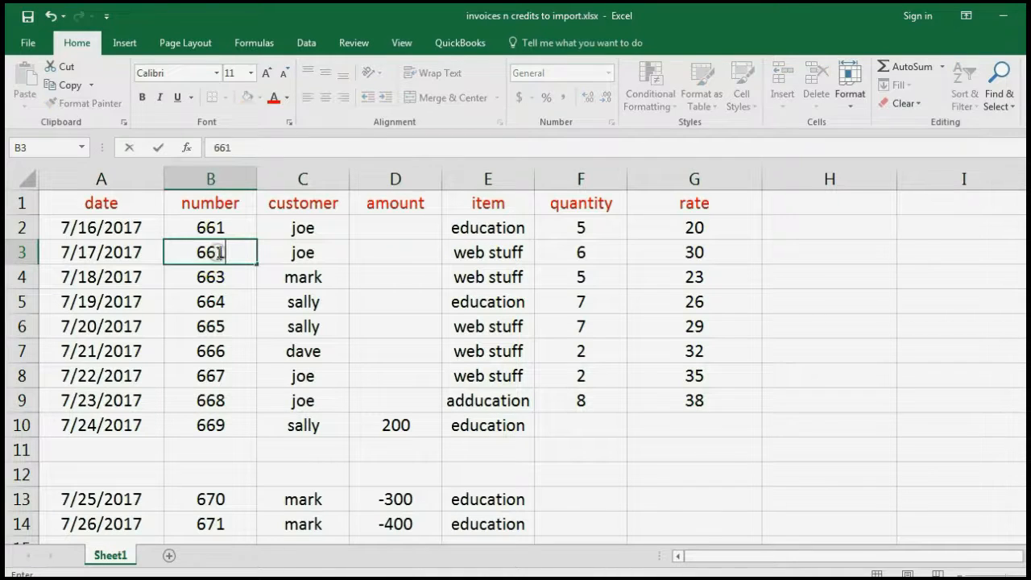
pyautogui.press('Return')
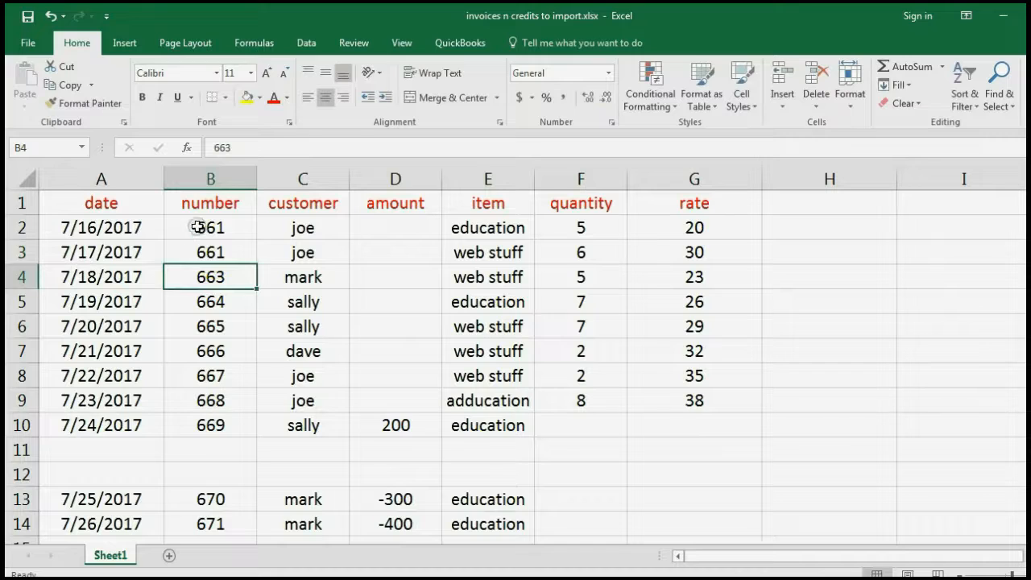
# Compare the two lines of invoice 661 by selecting B2:B3, their items, and row 3
pyautogui.moveTo(200, 228); pyautogui.dragTo(202, 246)
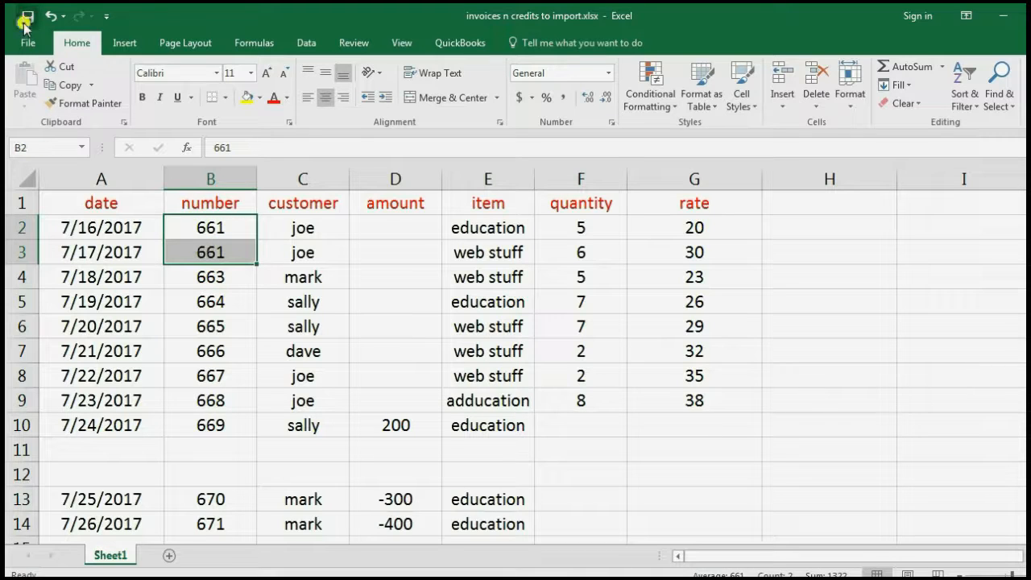
pyautogui.moveTo(211, 230); pyautogui.dragTo(211, 251)
pyautogui.click(239, 257)
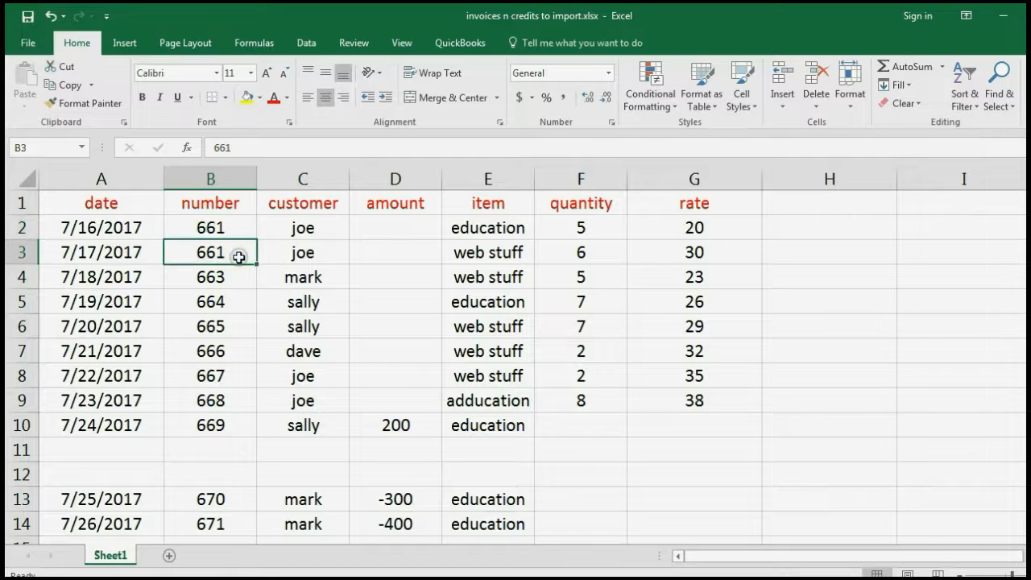
pyautogui.click(233, 228)
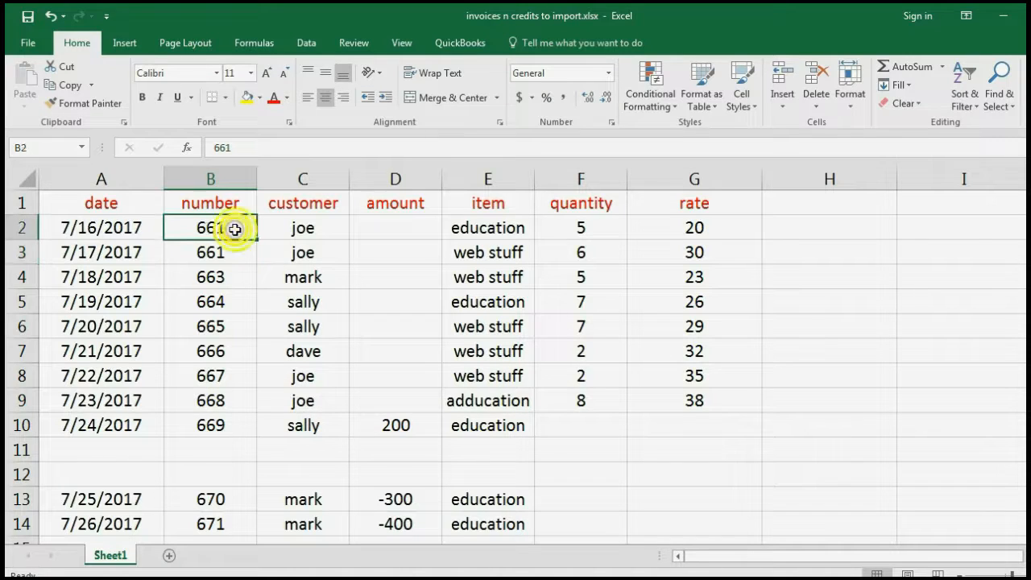
pyautogui.moveTo(233, 229); pyautogui.dragTo(242, 249)
pyautogui.moveTo(459, 227); pyautogui.dragTo(468, 256)
pyautogui.click(426, 256)
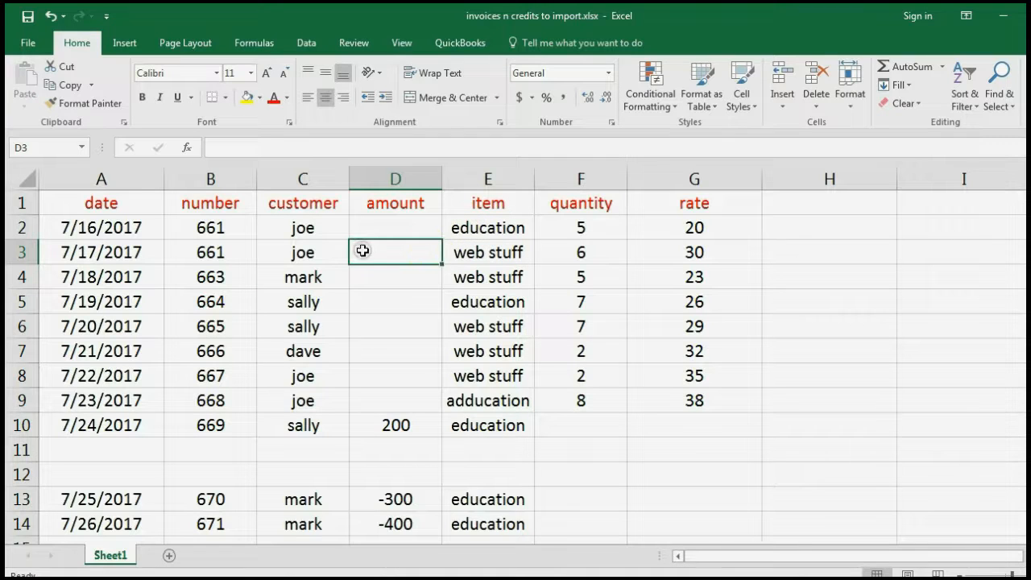
pyautogui.moveTo(112, 253); pyautogui.dragTo(649, 251)
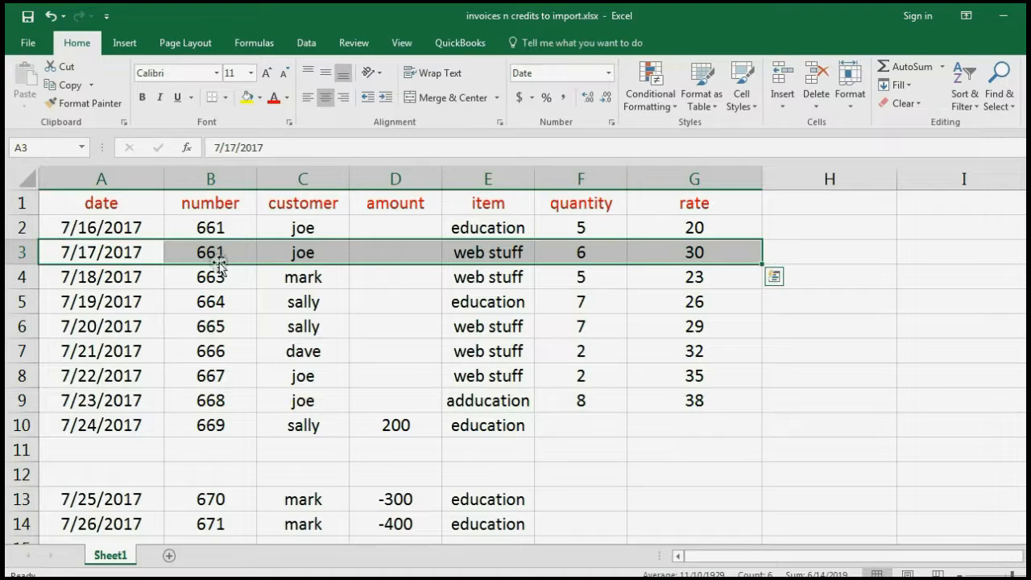
pyautogui.click(321, 302)
# Show the exact-name-spelling rule and its misspelling warning, then advance to 'Example 1 - invoices'
pyautogui.click(538, 578)
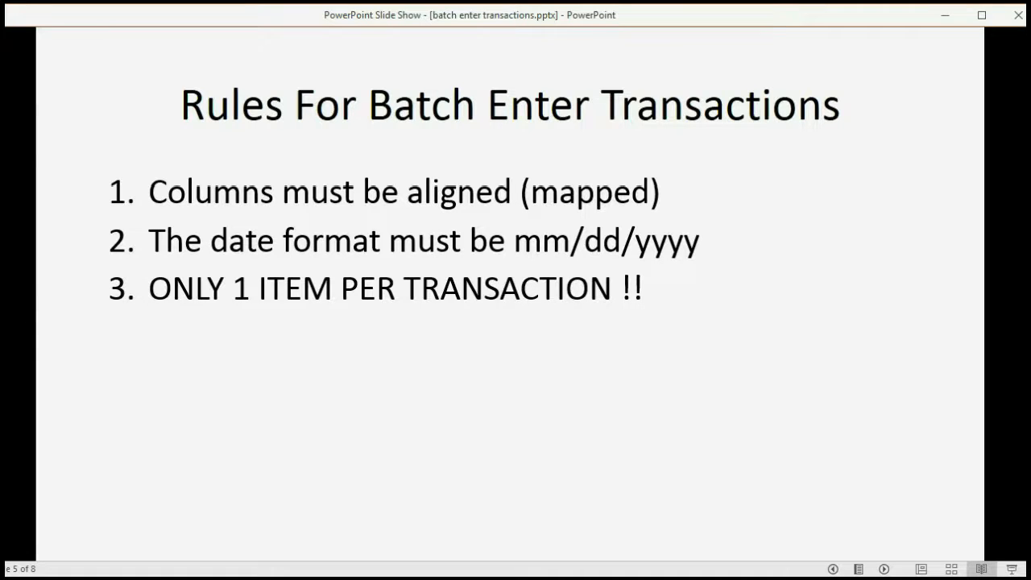
pyautogui.click(875, 224)
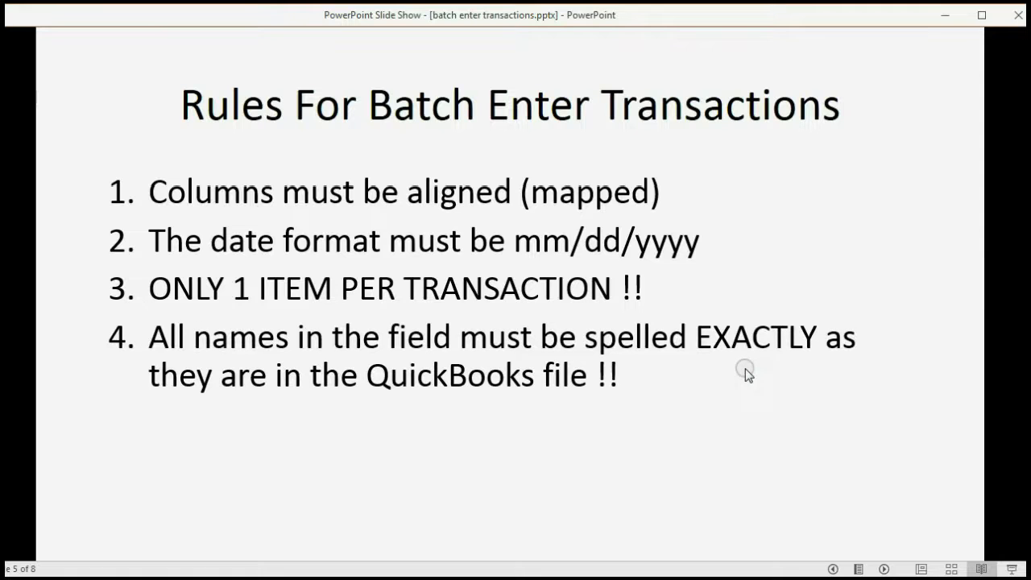
pyautogui.click(966, 155)
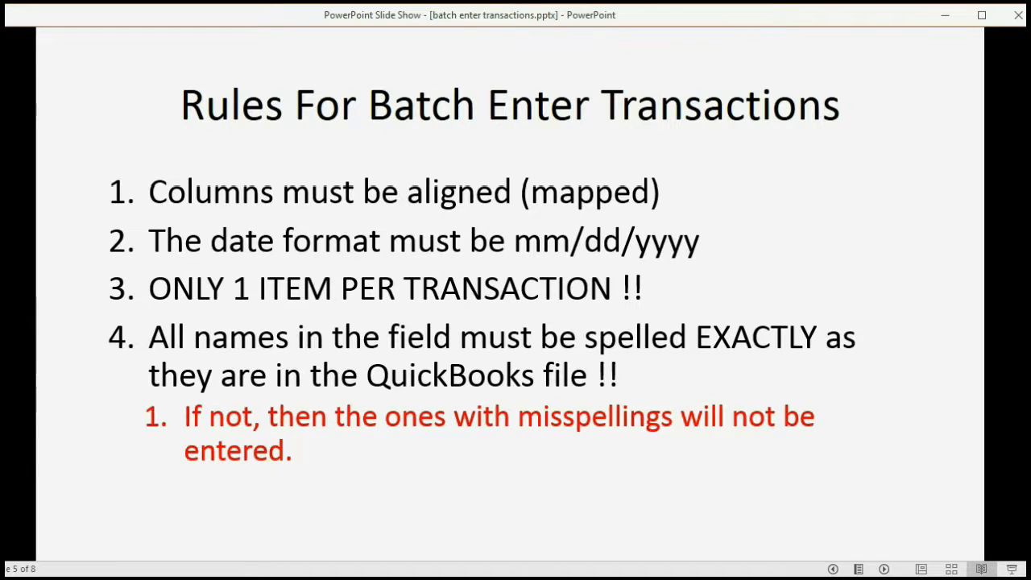
pyautogui.click(920, 473)
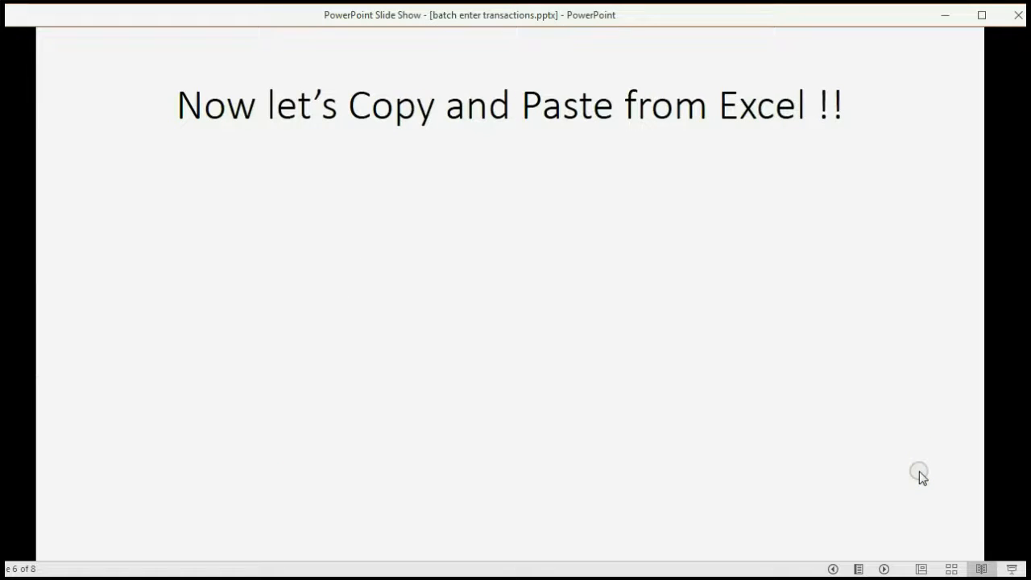
pyautogui.click(921, 475)
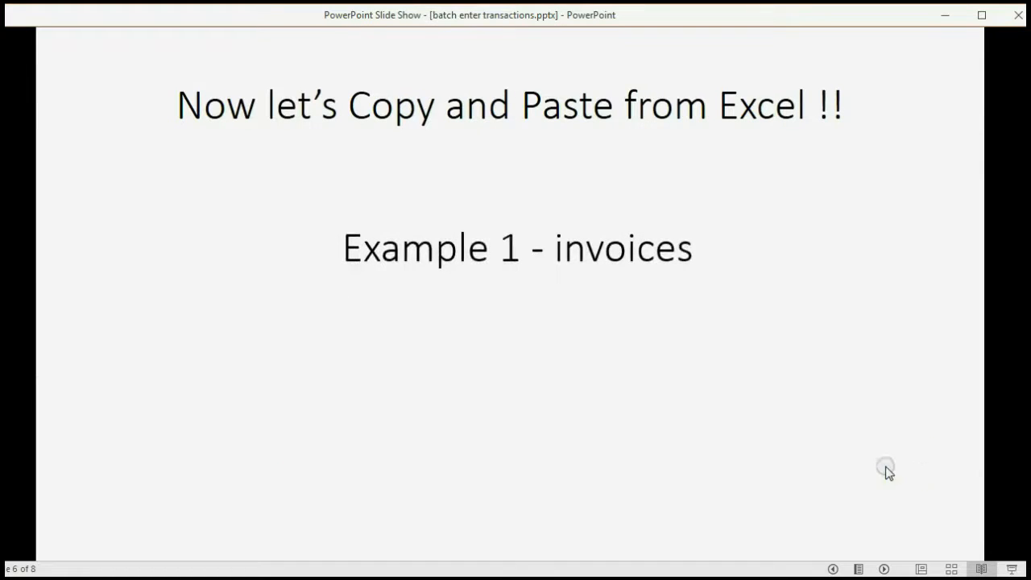
# Widen the QuickBooks batch entry grid to show more columns
pyautogui.moveTo(516, 577)
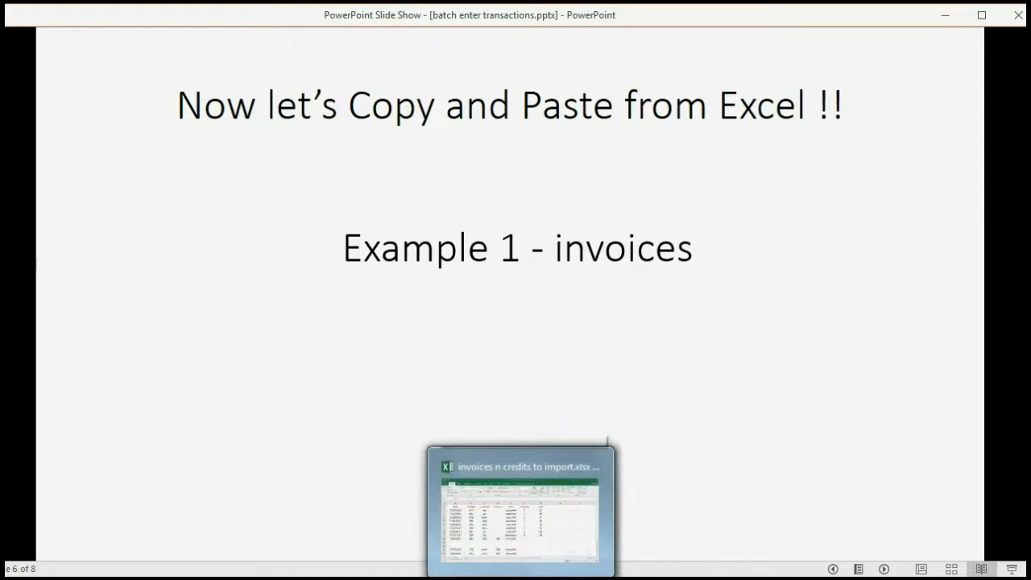
pyautogui.click(455, 515)
pyautogui.click(556, 355)
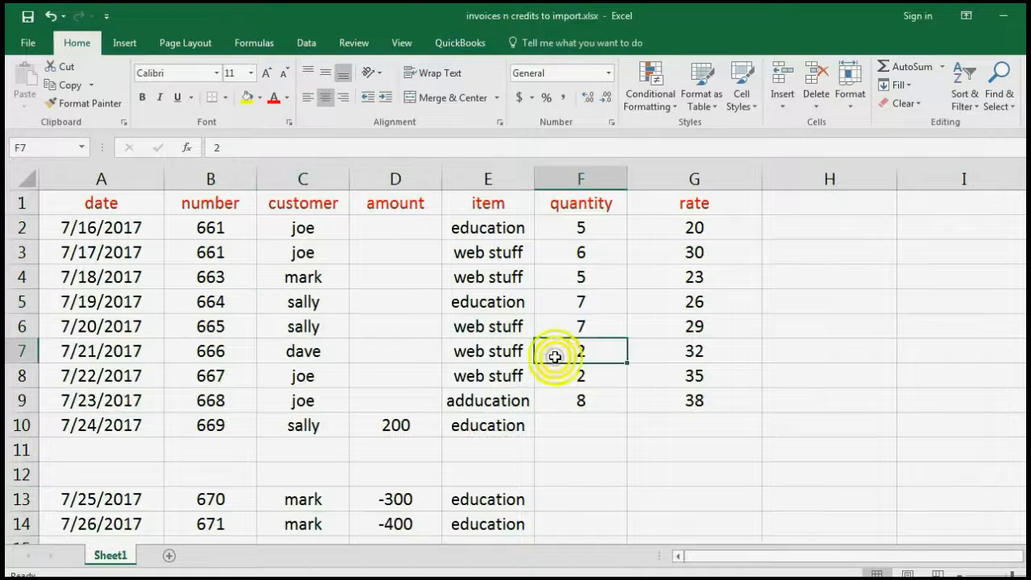
pyautogui.click(761, 577)
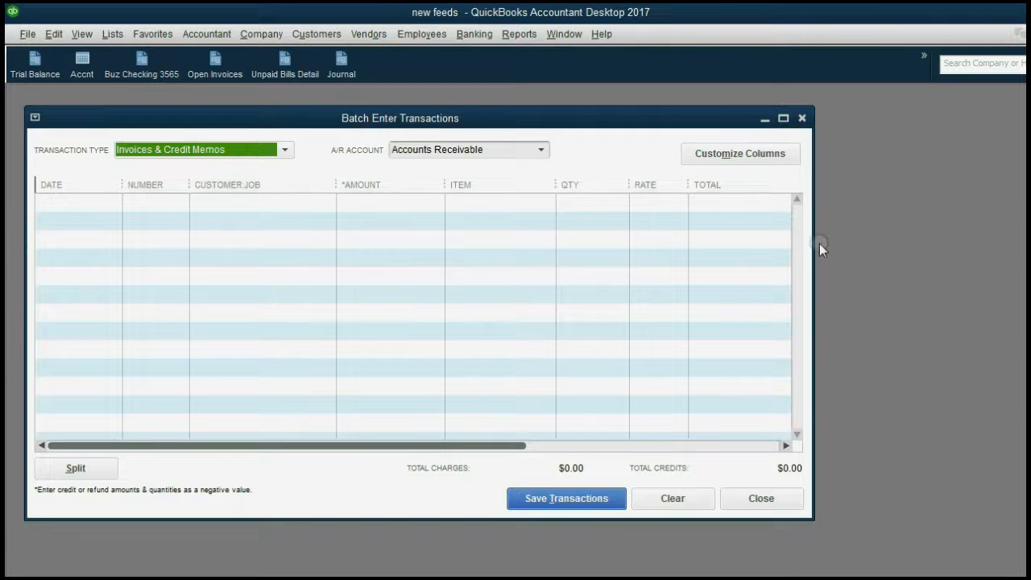
pyautogui.moveTo(814, 242); pyautogui.dragTo(864, 236)
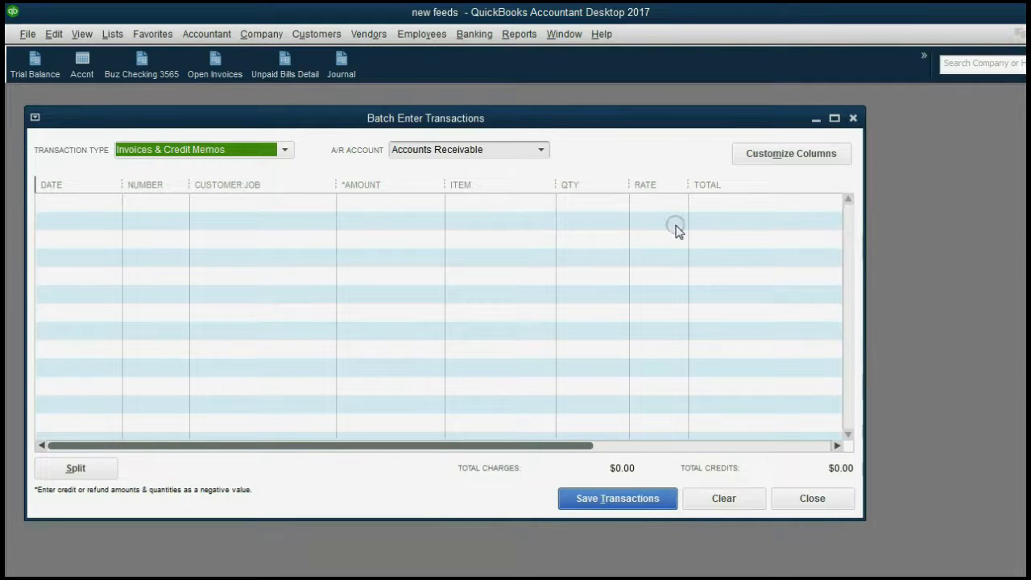
pyautogui.moveTo(521, 573)
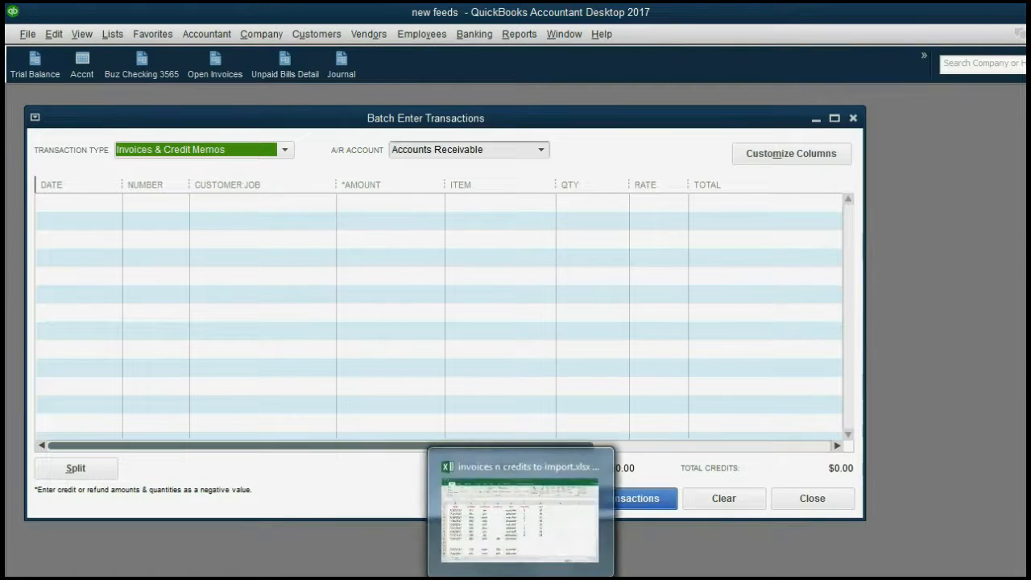
pyautogui.click(519, 520)
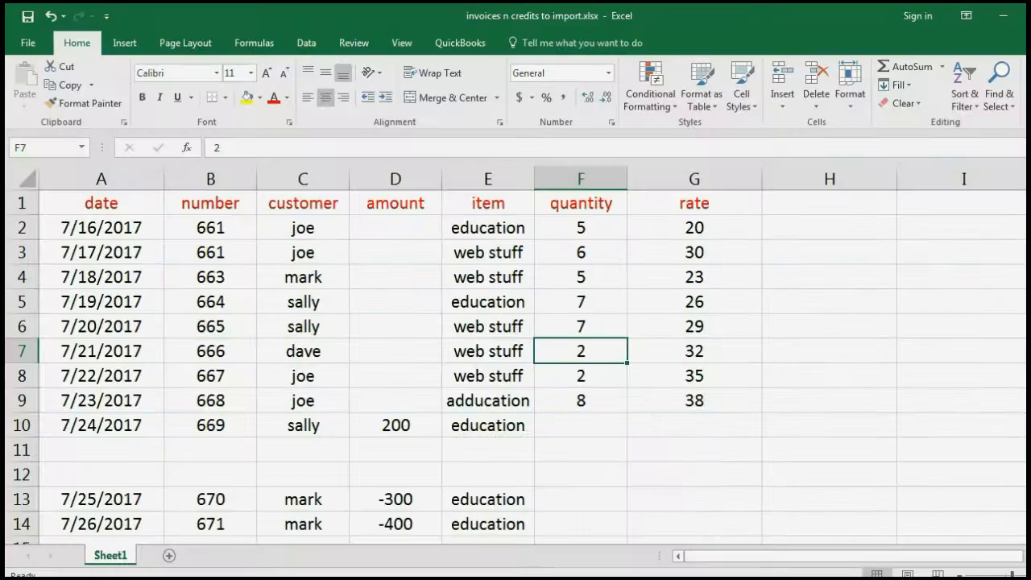
# Copy the nine invoice rows A2:G10 (7/16/2017–7/24/2017) and return to QuickBooks
pyautogui.click(113, 228)
pyautogui.moveTo(113, 228); pyautogui.dragTo(646, 401)
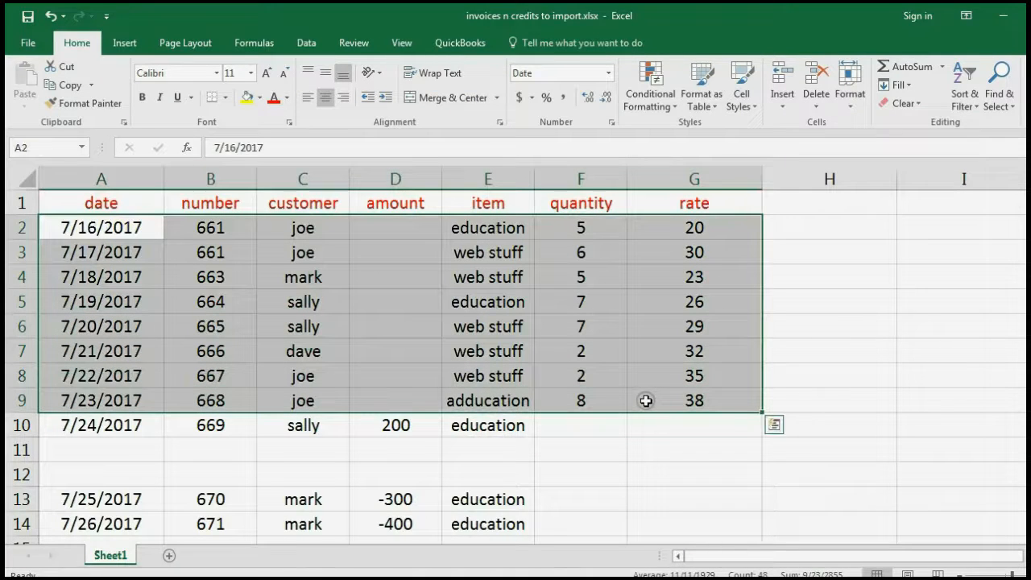
pyautogui.click(75, 227)
pyautogui.moveTo(74, 227); pyautogui.dragTo(640, 414)
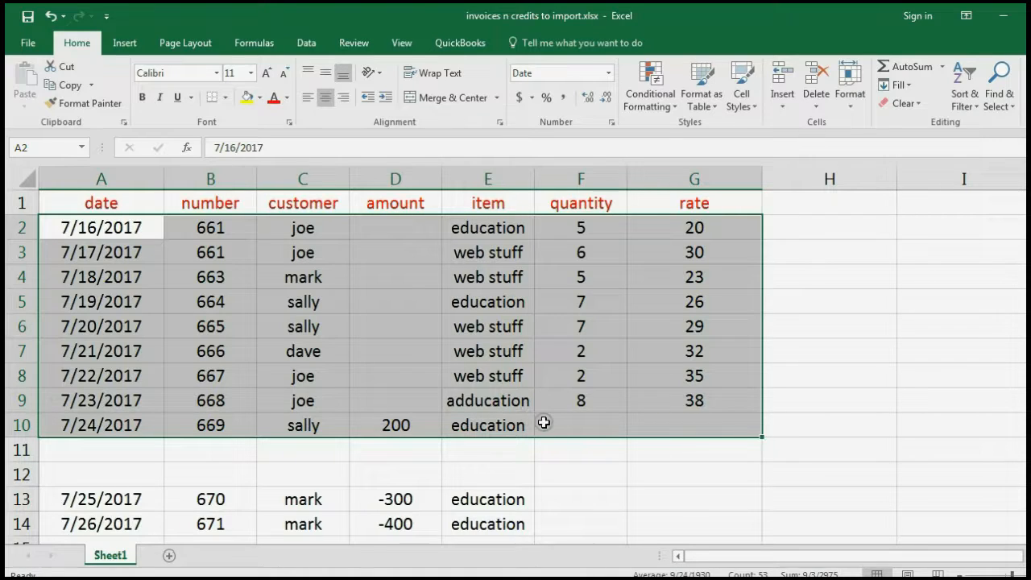
pyautogui.click(65, 86)
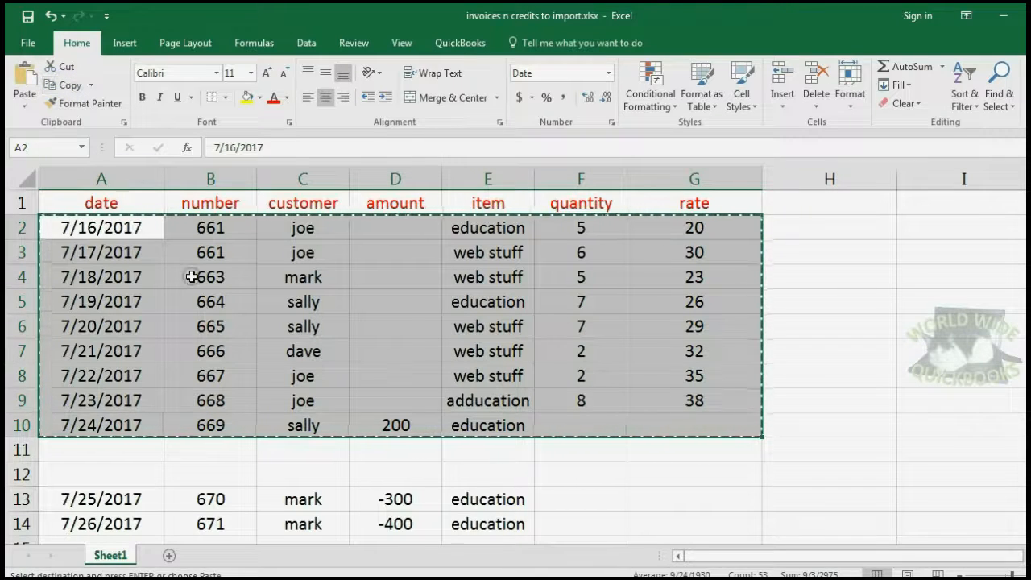
pyautogui.click(764, 573)
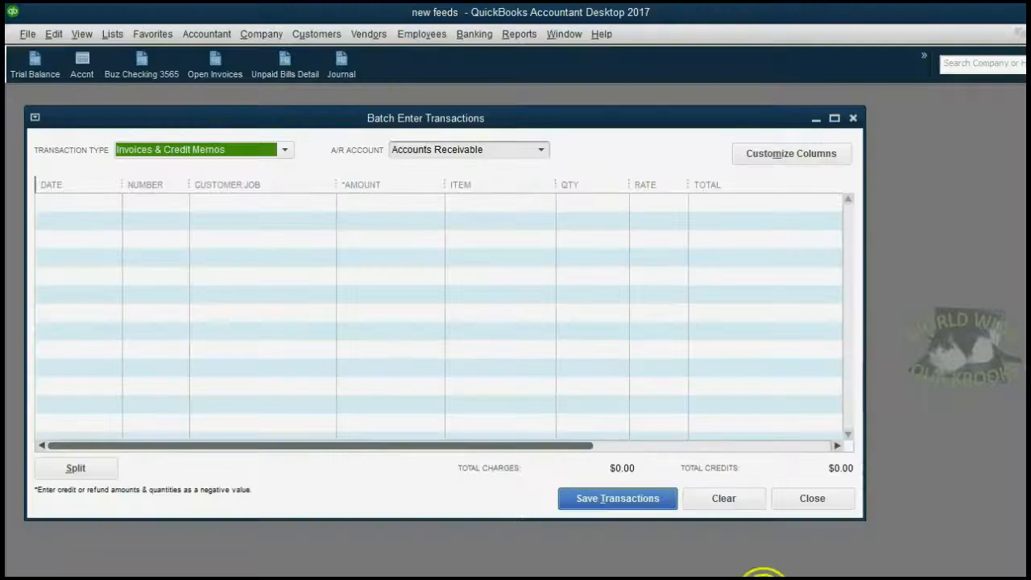
# Clear the first row's default number 566 and date 07/21/2017, then paste the nine copied invoice rows
pyautogui.click(79, 208)
pyautogui.click(100, 198)
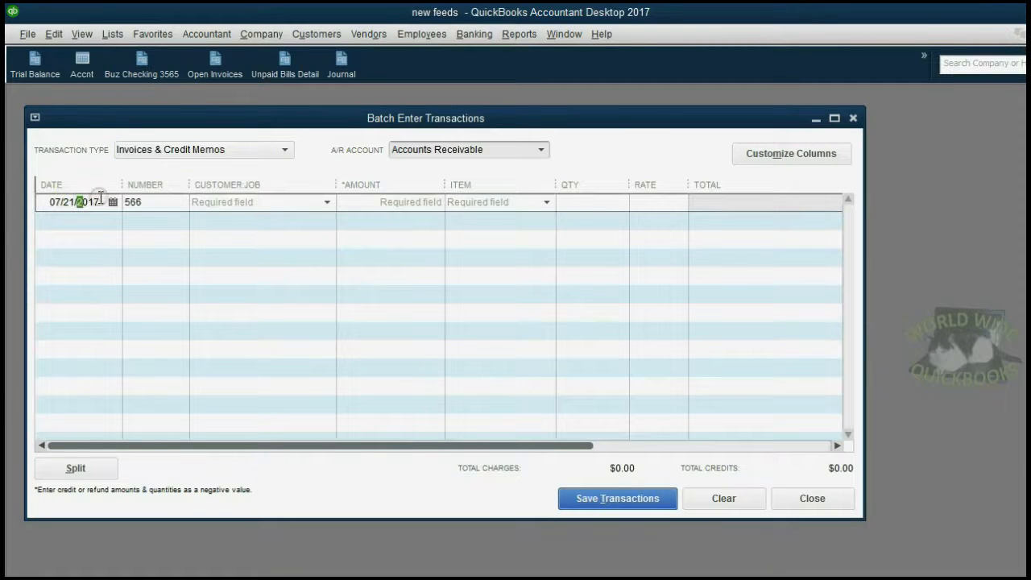
pyautogui.click(127, 201)
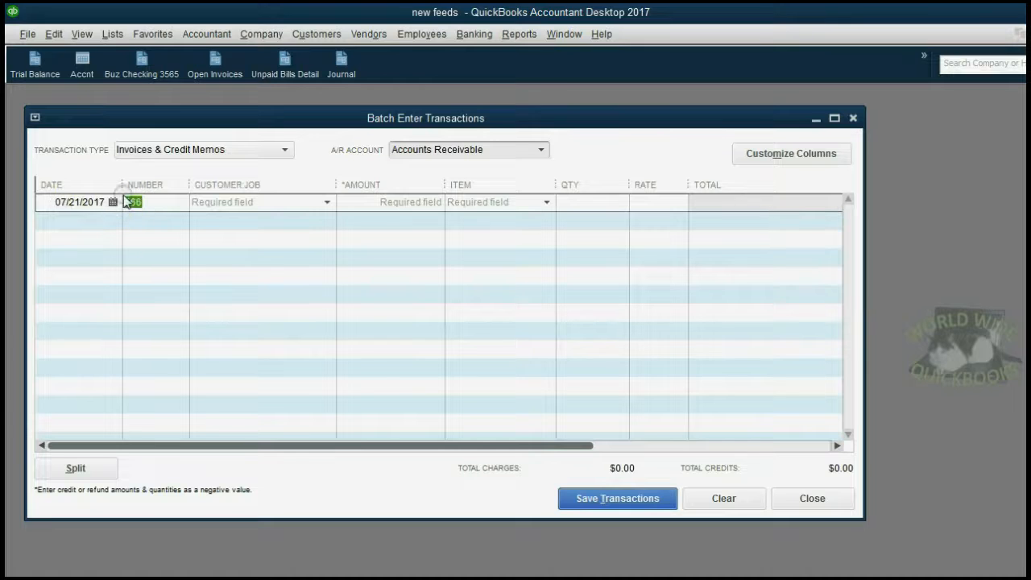
pyautogui.press('BackSpace')
pyautogui.click(103, 202)
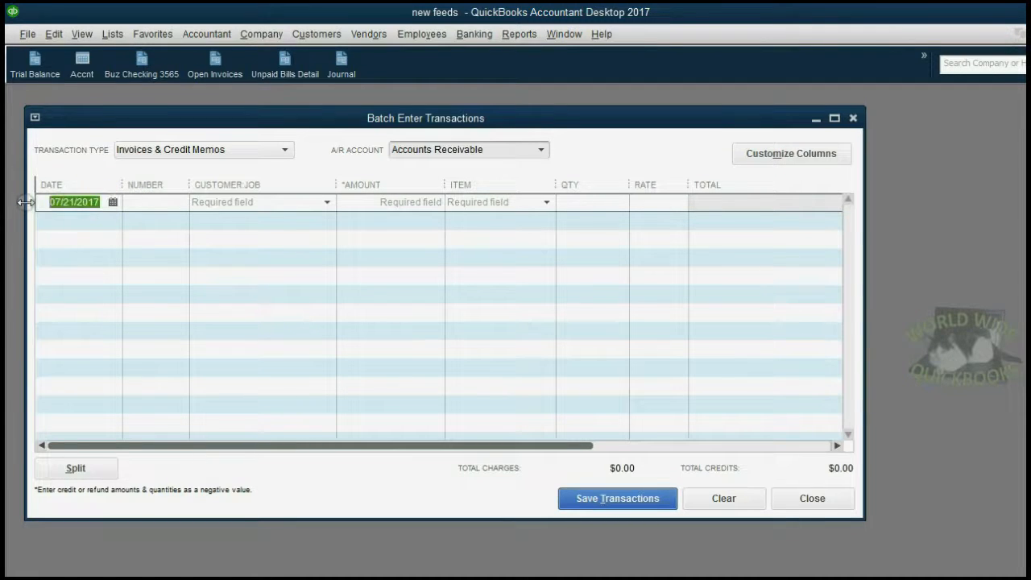
pyautogui.press('BackSpace')
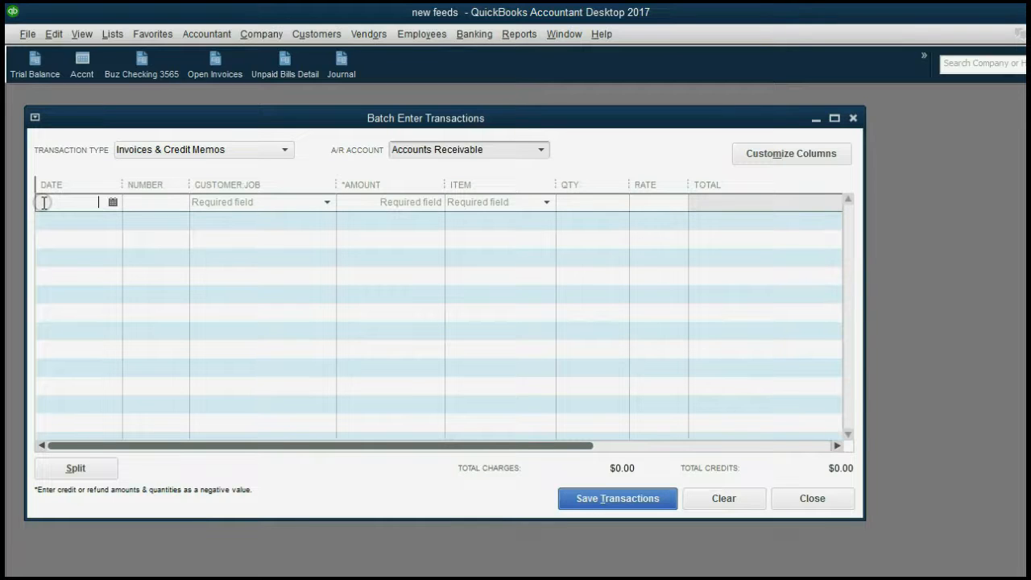
pyautogui.rightClick(42, 203)
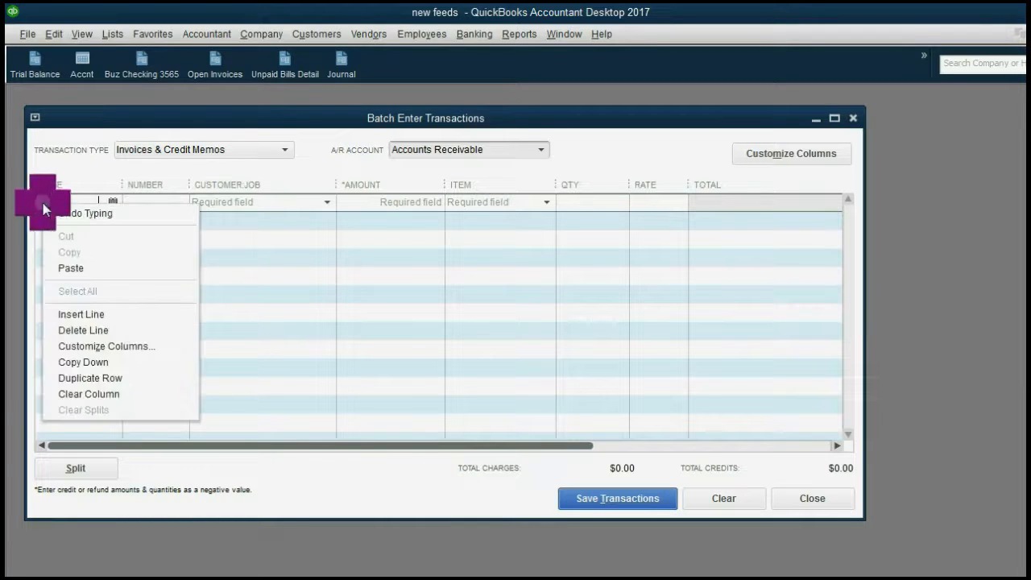
pyautogui.click(84, 266)
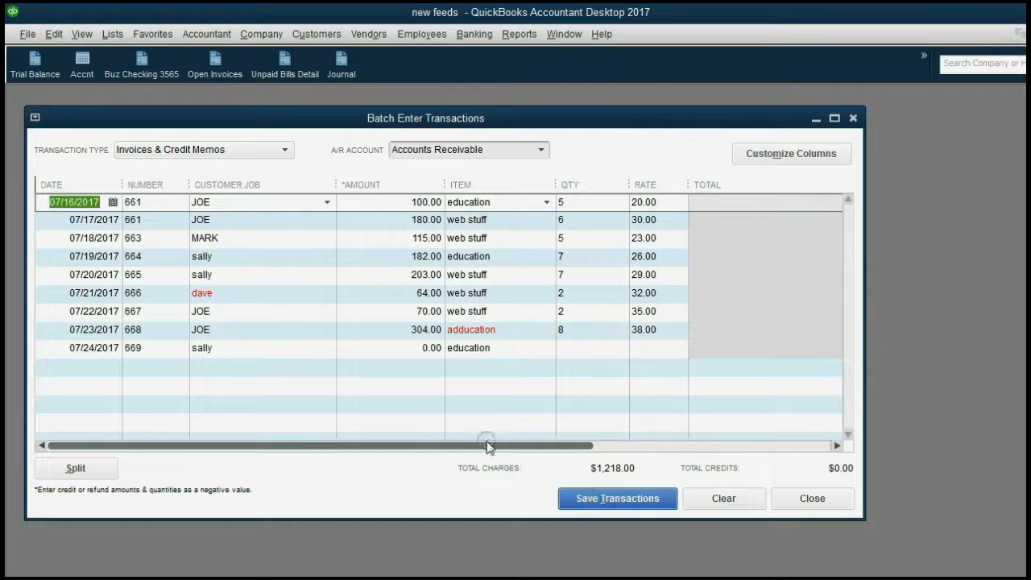
# Add the unknown customer on invoice 666 as a new customer via <Add New>
pyautogui.click(230, 293)
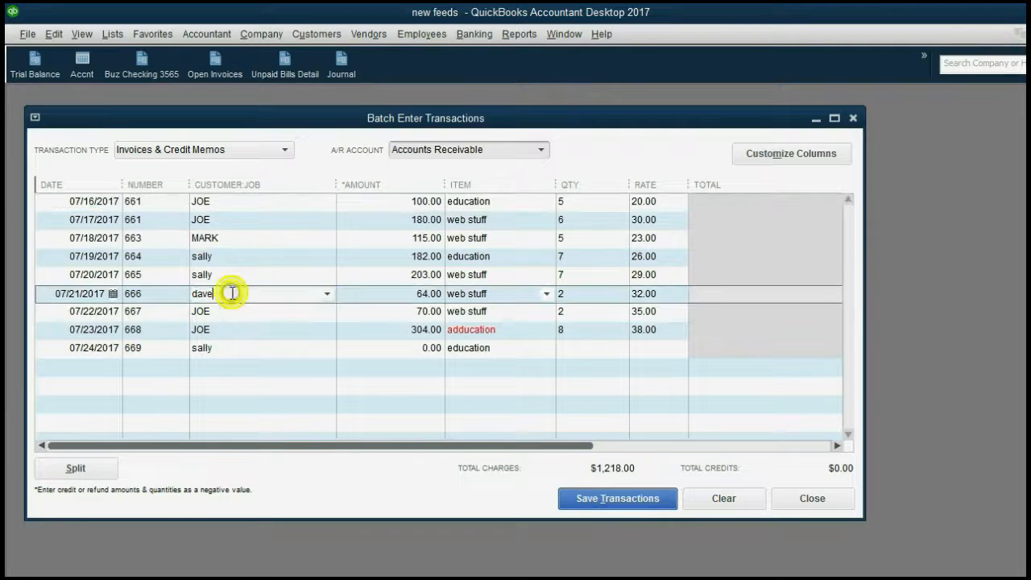
pyautogui.click(327, 295)
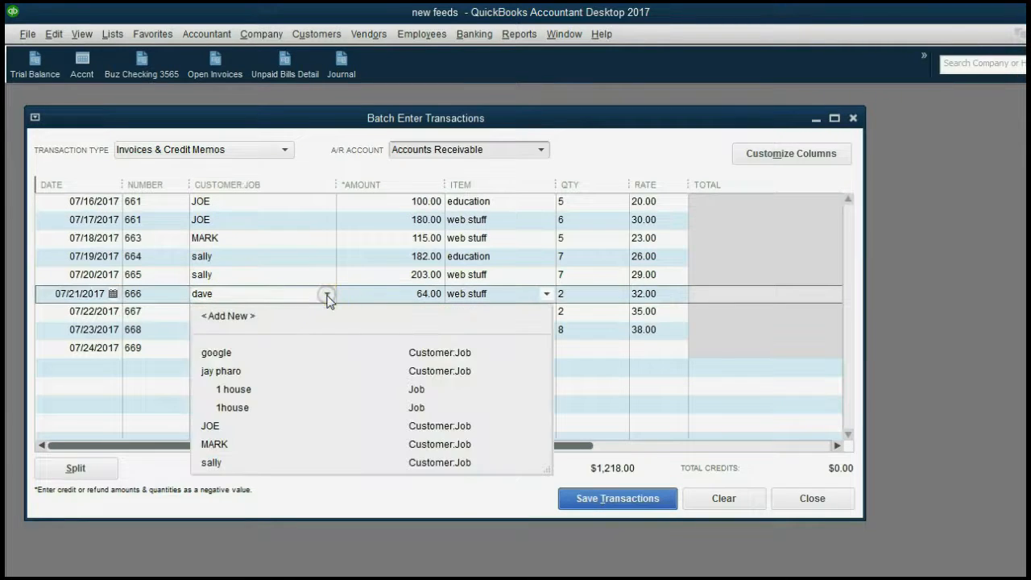
pyautogui.click(295, 317)
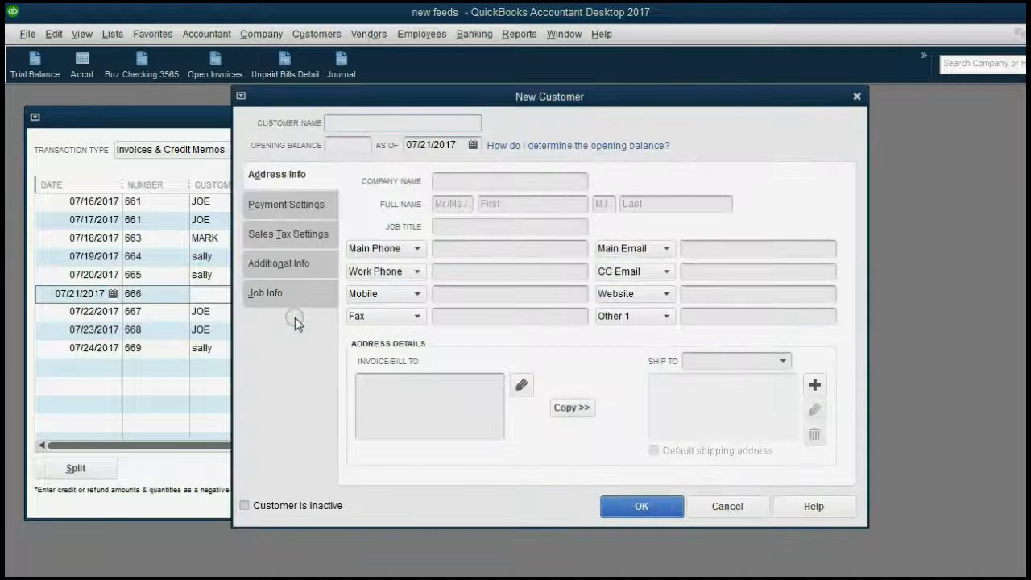
pyautogui.write('dave')
pyautogui.click(630, 504)
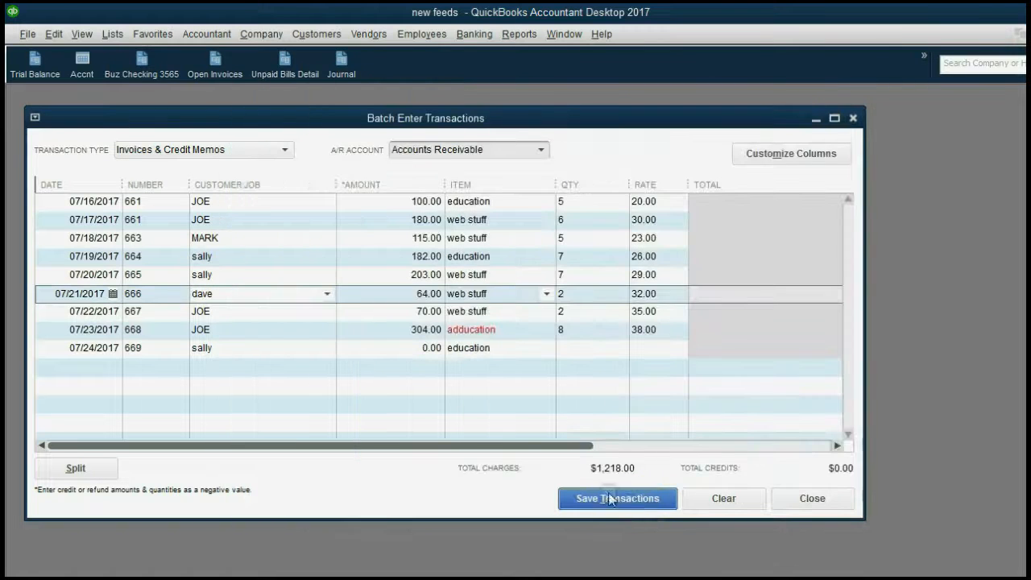
pyautogui.click(273, 315)
pyautogui.click(240, 293)
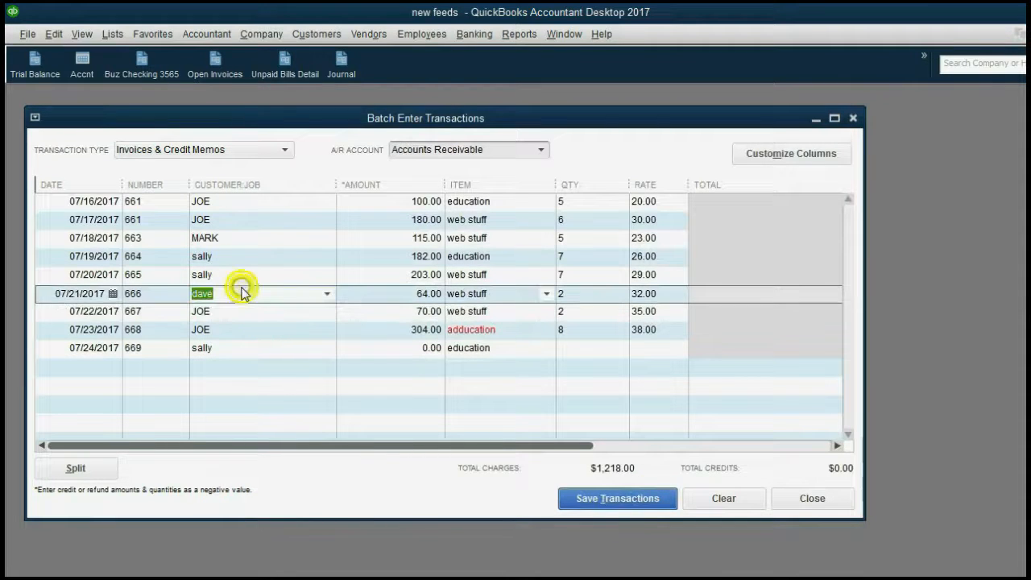
pyautogui.click(237, 316)
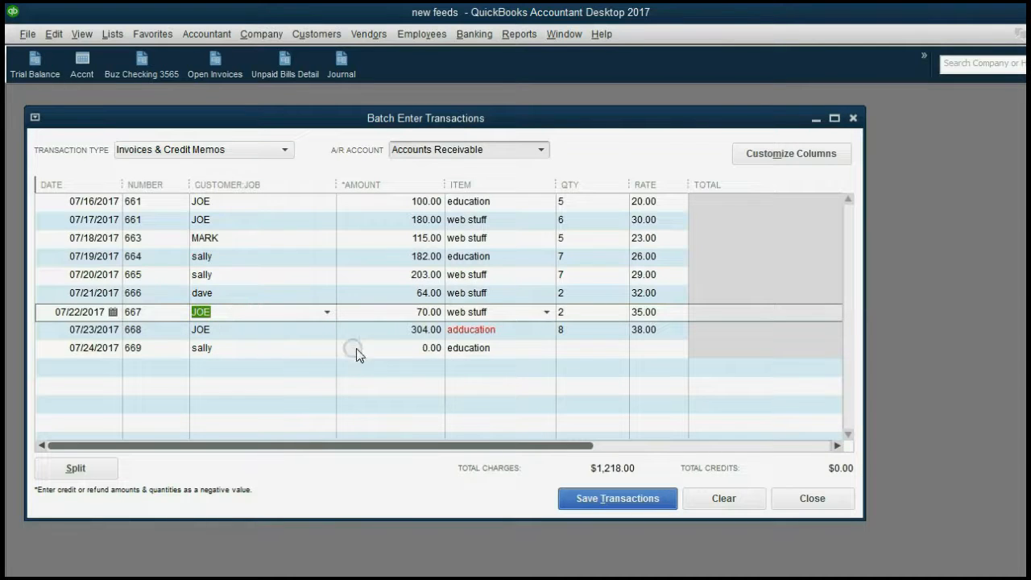
# Decline adding the misspelled item 'adducation' on invoice 668 as a new item
pyautogui.moveTo(457, 332); pyautogui.dragTo(463, 331)
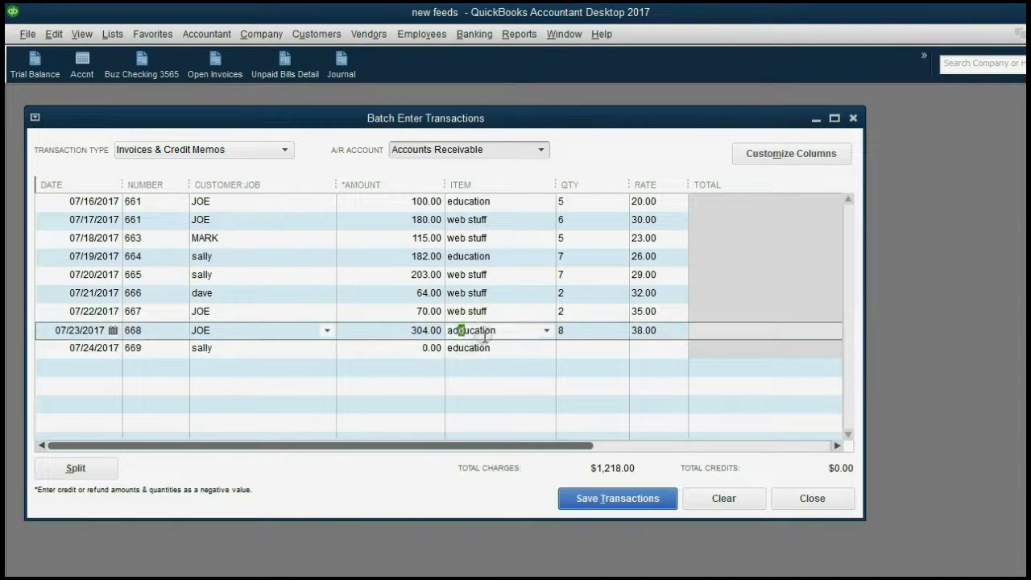
pyautogui.click(484, 342)
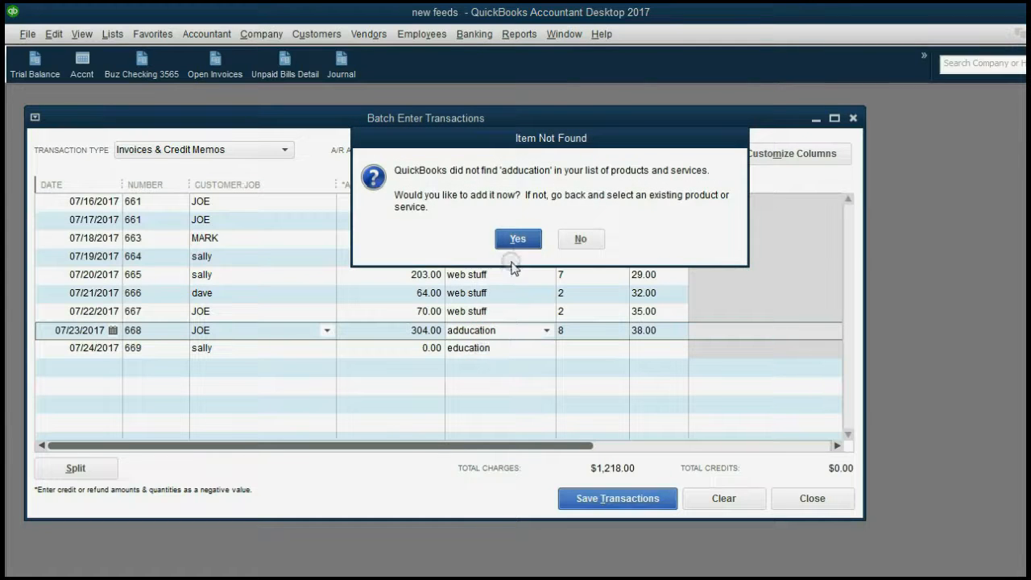
pyautogui.click(583, 239)
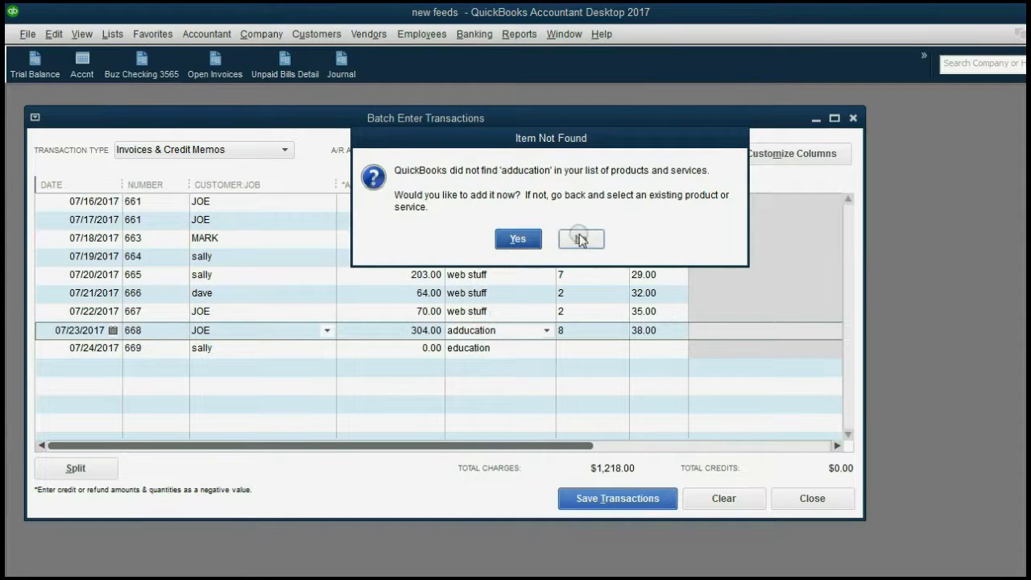
# Save the batch to Accounts Receivable, accept the one-unsaved warning, and open the Journal report
pyautogui.click(635, 502)
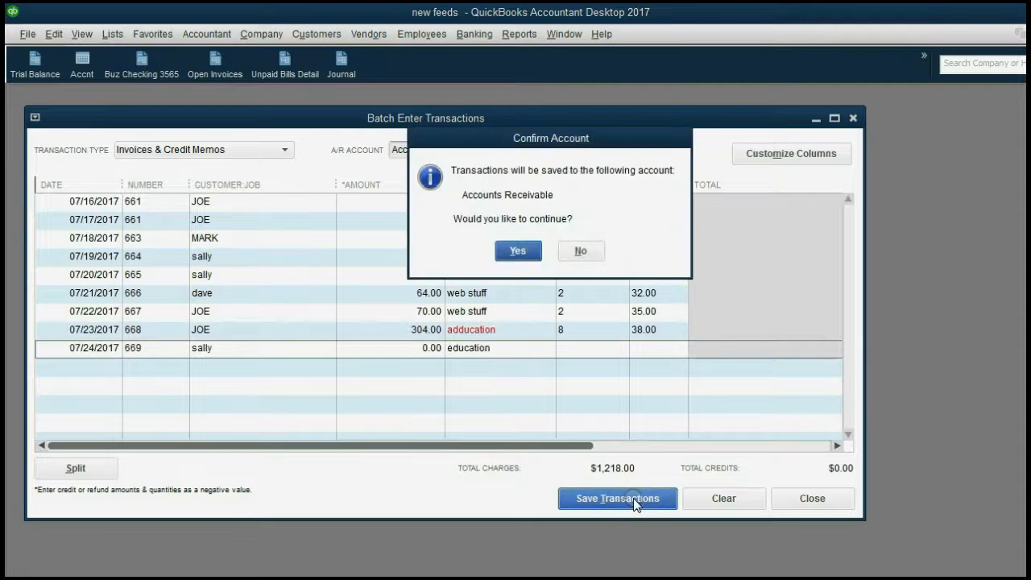
pyautogui.click(518, 252)
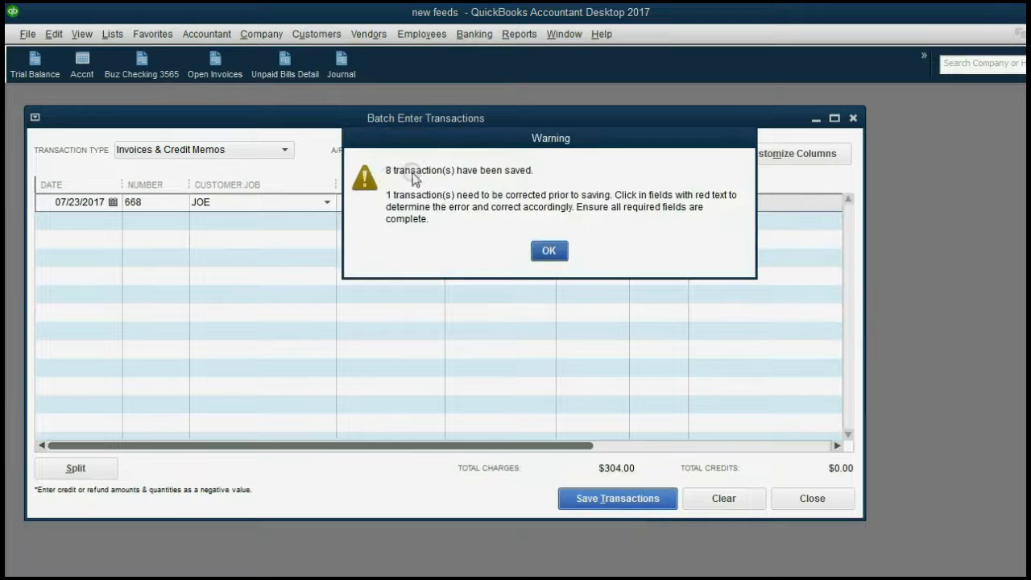
pyautogui.click(551, 250)
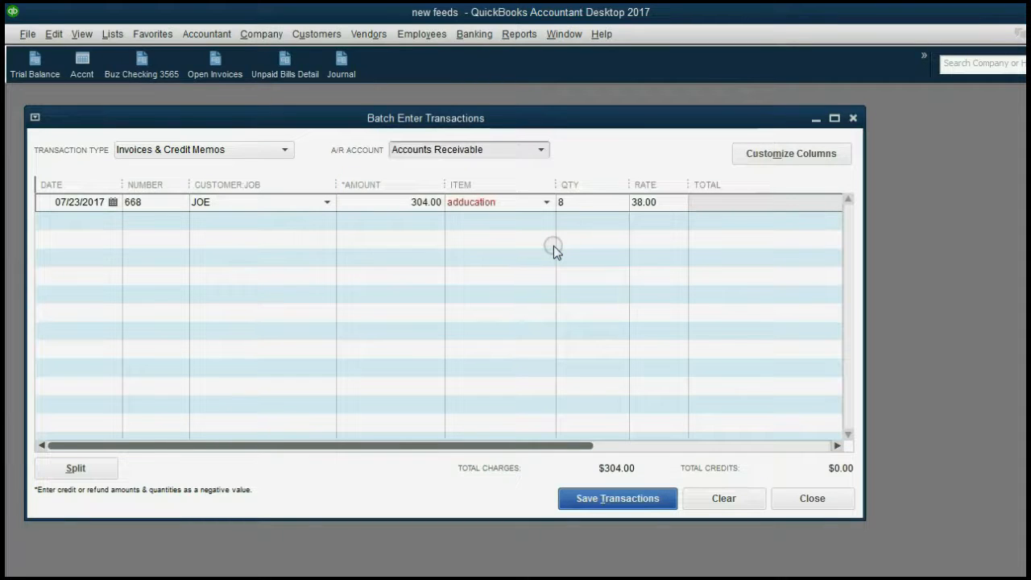
pyautogui.click(454, 205)
pyautogui.click(465, 203)
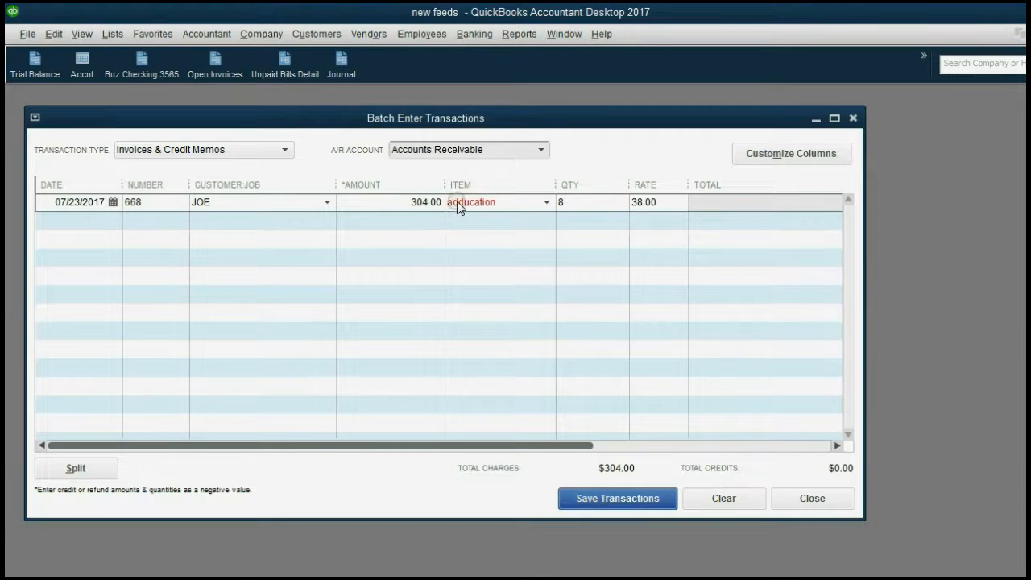
pyautogui.click(334, 69)
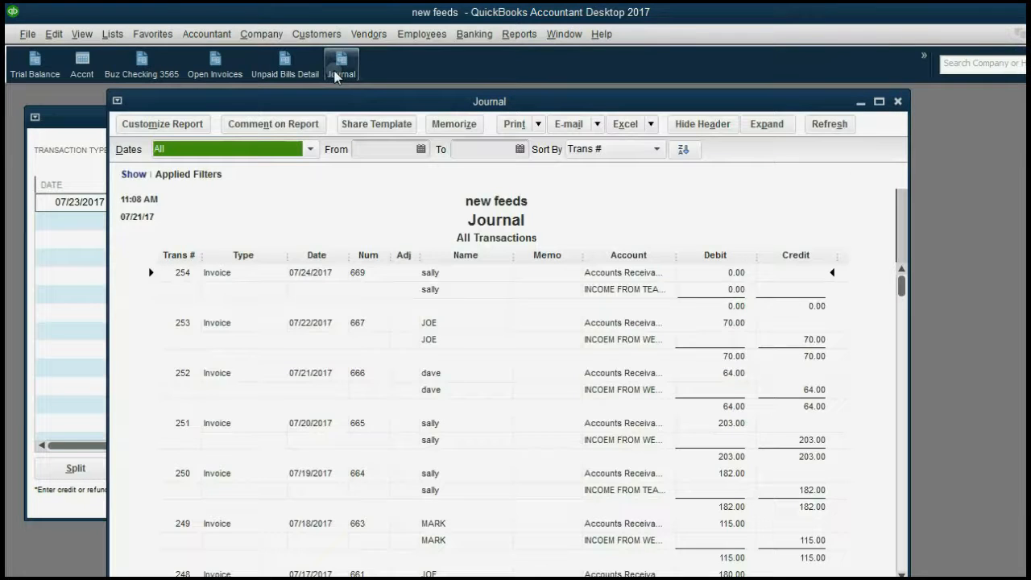
# Review the journal entries for invoices 669, 667 and 666
pyautogui.click(369, 273)
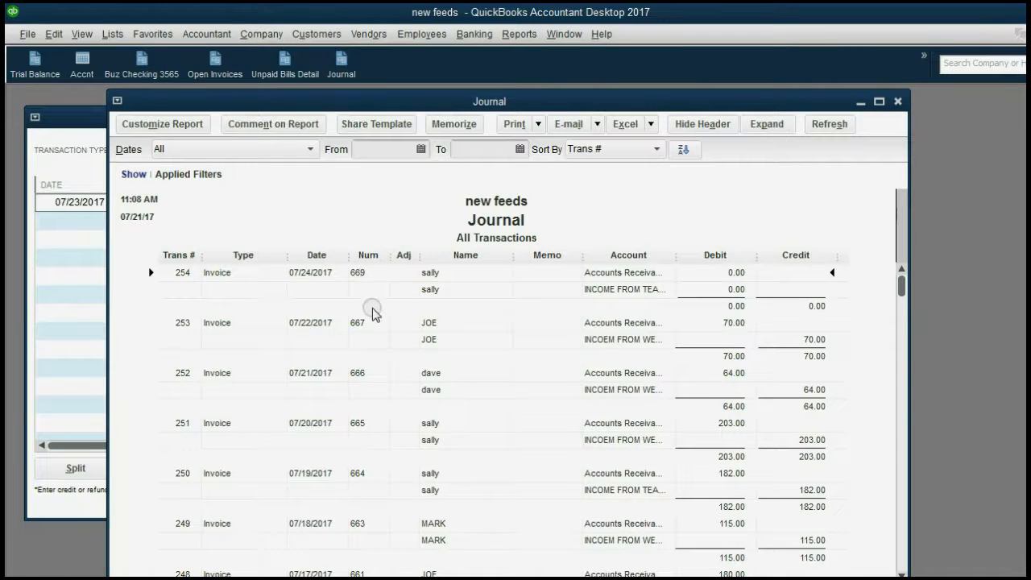
pyautogui.click(376, 328)
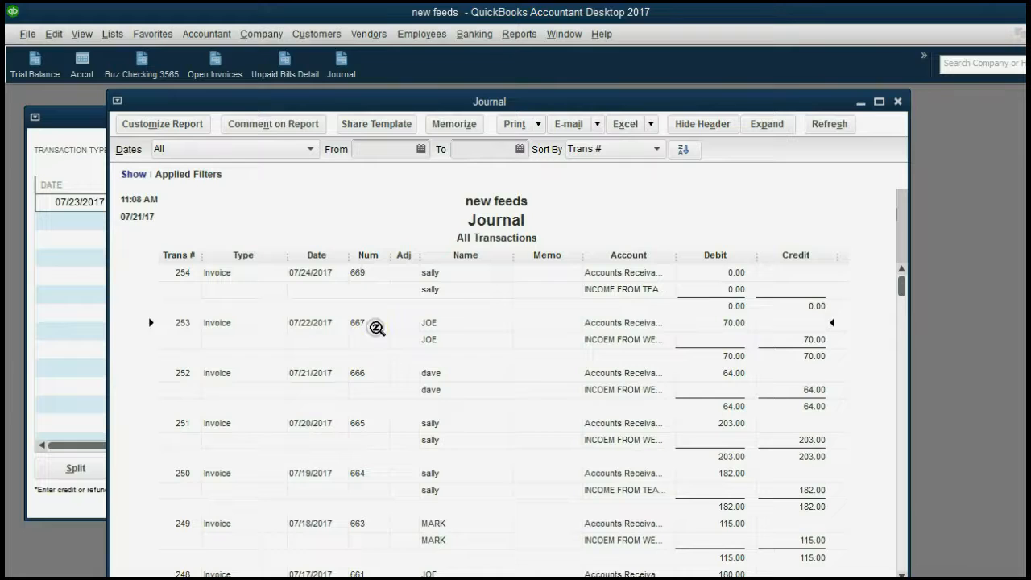
pyautogui.click(372, 375)
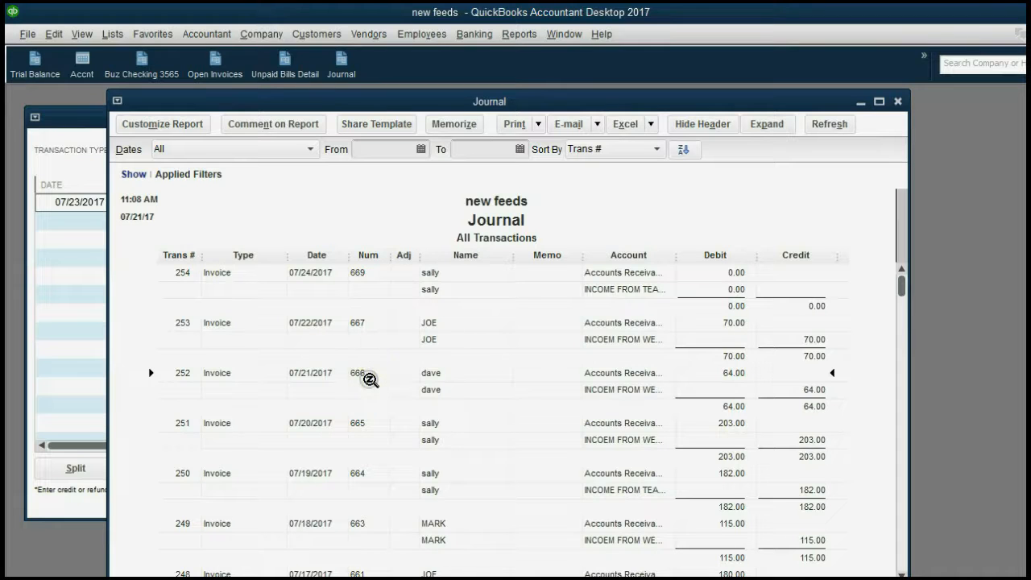
pyautogui.click(362, 271)
pyautogui.click(362, 323)
pyautogui.click(357, 272)
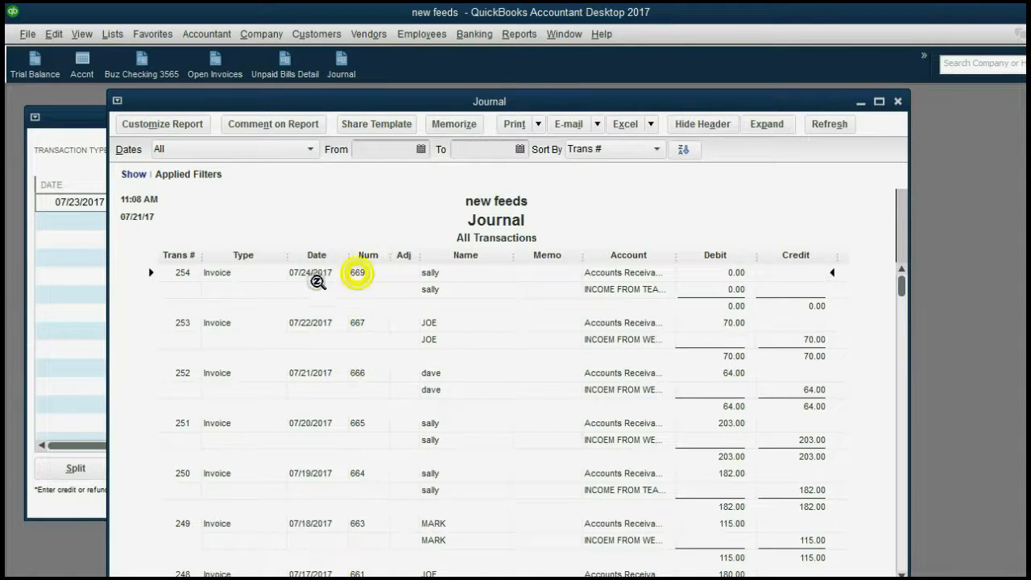
# Return to the batch grid and again decline adding 'adducation' on row 668
pyautogui.click(74, 278)
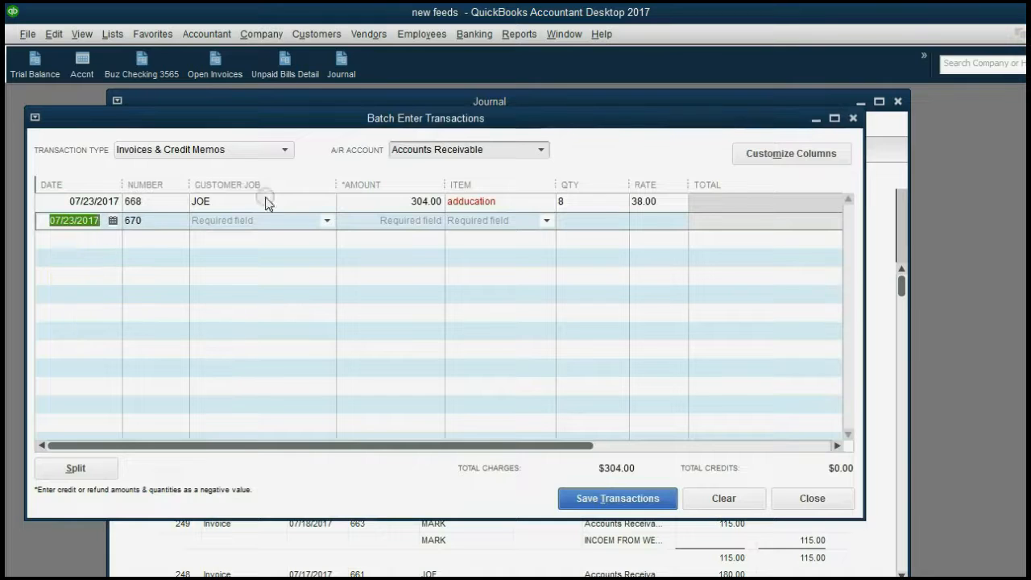
pyautogui.click(471, 202)
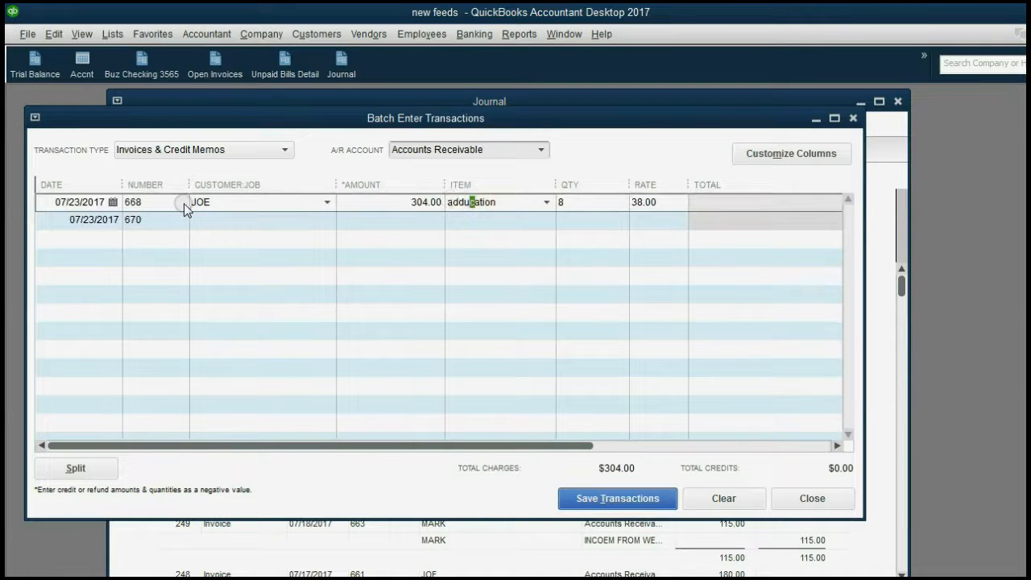
pyautogui.click(375, 202)
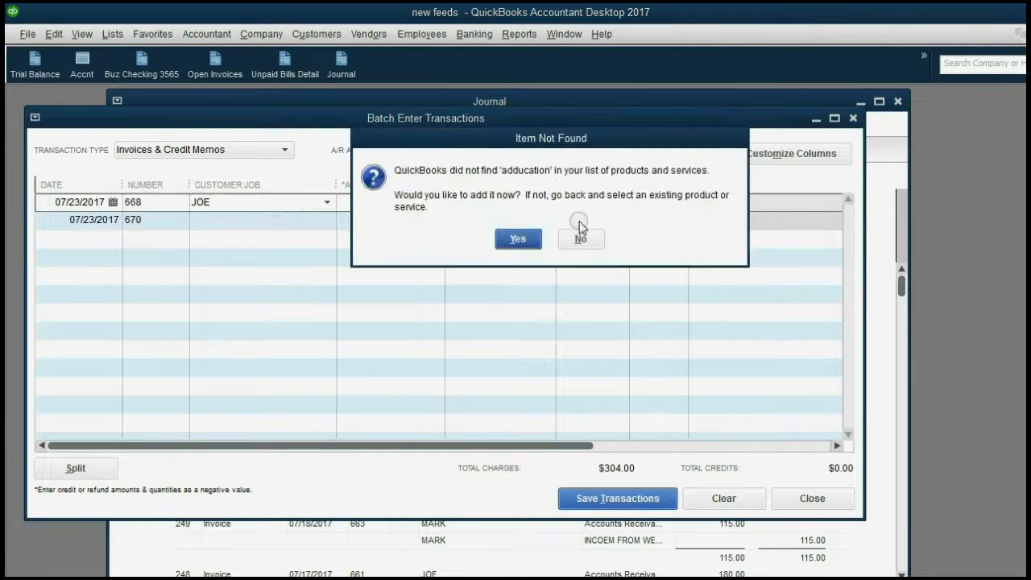
pyautogui.click(582, 240)
pyautogui.click(506, 266)
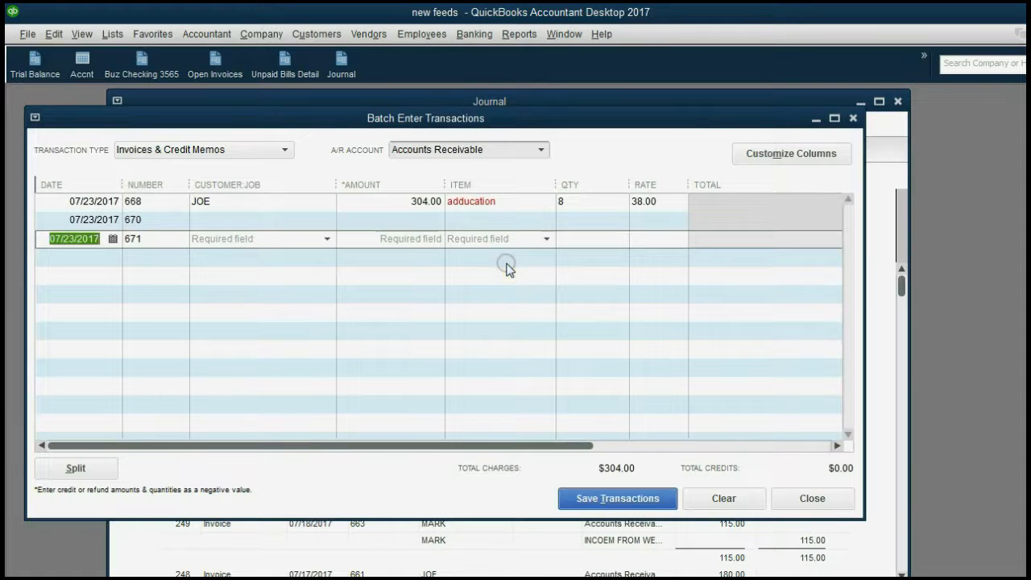
# Bring the Journal forward and review transactions 252, 251 and 250 (invoice 664)
pyautogui.click(501, 538)
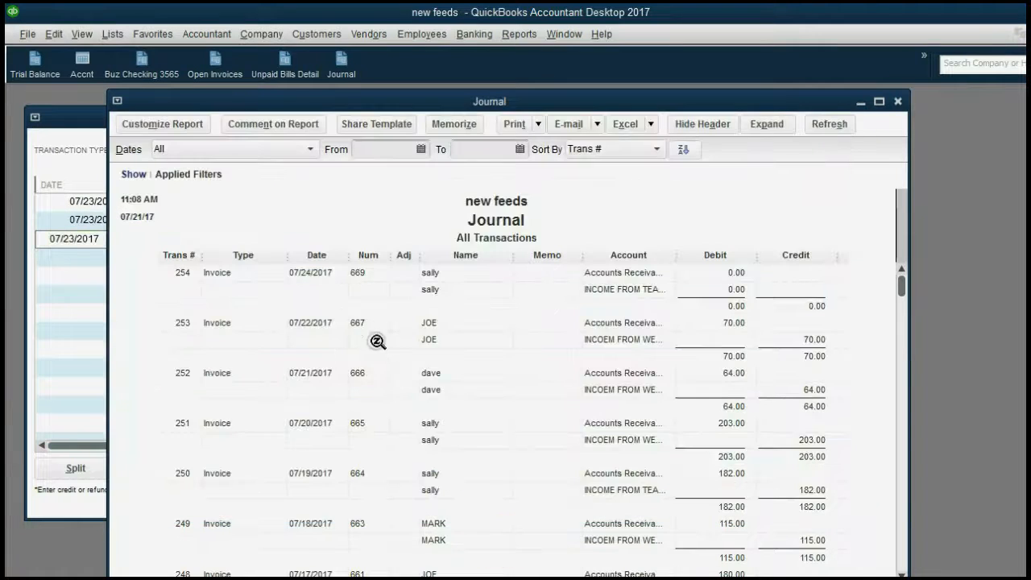
pyautogui.click(362, 373)
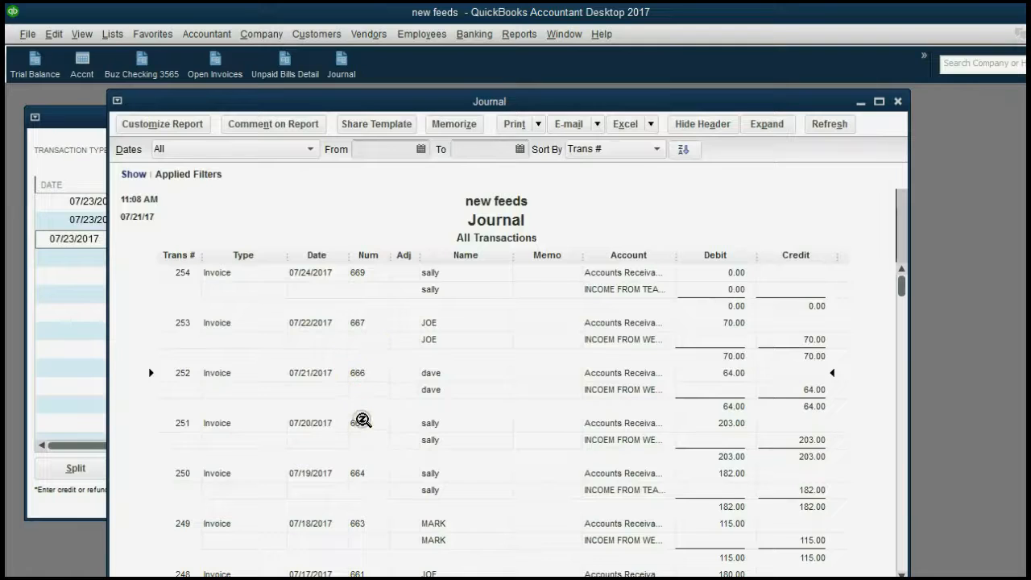
pyautogui.click(362, 422)
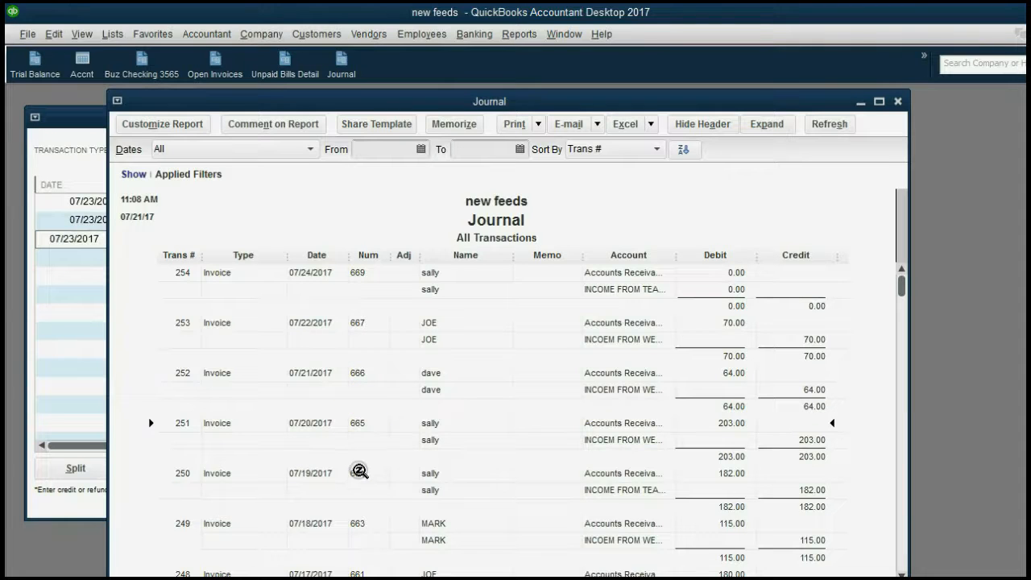
pyautogui.click(359, 473)
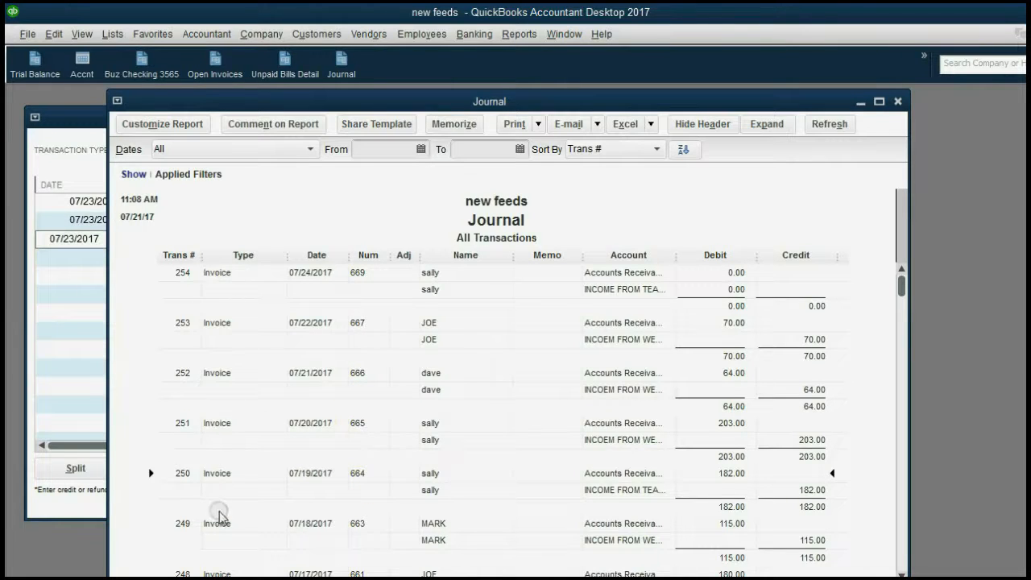
pyautogui.click(356, 473)
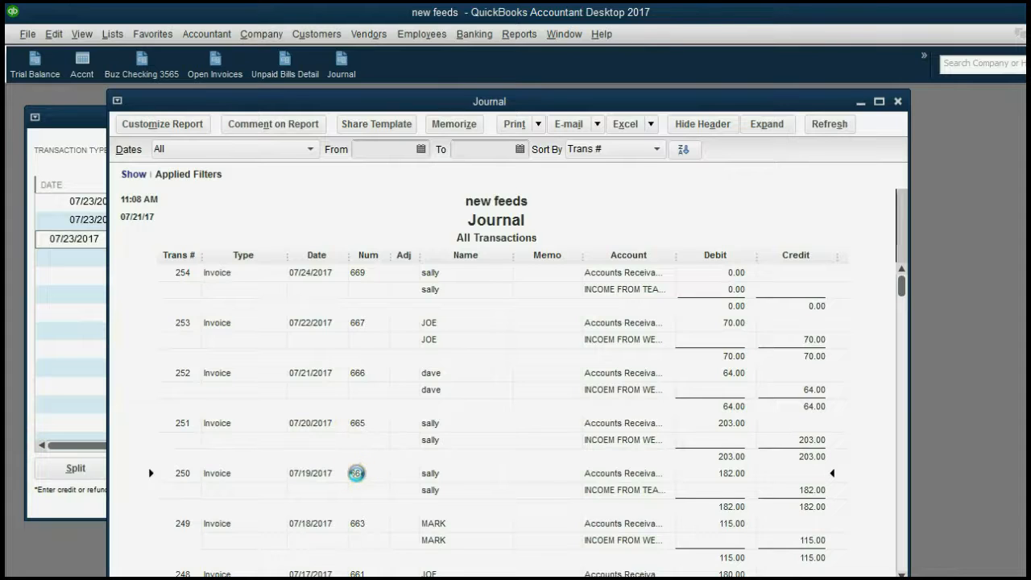
# Open invoice 664 from the Journal, close it, and scroll down to transaction 247
pyautogui.doubleClick(357, 473)
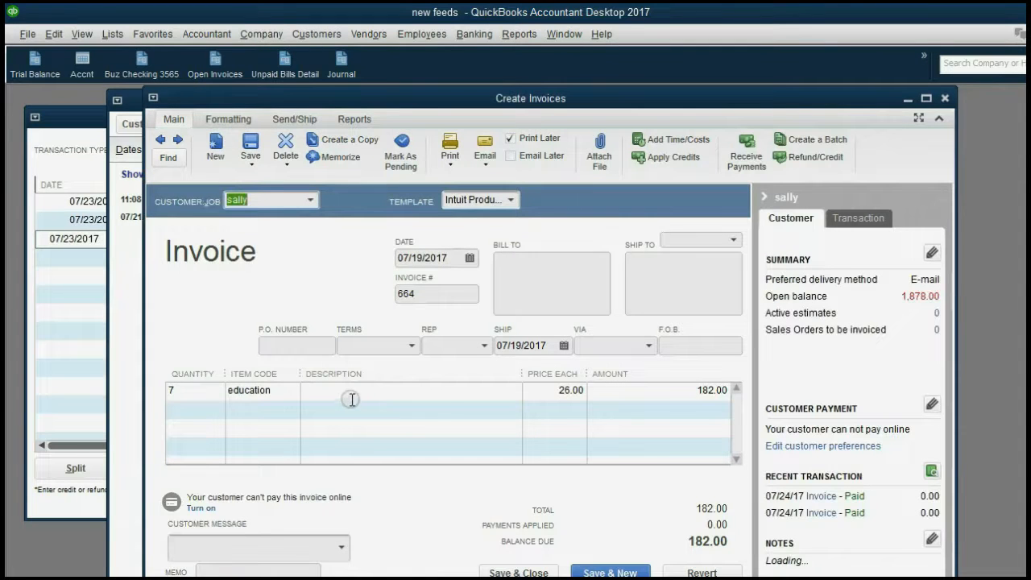
pyautogui.click(945, 99)
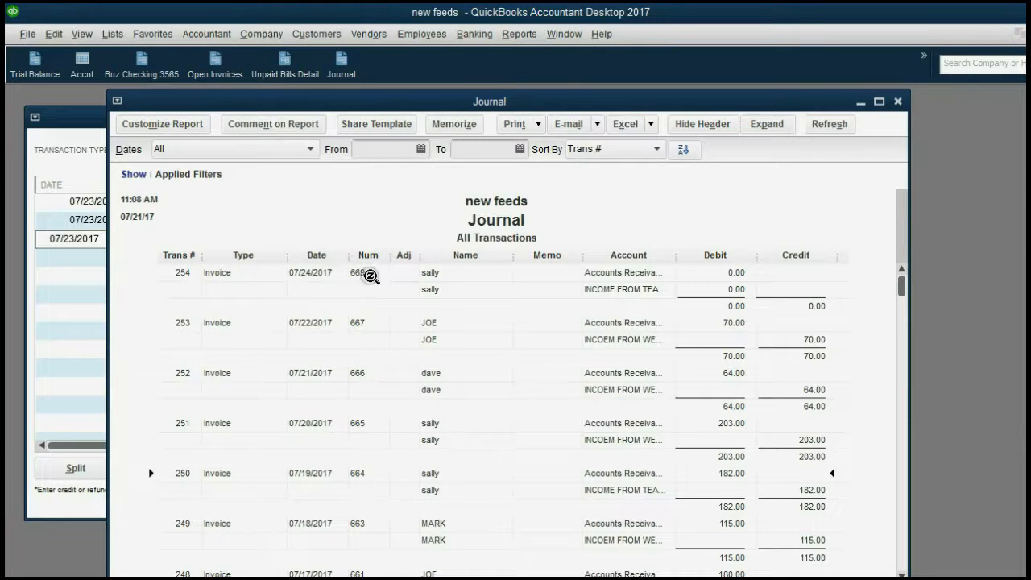
pyautogui.scroll(-3, 370, 278)
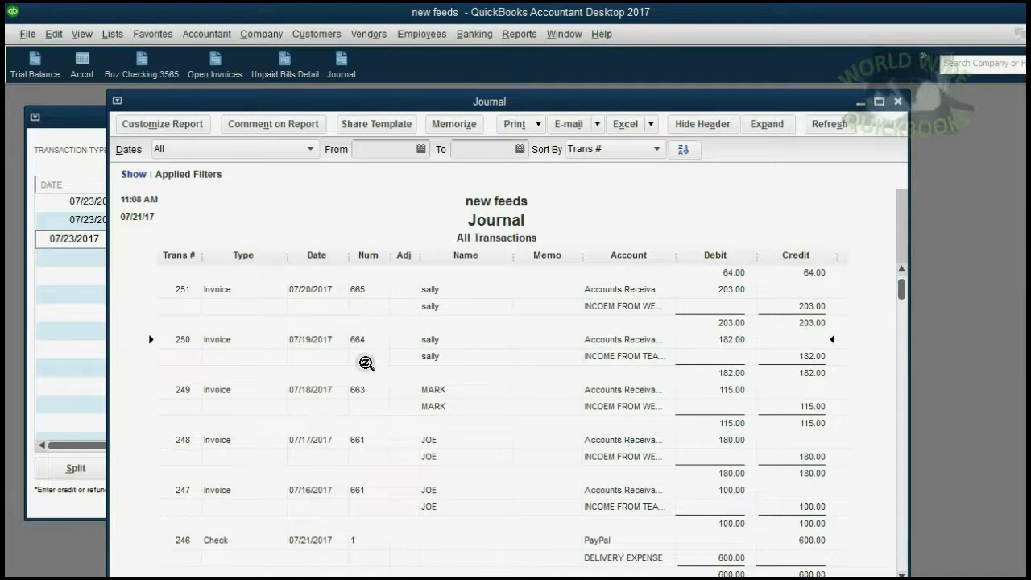
pyautogui.click(374, 491)
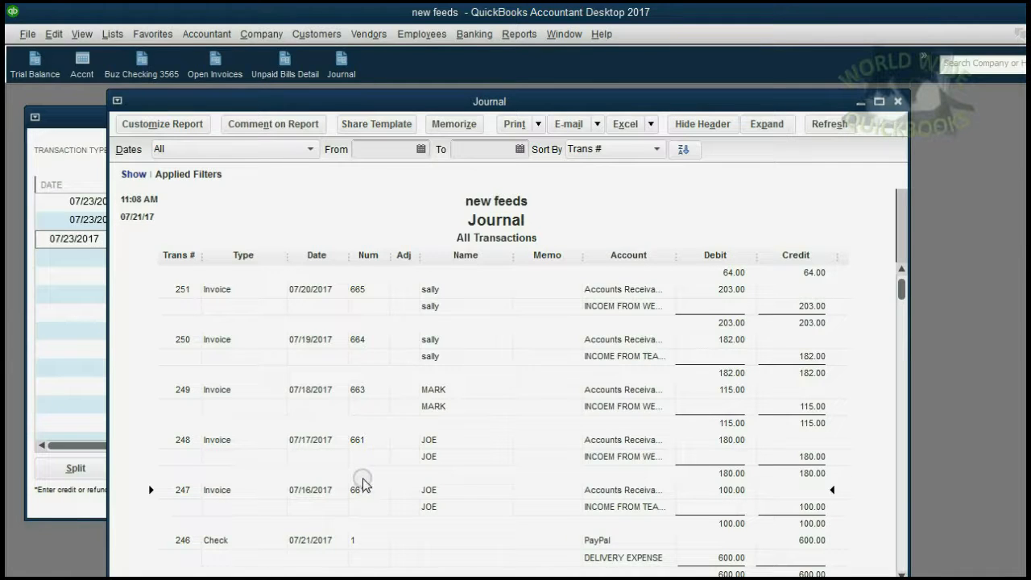
pyautogui.click(85, 360)
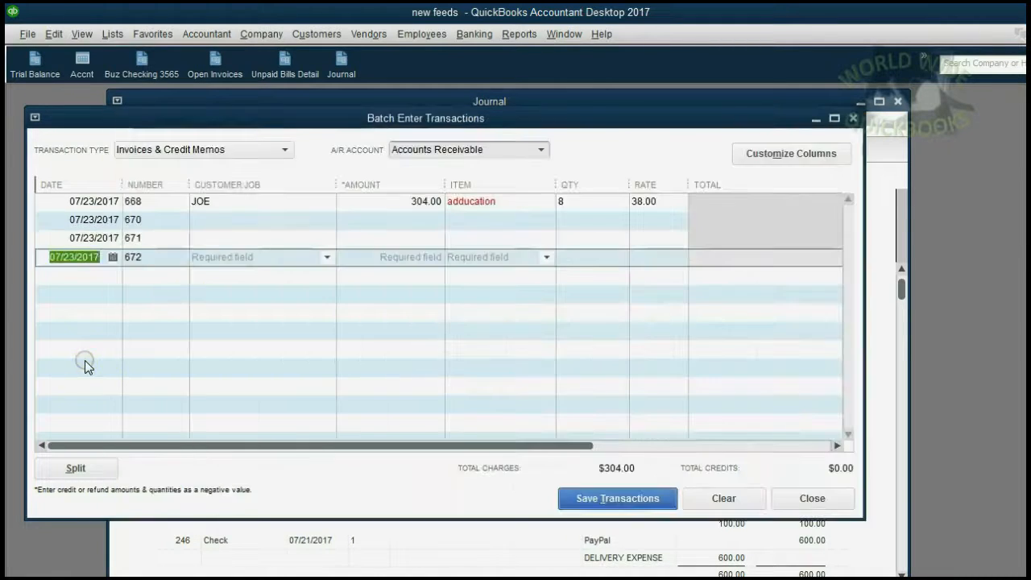
pyautogui.click(501, 202)
pyautogui.click(548, 203)
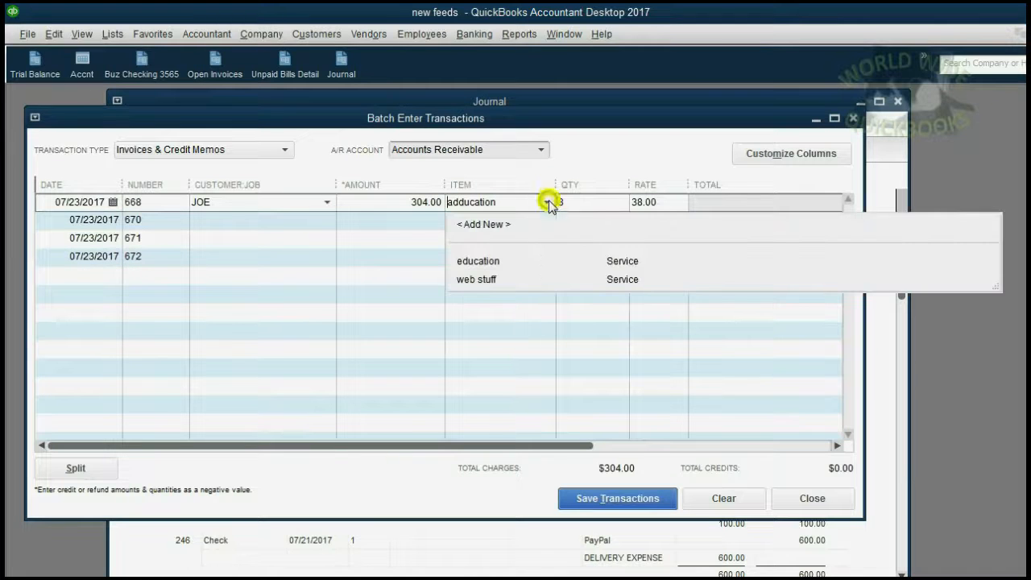
pyautogui.click(490, 293)
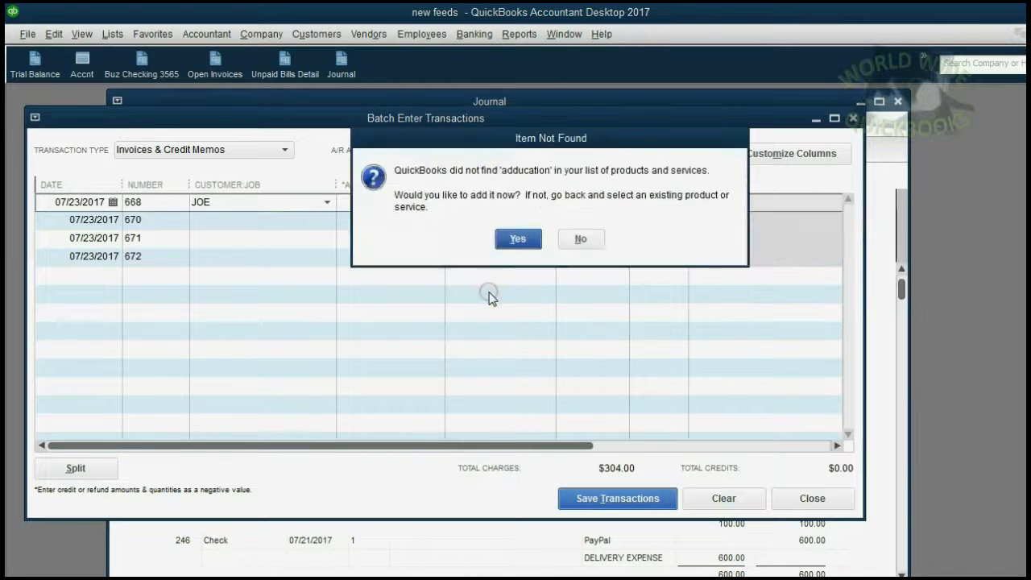
pyautogui.click(522, 240)
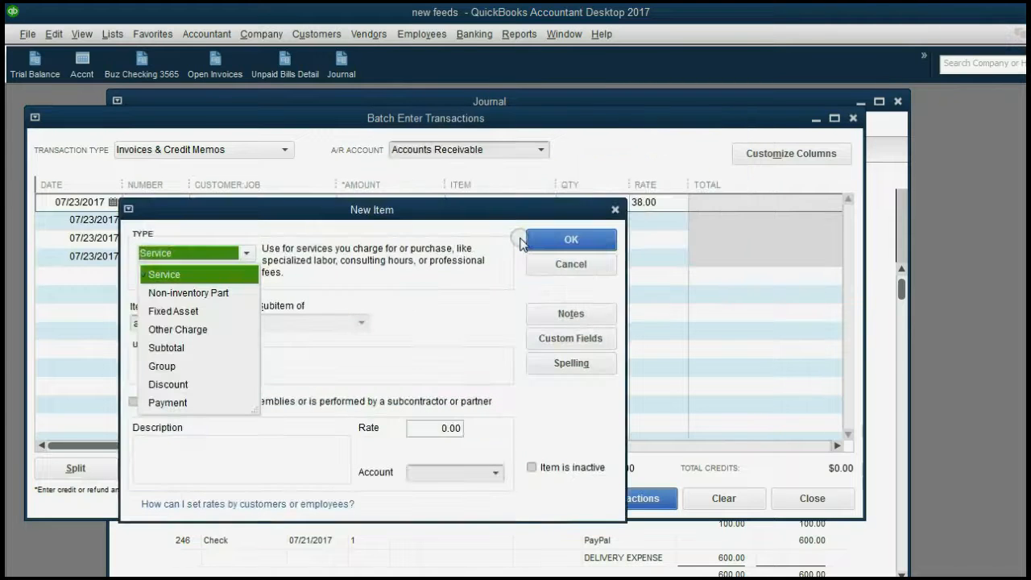
pyautogui.click(199, 275)
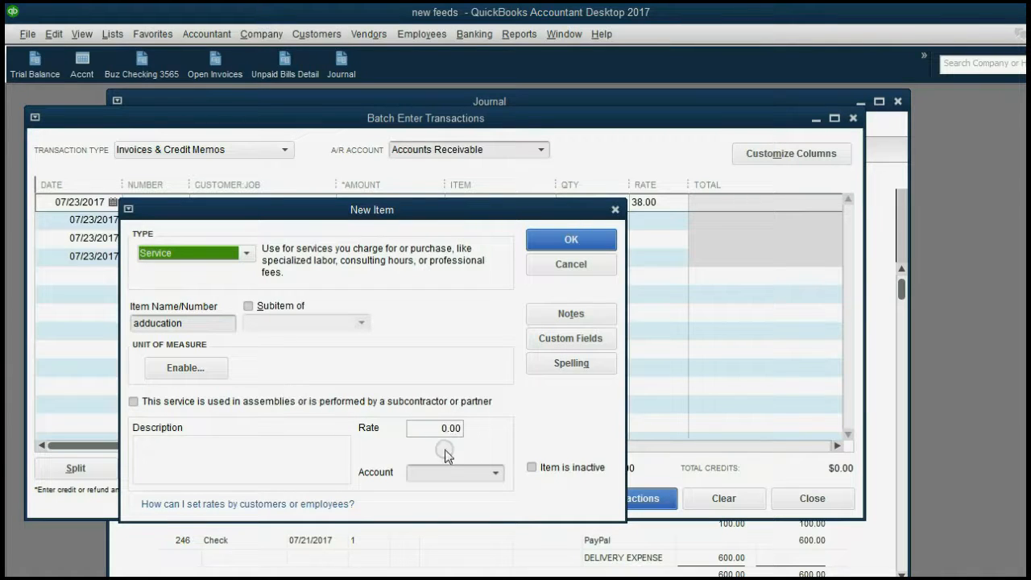
pyautogui.click(496, 476)
pyautogui.click(496, 477)
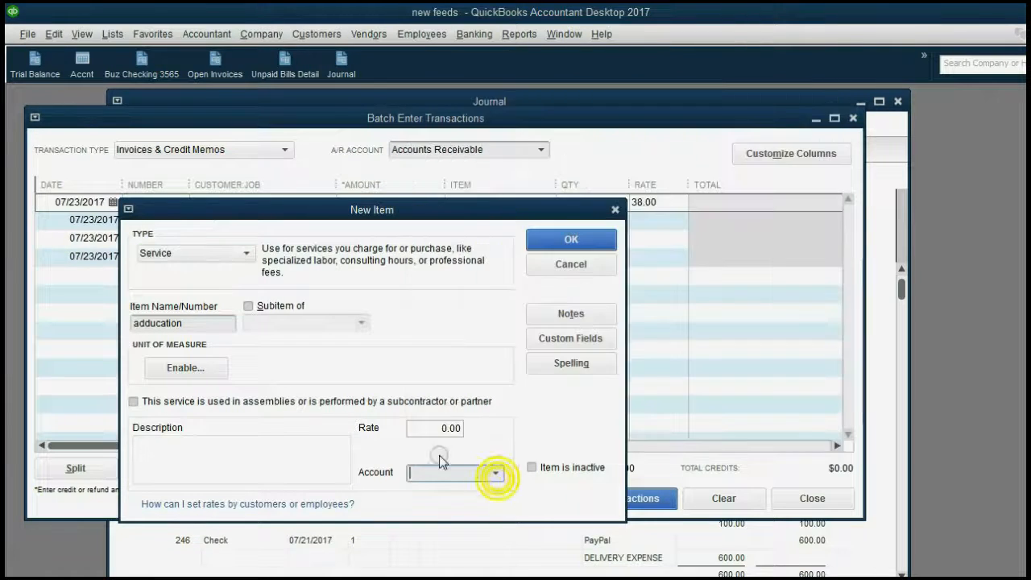
pyautogui.click(547, 264)
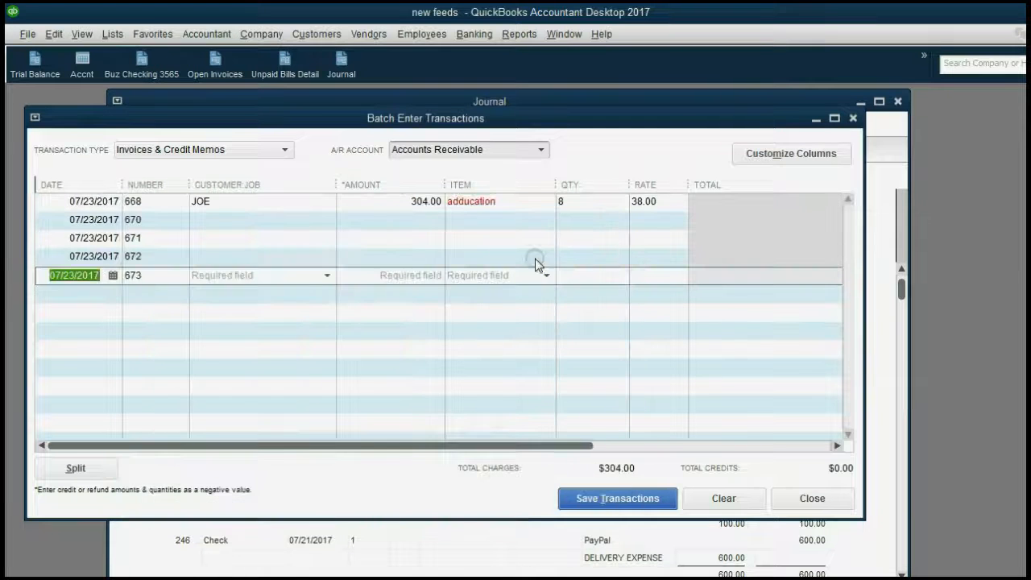
# Change row 668's item to 'edducation', decline adding it, and attempt saving the batch
pyautogui.click(380, 206)
pyautogui.moveTo(452, 204); pyautogui.dragTo(459, 203)
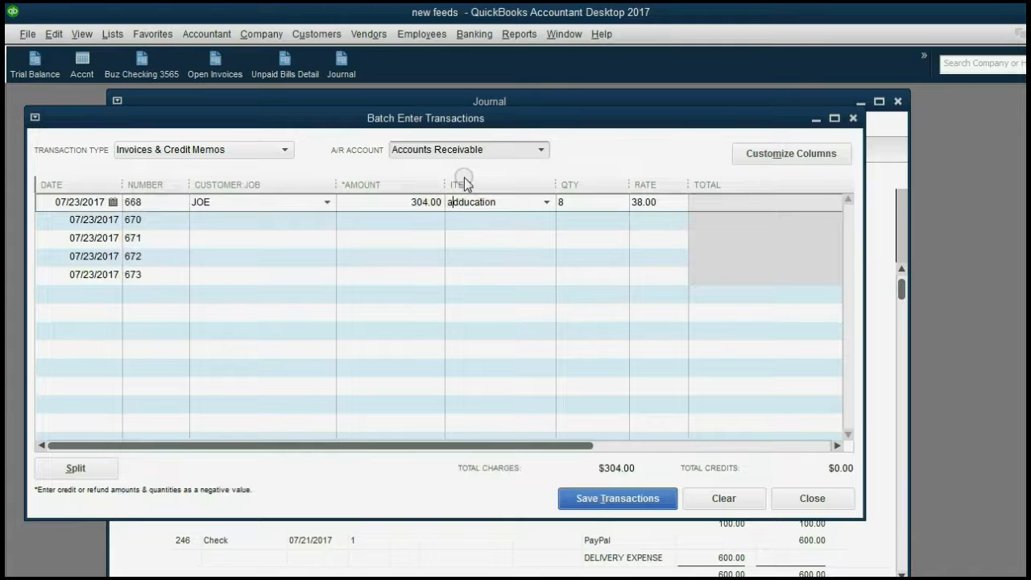
pyautogui.write('e')
pyautogui.press('Tab')
pyautogui.click(575, 239)
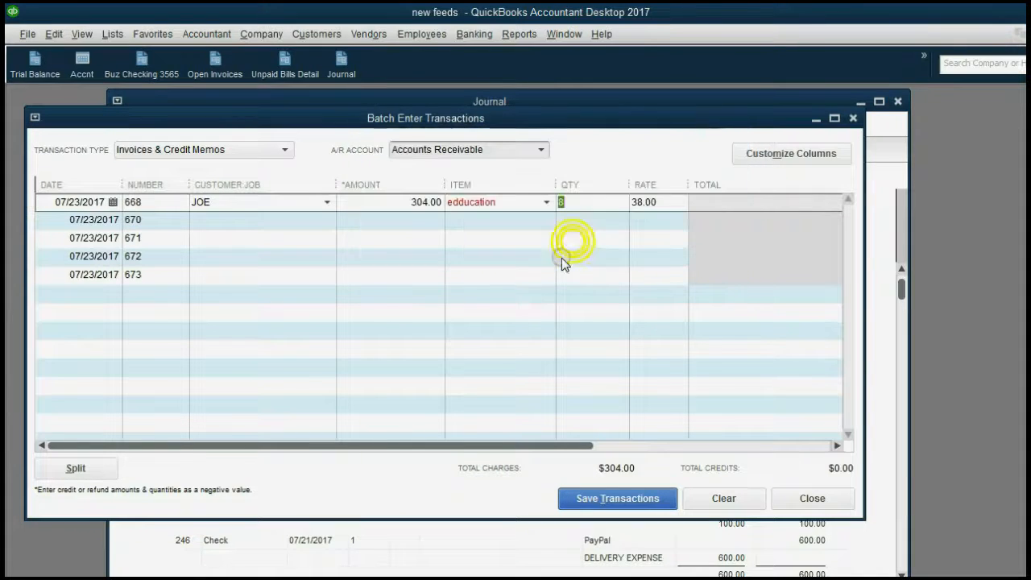
pyautogui.click(473, 221)
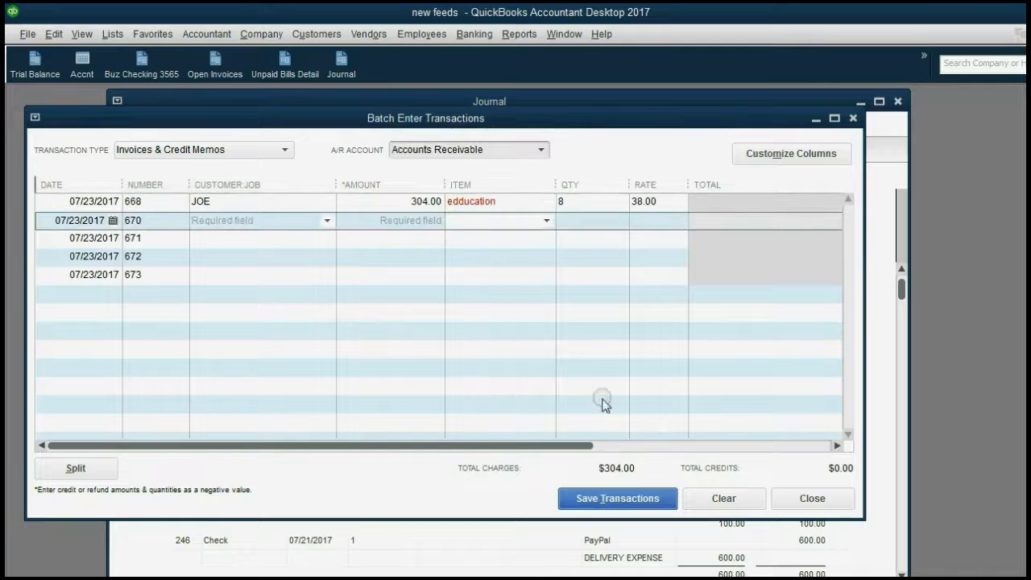
pyautogui.click(631, 496)
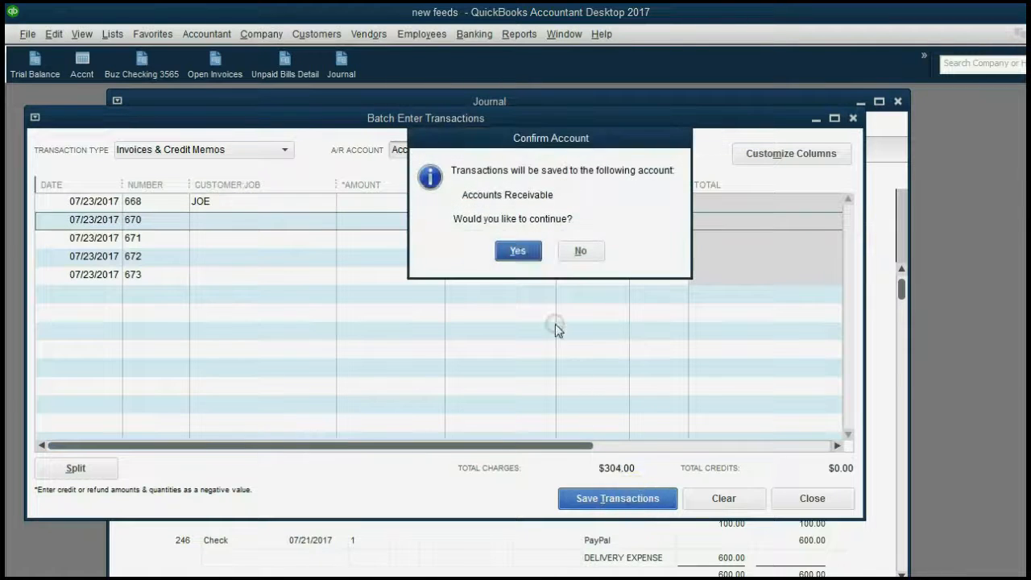
pyautogui.click(526, 251)
pyautogui.click(542, 225)
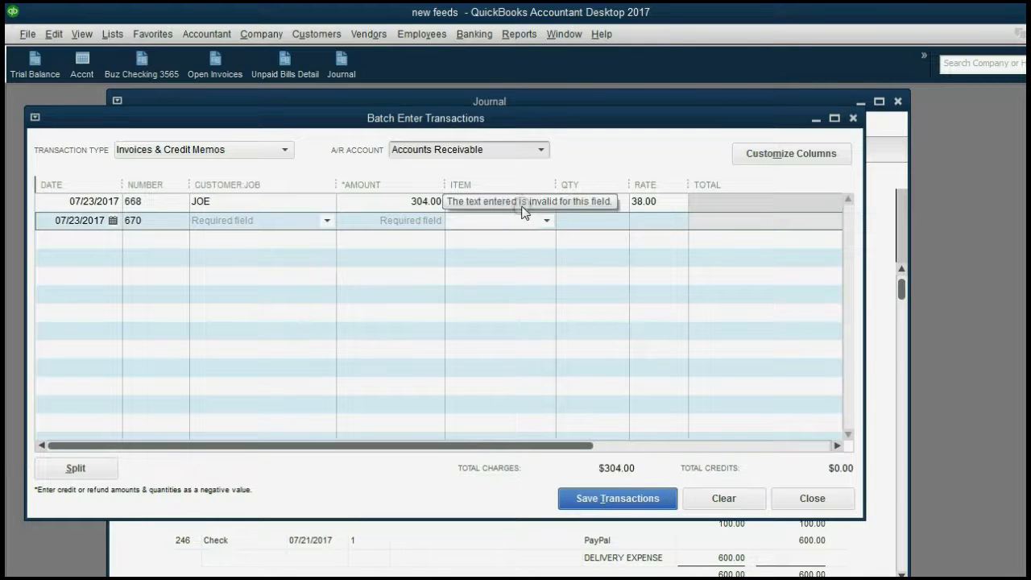
# Correct row 668's item to 'education', save it, and close batch entry to the Journal
pyautogui.click(522, 206)
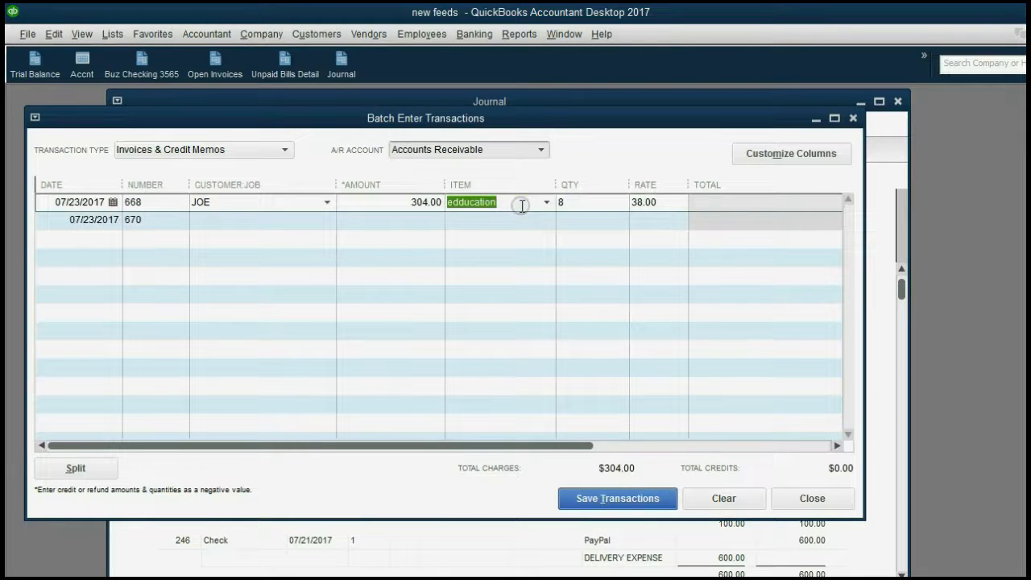
pyautogui.write('e')
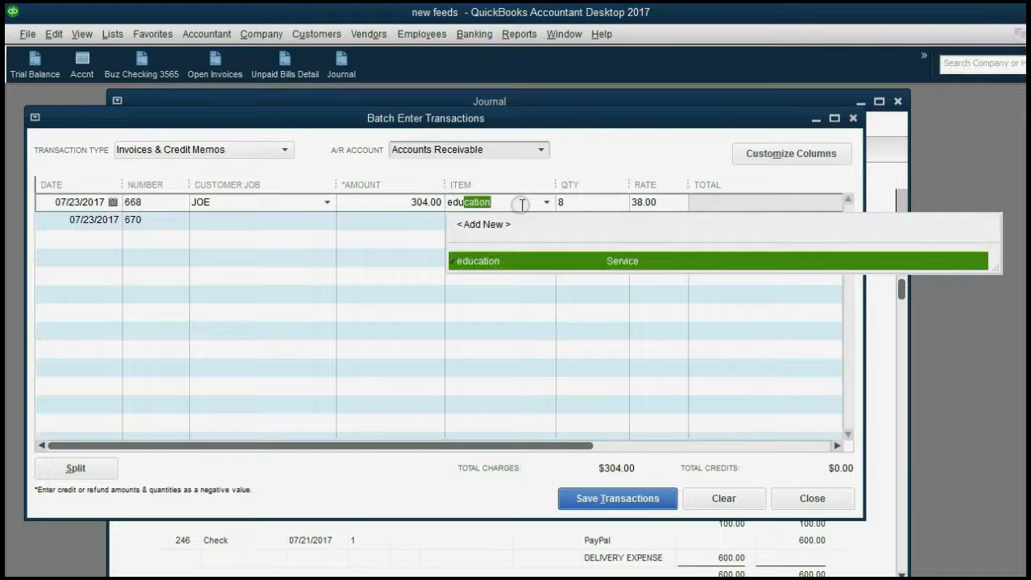
pyautogui.write('du')
pyautogui.press('Tab')
pyautogui.click(614, 498)
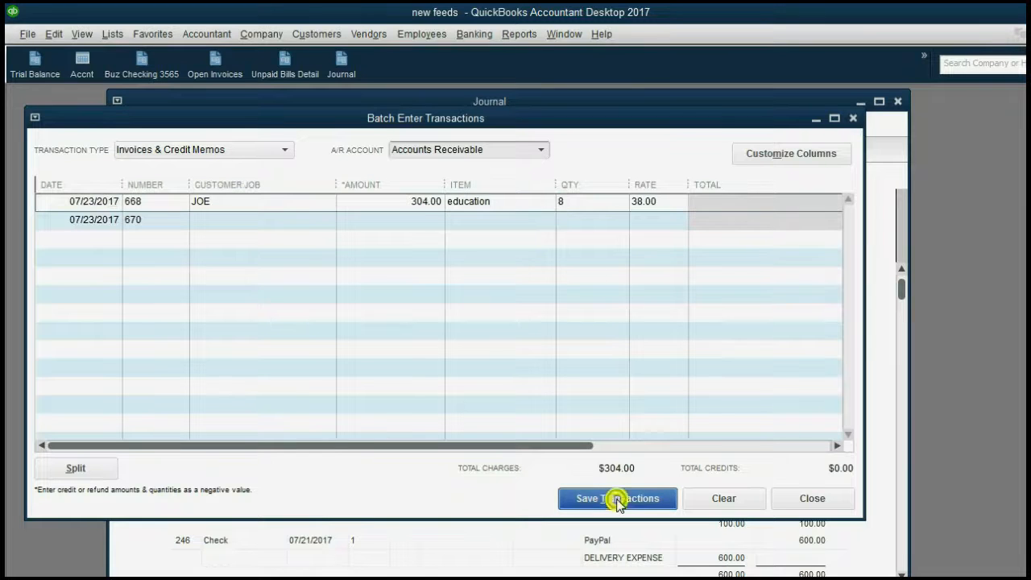
pyautogui.click(504, 250)
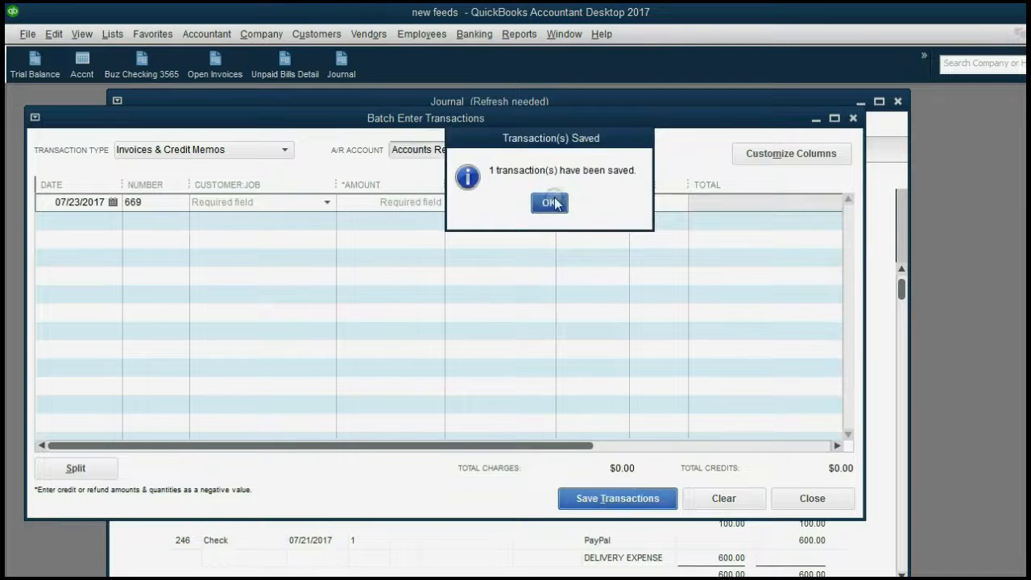
pyautogui.click(547, 203)
pyautogui.click(854, 118)
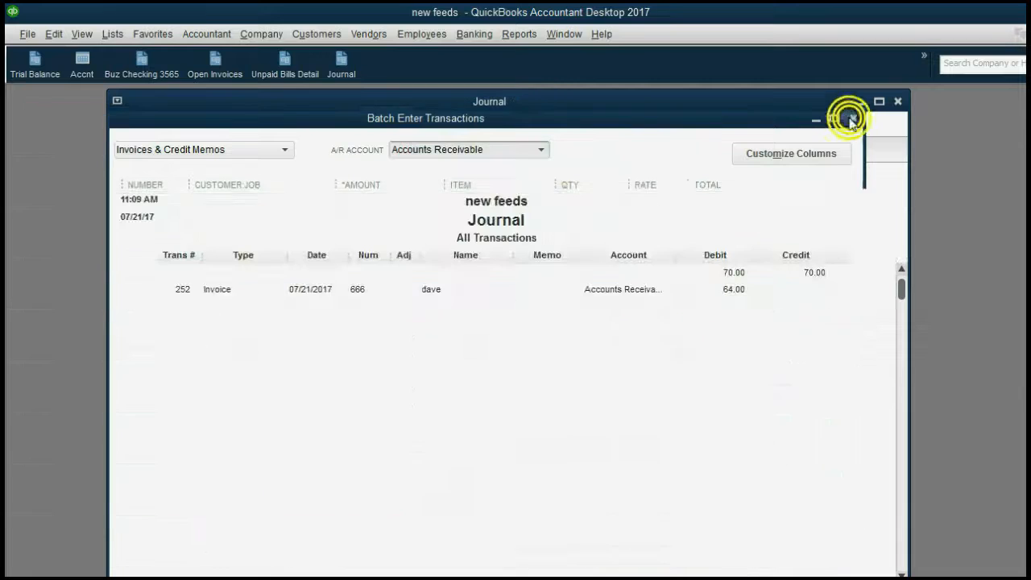
pyautogui.click(489, 284)
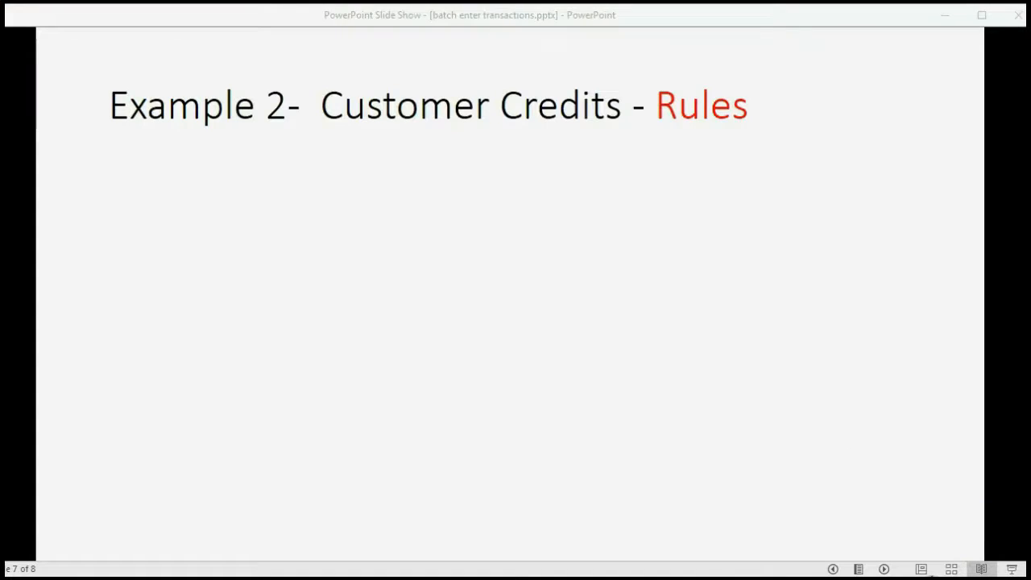
# Reveal the negative-rate and negative-amount credit rules on slide 7, then return to Excel
pyautogui.click(885, 569)
pyautogui.click(885, 569)
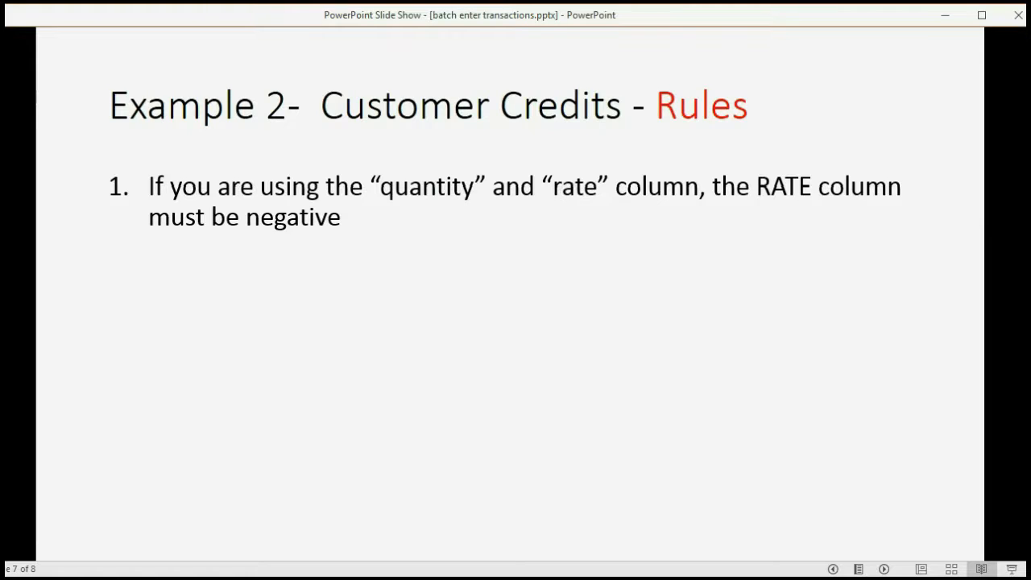
pyautogui.click(914, 269)
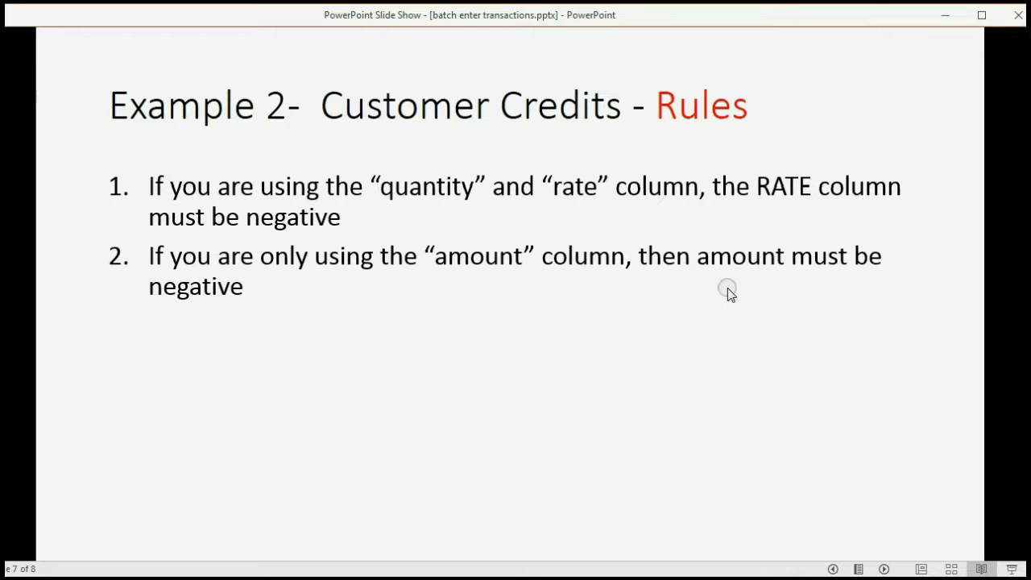
pyautogui.click(548, 579)
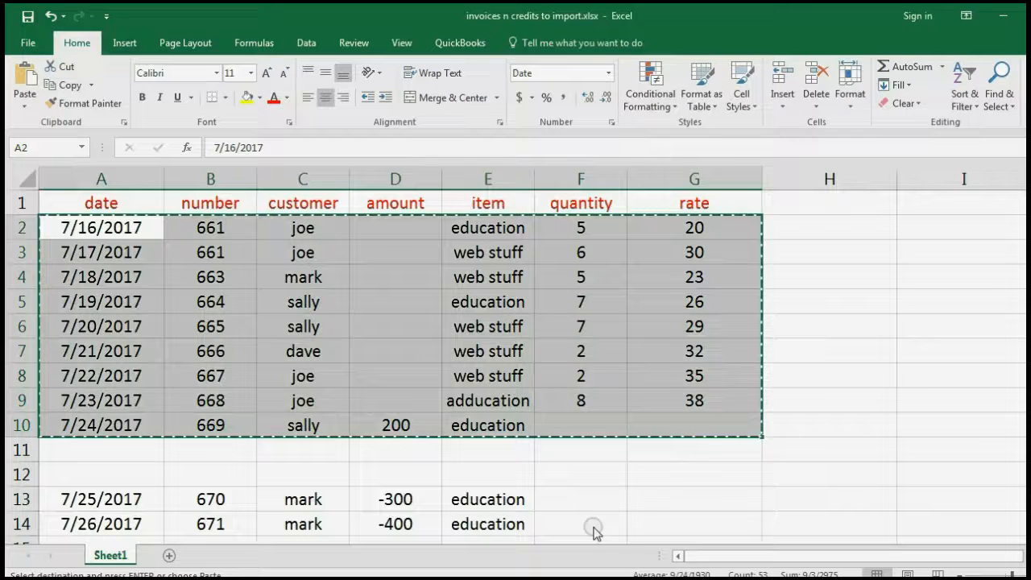
# Cancel the pending copy of the invoice rows and scroll to the credit rows
pyautogui.click(935, 327)
pyautogui.press('Escape')
pyautogui.scroll(-1, 900, 393)
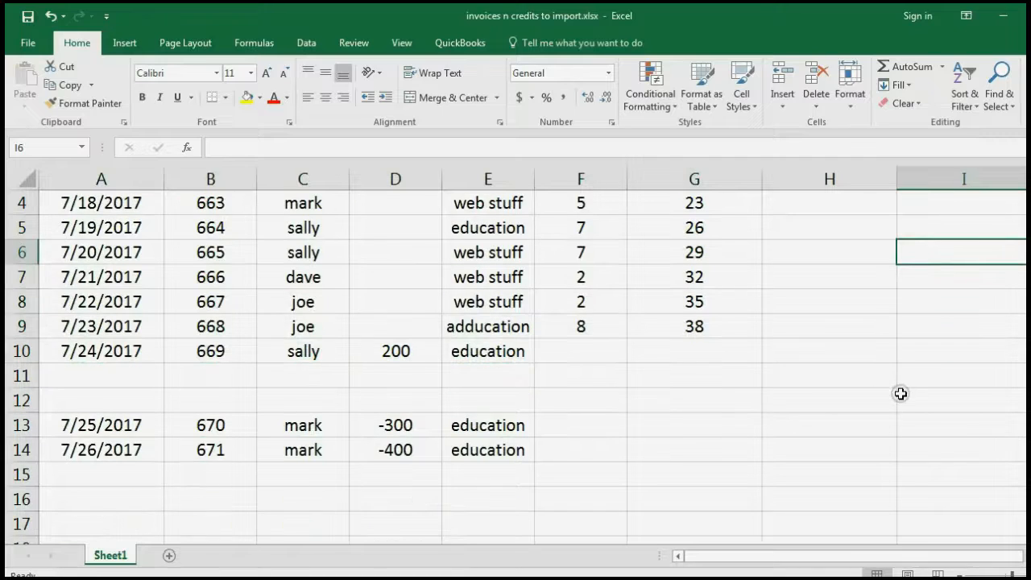
pyautogui.scroll(1, 901, 394)
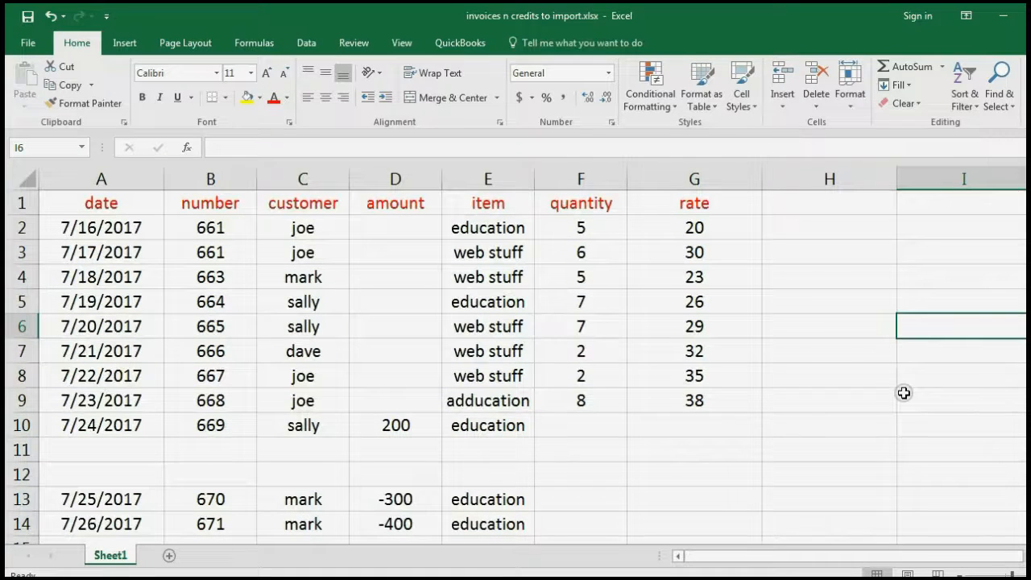
pyautogui.scroll(-1, 830, 378)
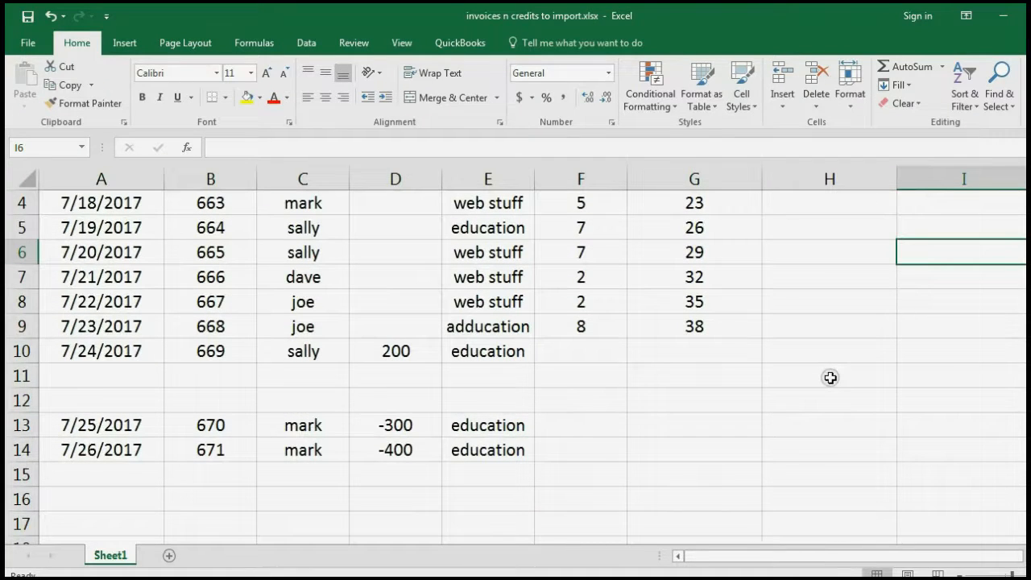
pyautogui.scroll(1, 431, 445)
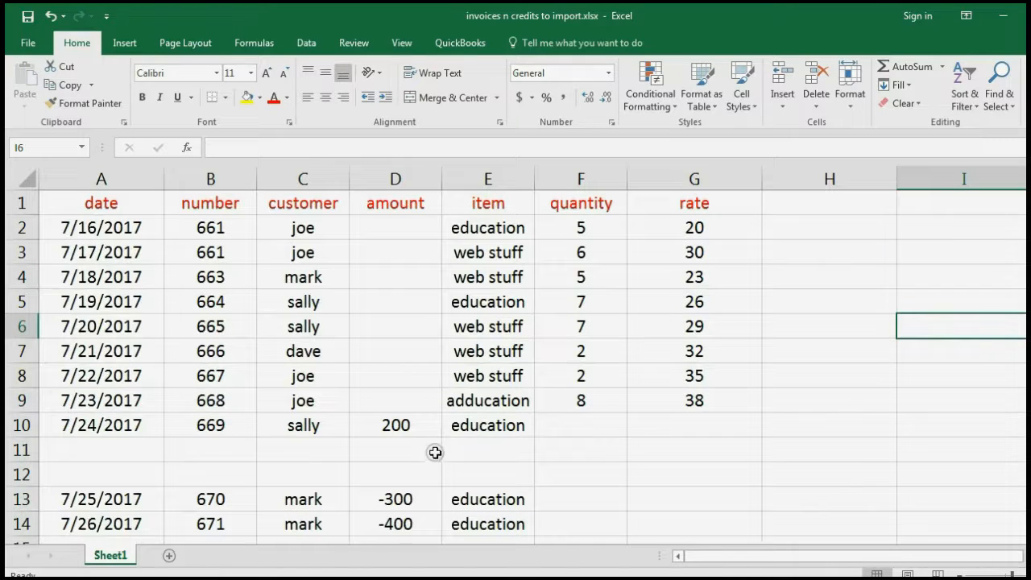
pyautogui.scroll(-1, 433, 457)
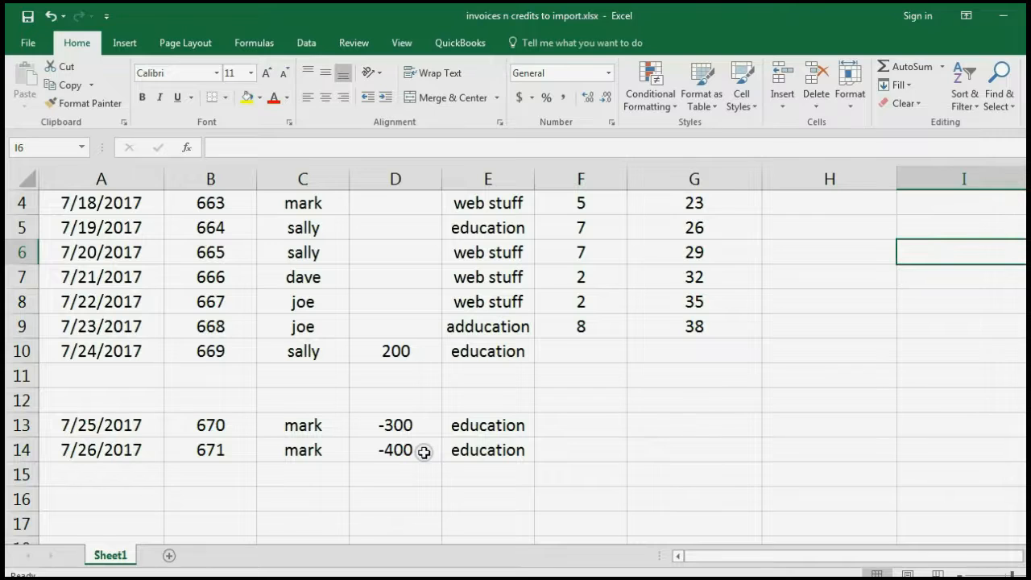
# Point out the blank quantity and rate cells, then copy credit rows A13:E14
pyautogui.click(575, 421)
pyautogui.click(569, 452)
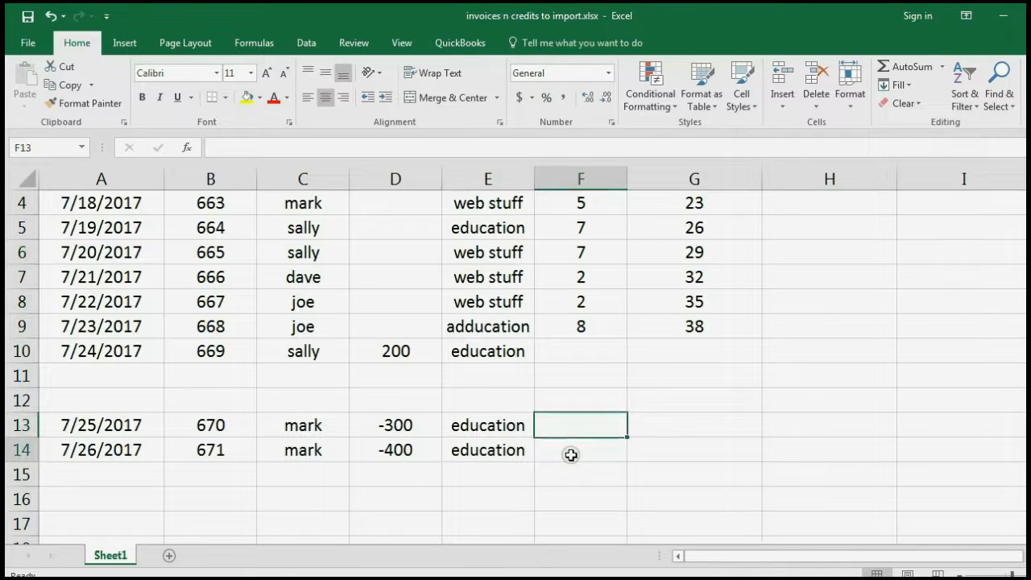
pyautogui.click(642, 431)
pyautogui.click(656, 451)
pyautogui.click(597, 425)
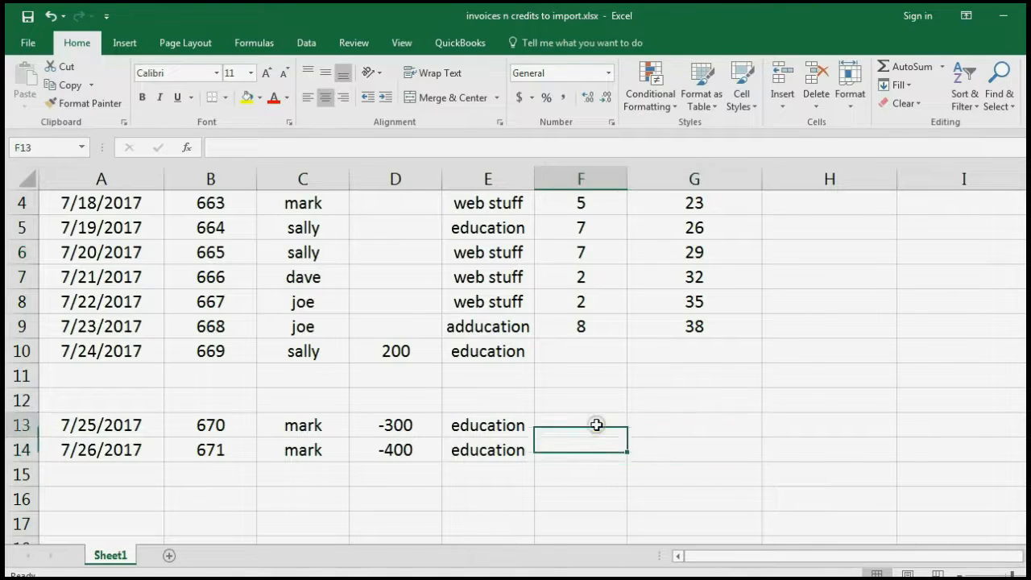
pyautogui.click(663, 423)
pyautogui.click(661, 452)
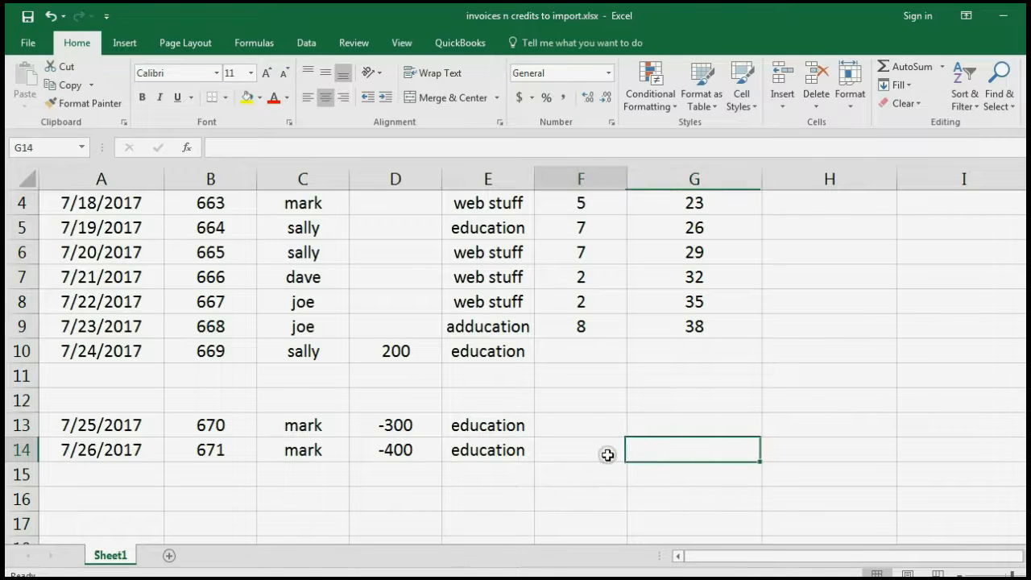
pyautogui.click(603, 425)
pyautogui.click(665, 443)
pyautogui.click(669, 429)
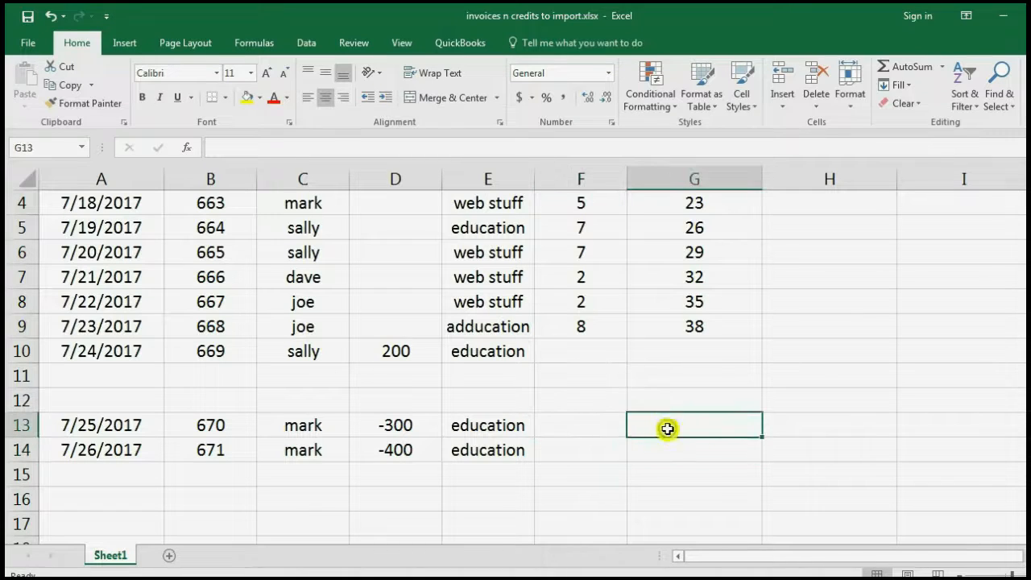
pyautogui.click(601, 448)
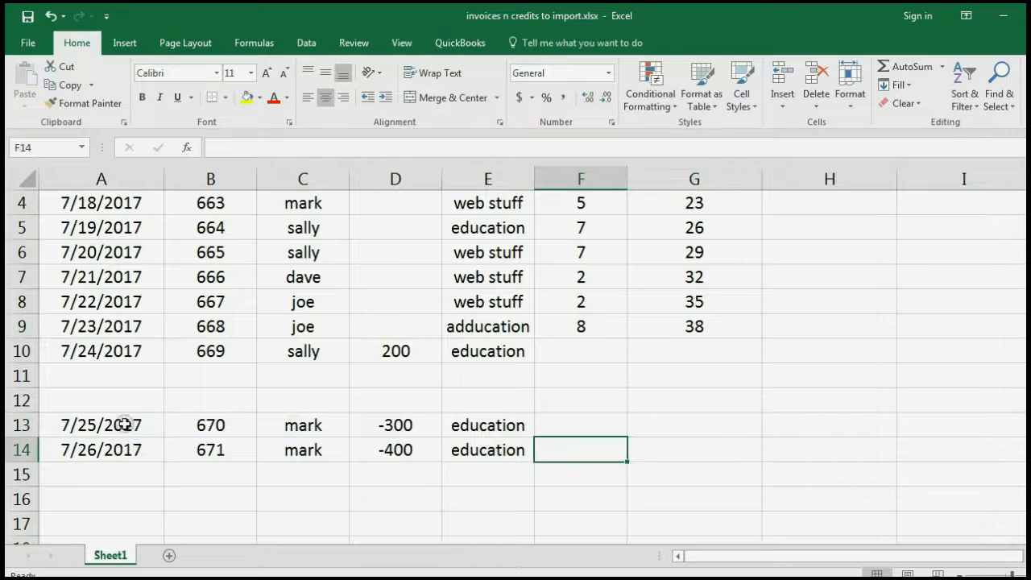
pyautogui.moveTo(124, 424); pyautogui.dragTo(457, 452)
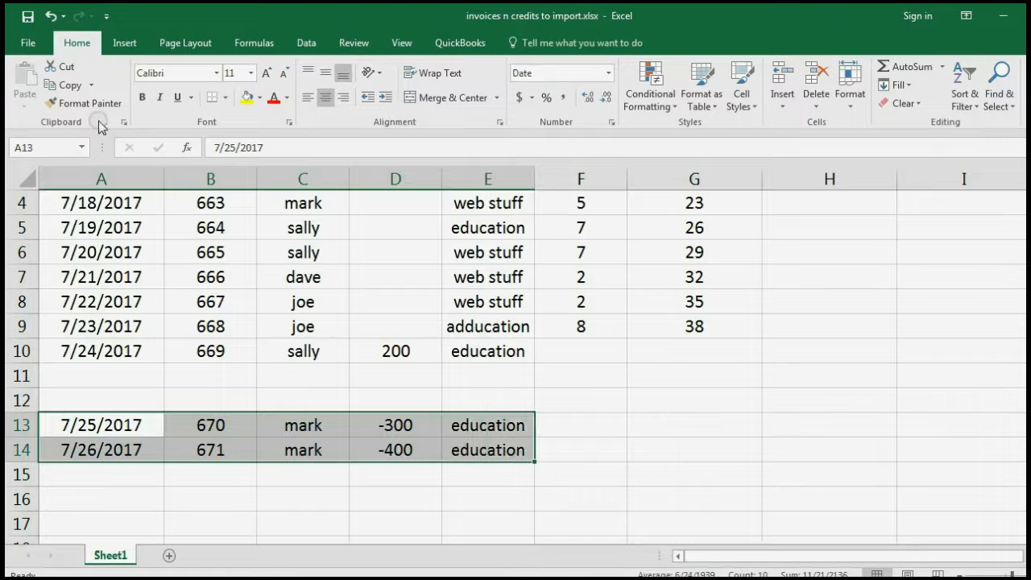
pyautogui.click(64, 85)
# Close the Journal and open Batch Enter Transactions for Invoices & Credit Memos
pyautogui.hotkey('alt', 'Tab')
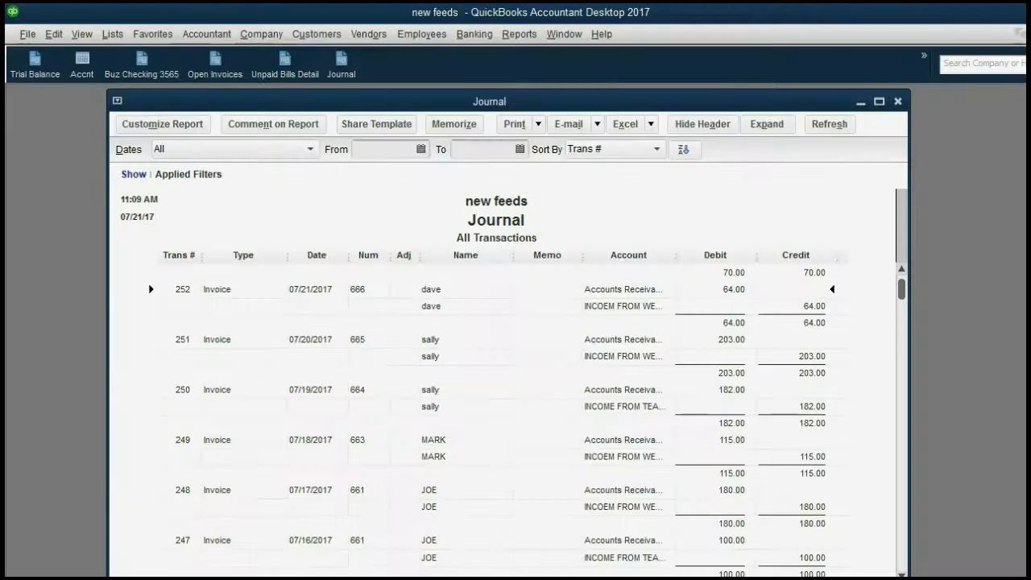
pyautogui.press('Escape')
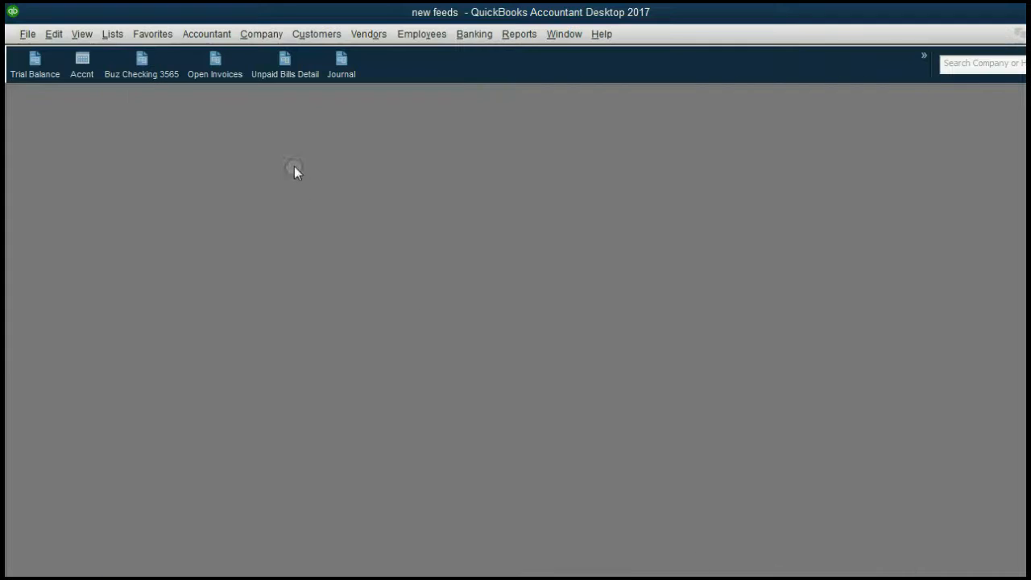
pyautogui.click(221, 35)
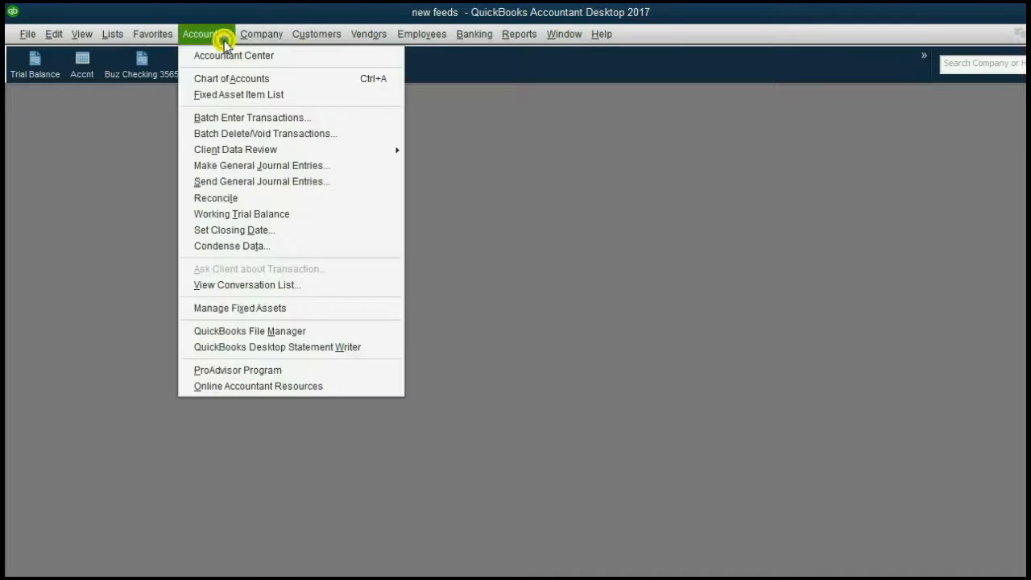
pyautogui.click(234, 119)
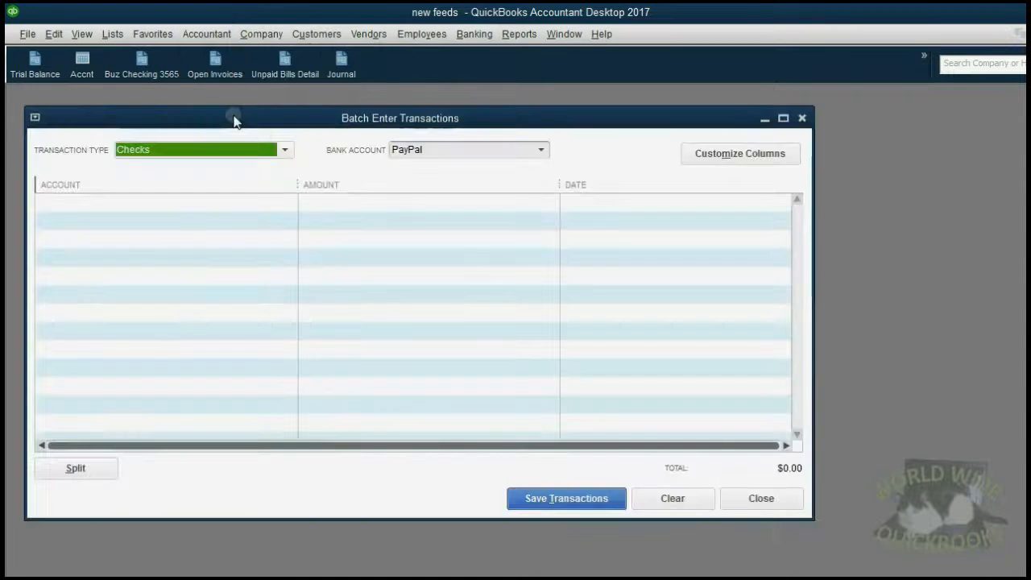
pyautogui.click(233, 151)
pyautogui.click(213, 244)
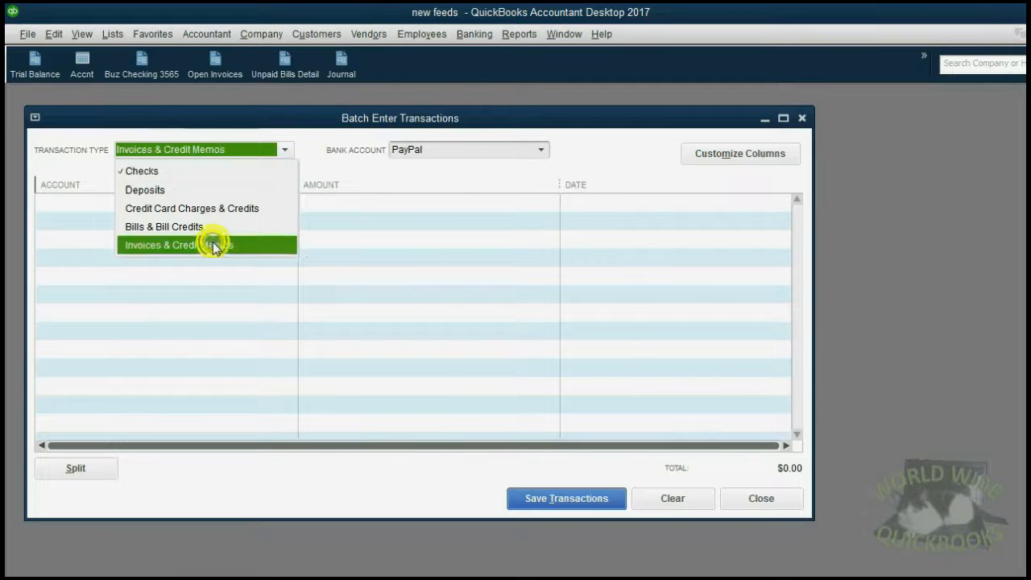
# Clear the suggested number 669 and paste the two credit rows into the first row
pyautogui.click(99, 201)
pyautogui.click(142, 203)
pyautogui.doubleClick(142, 202)
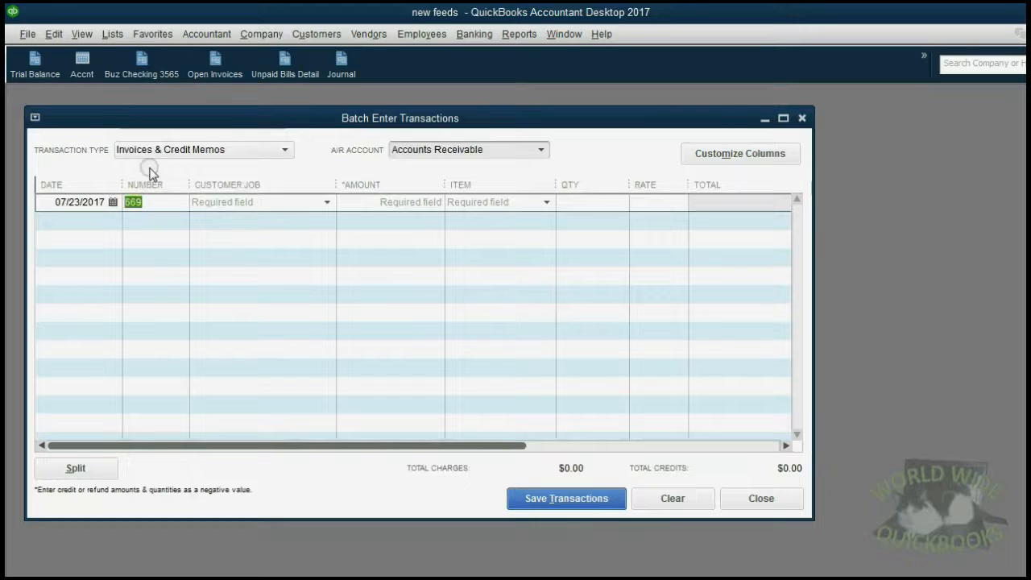
pyautogui.press('BackSpace')
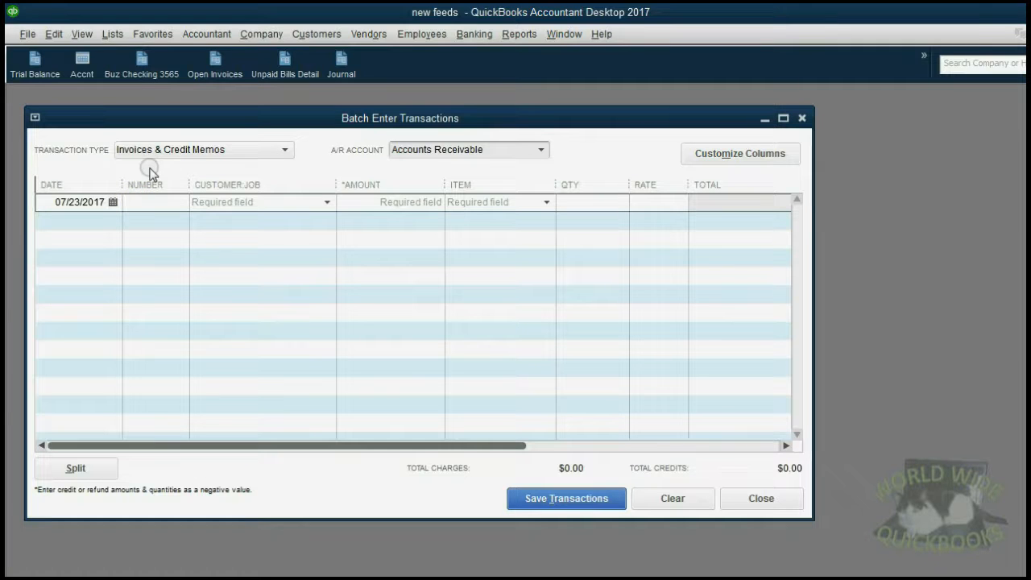
pyautogui.doubleClick(97, 202)
pyautogui.rightClick(95, 206)
pyautogui.click(121, 269)
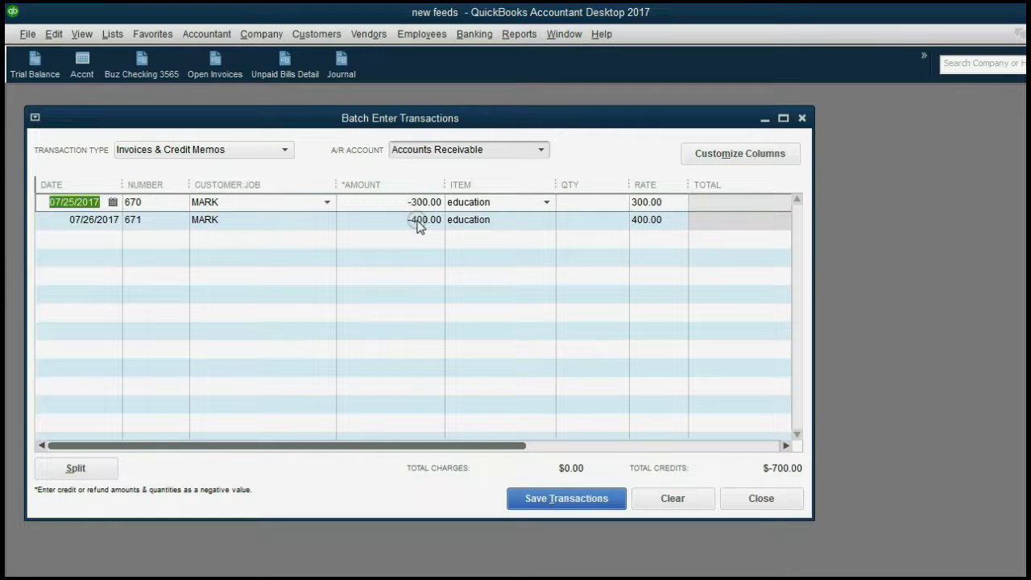
# Save the credit memos 670 and 671, totalling -700.00, to Accounts Receivable
pyautogui.click(531, 499)
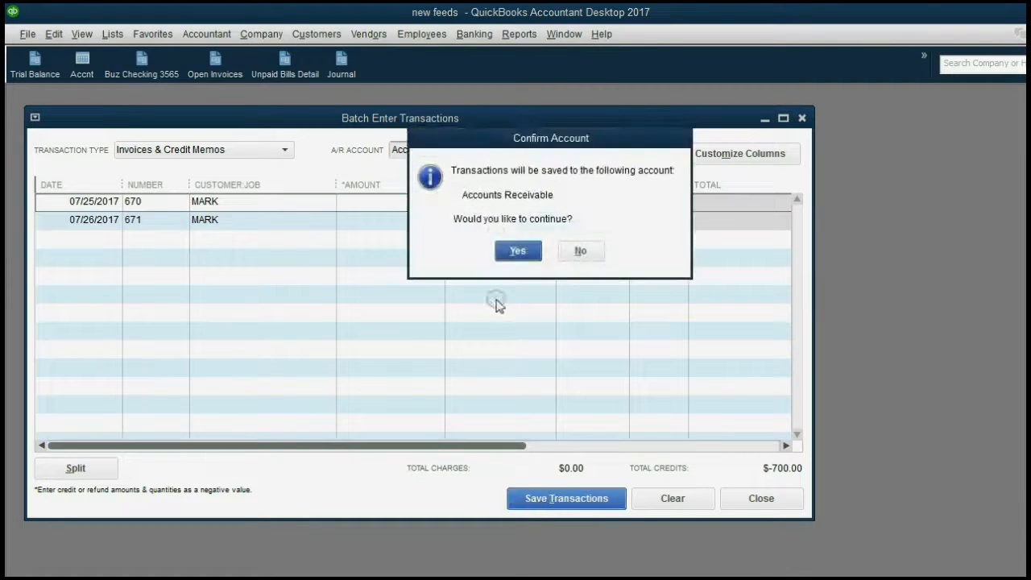
pyautogui.click(519, 248)
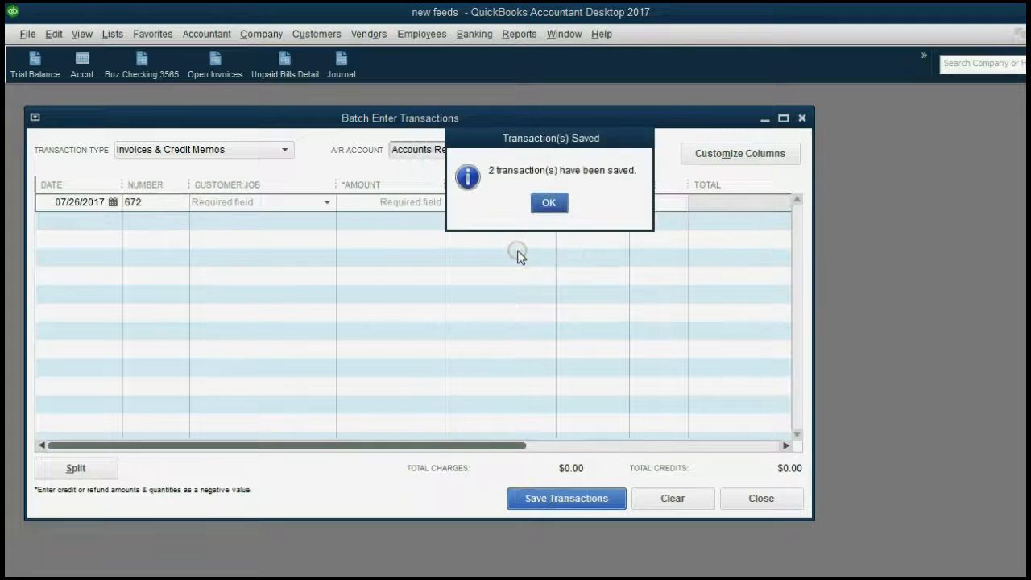
pyautogui.click(547, 206)
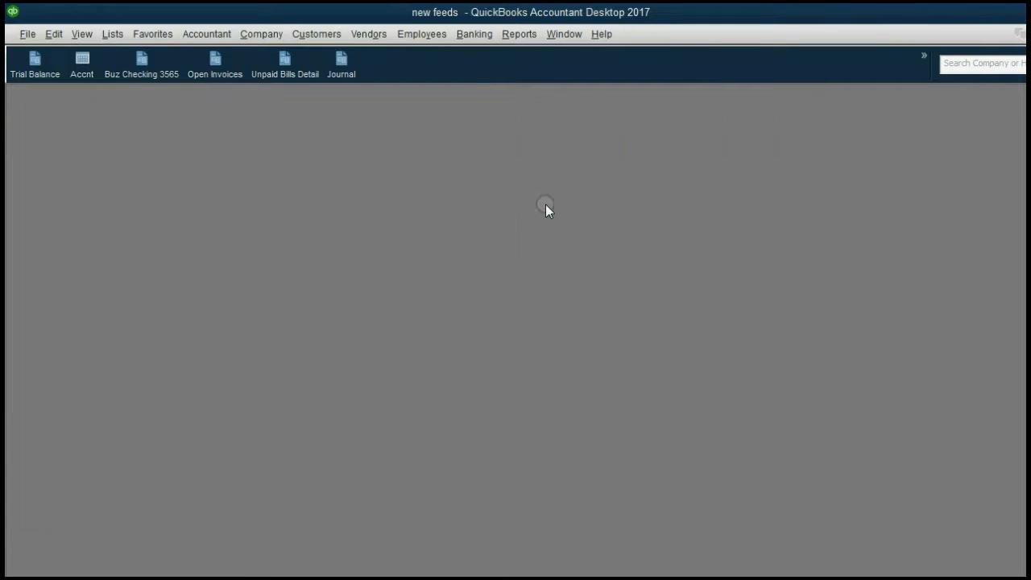
# In the Journal, compare credit memo transactions 256 and 257, then open credit memo 671
pyautogui.click(339, 72)
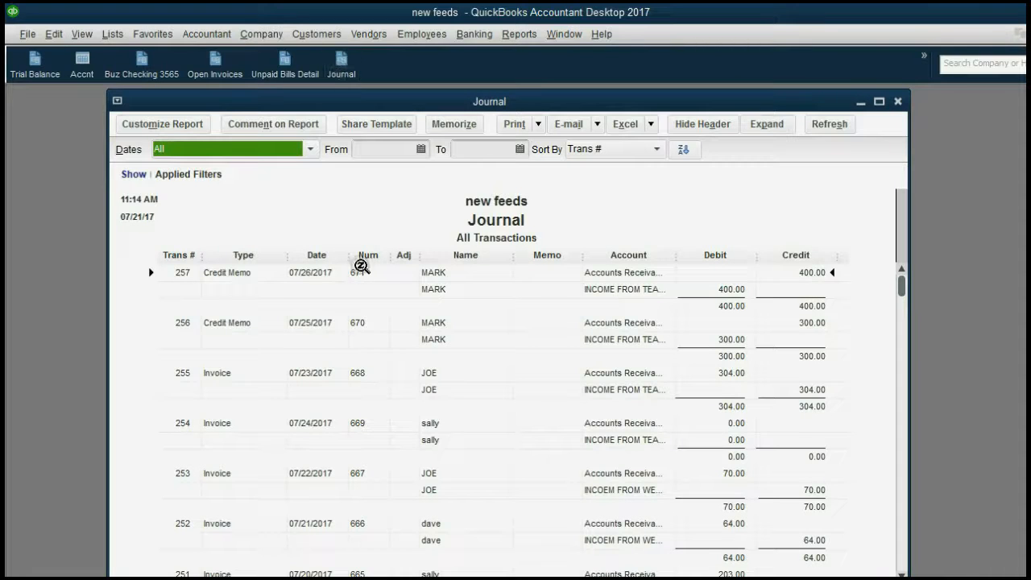
pyautogui.click(369, 270)
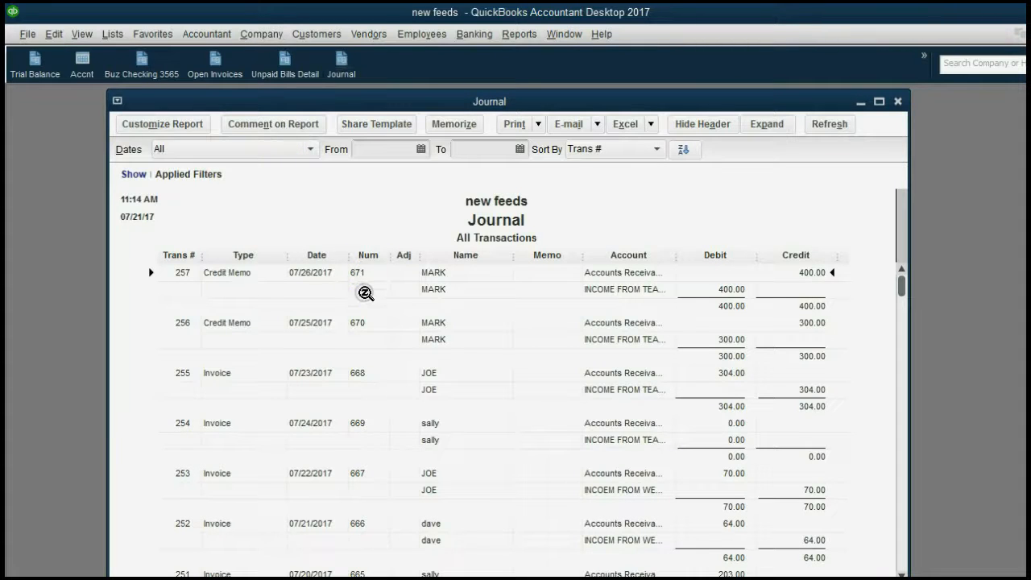
pyautogui.click(365, 315)
pyautogui.click(244, 276)
pyautogui.click(230, 322)
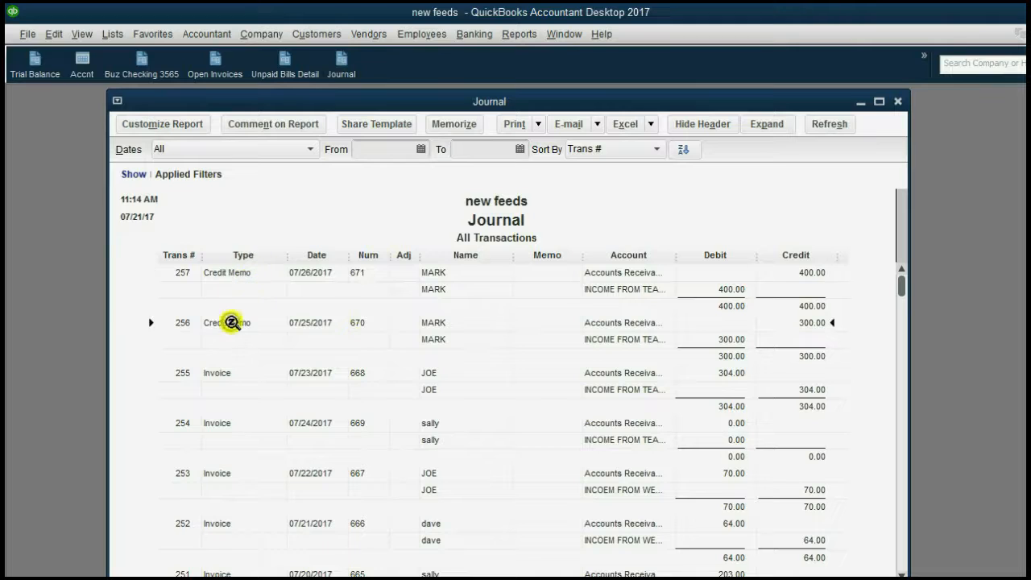
pyautogui.click(236, 278)
pyautogui.click(231, 322)
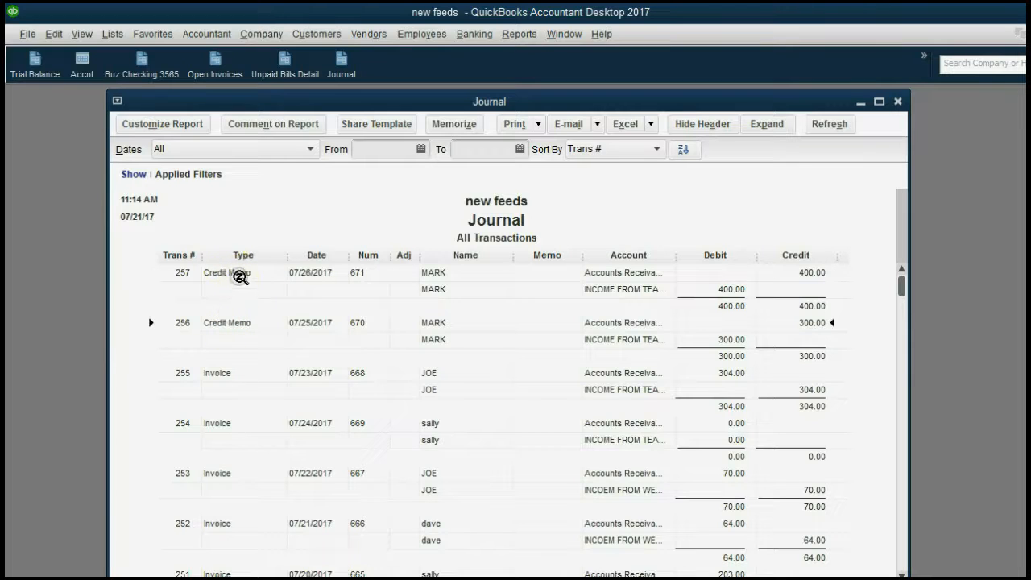
pyautogui.click(239, 275)
pyautogui.doubleClick(239, 275)
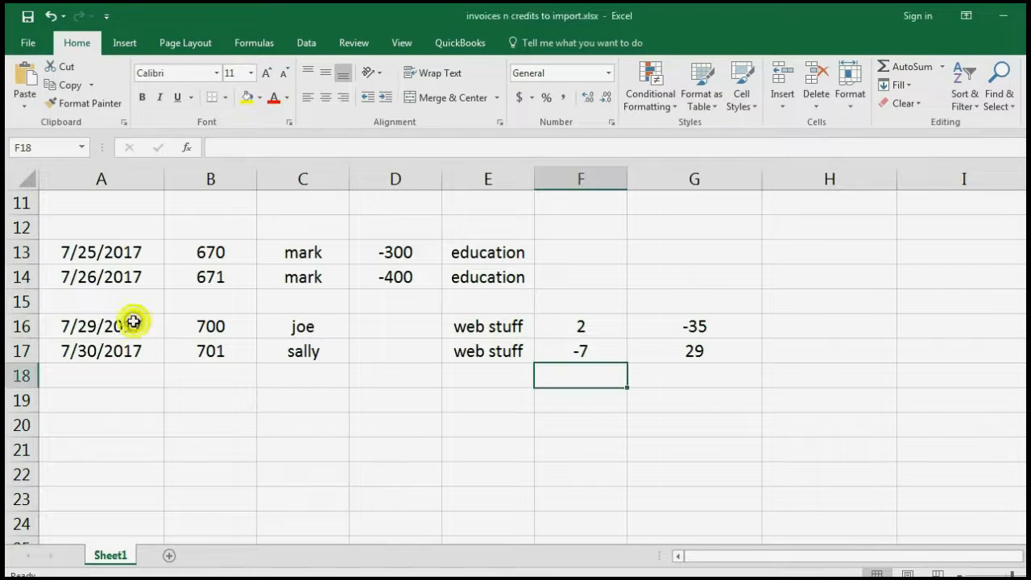
# Select the two web stuff entries in rows 16–17 and cancel the earlier pending copy
pyautogui.moveTo(136, 325); pyautogui.dragTo(668, 352)
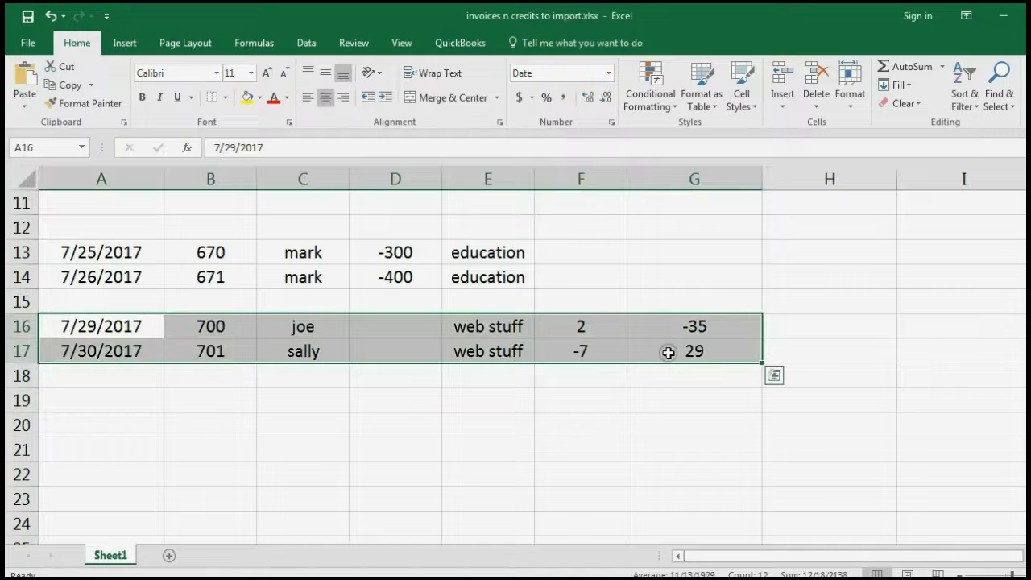
pyautogui.click(683, 329)
pyautogui.scroll(4, 713, 326)
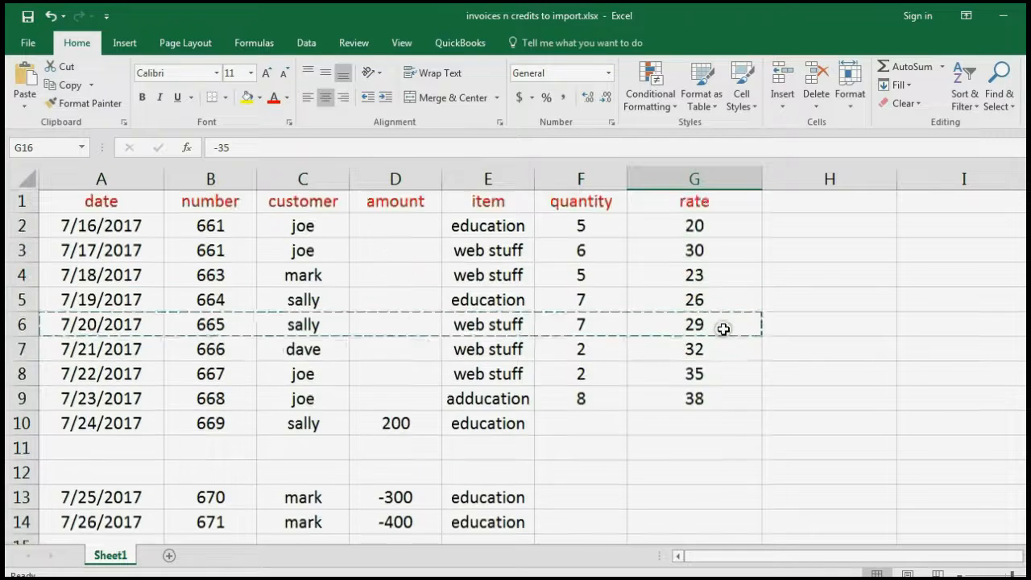
pyautogui.scroll(-3, 717, 331)
pyautogui.press('Escape')
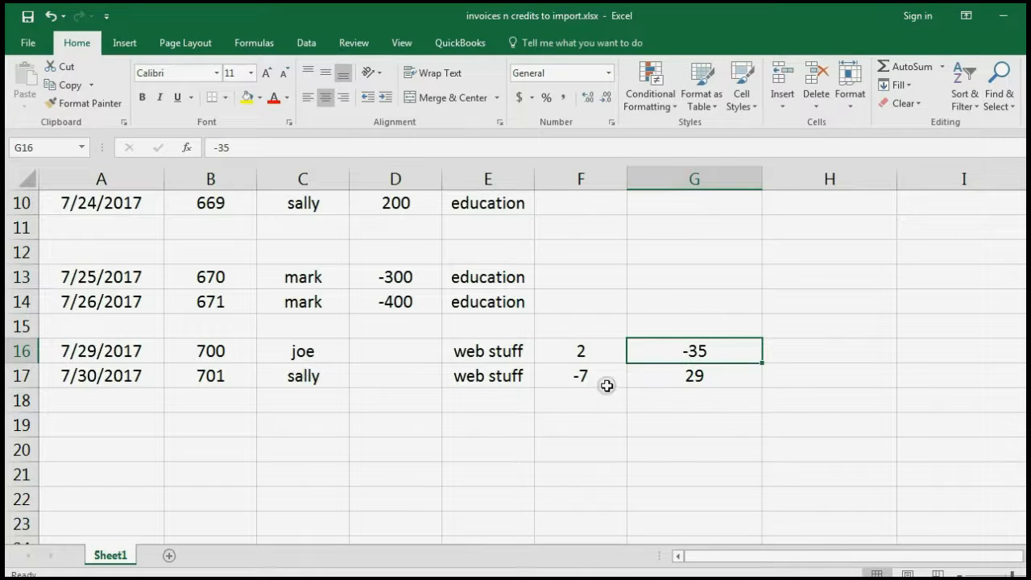
# Copy A16:G17, then close the credit memo and Journal windows in QuickBooks
pyautogui.click(603, 385)
pyautogui.scroll(3, 604, 382)
pyautogui.scroll(-2, 597, 324)
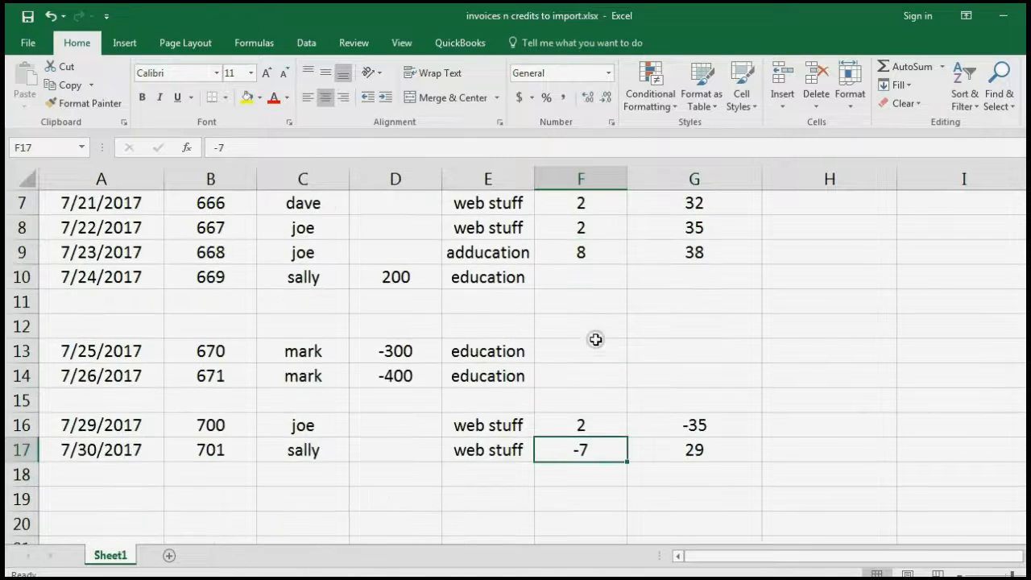
pyautogui.click(143, 428)
pyautogui.moveTo(143, 428); pyautogui.dragTo(650, 450)
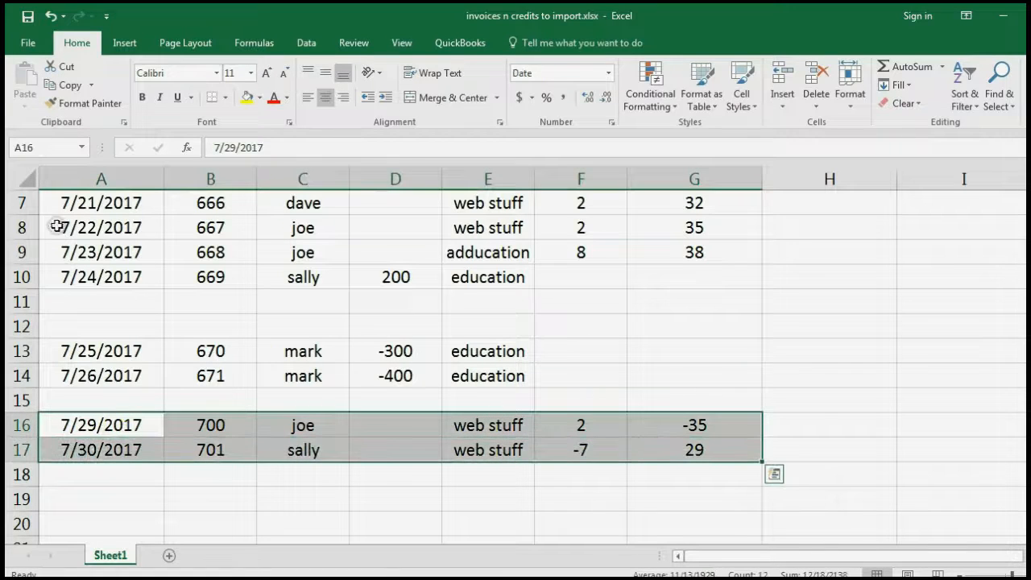
pyautogui.click(64, 85)
pyautogui.hotkey('alt', 'Tab')
pyautogui.press('Escape')
pyautogui.press('Escape')
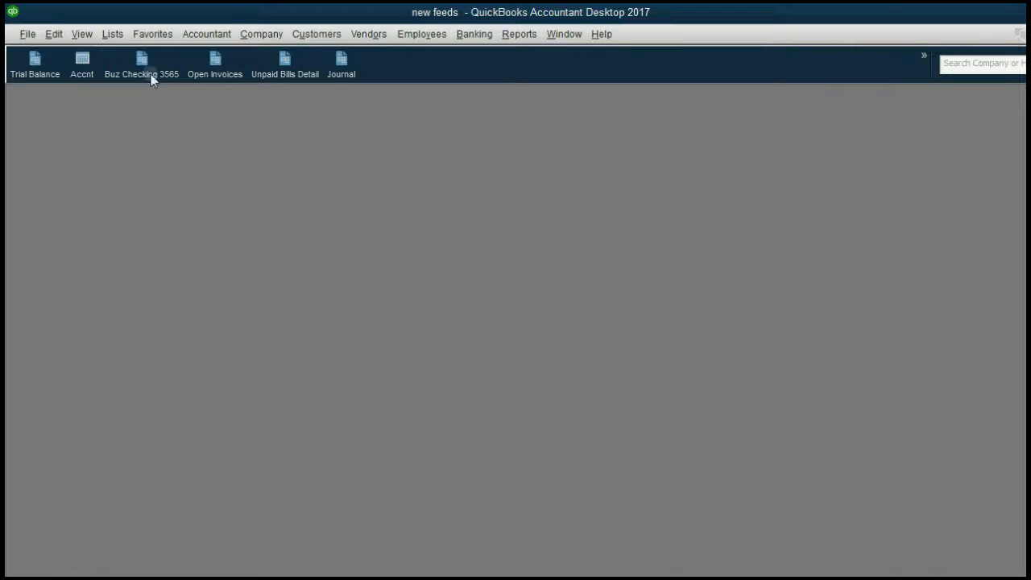
# Start Batch Enter Transactions for the Invoices & Credit Memos type
pyautogui.click(207, 34)
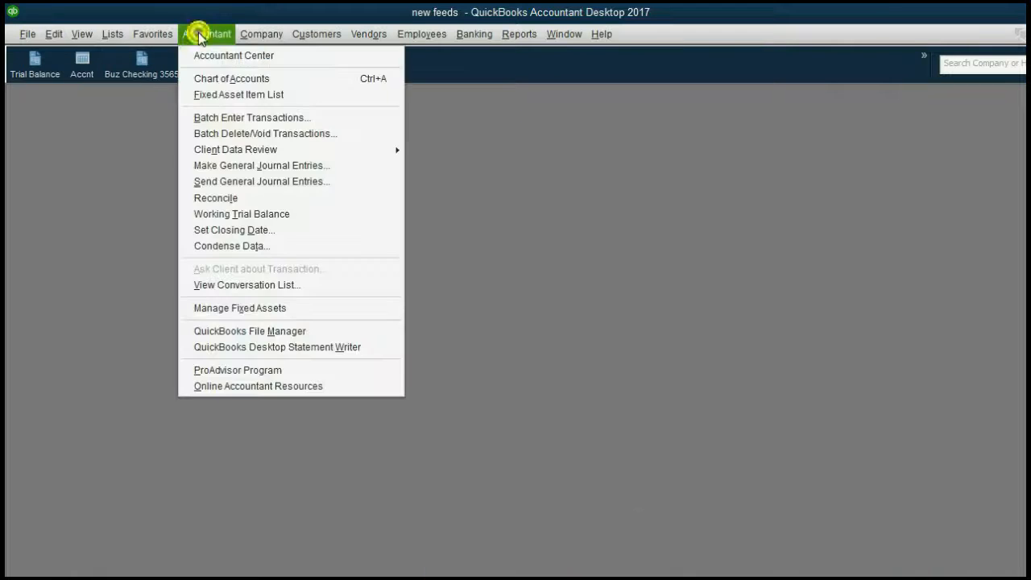
pyautogui.click(219, 113)
pyautogui.click(217, 149)
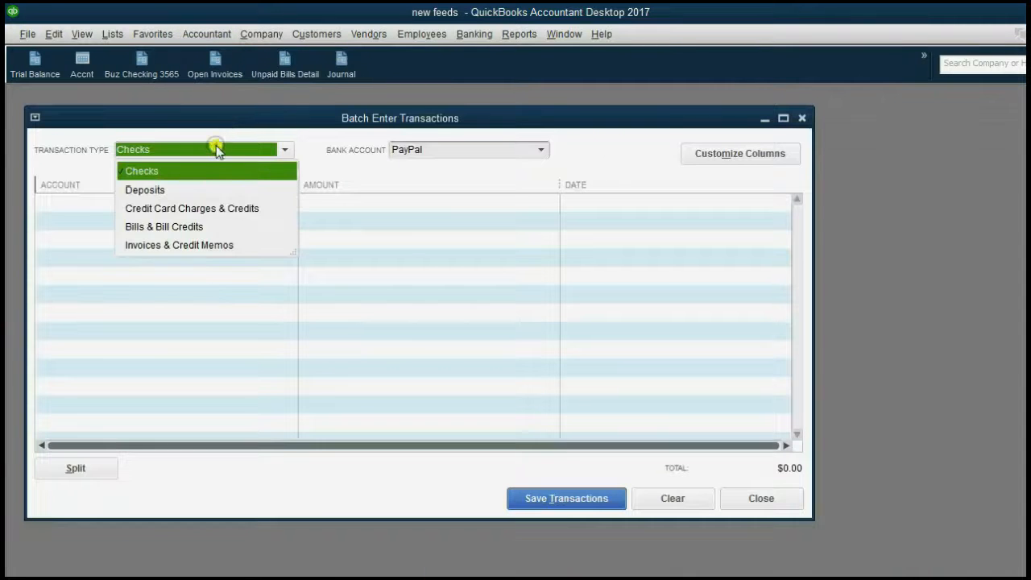
pyautogui.click(266, 242)
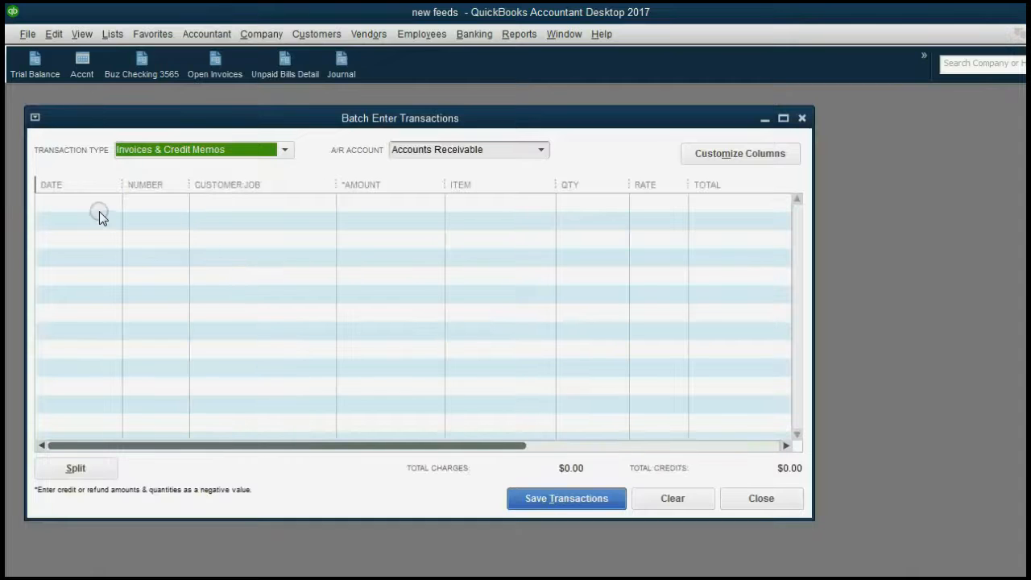
# Clear the default number 672 and paste the copied spreadsheet rows into the grid
pyautogui.click(100, 211)
pyautogui.click(133, 202)
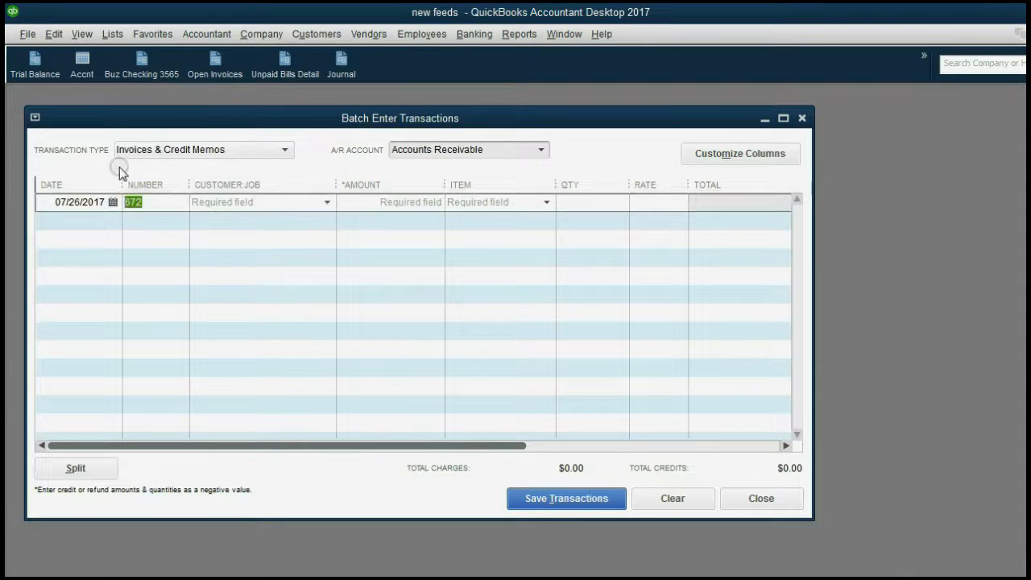
pyautogui.press('BackSpace')
pyautogui.click(100, 203)
pyautogui.rightClick(50, 207)
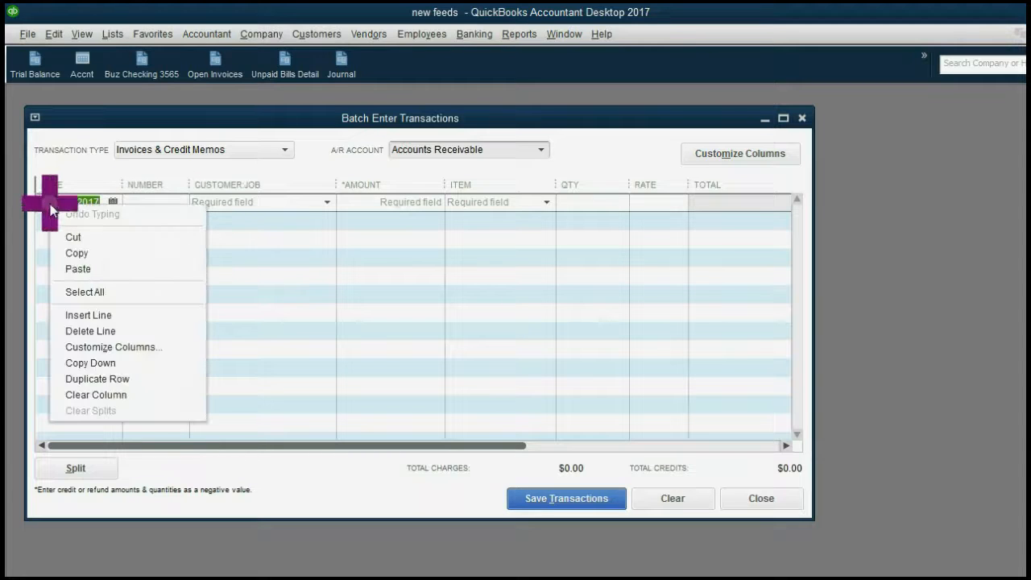
pyautogui.click(75, 269)
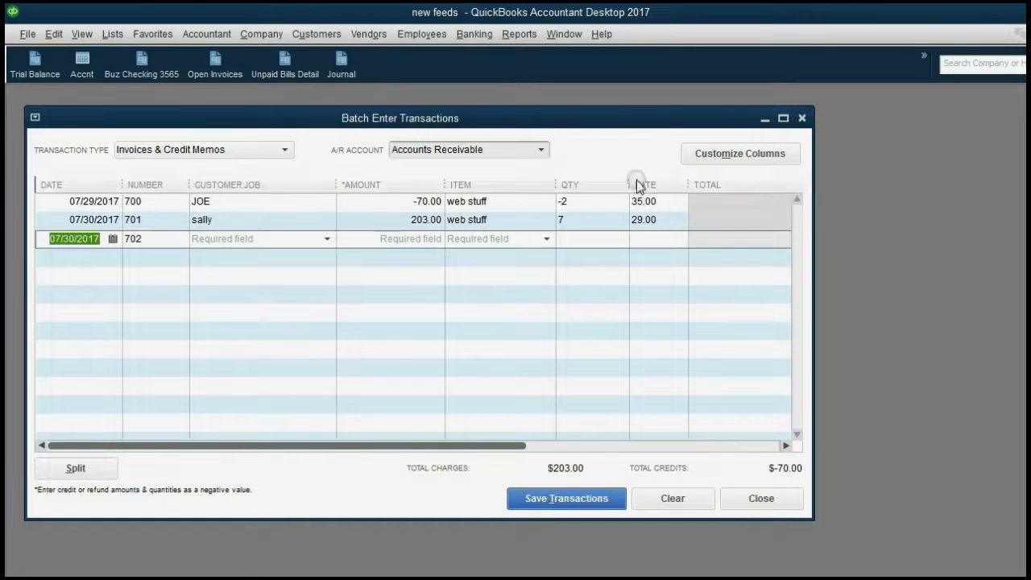
# Make the quantity of entry 701 negative, giving -7
pyautogui.click(581, 220)
pyautogui.hotkey('alt', 'Tab')
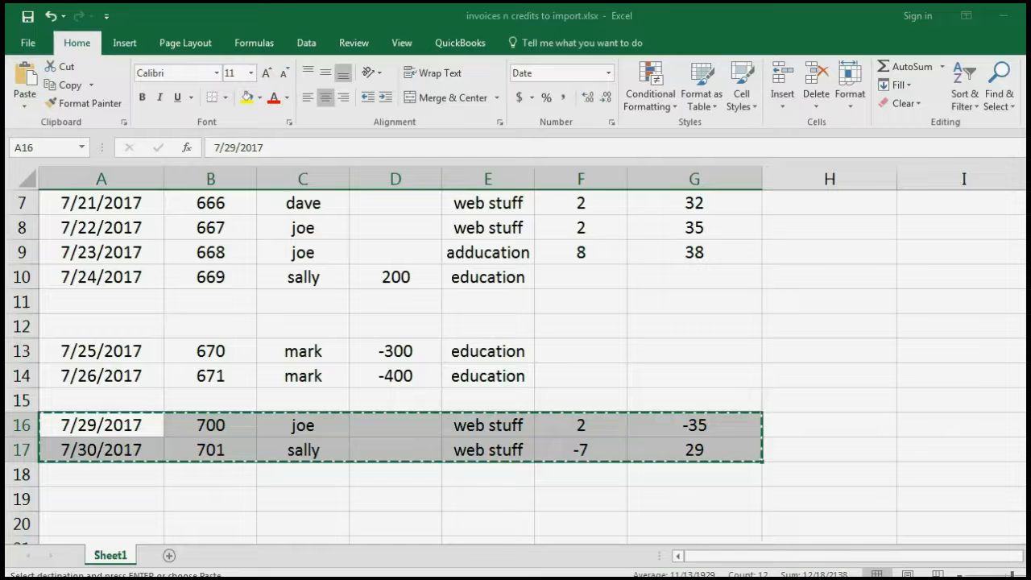
pyautogui.press('Escape')
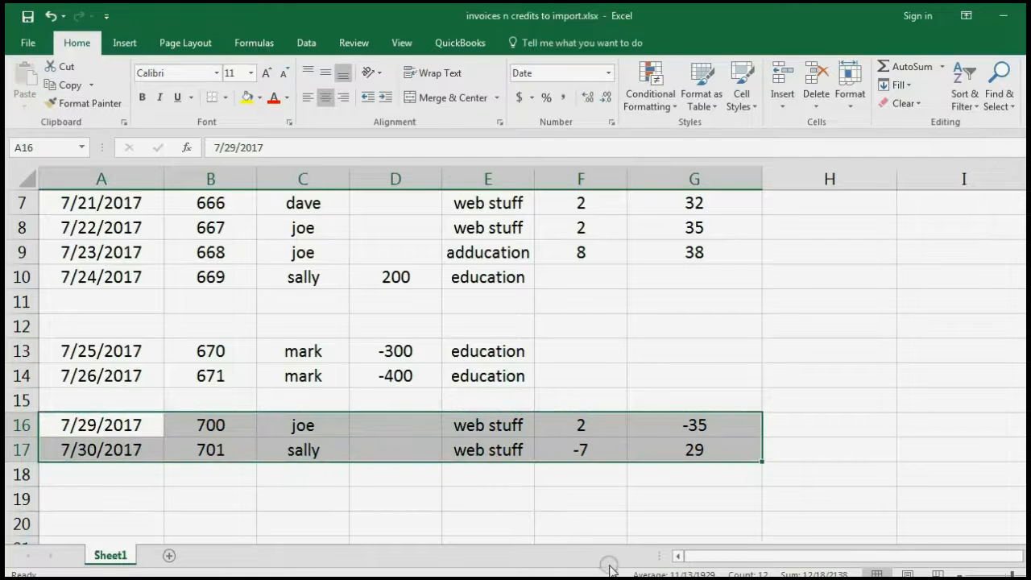
pyautogui.hotkey('alt', 'Tab')
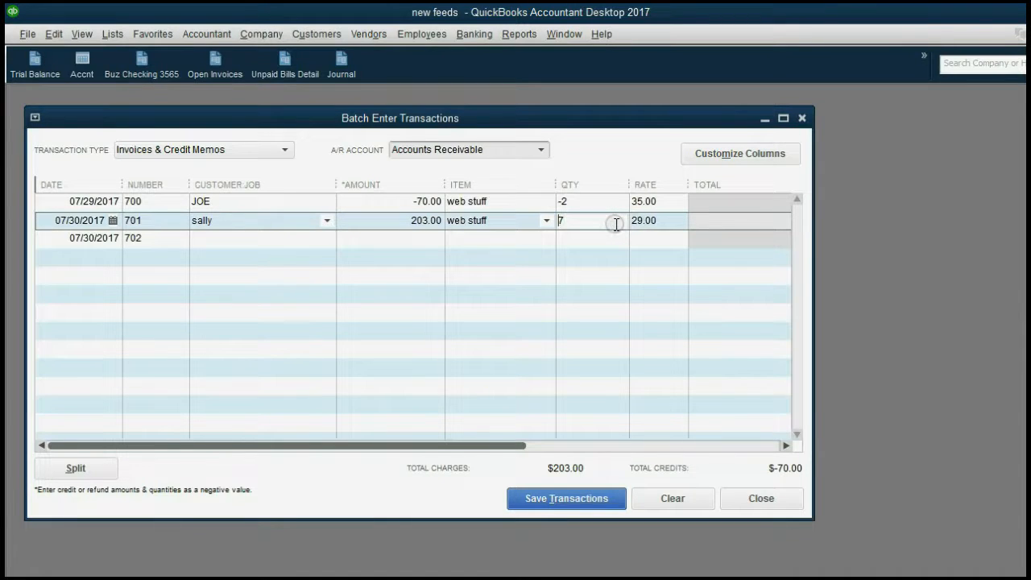
pyautogui.write('-')
# Save credit memos 700 and 701 to Accounts Receivable and close batch entry
pyautogui.click(595, 502)
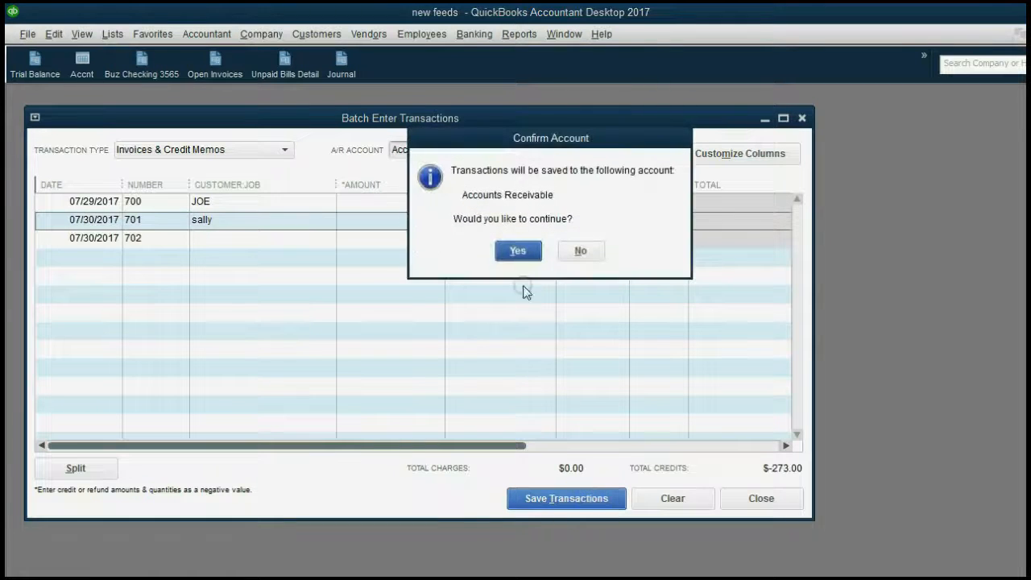
pyautogui.click(519, 250)
pyautogui.click(551, 205)
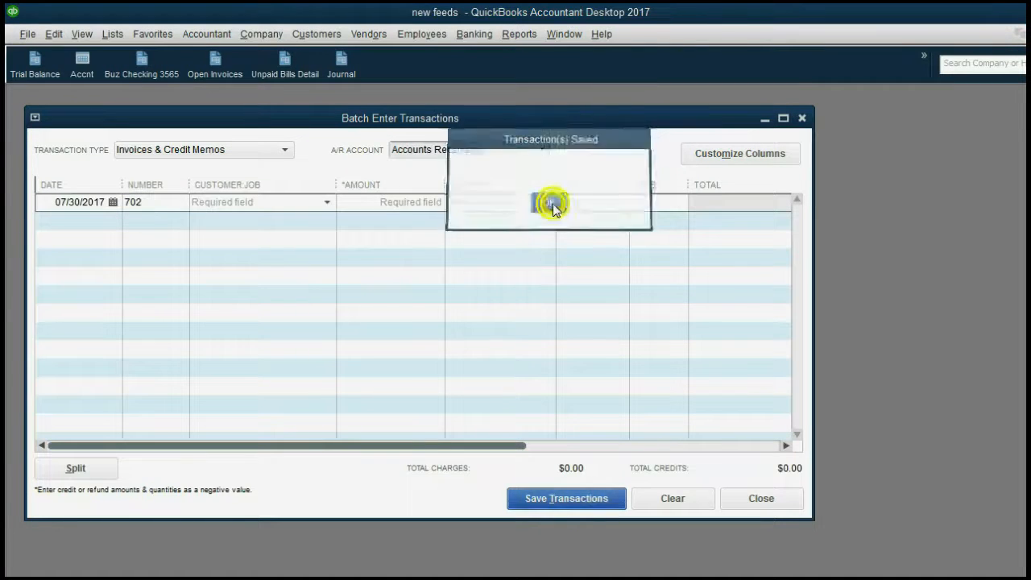
pyautogui.press('Escape')
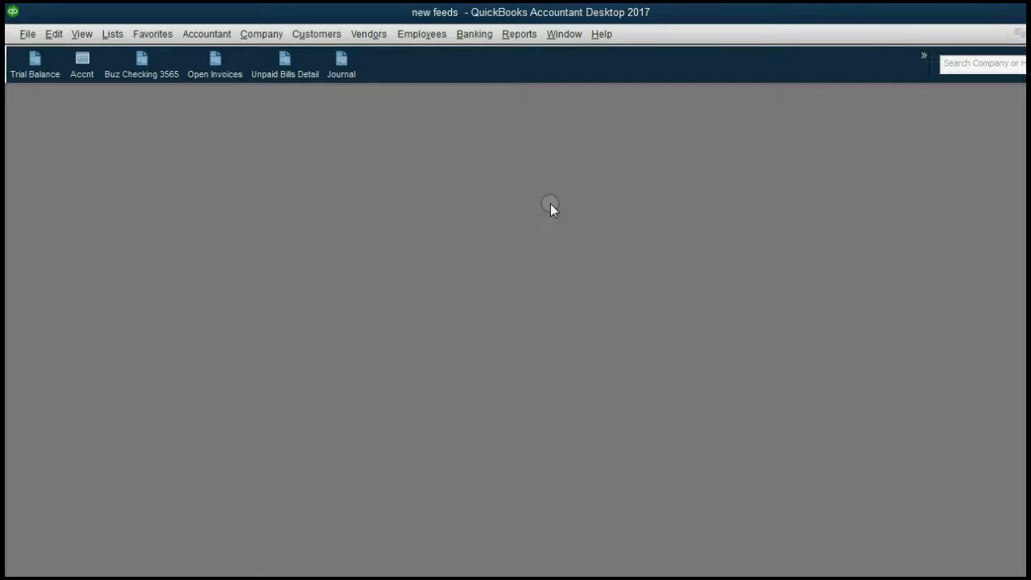
# Open the Journal and review credit memos 700 ($70.00) and 701 ($203.00) as transactions 258 and 259
pyautogui.click(348, 68)
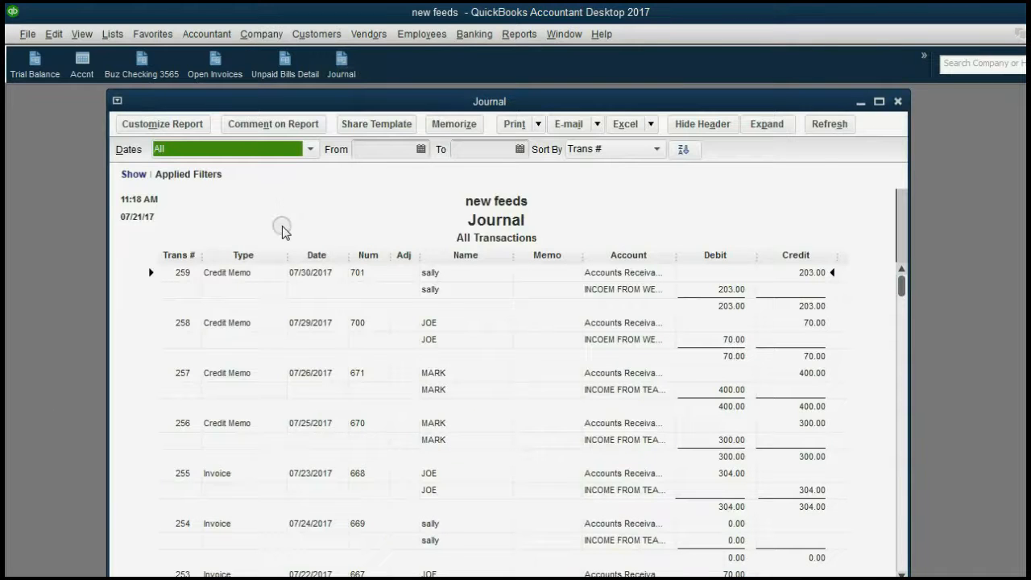
pyautogui.click(429, 322)
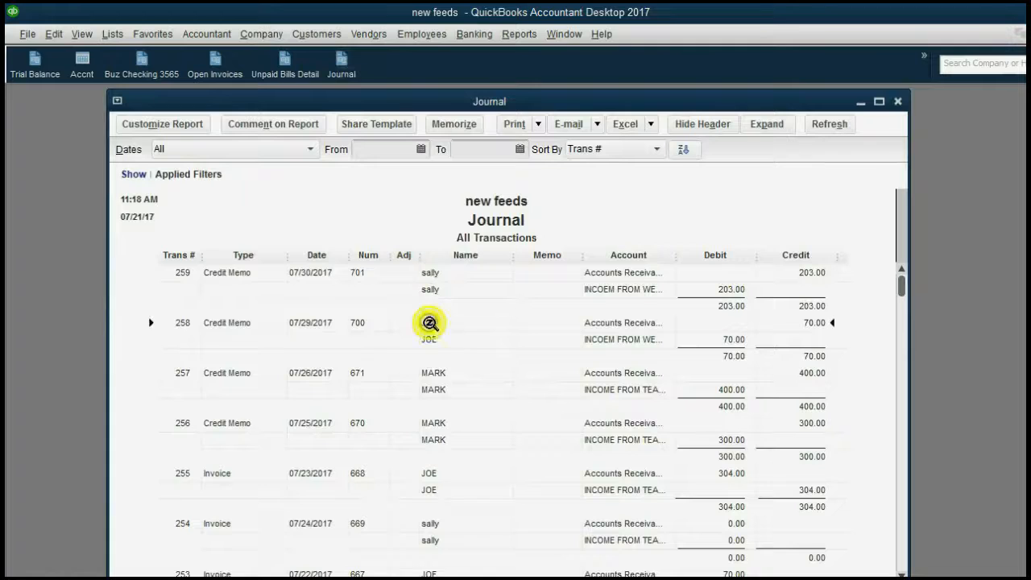
pyautogui.click(243, 274)
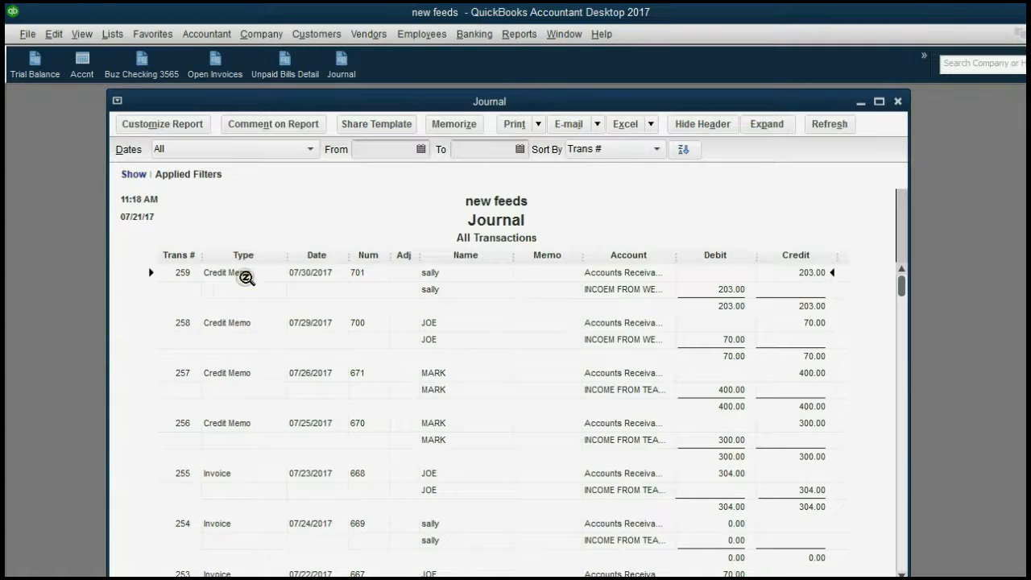
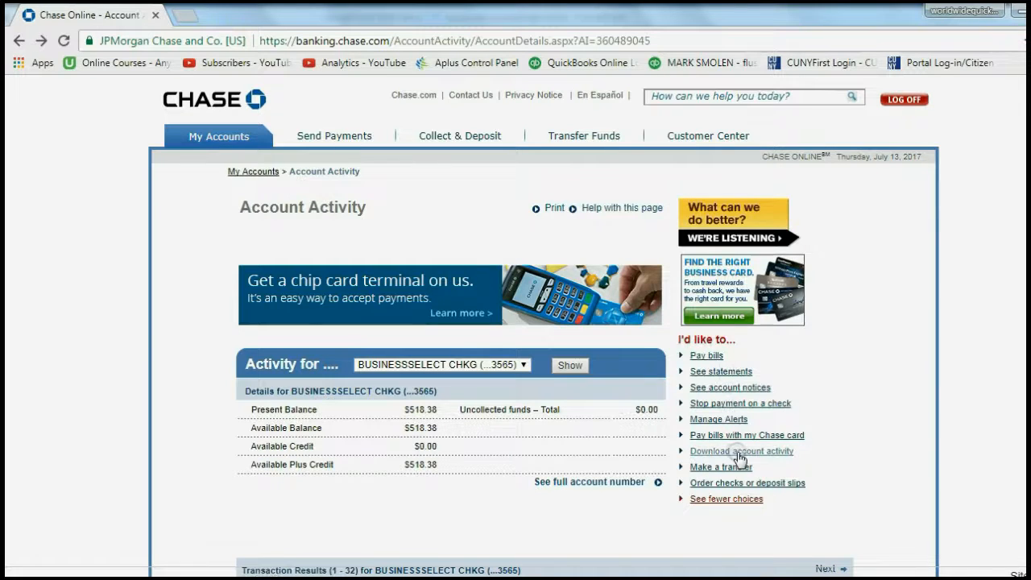
# Start a free Download Now of account activity for the BUSINESSSELECT checking account
pyautogui.click(742, 453)
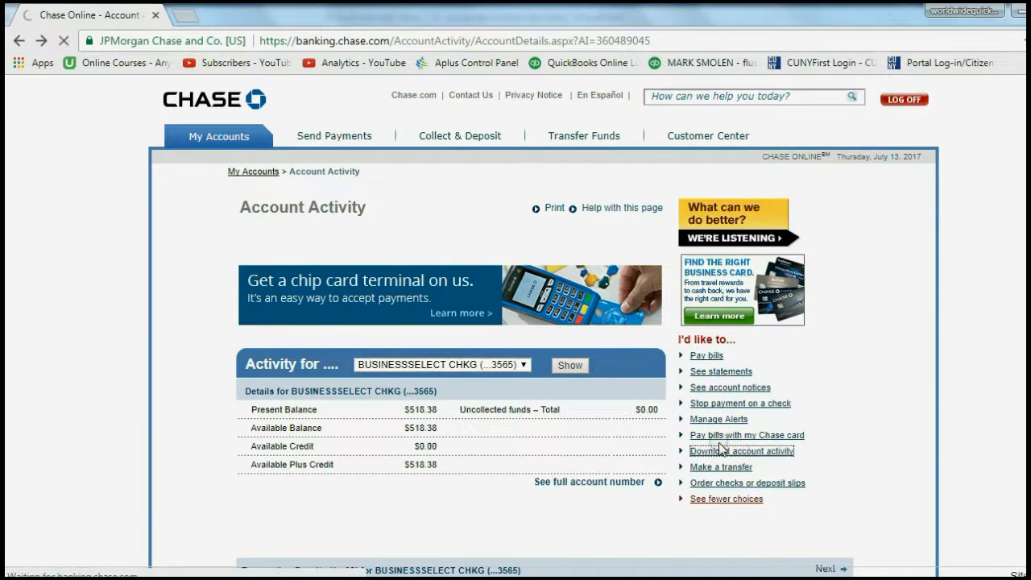
pyautogui.scroll(-3, 741, 427)
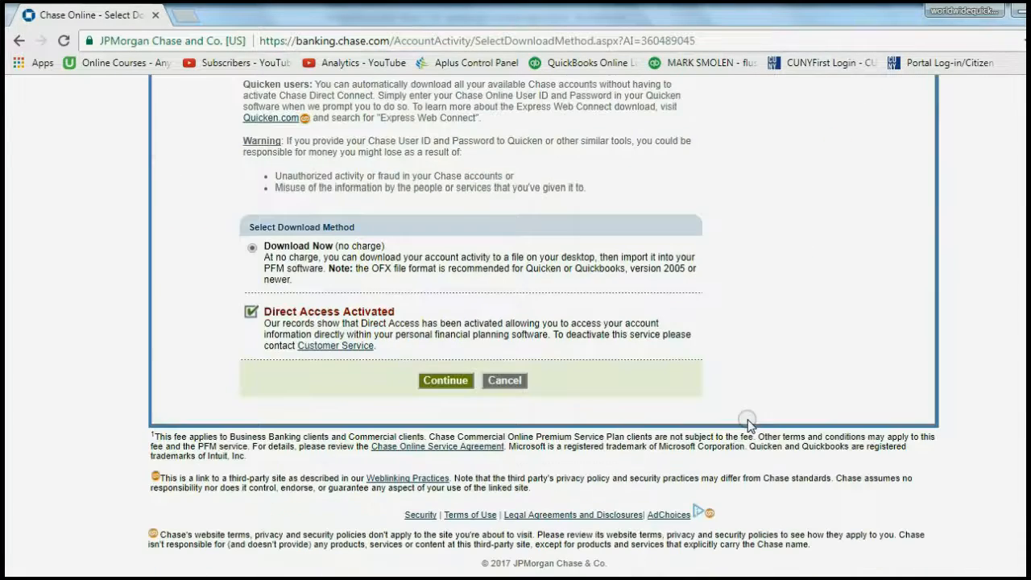
pyautogui.scroll(3, 580, 322)
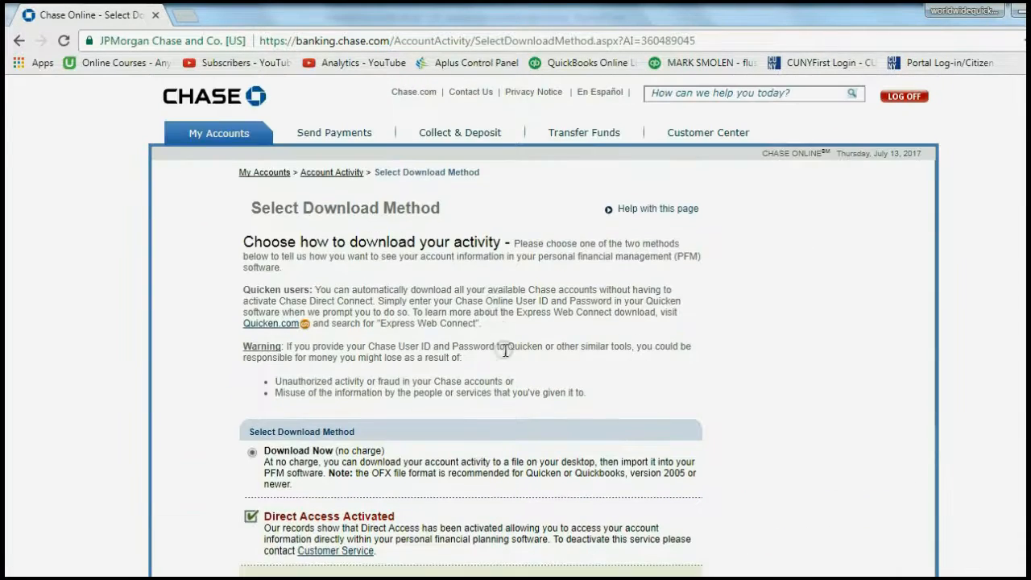
pyautogui.scroll(-3, 505, 434)
pyautogui.click(450, 381)
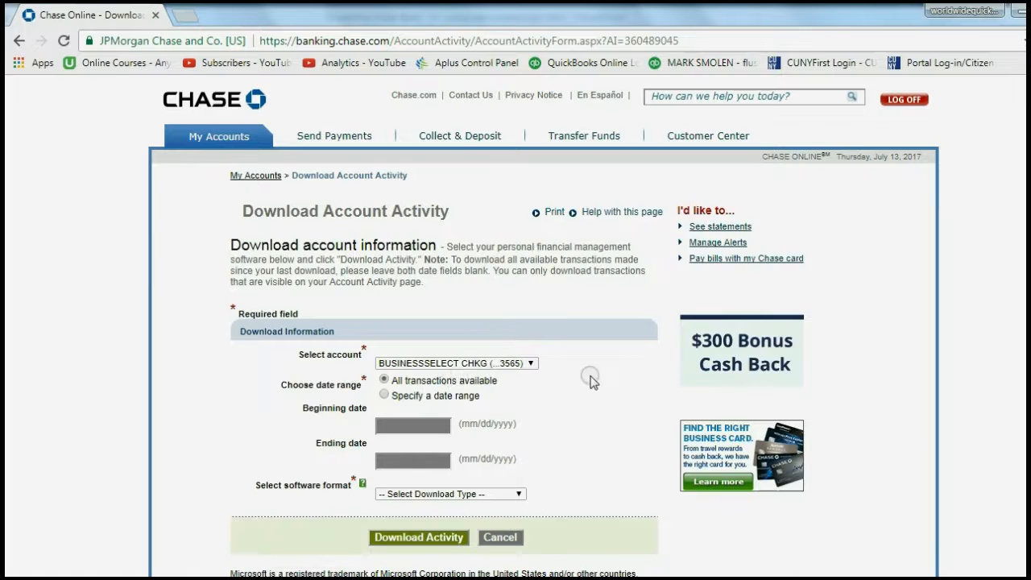
pyautogui.click(533, 365)
pyautogui.click(532, 365)
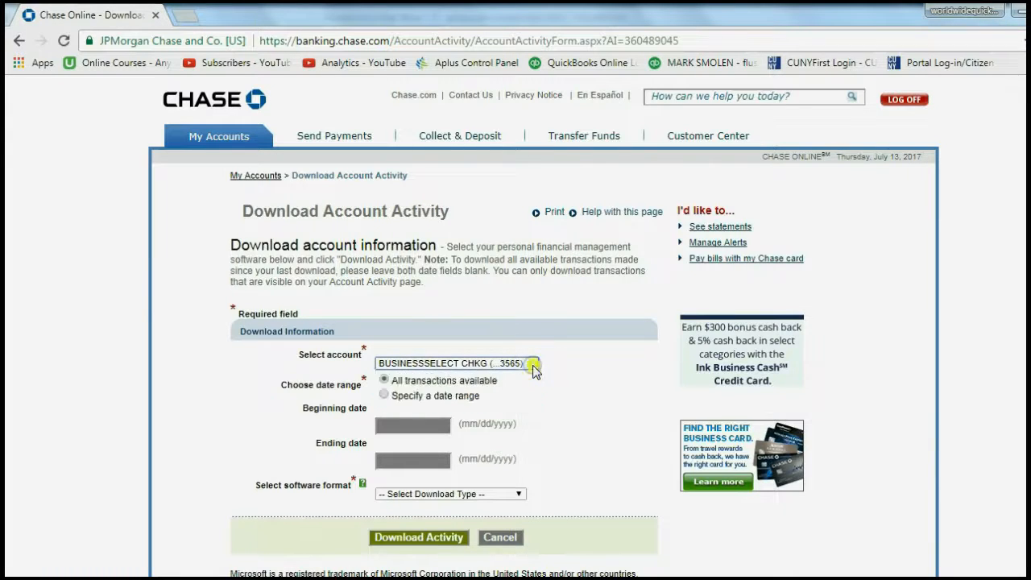
# Download all transactions as a Quickbooks Web Connect QBO file, JPMC (2).QBO
pyautogui.scroll(-1, 583, 385)
pyautogui.scroll(-1, 584, 384)
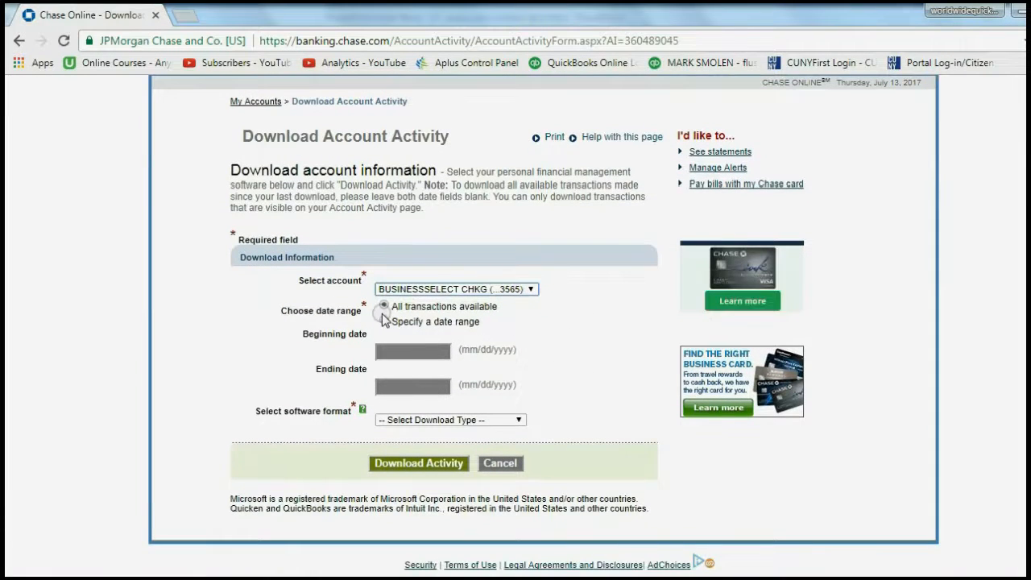
pyautogui.click(499, 310)
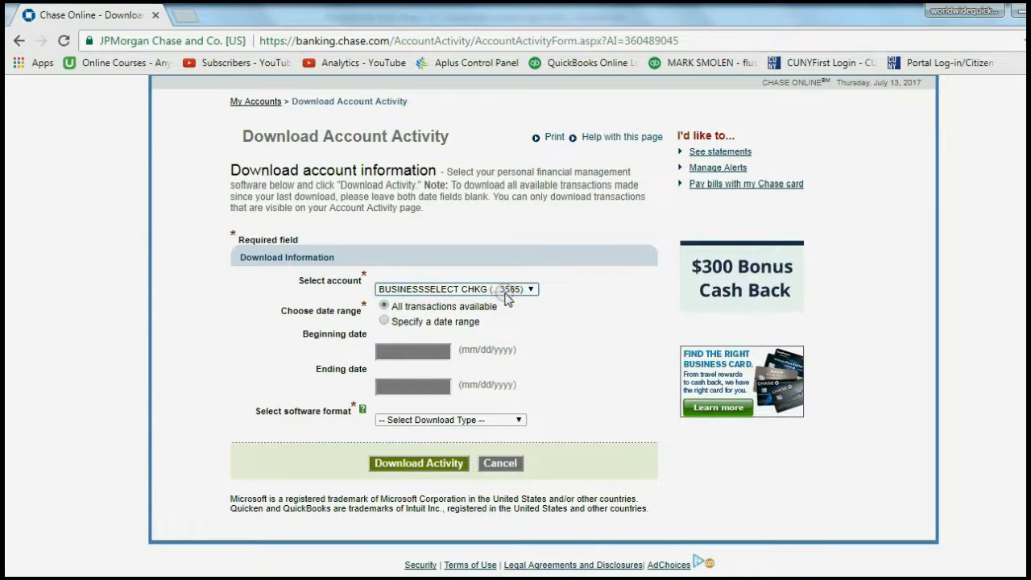
pyautogui.click(453, 420)
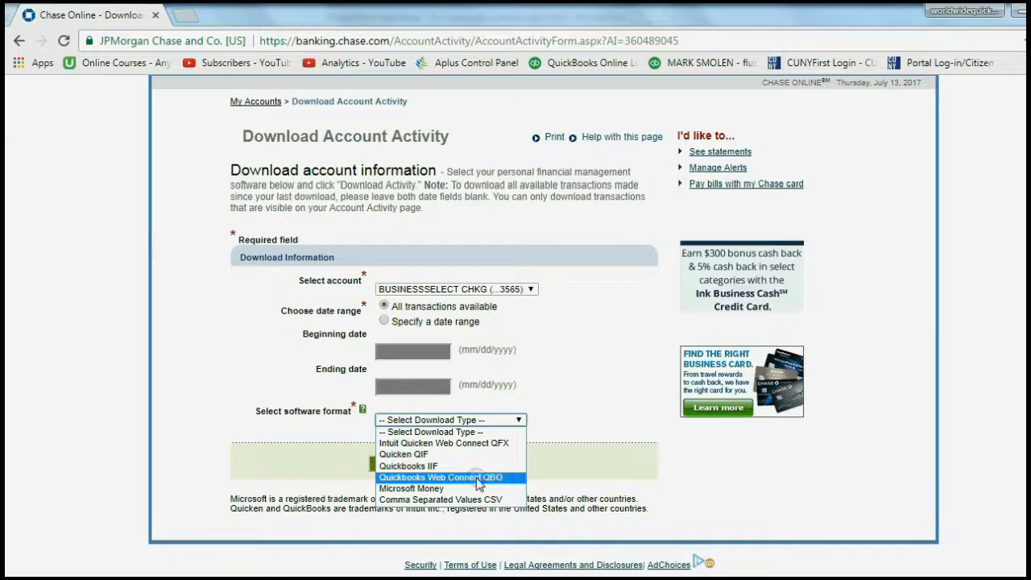
pyautogui.click(473, 477)
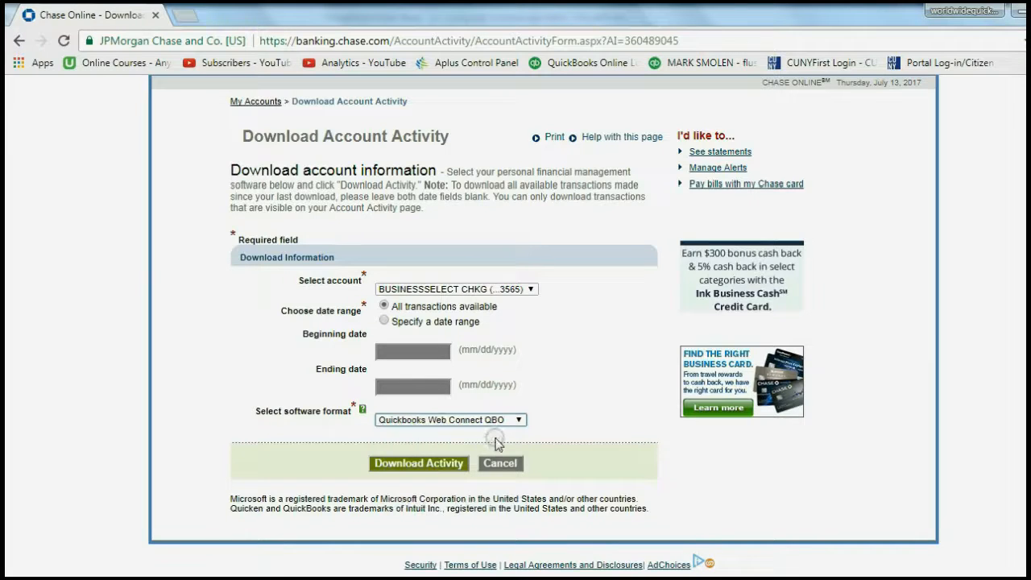
pyautogui.click(445, 465)
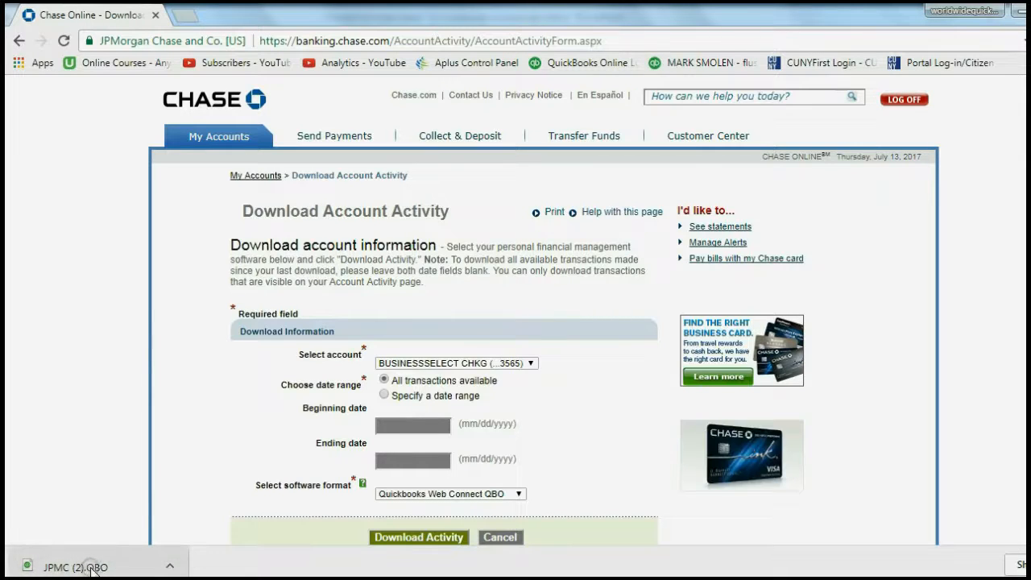
pyautogui.click(169, 567)
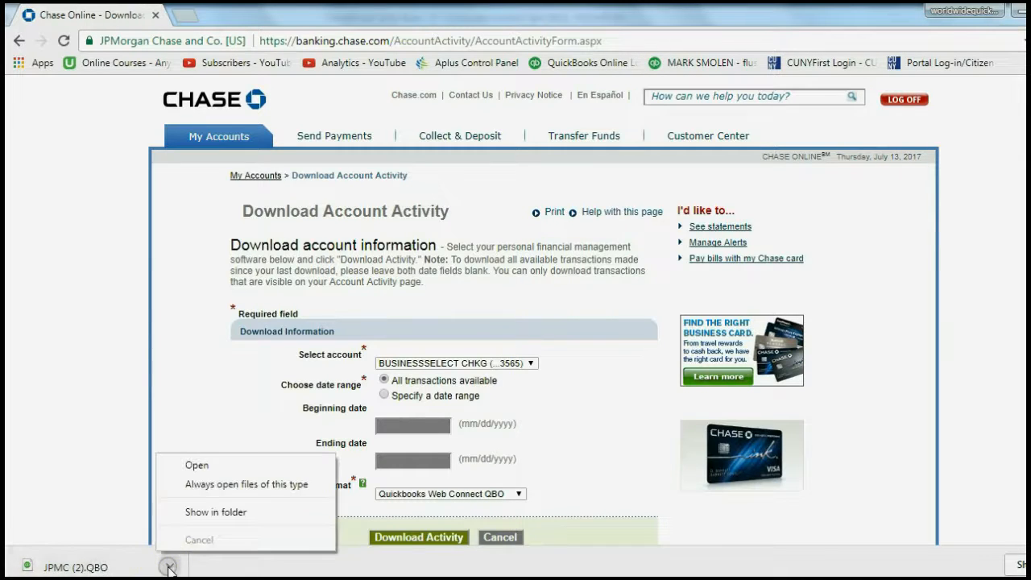
# Copy JPMC (2) from the Downloads folder, then close that folder window
pyautogui.click(201, 513)
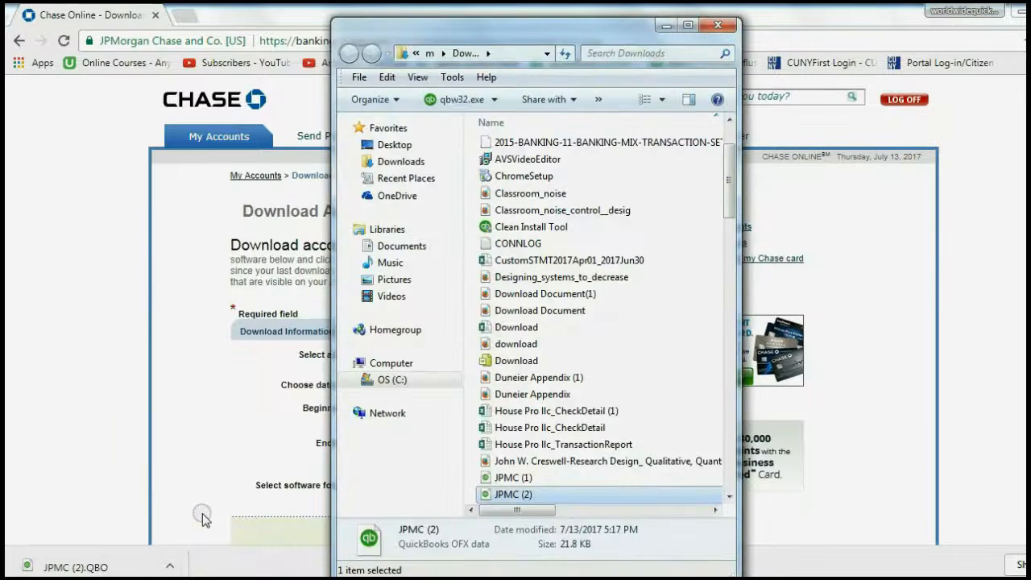
pyautogui.rightClick(502, 497)
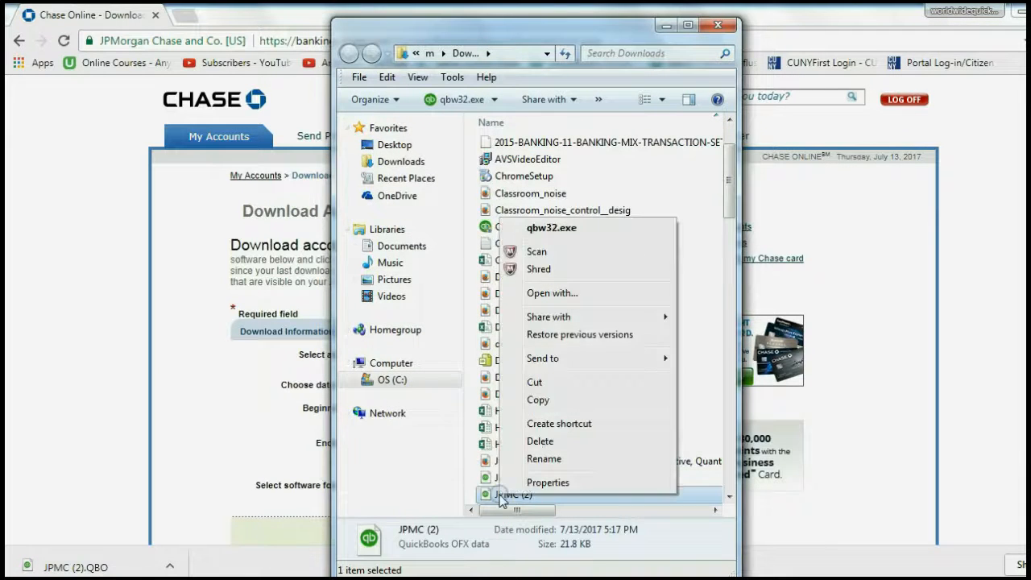
pyautogui.click(544, 400)
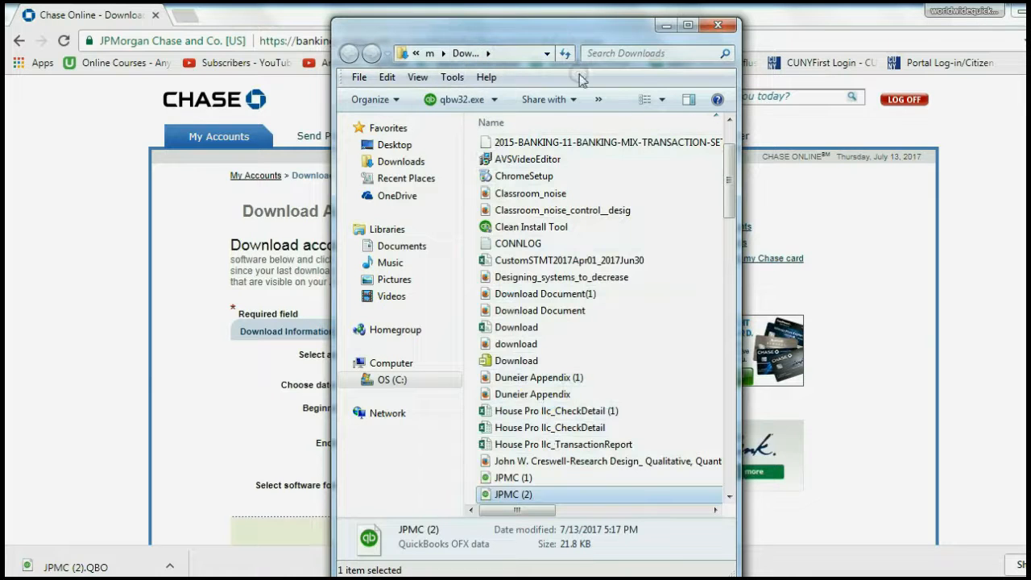
pyautogui.moveTo(740, 98); pyautogui.dragTo(825, 98)
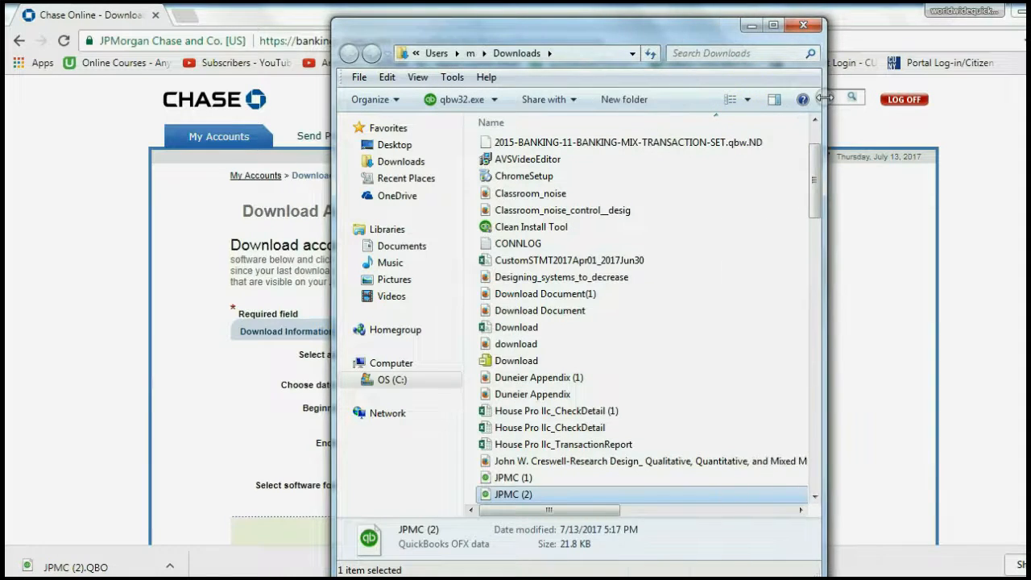
pyautogui.rightClick(515, 495)
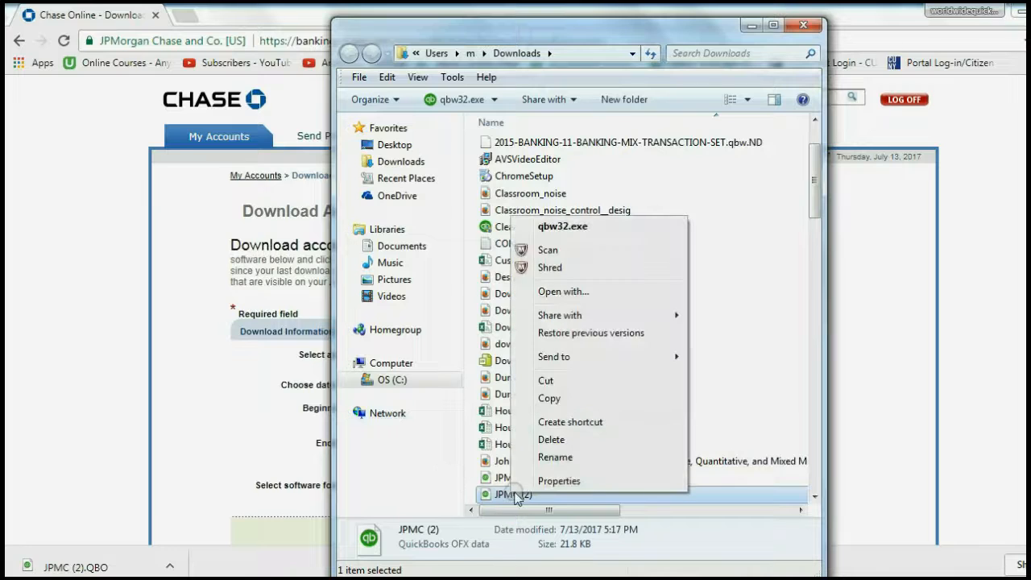
pyautogui.click(551, 398)
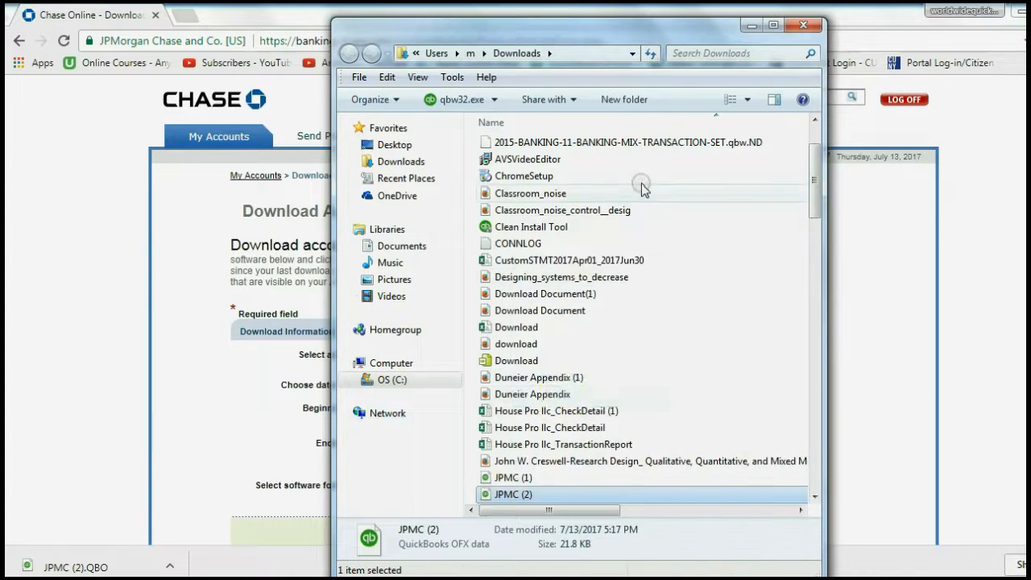
pyautogui.click(751, 25)
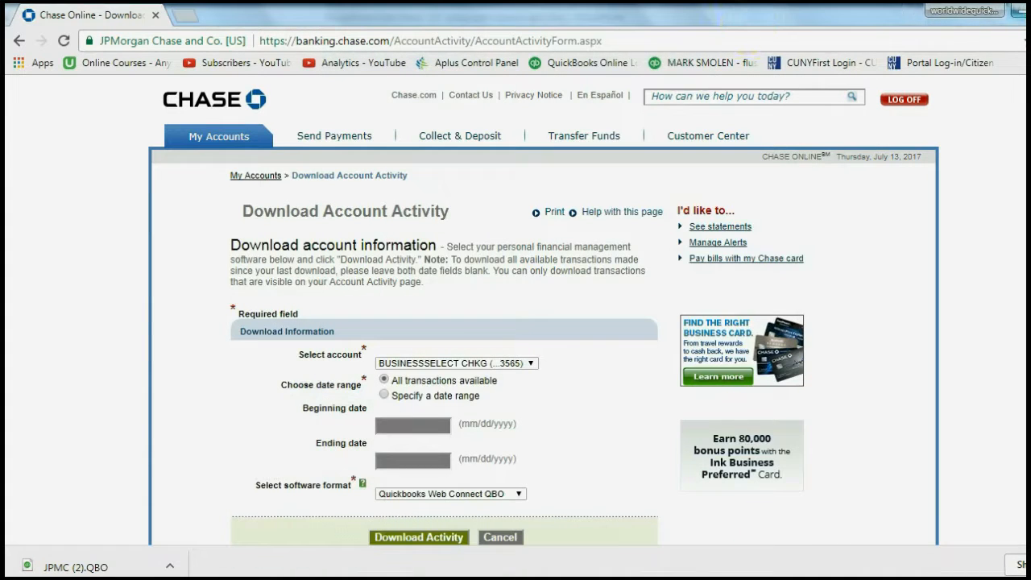
pyautogui.click(1030, 11)
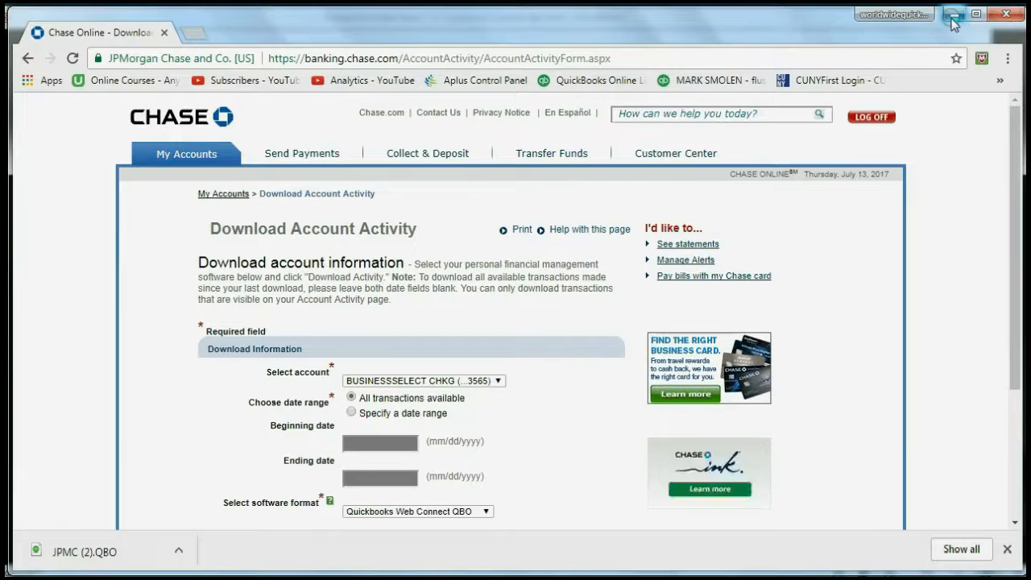
# Close the browser, minimize the slide show and QuickBooks, and paste JPMC (2) onto the desktop beside mkx10898
pyautogui.click(1006, 18)
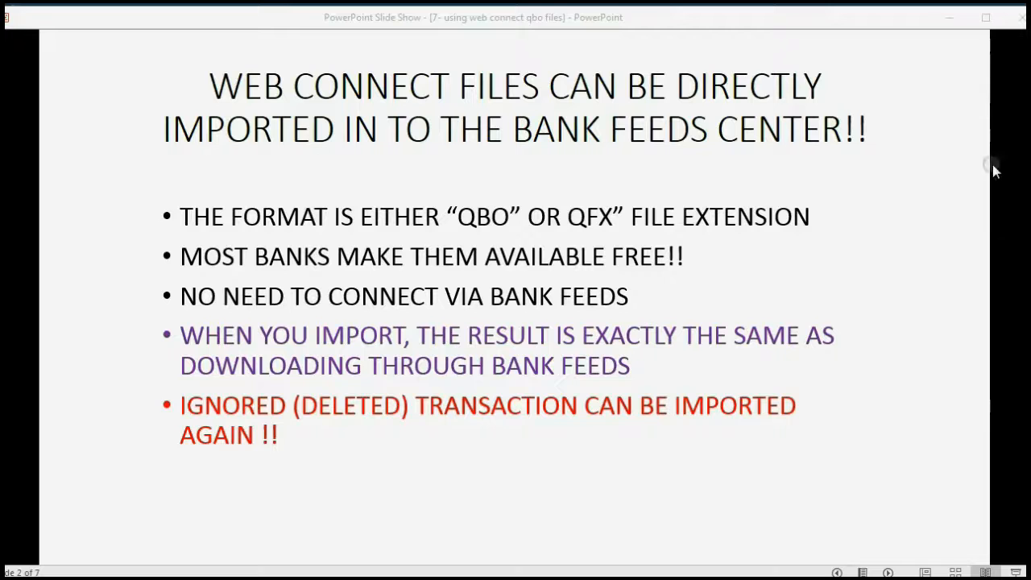
pyautogui.click(949, 18)
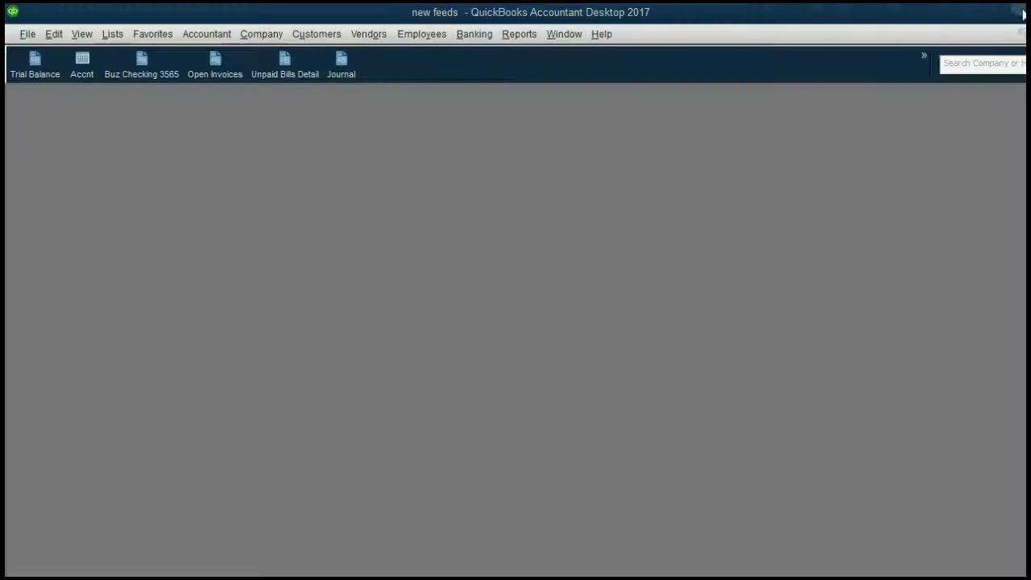
pyautogui.click(949, 16)
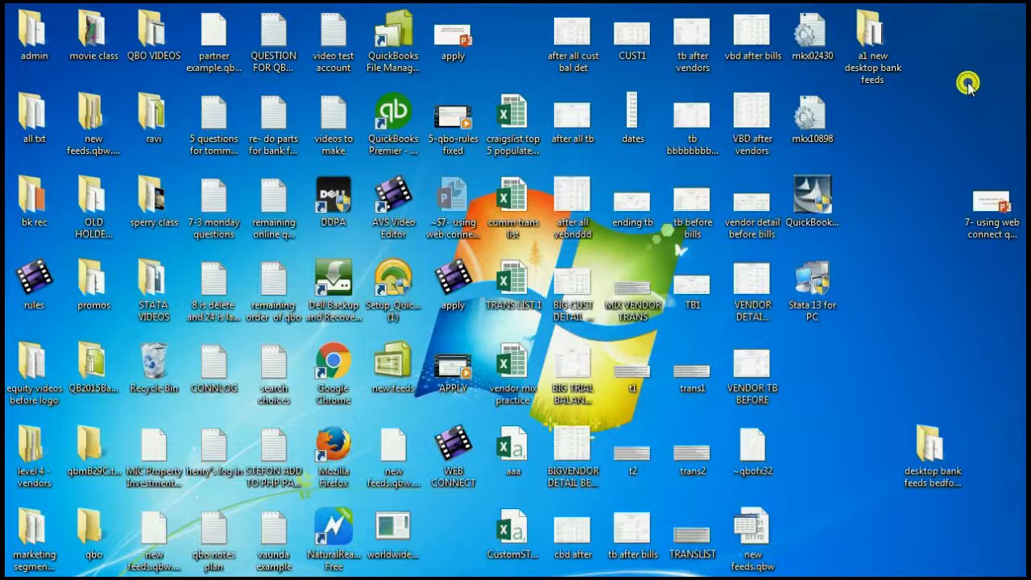
pyautogui.rightClick(968, 82)
pyautogui.click(973, 150)
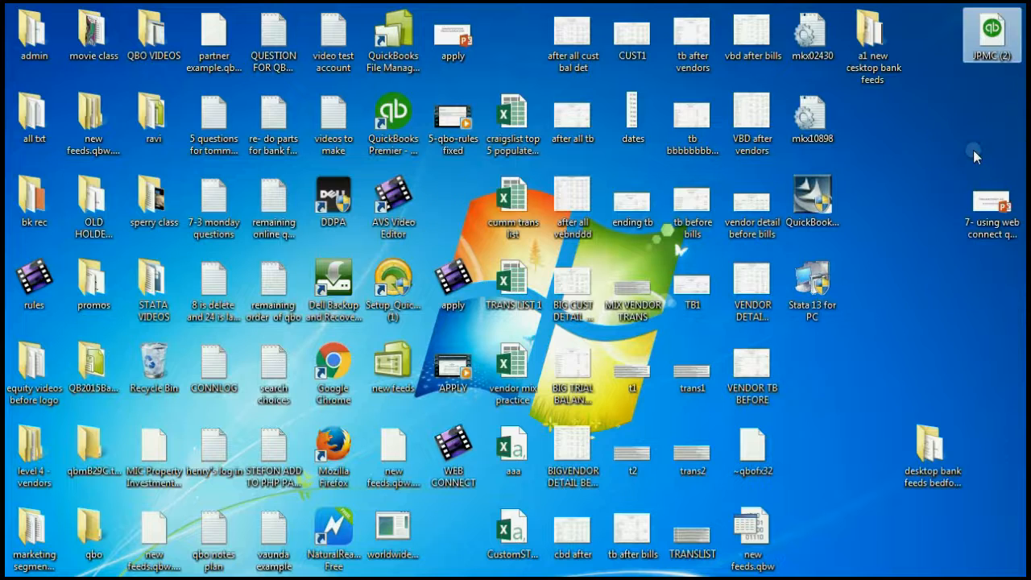
pyautogui.moveTo(991, 34); pyautogui.dragTo(878, 122)
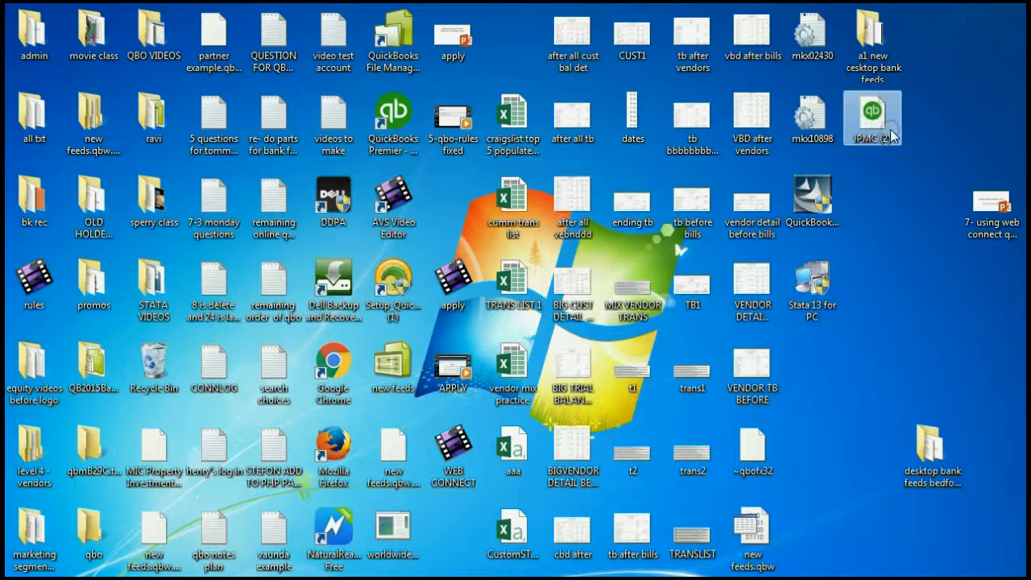
pyautogui.click(725, 578)
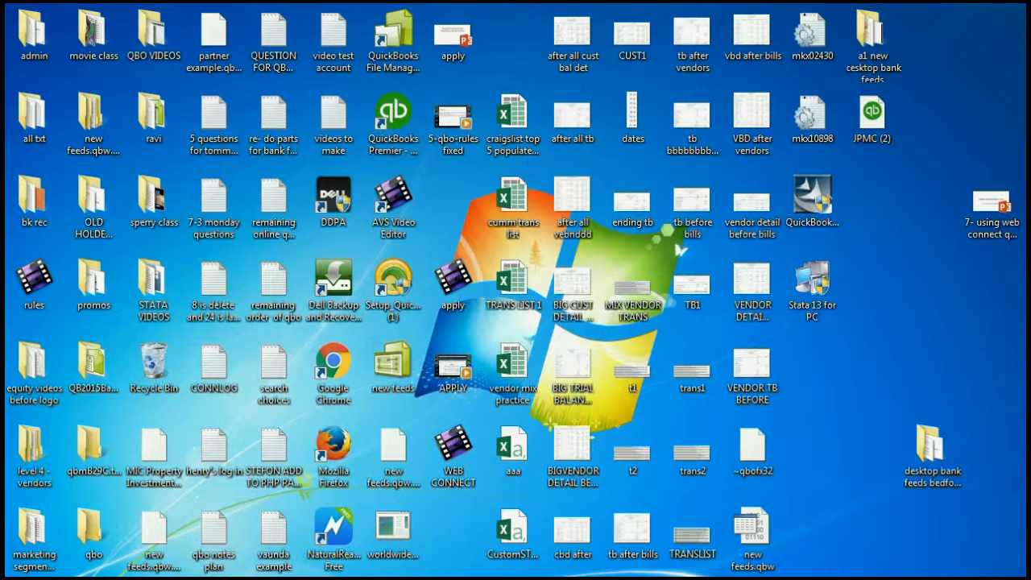
# Restore the slide show and advance to slide 3, Please Note, revealing its first point
pyautogui.click(633, 579)
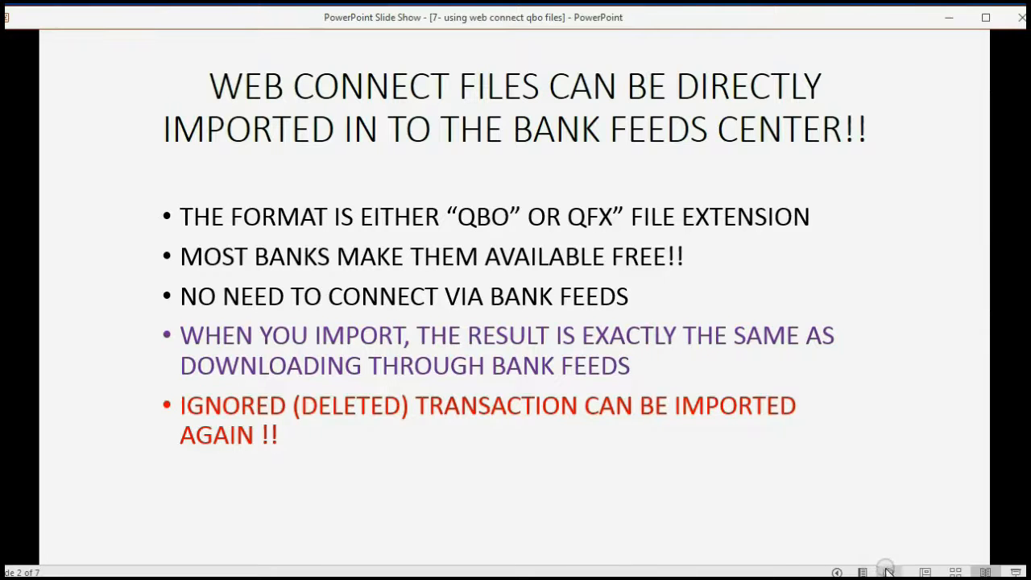
pyautogui.click(887, 571)
pyautogui.click(886, 572)
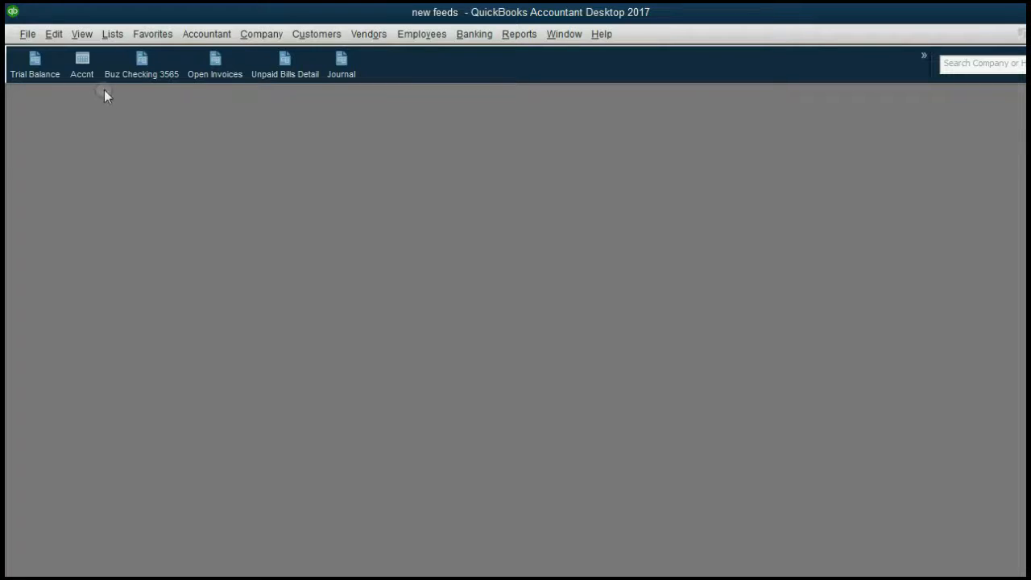
# Open the Chart of Accounts, shift it higher, and select NEW BANK ACCOUNT and Premium checking 8205
pyautogui.click(86, 67)
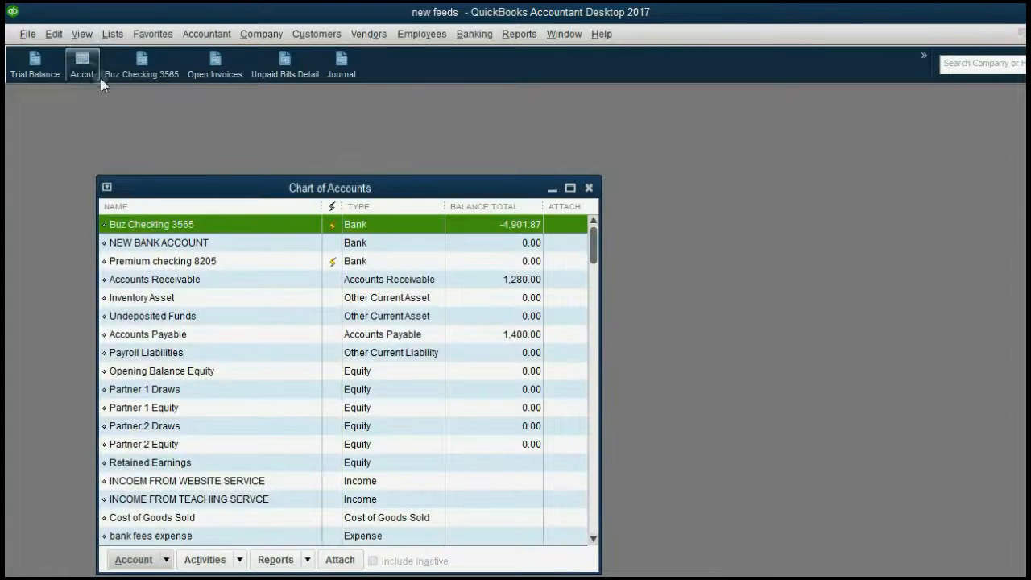
pyautogui.click(233, 184)
pyautogui.moveTo(233, 184); pyautogui.dragTo(228, 135)
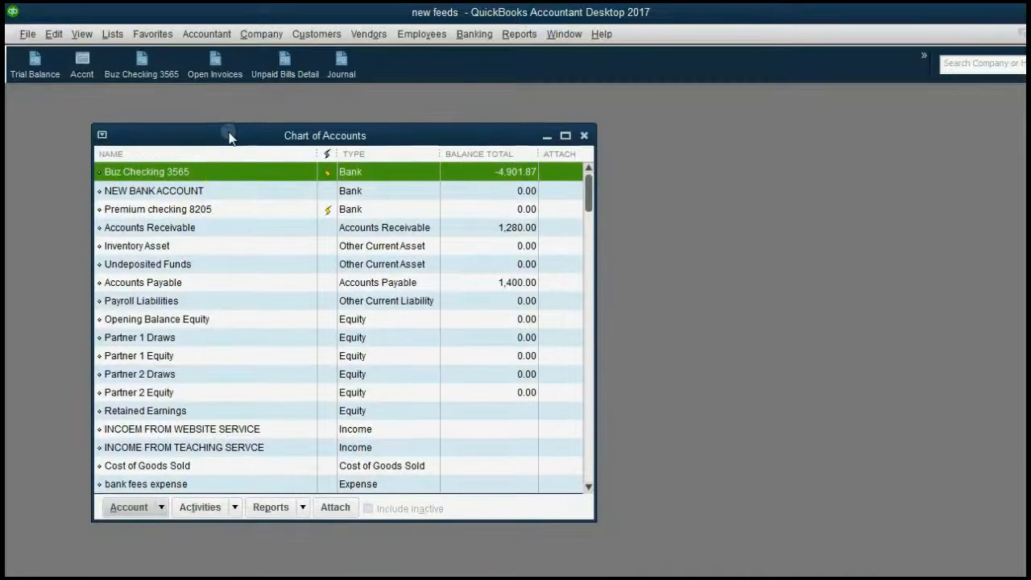
pyautogui.click(273, 188)
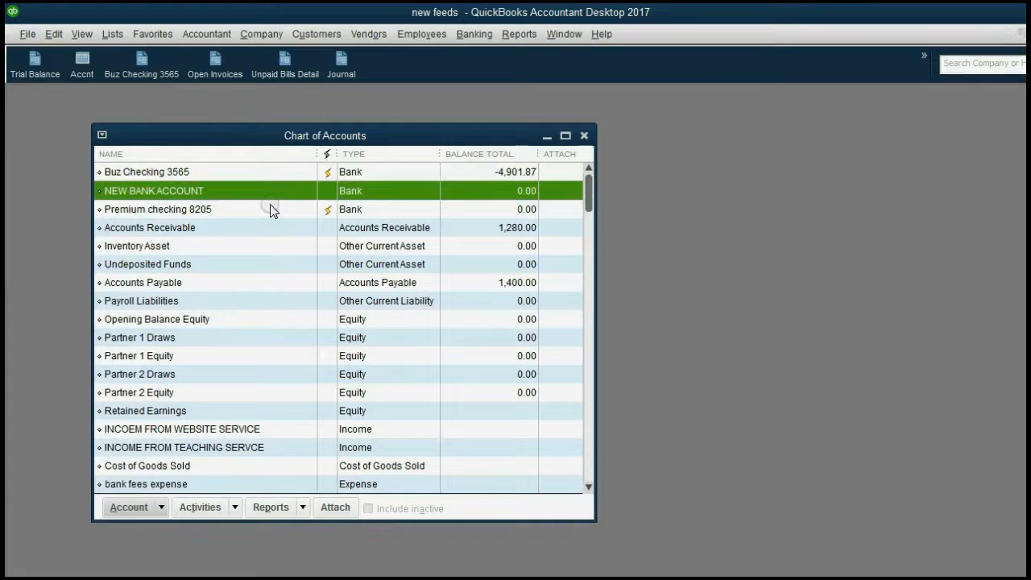
pyautogui.click(269, 207)
pyautogui.click(264, 191)
# Compare Buz Checking 3565, Premium checking 8205 and NEW BANK ACCOUNT, then advance the slide show
pyautogui.click(290, 171)
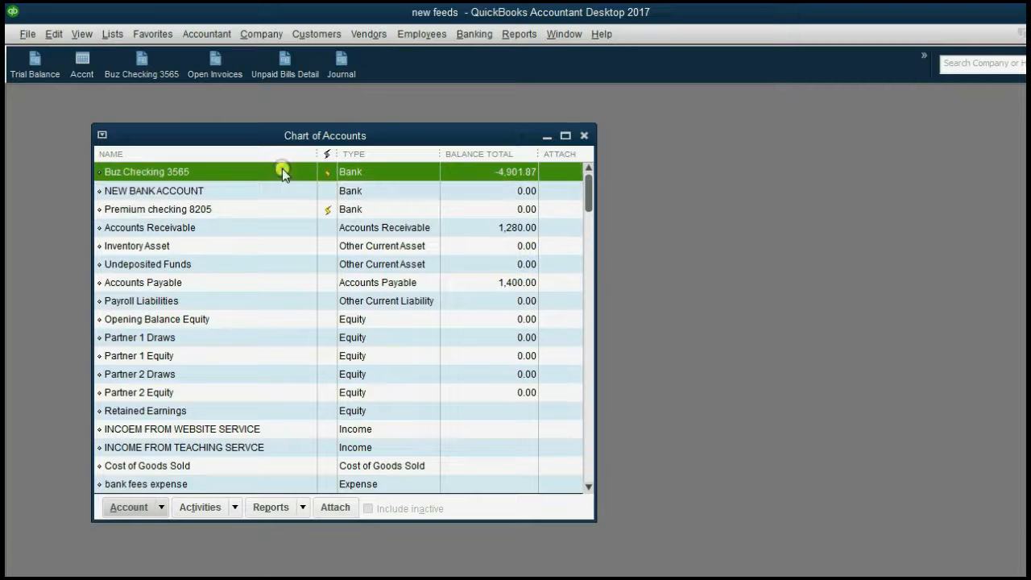
pyautogui.click(279, 211)
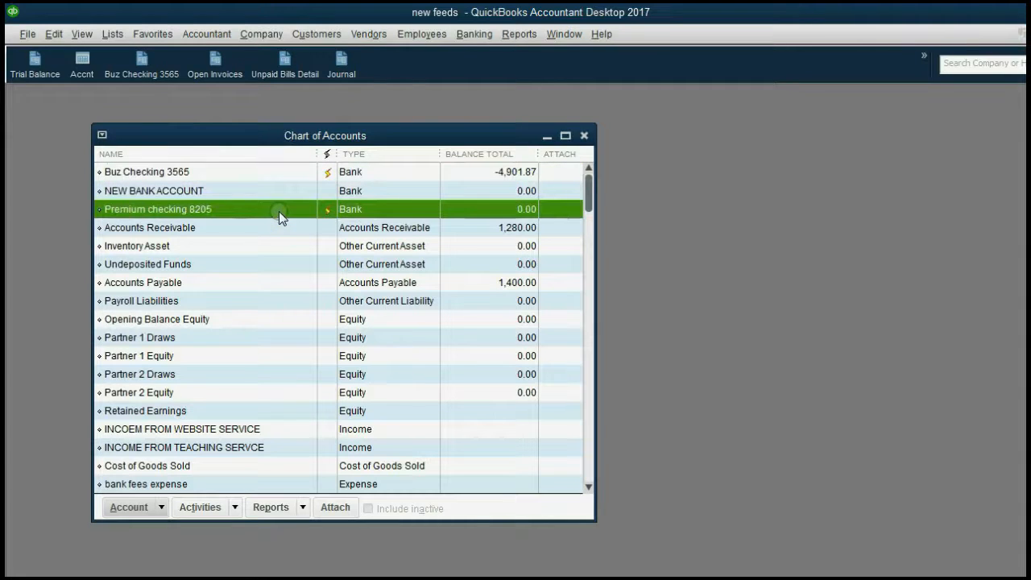
pyautogui.click(273, 173)
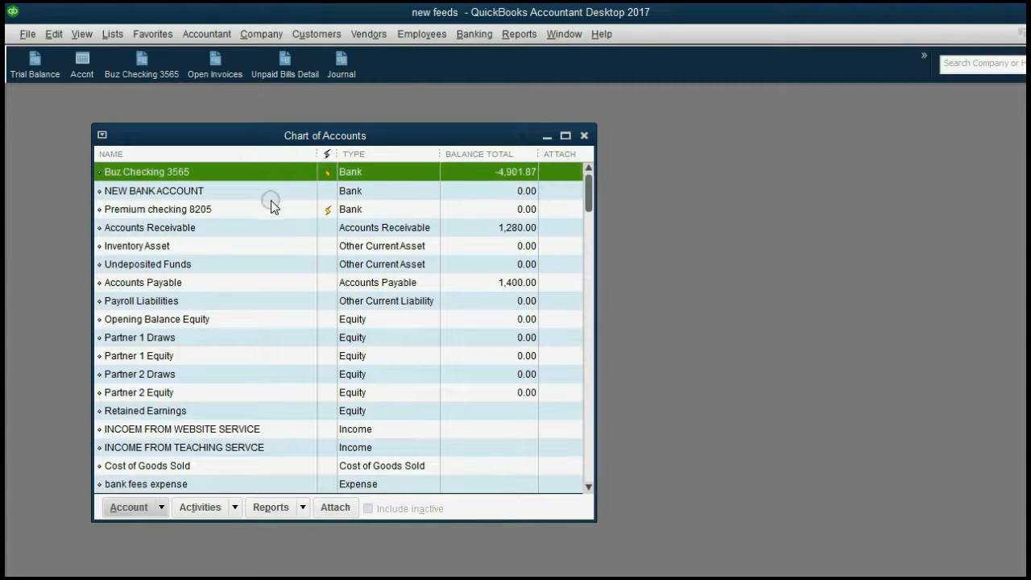
pyautogui.click(269, 208)
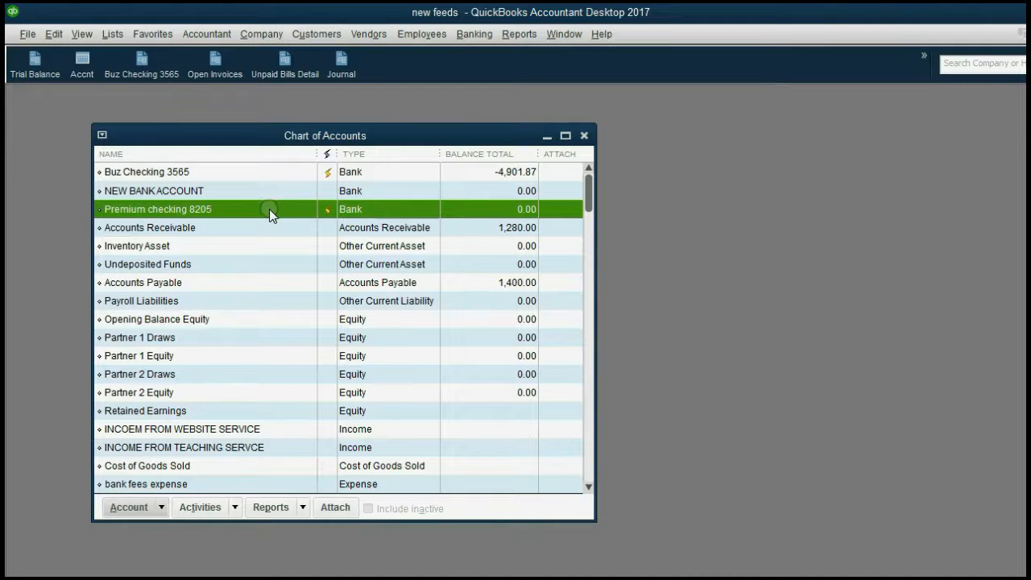
pyautogui.click(238, 194)
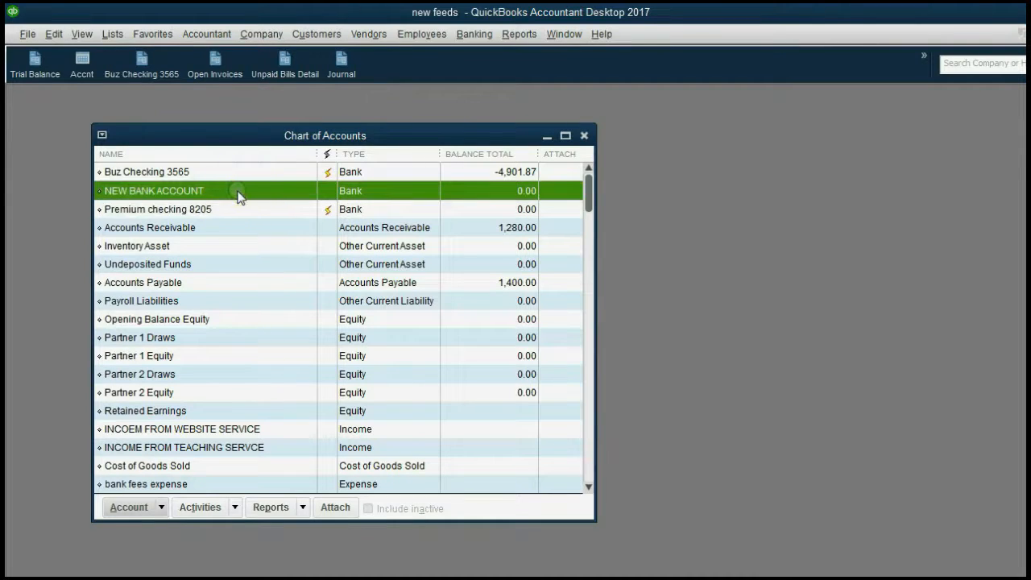
pyautogui.click(212, 195)
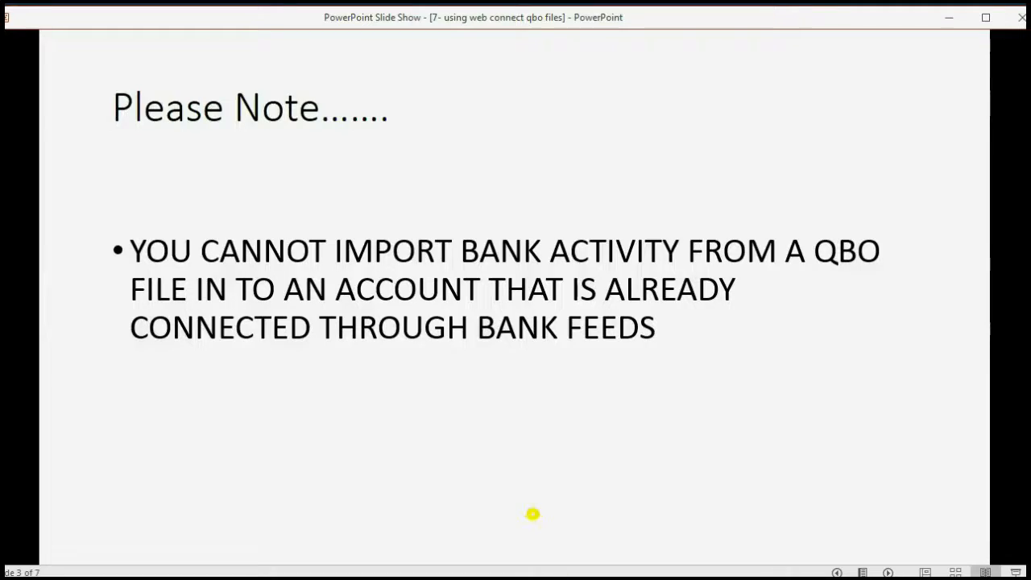
pyautogui.click(532, 513)
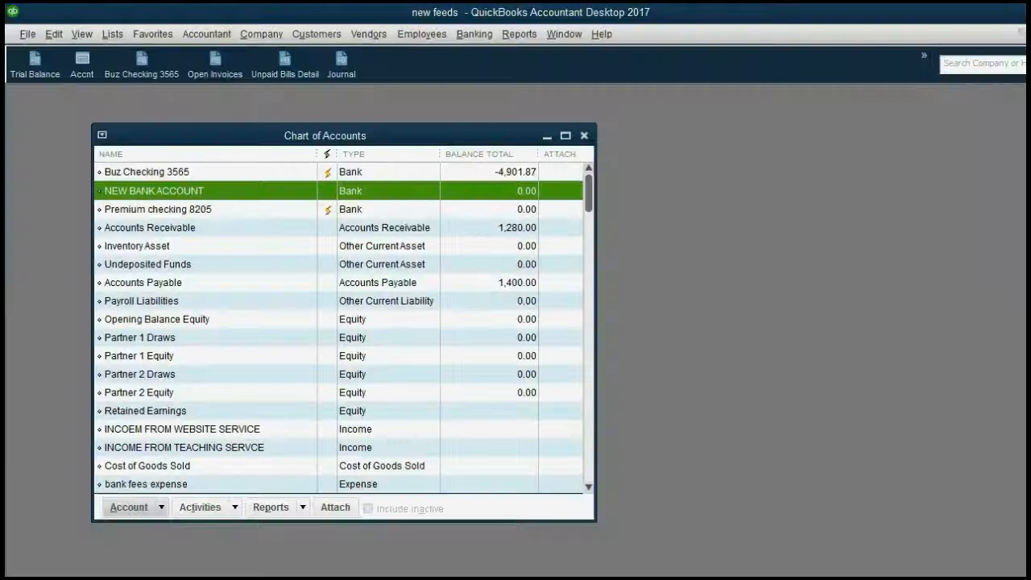
# Close the Chart of Accounts and import JPMC (2) from the Desktop via File > Utilities > Import > Web Connect Files
pyautogui.click(584, 136)
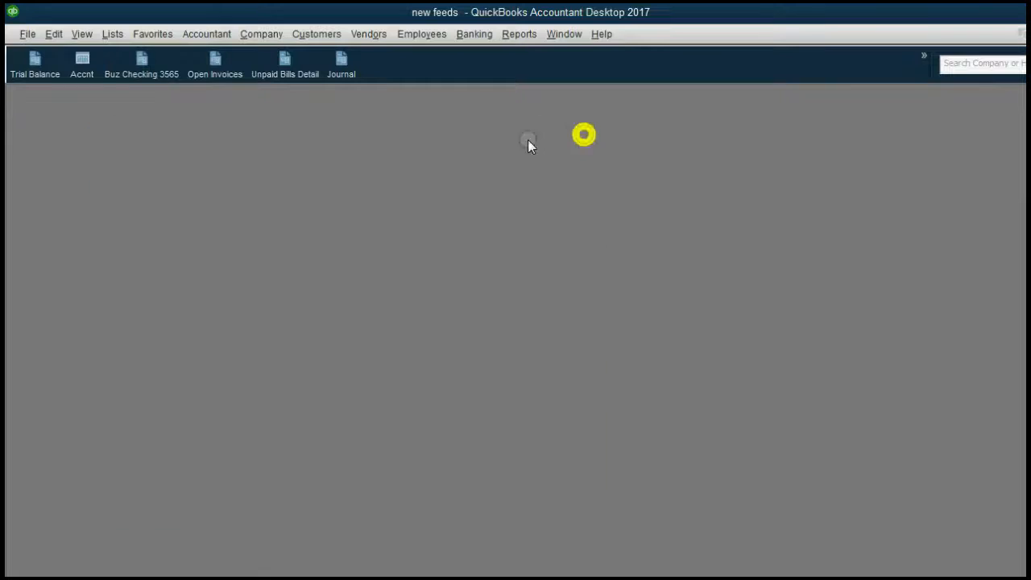
pyautogui.click(26, 35)
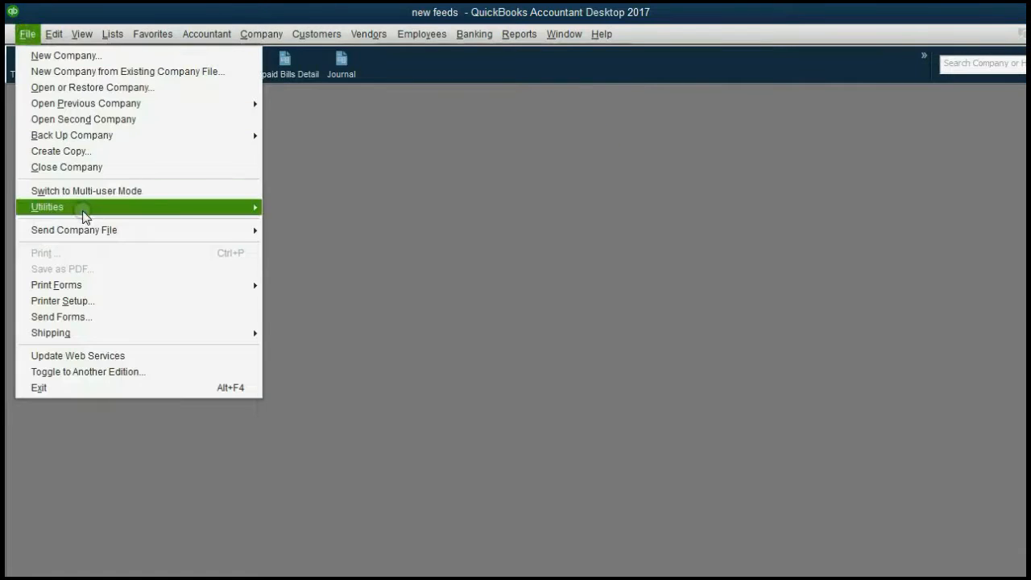
pyautogui.moveTo(103, 213)
pyautogui.moveTo(278, 212)
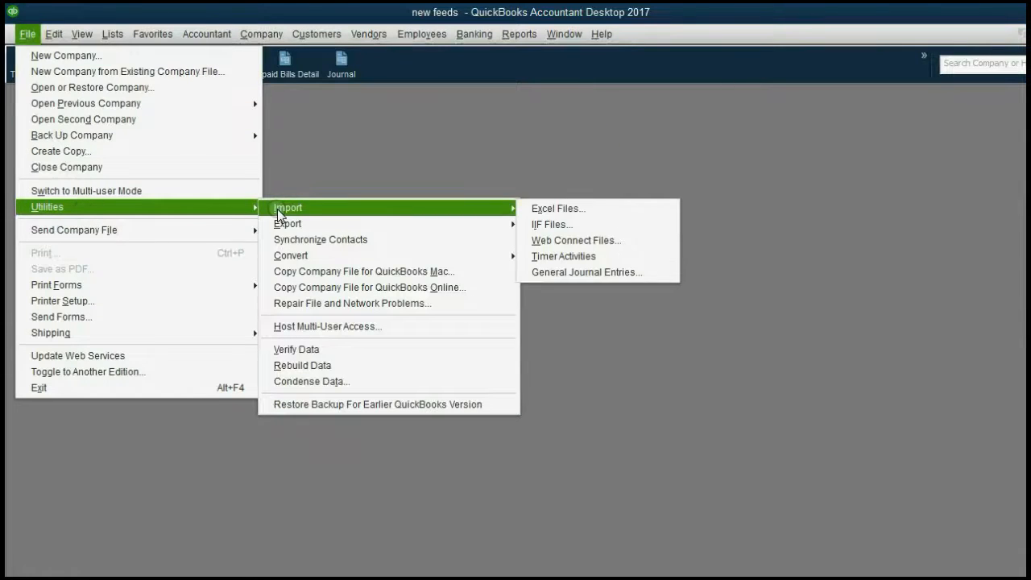
pyautogui.click(540, 242)
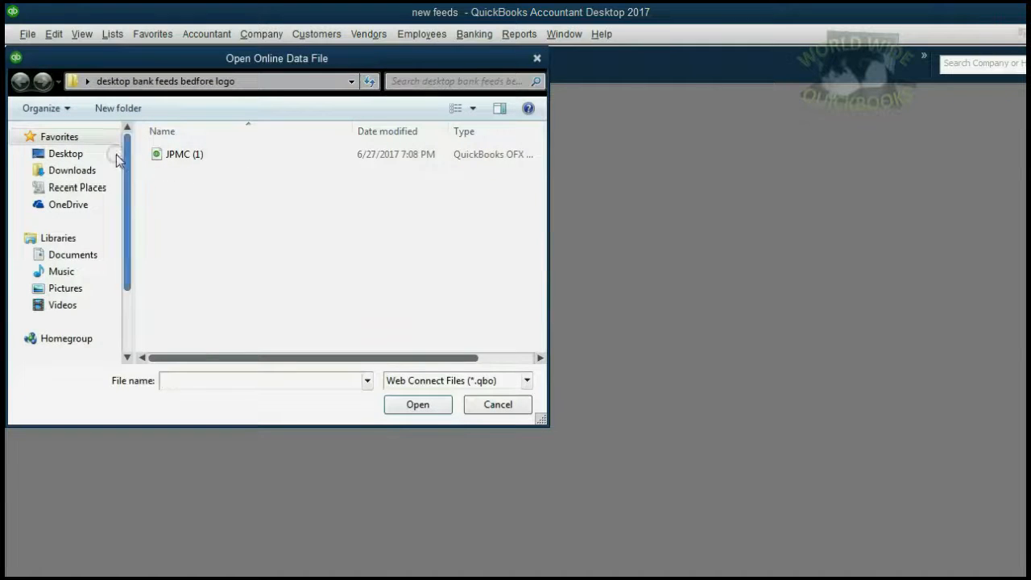
pyautogui.click(66, 153)
pyautogui.moveTo(538, 211); pyautogui.dragTo(540, 339)
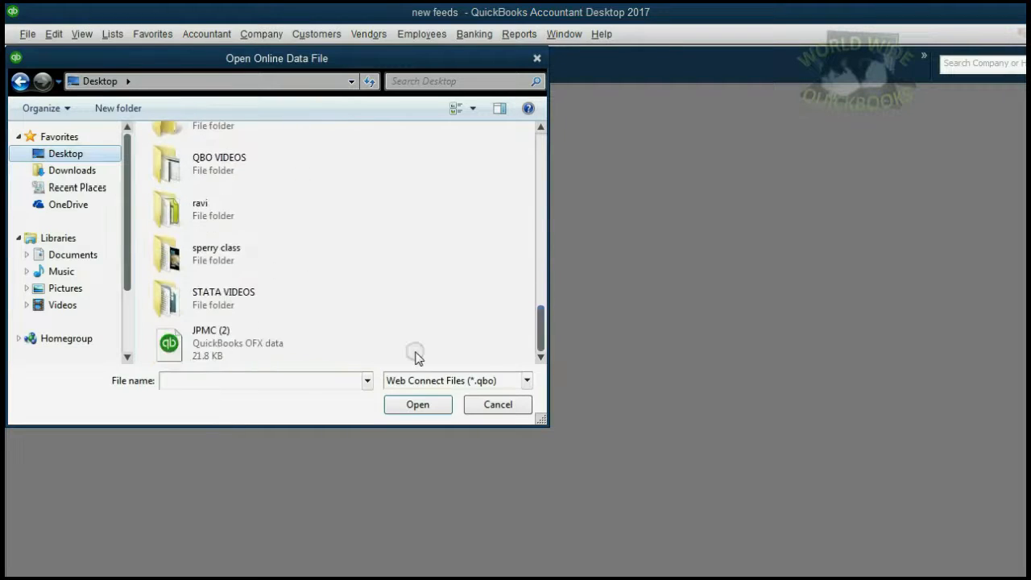
pyautogui.doubleClick(223, 341)
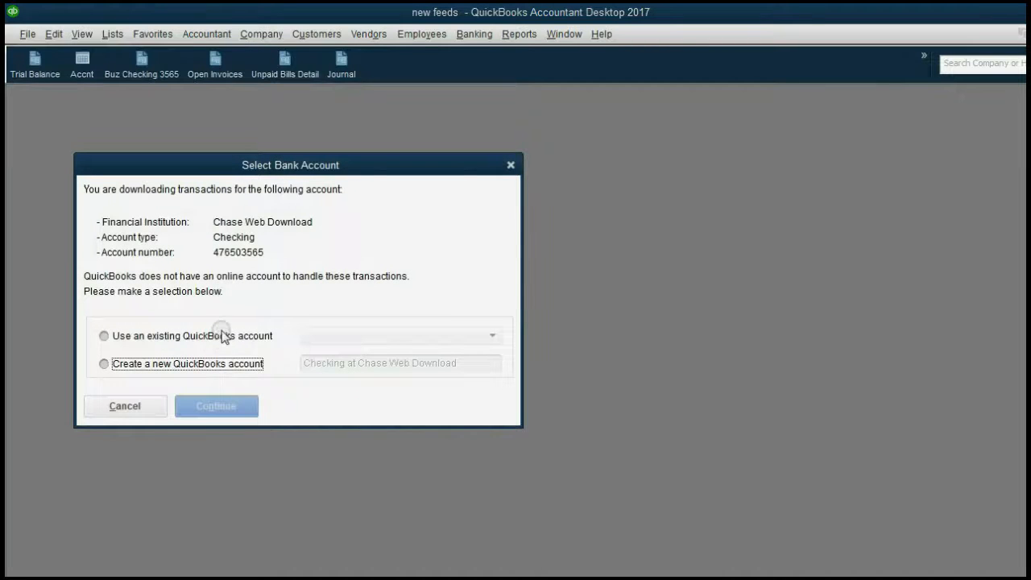
# Link the Chase Web Download data to the existing NEW BANK ACCOUNT and continue
pyautogui.click(213, 371)
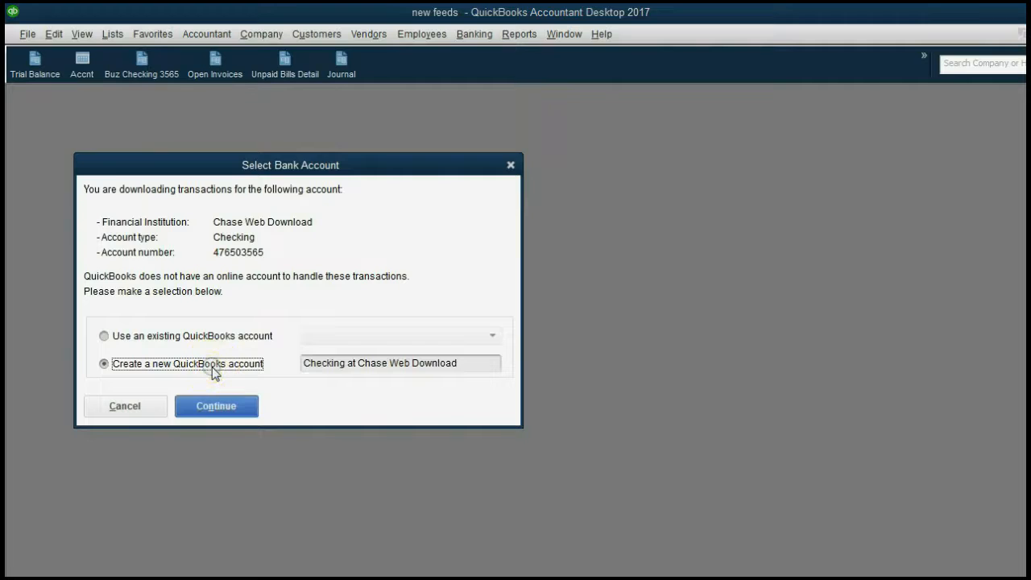
pyautogui.click(198, 339)
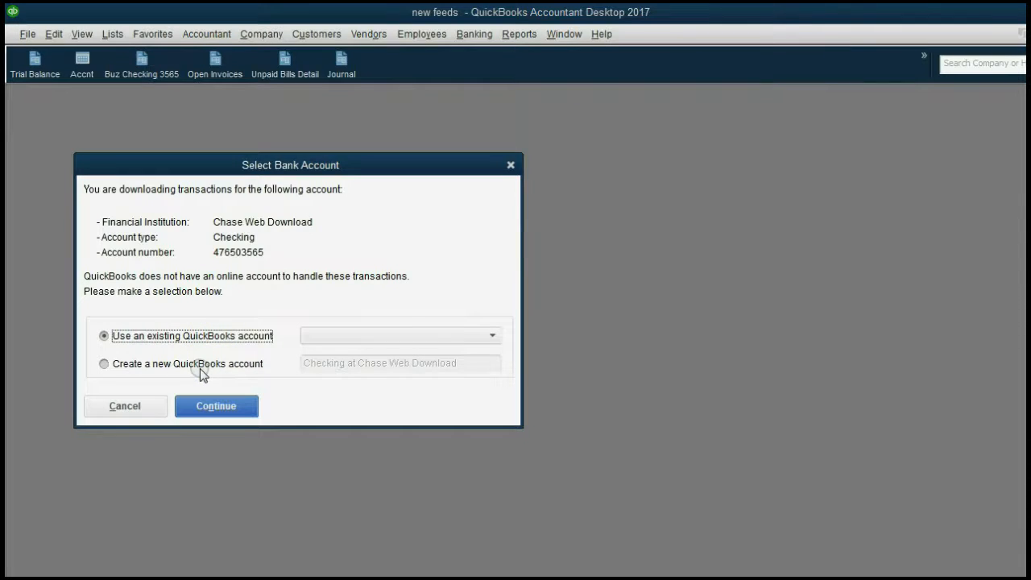
pyautogui.click(194, 336)
pyautogui.click(494, 336)
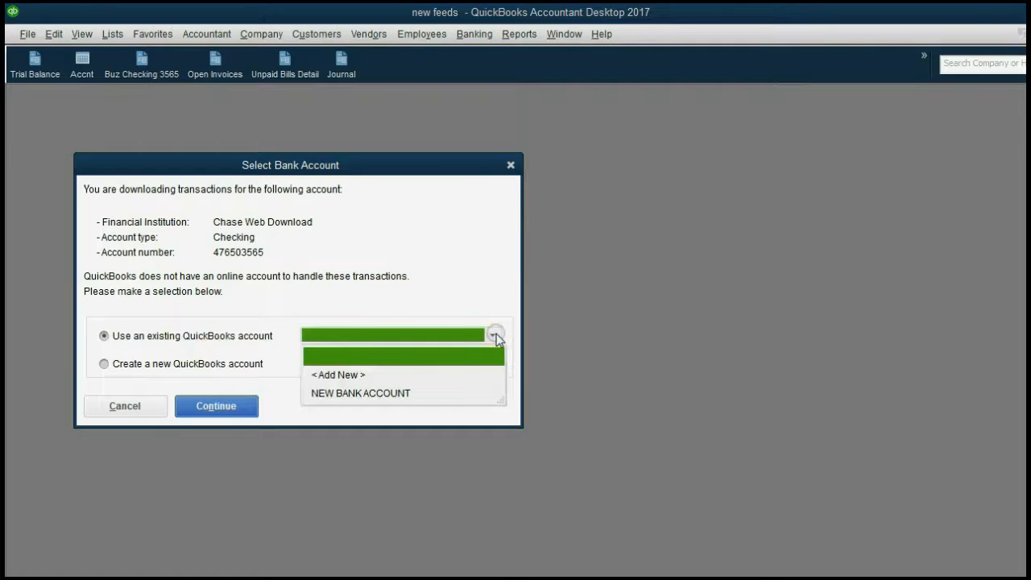
pyautogui.click(409, 393)
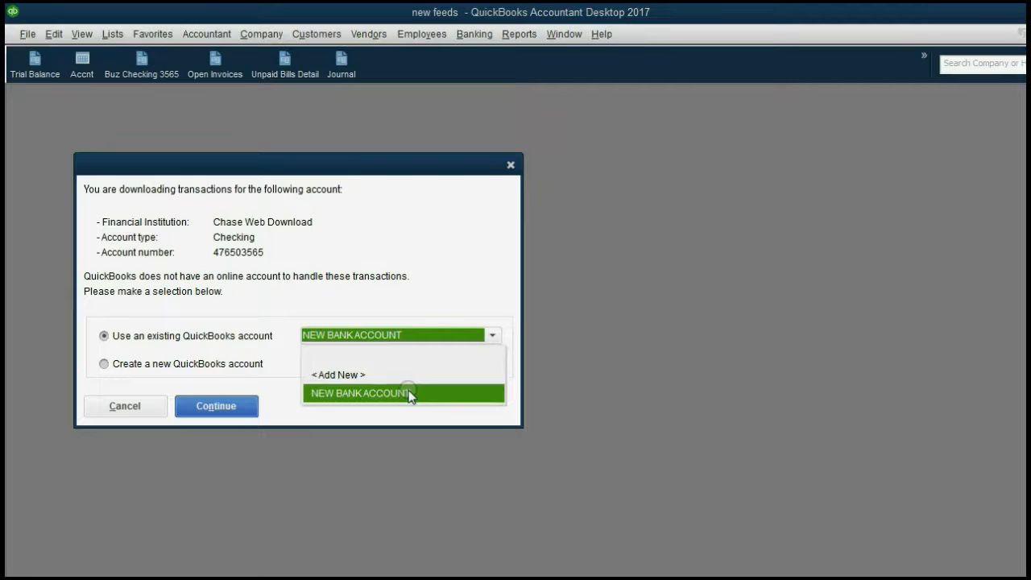
pyautogui.click(410, 394)
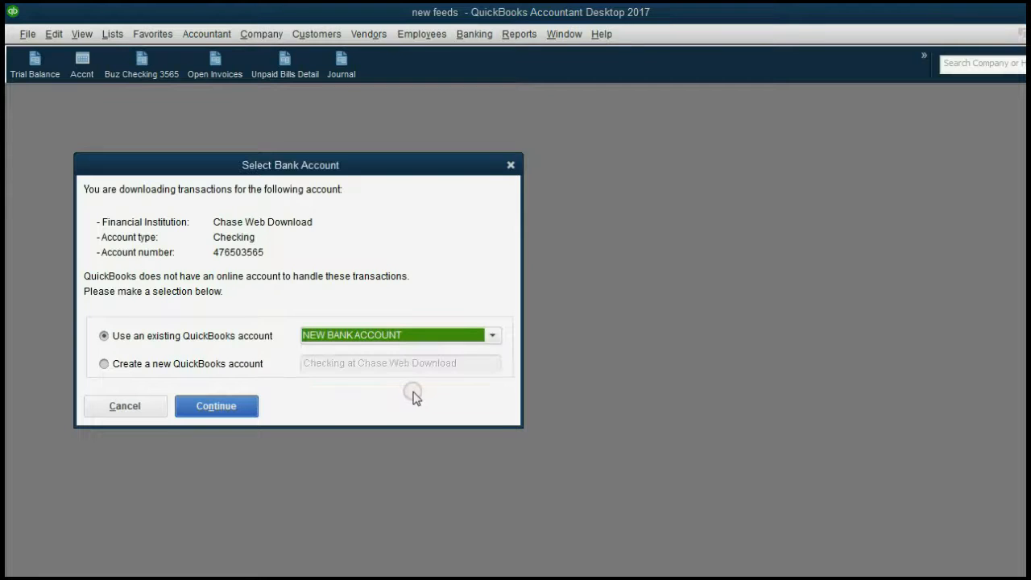
pyautogui.click(224, 407)
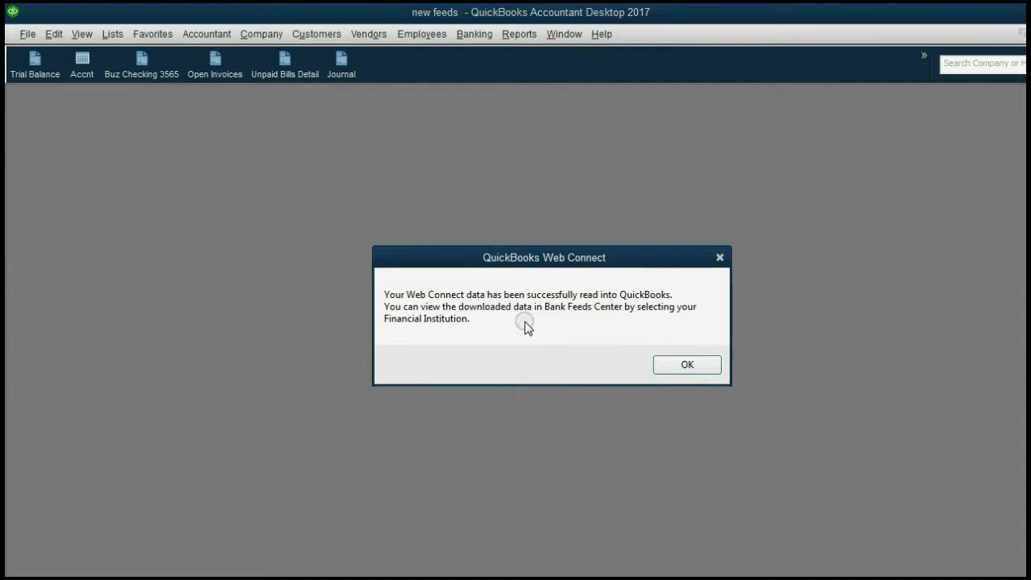
# Acknowledge the import message and list the 134 Chase Web Download transactions awaiting review
pyautogui.click(684, 364)
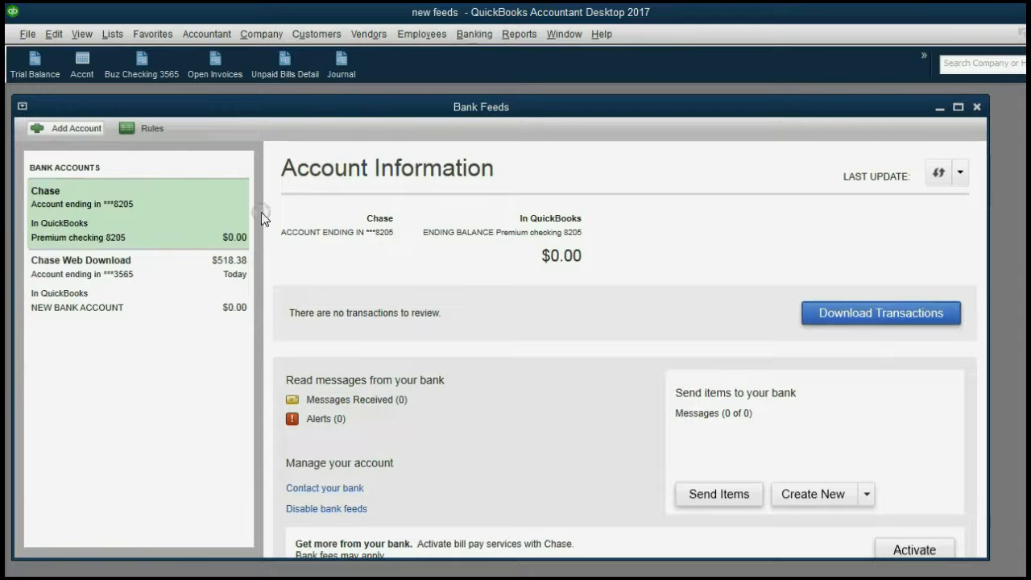
pyautogui.click(57, 311)
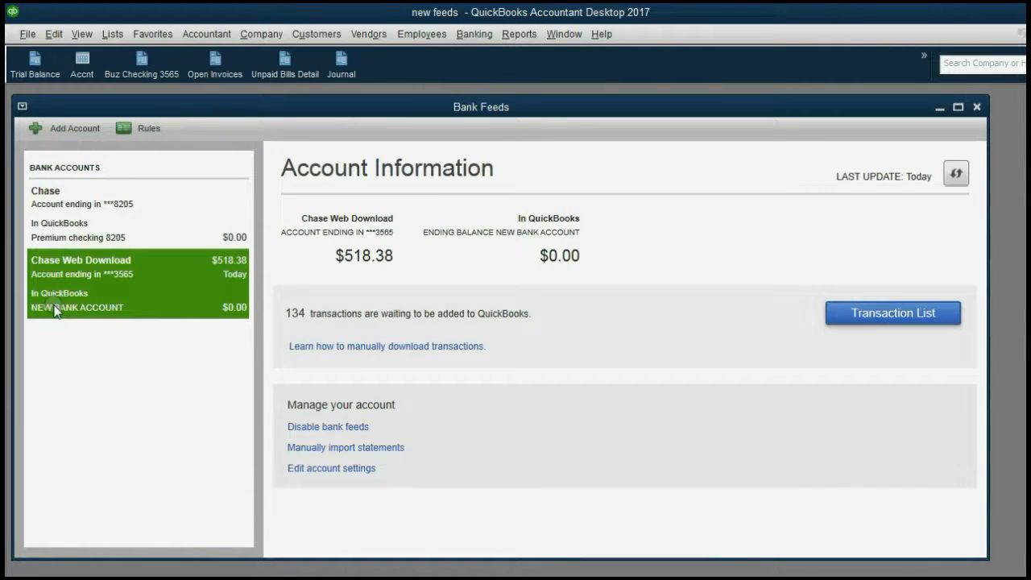
pyautogui.click(866, 317)
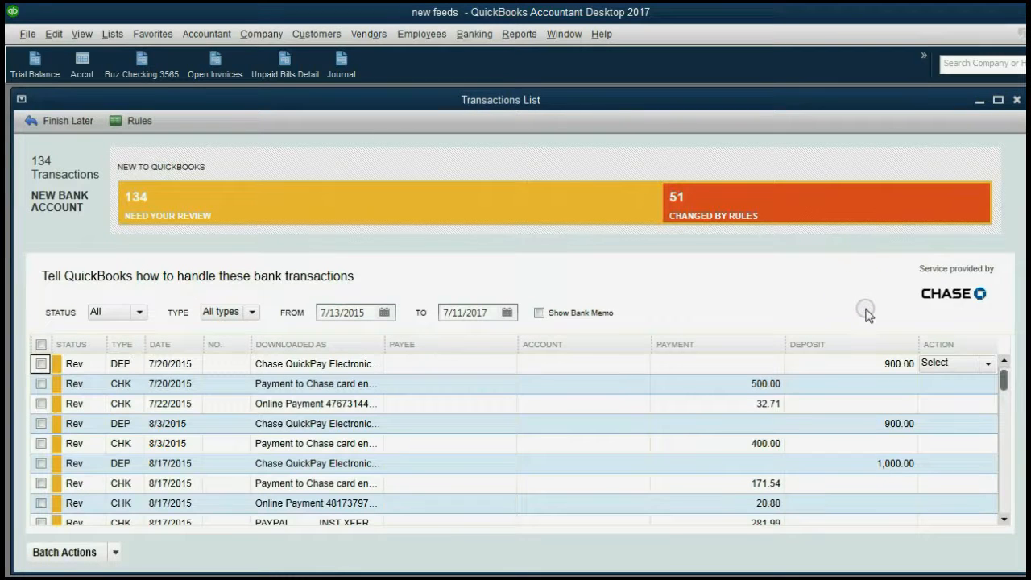
pyautogui.moveTo(1004, 378); pyautogui.dragTo(979, 445)
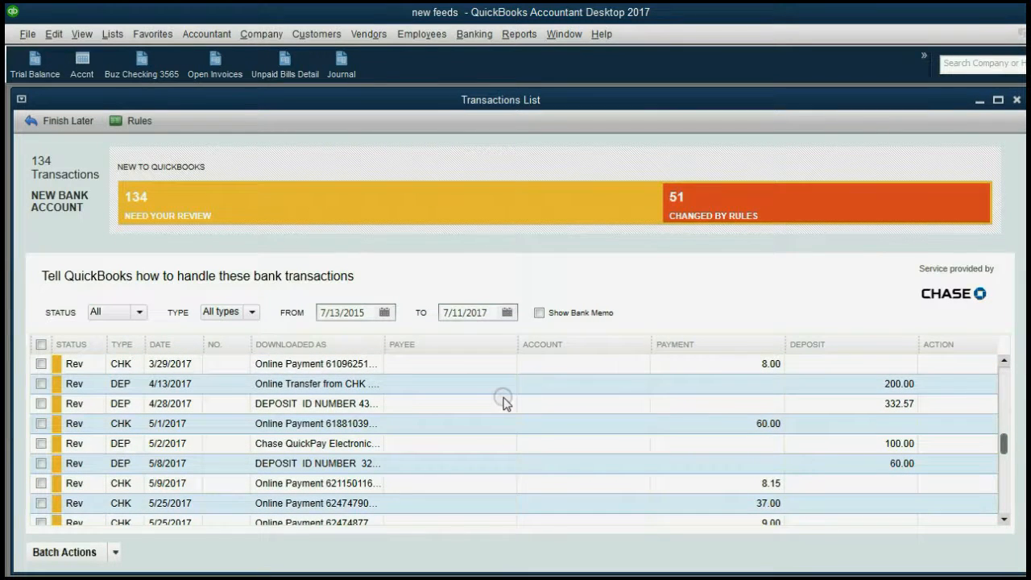
pyautogui.click(758, 203)
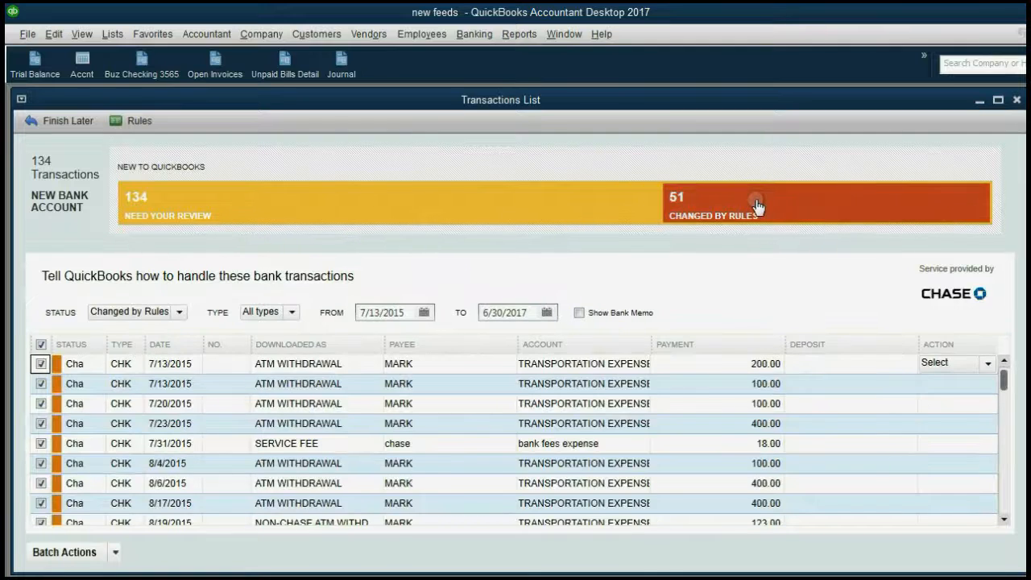
pyautogui.click(539, 203)
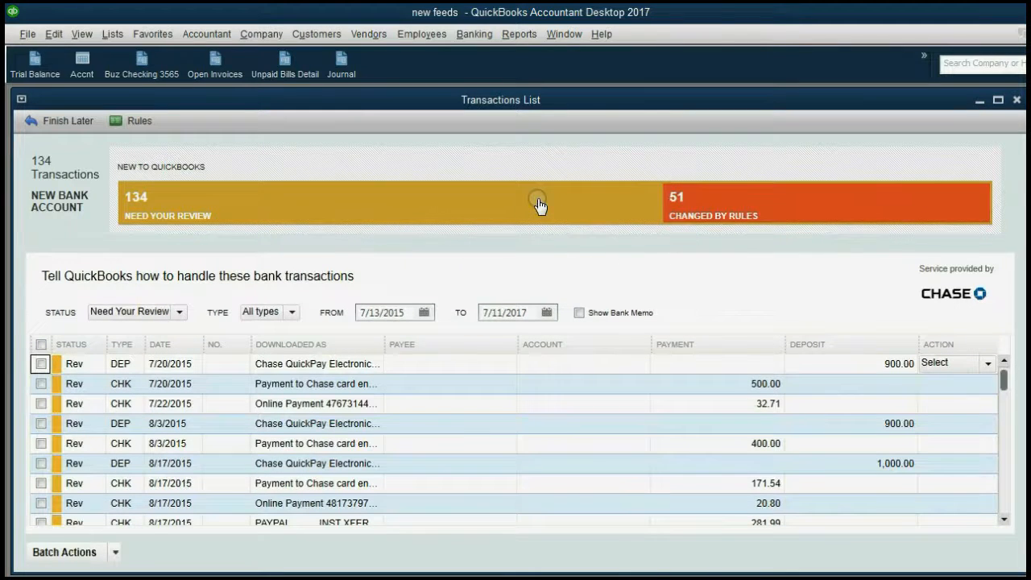
pyautogui.click(180, 314)
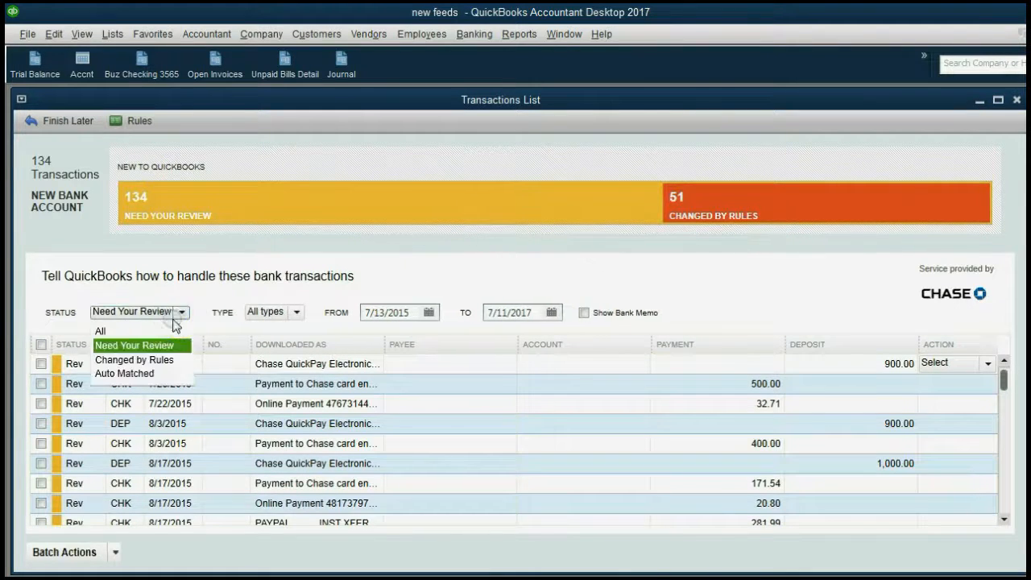
pyautogui.click(167, 331)
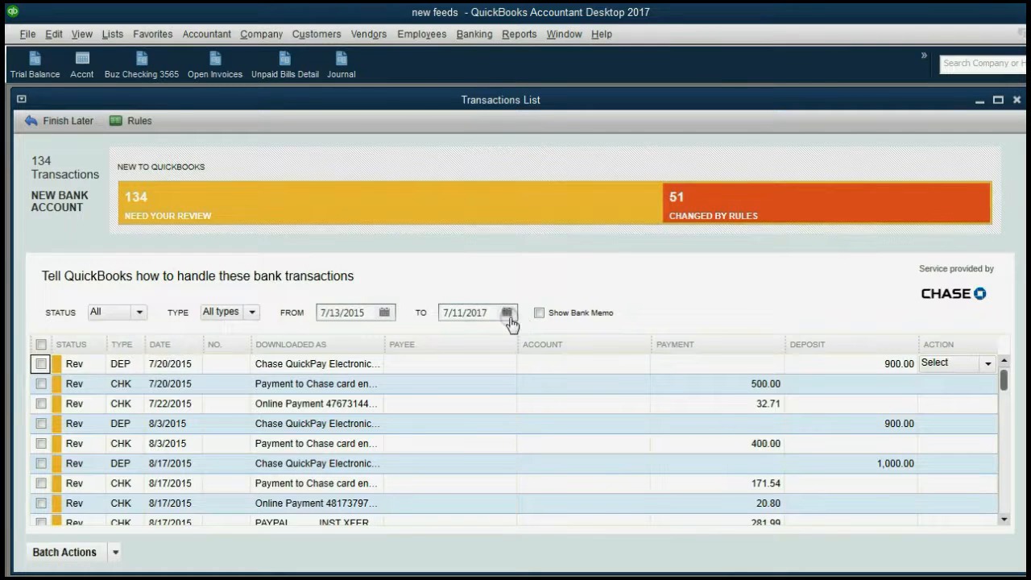
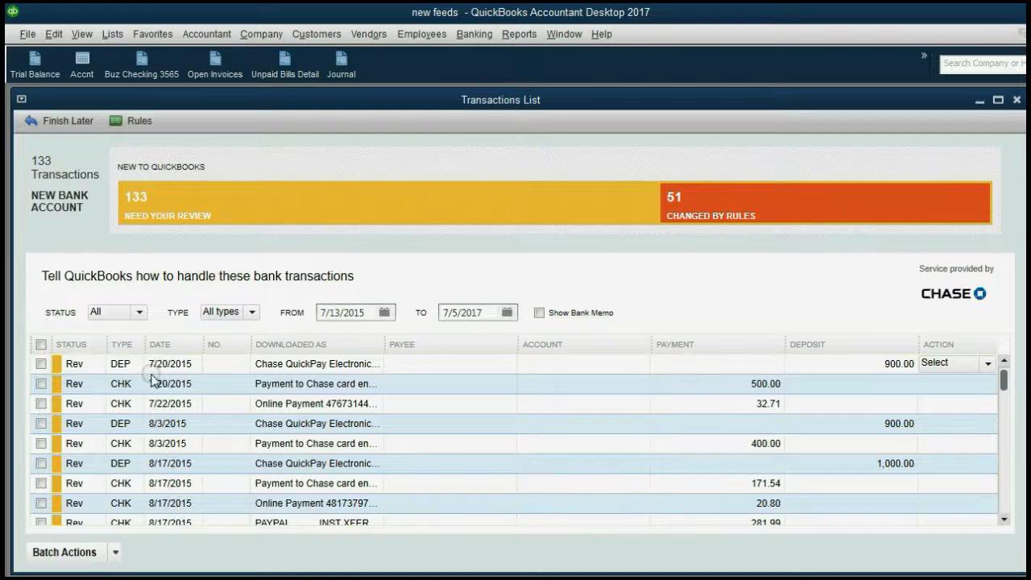
# Sort the 133 transactions newest first by date, then advance the PowerPoint slide show
pyautogui.click(157, 345)
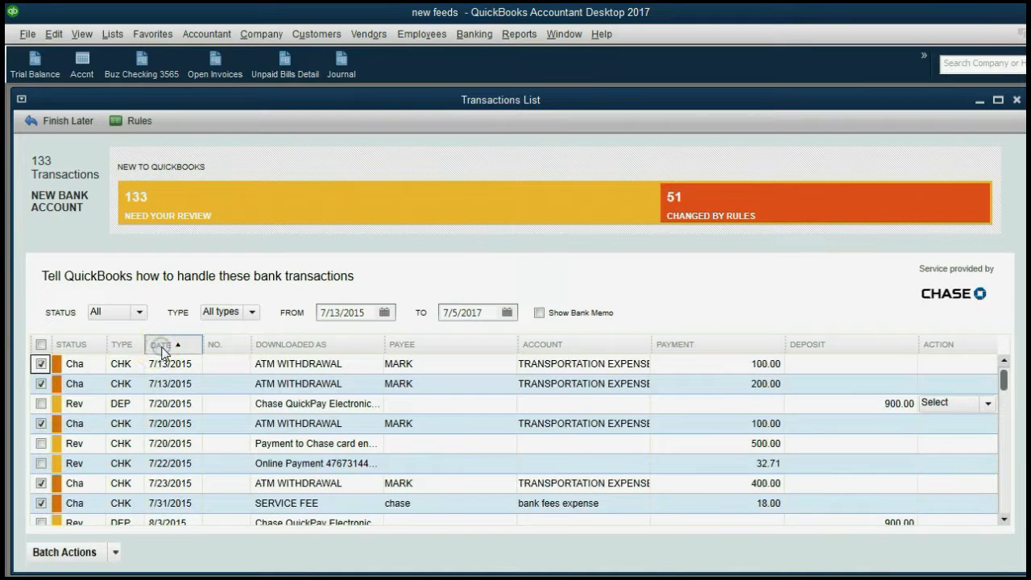
pyautogui.click(159, 344)
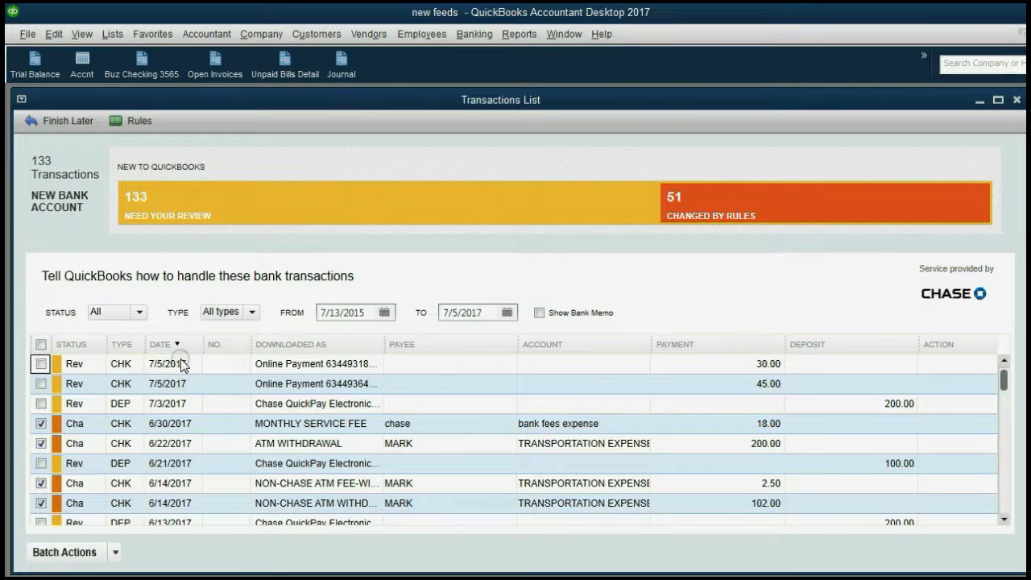
pyautogui.click(500, 579)
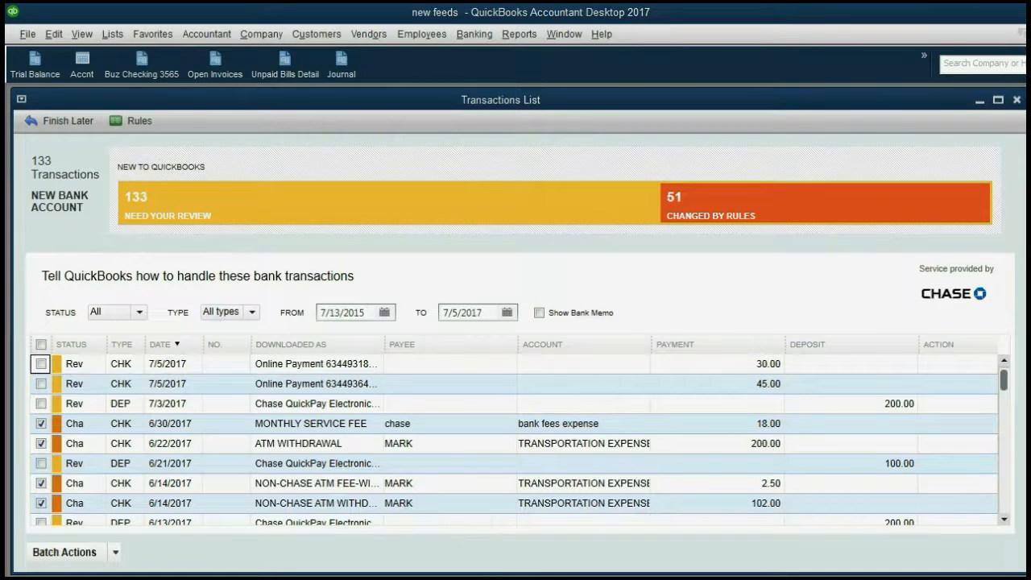
pyautogui.click(514, 527)
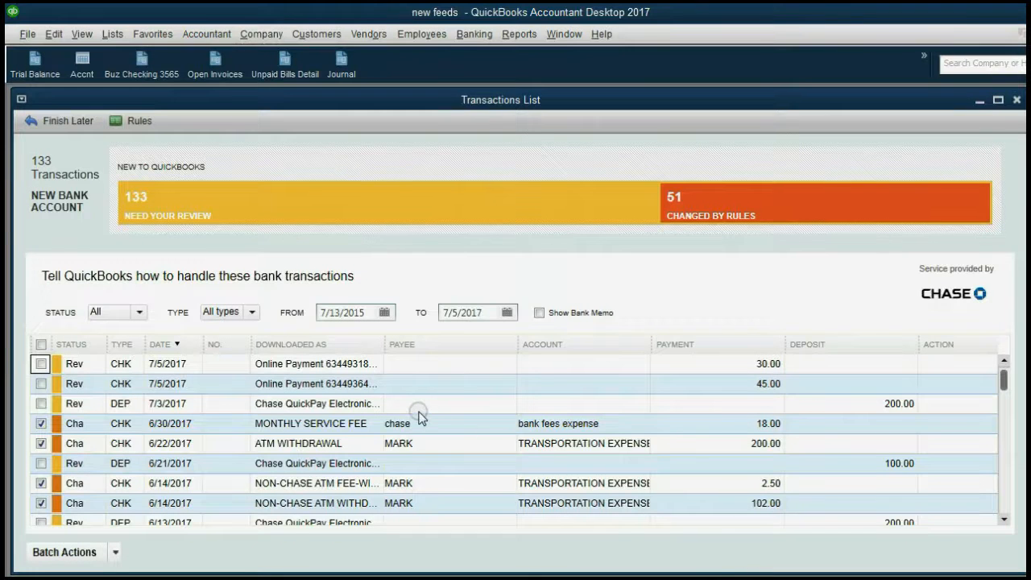
# Import JPMC (2).QBO as a Web Connect file and acknowledge the import message
pyautogui.click(27, 34)
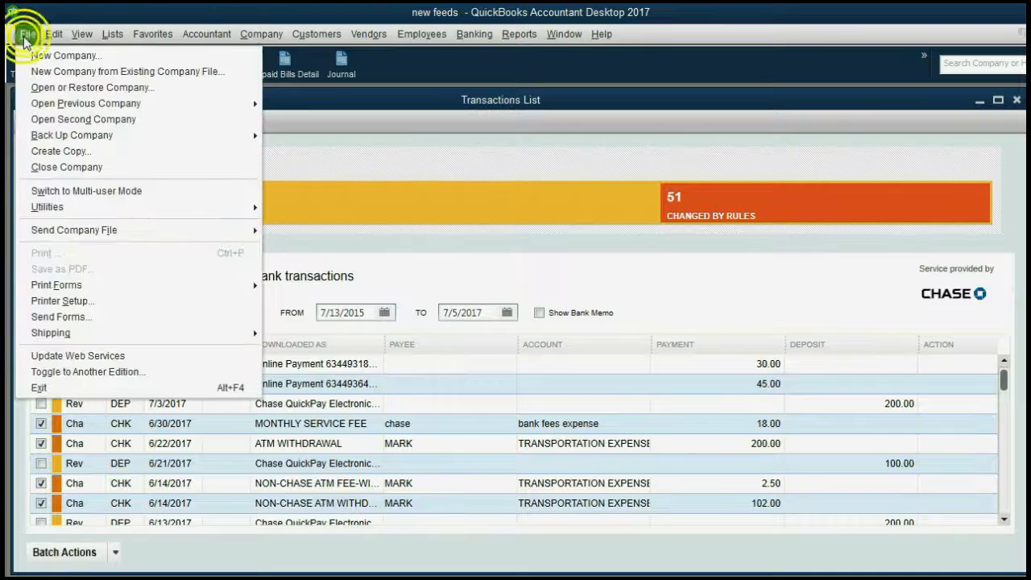
pyautogui.moveTo(106, 212)
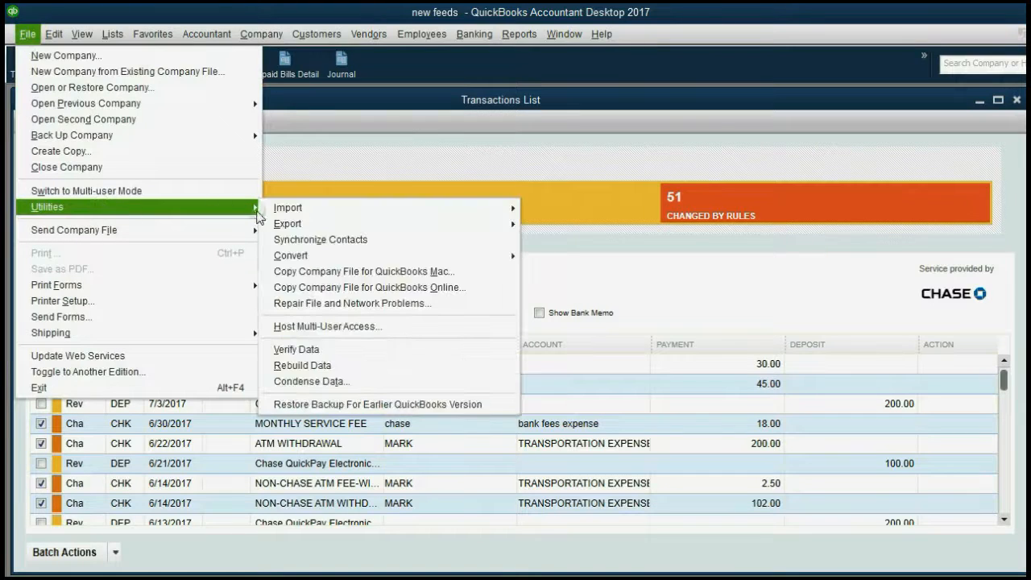
pyautogui.moveTo(297, 216)
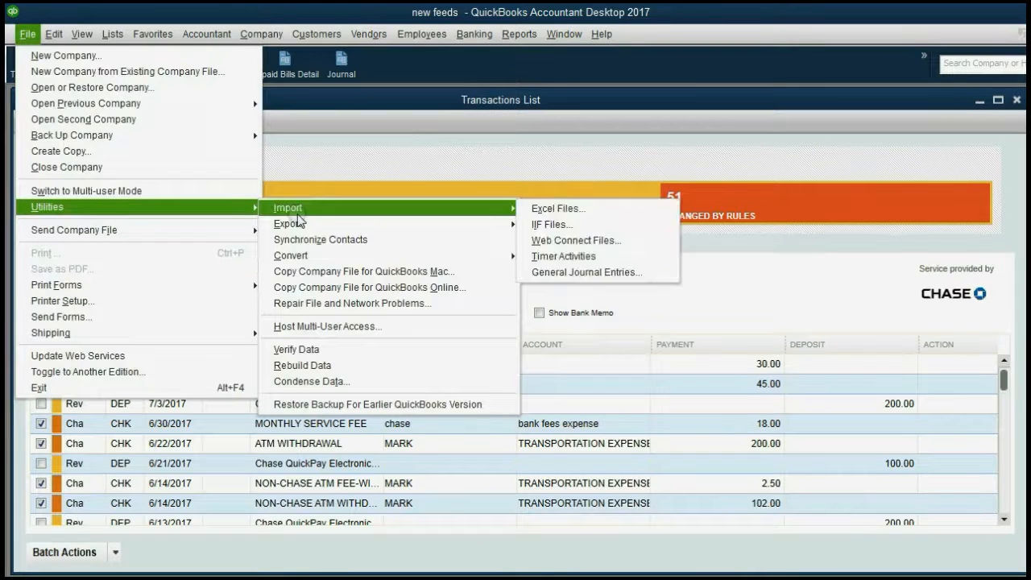
pyautogui.click(561, 240)
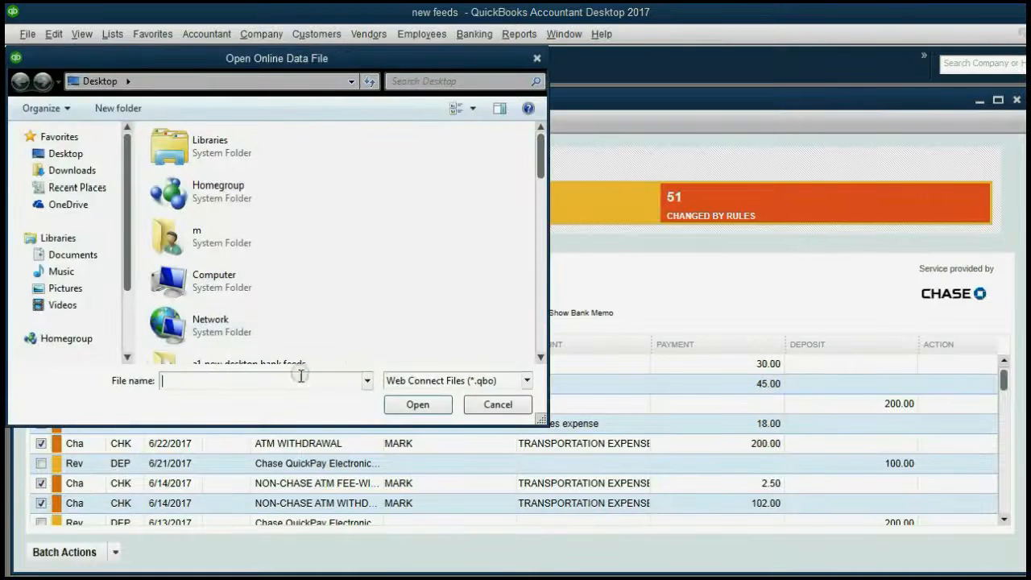
pyautogui.write('j')
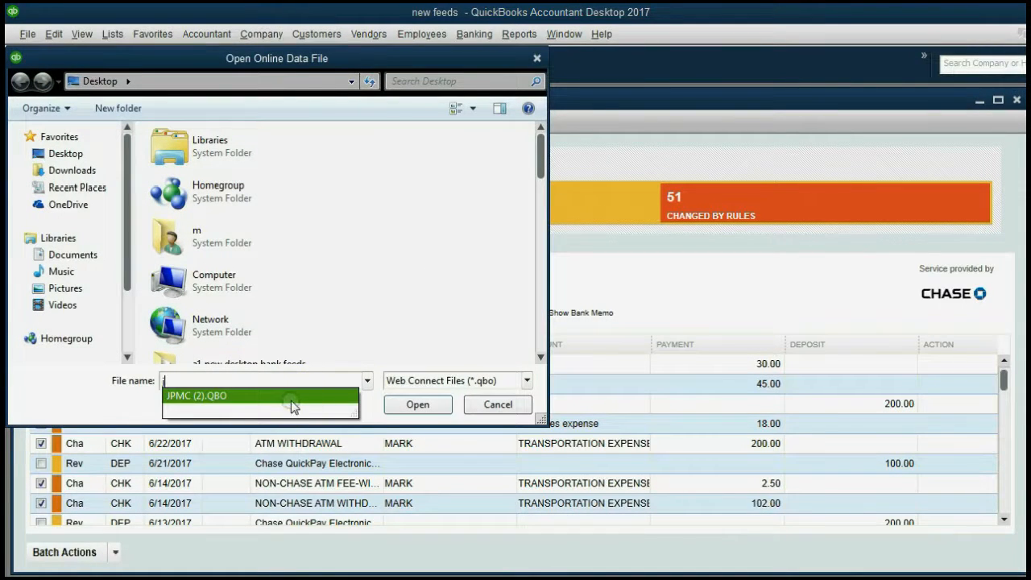
pyautogui.click(292, 398)
pyautogui.click(414, 404)
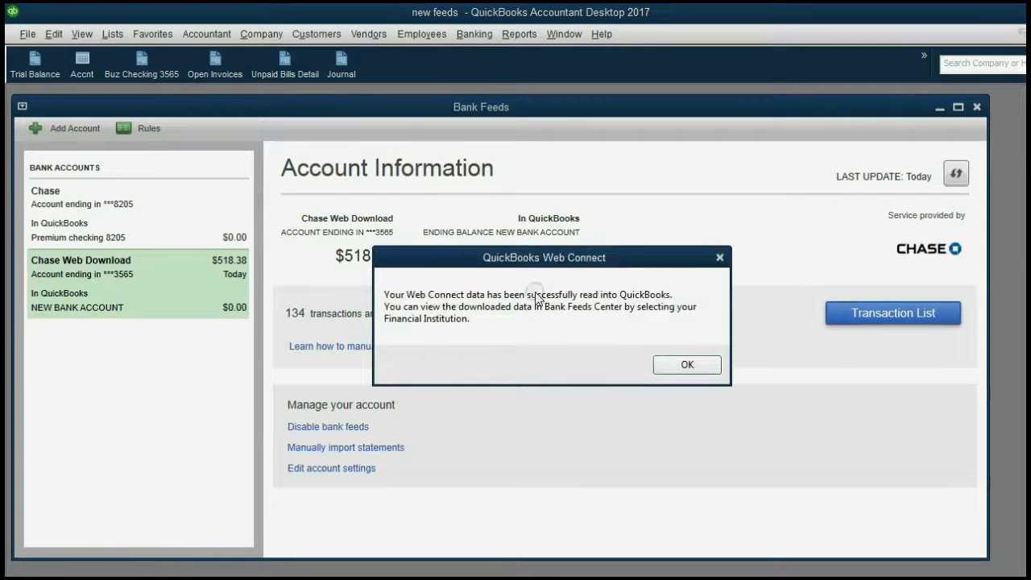
pyautogui.click(687, 365)
# List the Chase Web Download transactions and sort them by date, newest first
pyautogui.click(141, 299)
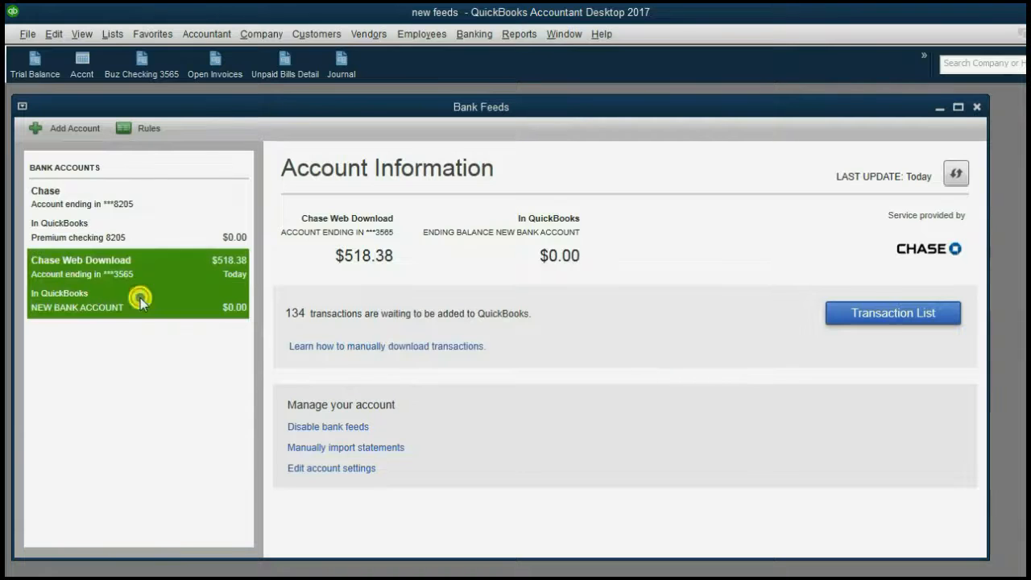
pyautogui.click(860, 320)
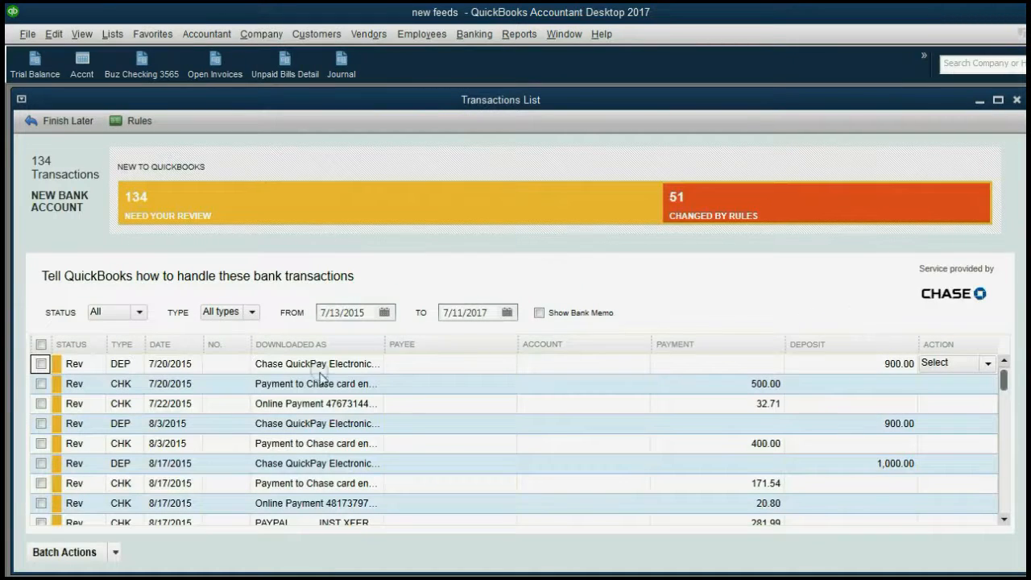
pyautogui.click(172, 349)
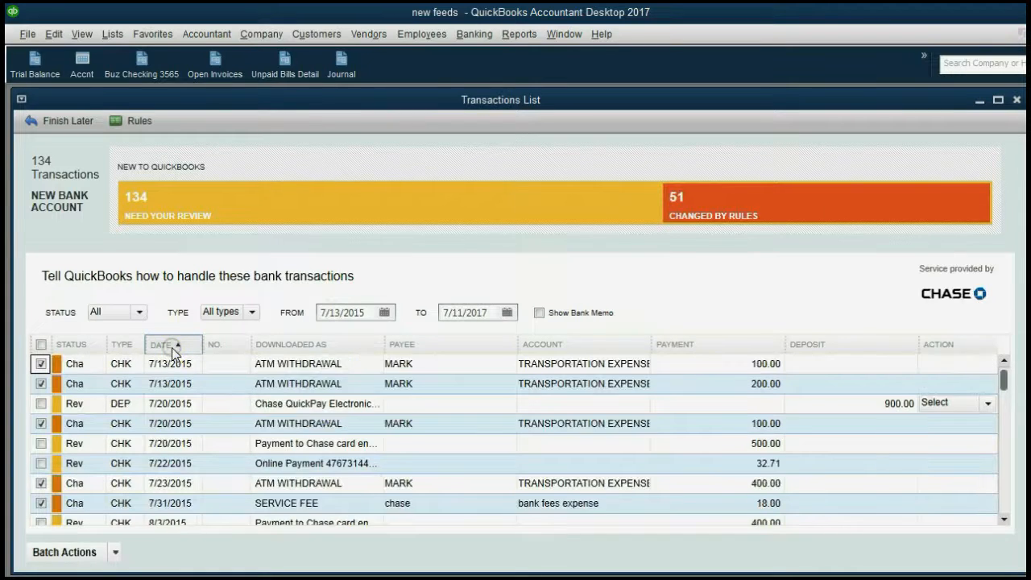
pyautogui.click(172, 349)
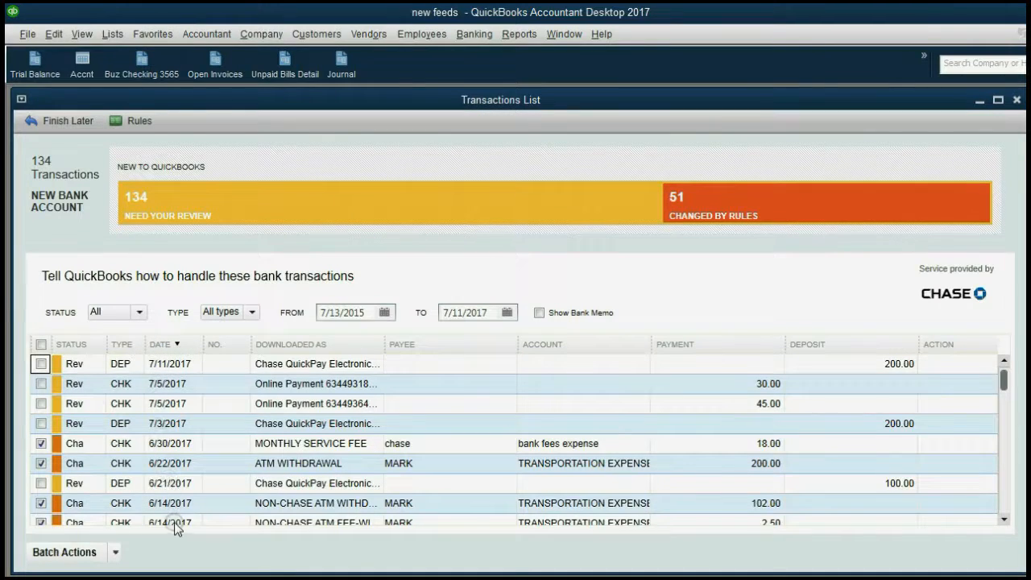
# Highlight the 7/11/2017 deposit of 200.00, then switch to the PowerPoint slide show
pyautogui.click(164, 366)
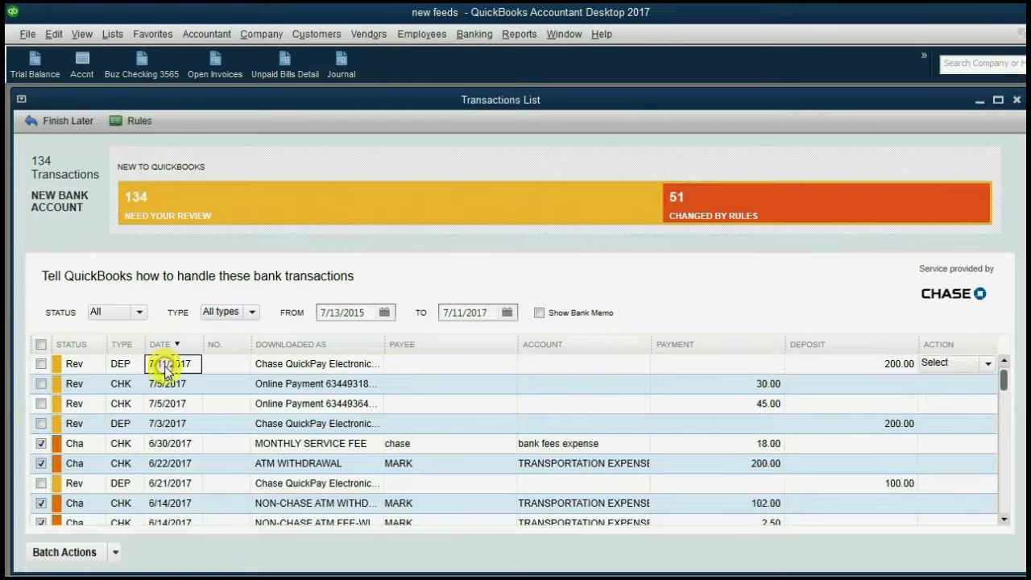
pyautogui.click(853, 368)
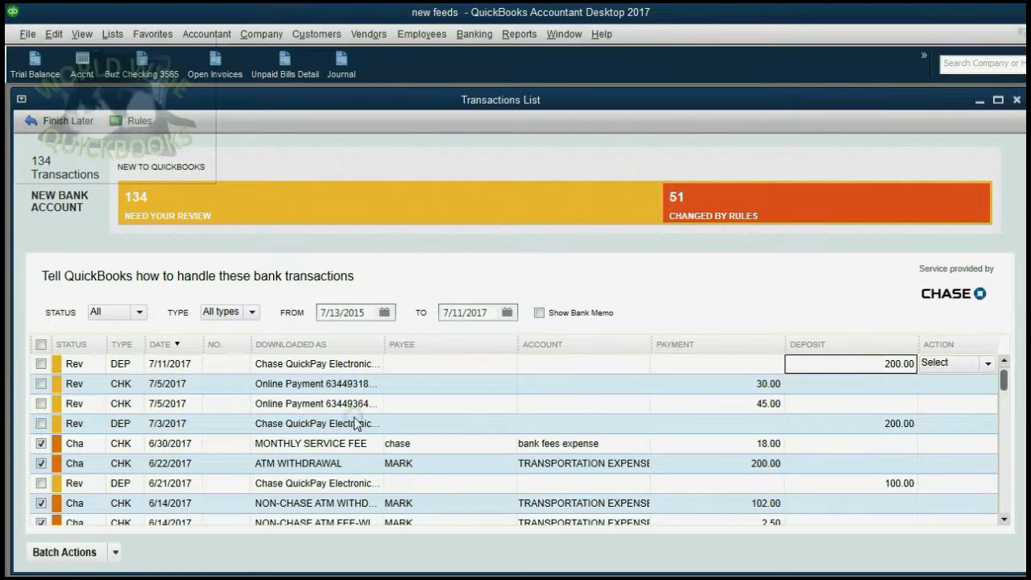
pyautogui.moveTo(572, 577)
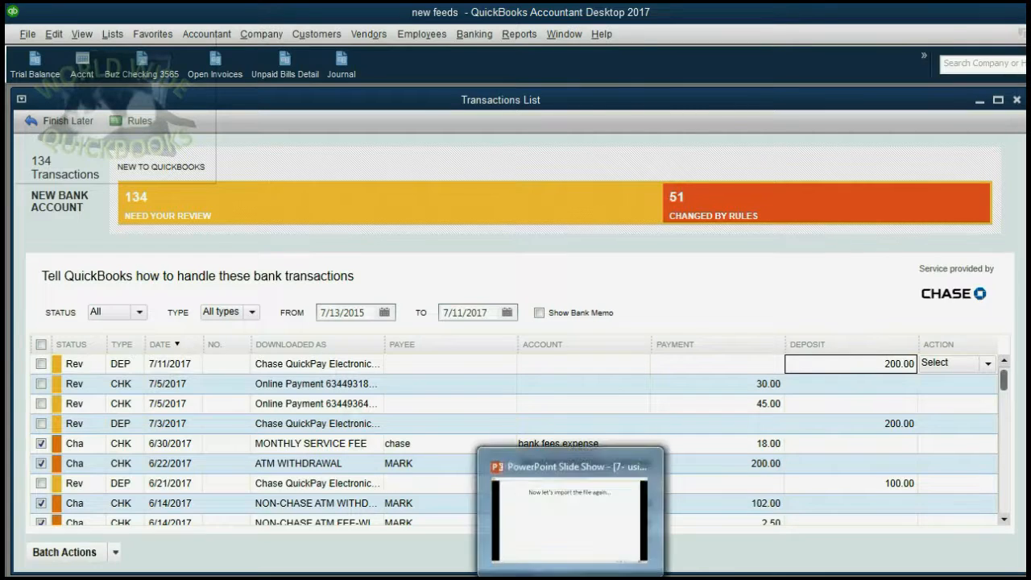
pyautogui.click(572, 515)
# Advance to slide 6 and reveal its note that accepted transactions won't reload on re-import
pyautogui.click(593, 461)
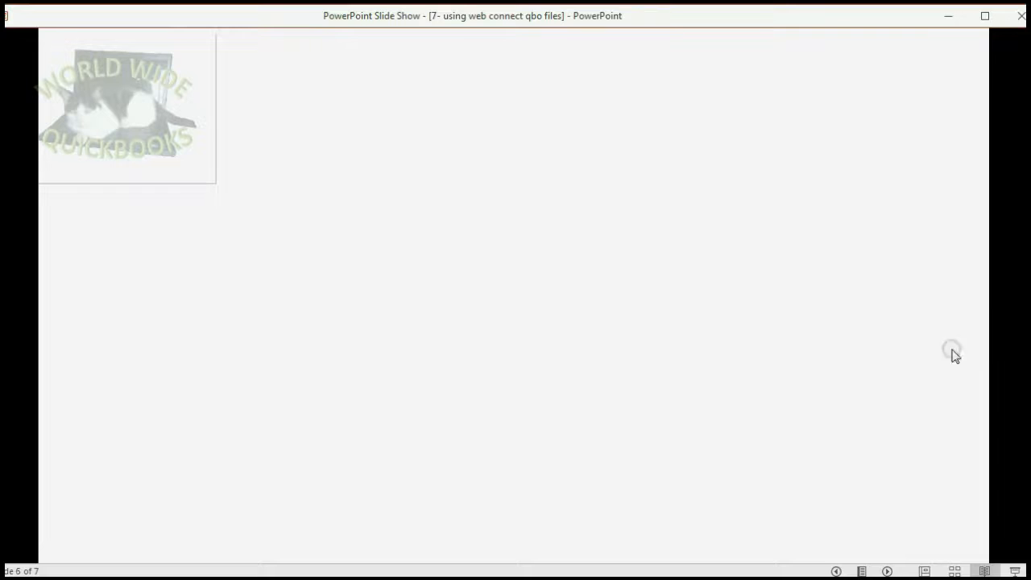
pyautogui.click(908, 362)
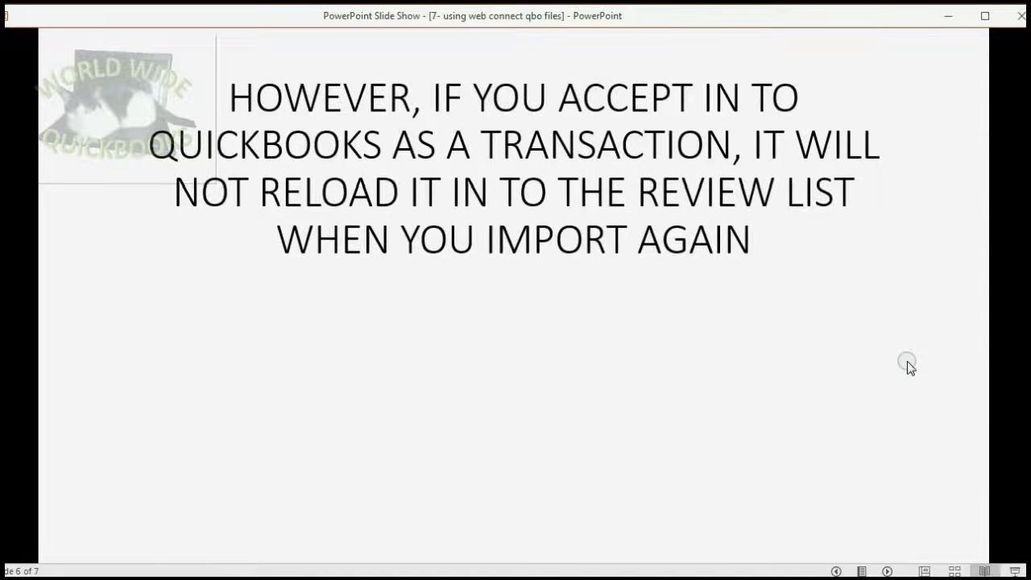
pyautogui.click(906, 363)
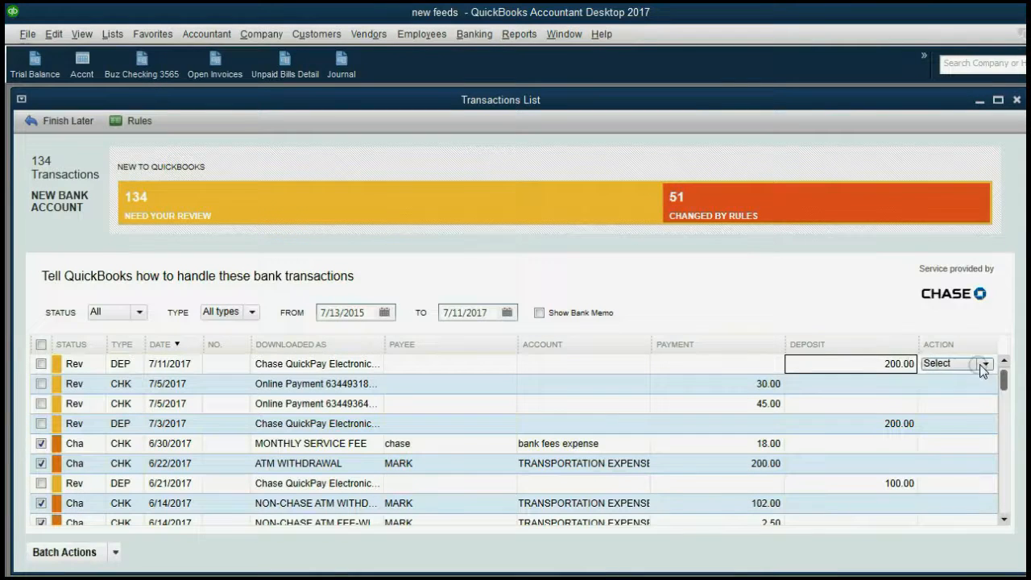
# Quick-add the 7/11/2017 deposit with Uncategorized Income and re-sort the list newest first
pyautogui.click(985, 365)
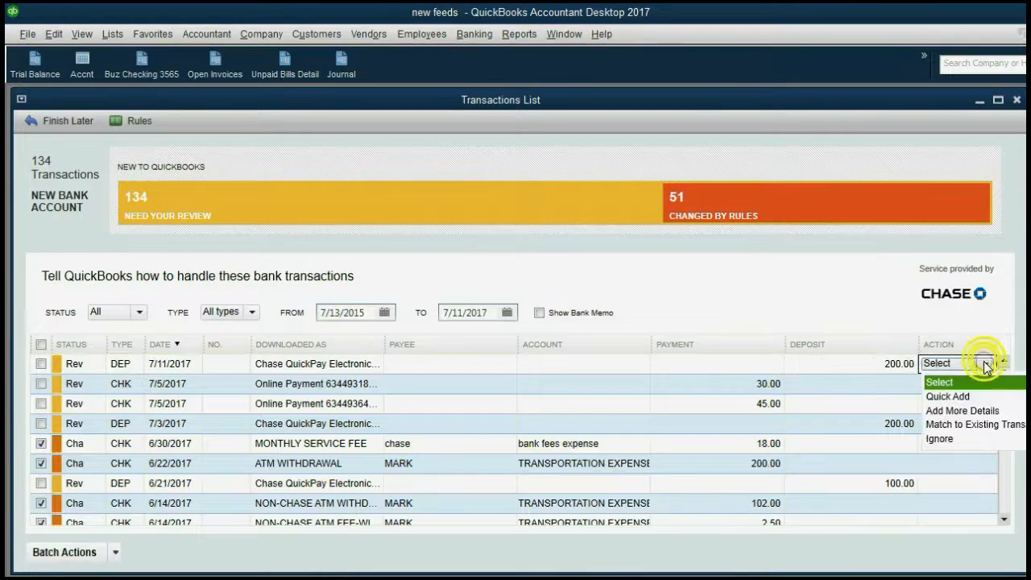
pyautogui.click(973, 395)
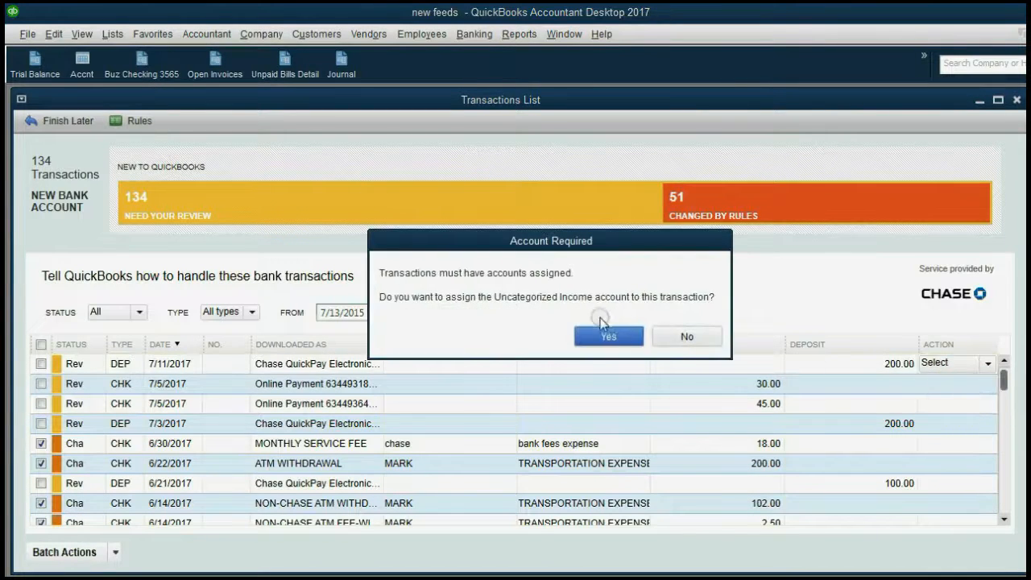
pyautogui.click(606, 336)
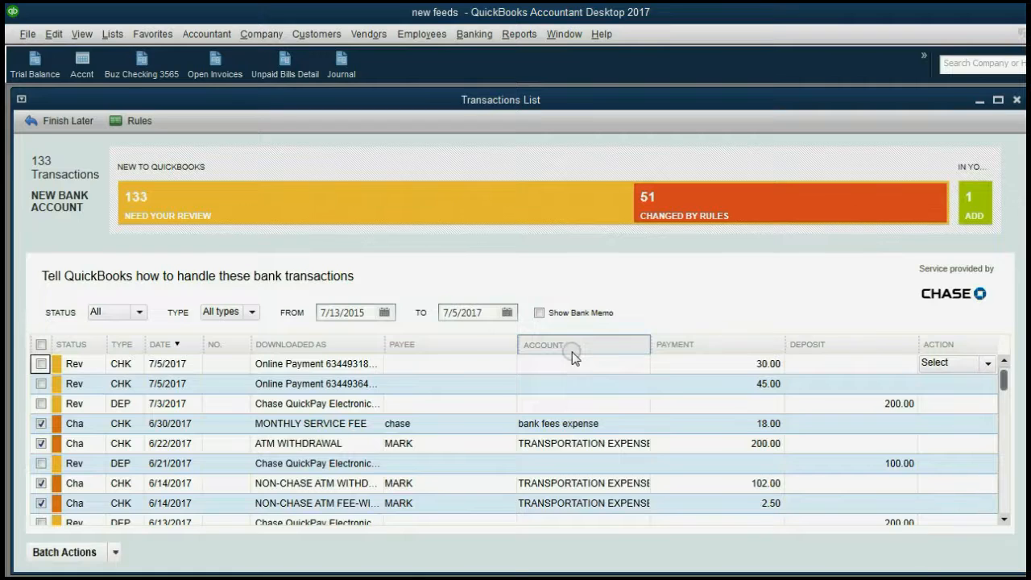
pyautogui.click(161, 347)
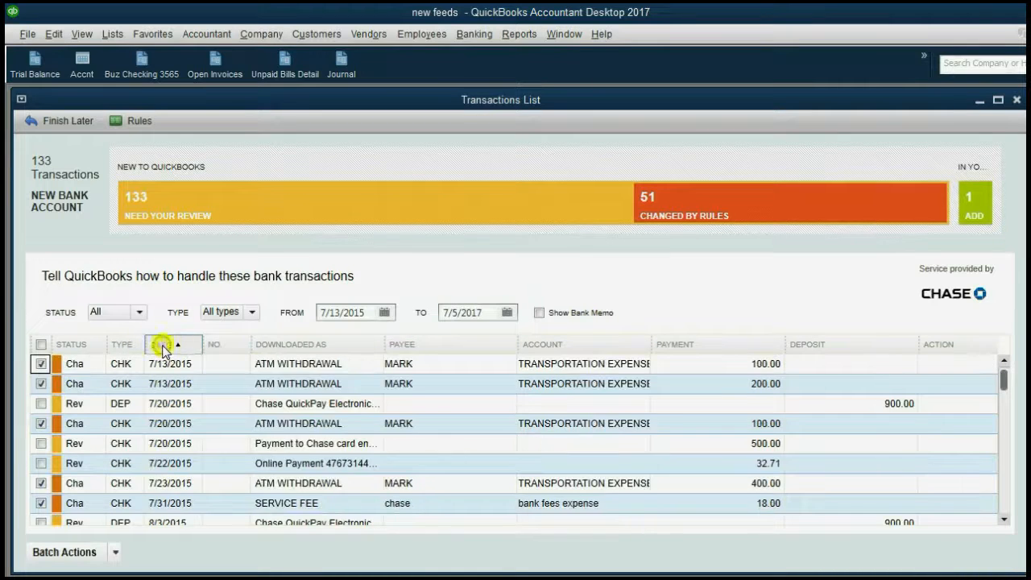
pyautogui.click(162, 347)
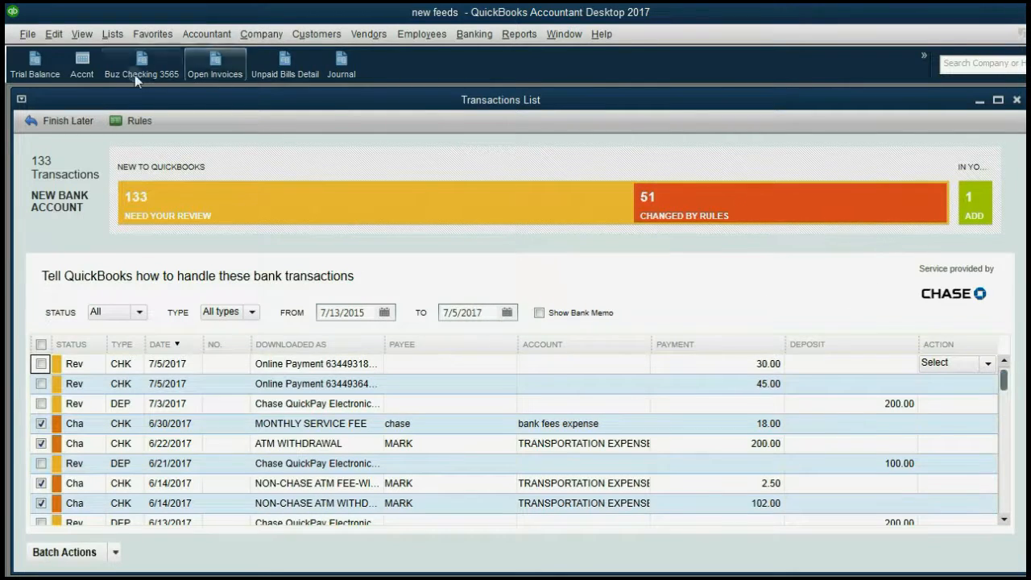
# Inspect the Trans 73 deposit's Uncategorized Income line from the Journal report, then close it
pyautogui.click(335, 68)
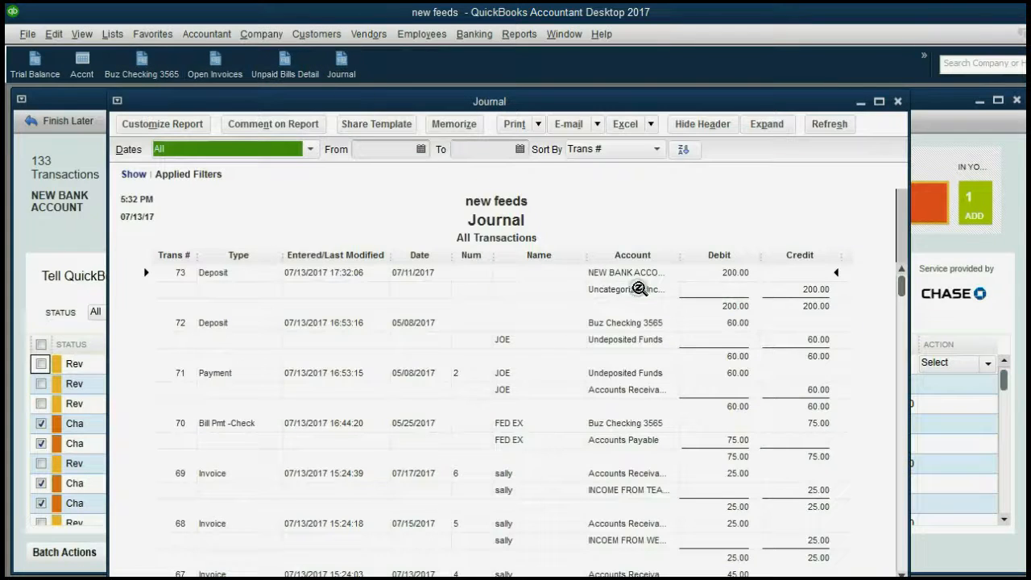
pyautogui.click(643, 290)
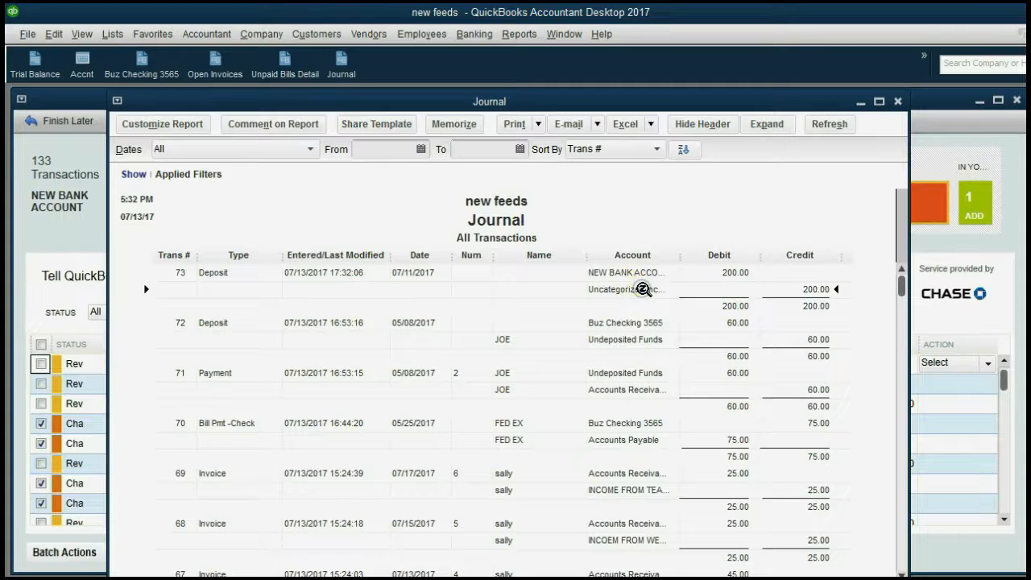
pyautogui.moveTo(571, 579)
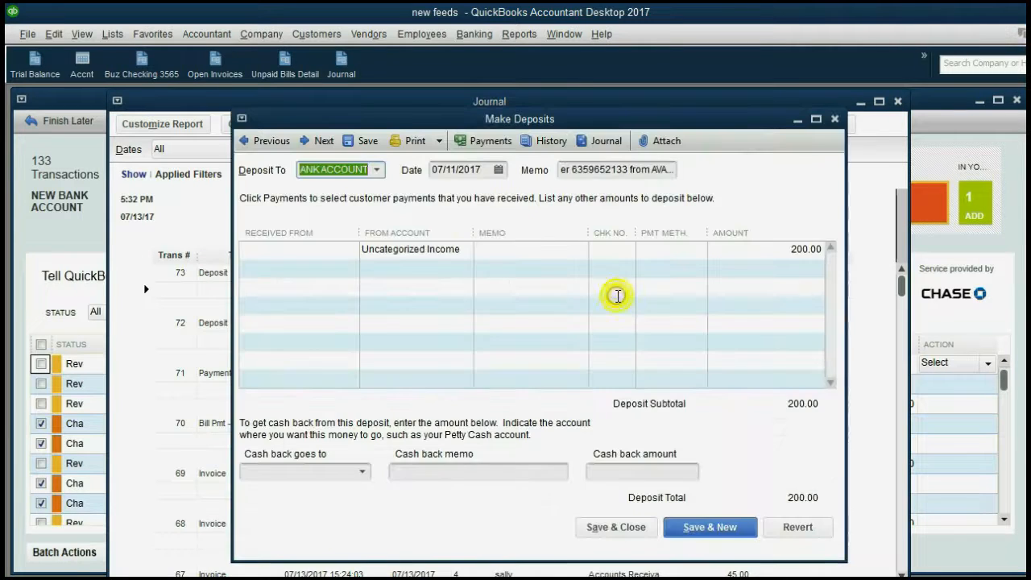
pyautogui.doubleClick(621, 287)
pyautogui.click(449, 254)
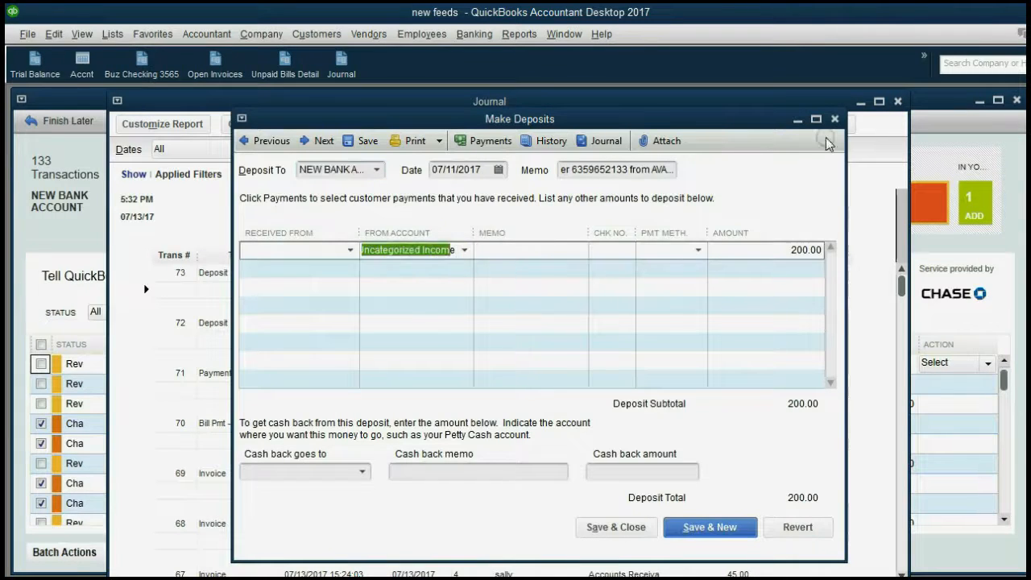
pyautogui.click(834, 118)
# Re-import JPMC (2).QBO as a Web Connect file and dismiss the no-new-transactions notice
pyautogui.click(27, 34)
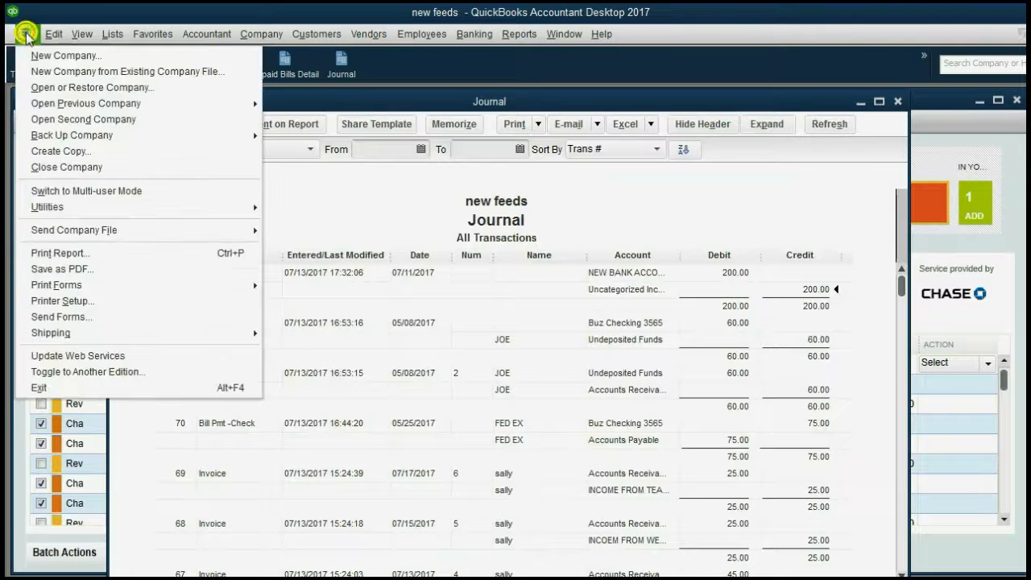
pyautogui.moveTo(113, 208)
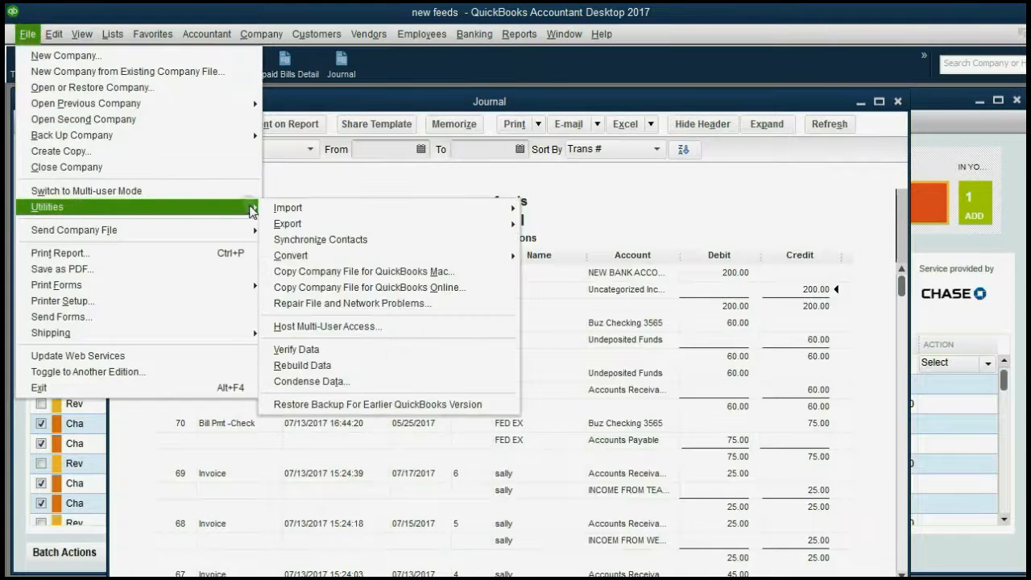
pyautogui.moveTo(447, 214)
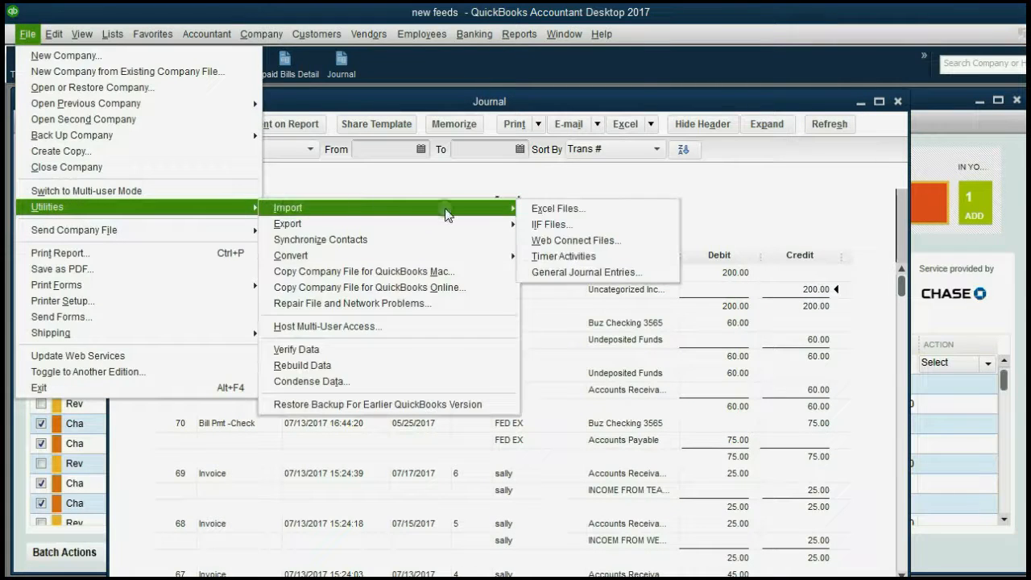
pyautogui.click(552, 241)
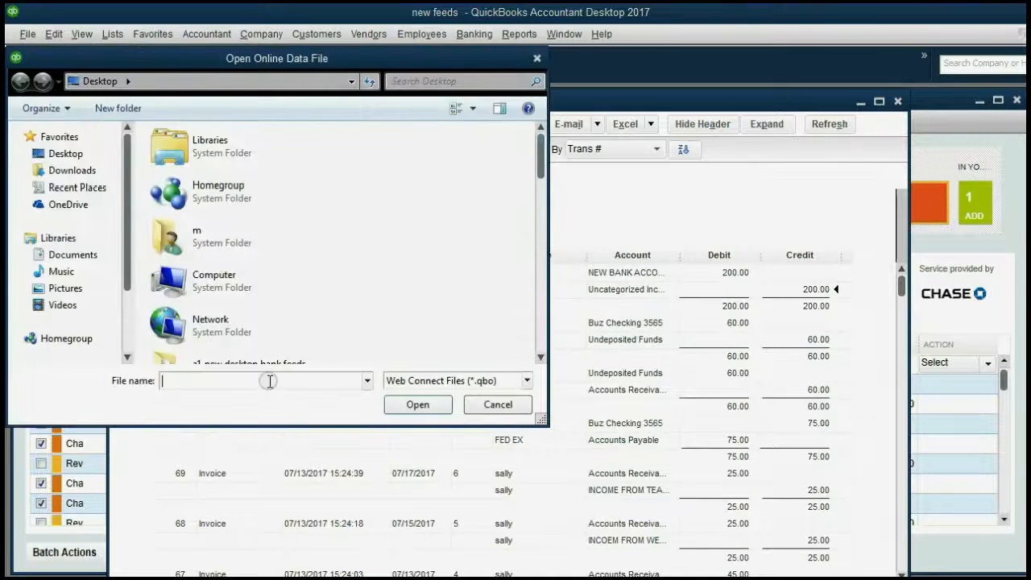
pyautogui.click(250, 380)
pyautogui.write('j')
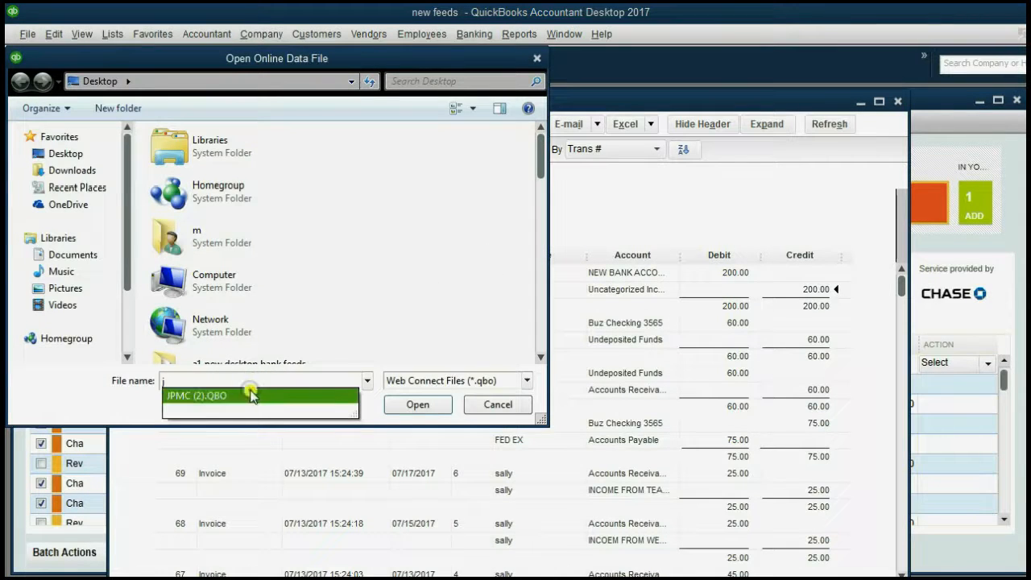
pyautogui.click(251, 395)
pyautogui.click(415, 403)
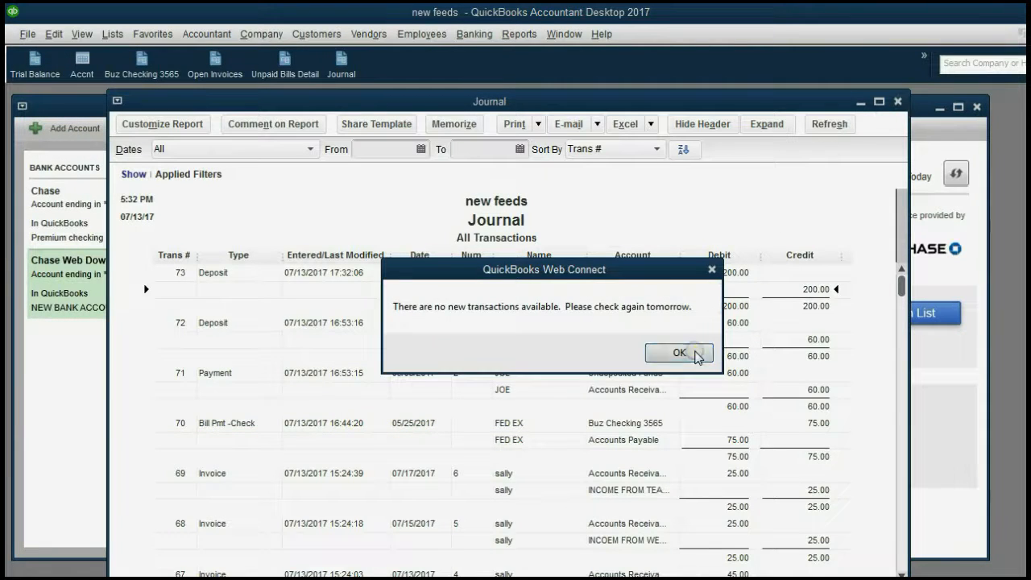
pyautogui.click(697, 354)
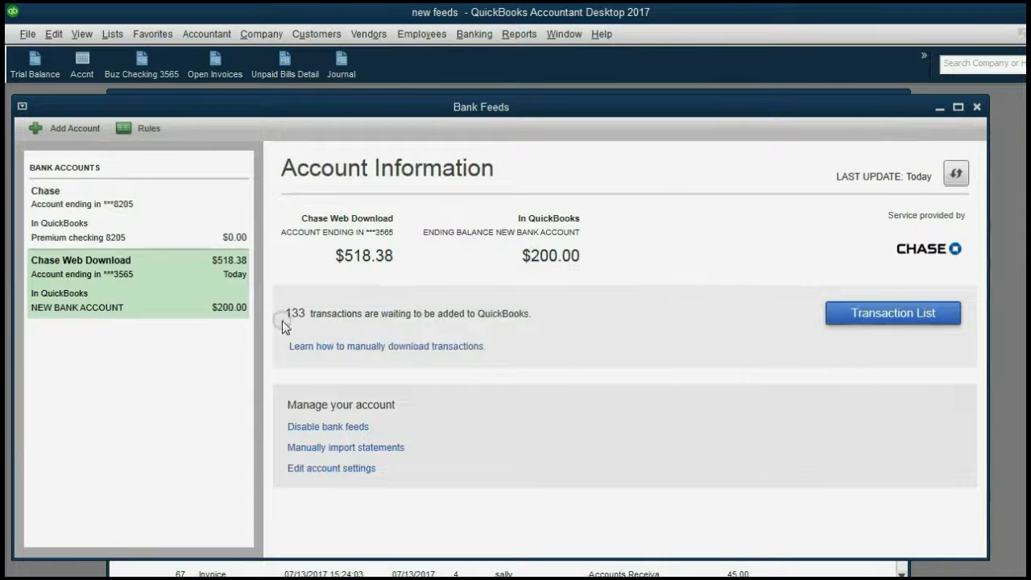
# Show the 133 waiting transactions sorted newest first, then bring up the Journal report
pyautogui.click(857, 308)
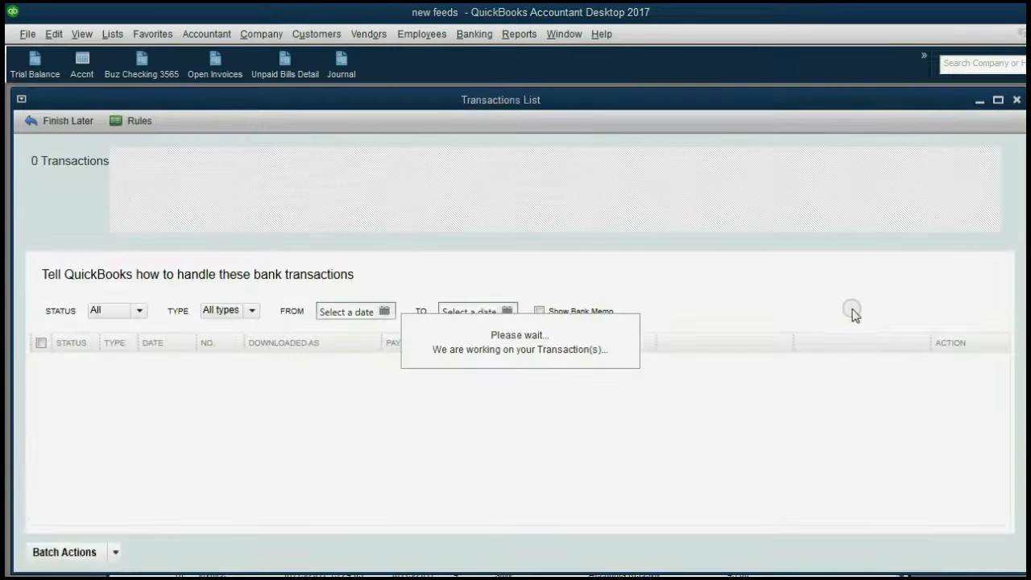
pyautogui.click(158, 346)
pyautogui.click(160, 346)
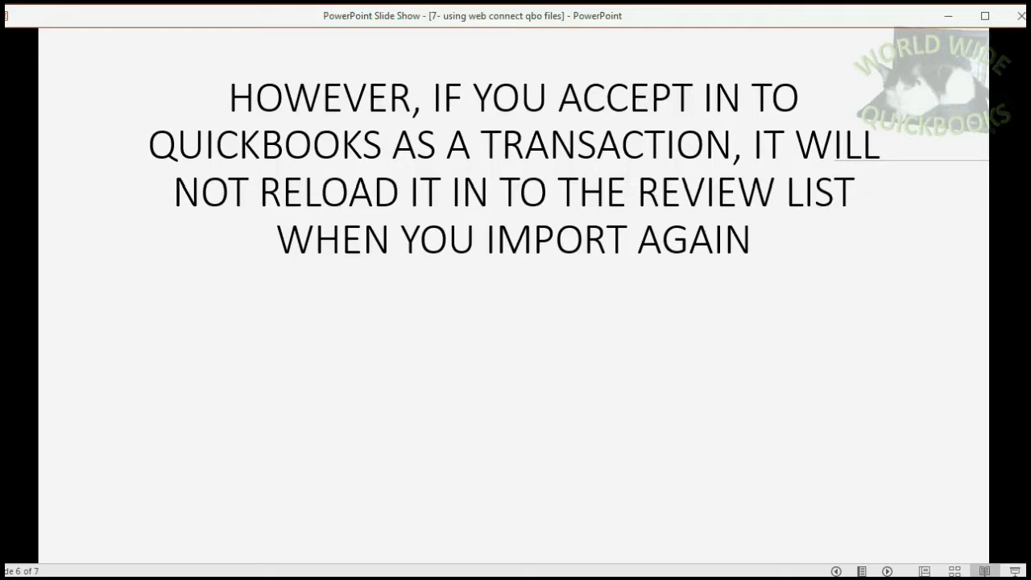
pyautogui.click(511, 462)
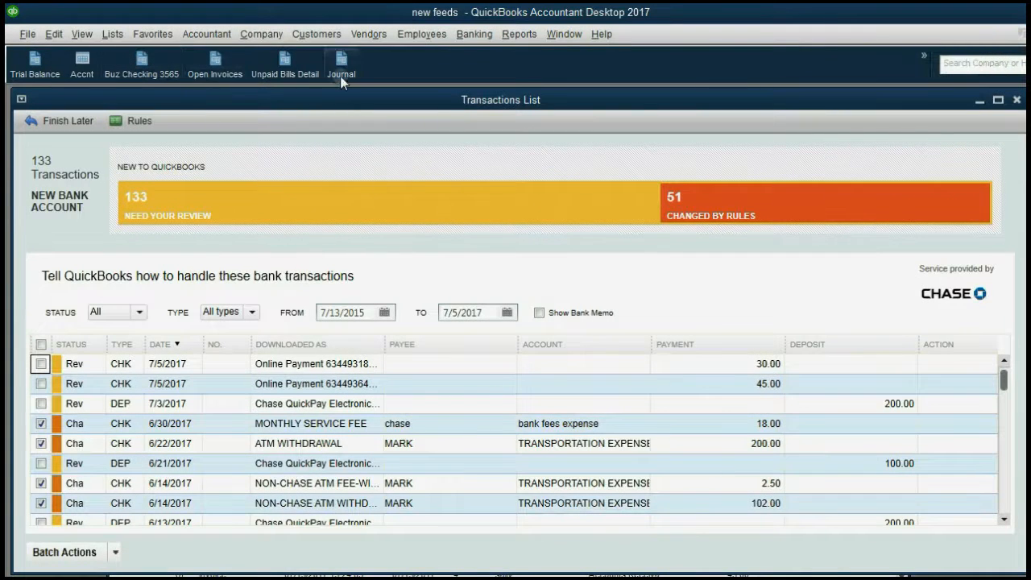
pyautogui.click(340, 76)
# Delete the Trans 73 test deposit of 200.00 and confirm the deletion
pyautogui.doubleClick(594, 274)
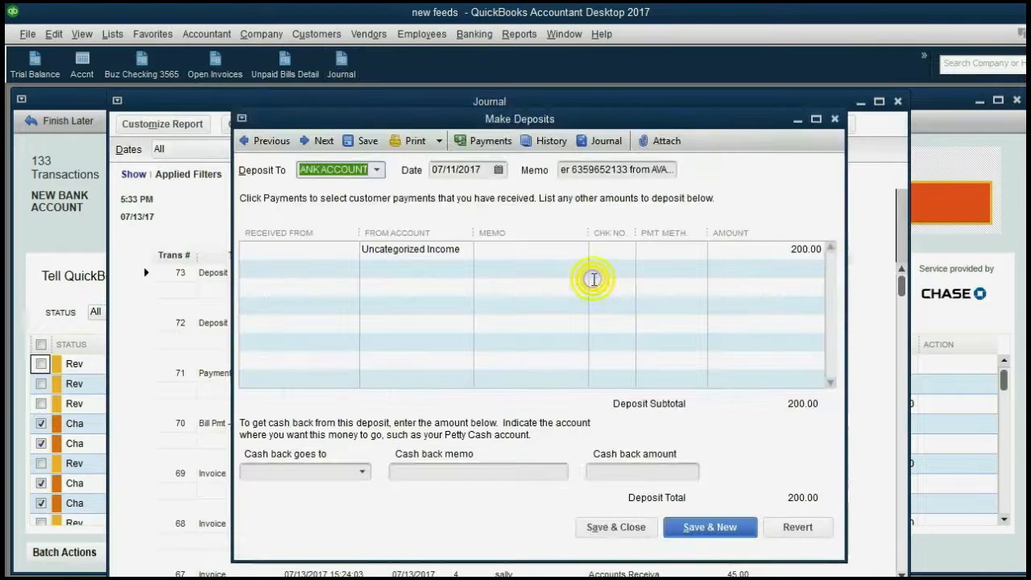
pyautogui.click(53, 34)
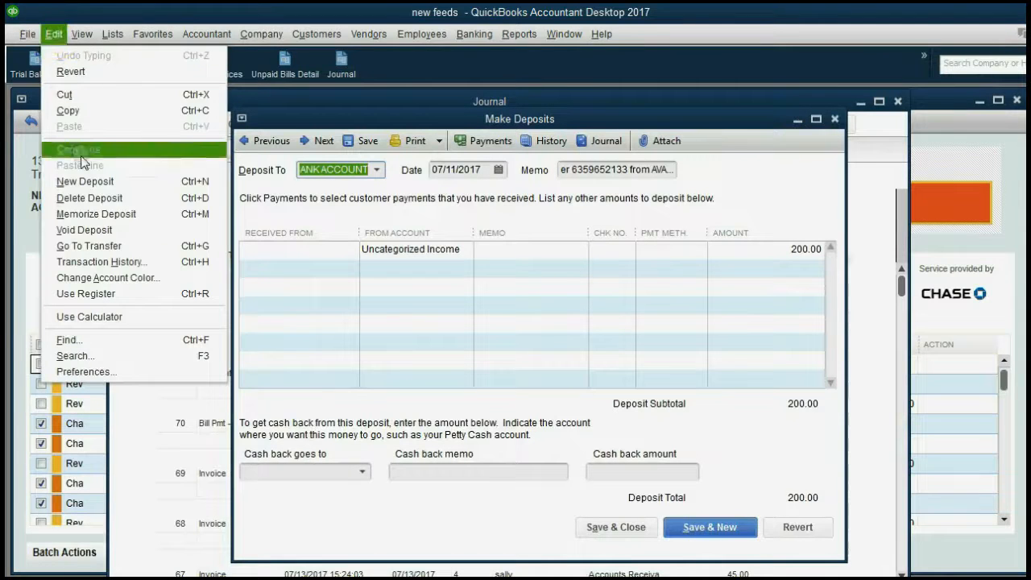
pyautogui.click(88, 198)
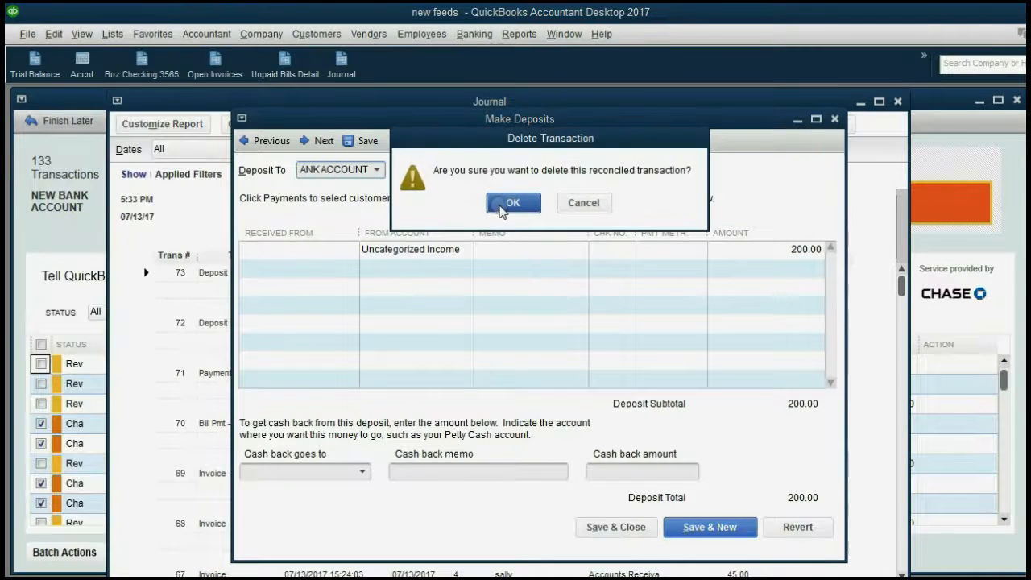
pyautogui.click(500, 206)
# Close the open transaction and Bank Feeds windows
pyautogui.press('Escape')
pyautogui.press('Escape')
pyautogui.press('Escape')
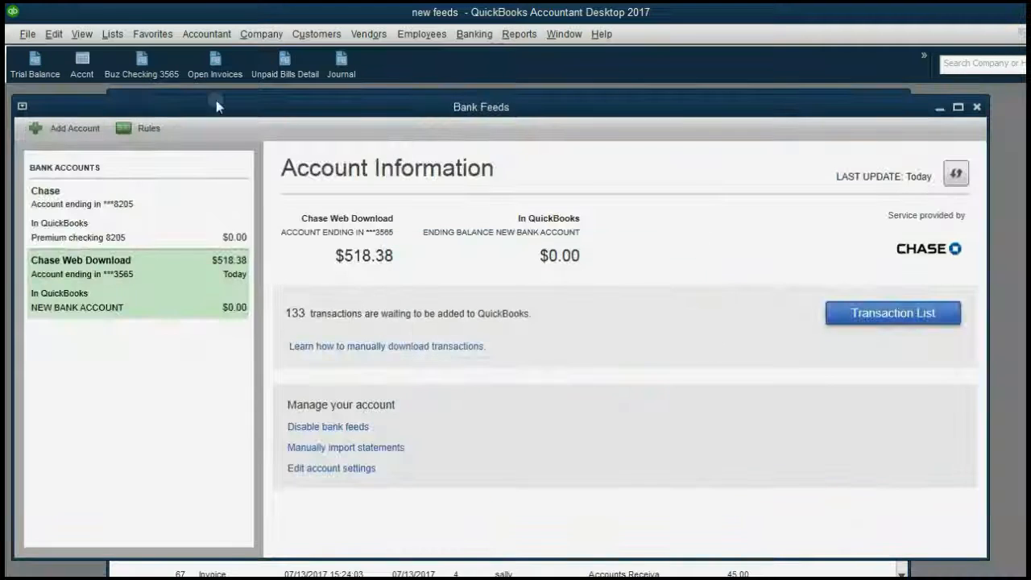
pyautogui.press('Escape')
pyautogui.click(27, 34)
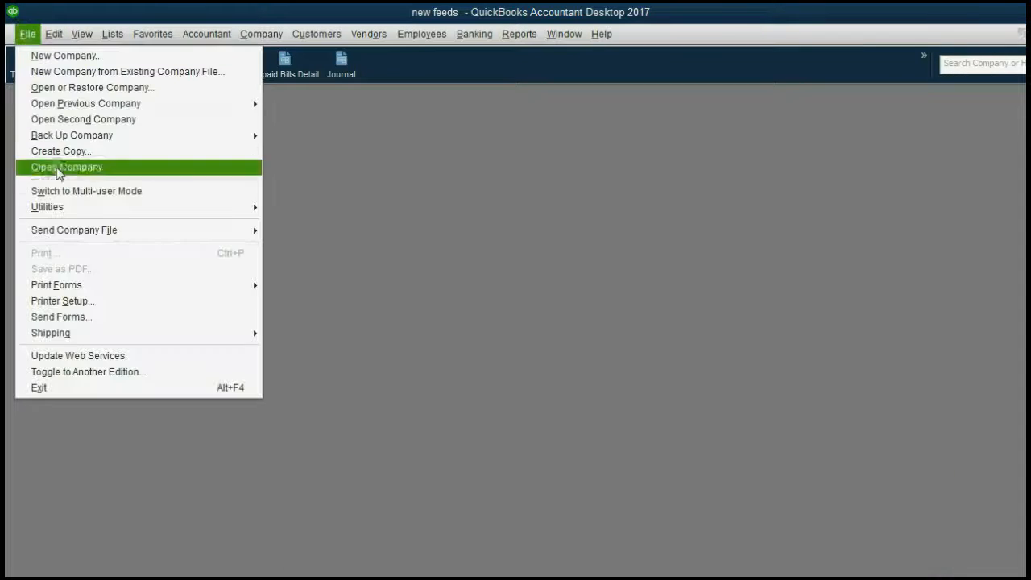
# Import JPMC (2).QBO through Web Connect Files and dismiss the no-new-transactions notice
pyautogui.moveTo(83, 209)
pyautogui.moveTo(474, 216)
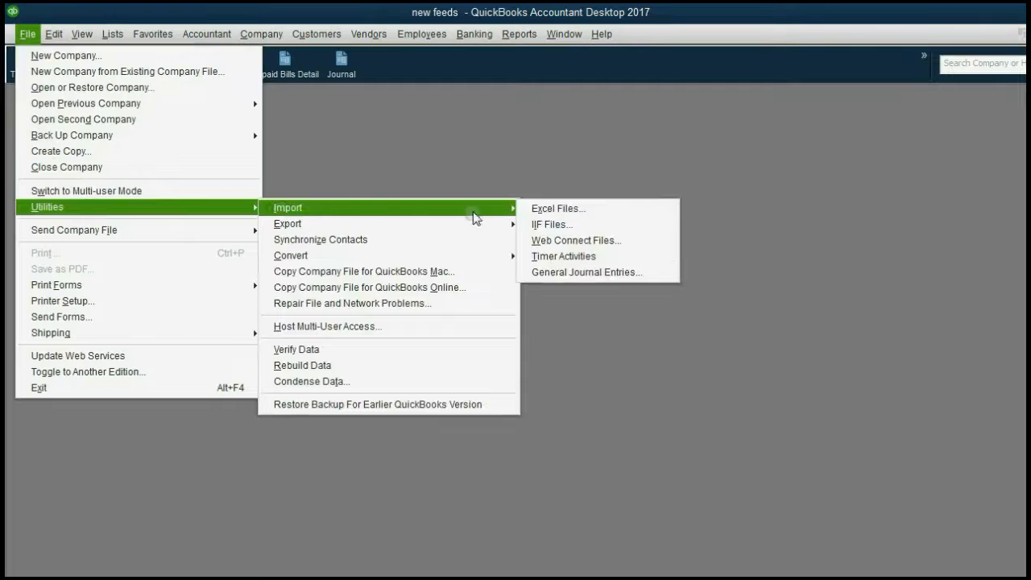
pyautogui.click(540, 240)
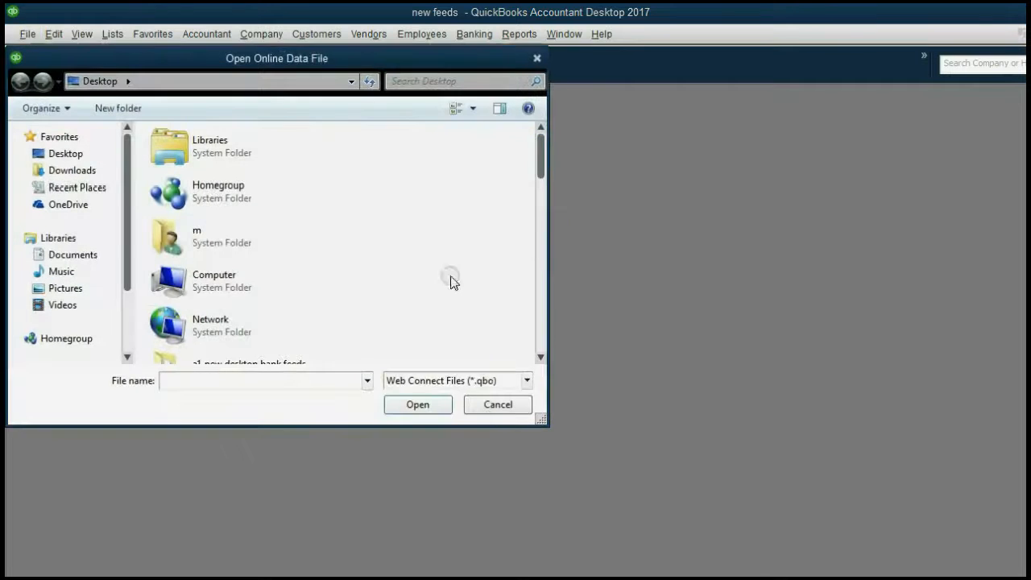
pyautogui.write('j')
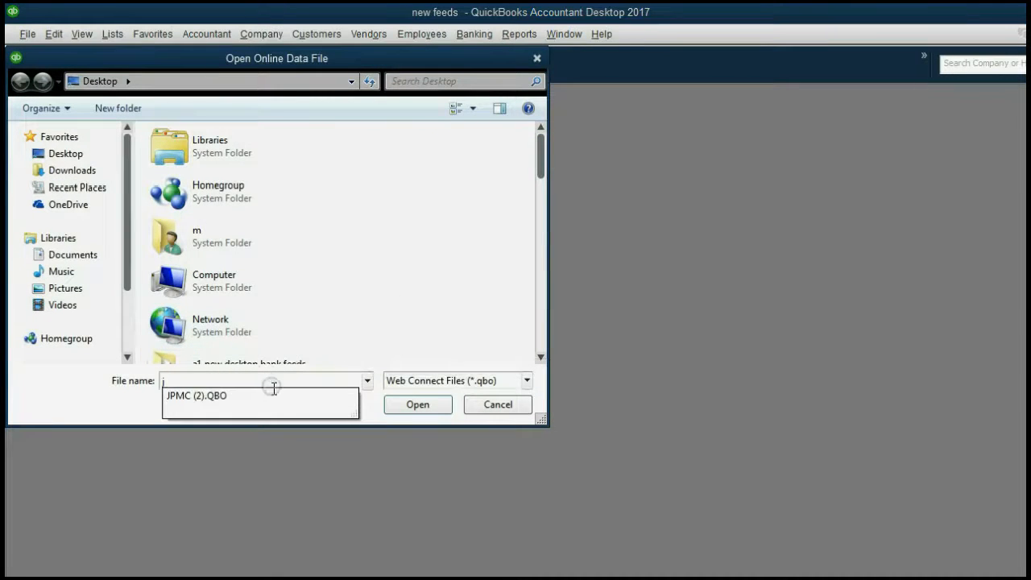
pyautogui.click(272, 395)
pyautogui.click(401, 407)
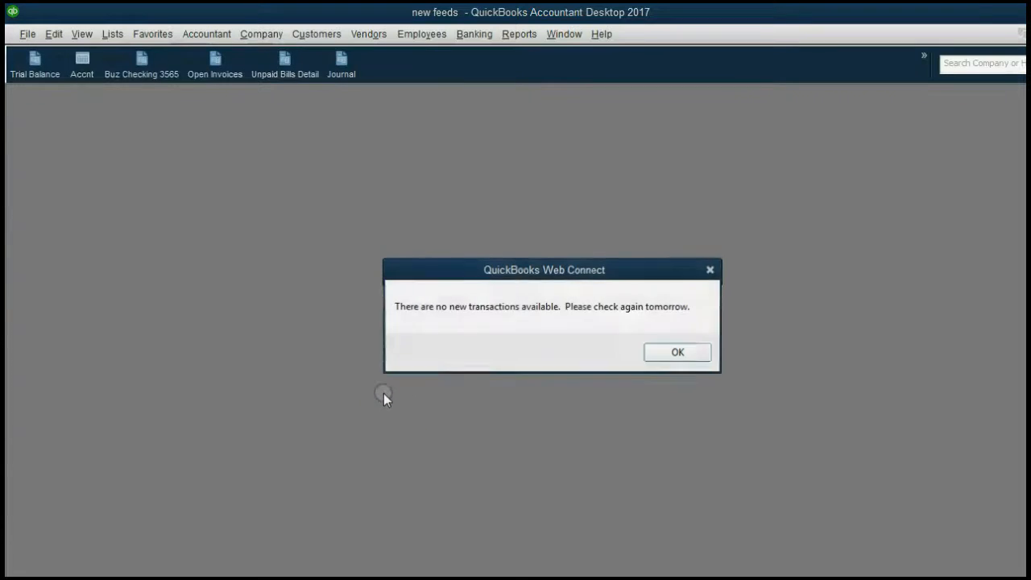
pyautogui.click(684, 349)
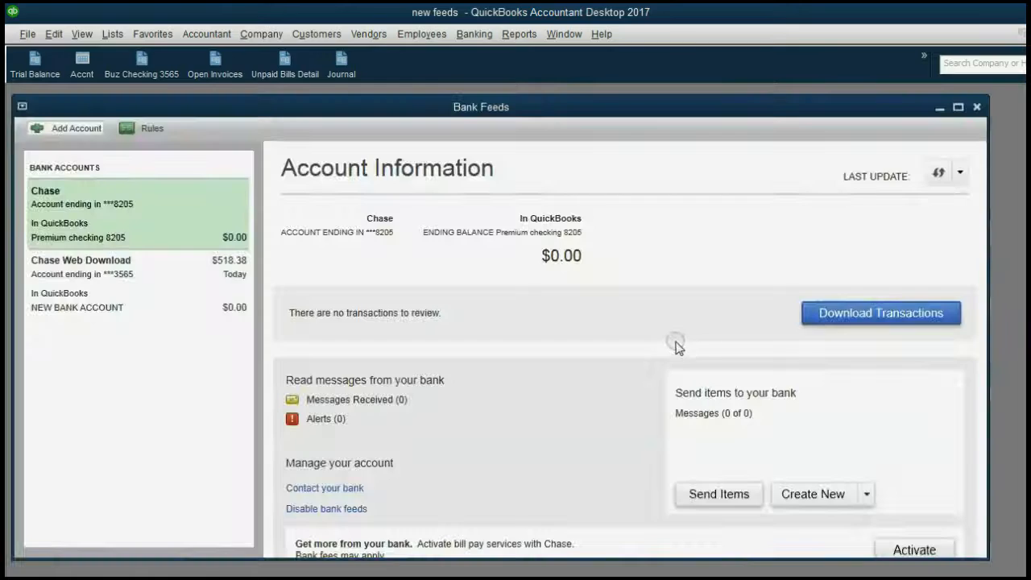
# List the 133 Chase Web Download transactions sorted by date, newest first
pyautogui.click(122, 279)
pyautogui.click(847, 308)
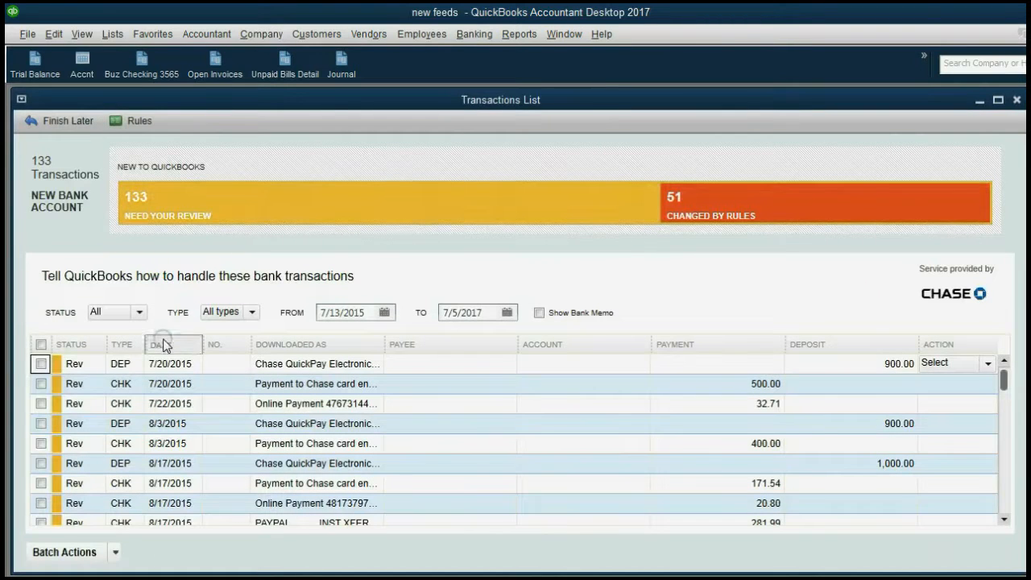
pyautogui.click(159, 342)
pyautogui.click(161, 342)
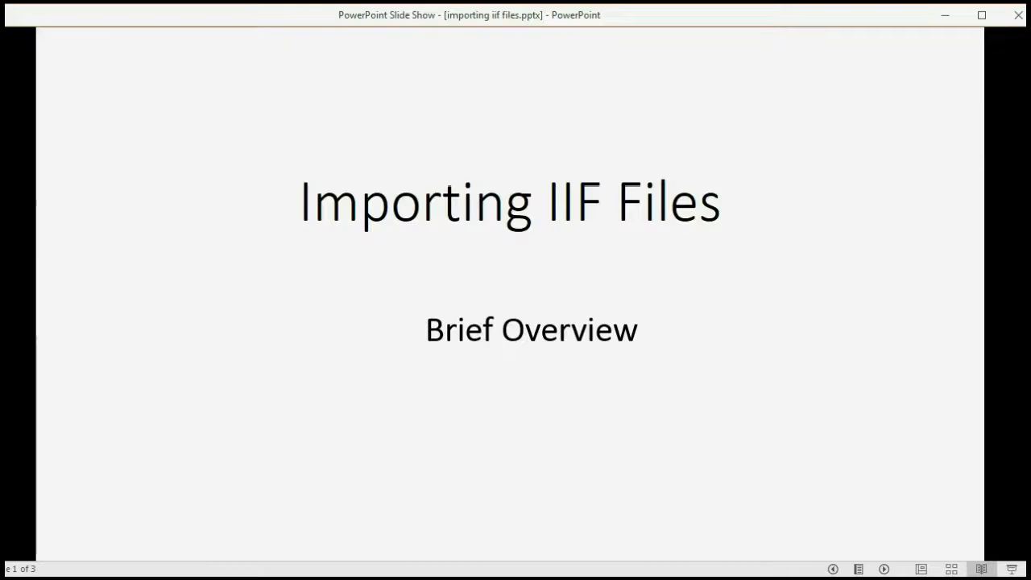
# Advance to the Importing IIF Files slide and reveal both bullets, transaction types and data fields
pyautogui.press('Right')
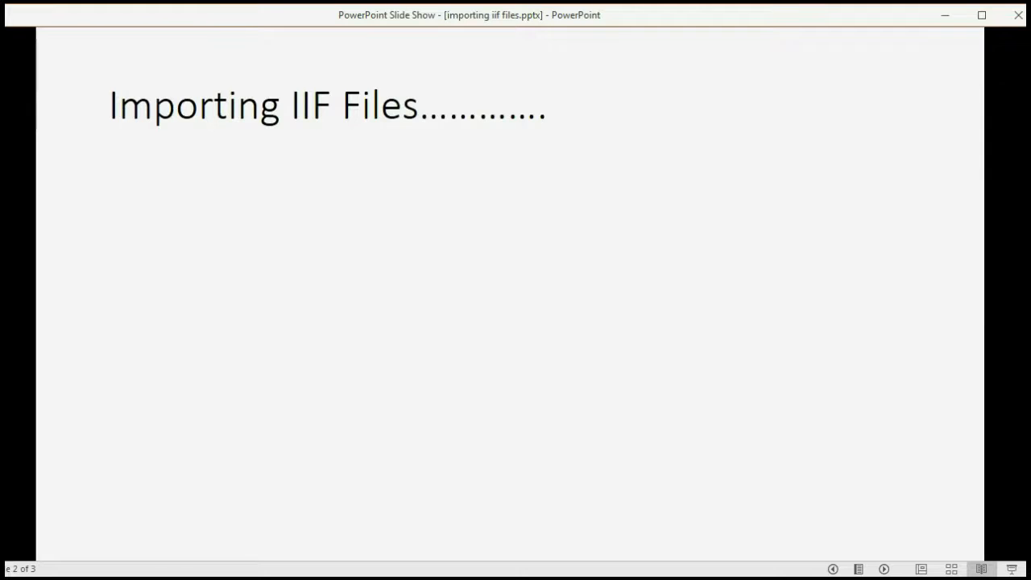
pyautogui.press('Right')
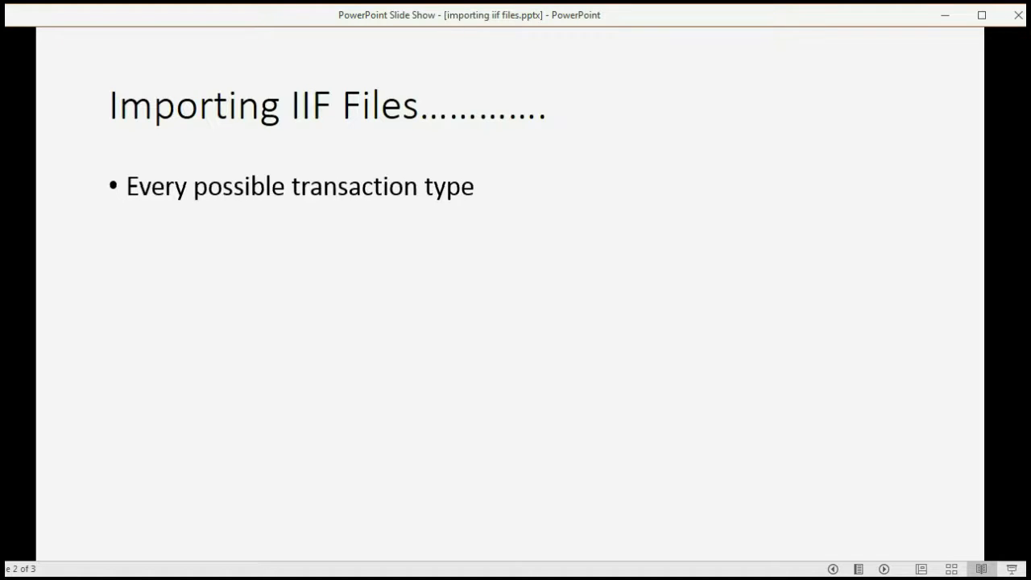
pyautogui.press('Right')
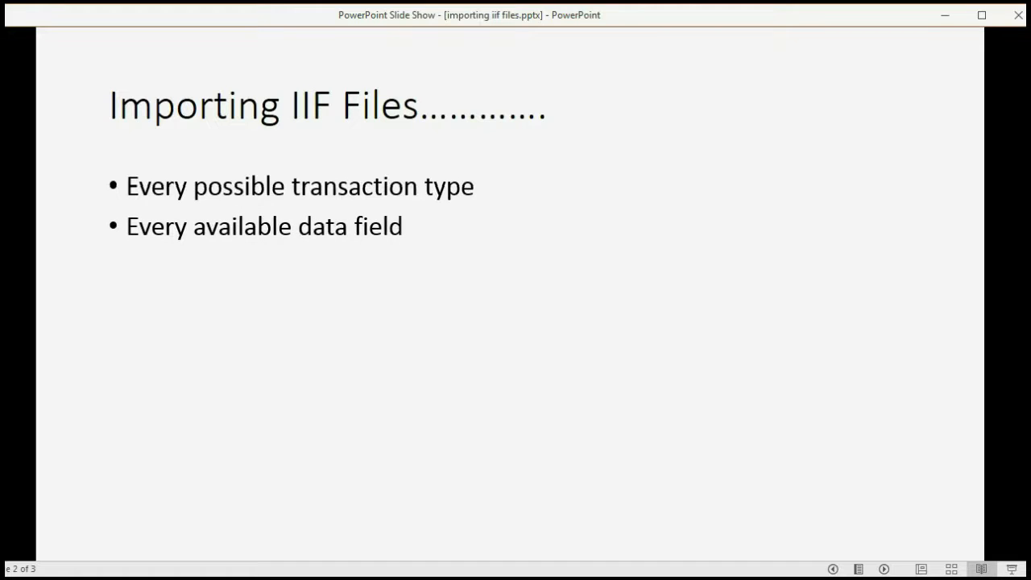
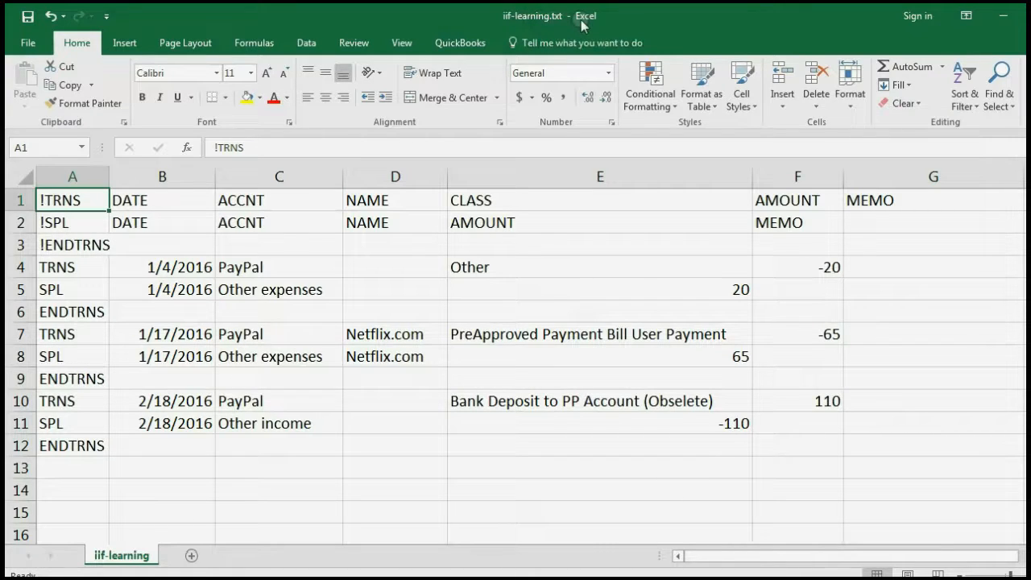
pyautogui.click(185, 216)
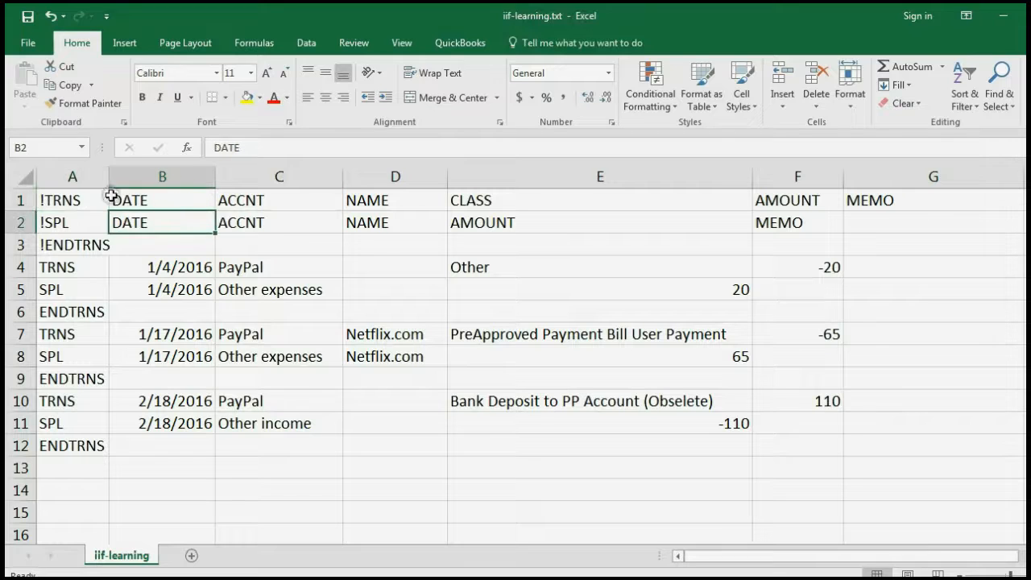
pyautogui.moveTo(85, 200); pyautogui.dragTo(50, 453)
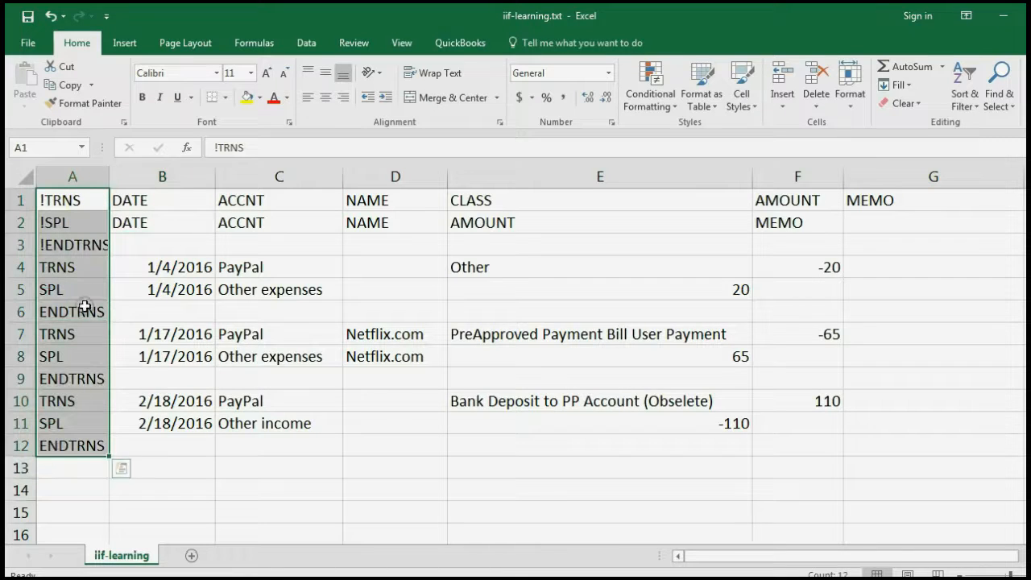
pyautogui.moveTo(84, 202); pyautogui.dragTo(870, 218)
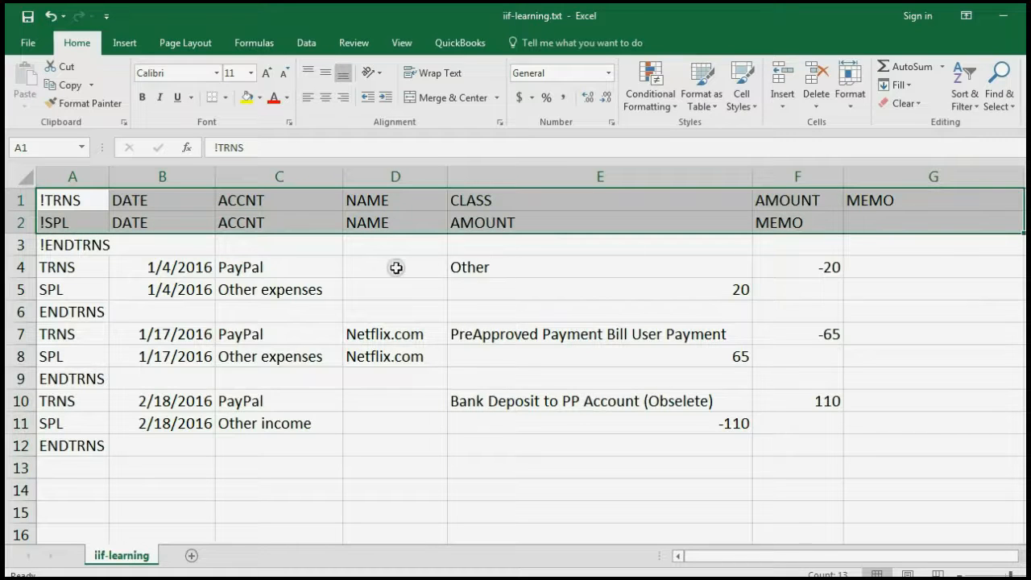
pyautogui.moveTo(197, 270); pyautogui.dragTo(787, 458)
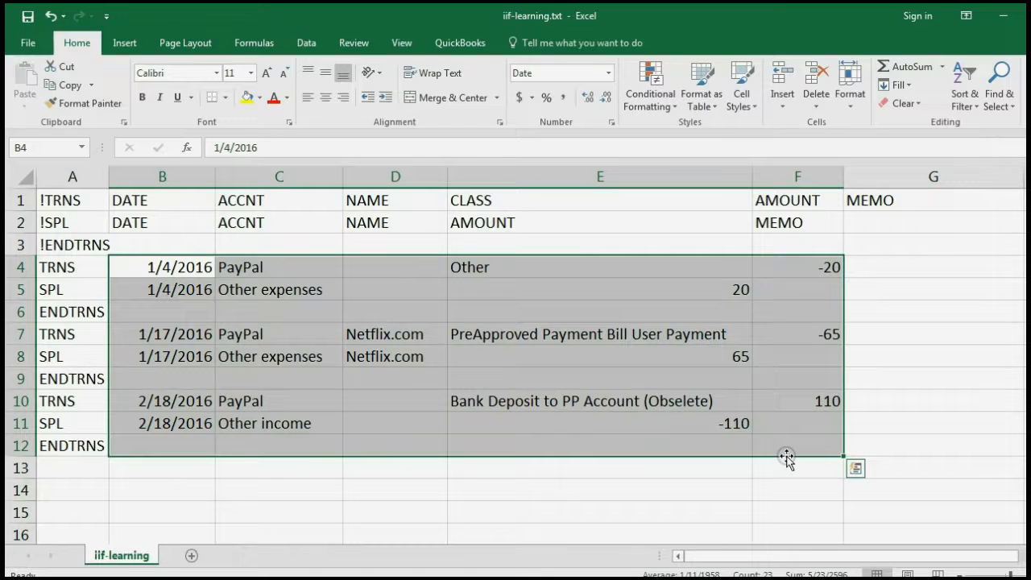
pyautogui.click(624, 512)
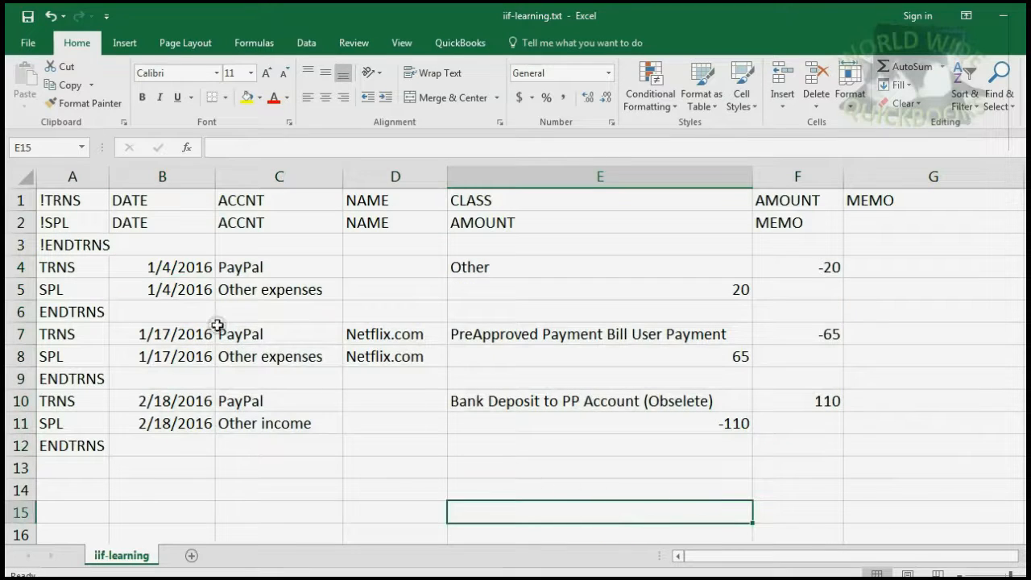
pyautogui.moveTo(77, 200); pyautogui.dragTo(86, 448)
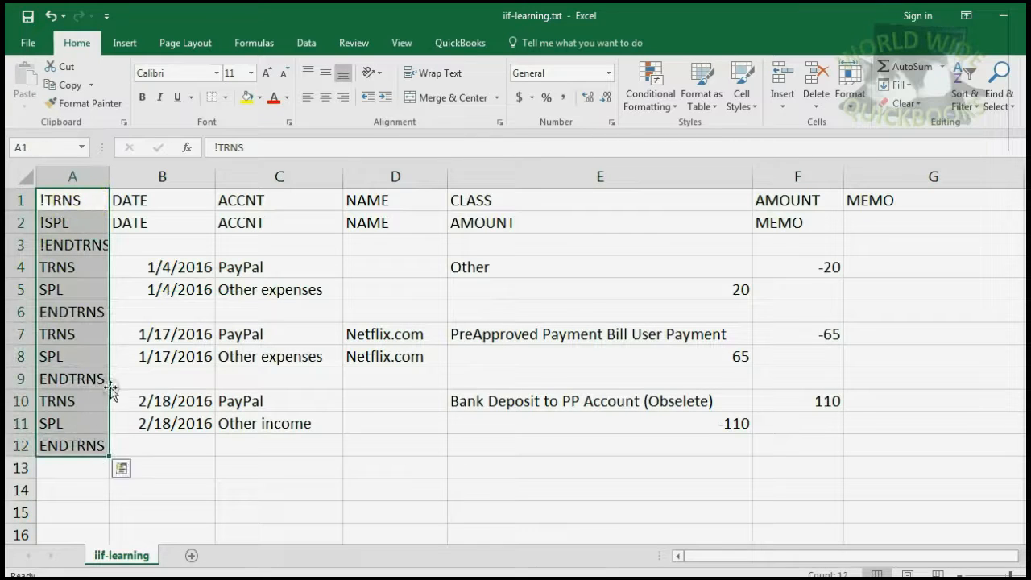
# Give the column A row-type keywords and both header rows (B1:G2) a red font colour
pyautogui.click(270, 98)
pyautogui.moveTo(151, 199); pyautogui.dragTo(852, 224)
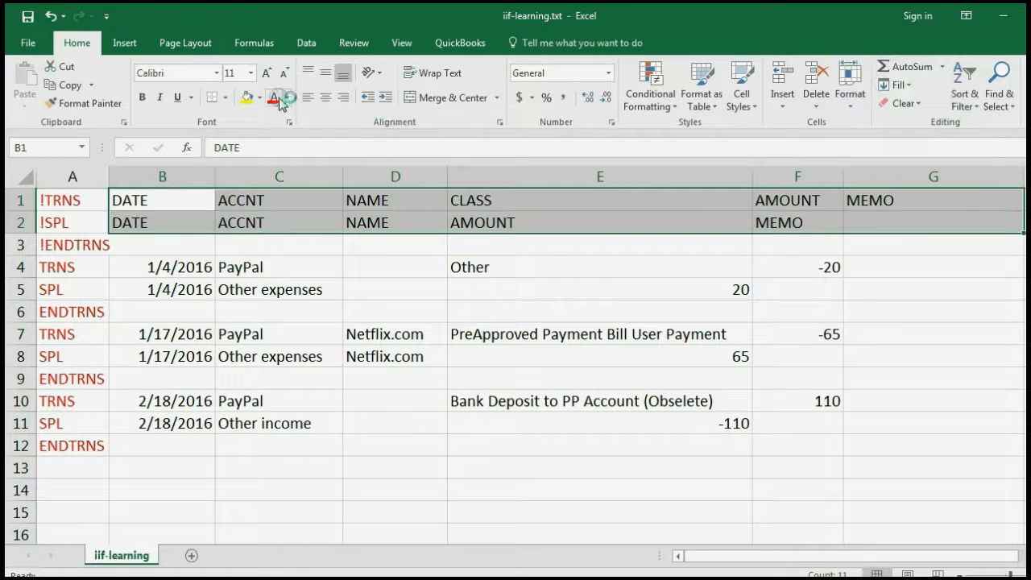
pyautogui.click(274, 98)
pyautogui.click(421, 273)
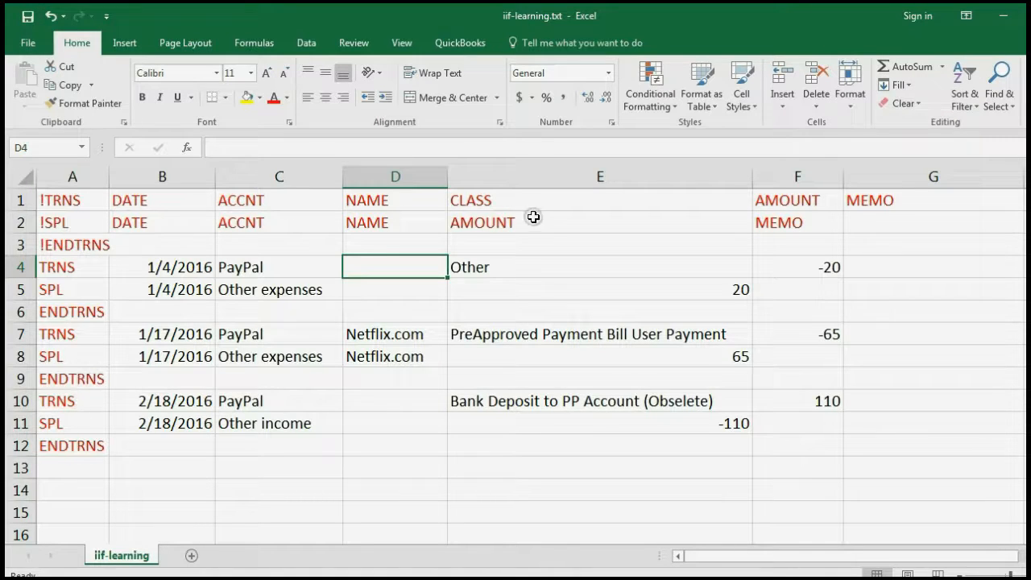
# Select the transaction data and review the first two transactions' amounts, -20/20 and -65/65
pyautogui.moveTo(190, 268); pyautogui.dragTo(776, 457)
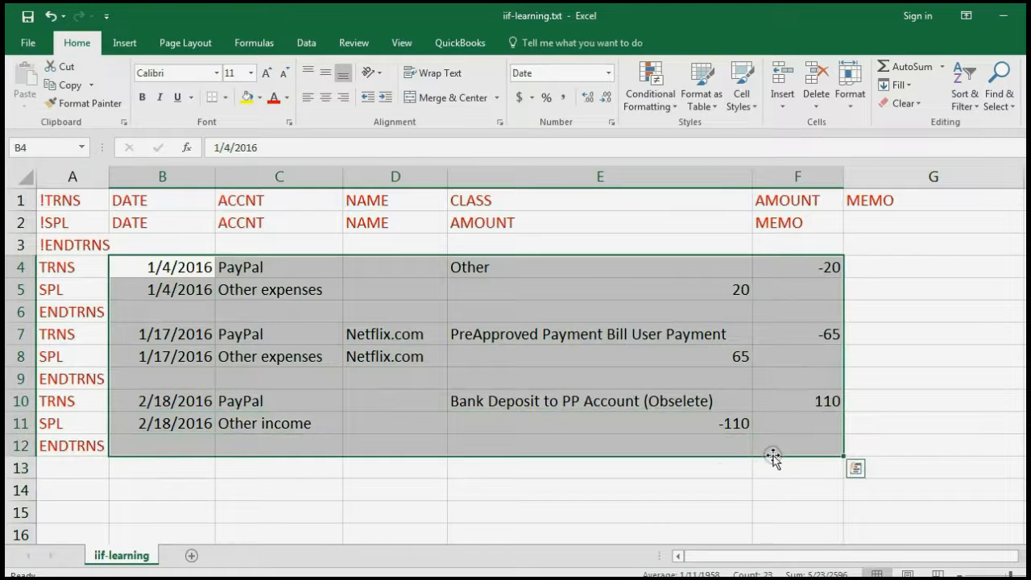
pyautogui.click(594, 486)
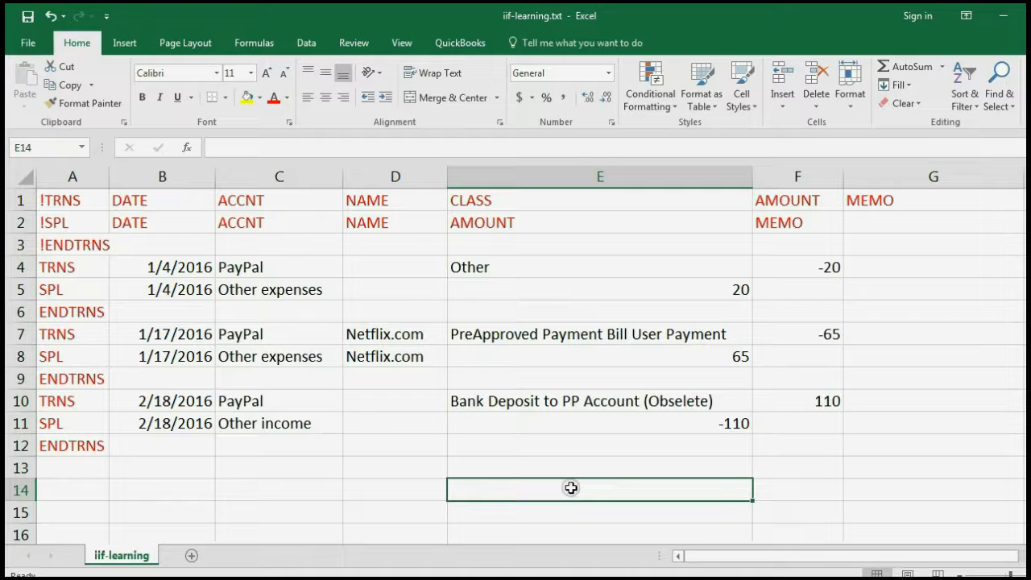
pyautogui.moveTo(198, 267); pyautogui.dragTo(772, 437)
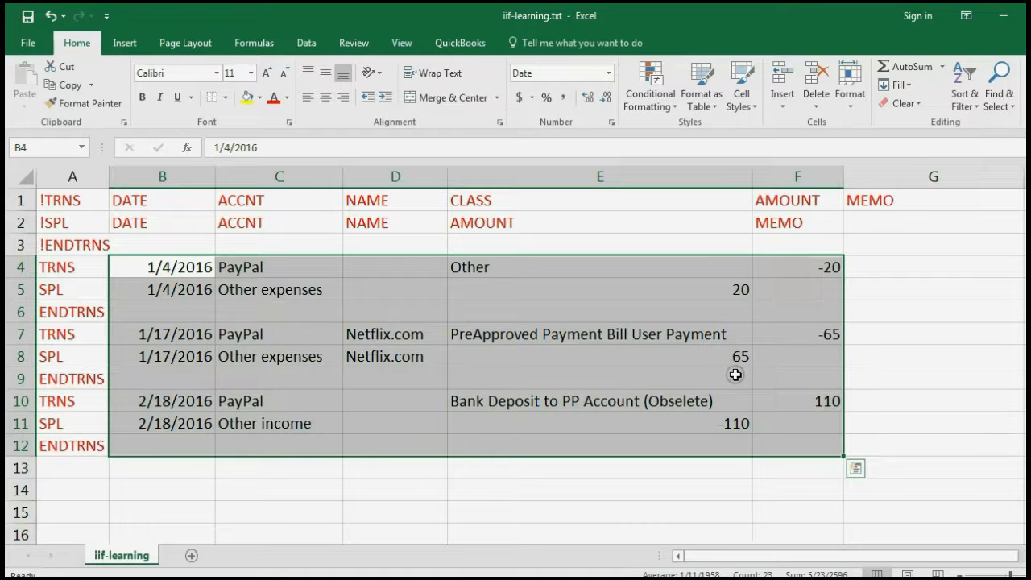
pyautogui.click(748, 286)
pyautogui.click(804, 267)
pyautogui.click(745, 352)
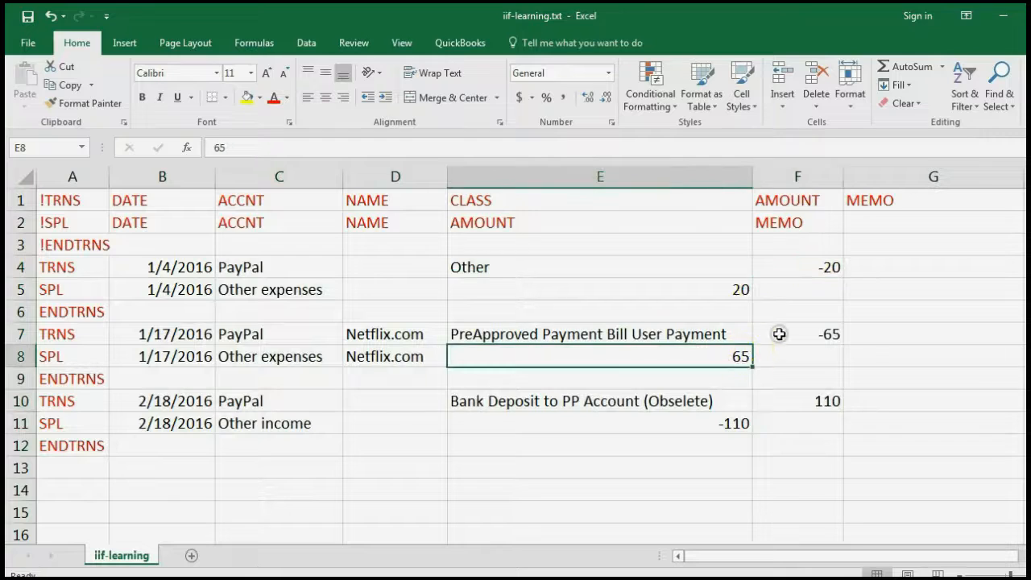
pyautogui.click(780, 334)
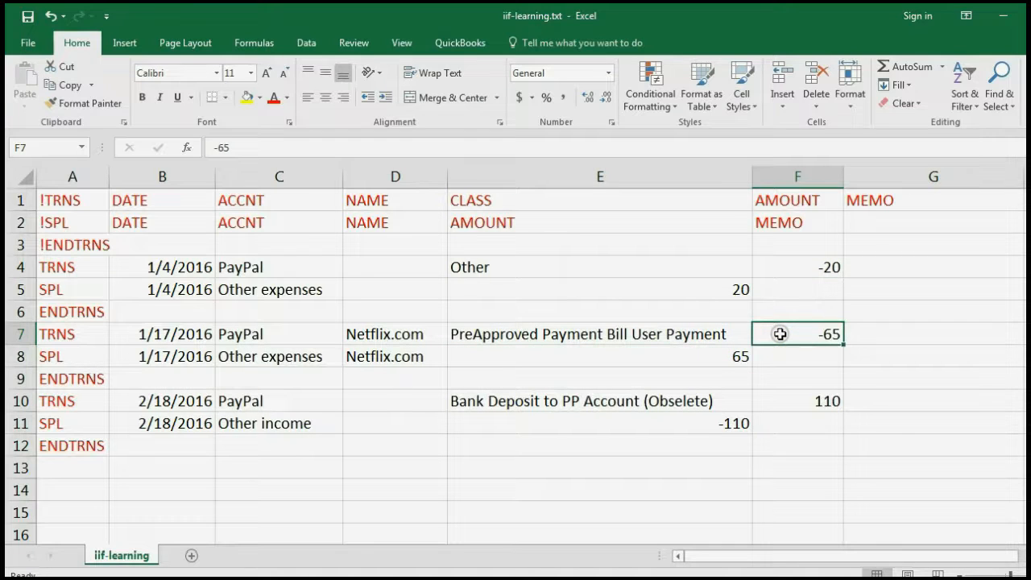
# Review the dates, accounts, Netflix.com names and descriptions of the first two transactions
pyautogui.click(206, 268)
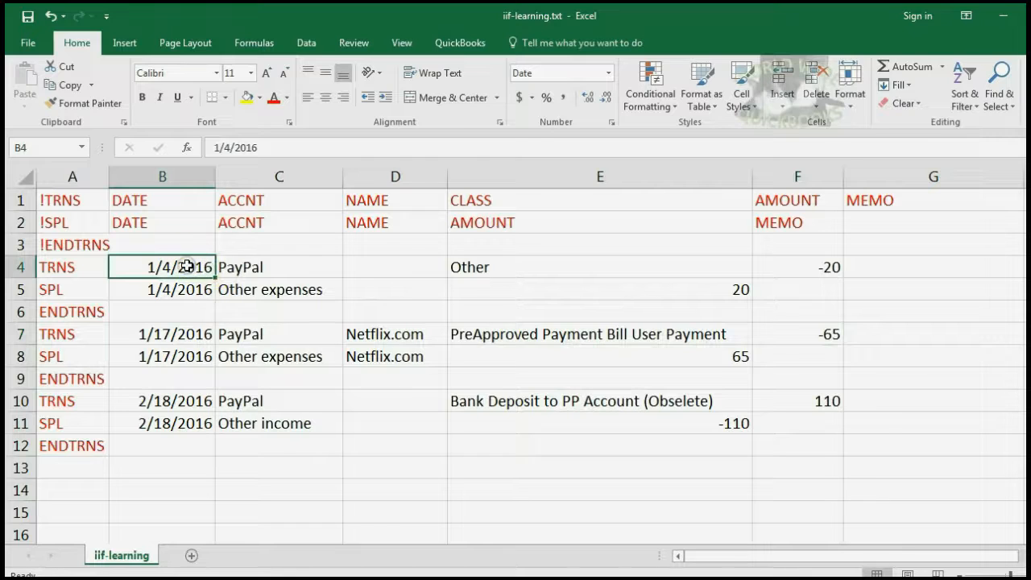
pyautogui.moveTo(187, 266); pyautogui.dragTo(183, 288)
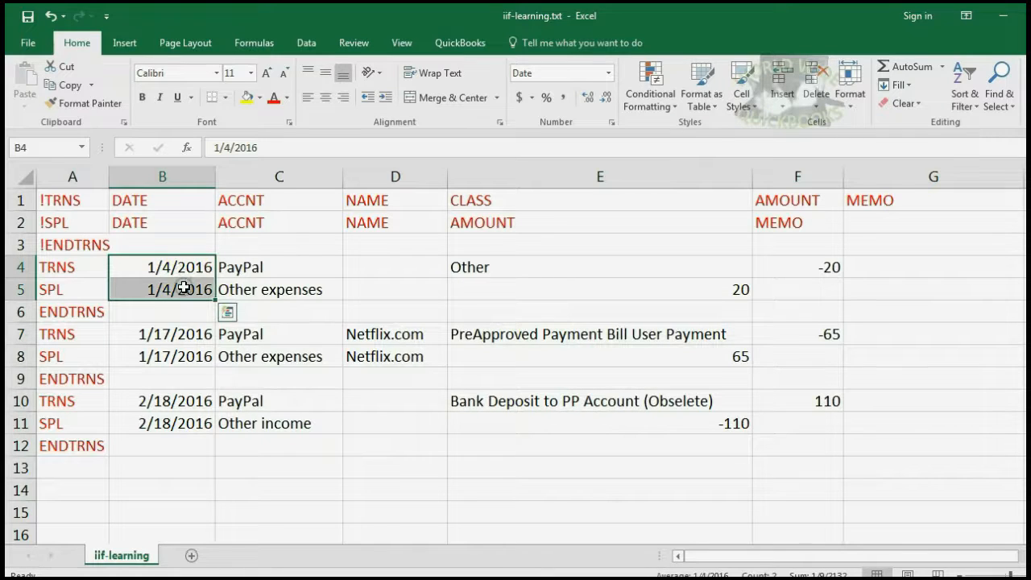
pyautogui.moveTo(238, 270); pyautogui.dragTo(241, 291)
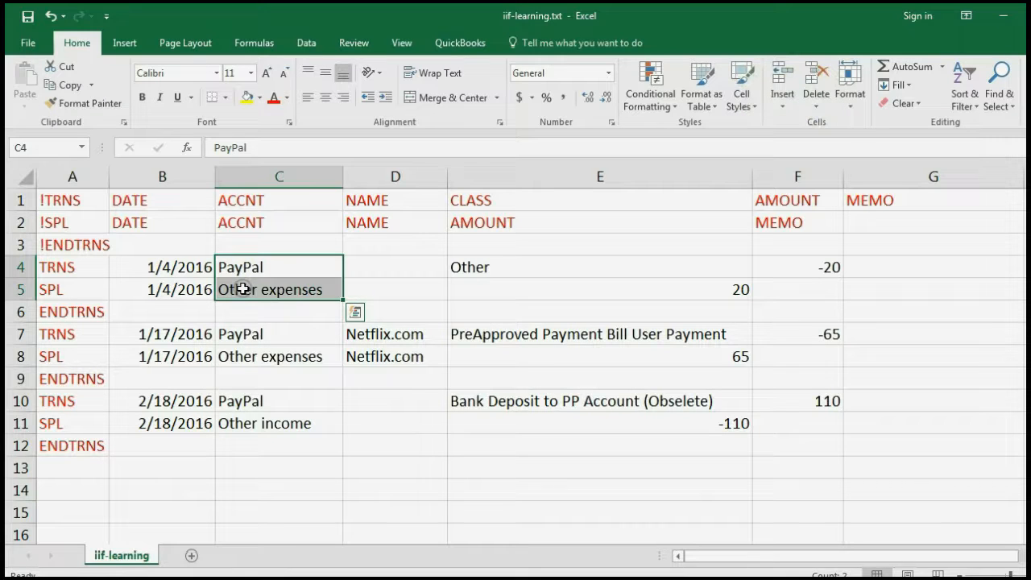
pyautogui.moveTo(681, 268); pyautogui.dragTo(771, 288)
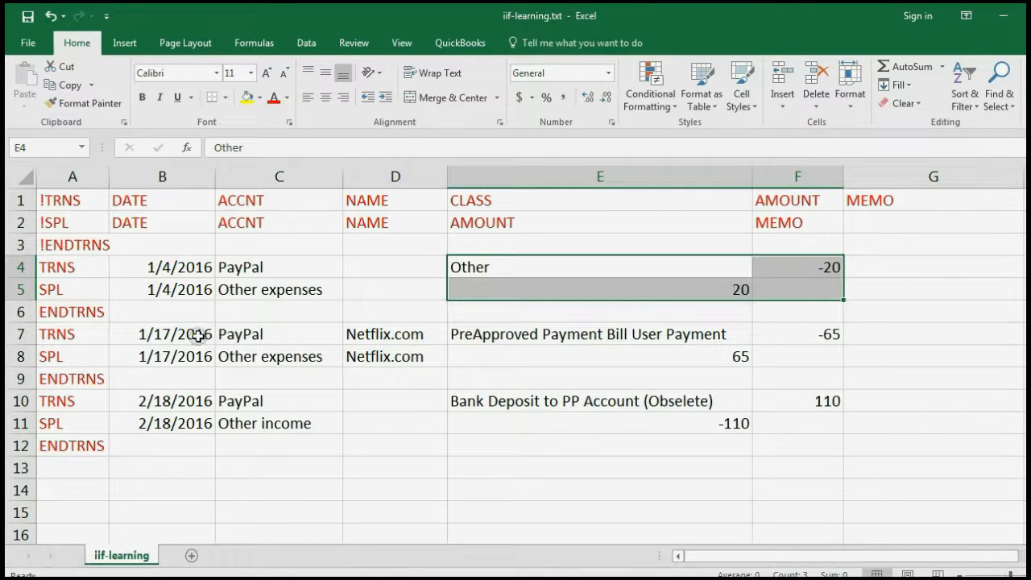
pyautogui.moveTo(197, 337); pyautogui.dragTo(205, 351)
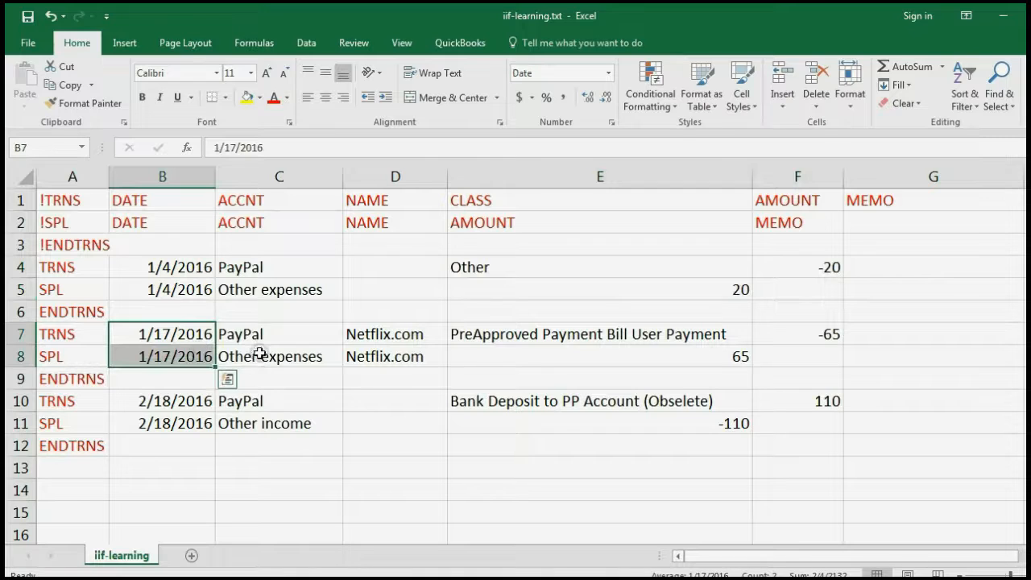
pyautogui.moveTo(266, 336); pyautogui.dragTo(273, 356)
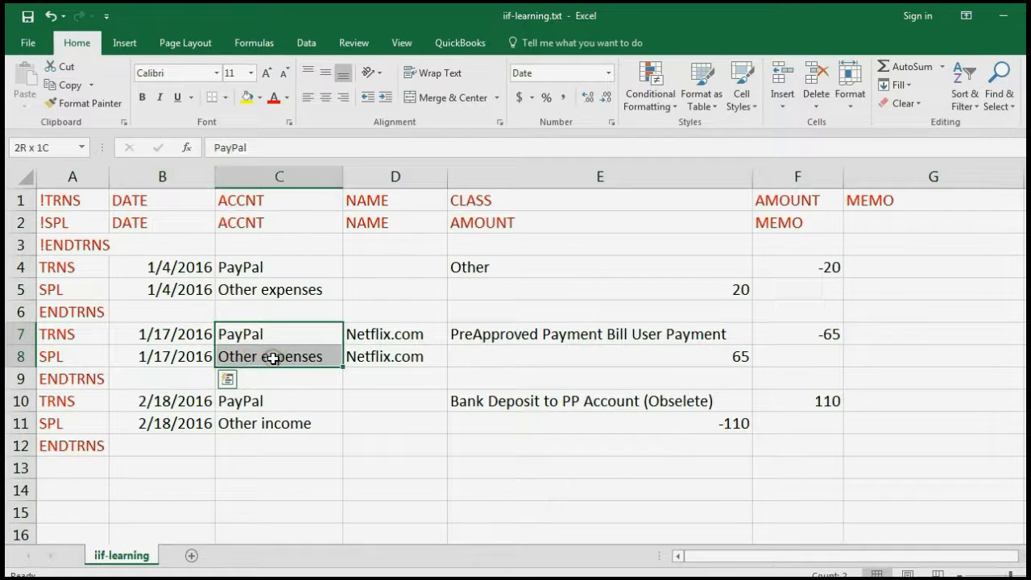
pyautogui.moveTo(388, 332); pyautogui.dragTo(390, 354)
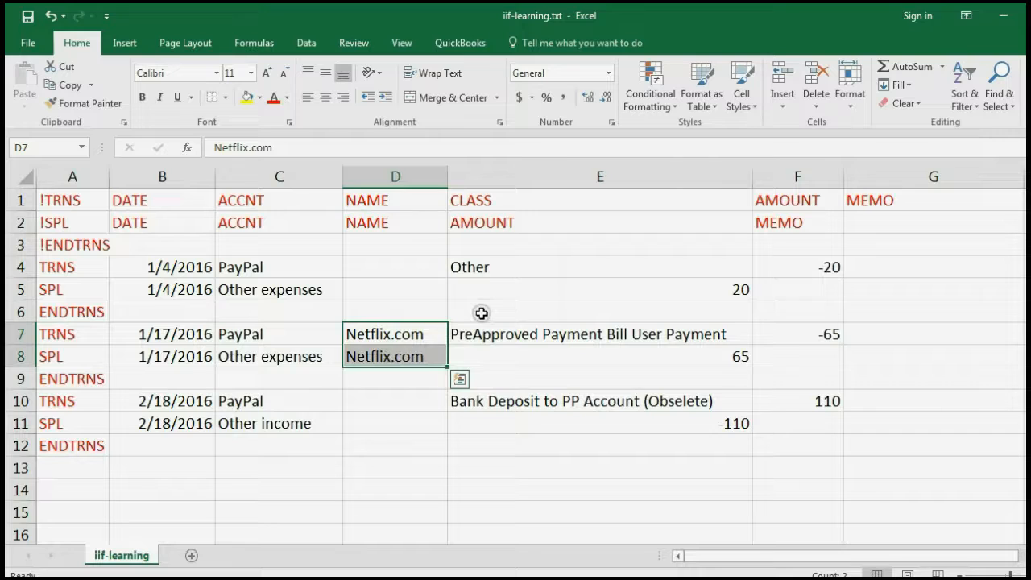
pyautogui.moveTo(487, 329); pyautogui.dragTo(767, 355)
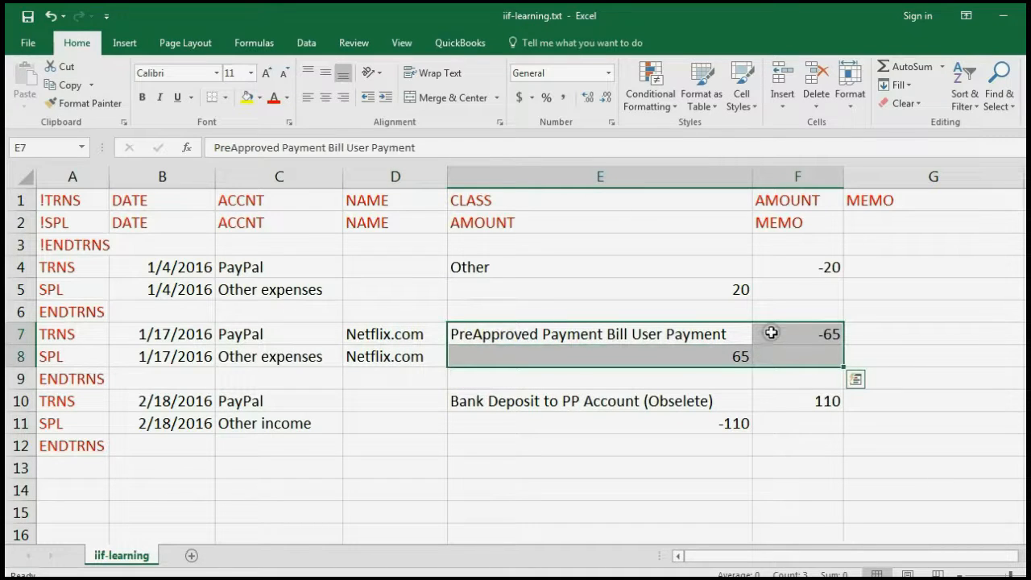
pyautogui.click(680, 403)
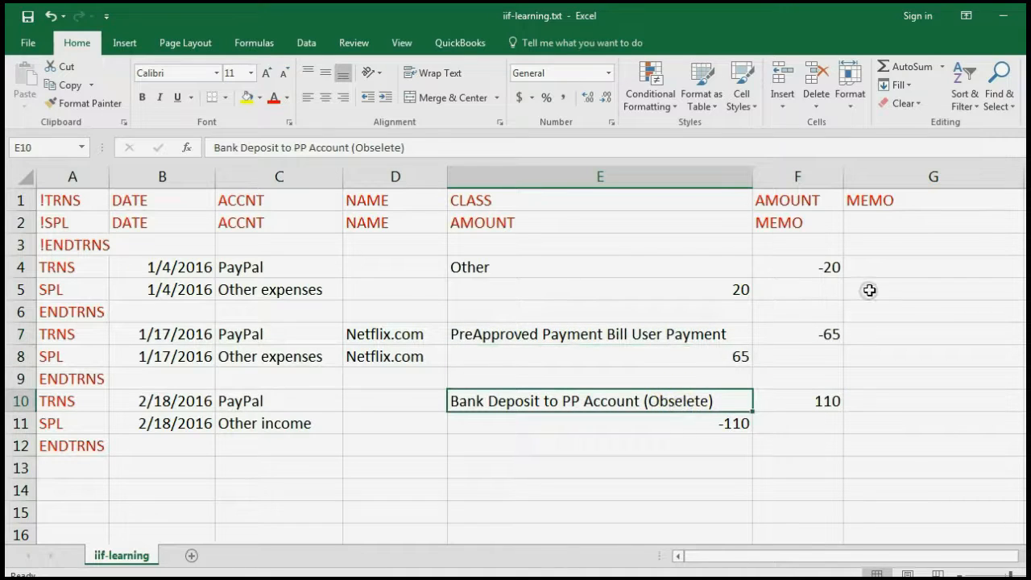
# Save the workbook and recheck the first transaction's memo, date, class and amount cells
pyautogui.click(884, 261)
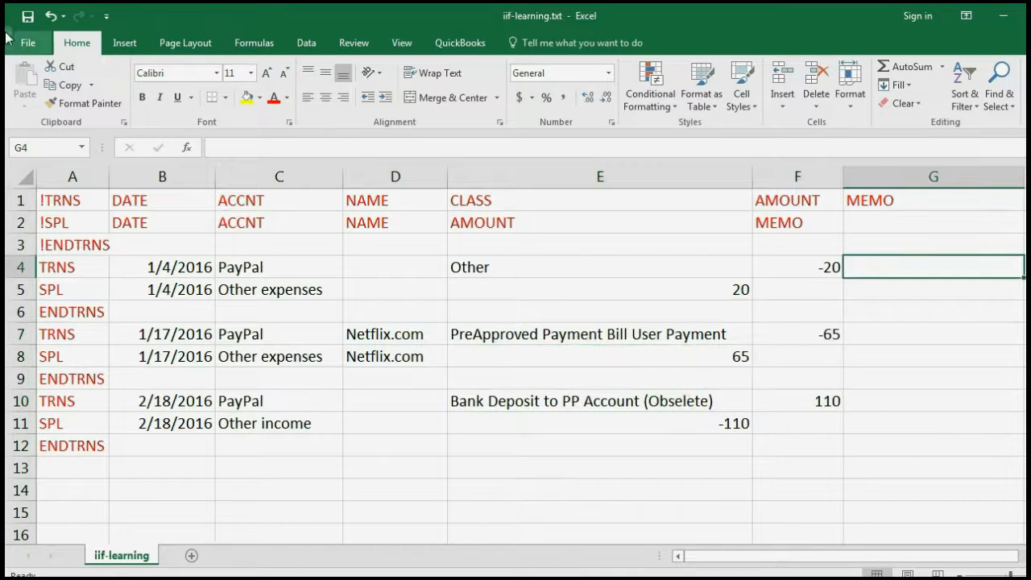
pyautogui.click(29, 18)
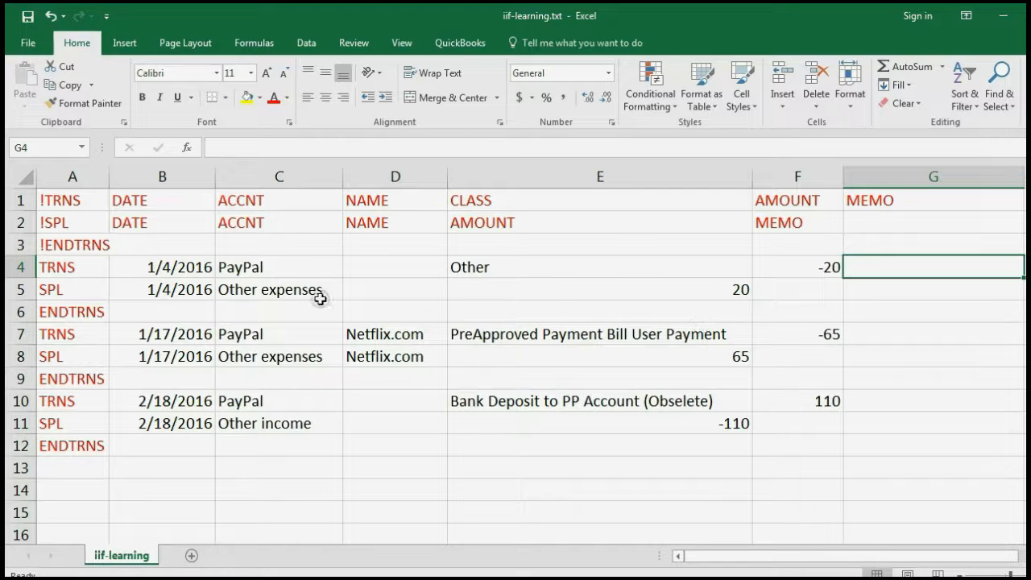
pyautogui.click(207, 269)
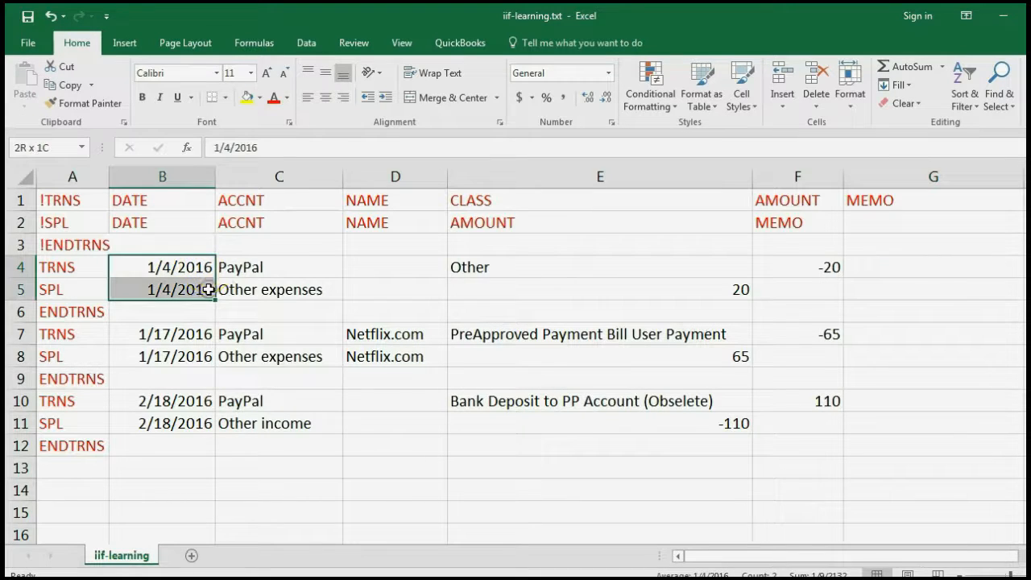
pyautogui.click(542, 272)
pyautogui.click(778, 280)
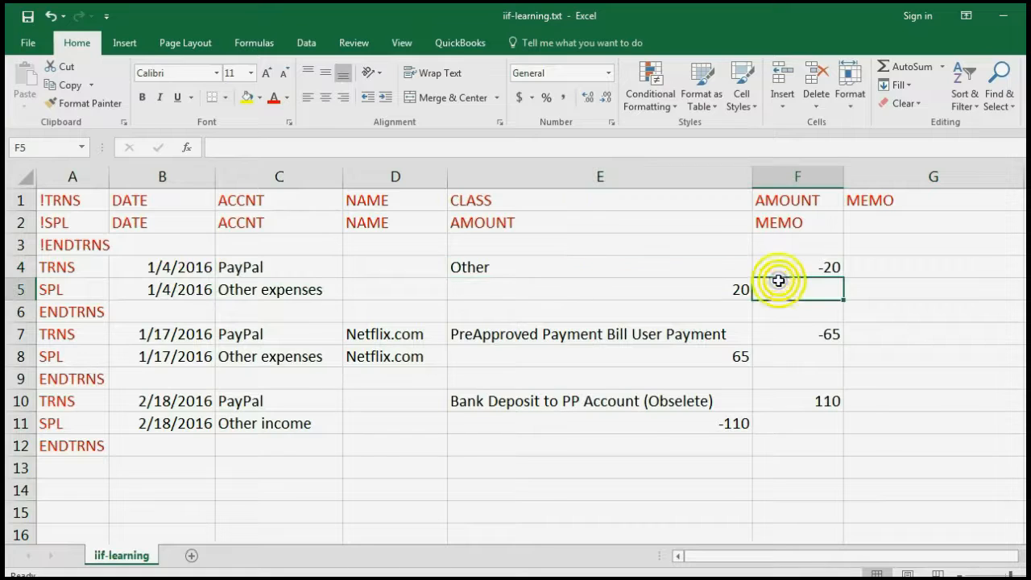
# Change the first transaction's amounts to -444 and 444 and add the memo hello
pyautogui.click(771, 269)
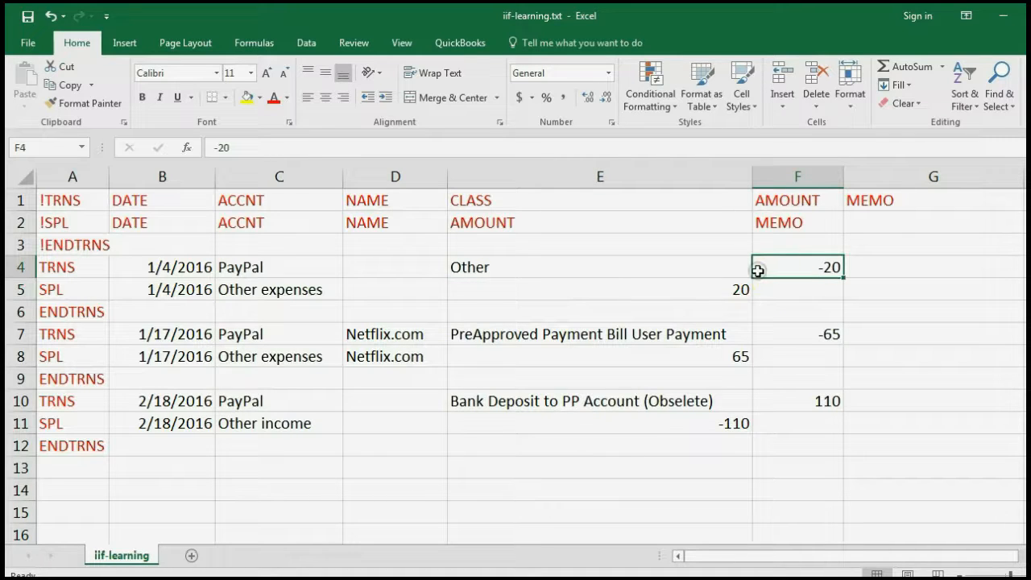
pyautogui.write('-444')
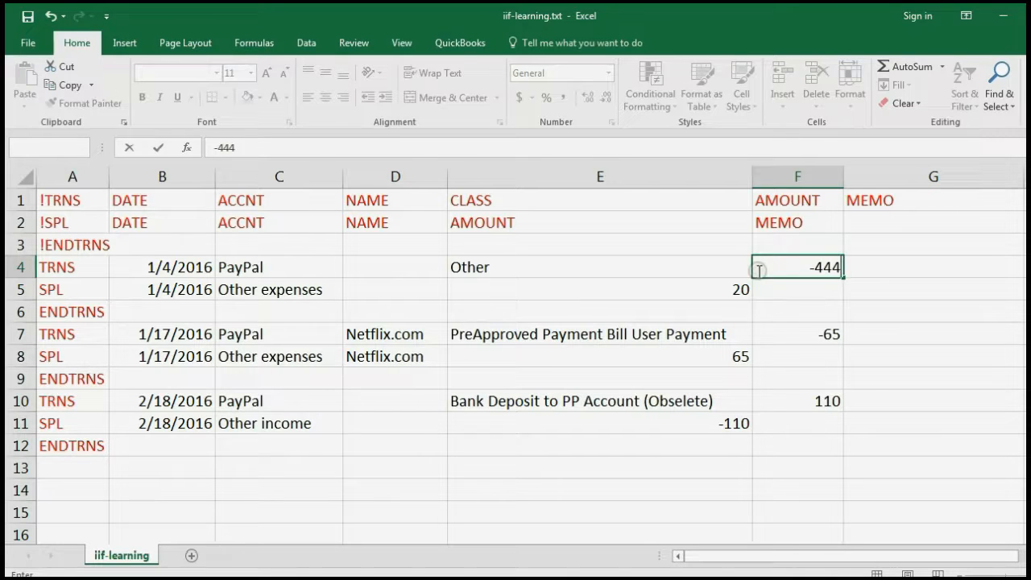
pyautogui.press('Return')
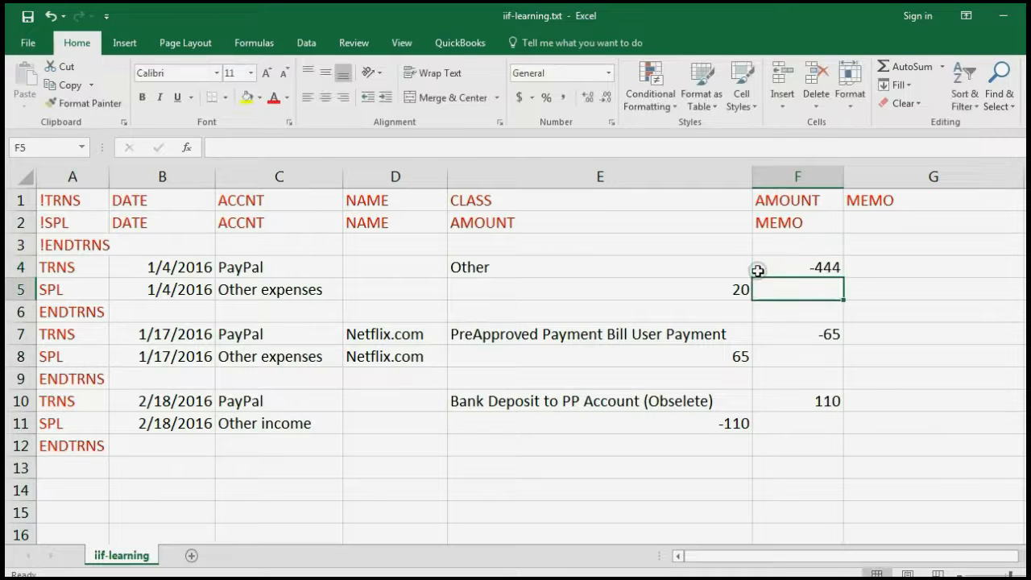
pyautogui.press('Left')
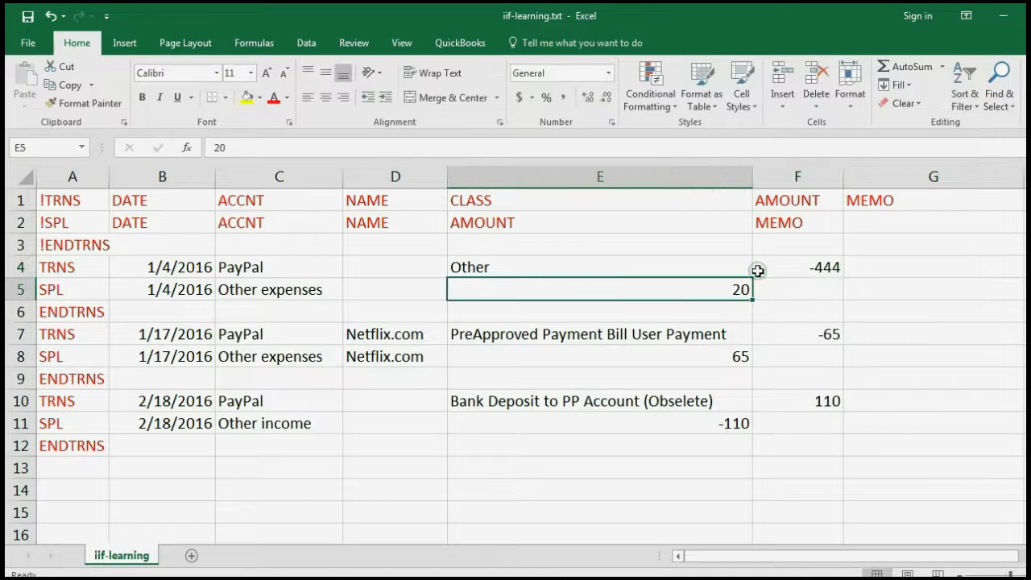
pyautogui.write('444')
pyautogui.press('Return')
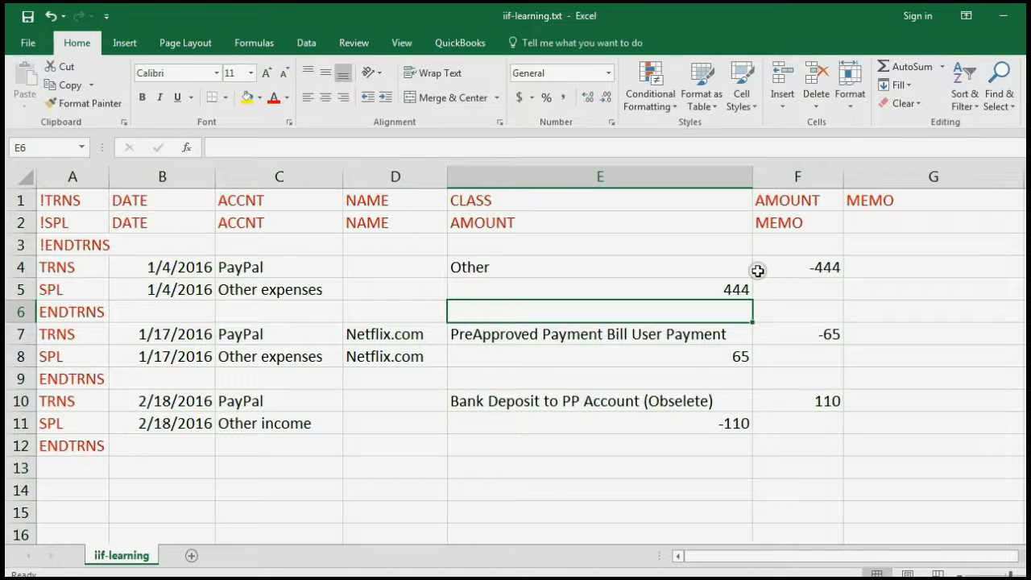
pyautogui.press('Right')
pyautogui.press('Right')
pyautogui.press('Up')
pyautogui.press('Up')
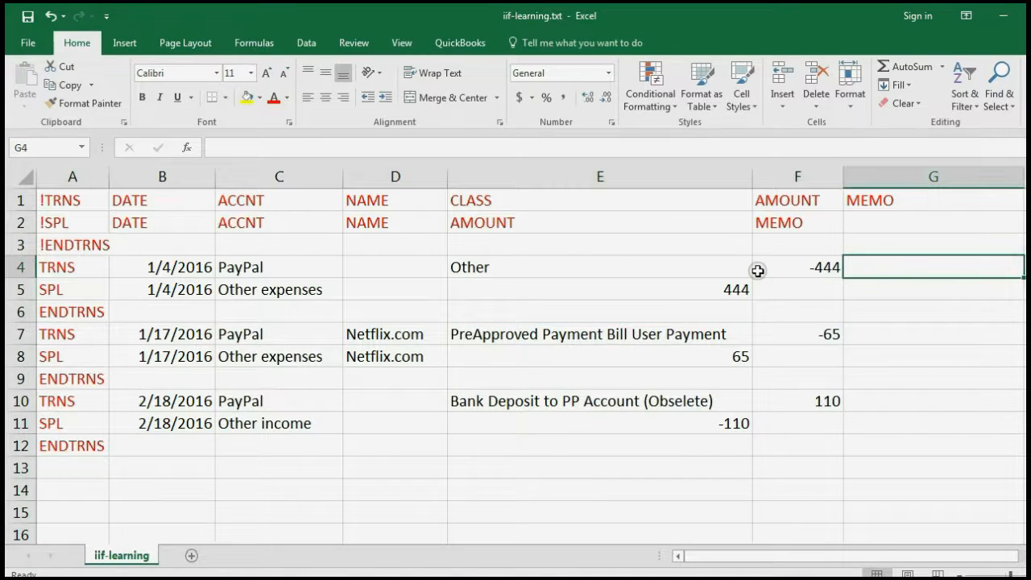
pyautogui.write('hello')
pyautogui.press('Return')
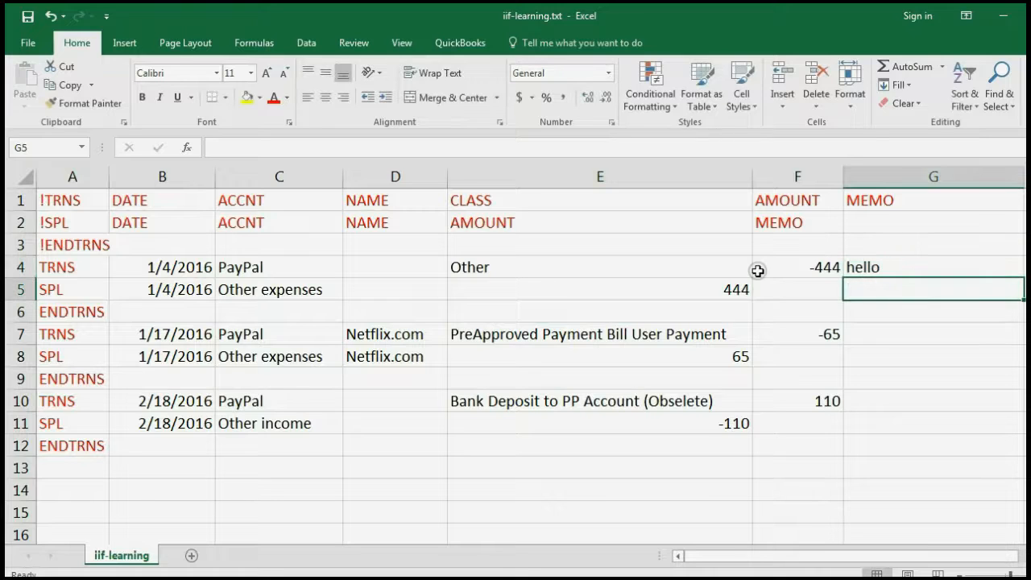
# Highlight the second transaction's dates, PayPal accounts and Netflix.com names
pyautogui.press('Down')
pyautogui.press('Down')
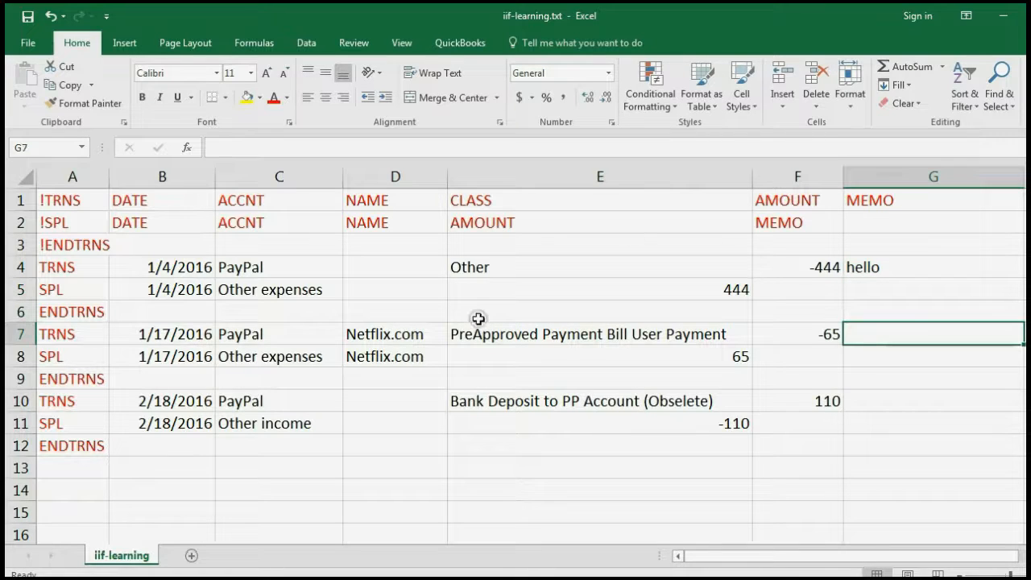
pyautogui.click(184, 337)
pyautogui.moveTo(184, 336); pyautogui.dragTo(183, 362)
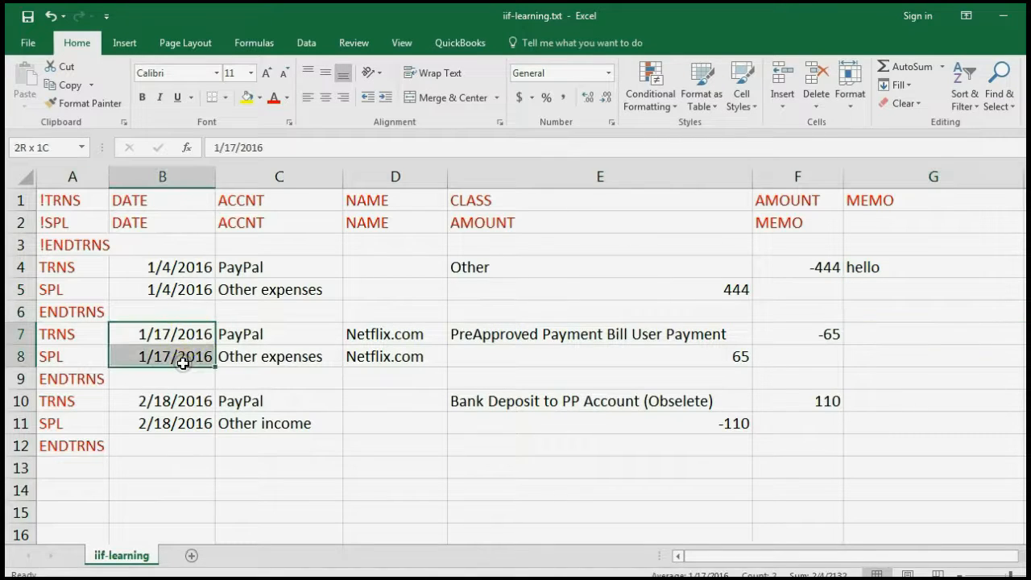
pyautogui.click(241, 335)
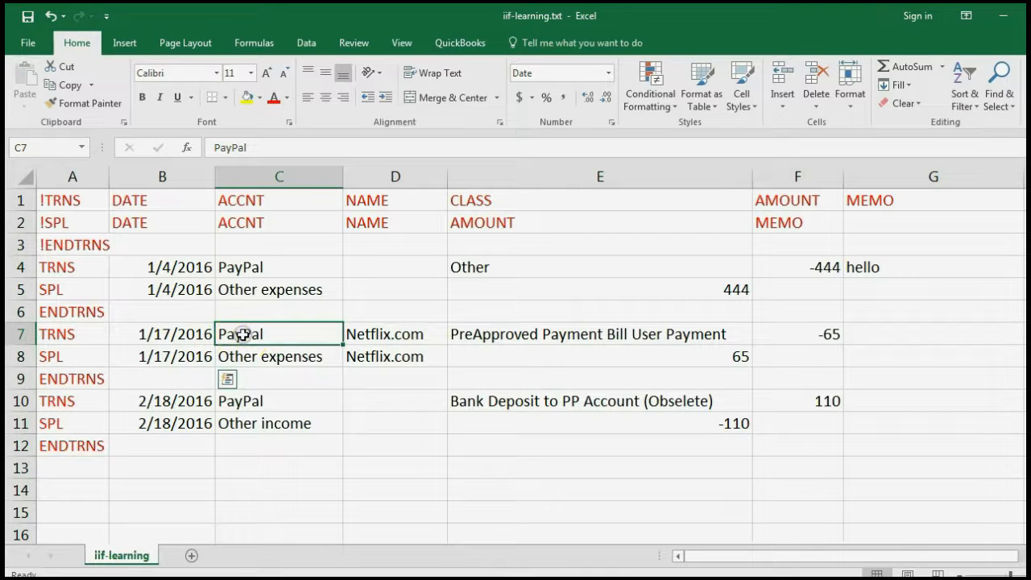
pyautogui.moveTo(242, 335); pyautogui.dragTo(251, 356)
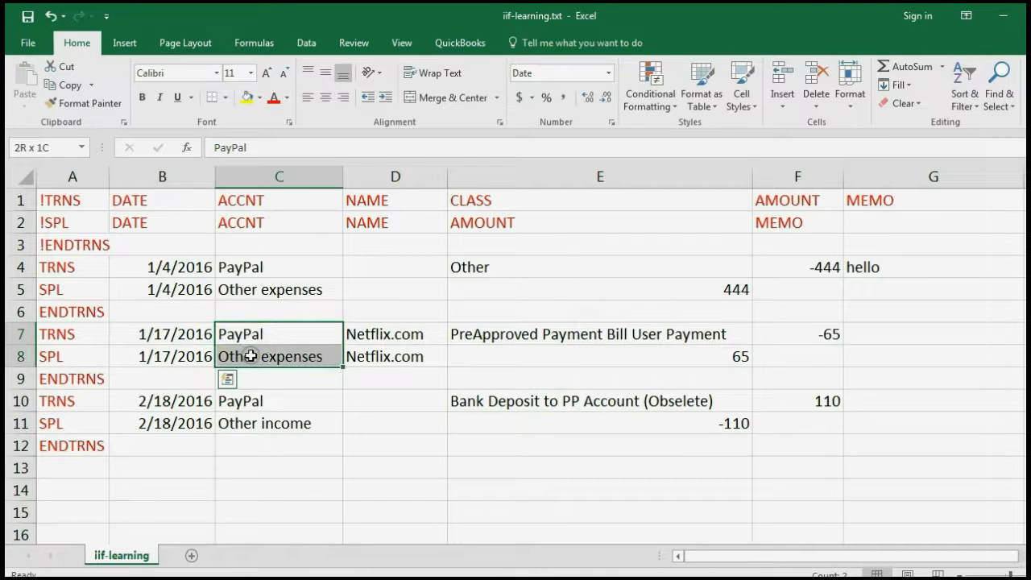
pyautogui.click(362, 333)
pyautogui.moveTo(362, 334); pyautogui.dragTo(373, 358)
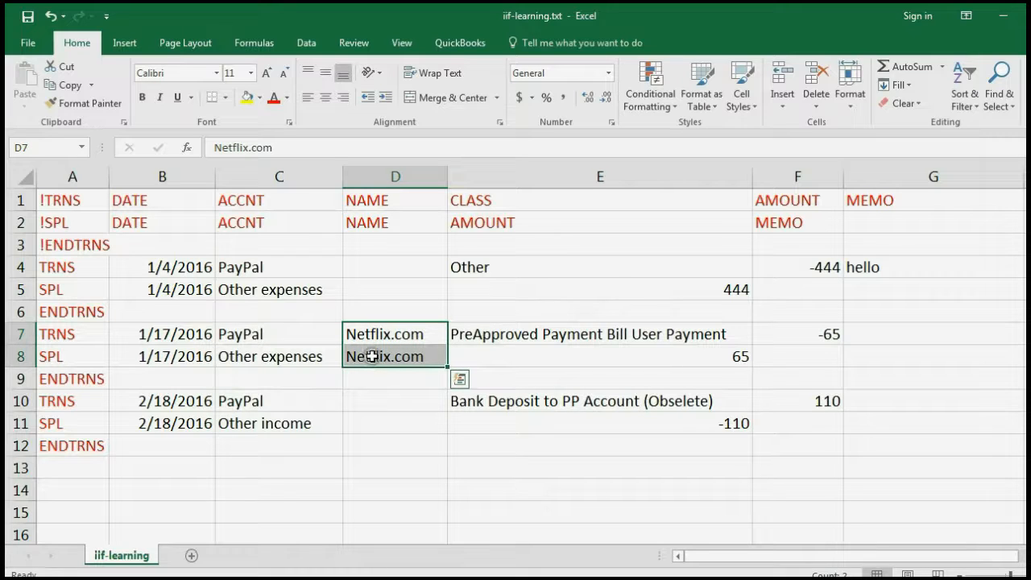
# Change the Netflix.com transaction's amounts to -555 and 555, correcting a mistyped split amount
pyautogui.click(812, 332)
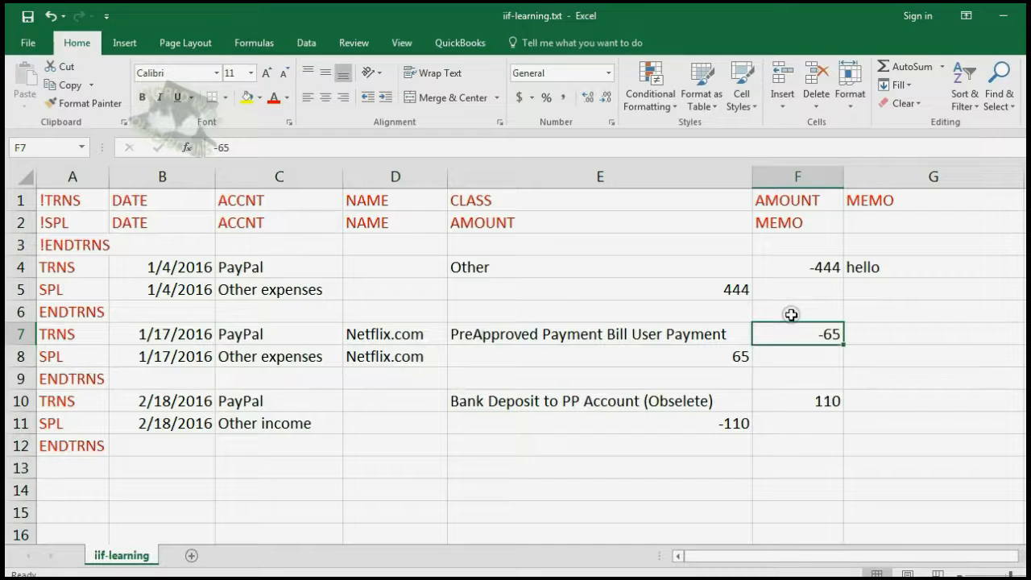
pyautogui.write('-')
pyautogui.press('Return')
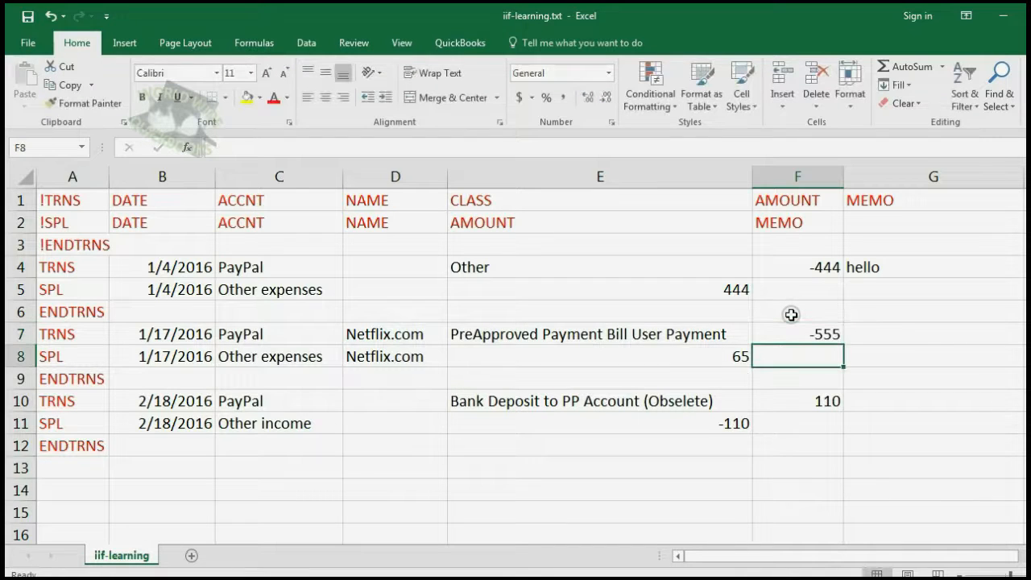
pyautogui.press('Left')
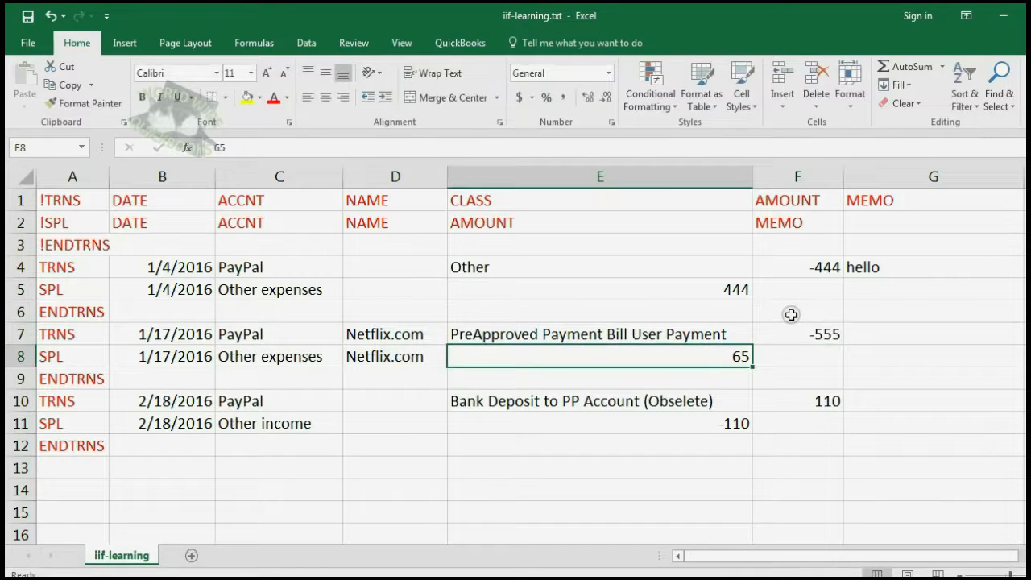
pyautogui.write('5')
pyautogui.press('Return')
pyautogui.press('Down')
pyautogui.press('Up')
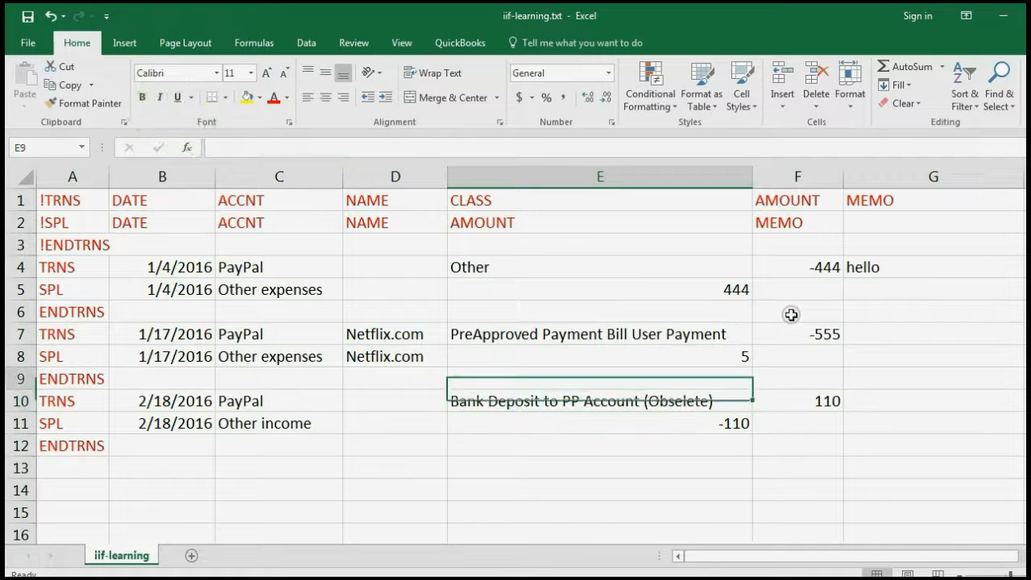
pyautogui.press('Up')
pyautogui.write('55')
pyautogui.press('Return')
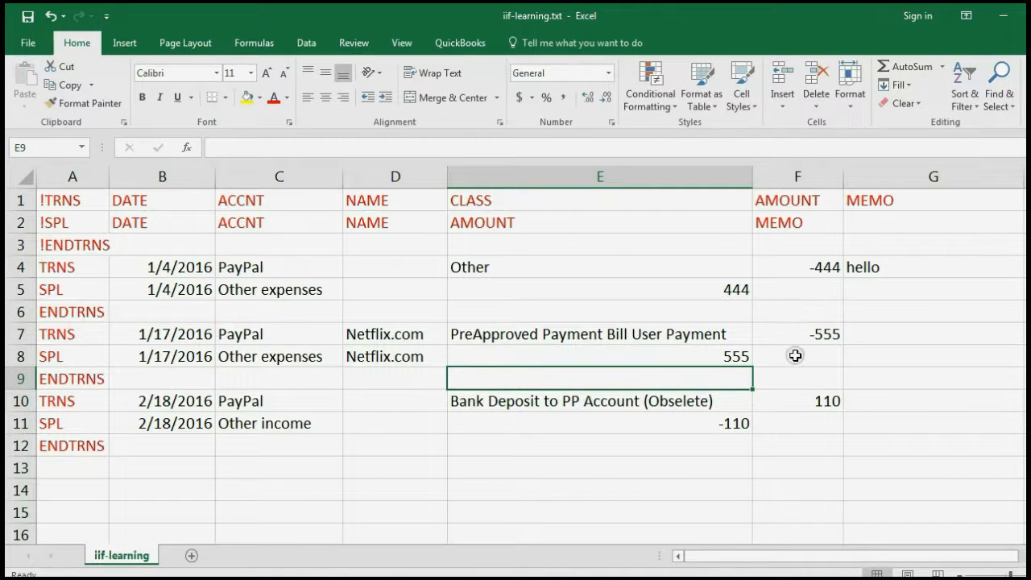
pyautogui.moveTo(201, 401); pyautogui.dragTo(196, 420)
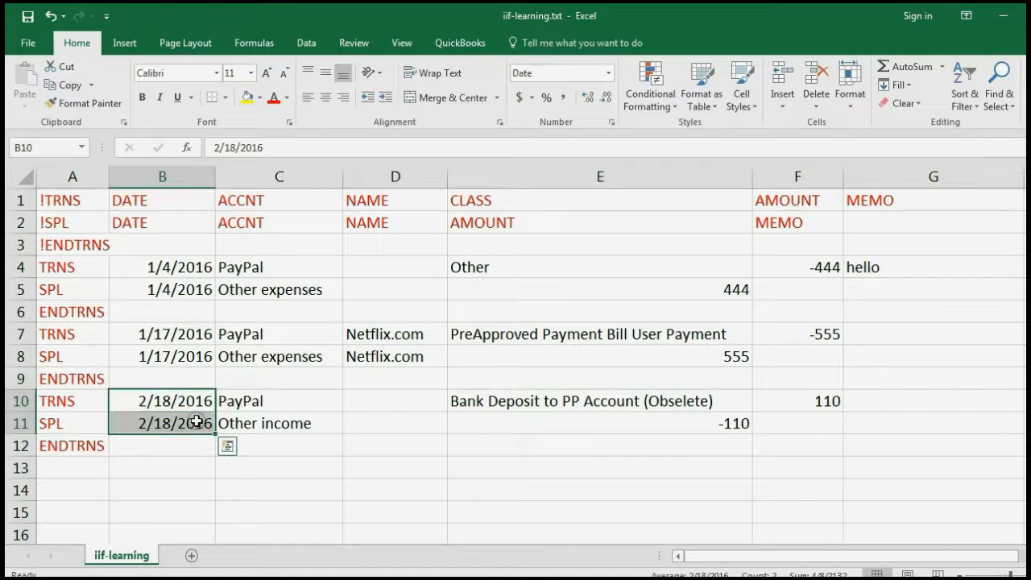
pyautogui.click(257, 401)
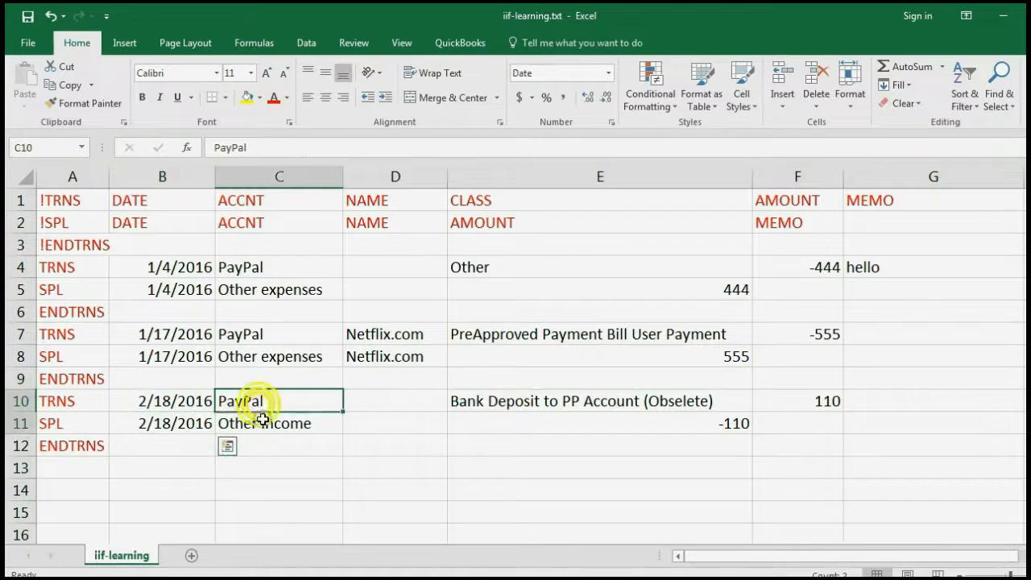
pyautogui.moveTo(263, 420); pyautogui.dragTo(269, 424)
pyautogui.click(276, 401)
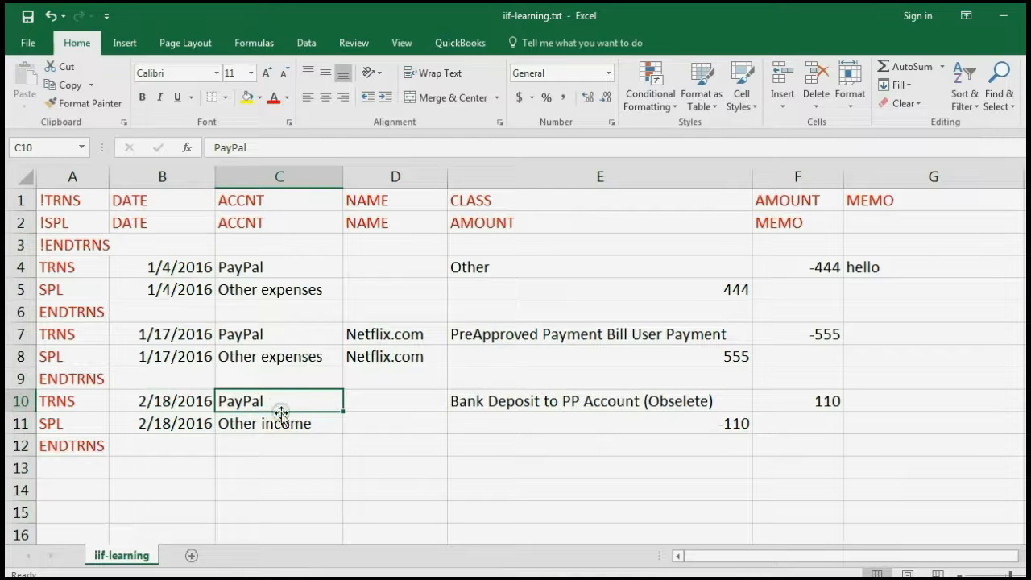
pyautogui.click(283, 424)
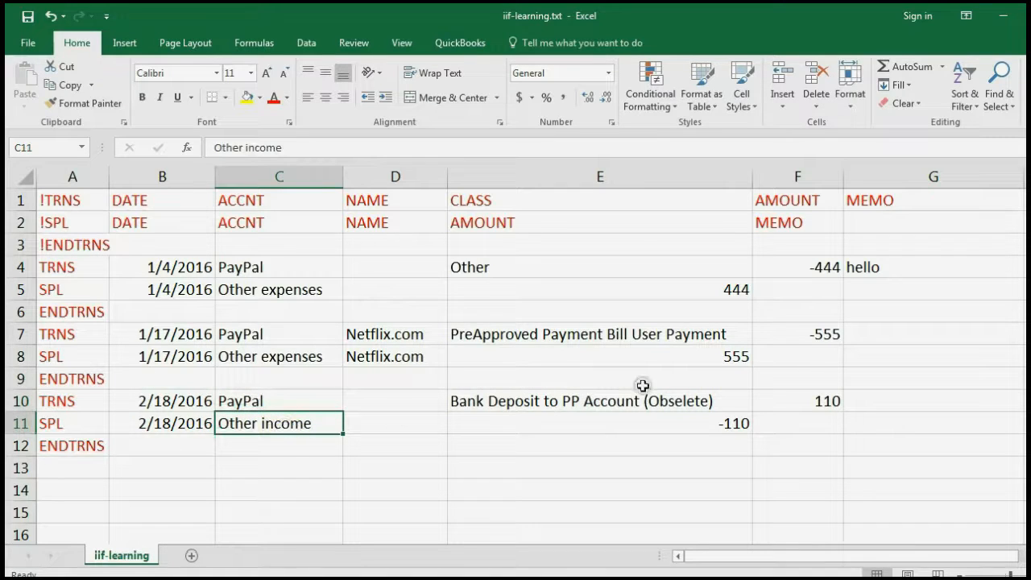
pyautogui.click(775, 401)
pyautogui.click(721, 423)
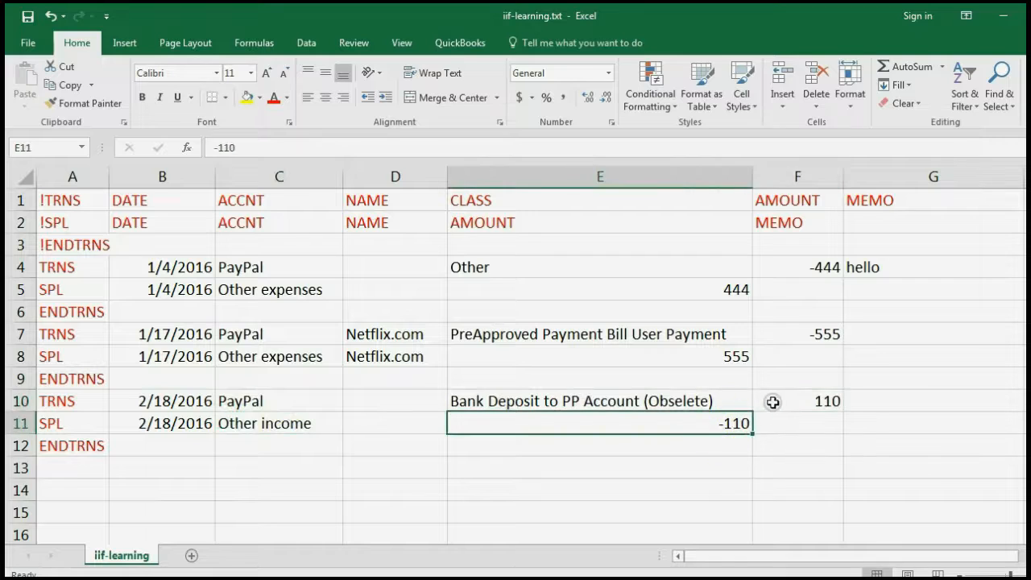
pyautogui.click(767, 400)
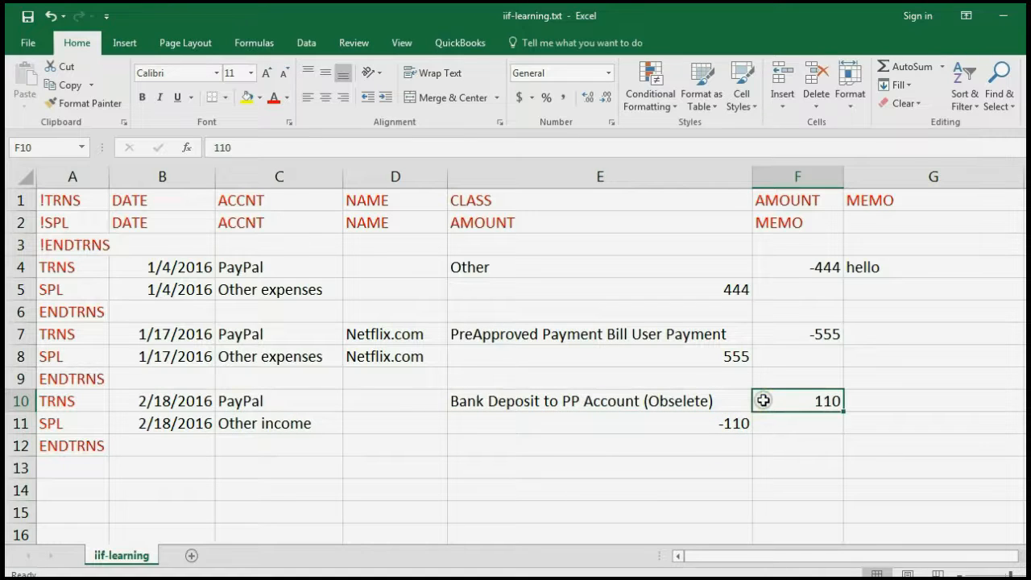
pyautogui.click(795, 406)
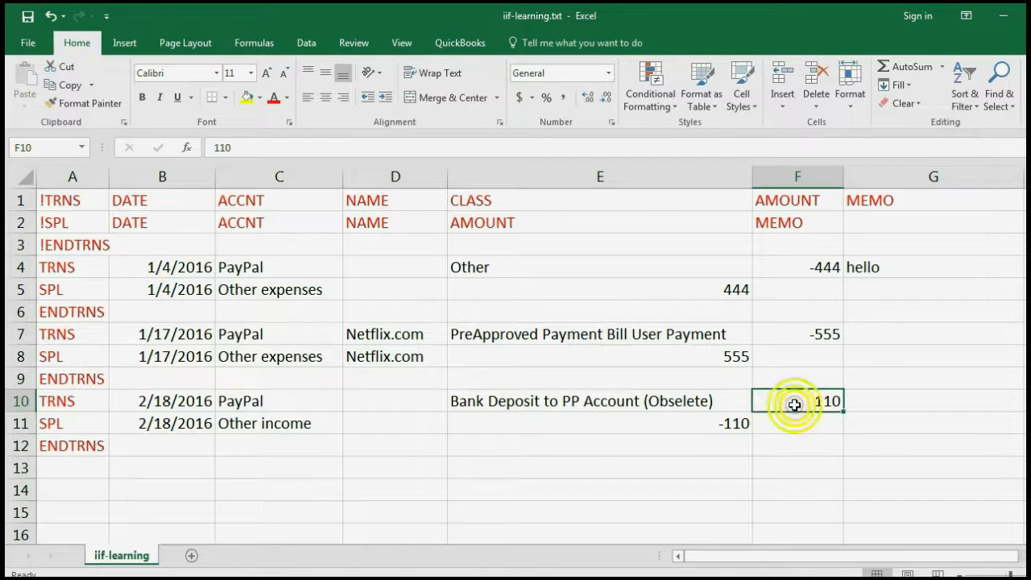
pyautogui.click(731, 424)
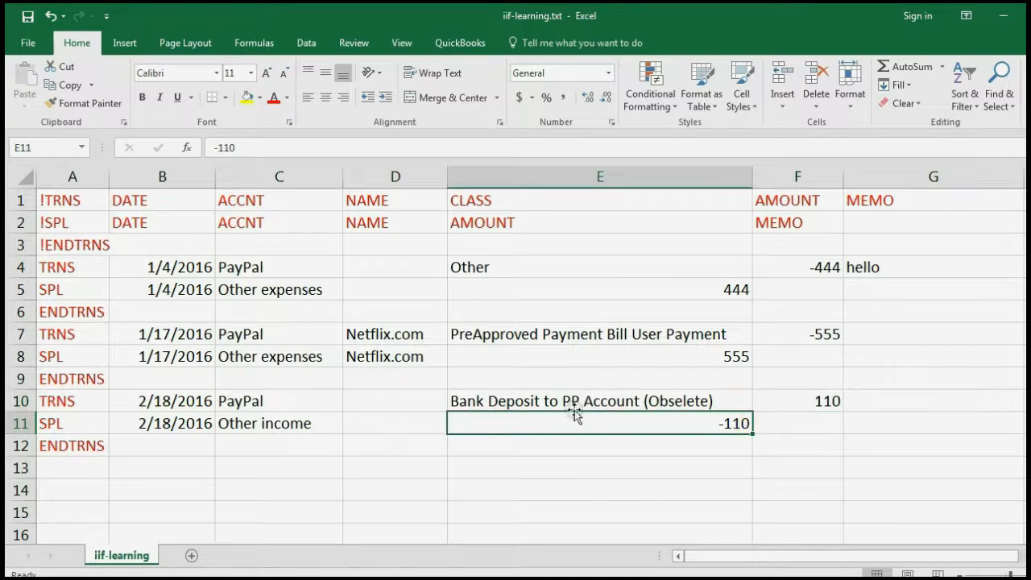
pyautogui.moveTo(279, 415)
pyautogui.mouseDown()
pyautogui.moveTo(285, 401)
pyautogui.moveTo(290, 417)
pyautogui.mouseUp()
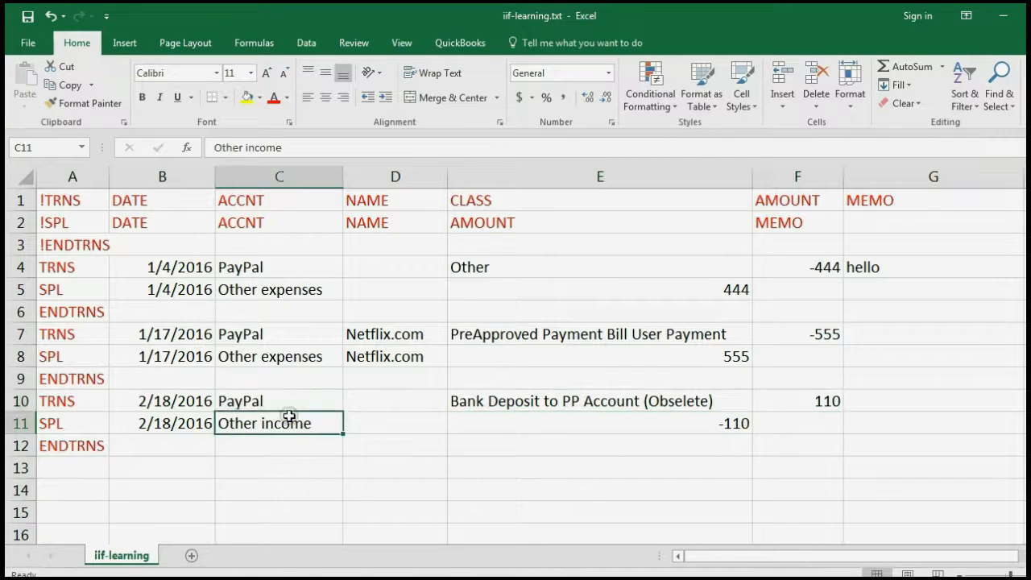
pyautogui.click(296, 419)
pyautogui.click(296, 407)
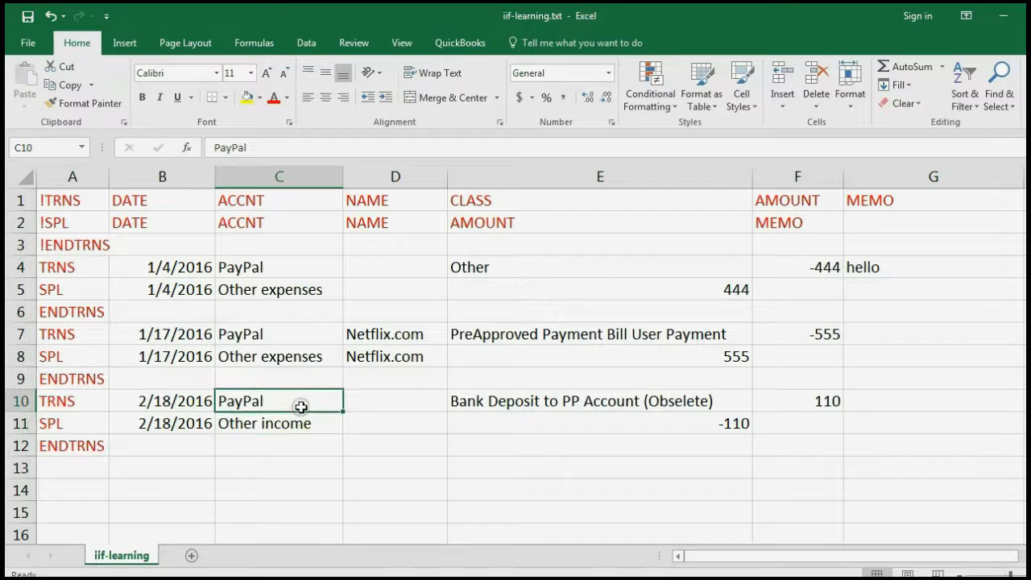
pyautogui.click(826, 272)
pyautogui.click(827, 335)
pyautogui.click(820, 274)
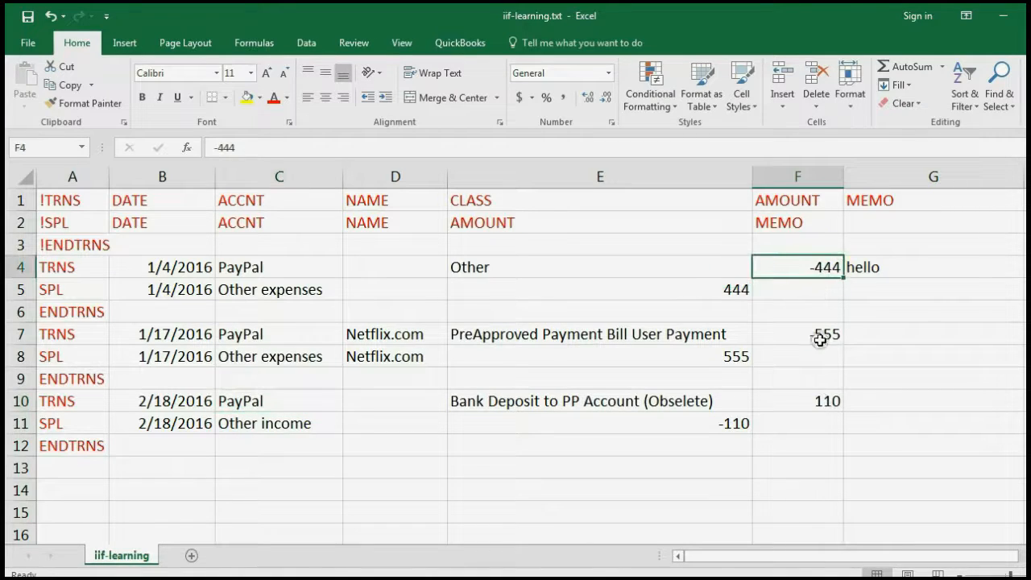
pyautogui.click(830, 402)
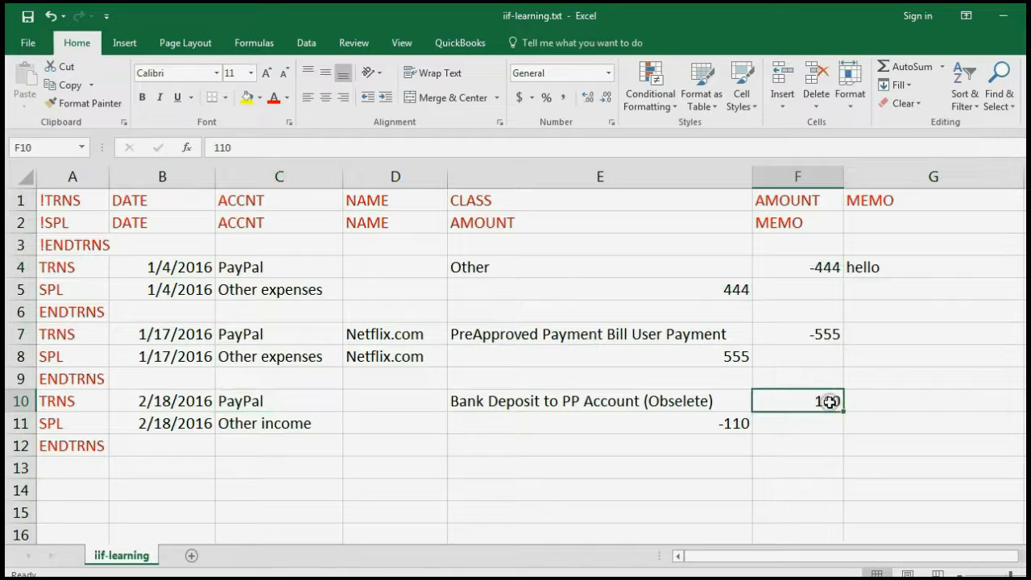
pyautogui.click(729, 428)
pyautogui.click(822, 400)
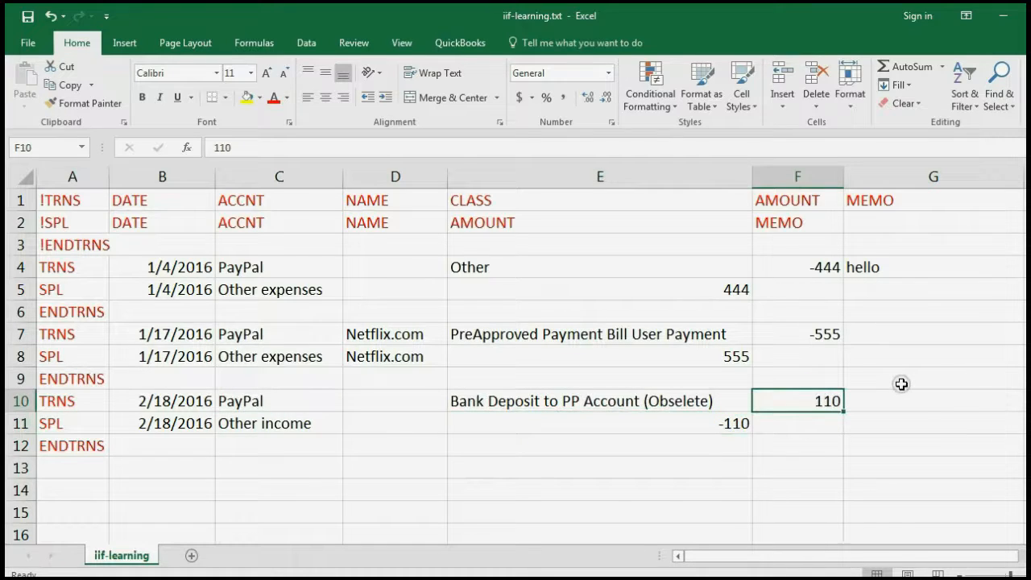
# Set the third transaction's amounts to 222 and -222
pyautogui.write('222')
pyautogui.press('Return')
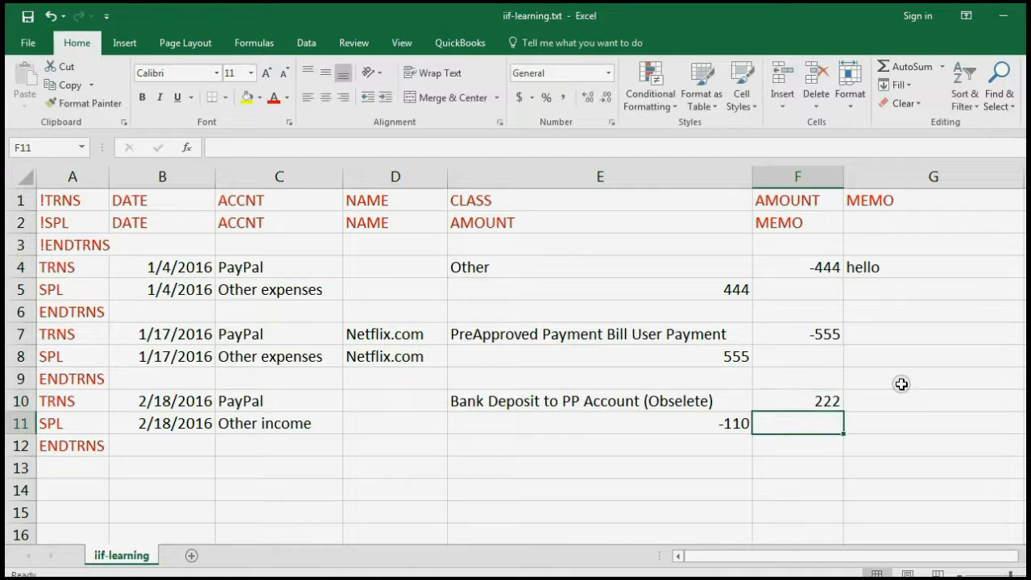
pyautogui.press('Left')
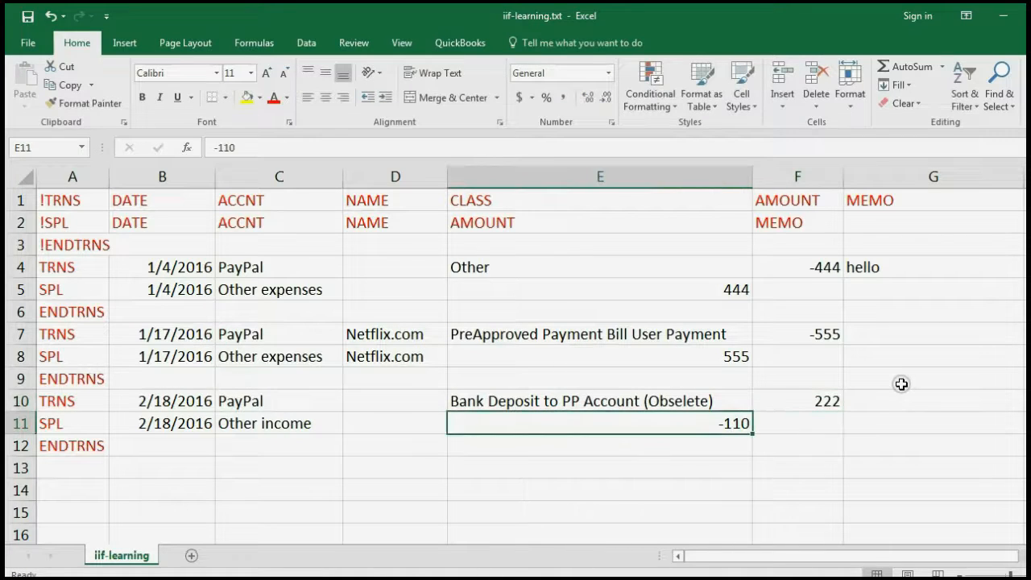
pyautogui.write('-222')
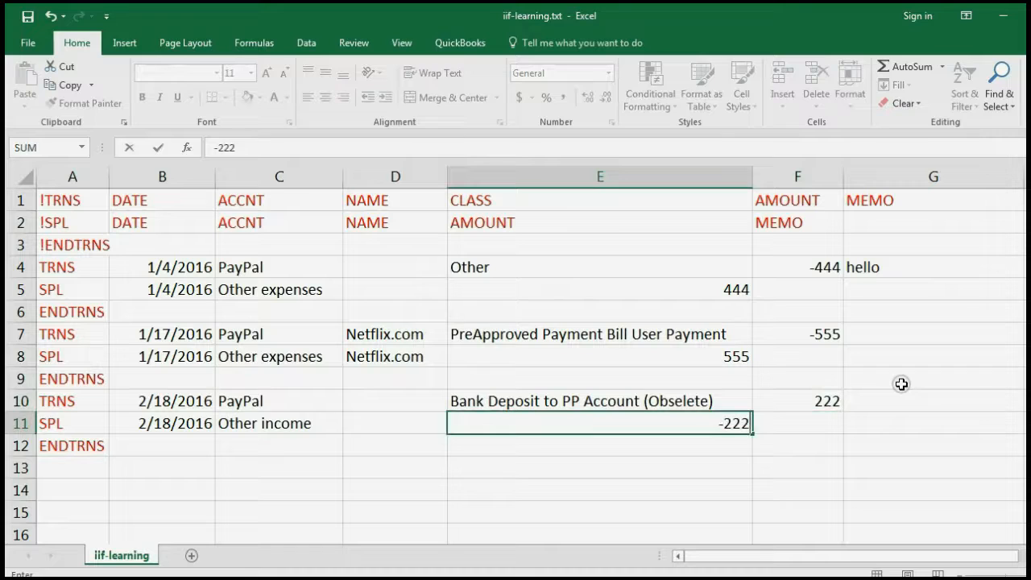
pyautogui.press('Return')
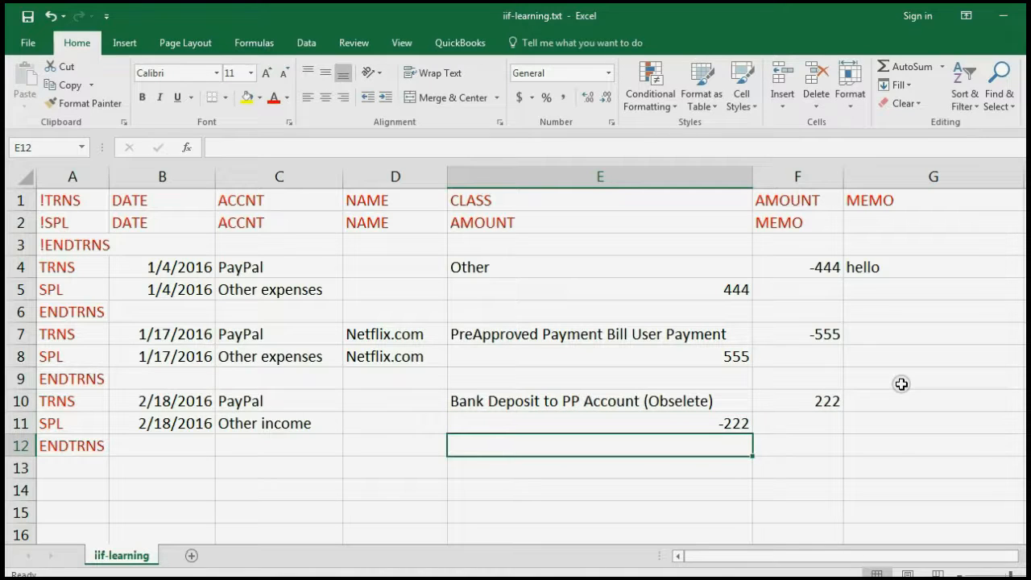
# Add memo hi to the Netflix.com transaction and bla bla bla to the bank deposit
pyautogui.click(902, 338)
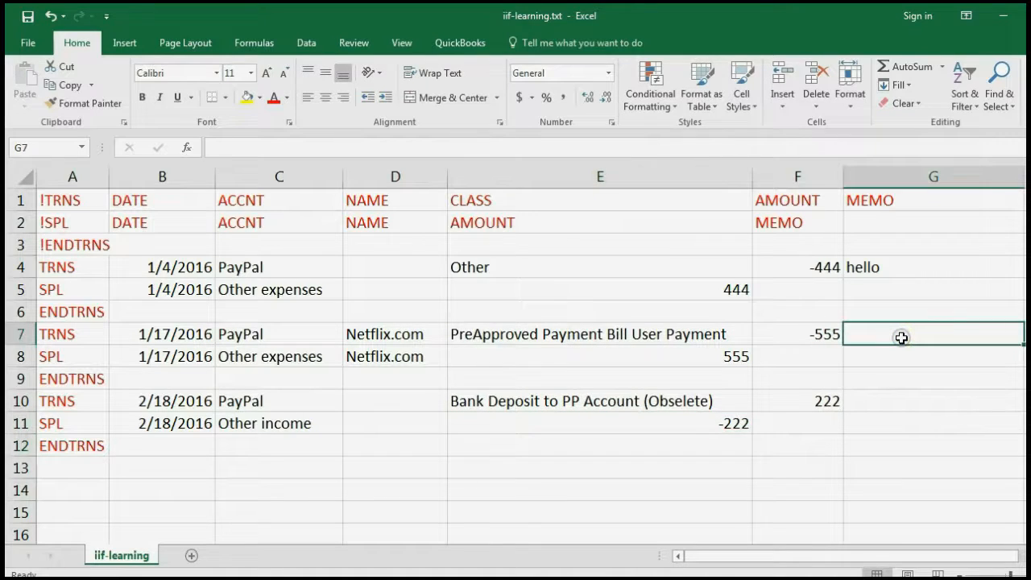
pyautogui.write('hi')
pyautogui.press('Return')
pyautogui.press('Return')
pyautogui.press('Return')
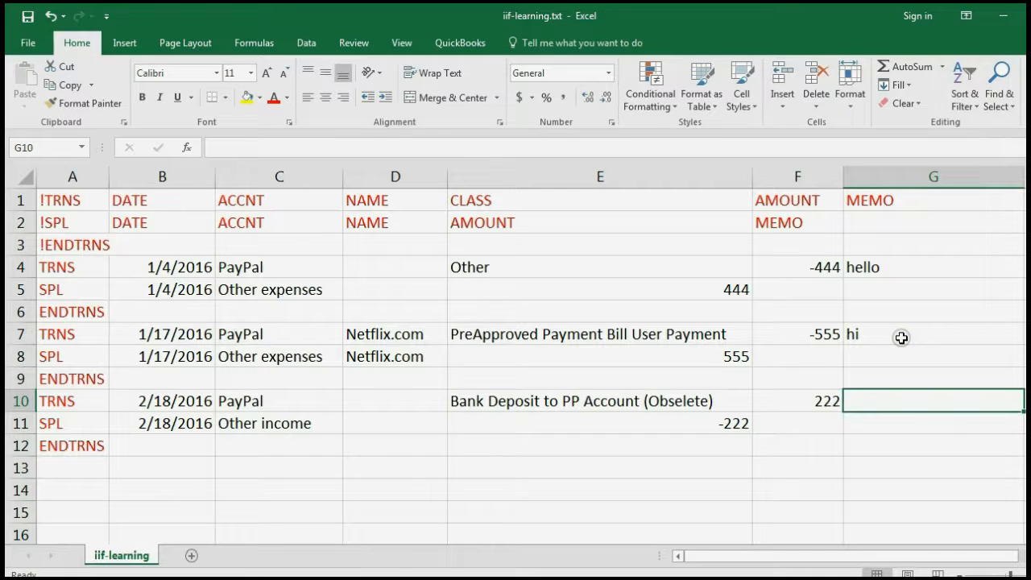
pyautogui.write('bla bla bla')
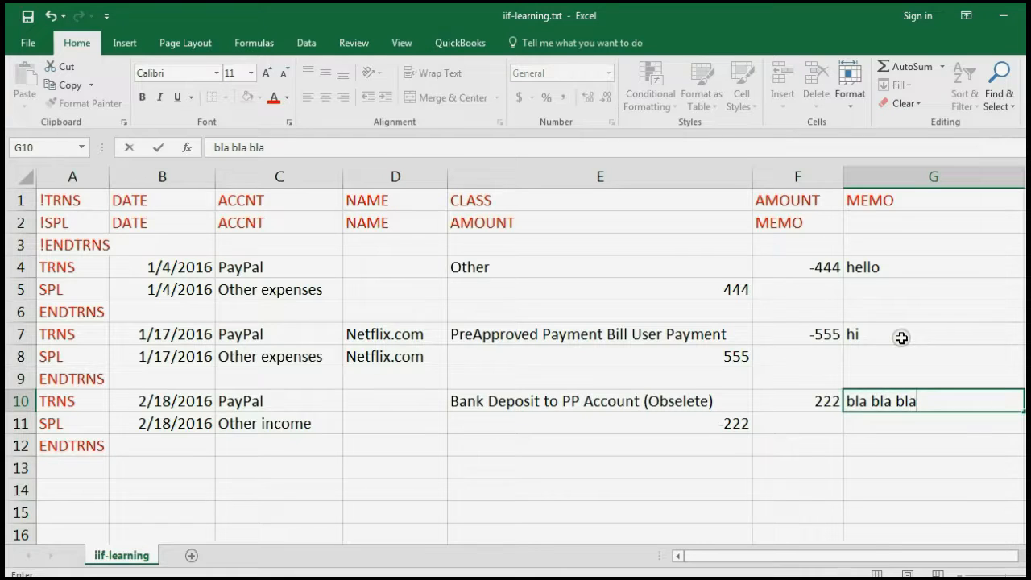
pyautogui.press('Return')
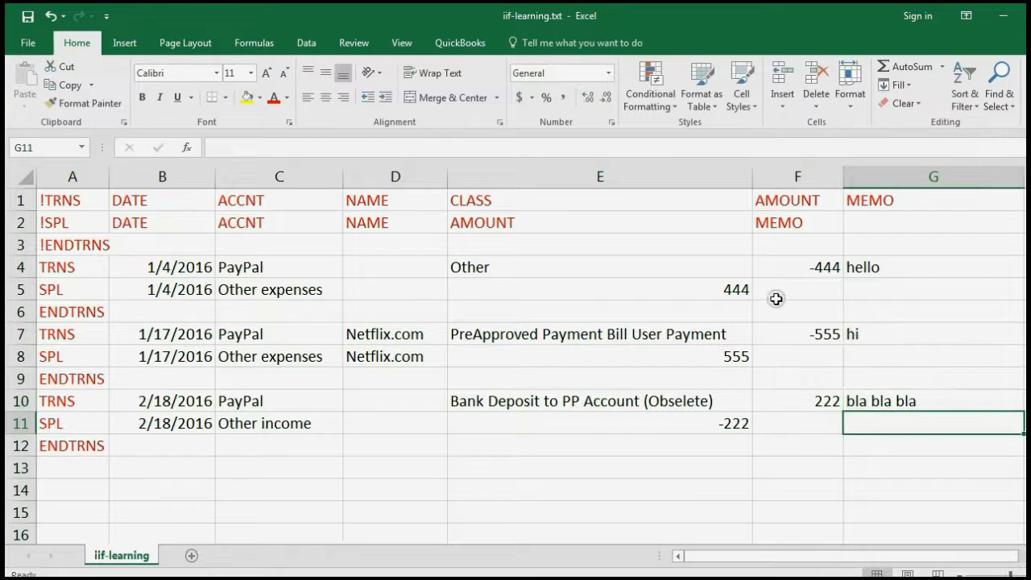
# Highlight the edited amounts, memos, column A row types and header rows for review
pyautogui.moveTo(723, 264); pyautogui.dragTo(789, 424)
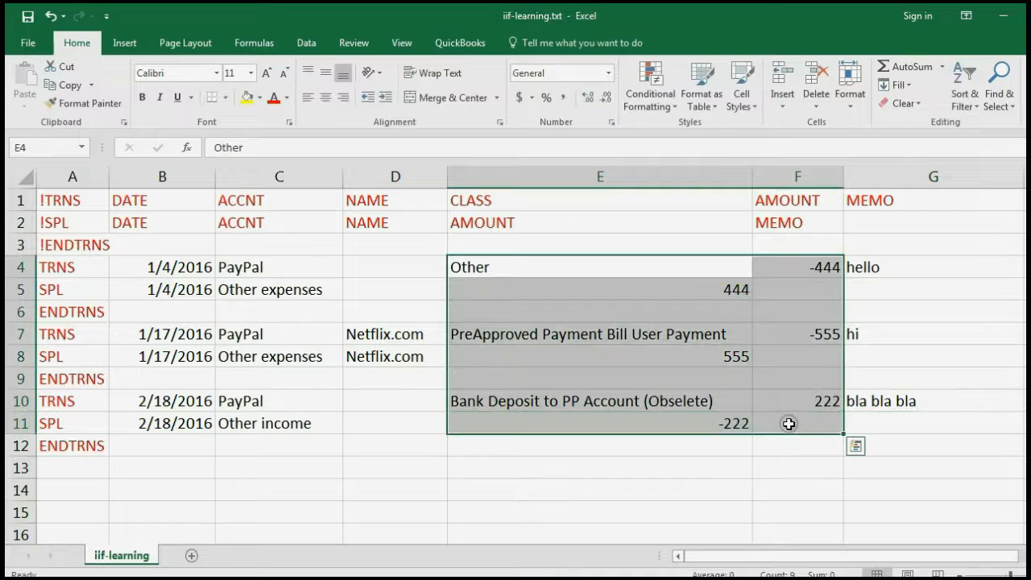
pyautogui.click(789, 424)
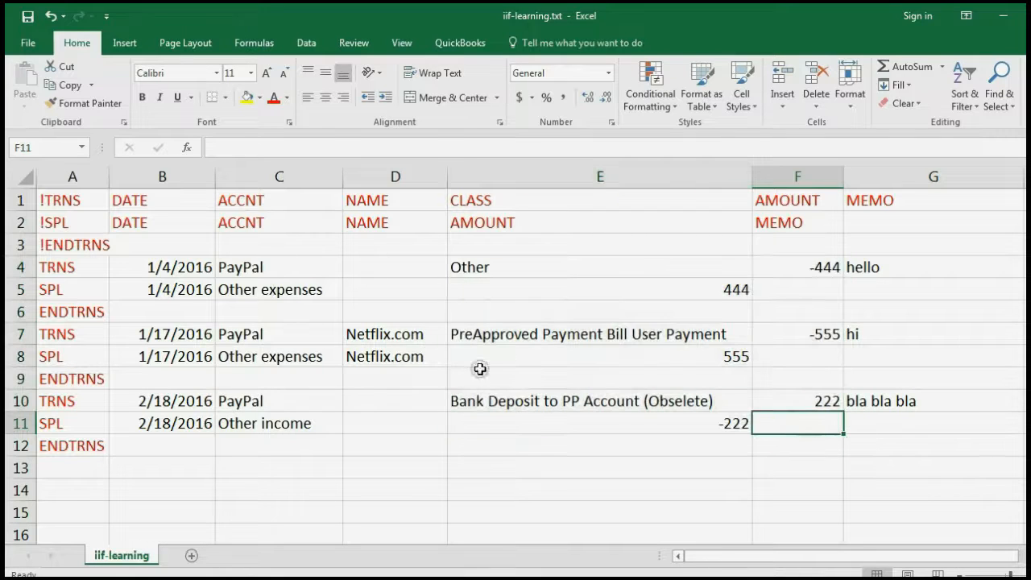
pyautogui.click(321, 288)
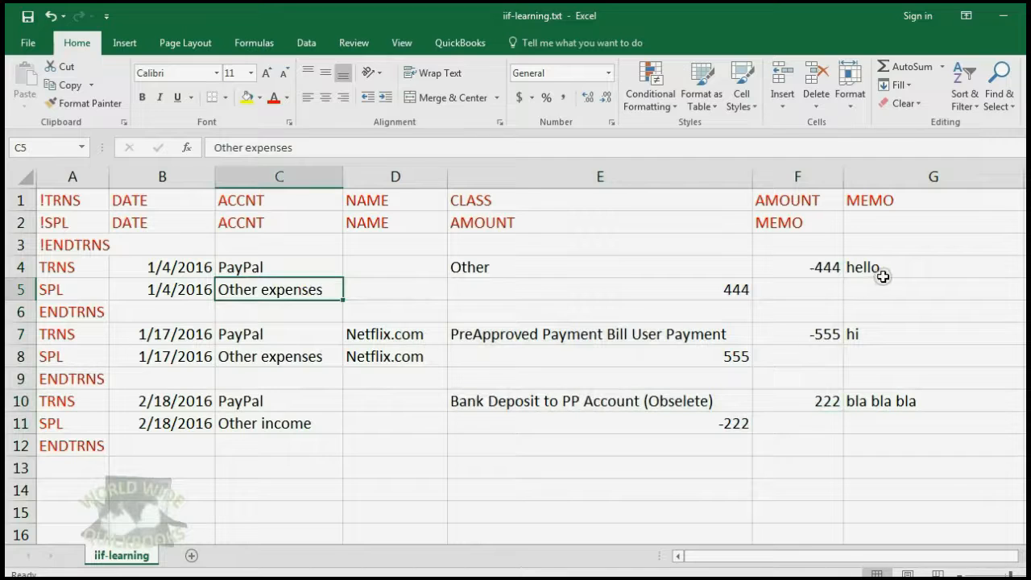
pyautogui.moveTo(879, 271); pyautogui.dragTo(895, 425)
pyautogui.click(622, 362)
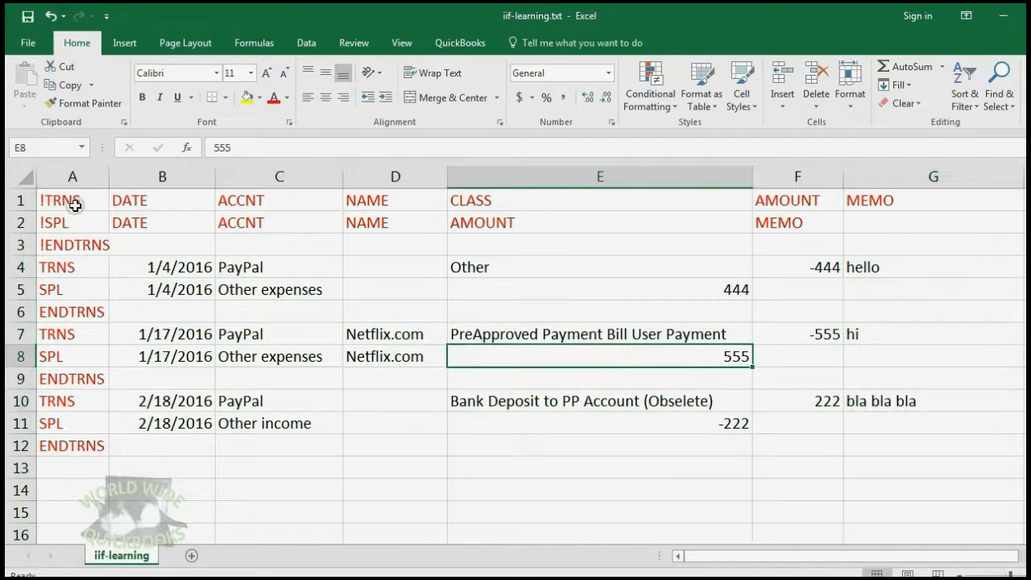
pyautogui.moveTo(73, 203); pyautogui.dragTo(76, 444)
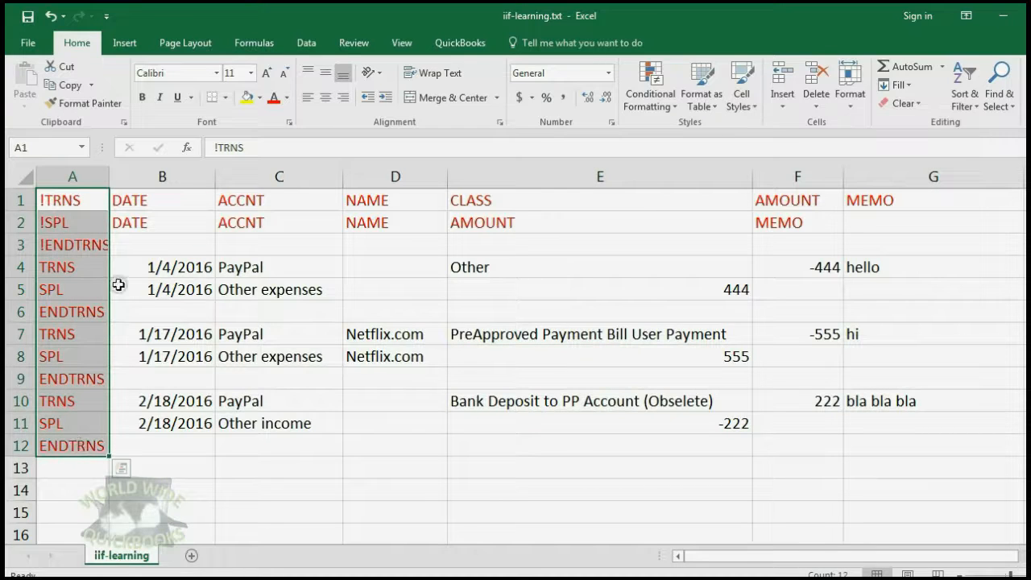
pyautogui.moveTo(134, 202); pyautogui.dragTo(862, 224)
pyautogui.click(649, 250)
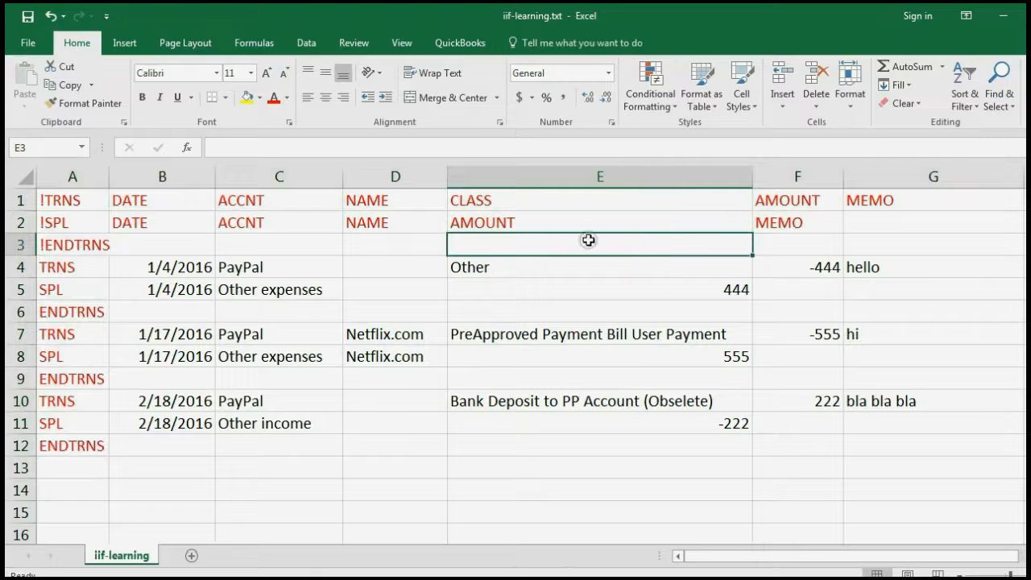
# Walk through the first transaction's fields, then highlight the whole transaction block
pyautogui.click(186, 270)
pyautogui.click(237, 290)
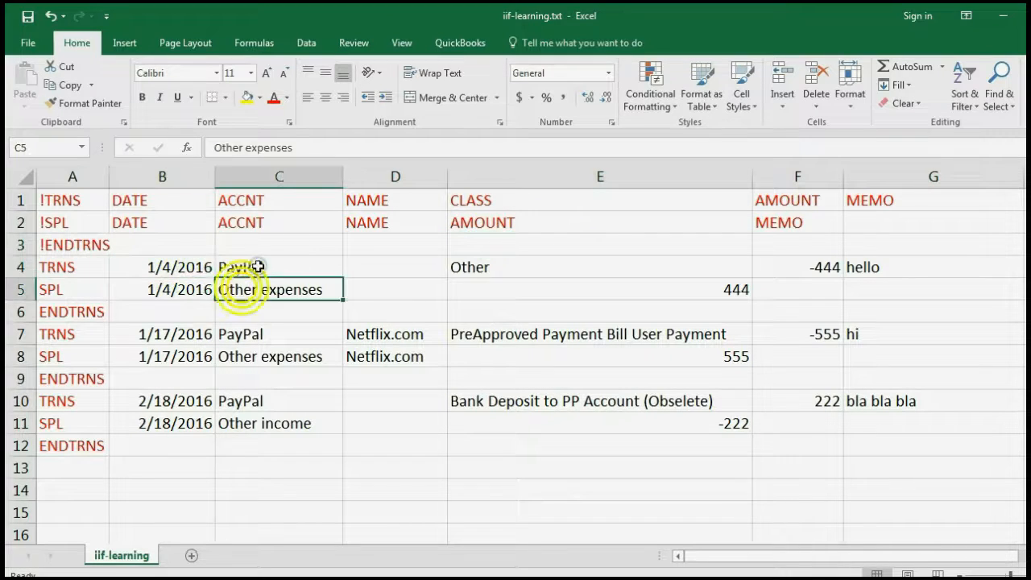
pyautogui.click(258, 266)
pyautogui.click(464, 270)
pyautogui.click(474, 290)
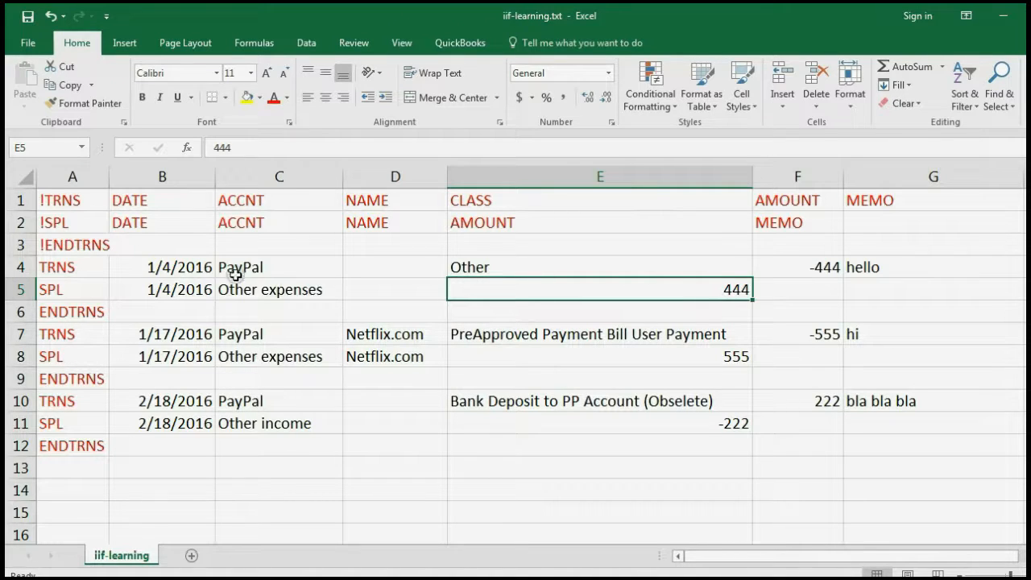
pyautogui.moveTo(208, 271); pyautogui.dragTo(827, 438)
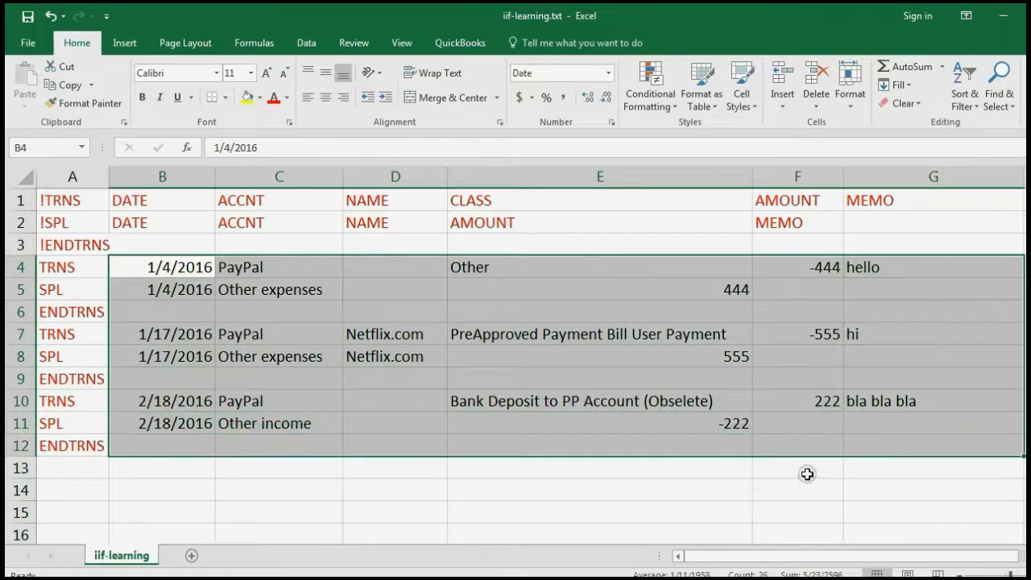
pyautogui.click(806, 472)
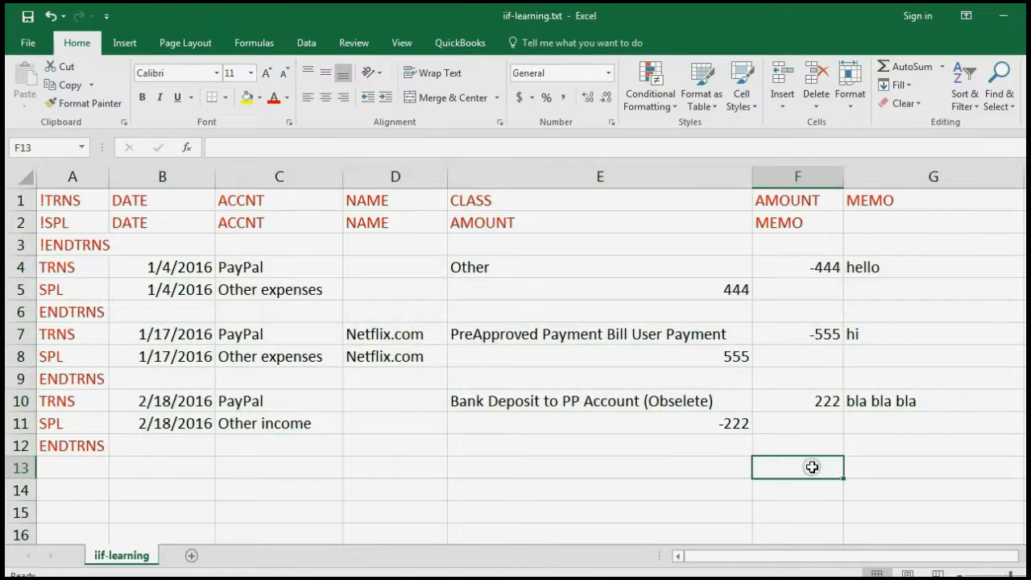